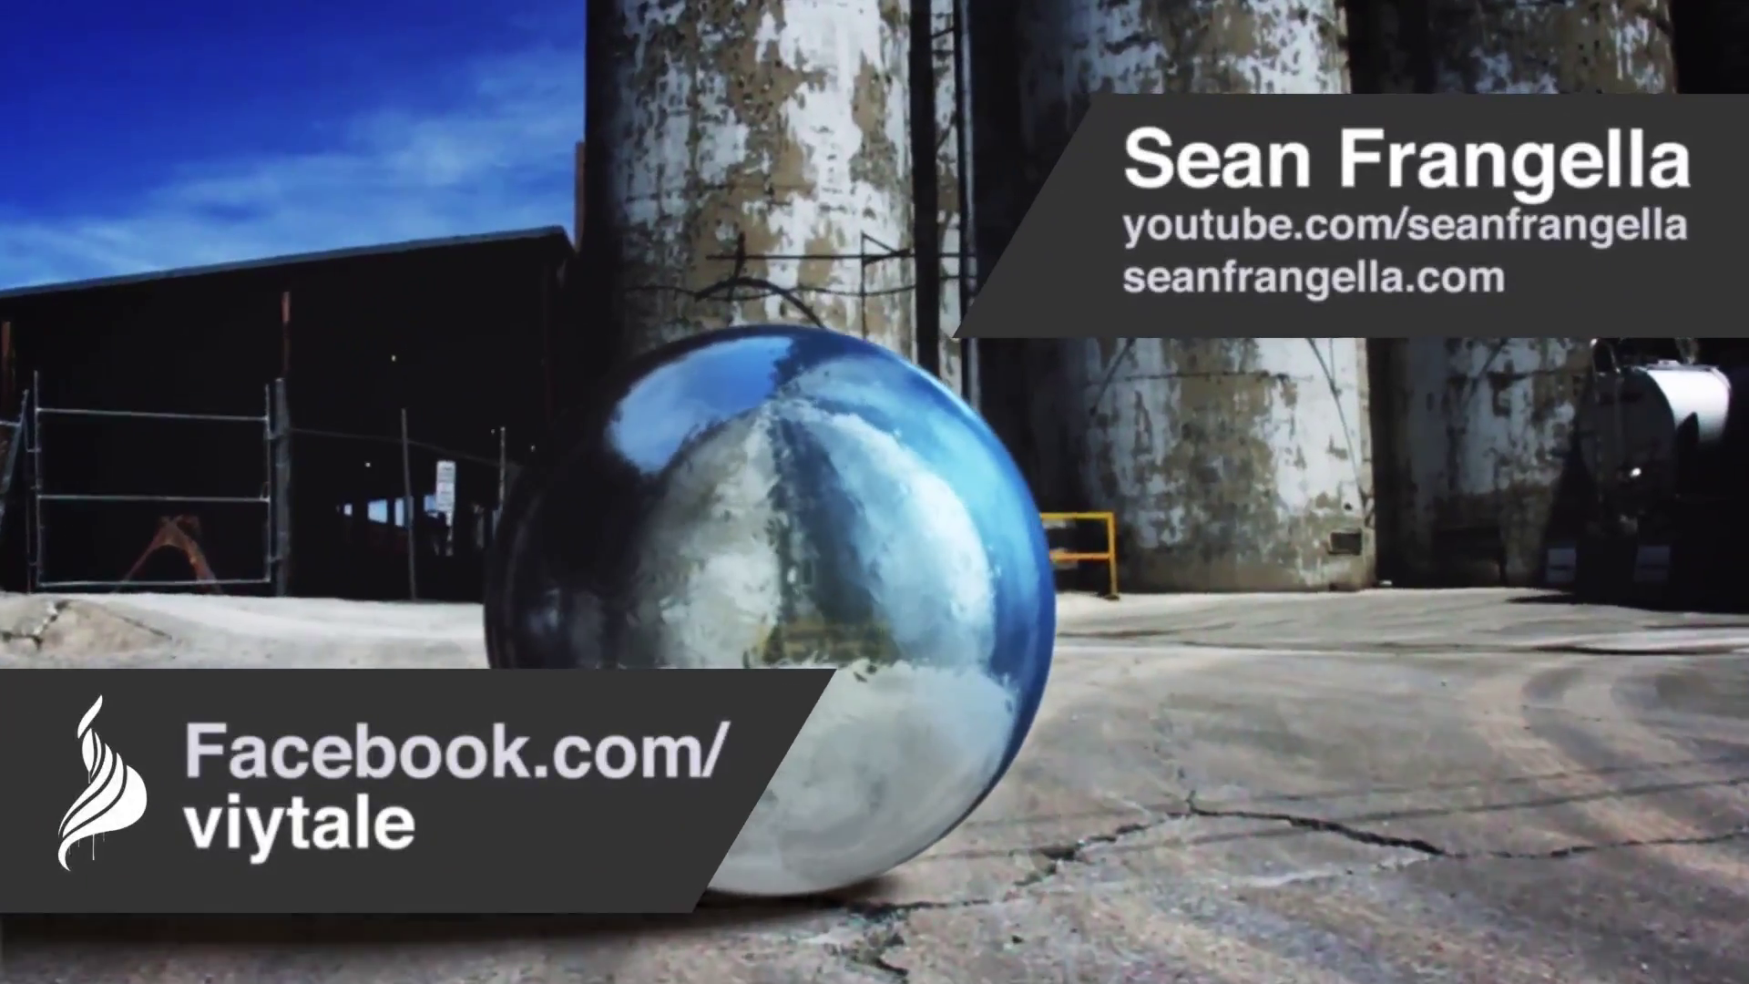
Watch the finished sphere composite full screen and scrub through the original stabilized footage for comparison
{"action": "mouse_move", "coordinate": [1374, 357]}
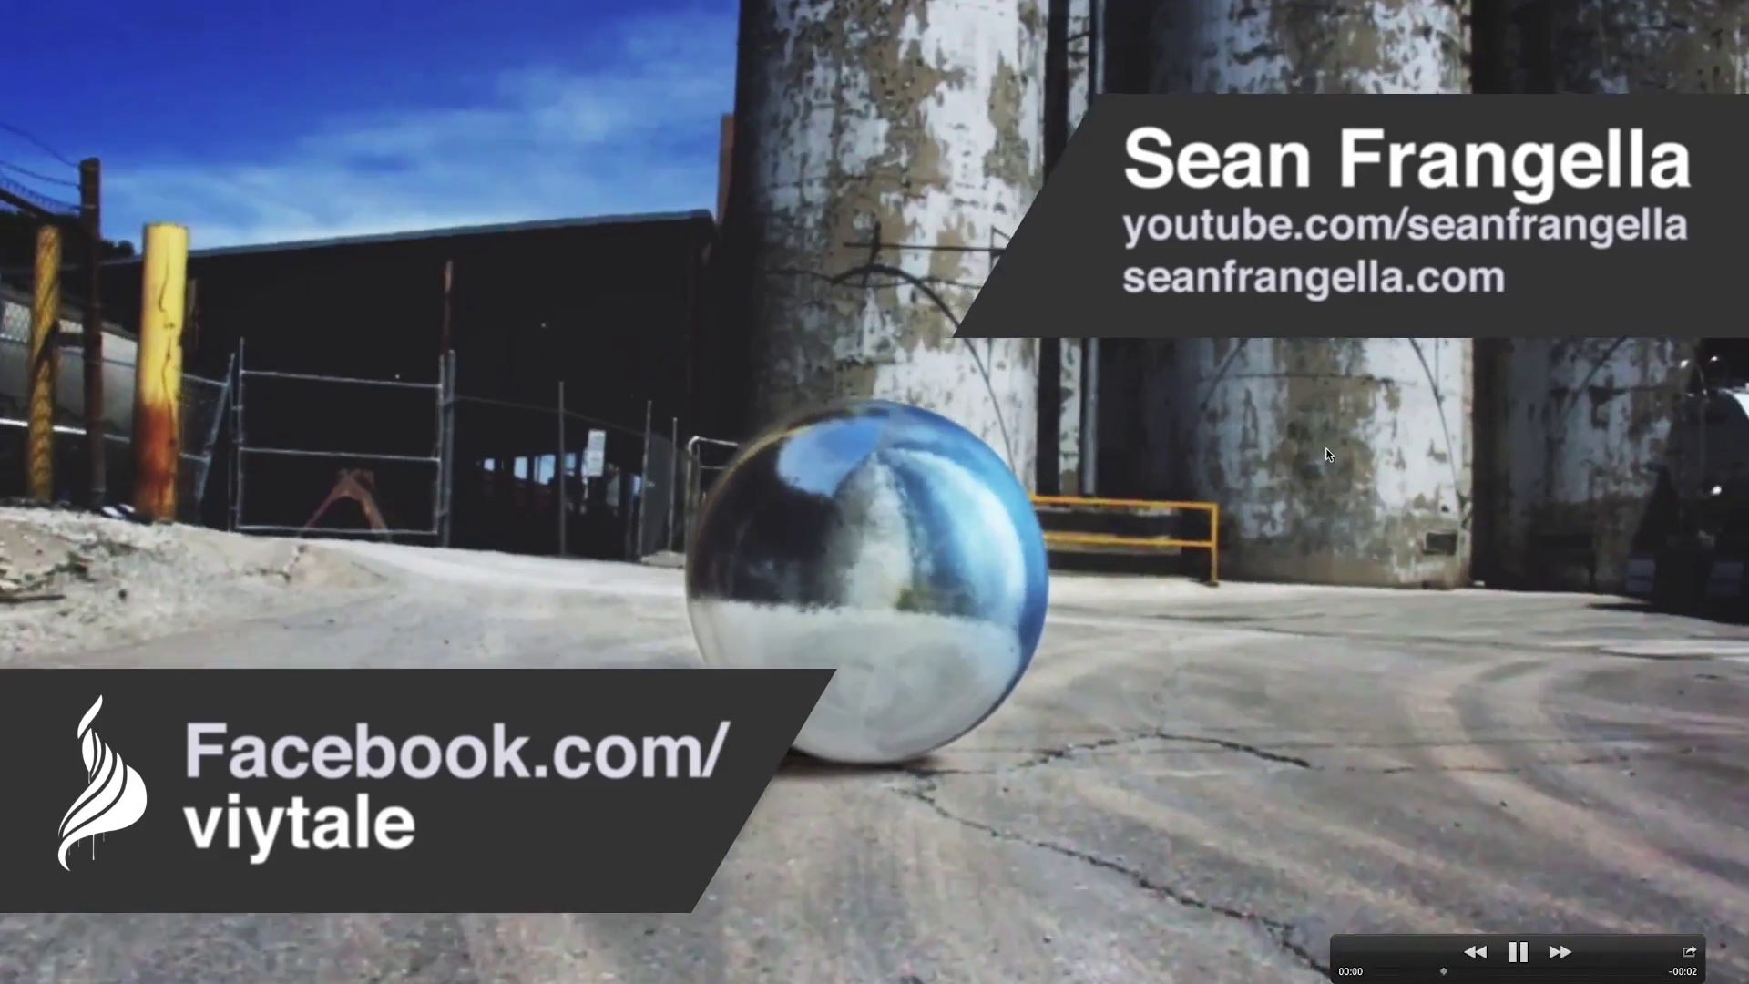
{"action": "key", "text": "space"}
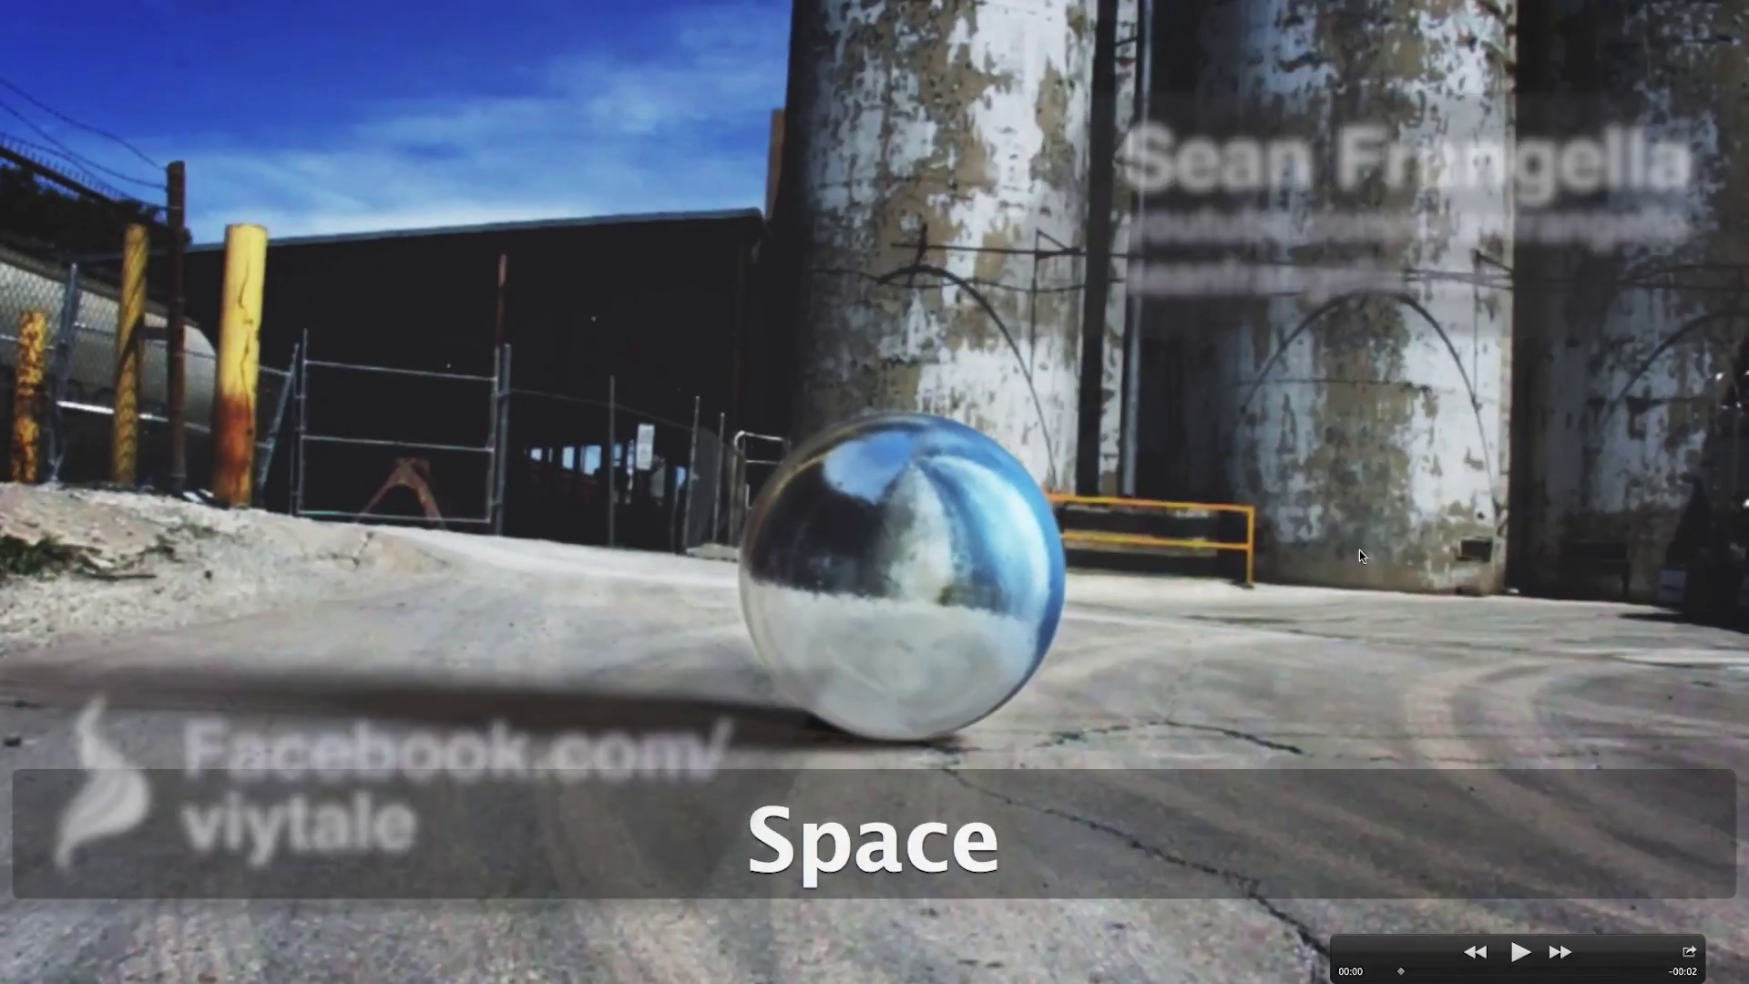
{"action": "key", "text": "super+f"}
{"action": "key", "text": "super+f"}
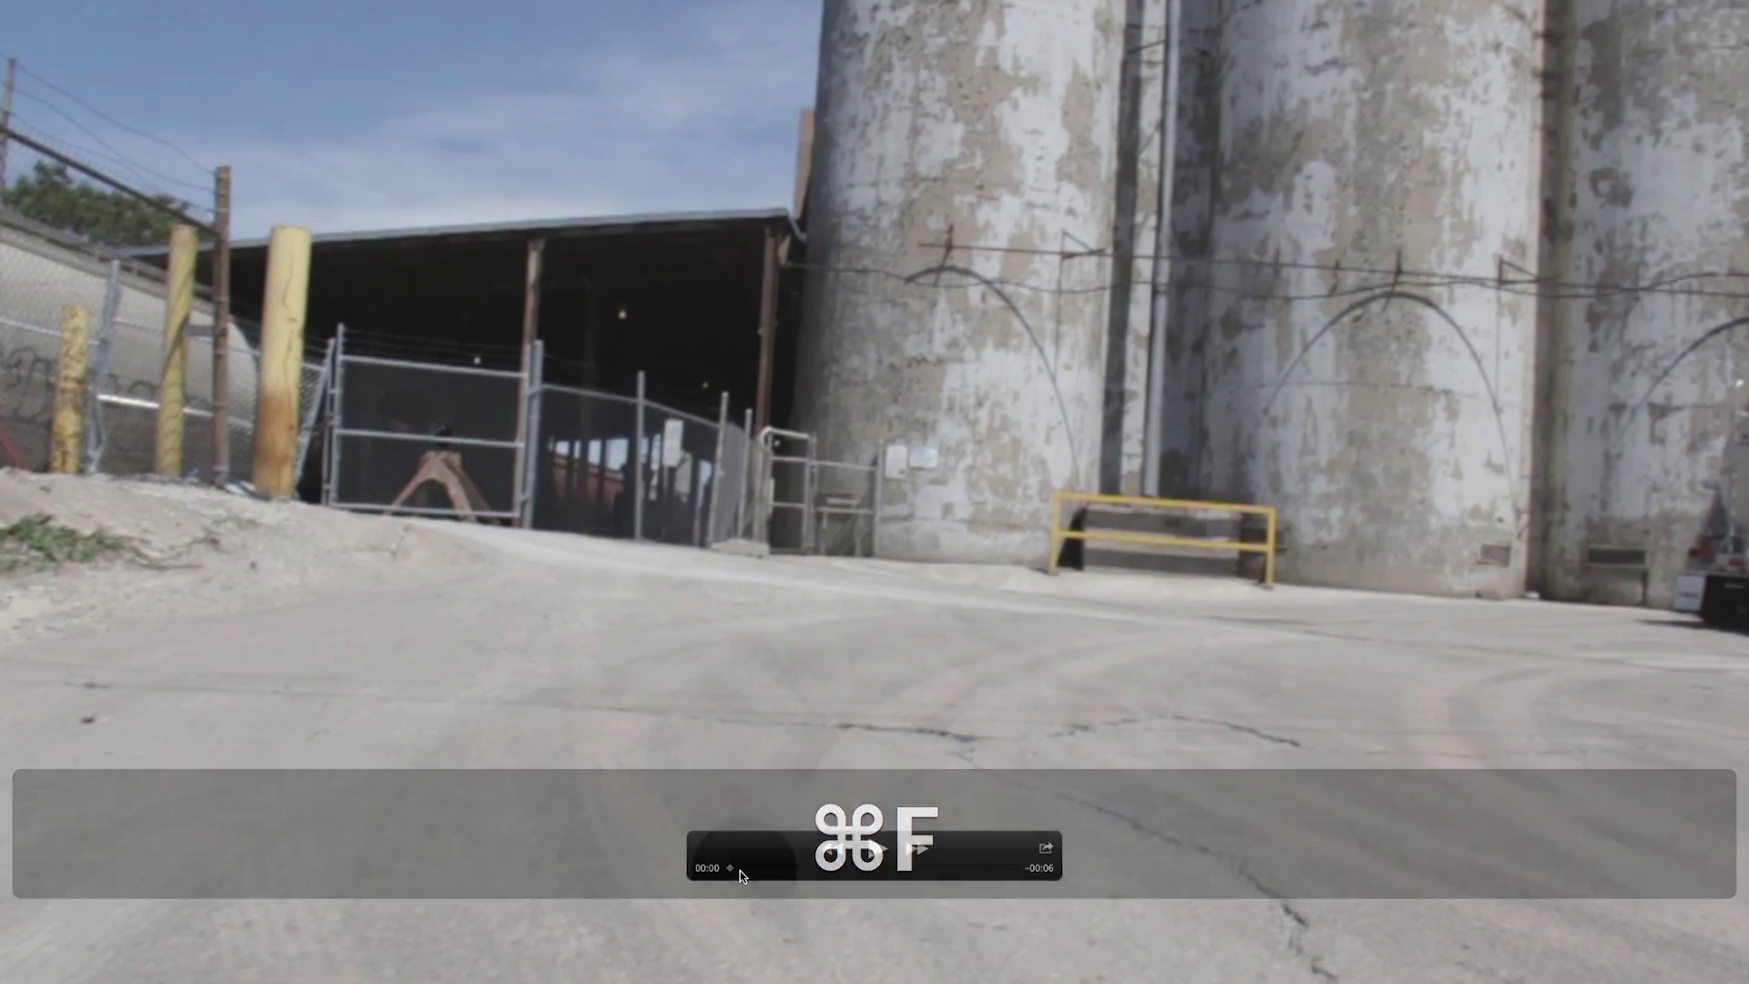
{"action": "left_click_drag", "start_coordinate": [742, 927], "coordinate": [916, 925]}
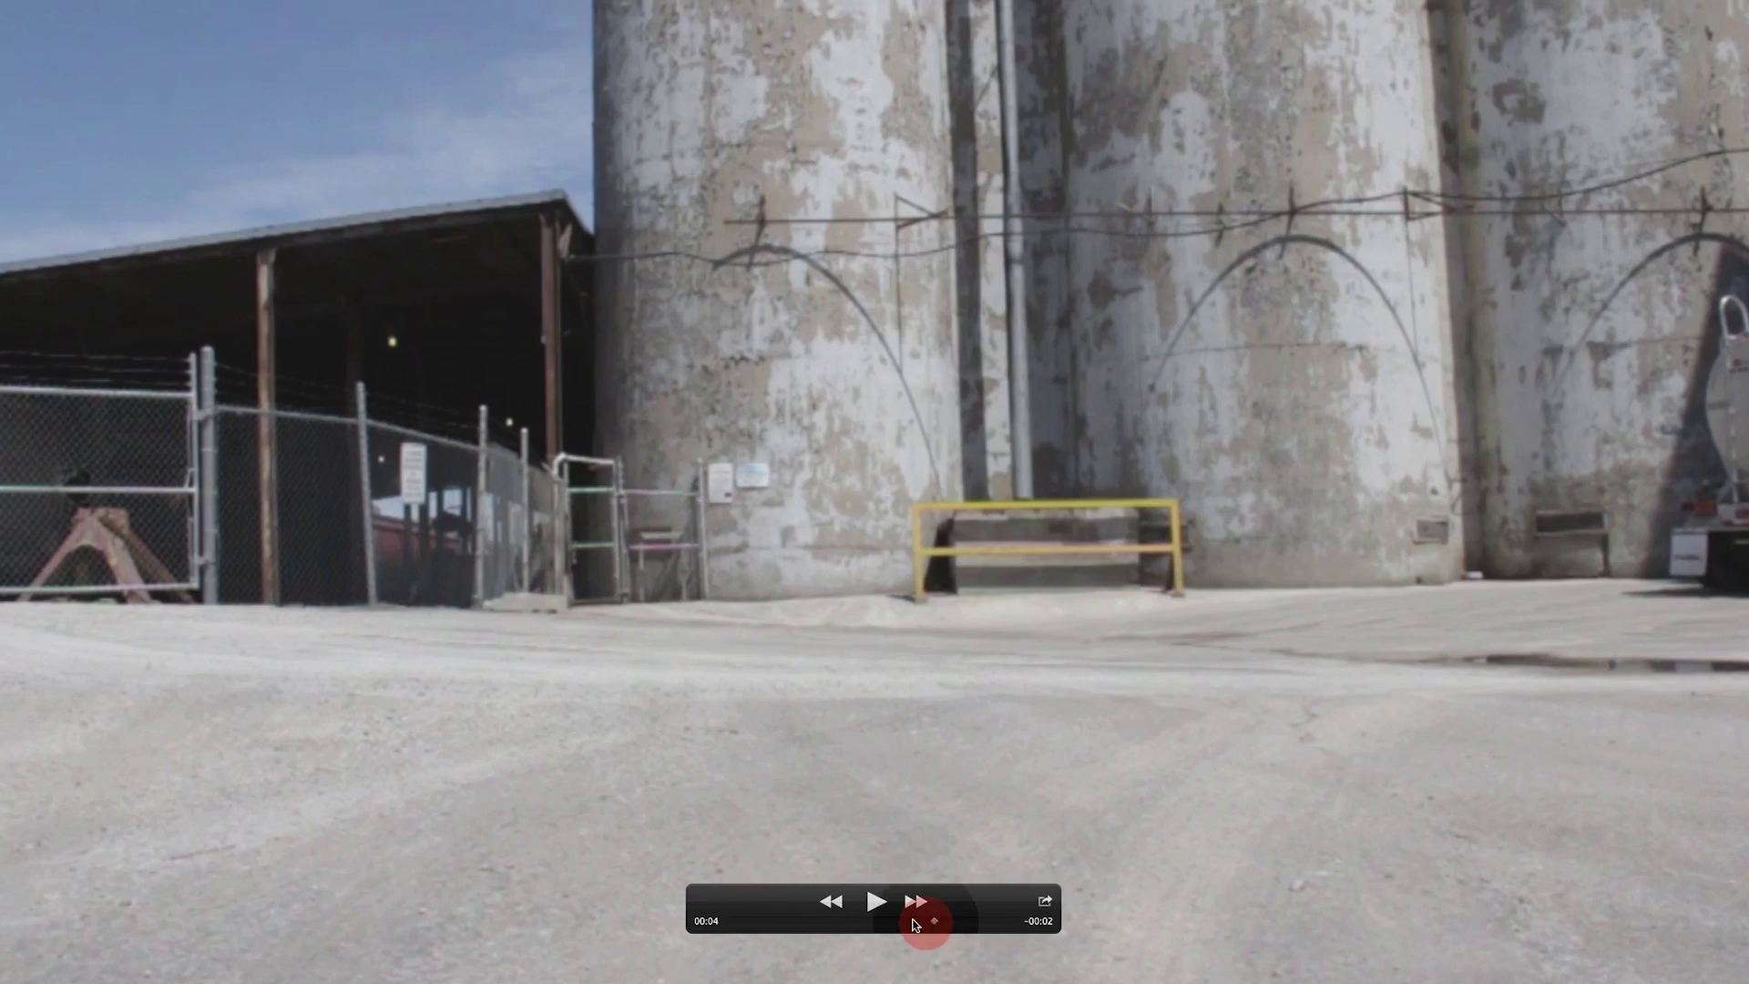
{"action": "key", "text": "Escape"}
{"action": "left_click_drag", "start_coordinate": [387, 597], "coordinate": [446, 593]}
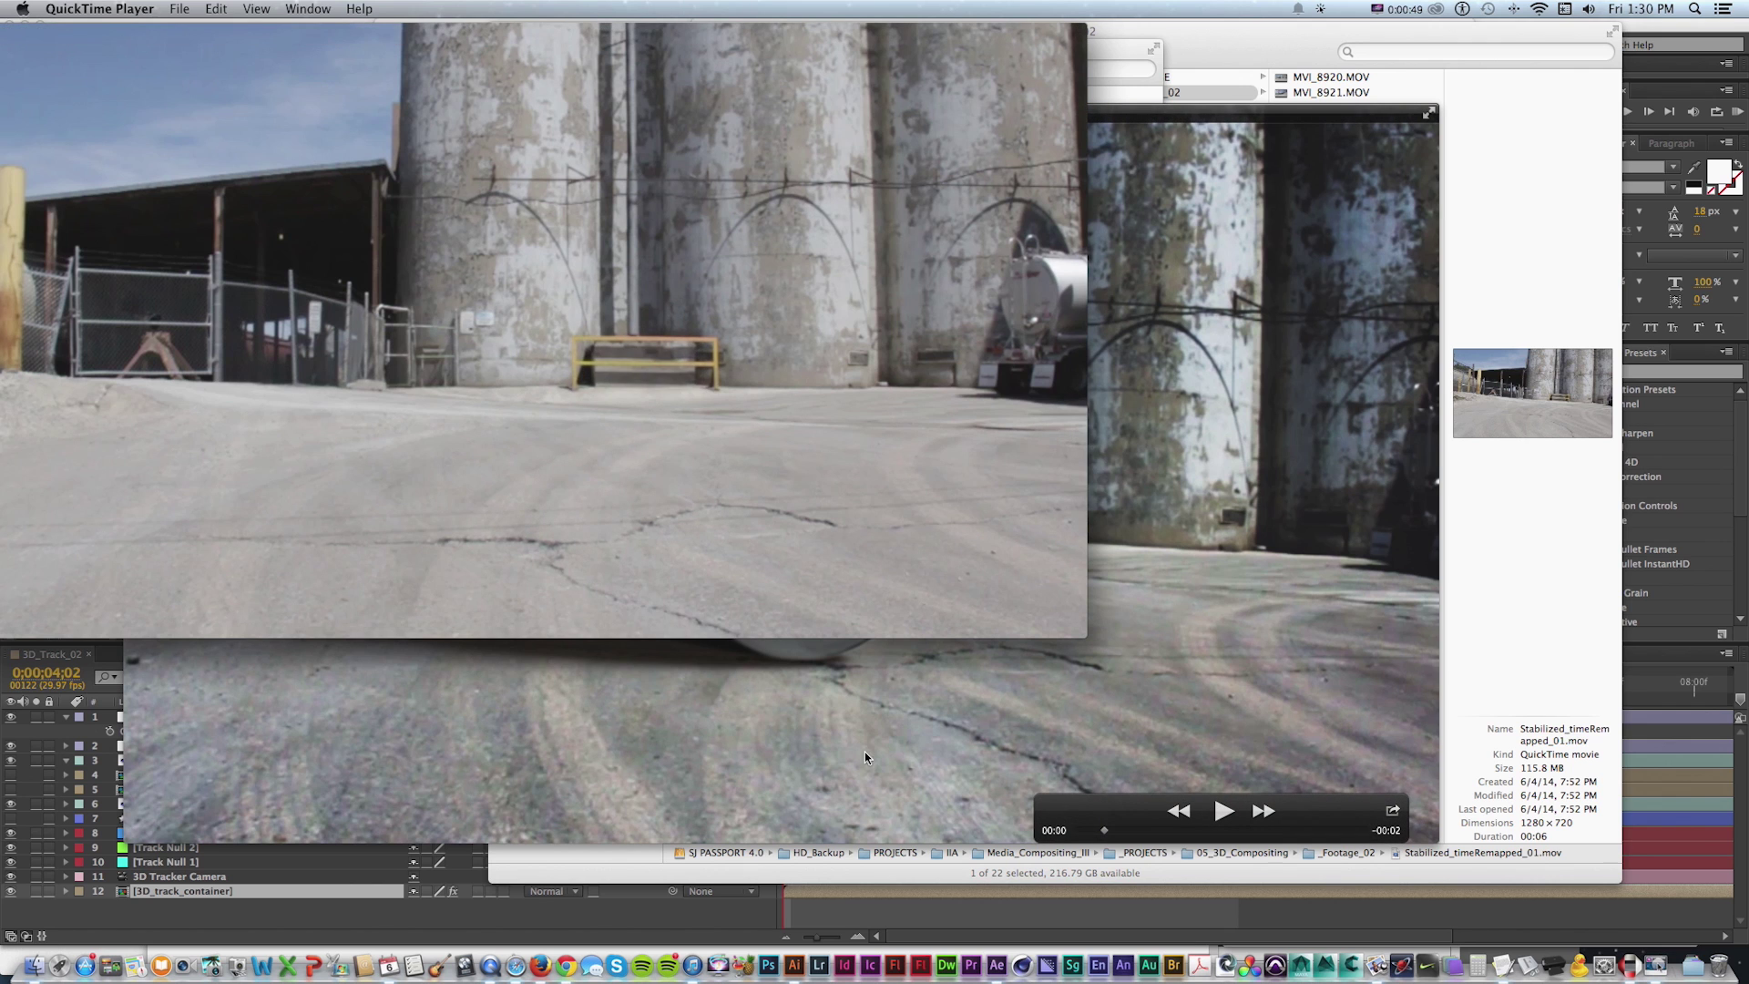
Scrub and replay 3D_Track_03.mov in a window to examine how the reflective sphere and its shadow follow the camera move
{"action": "left_click", "coordinate": [1067, 774]}
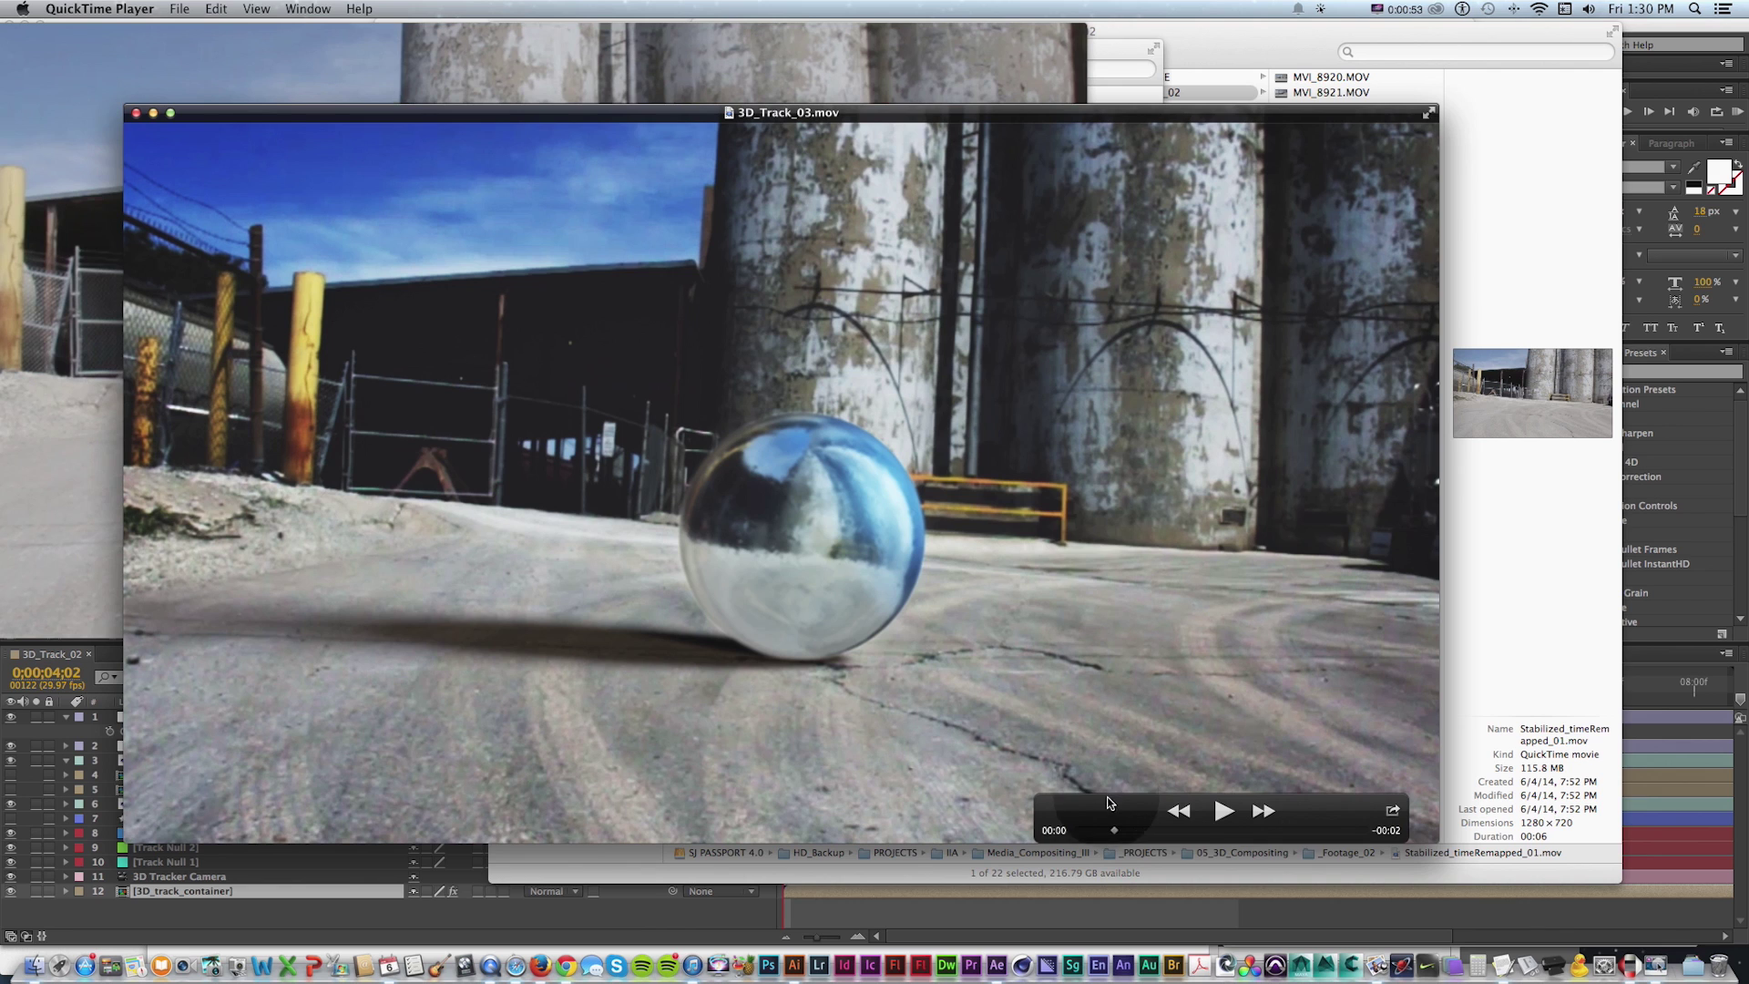
{"action": "left_click_drag", "start_coordinate": [1129, 834], "coordinate": [1114, 818]}
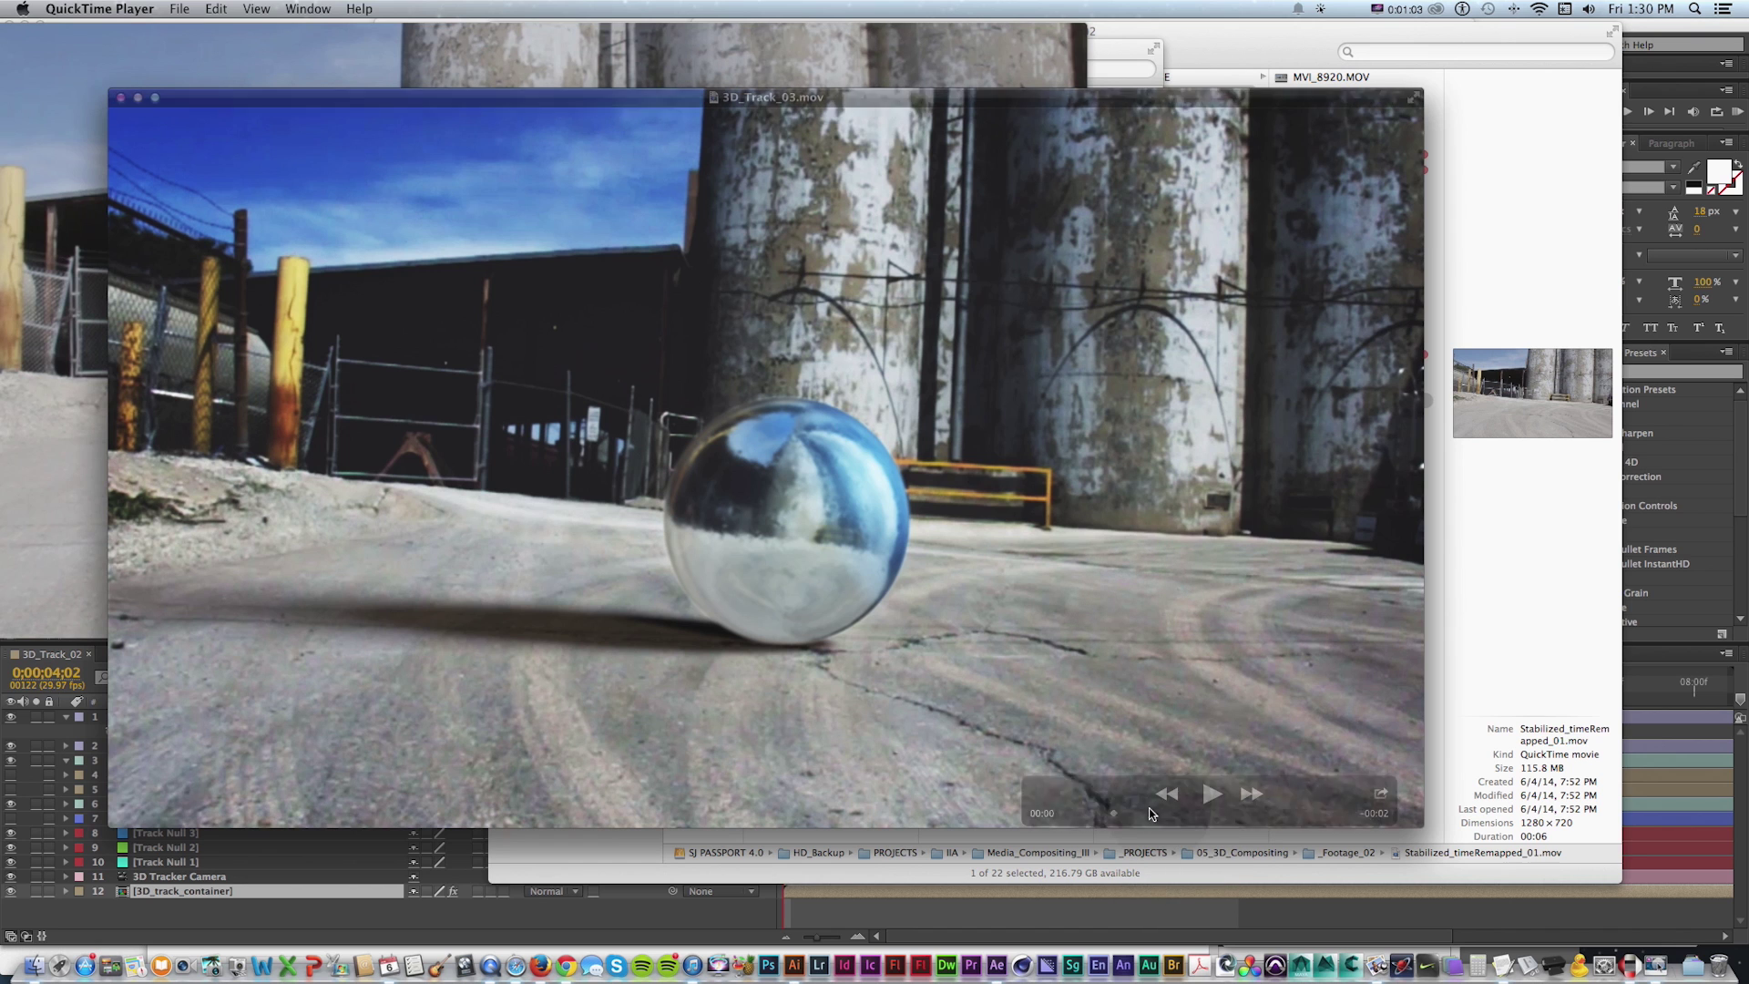
{"action": "left_click", "coordinate": [1211, 799]}
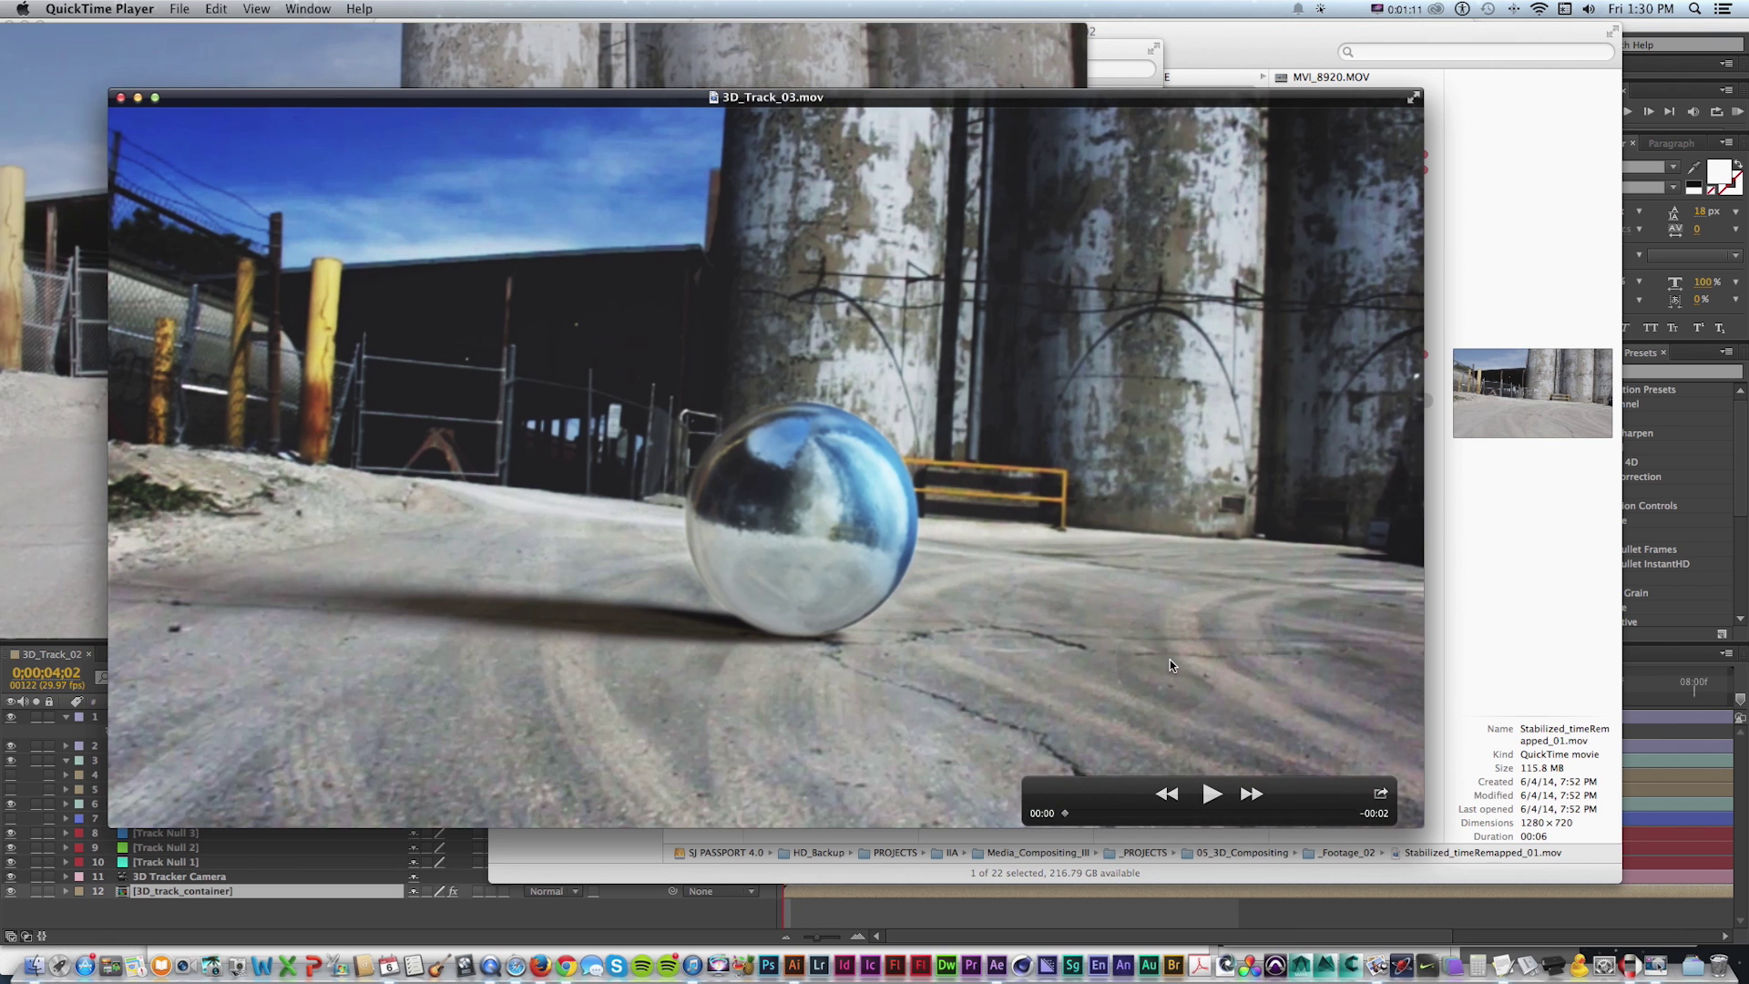
{"action": "left_click_drag", "start_coordinate": [1067, 817], "coordinate": [1219, 814]}
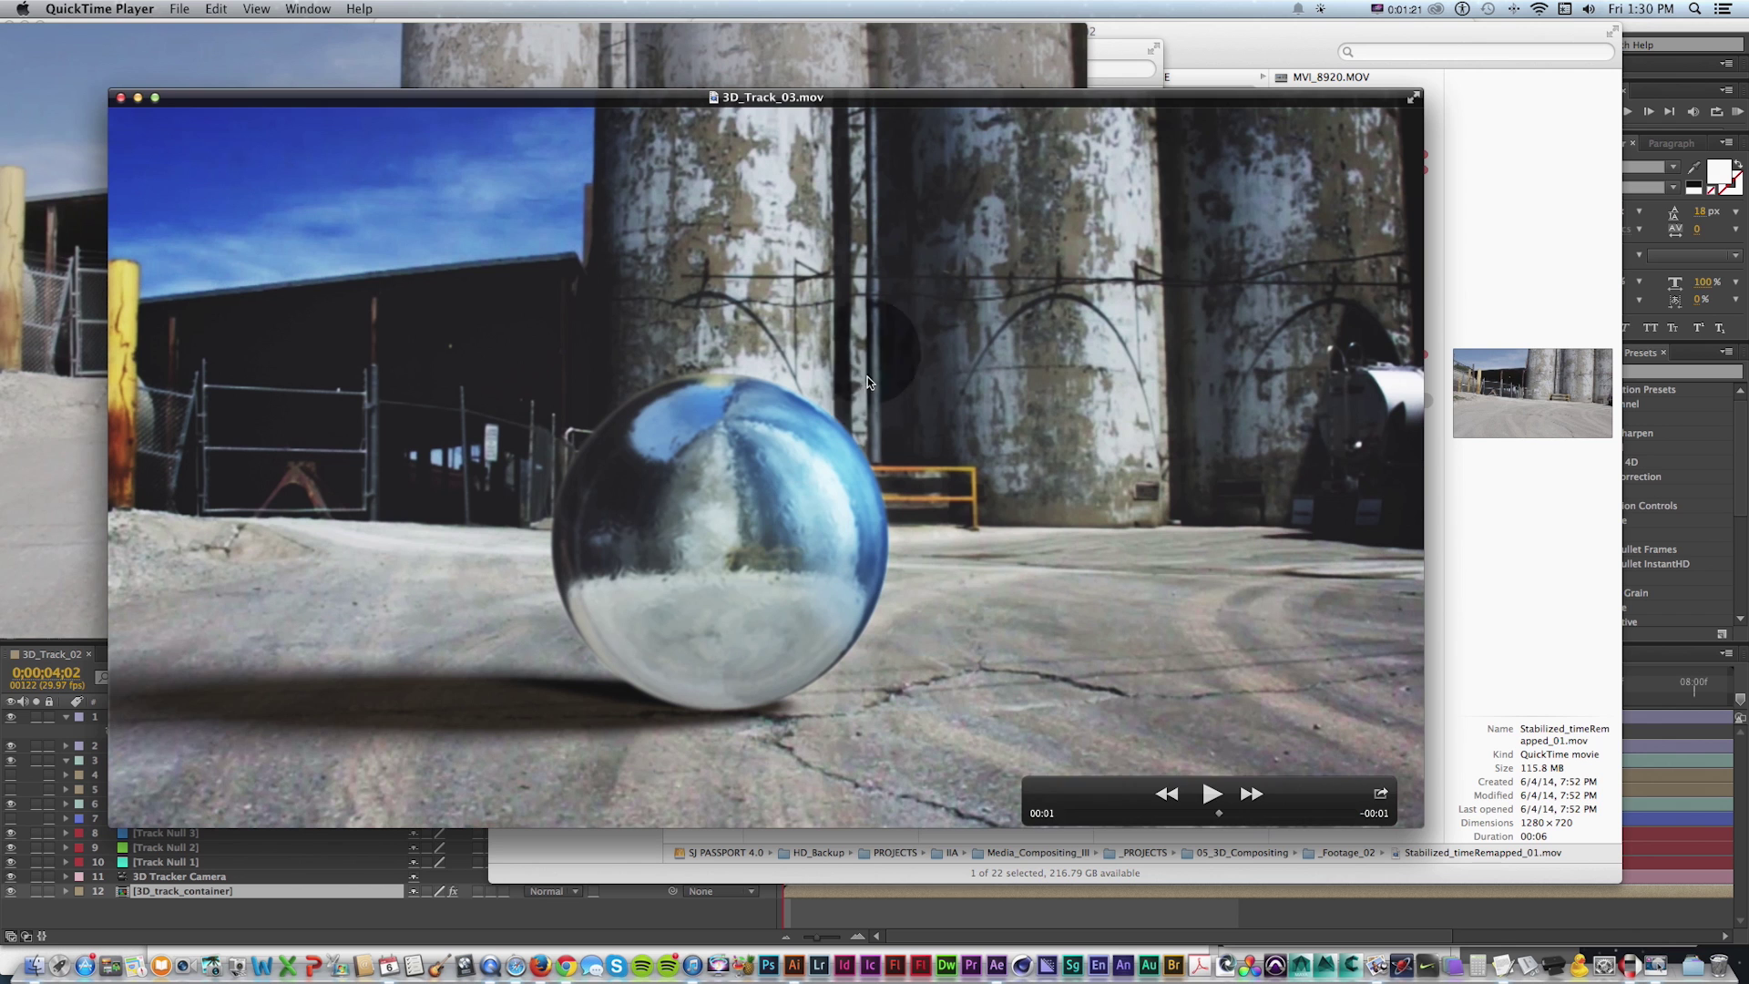
{"action": "mouse_move", "coordinate": [1219, 813]}
{"action": "left_mouse_down"}
{"action": "mouse_move", "coordinate": [1256, 820]}
{"action": "mouse_move", "coordinate": [1220, 818]}
{"action": "left_mouse_up"}
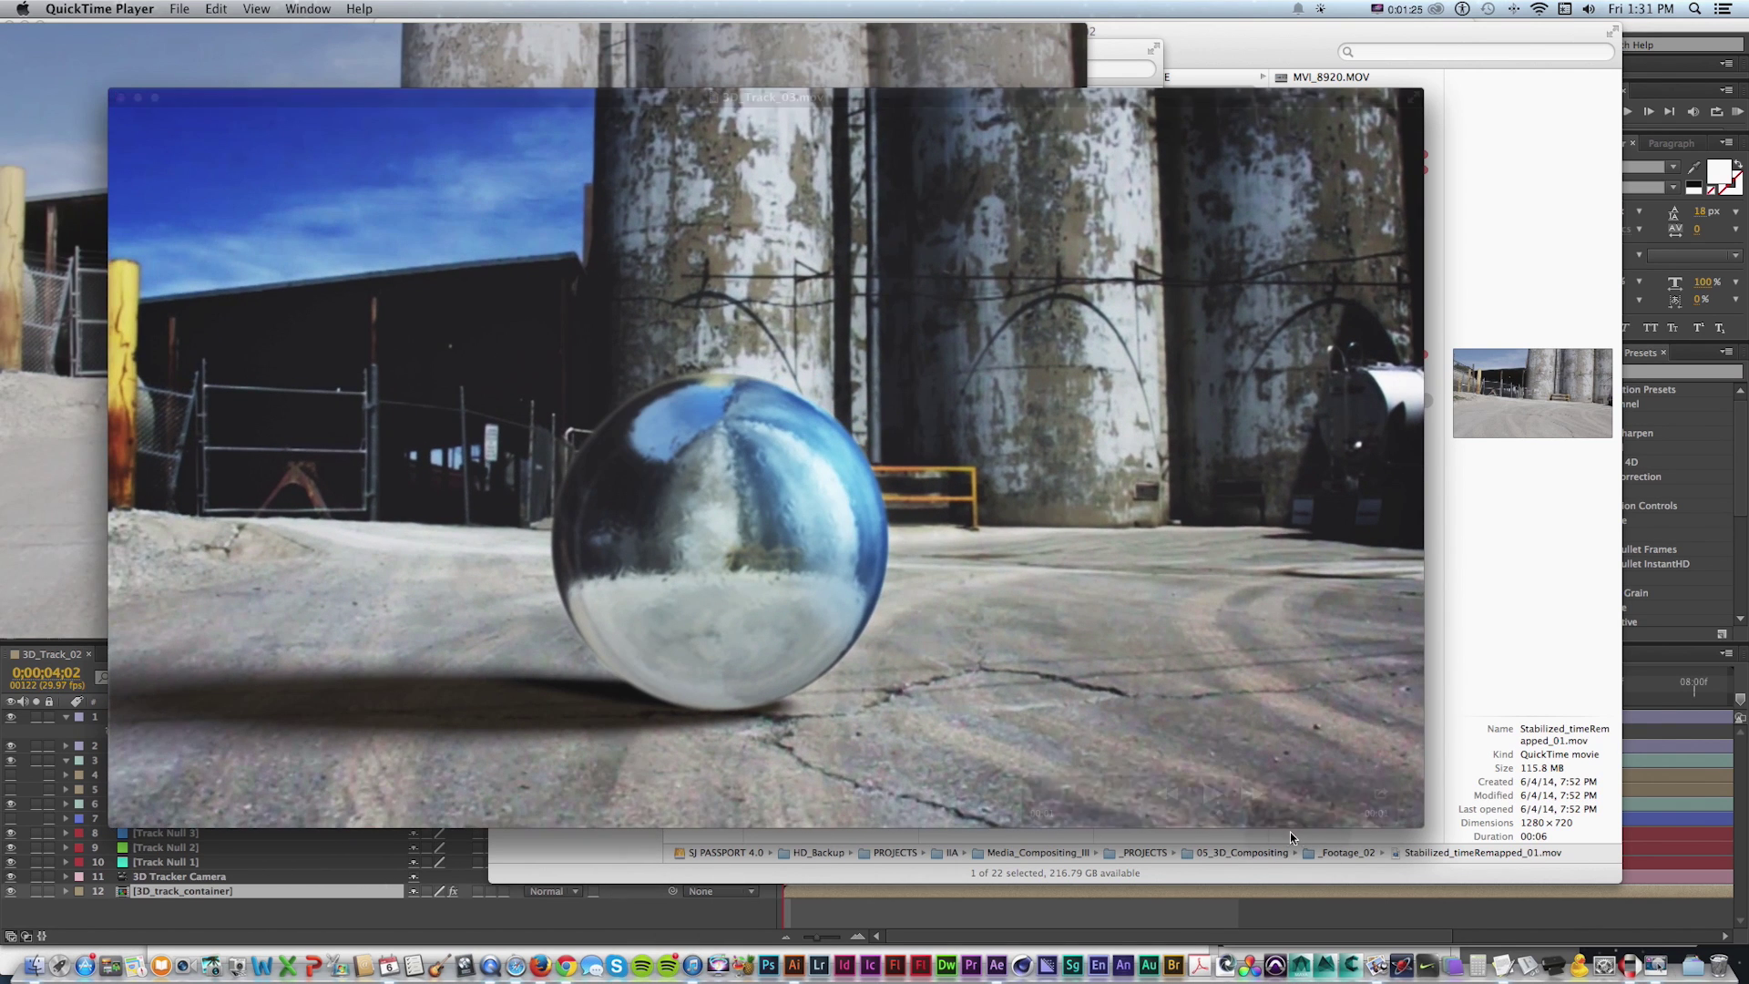
{"action": "left_click_drag", "start_coordinate": [1113, 821], "coordinate": [977, 797]}
{"action": "key", "text": "space"}
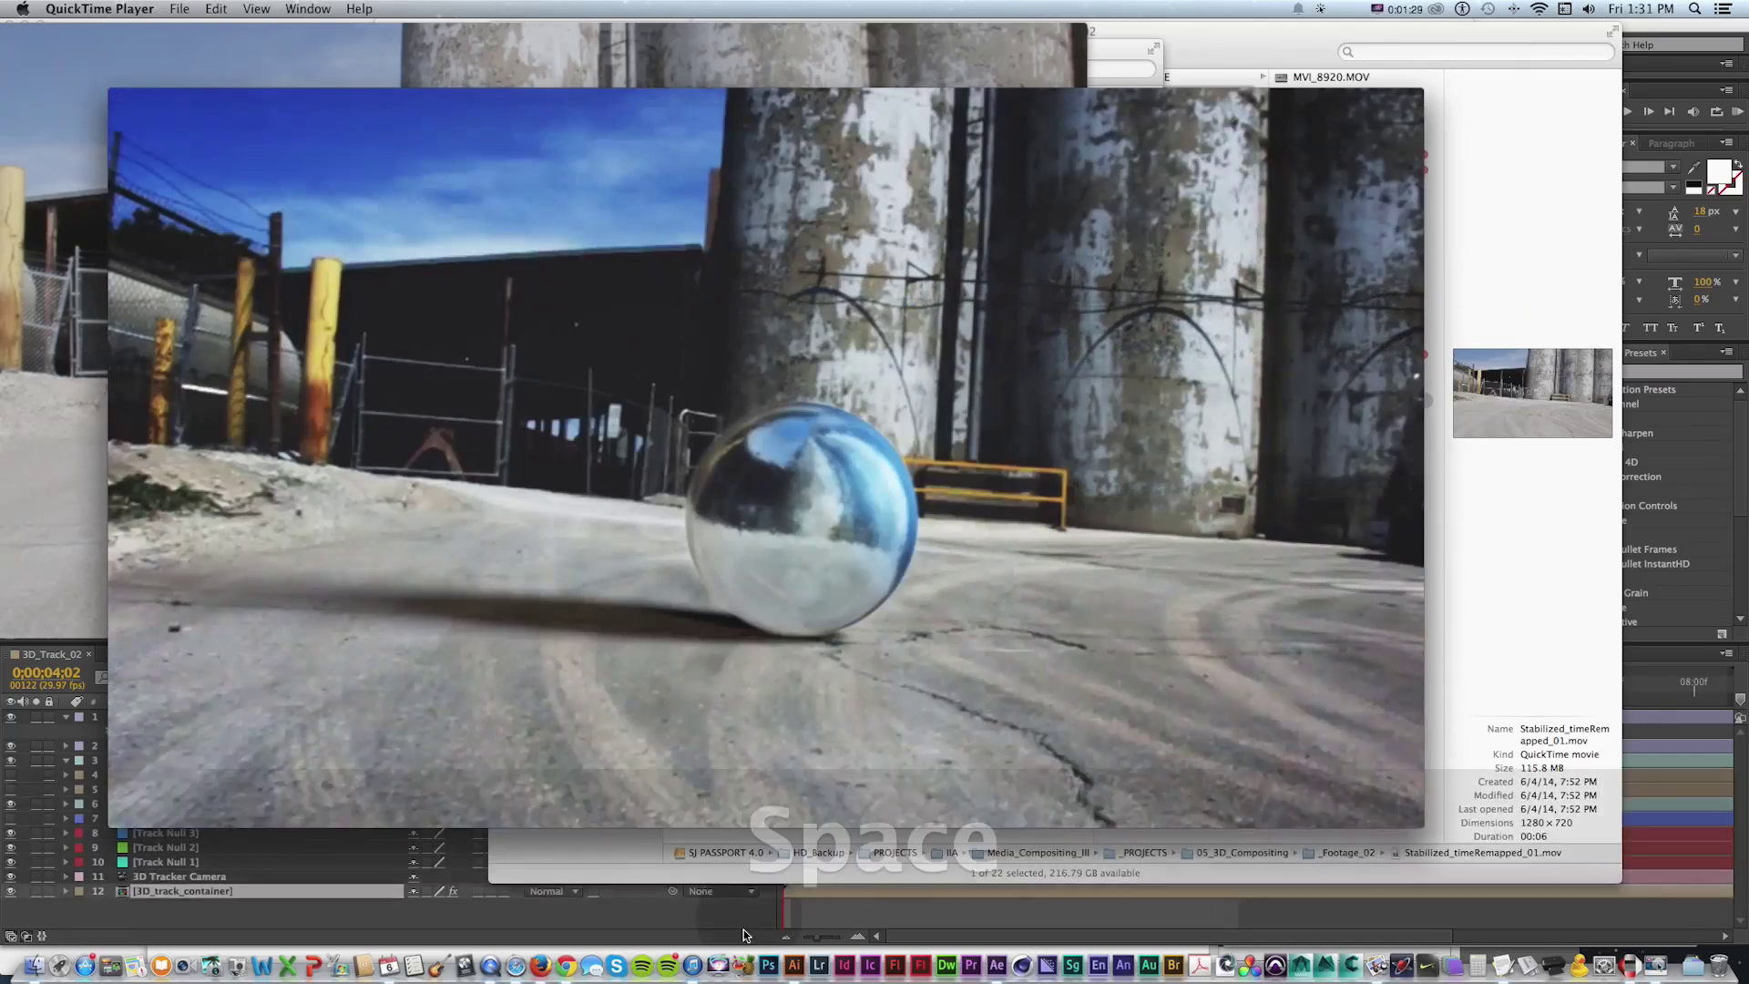
Switch to After Effects and compare the composite by temporarily soloing the bottom 3D_track_container layer and hiding the 3D_track_object.c4d layer
{"action": "left_click", "coordinate": [968, 171]}
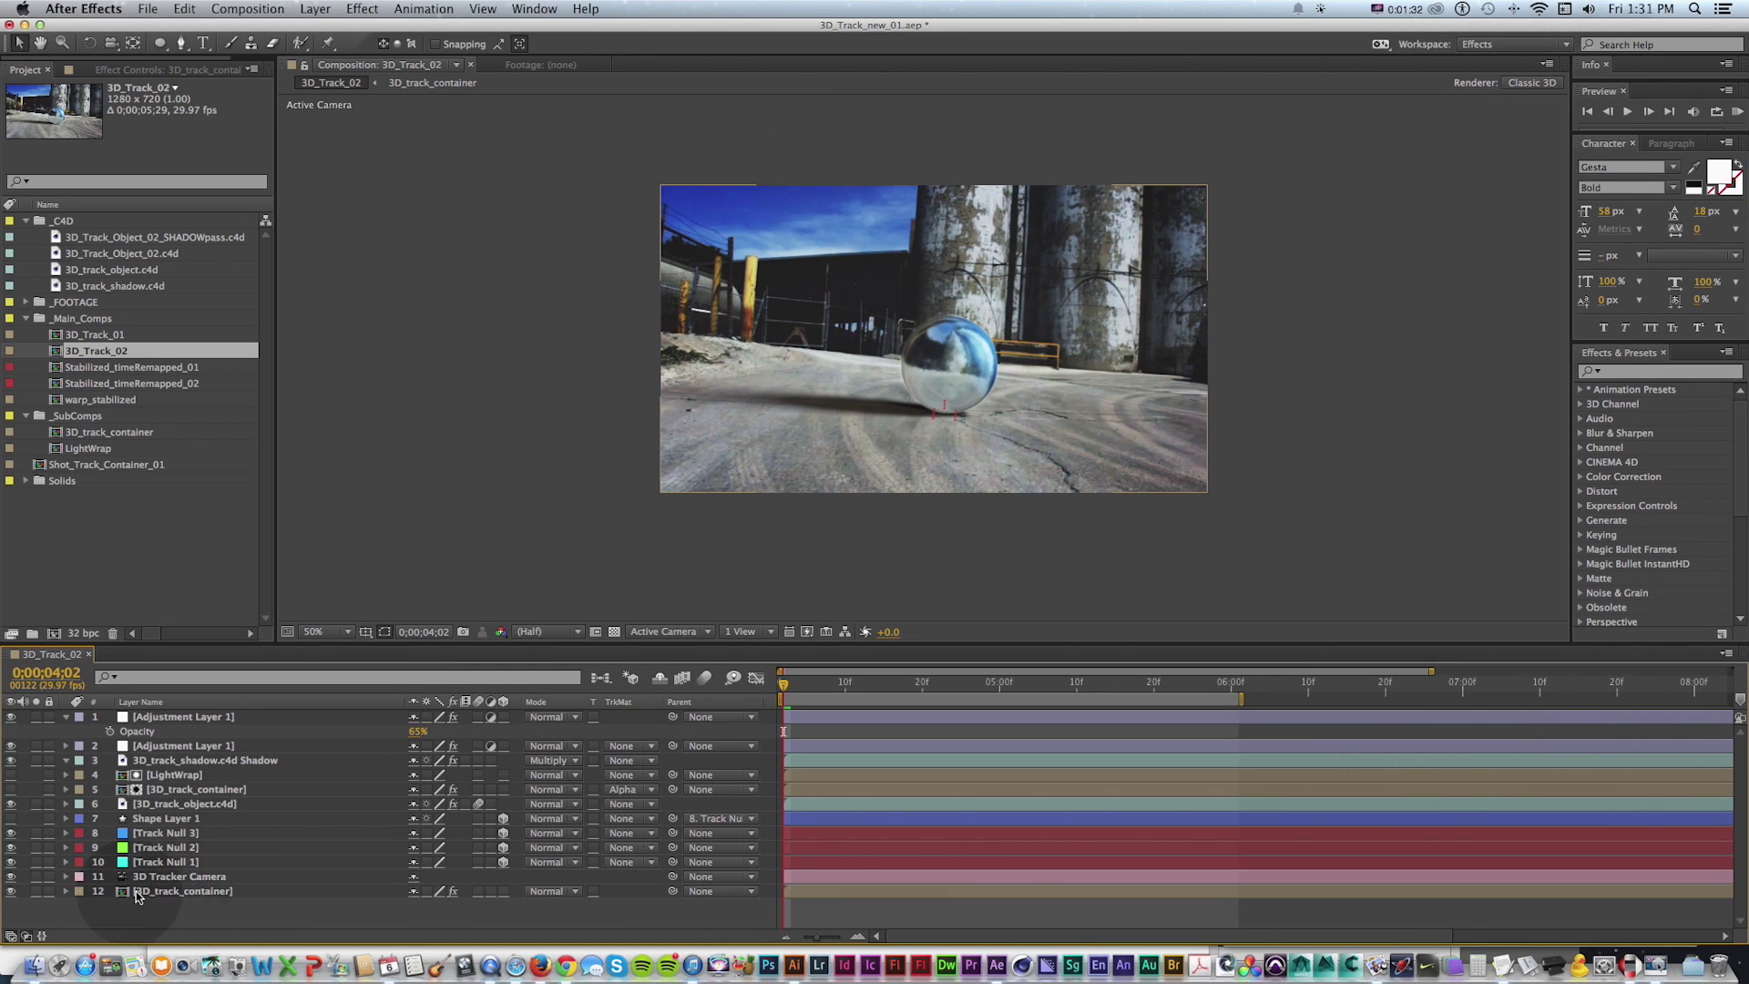
{"action": "left_click", "coordinate": [36, 890]}
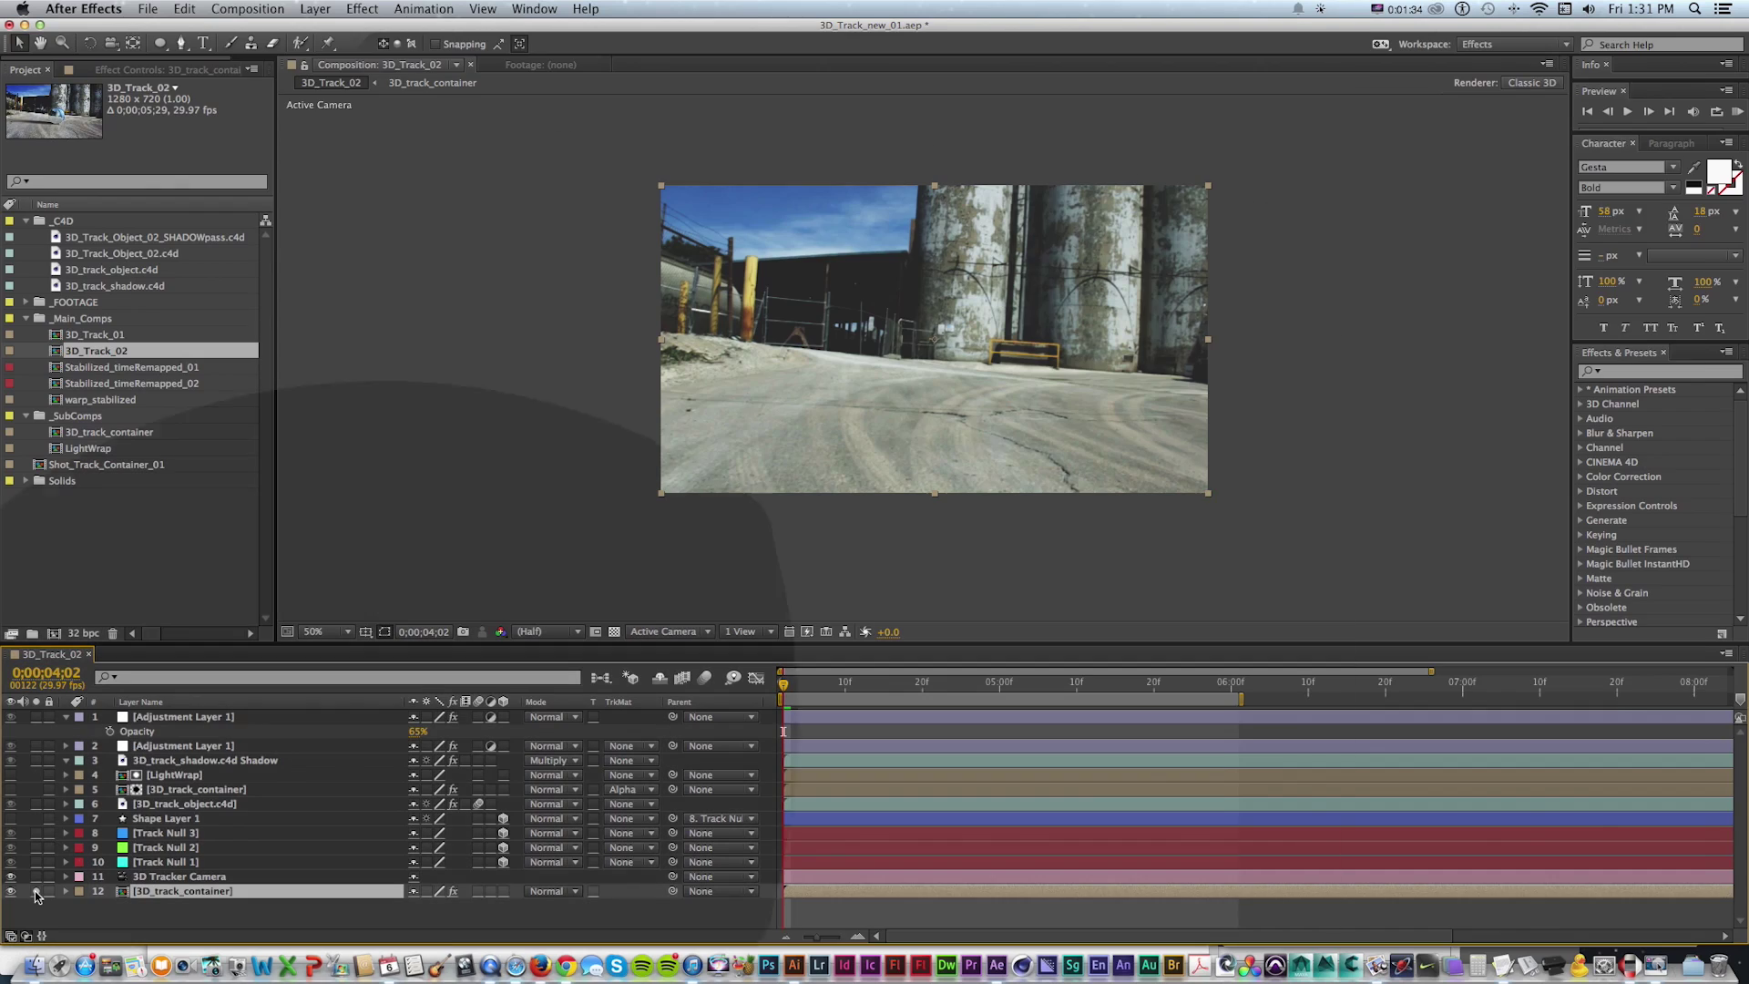
{"action": "left_click", "coordinate": [36, 891]}
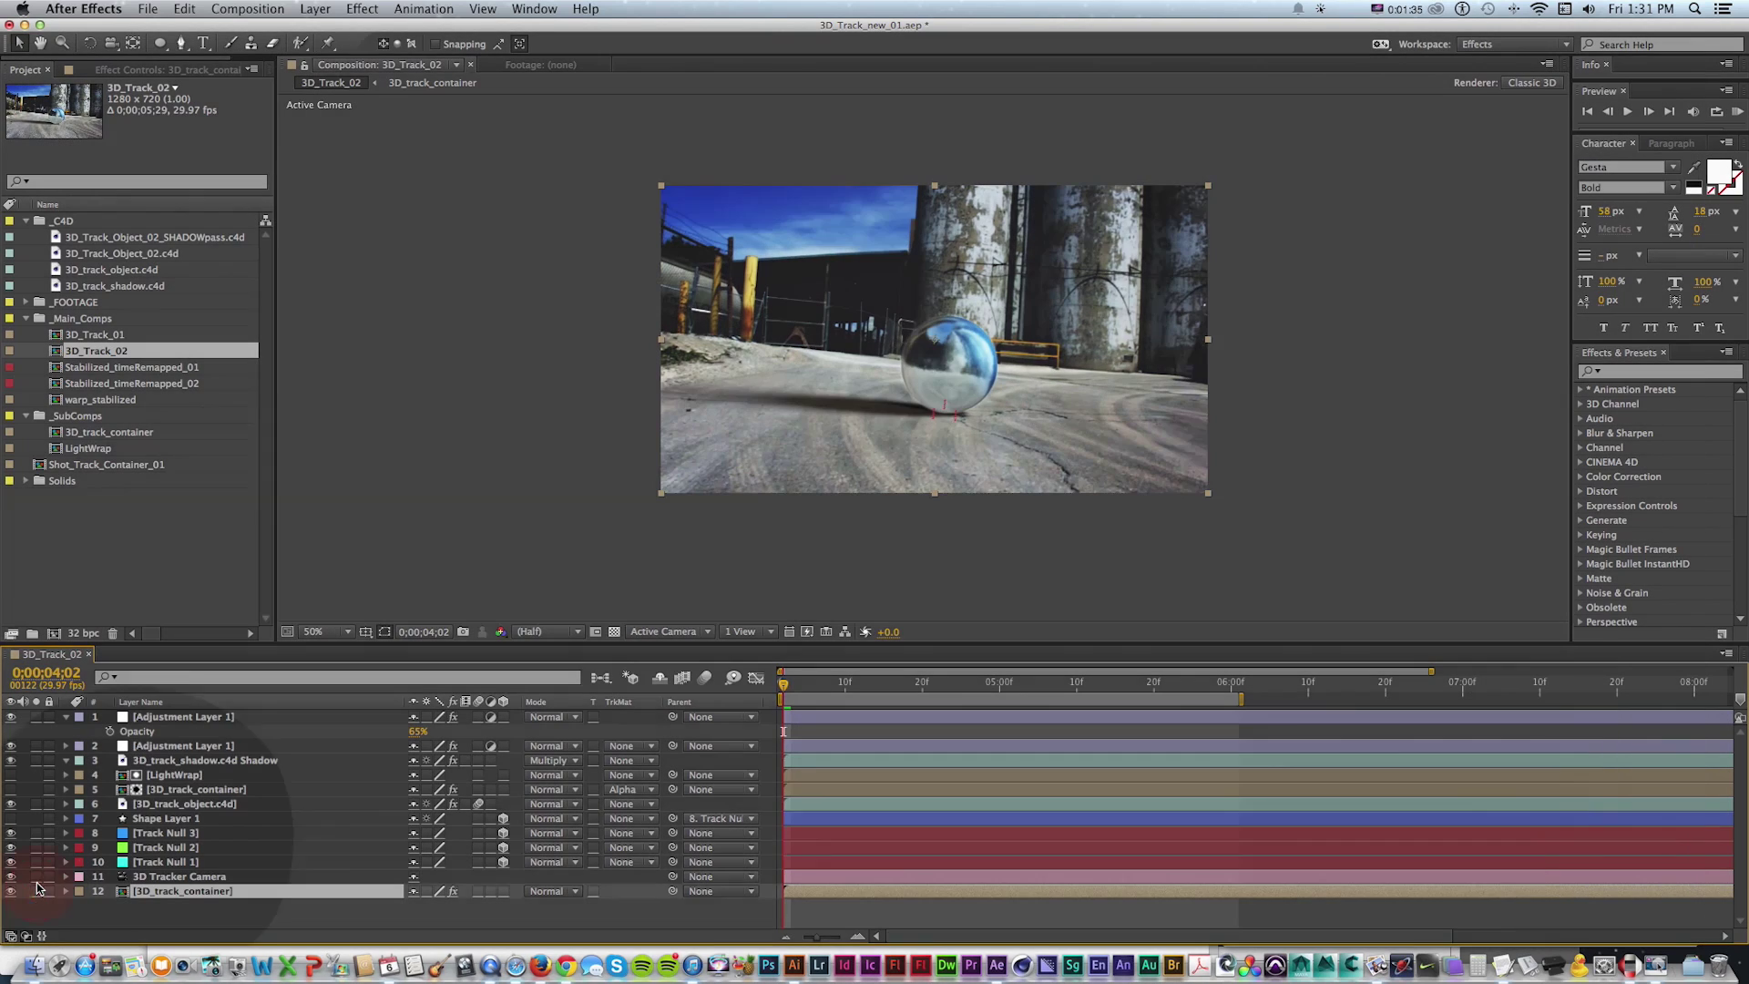
{"action": "left_click", "coordinate": [11, 803]}
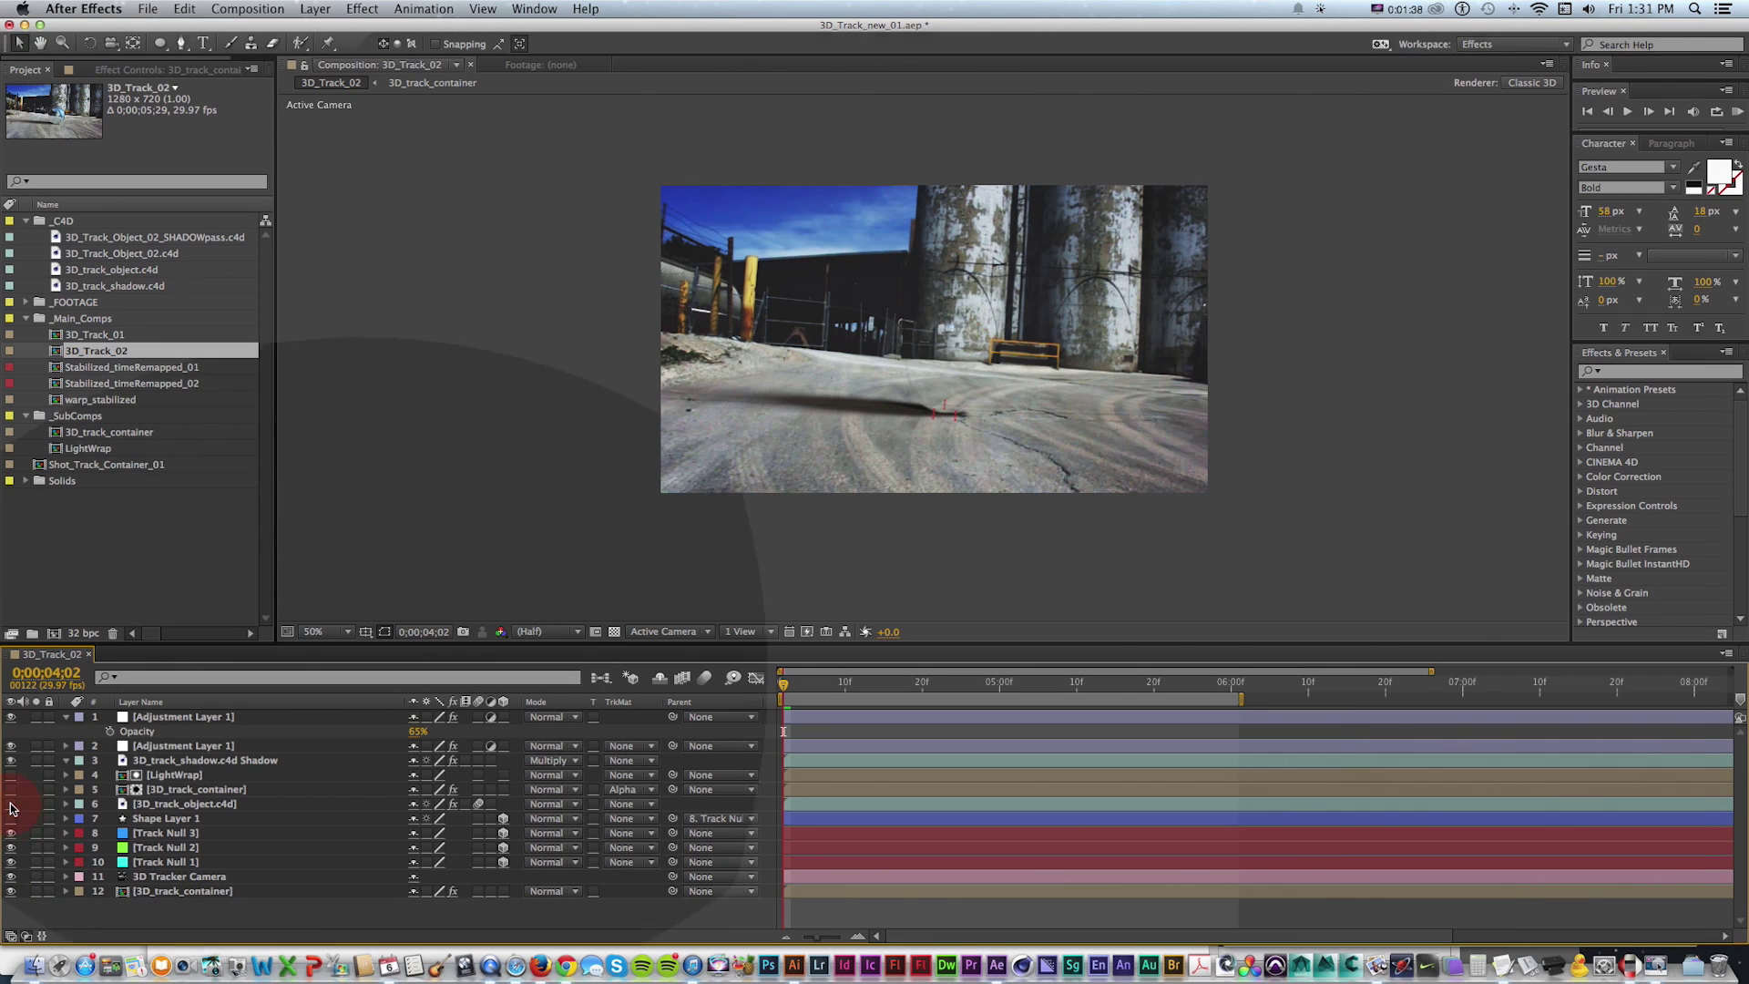
{"action": "left_click", "coordinate": [11, 803]}
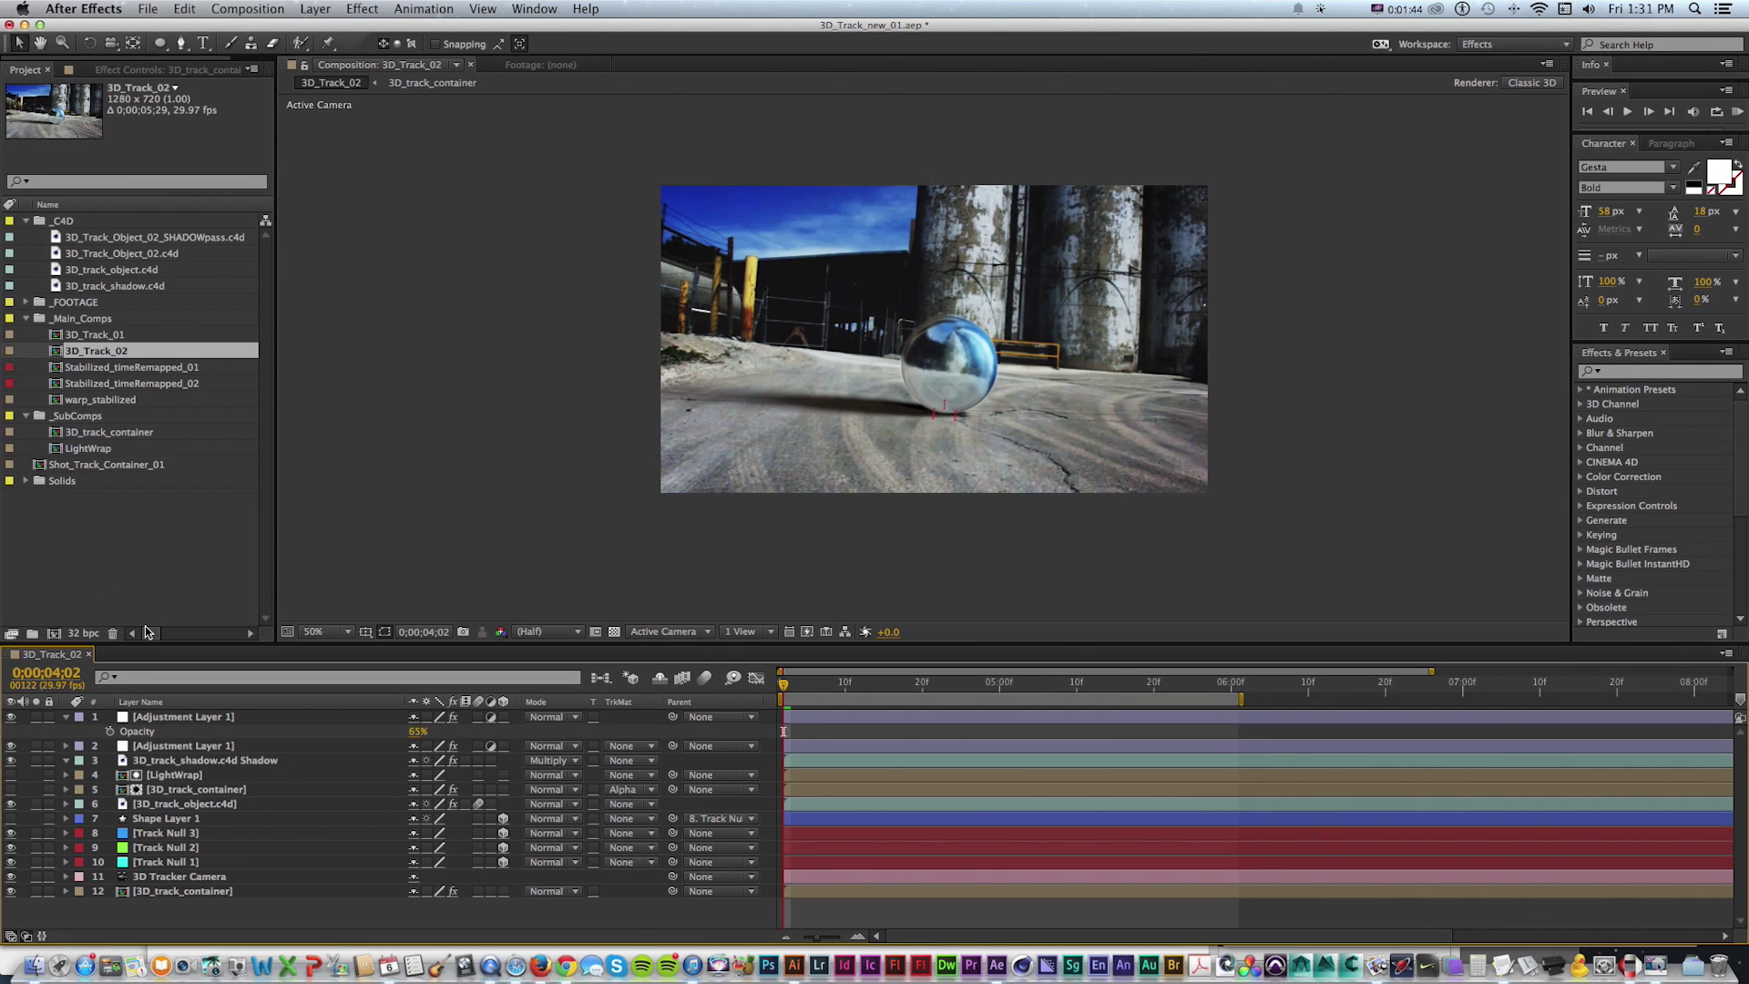
Collapse the _Main_Comps folder, open Stabilized_timeRemapped_01.mov from the _FOOTAGE folder and scrub through it to about 0;00;07;07
{"action": "left_click", "coordinate": [260, 360]}
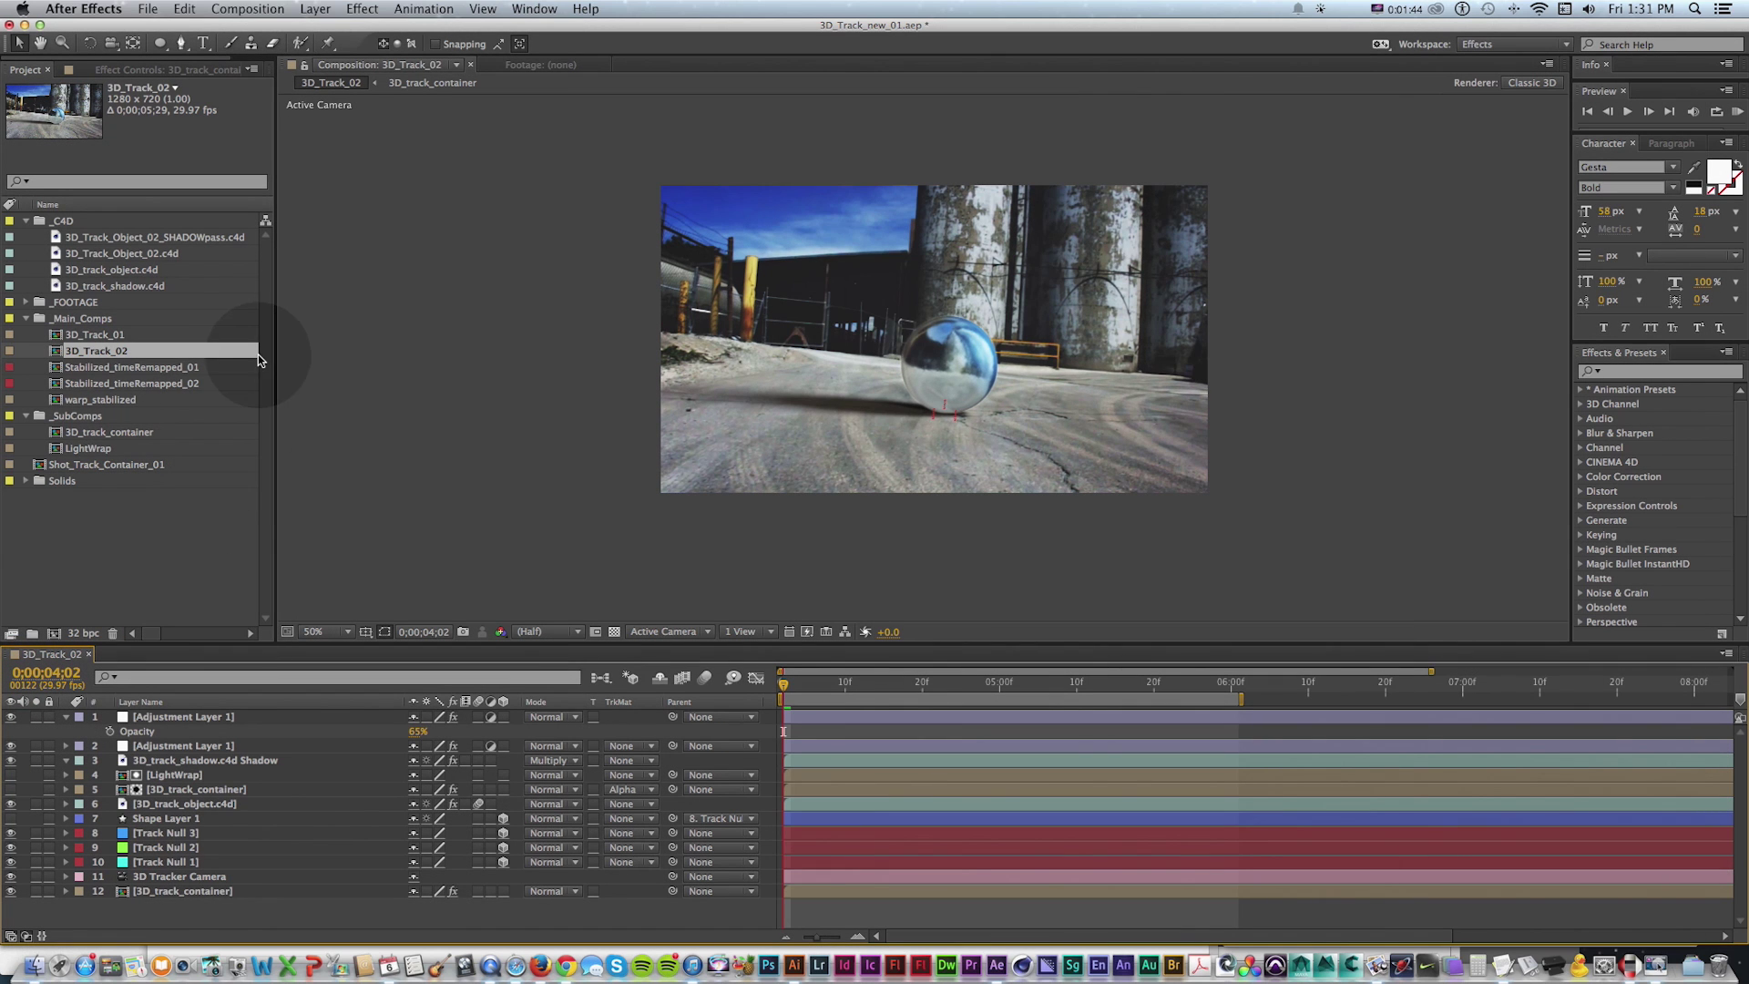
{"action": "left_click", "coordinate": [27, 318]}
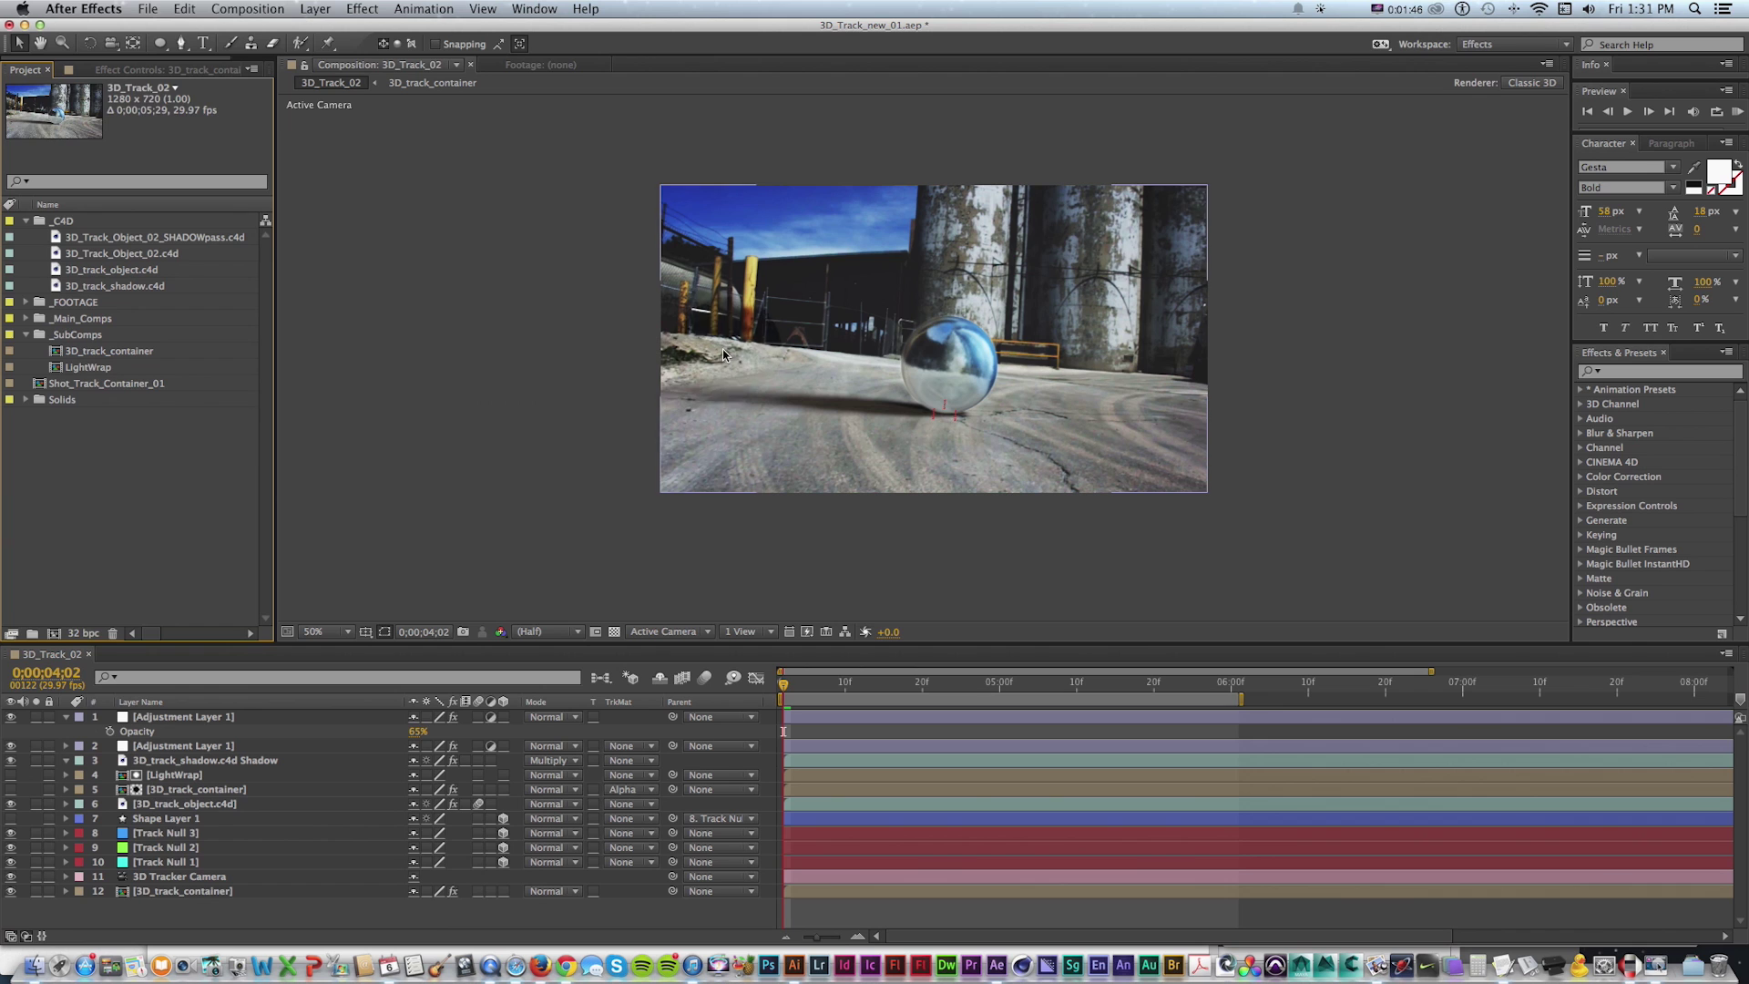
{"action": "left_click", "coordinate": [189, 435]}
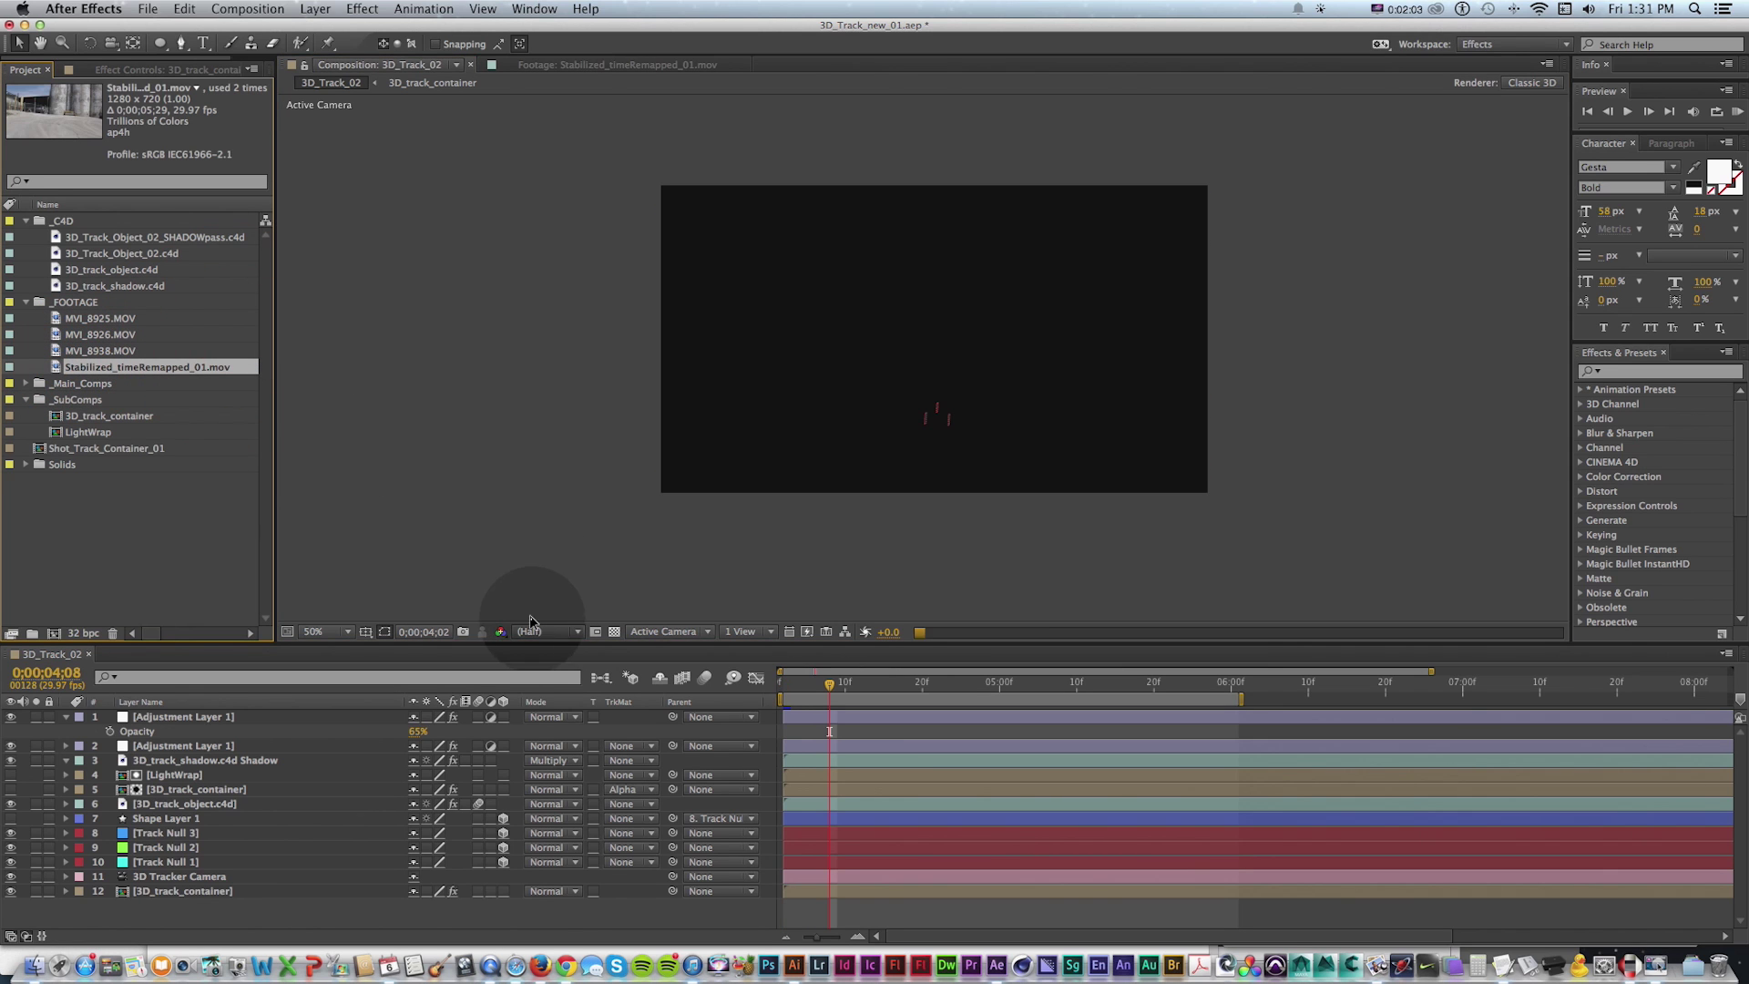
{"action": "double_click", "coordinate": [58, 368]}
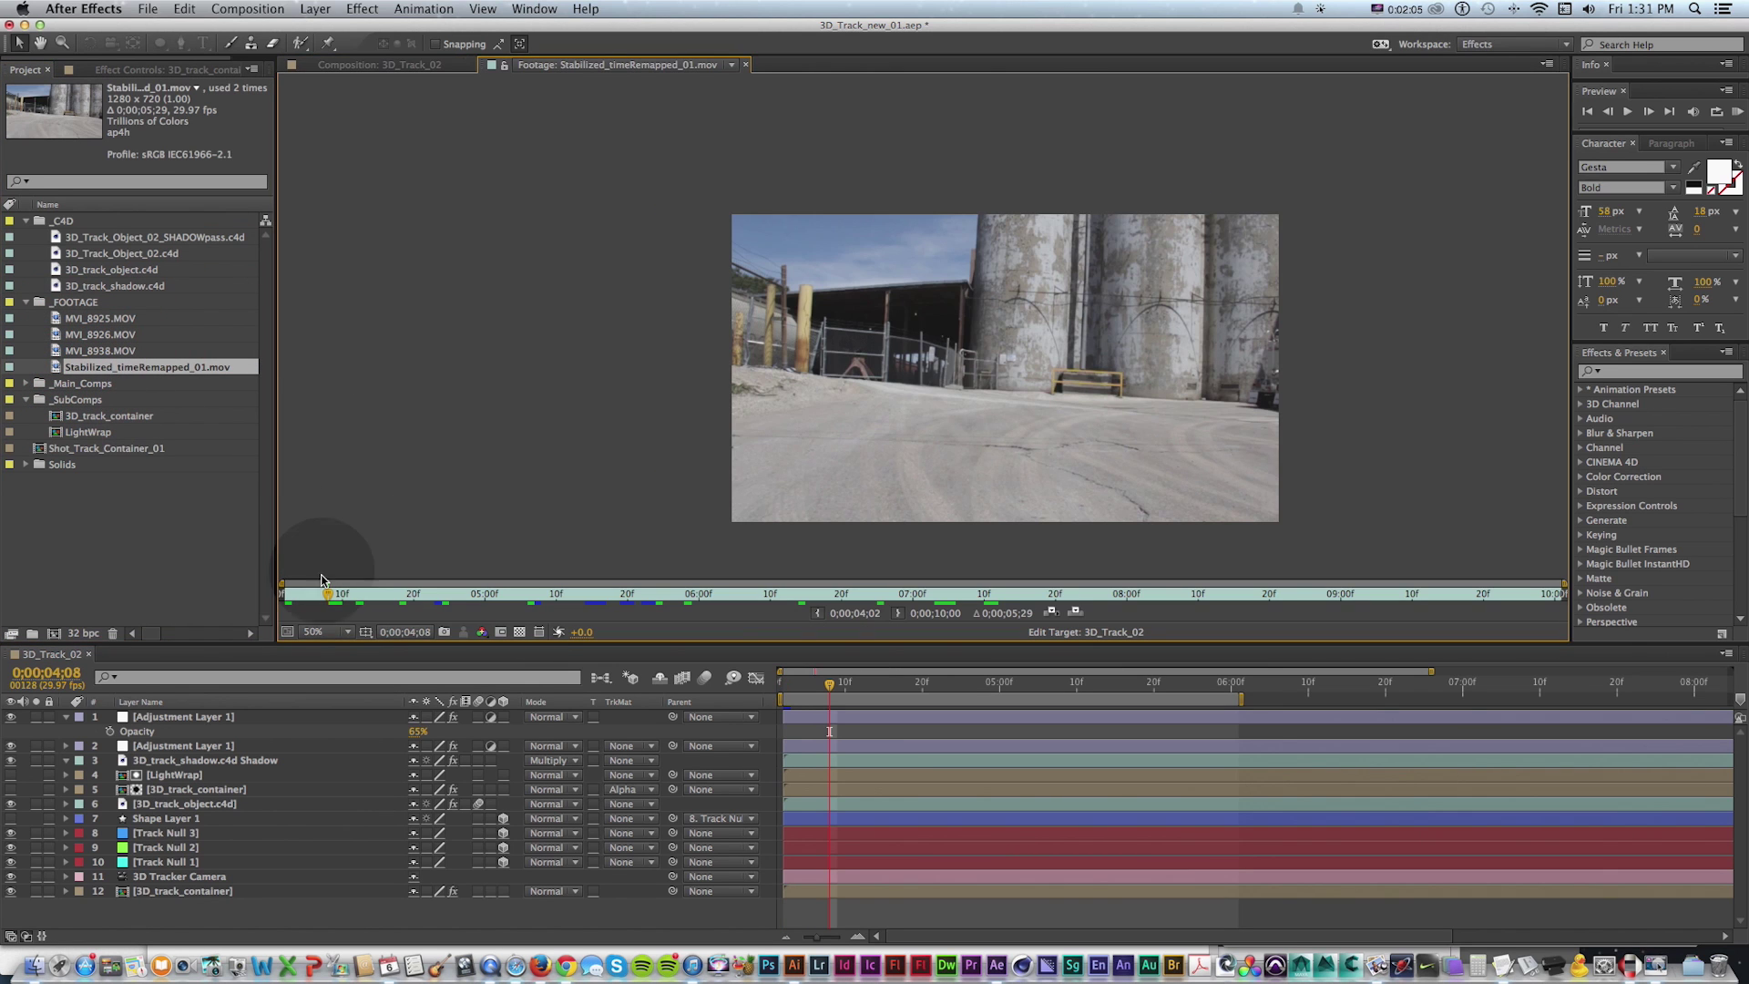
{"action": "left_click_drag", "start_coordinate": [331, 598], "coordinate": [972, 598]}
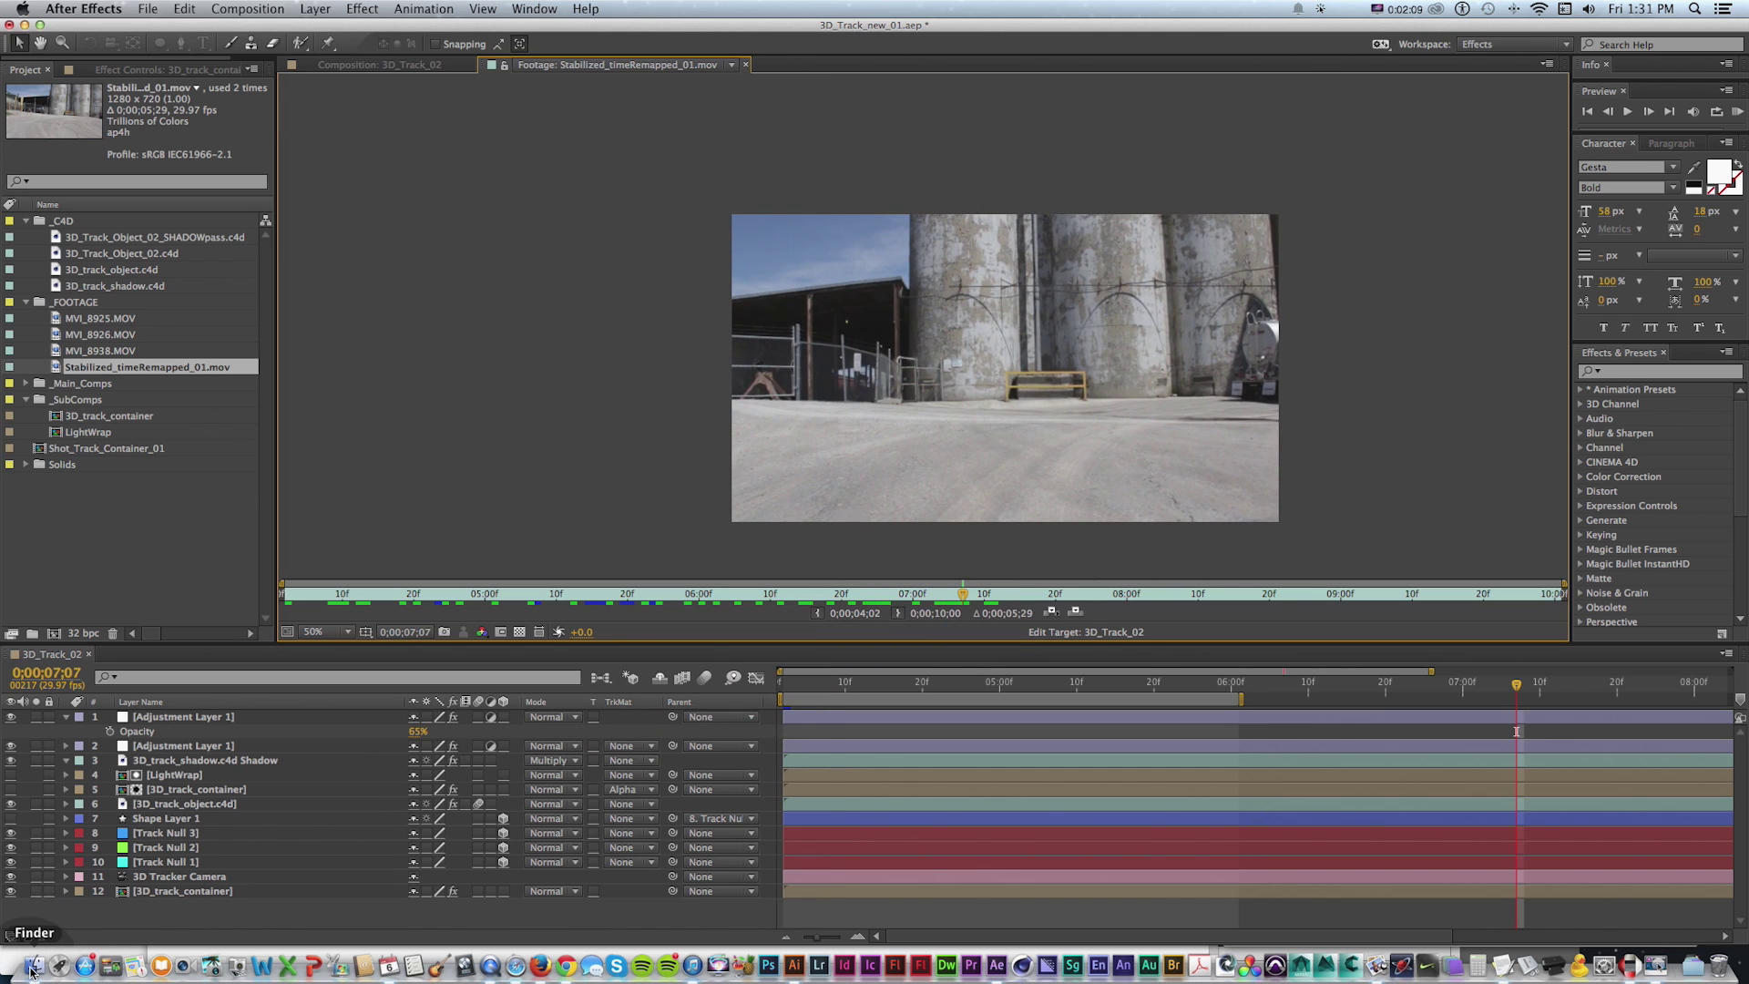
Switch to Finder, open the raw clip MVI_8925.MOV to scrub through it, and return to After Effects
{"action": "left_click", "coordinate": [32, 968]}
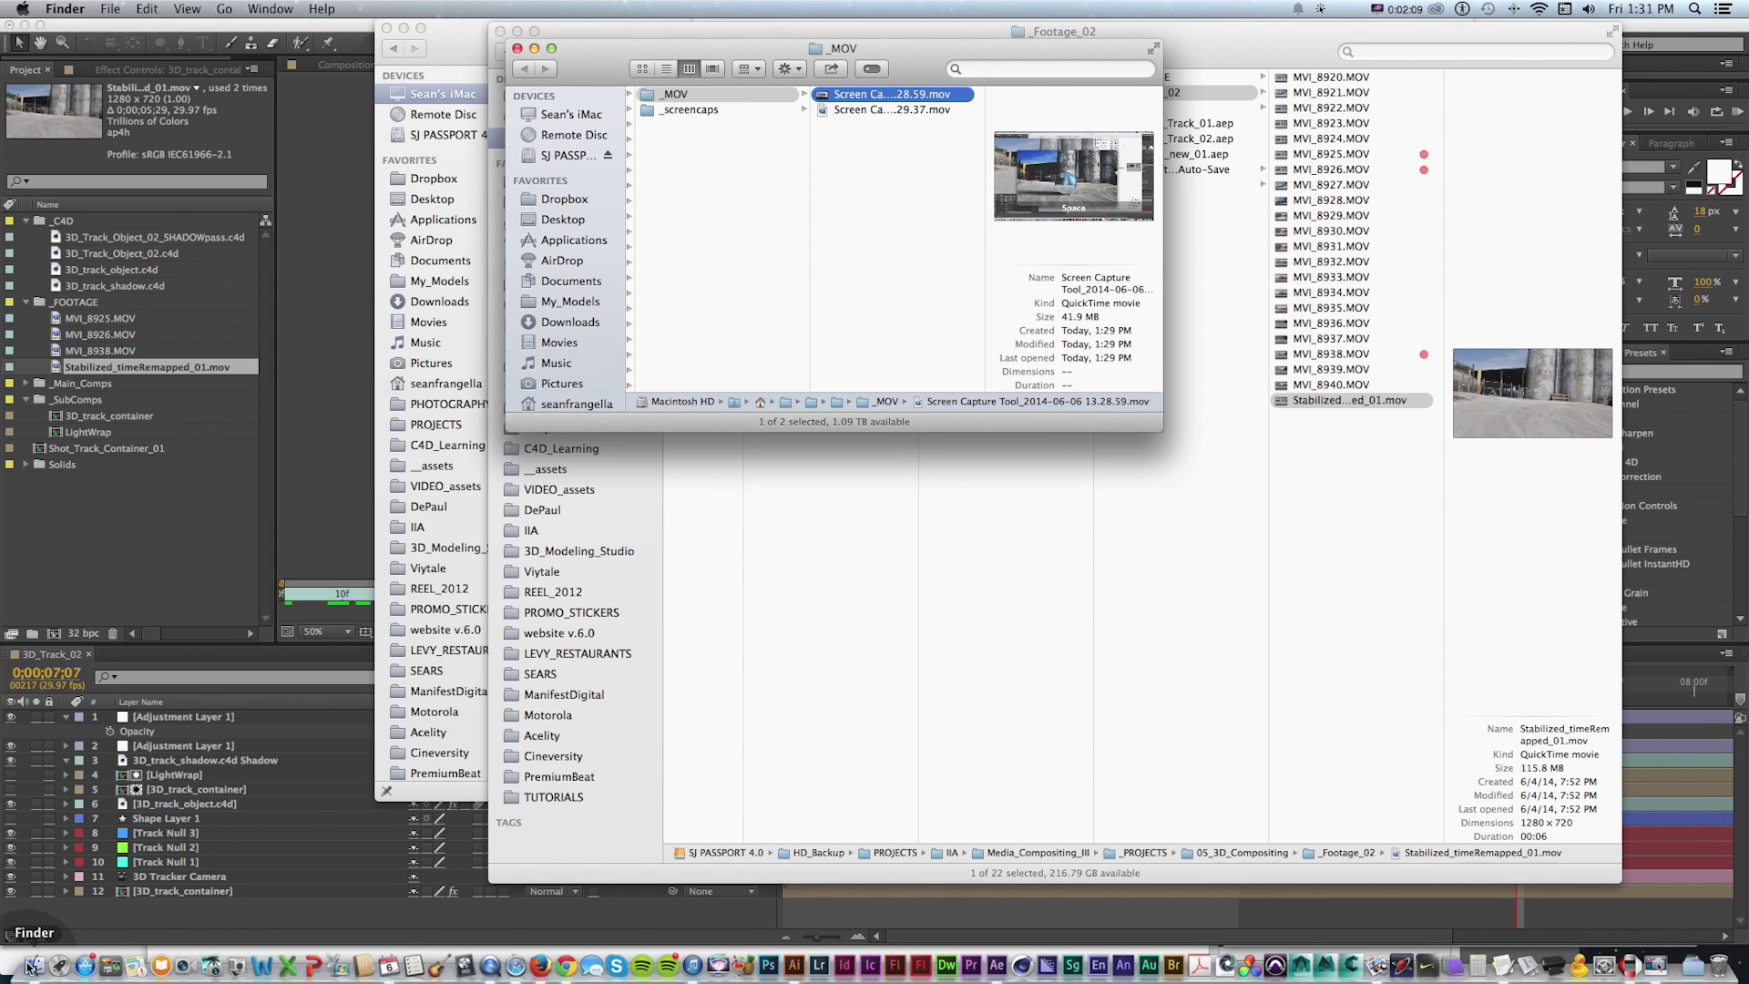
{"action": "left_click", "coordinate": [1244, 465]}
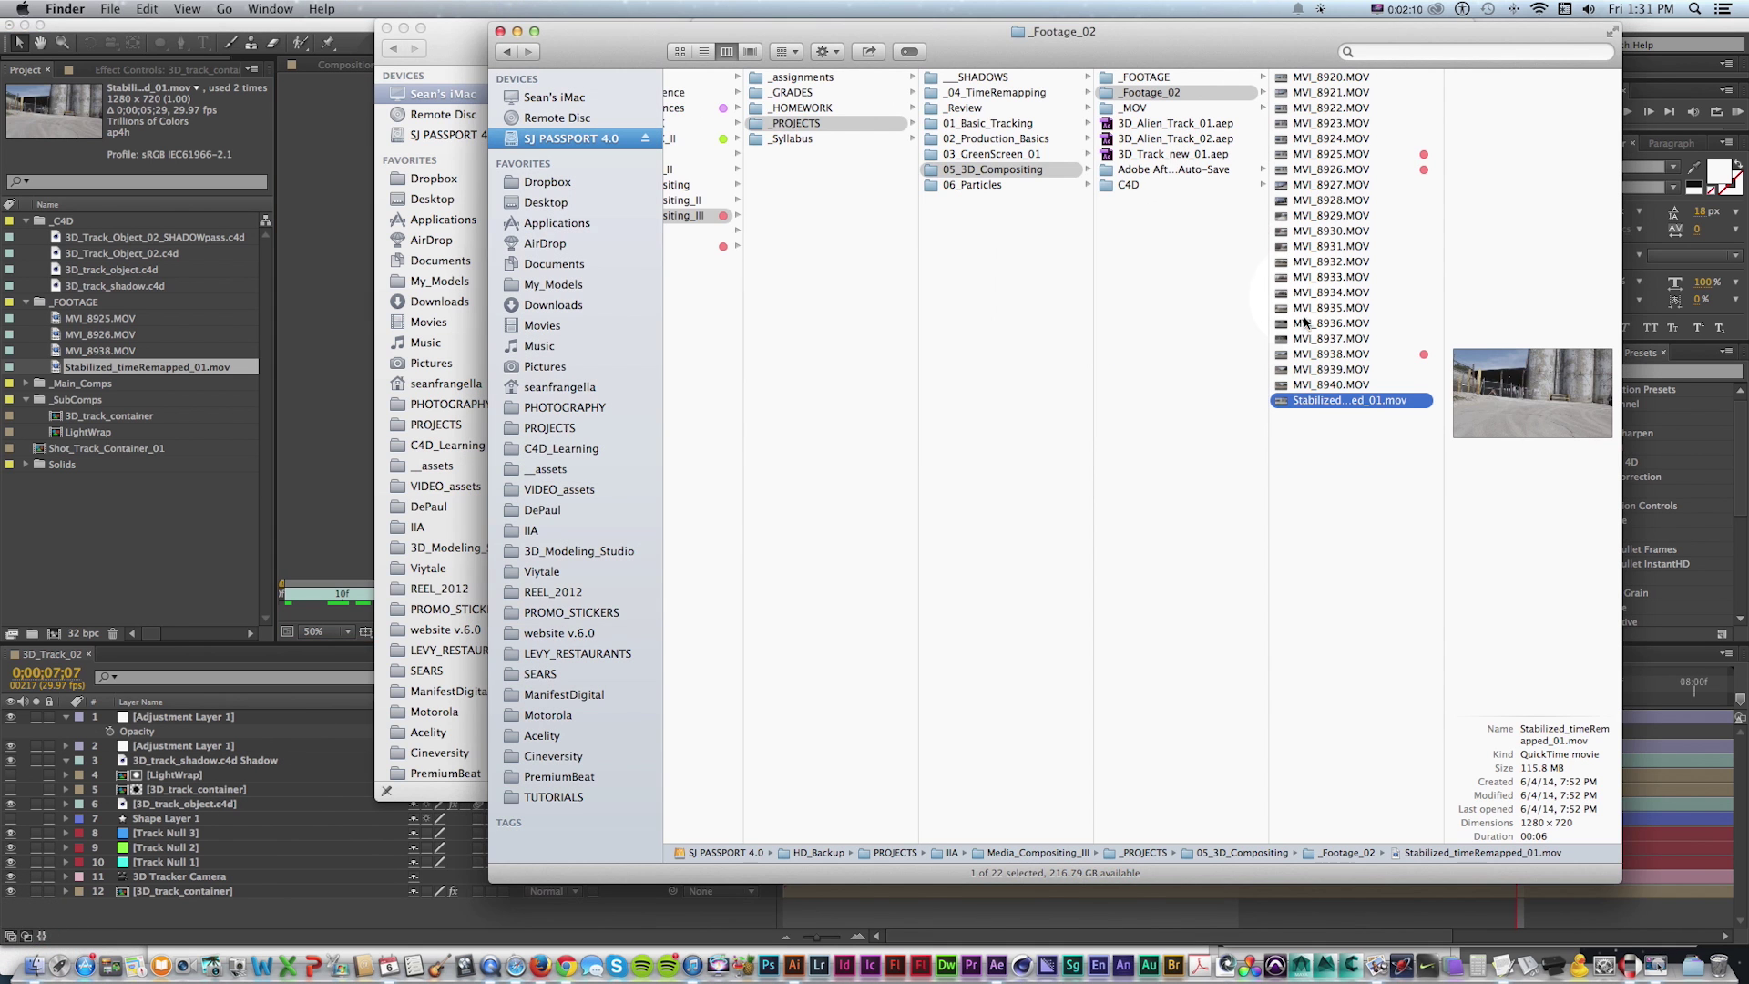
{"action": "double_click", "coordinate": [1331, 155]}
{"action": "left_click_drag", "start_coordinate": [504, 677], "coordinate": [601, 681]}
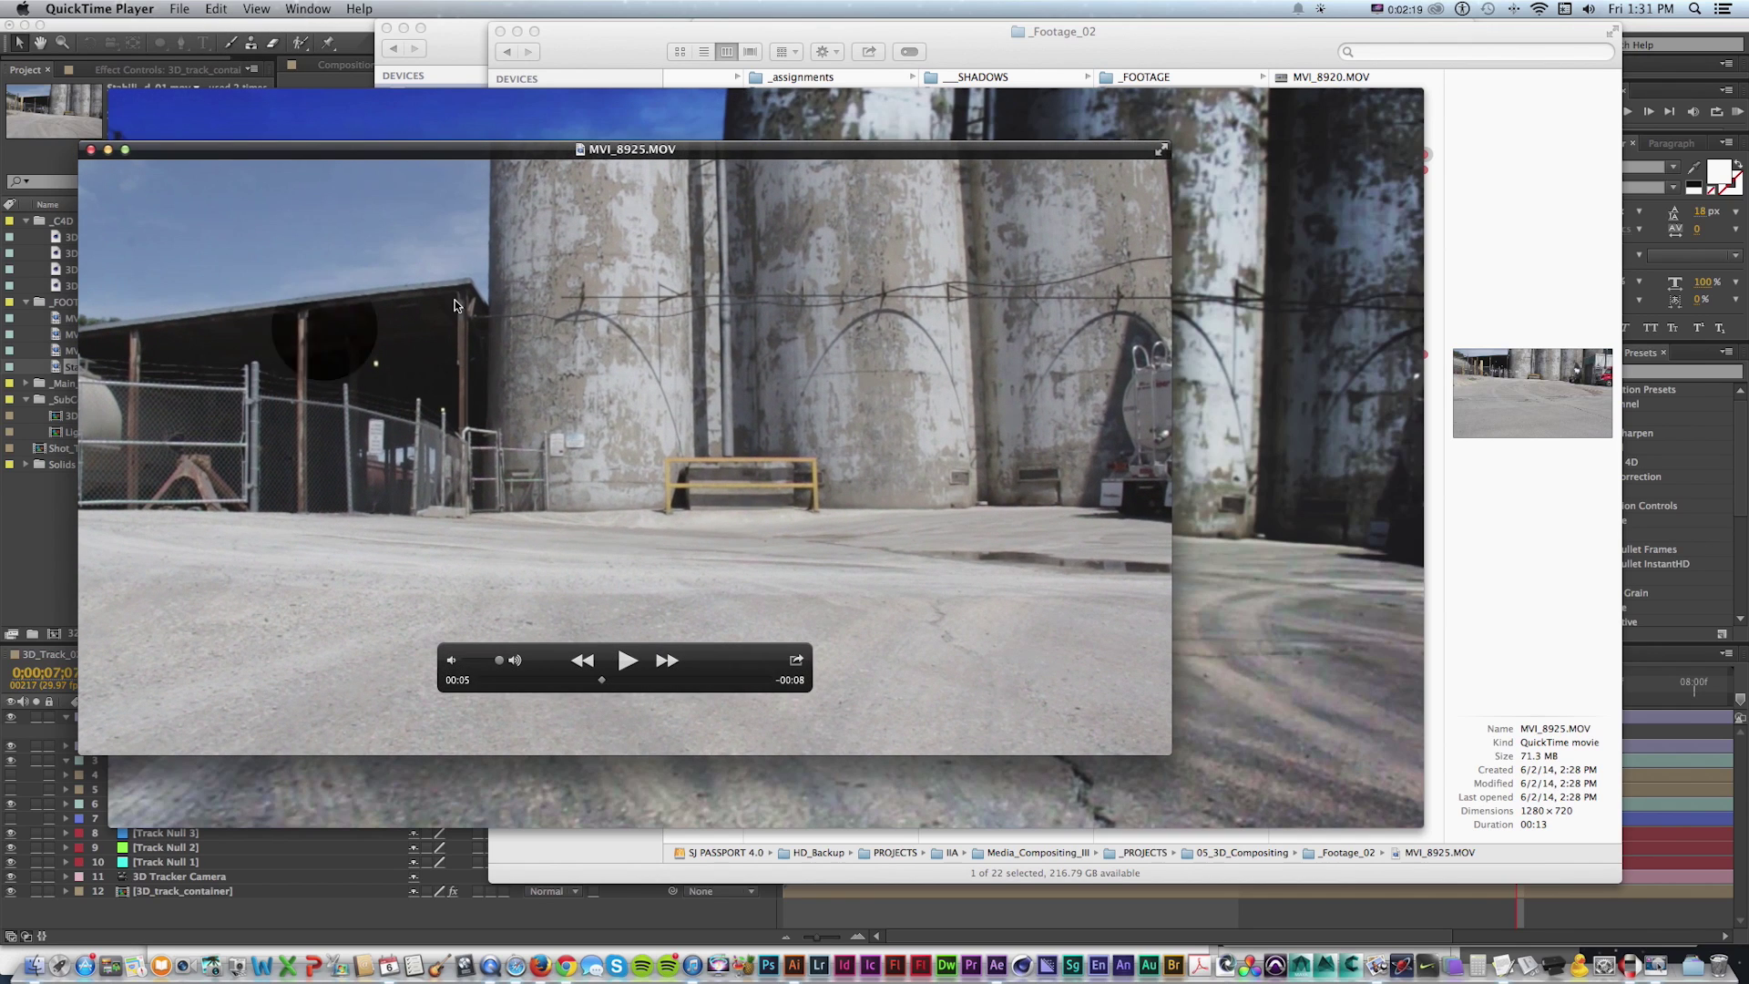
{"action": "left_click", "coordinate": [48, 564]}
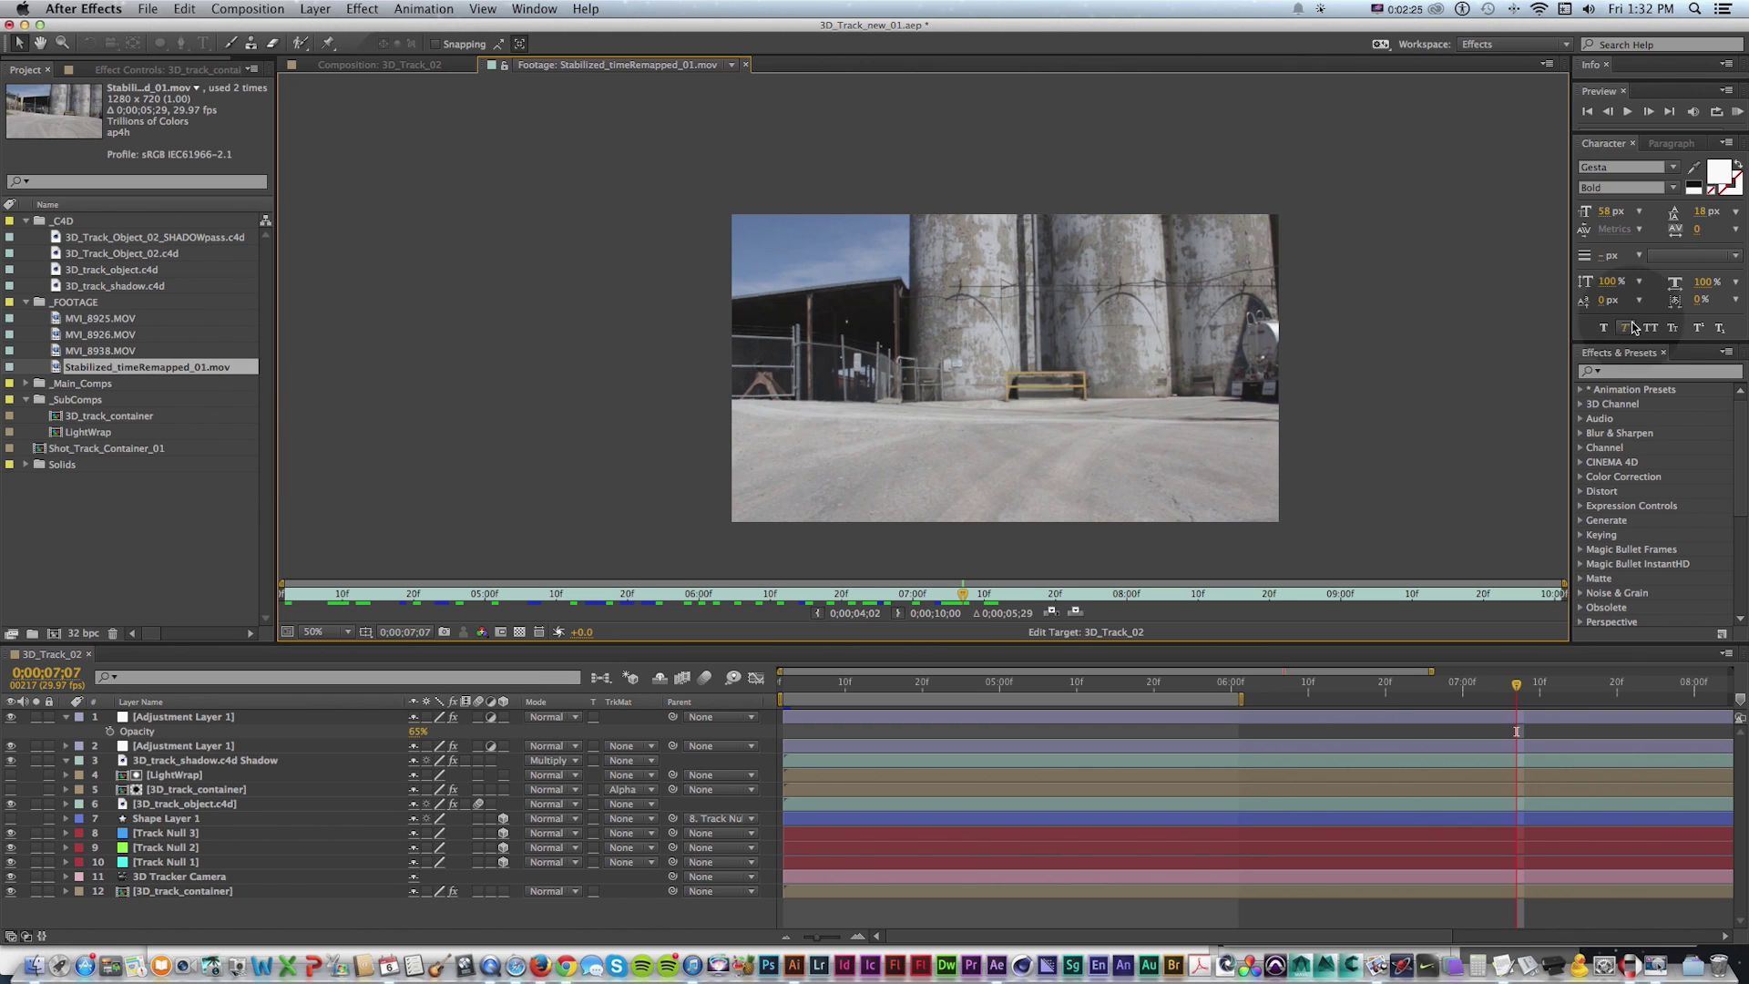
Search the effects for "warp sta" and select Warp Stabilizer VFX
{"action": "left_click", "coordinate": [1630, 373]}
{"action": "type", "text": "warp sta"}
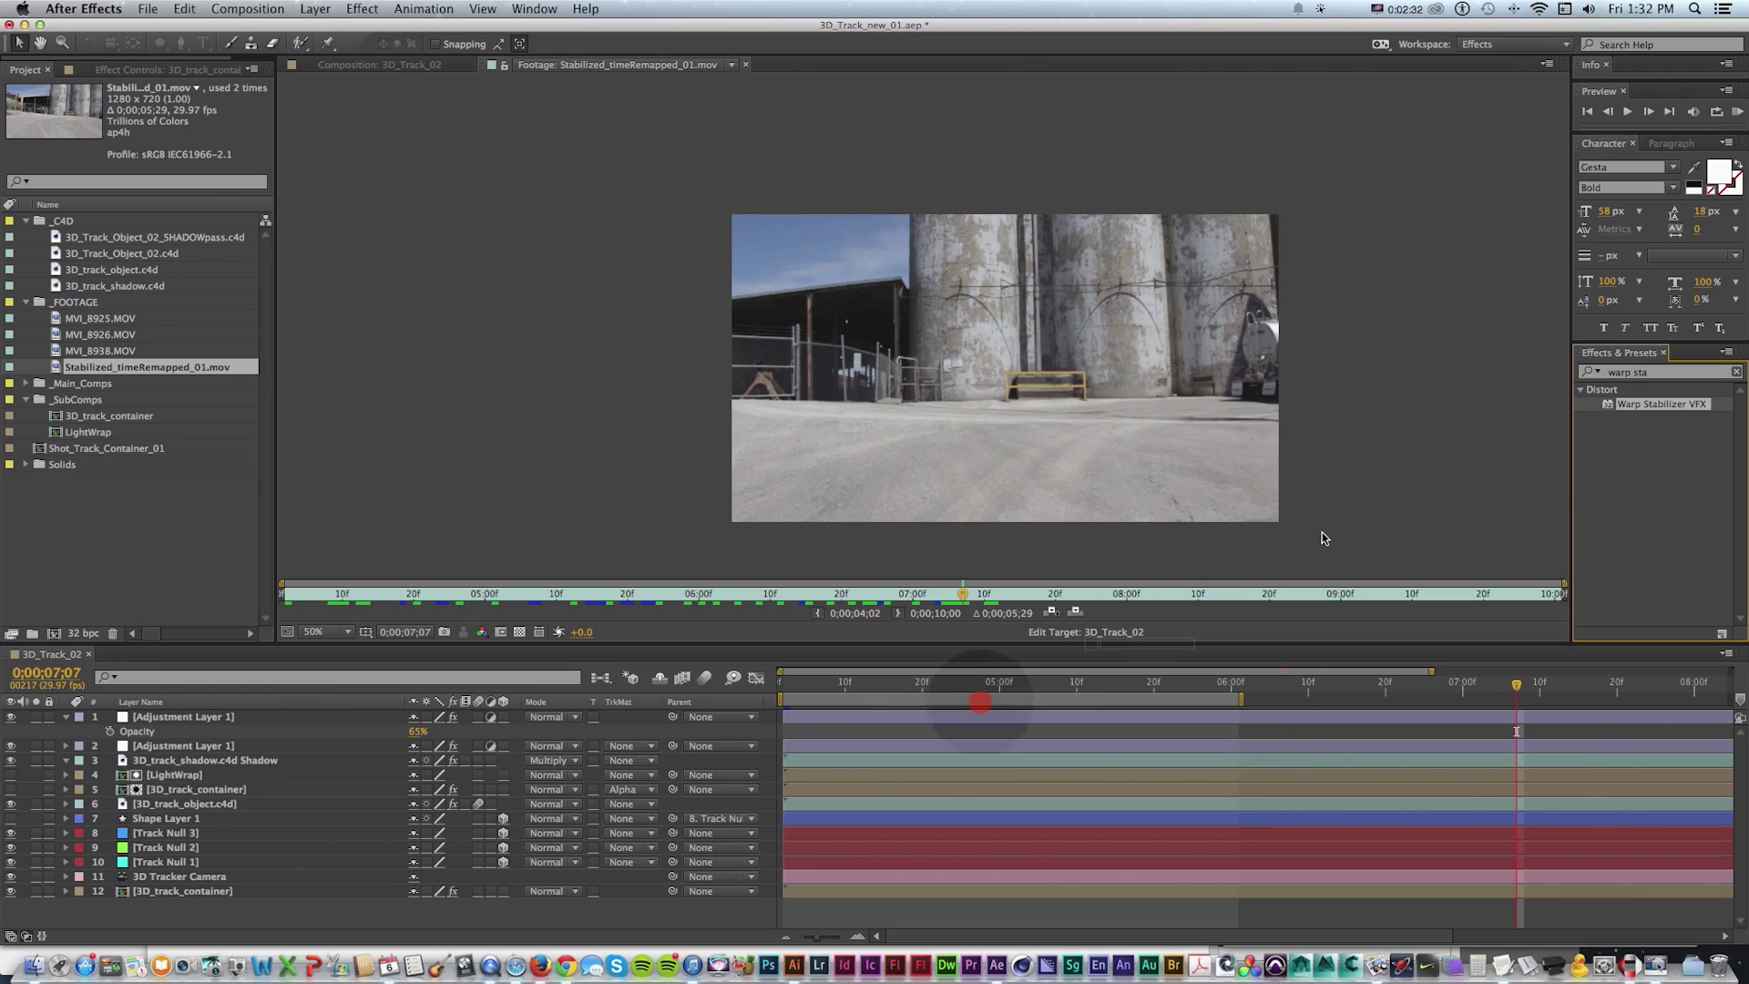
{"action": "left_click", "coordinate": [1662, 406]}
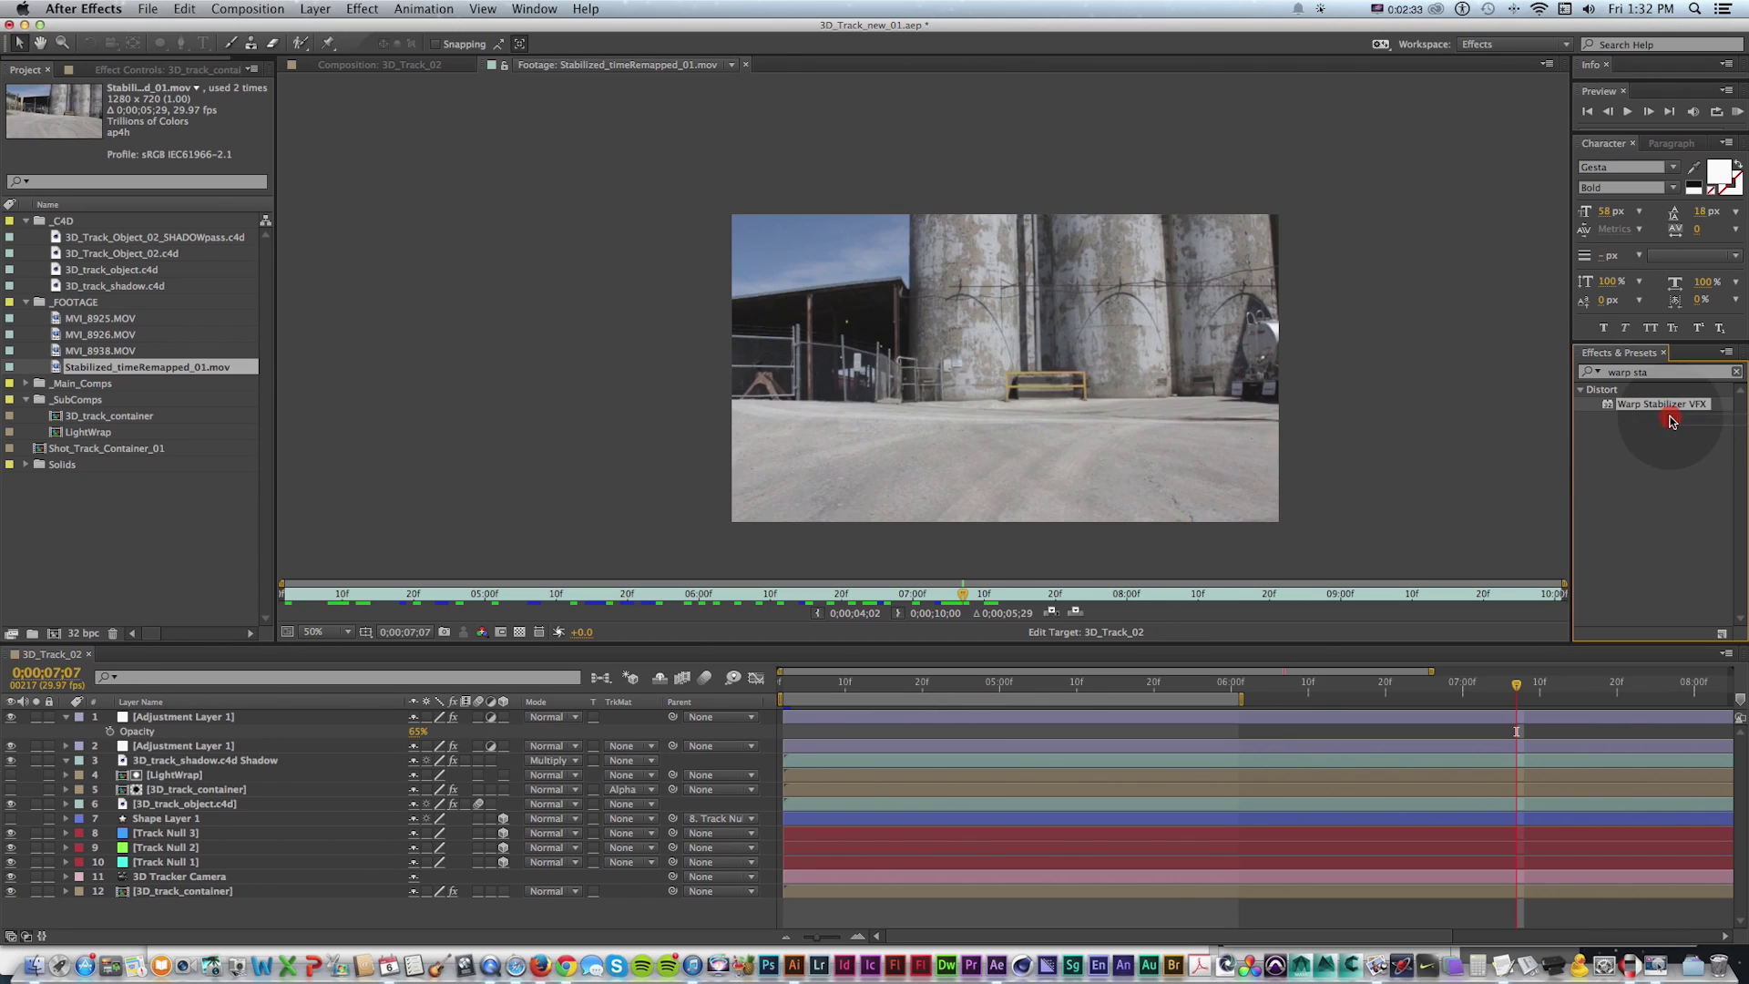
{"action": "right_click", "coordinate": [178, 894]}
{"action": "mouse_move", "coordinate": [300, 427]}
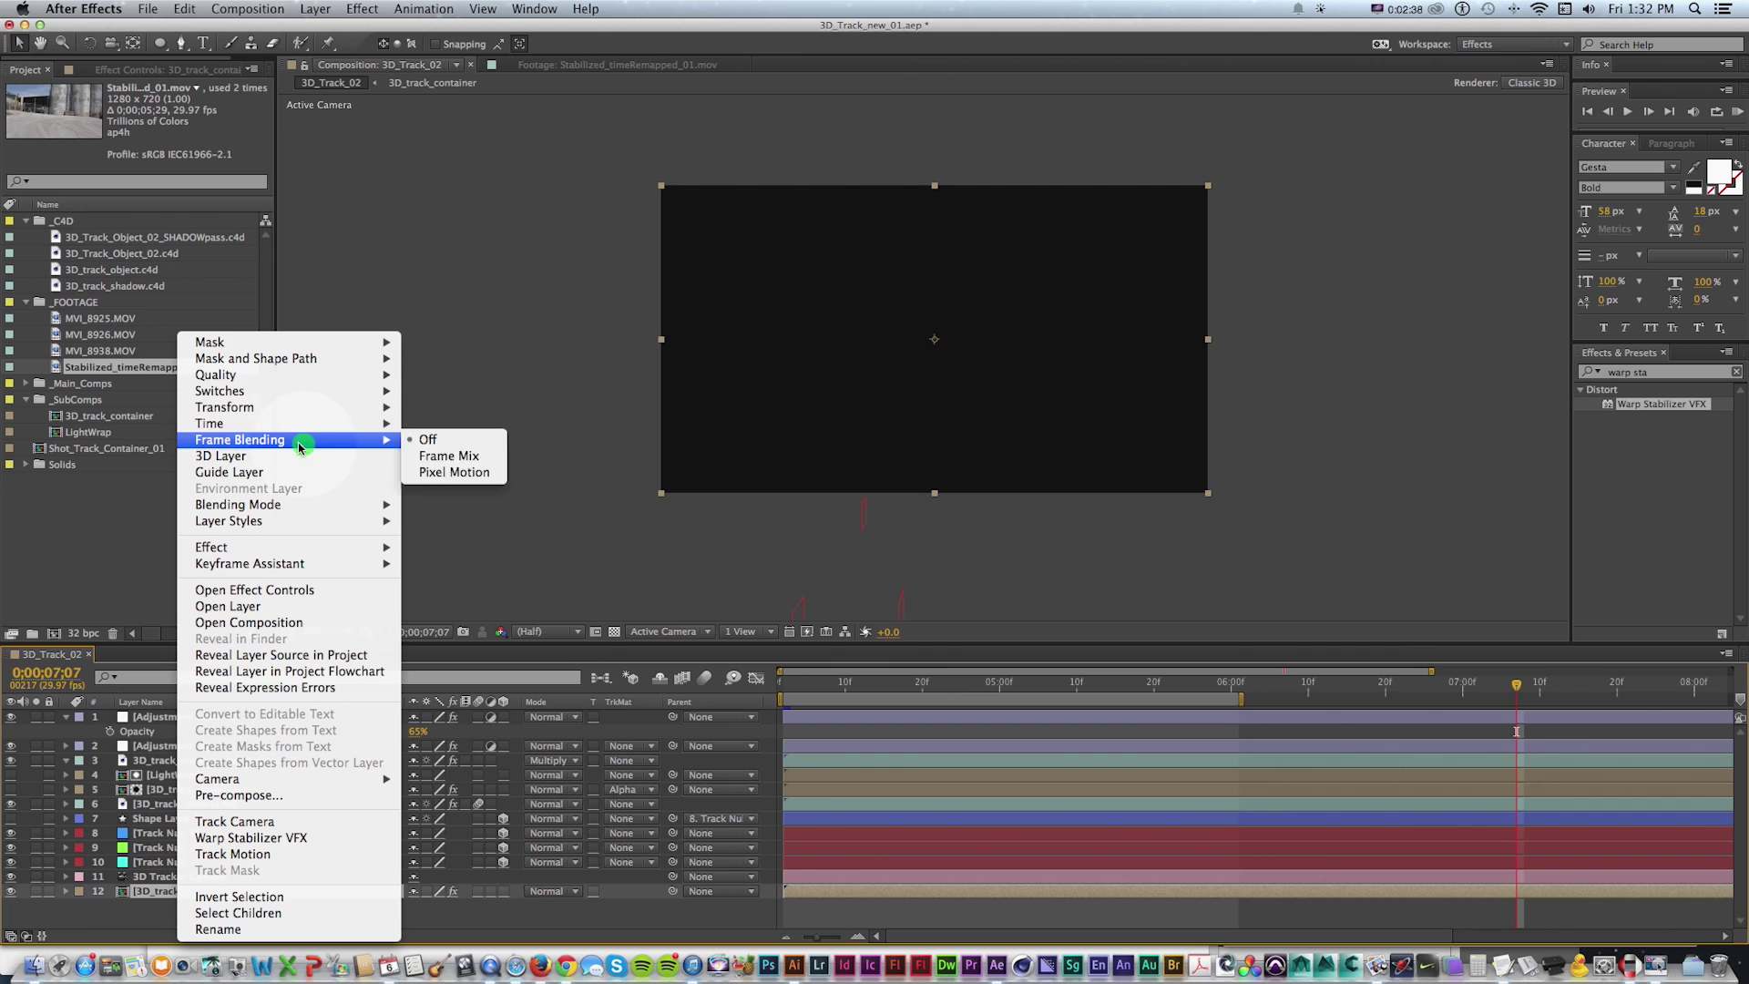
{"action": "left_click", "coordinate": [168, 583]}
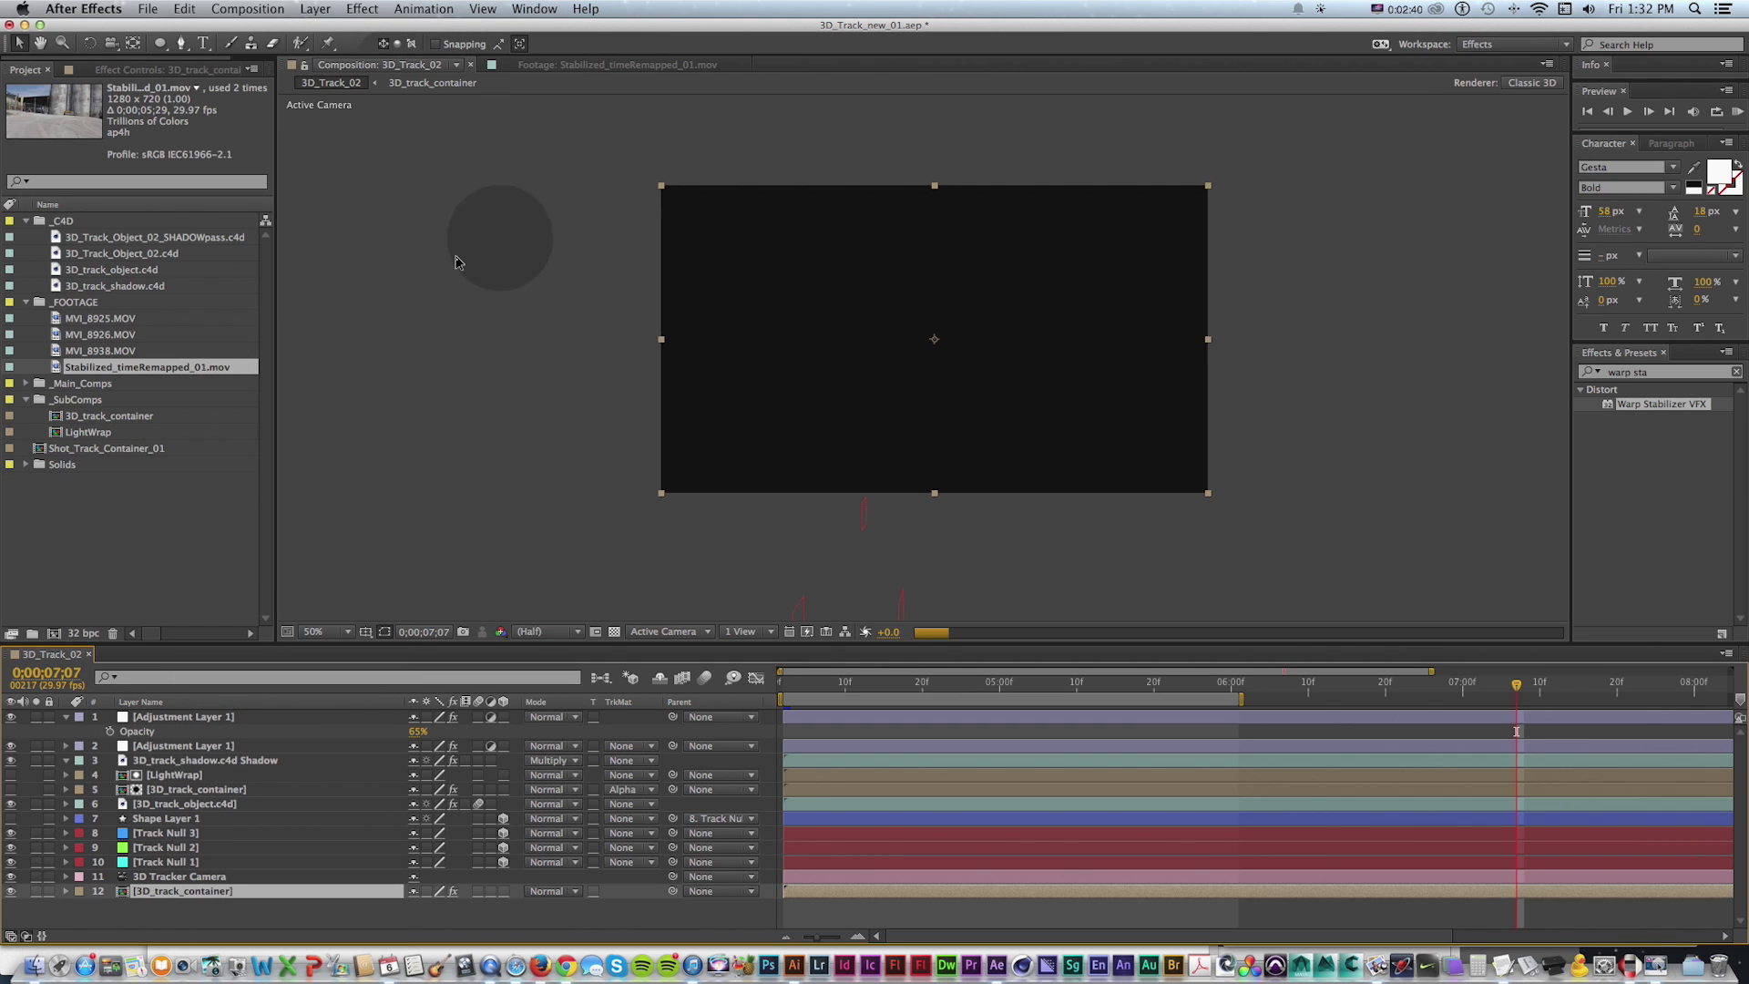
Preview Stabilized_timeRemapped_01.mov again and create a new composition from that footage
{"action": "double_click", "coordinate": [57, 368]}
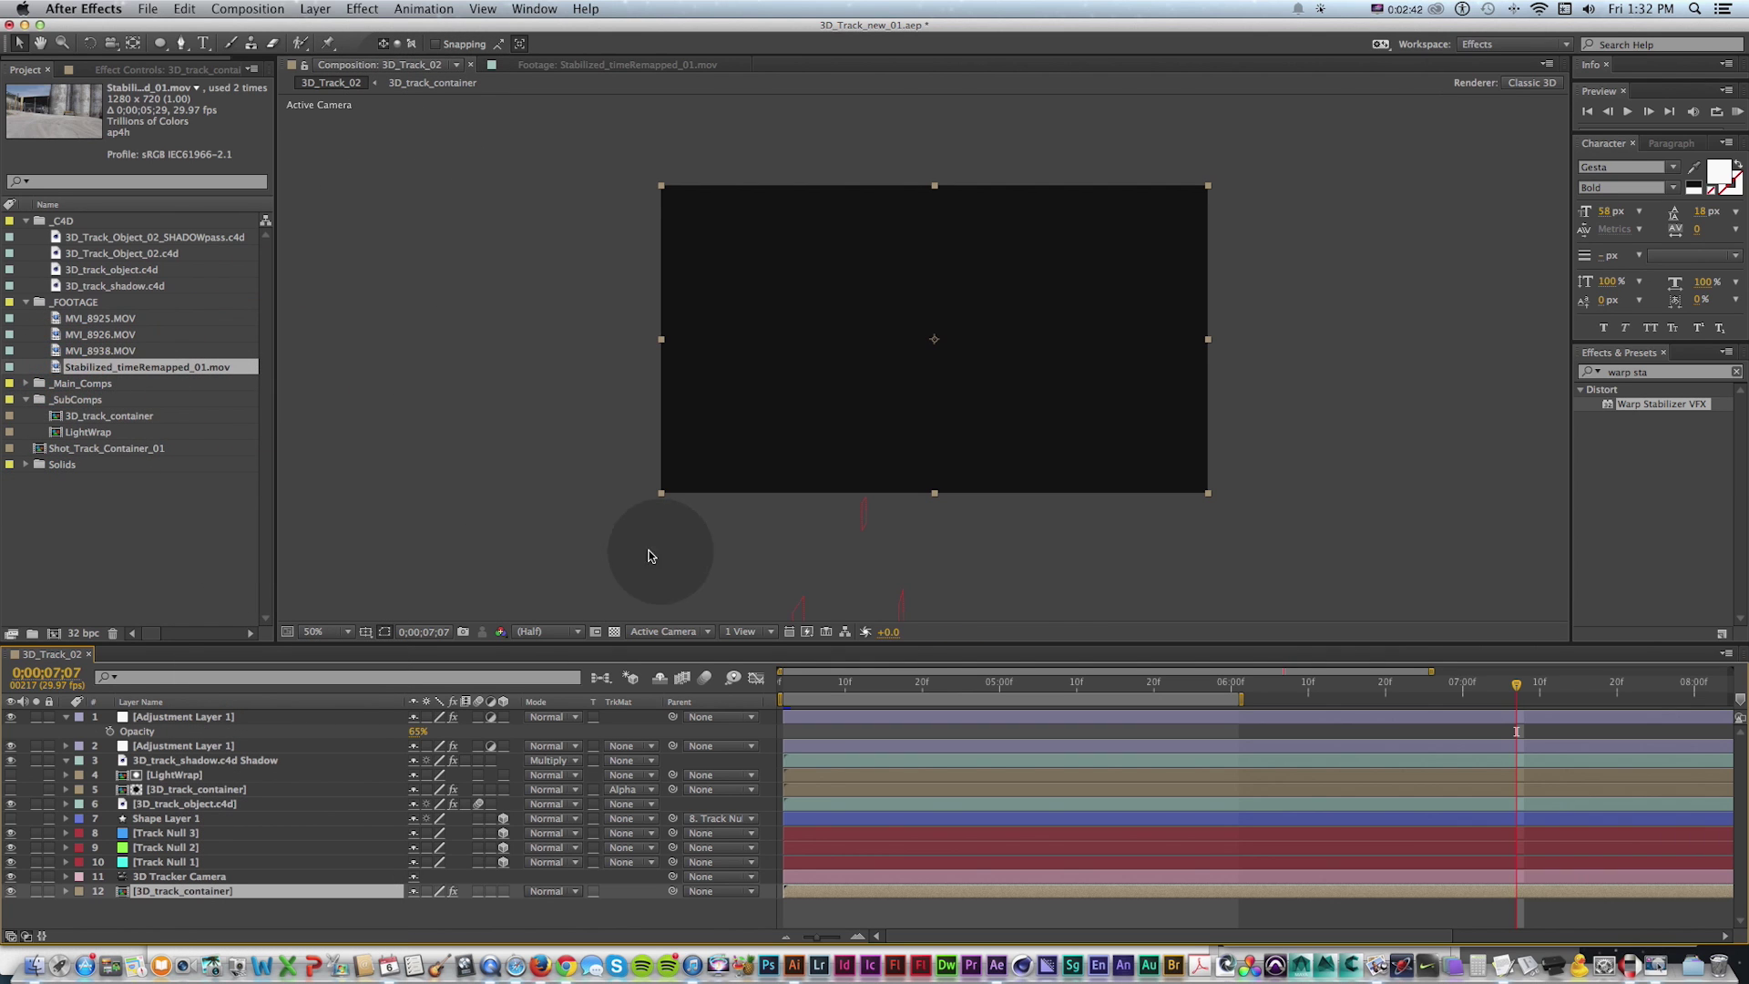
{"action": "left_click_drag", "start_coordinate": [553, 590], "coordinate": [969, 593]}
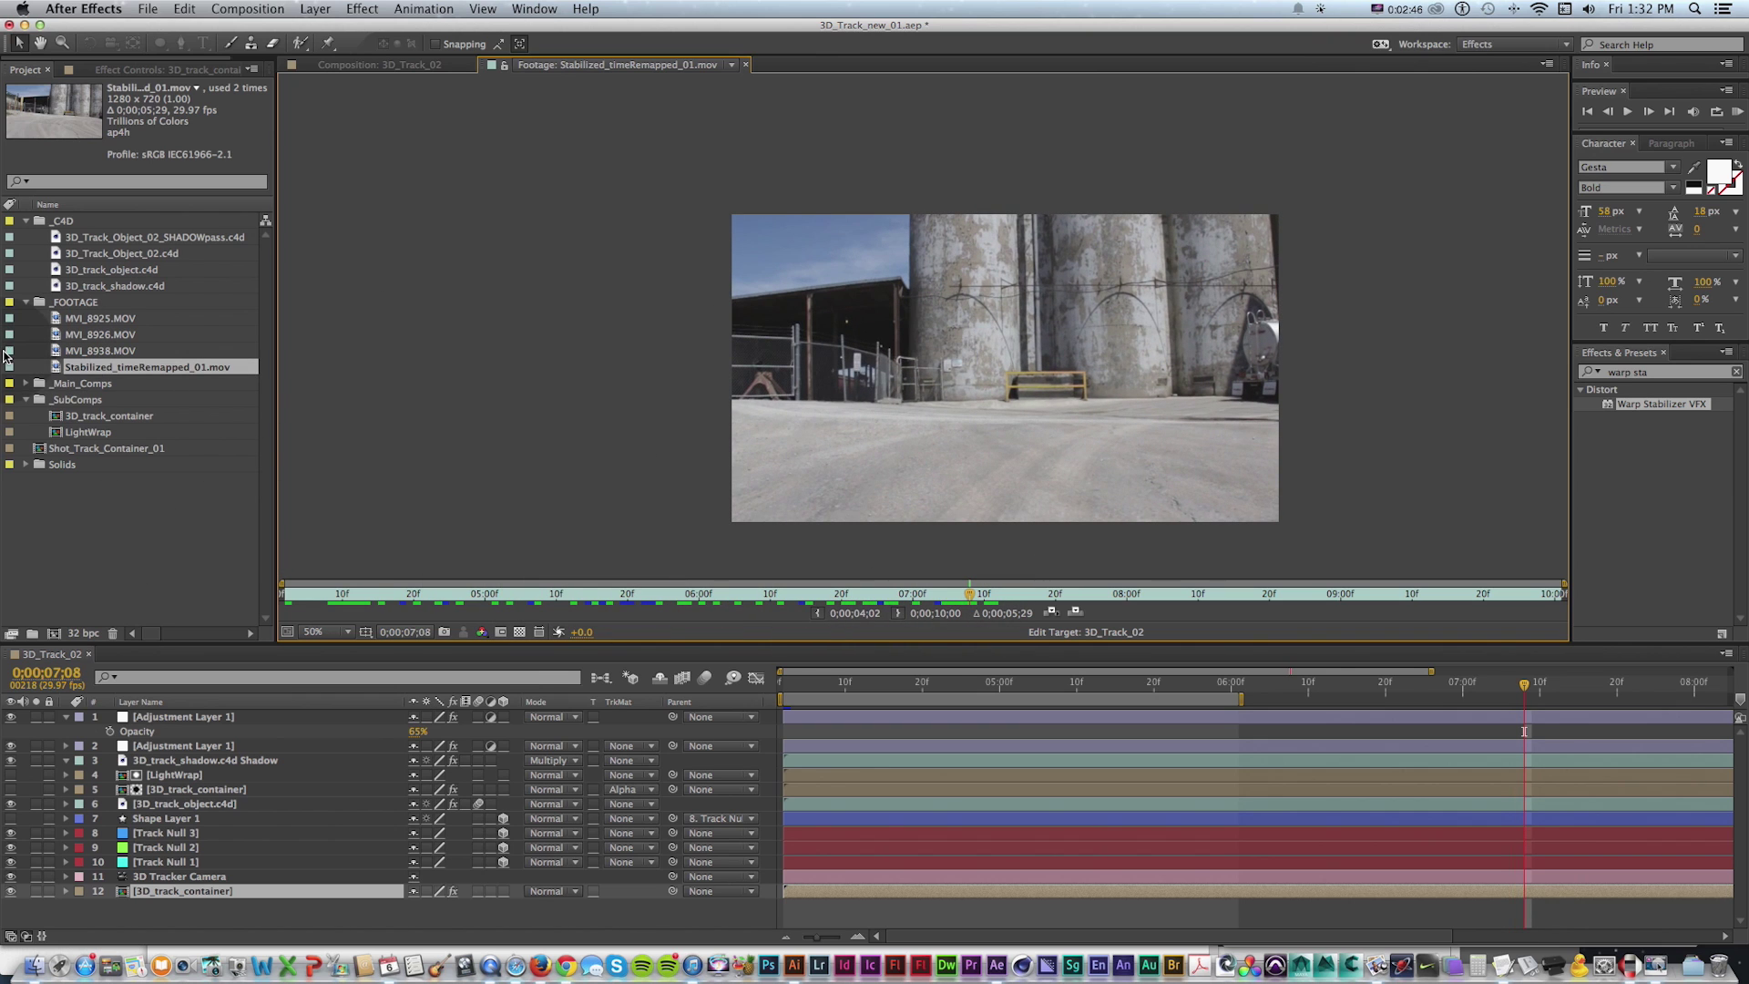
{"action": "left_click_drag", "start_coordinate": [62, 367], "coordinate": [63, 635]}
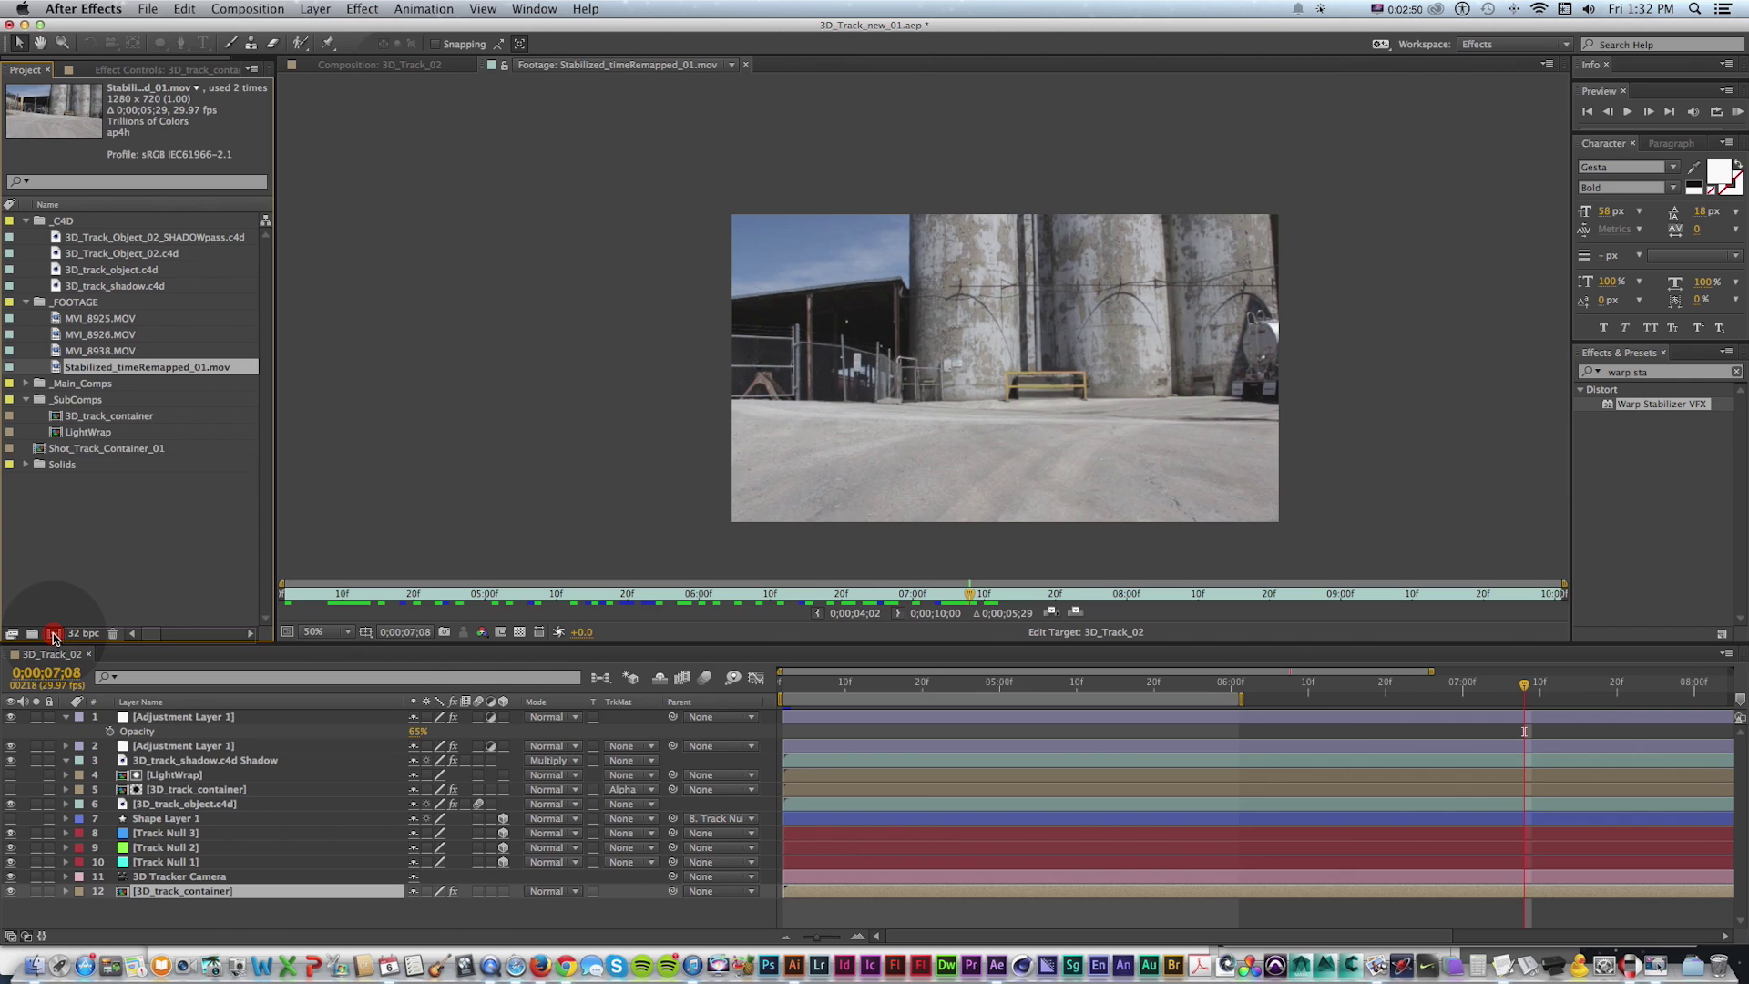
Review the new composition's size, frame rate and duration settings and accept them
{"action": "left_click", "coordinate": [247, 8]}
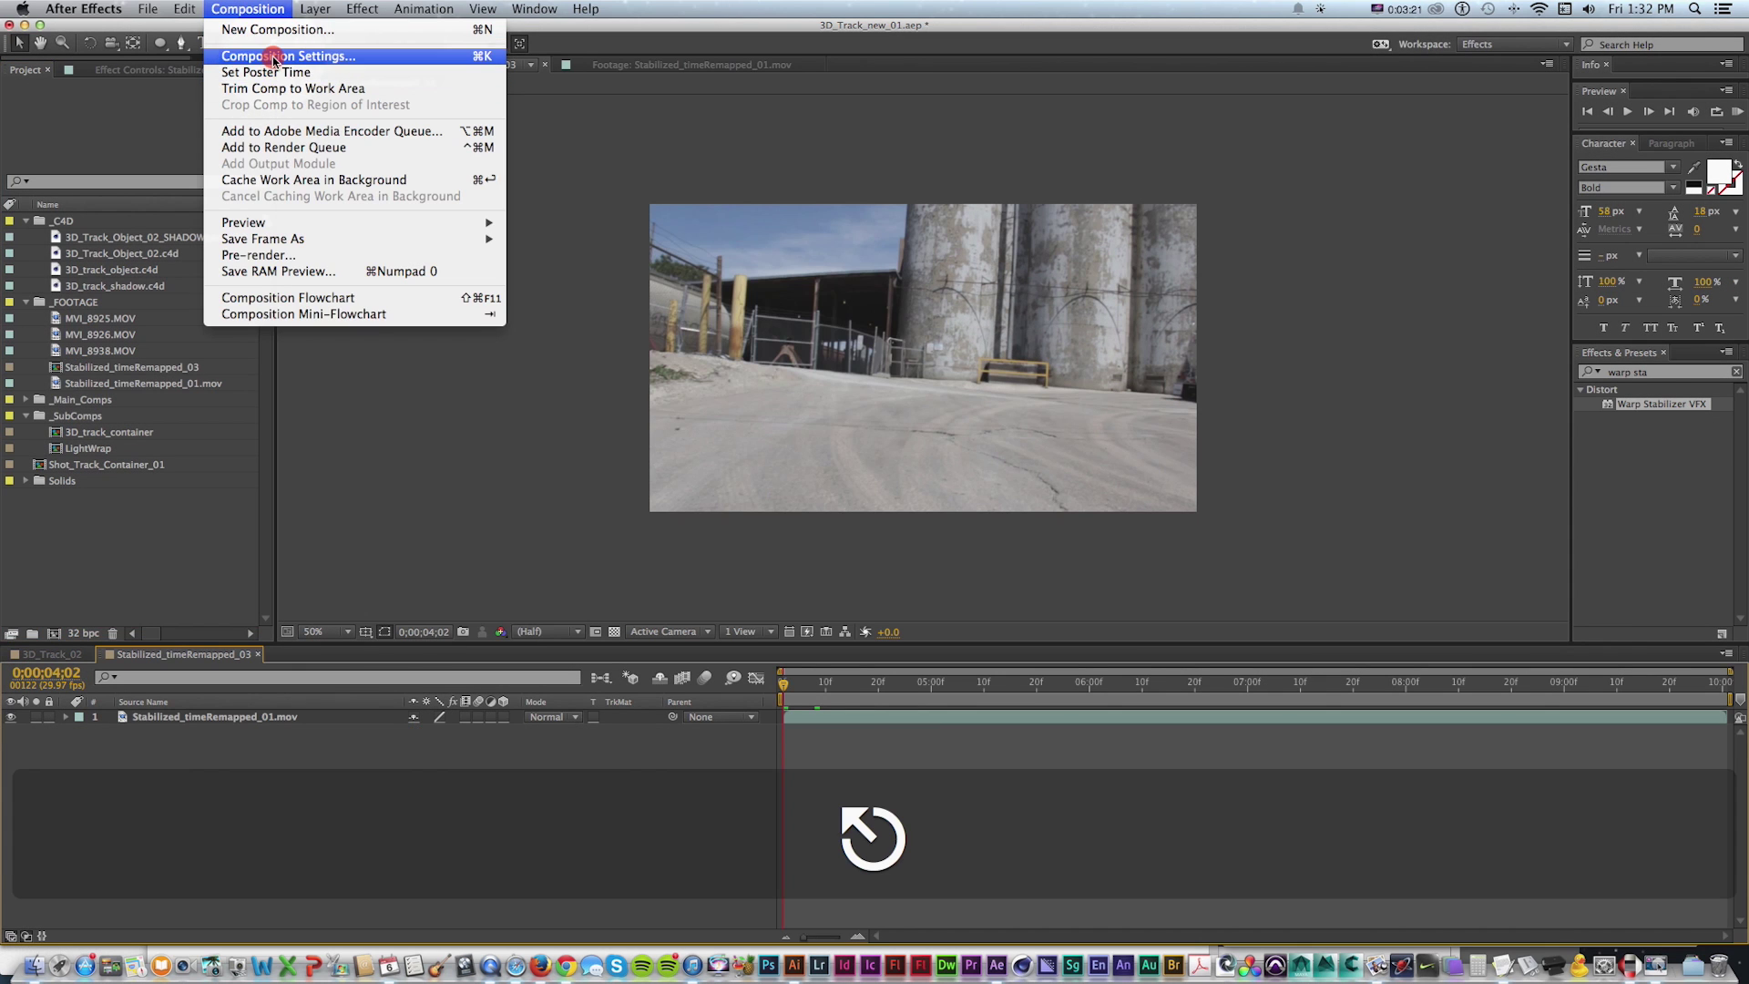
{"action": "left_click", "coordinate": [273, 57]}
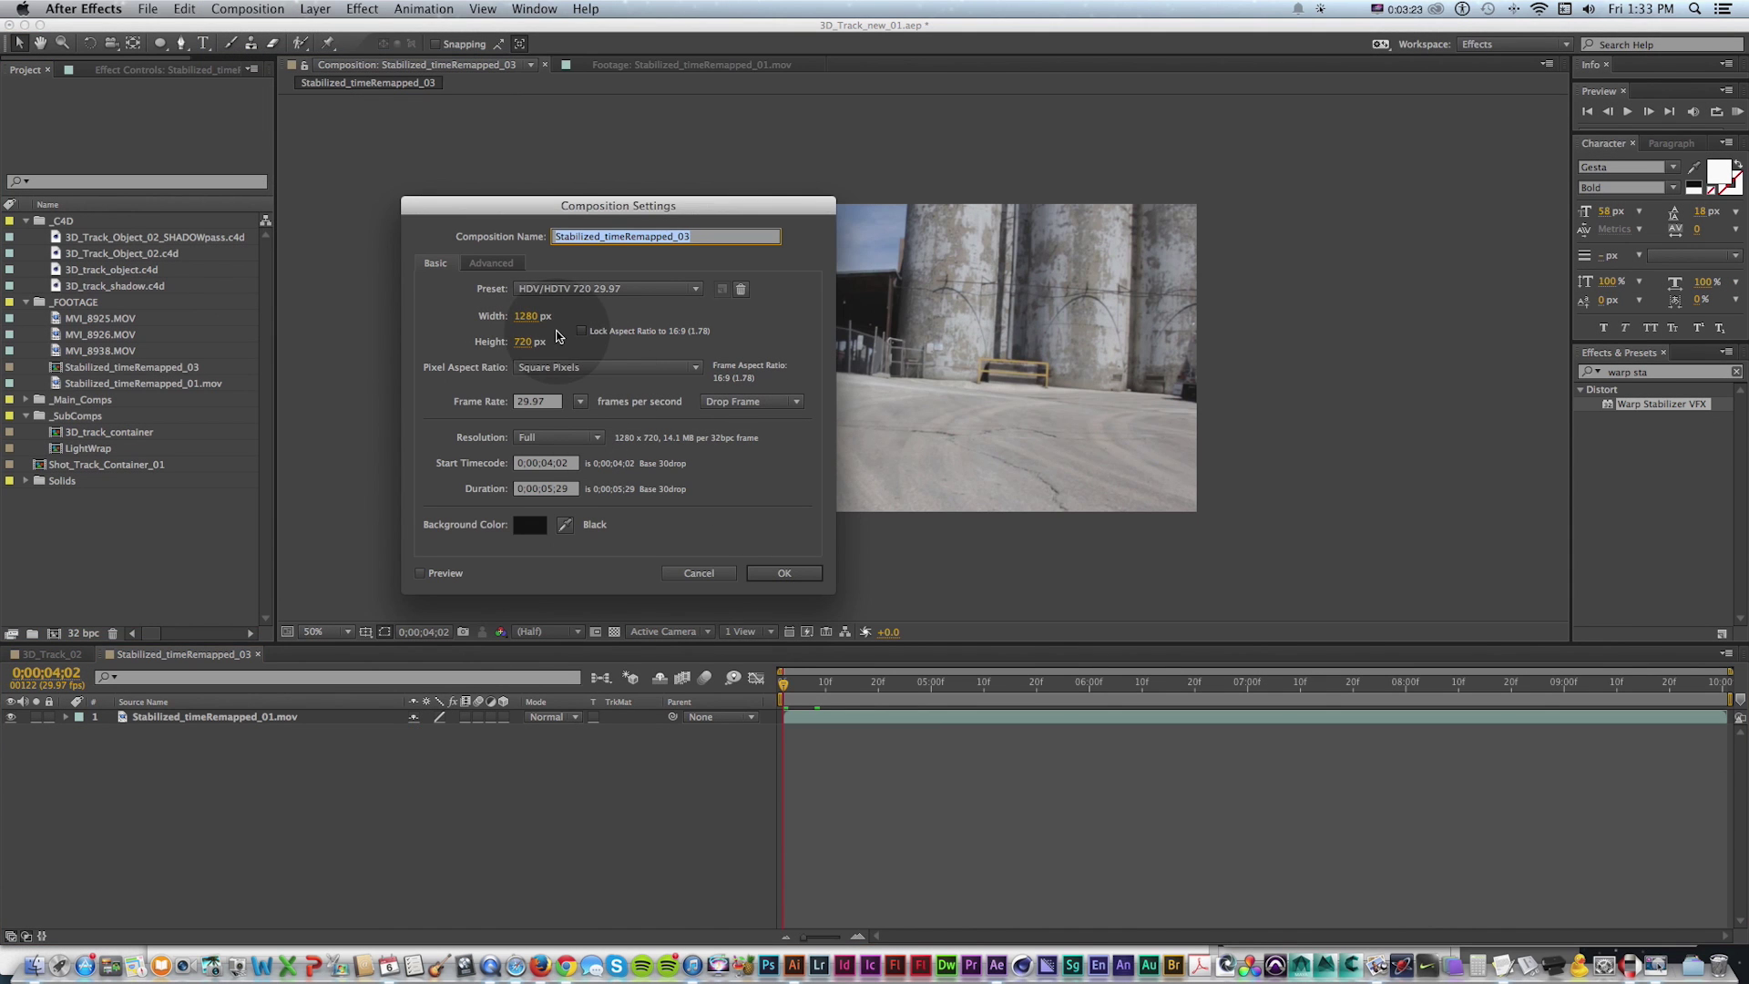
{"action": "left_click", "coordinate": [782, 574]}
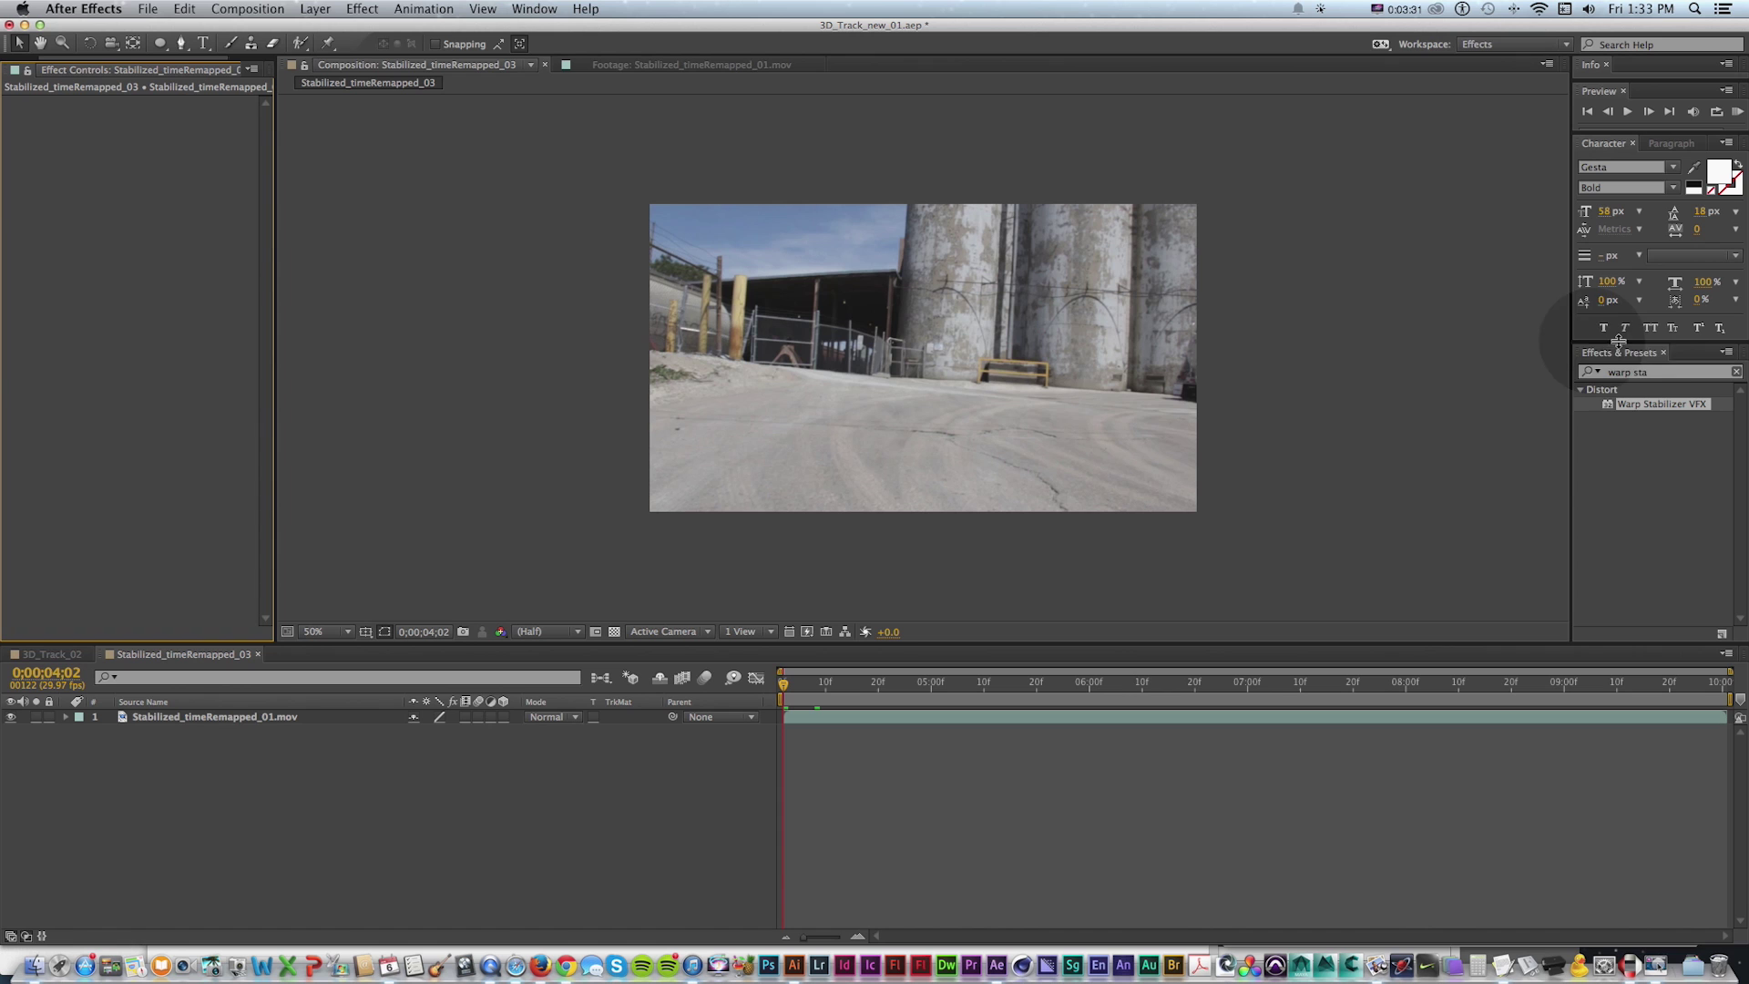
Try the 3D Camera Tracker effect on the stabilized footage at its original contrast, with the viewer enlarged
{"action": "type", "text": "3d cam"}
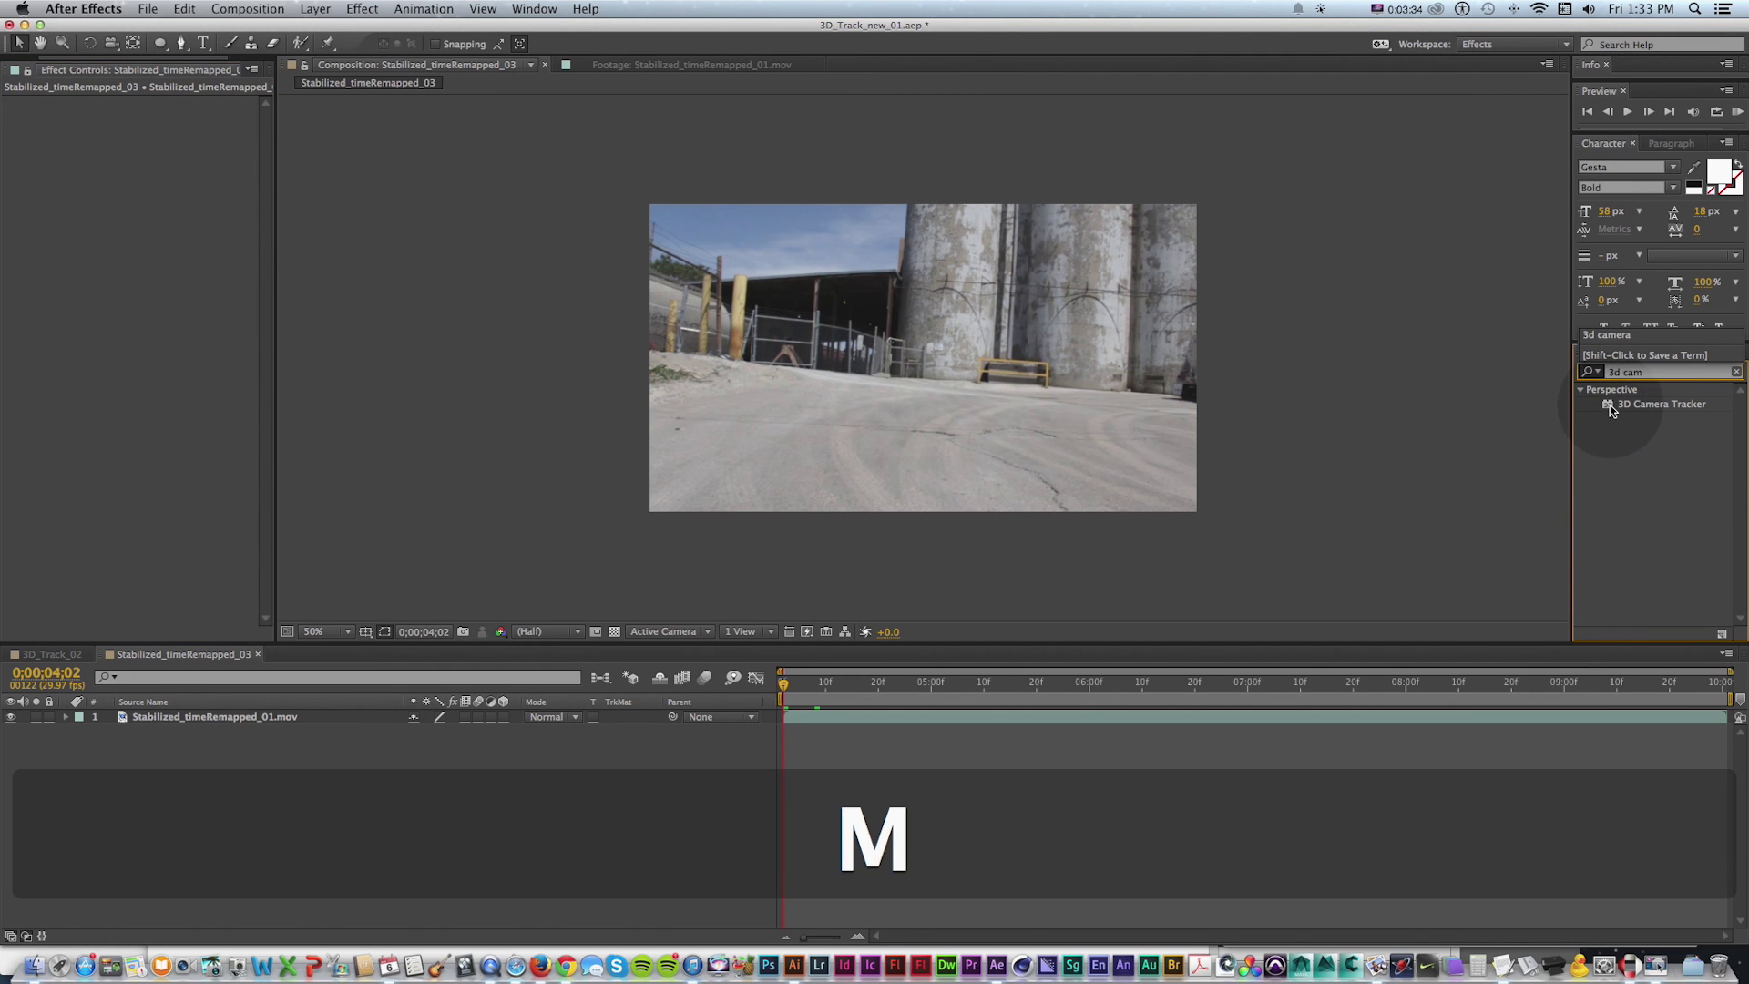
{"action": "left_click_drag", "start_coordinate": [1610, 405], "coordinate": [865, 408]}
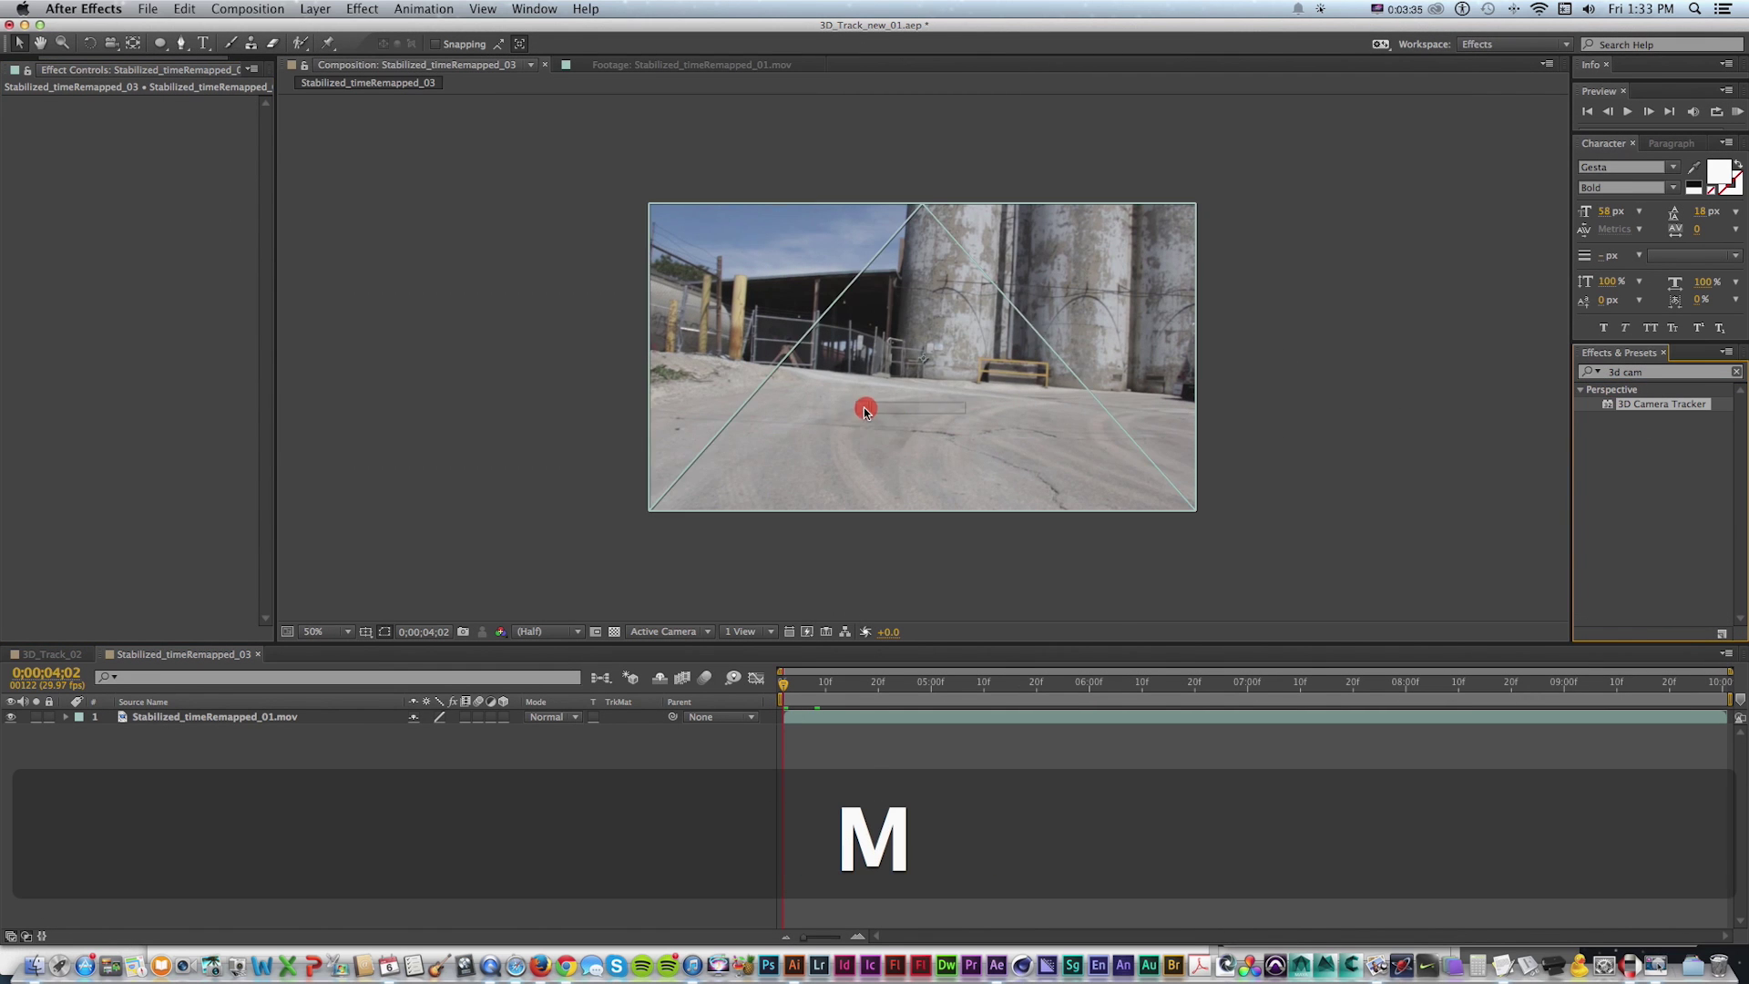
{"action": "key", "text": "z"}
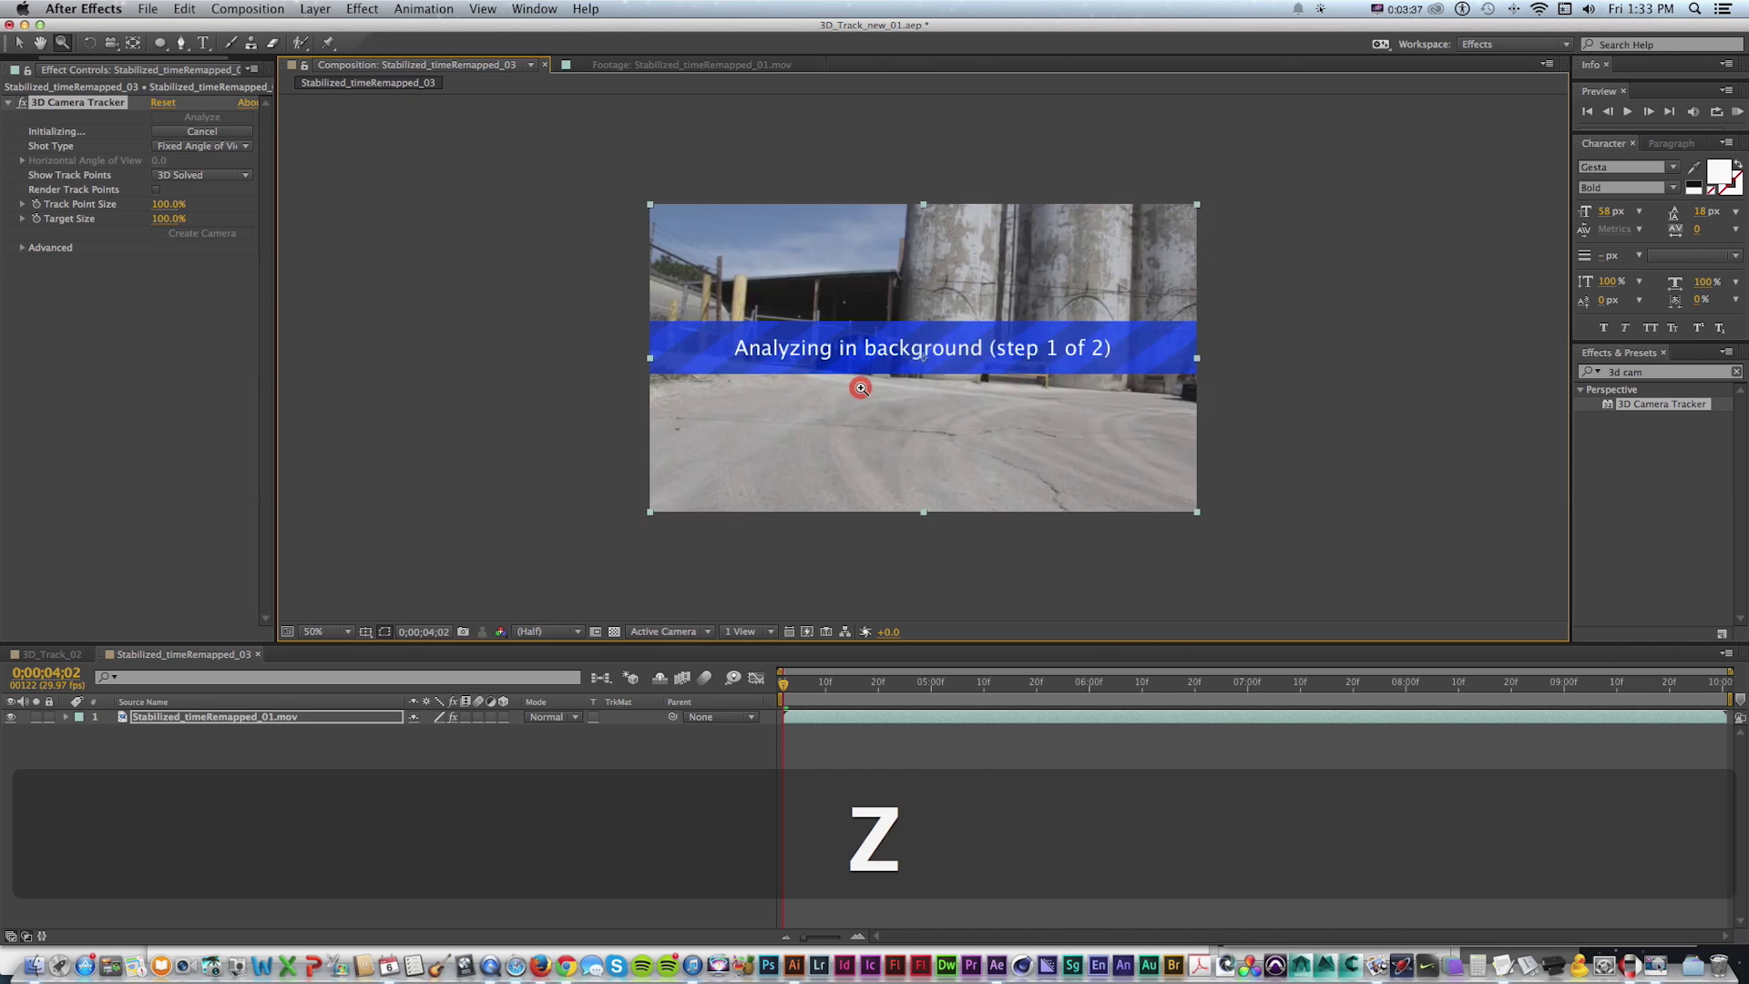
{"action": "left_click", "coordinate": [859, 390]}
{"action": "left_click_drag", "start_coordinate": [911, 495], "coordinate": [683, 492]}
{"action": "key", "text": "v"}
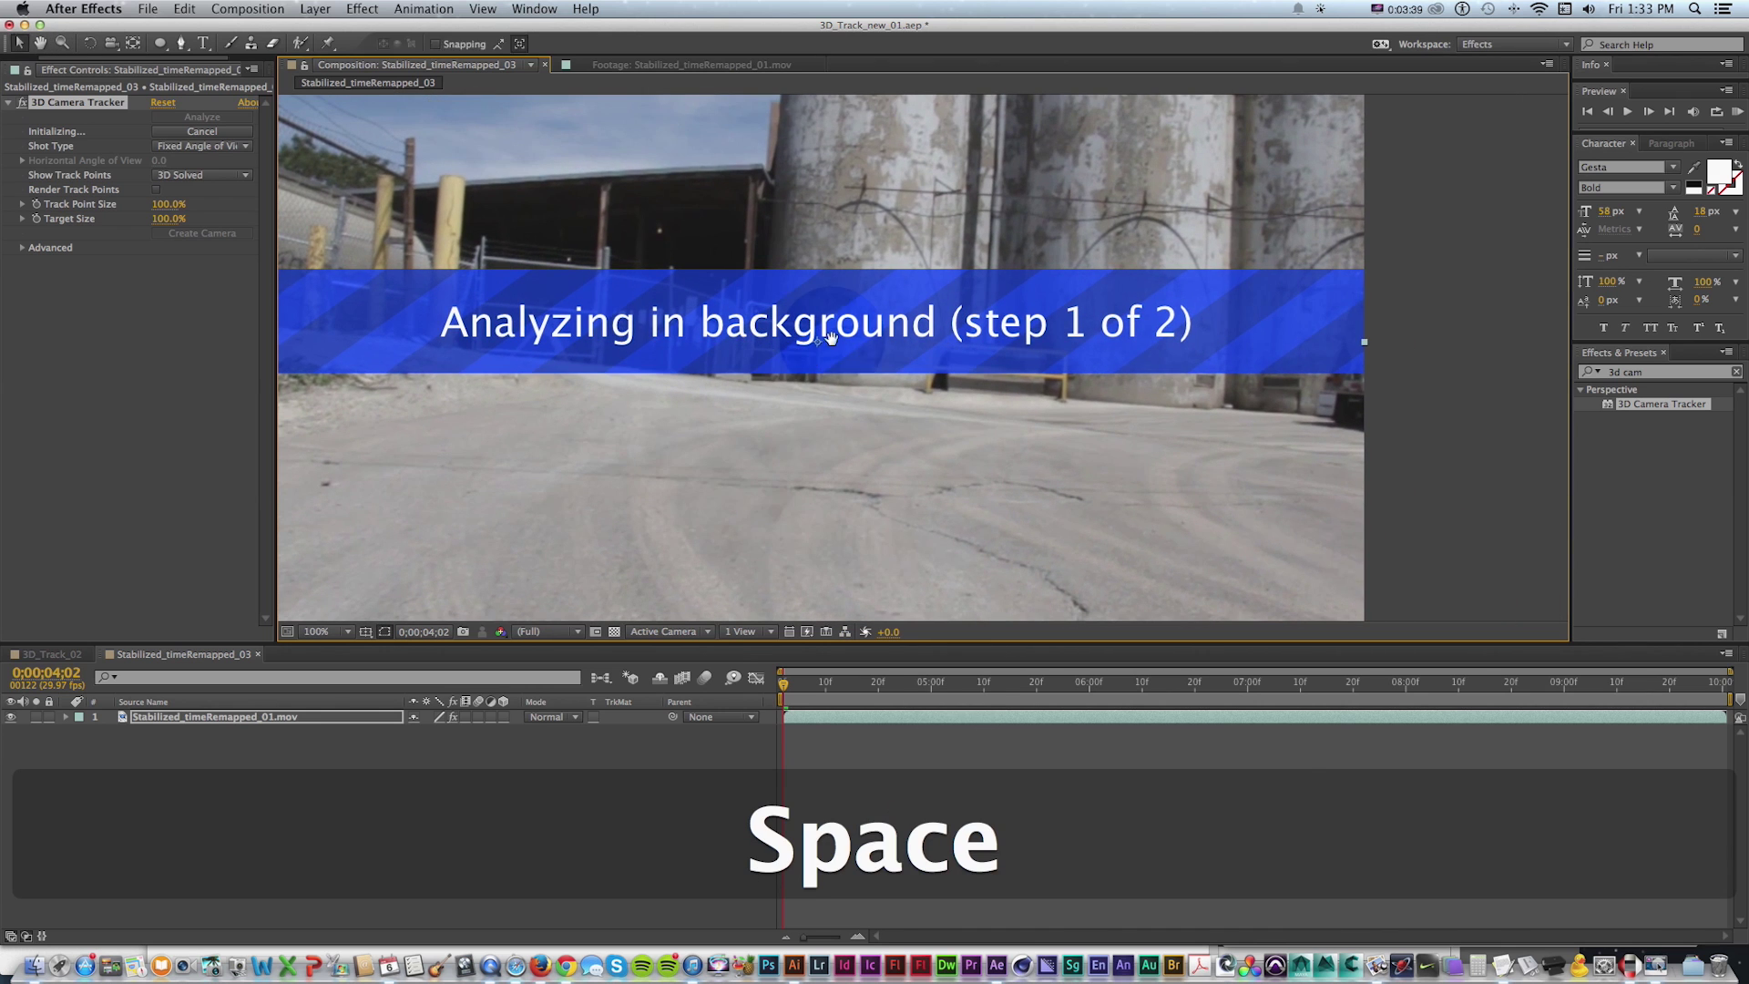
{"action": "left_click_drag", "start_coordinate": [689, 643], "coordinate": [689, 679]}
{"action": "left_click_drag", "start_coordinate": [644, 528], "coordinate": [702, 519]}
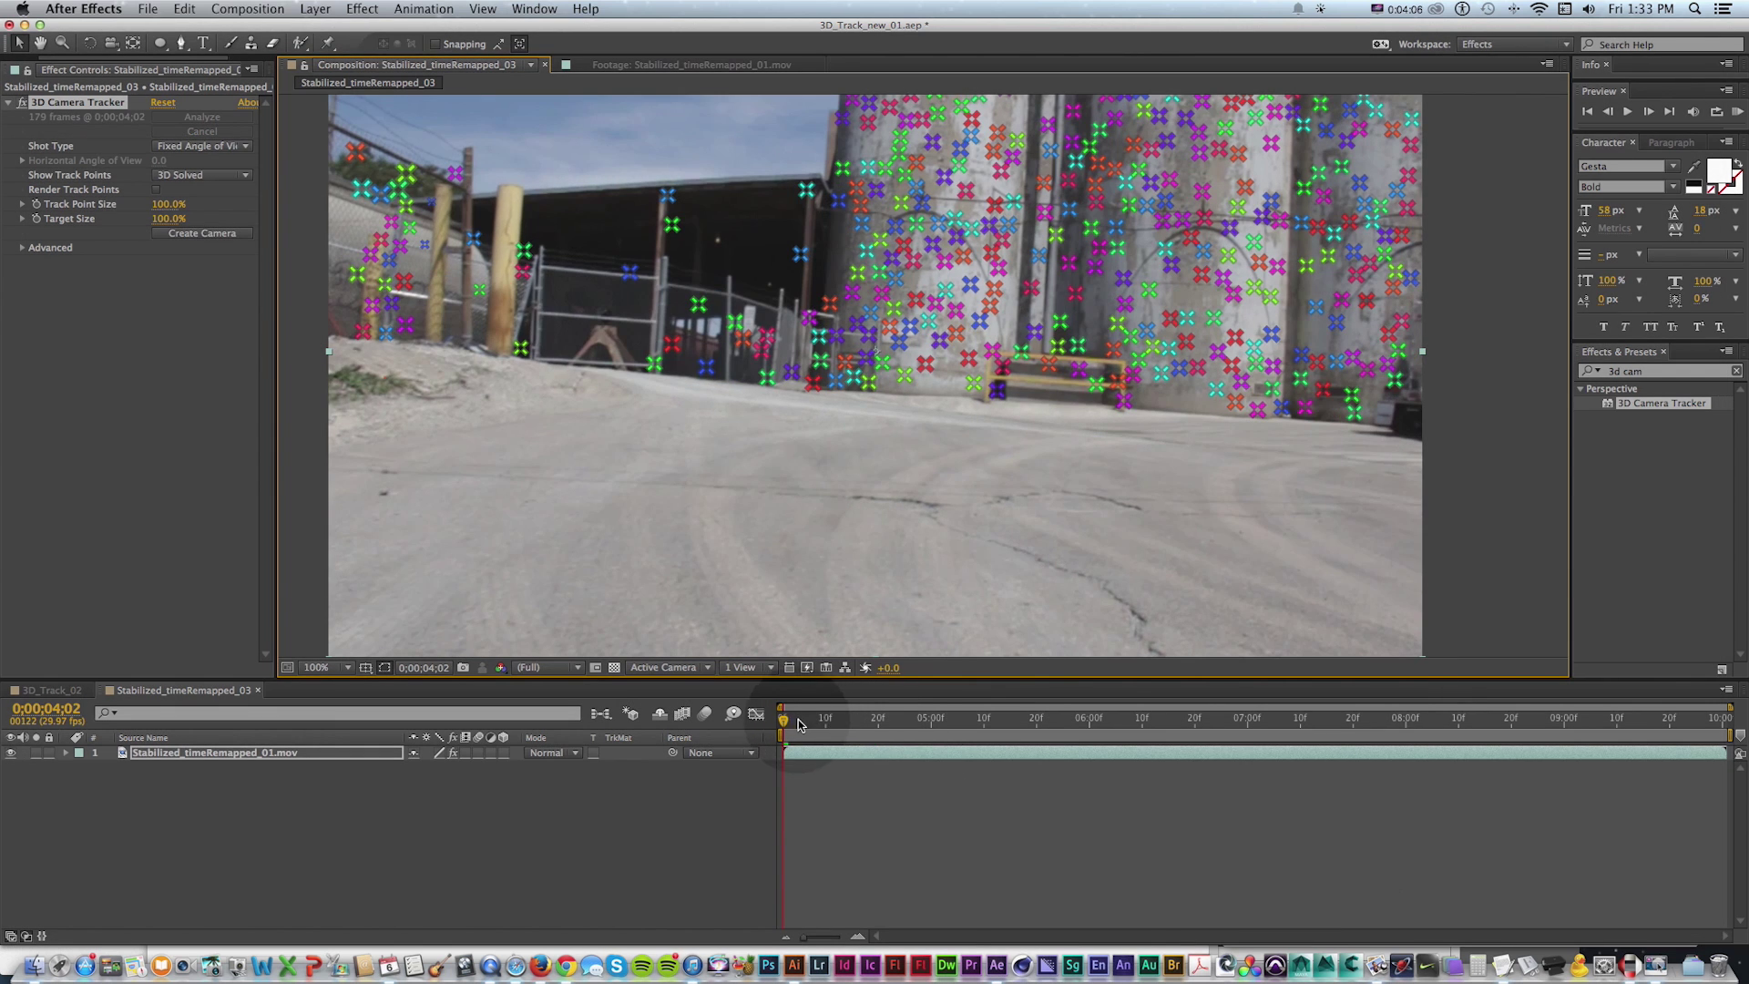
Check the solved track points across the clip and delete the 3D Camera Tracker effect from the footage layer
{"action": "left_click_drag", "start_coordinate": [799, 725], "coordinate": [1041, 723]}
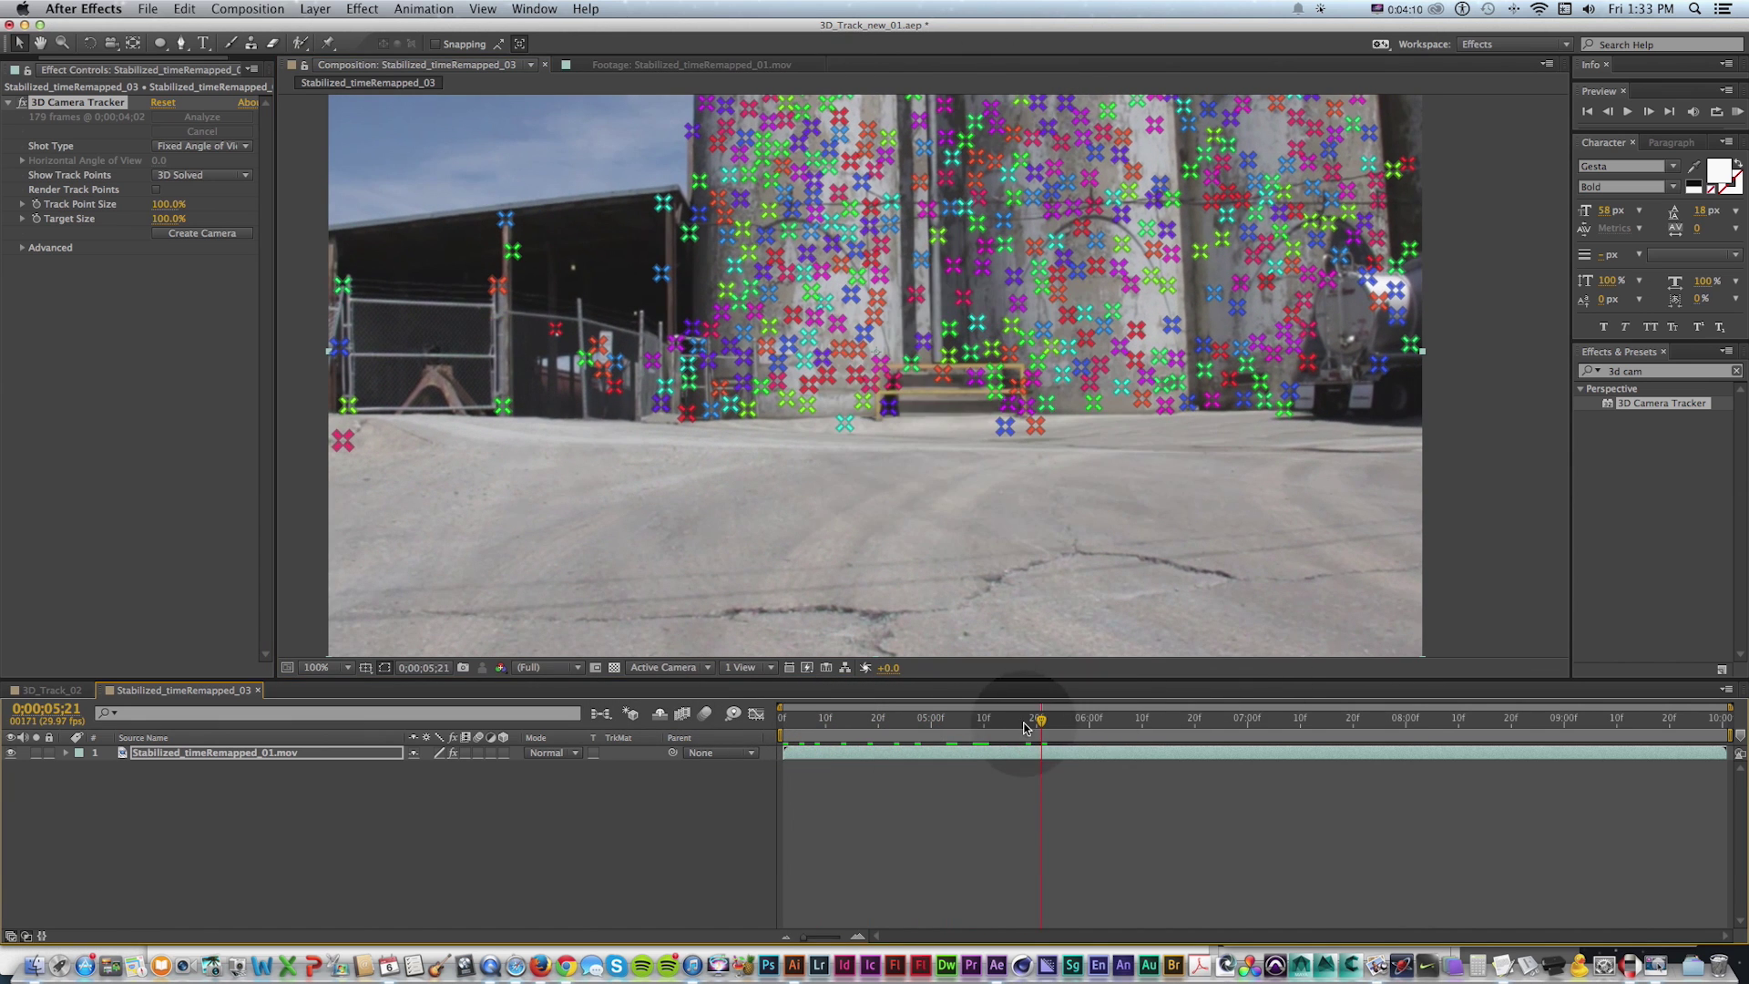
{"action": "mouse_move", "coordinate": [1002, 725]}
{"action": "left_mouse_down"}
{"action": "mouse_move", "coordinate": [939, 723]}
{"action": "mouse_move", "coordinate": [1151, 722]}
{"action": "mouse_move", "coordinate": [800, 723]}
{"action": "mouse_move", "coordinate": [694, 645]}
{"action": "left_mouse_up"}
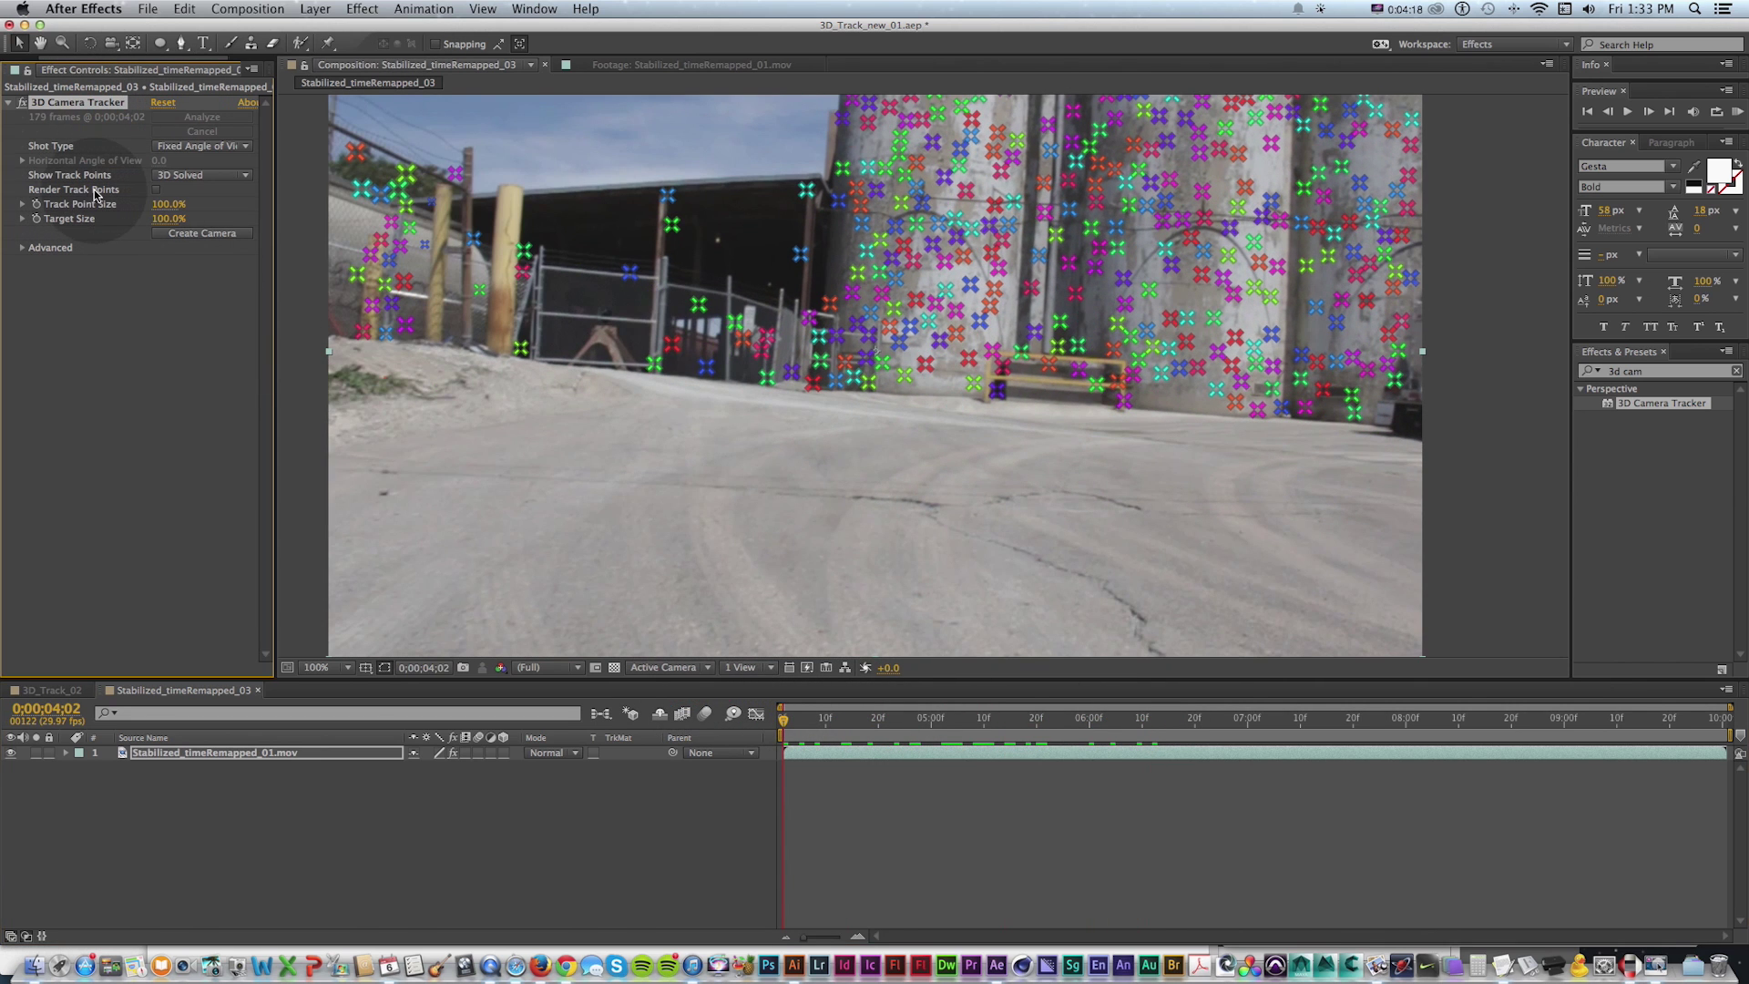
{"action": "key", "text": "Delete"}
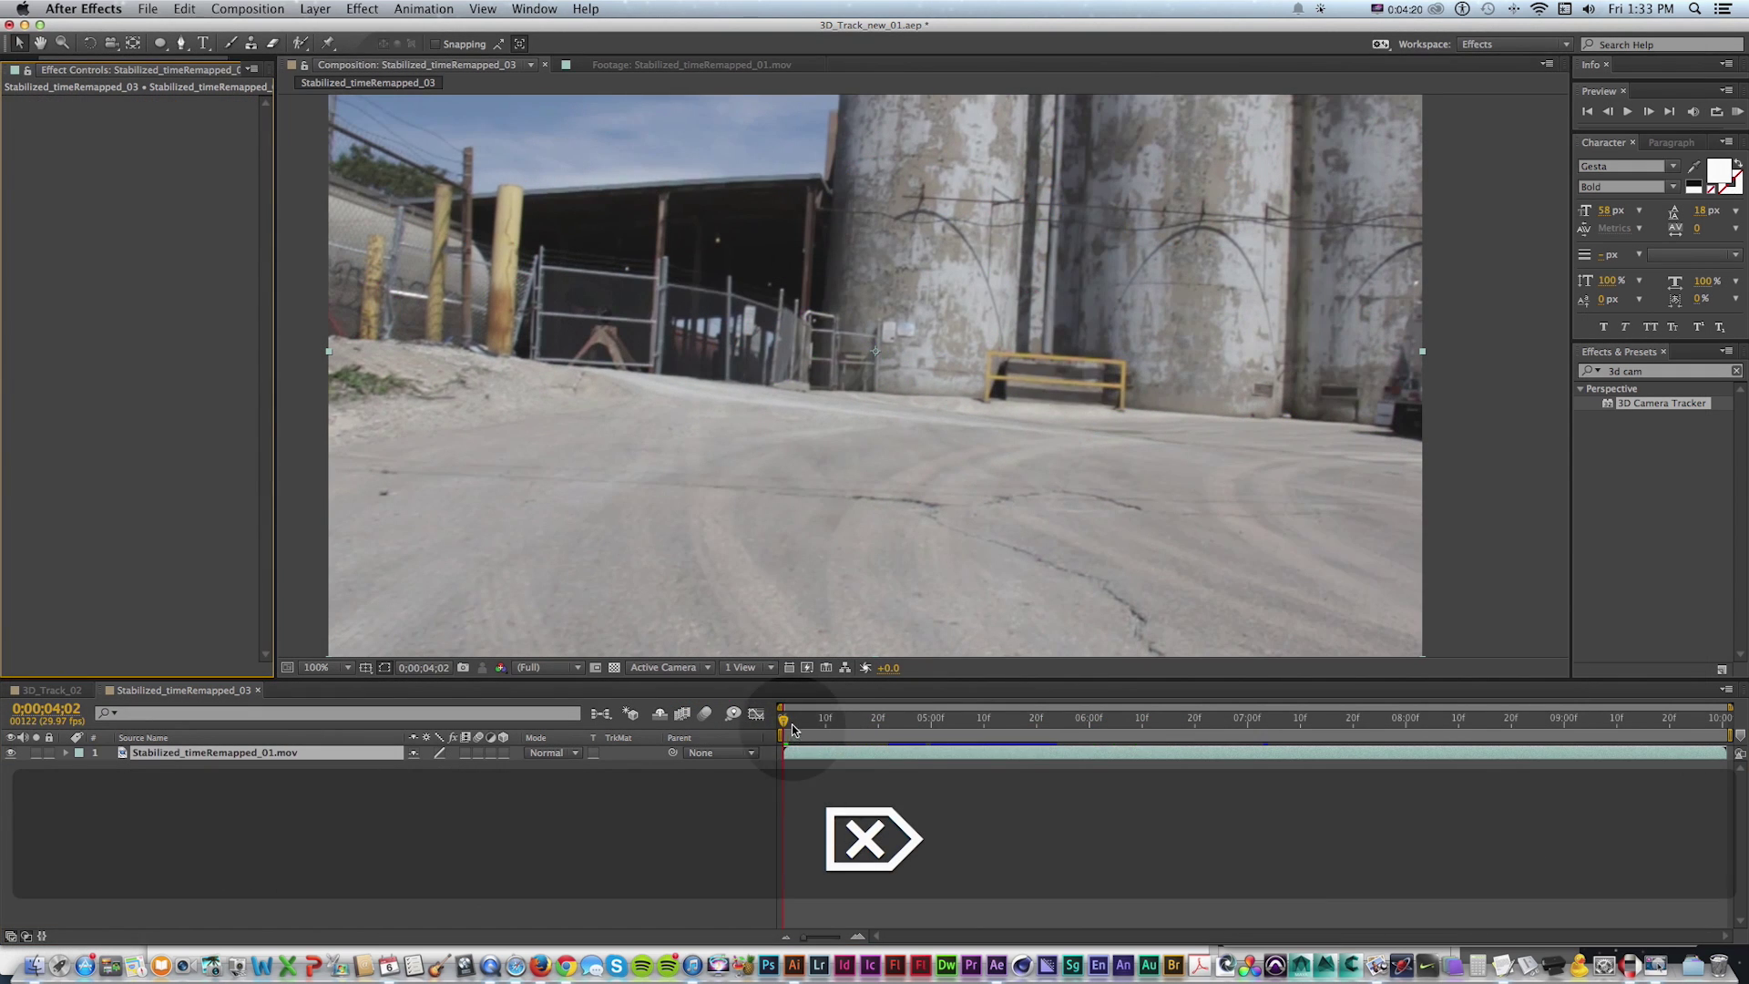
{"action": "key", "text": "space"}
{"action": "left_click", "coordinate": [640, 715]}
{"action": "left_click", "coordinate": [1044, 797]}
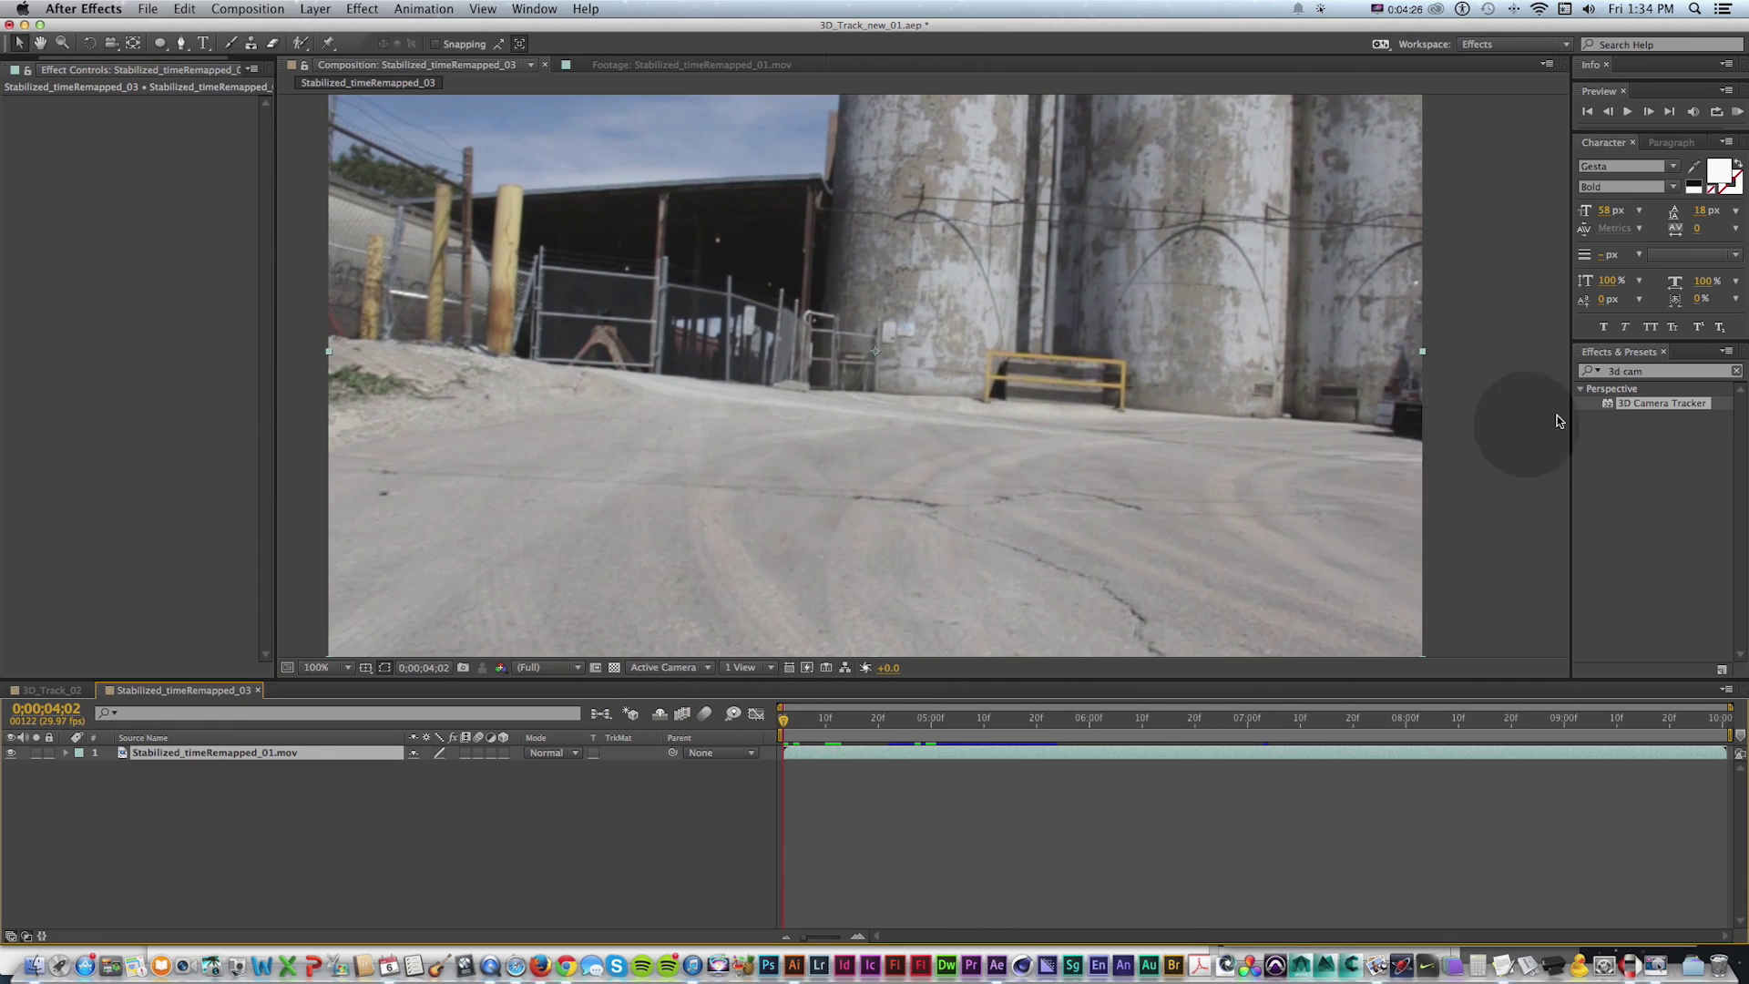
Search the effects for "curves" and apply Curves to the Stabilized_timeRemapped_01.mov layer
{"action": "left_click", "coordinate": [1603, 371]}
{"action": "type", "text": "curves"}
{"action": "left_click_drag", "start_coordinate": [1633, 447], "coordinate": [177, 757]}
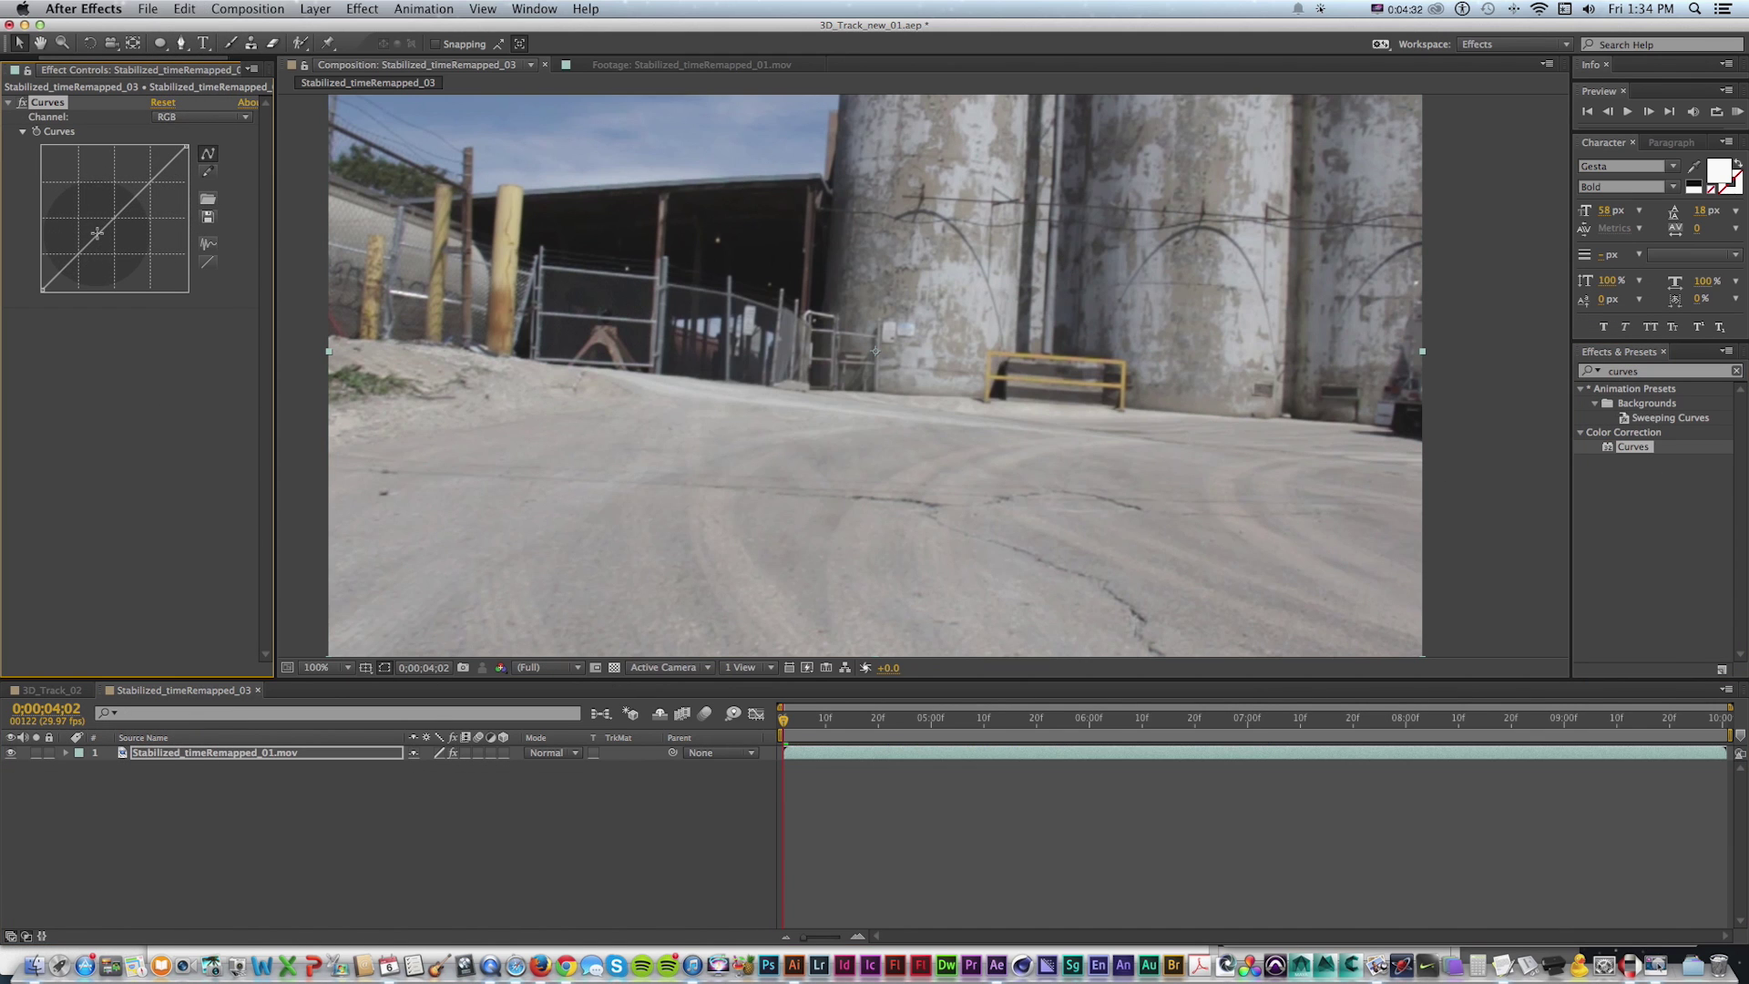
Shape the RGB curve into a steep S to raise the contrast of the pavement texture, and inspect the ground
{"action": "key", "text": "z"}
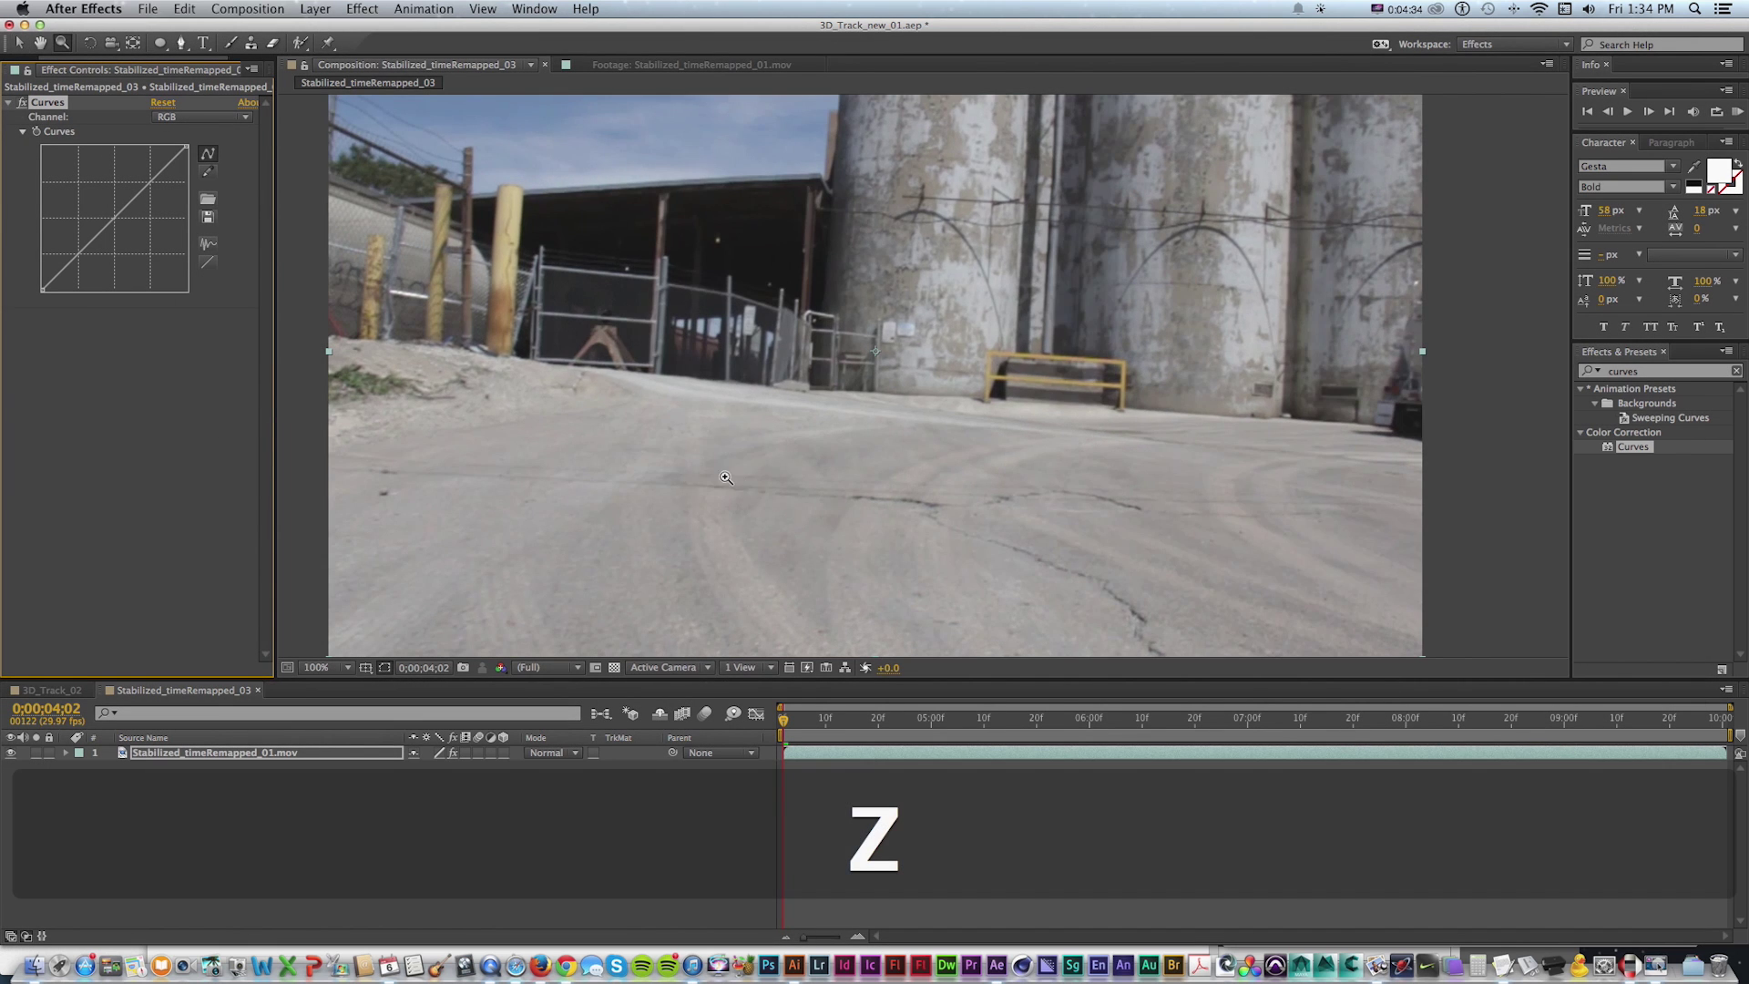
{"action": "left_click", "coordinate": [750, 484]}
{"action": "key", "text": "space"}
{"action": "left_click_drag", "start_coordinate": [757, 486], "coordinate": [758, 398]}
{"action": "key", "text": "v"}
{"action": "key", "text": "space"}
{"action": "left_click_drag", "start_coordinate": [671, 125], "coordinate": [842, 382]}
{"action": "left_click_drag", "start_coordinate": [95, 232], "coordinate": [148, 177]}
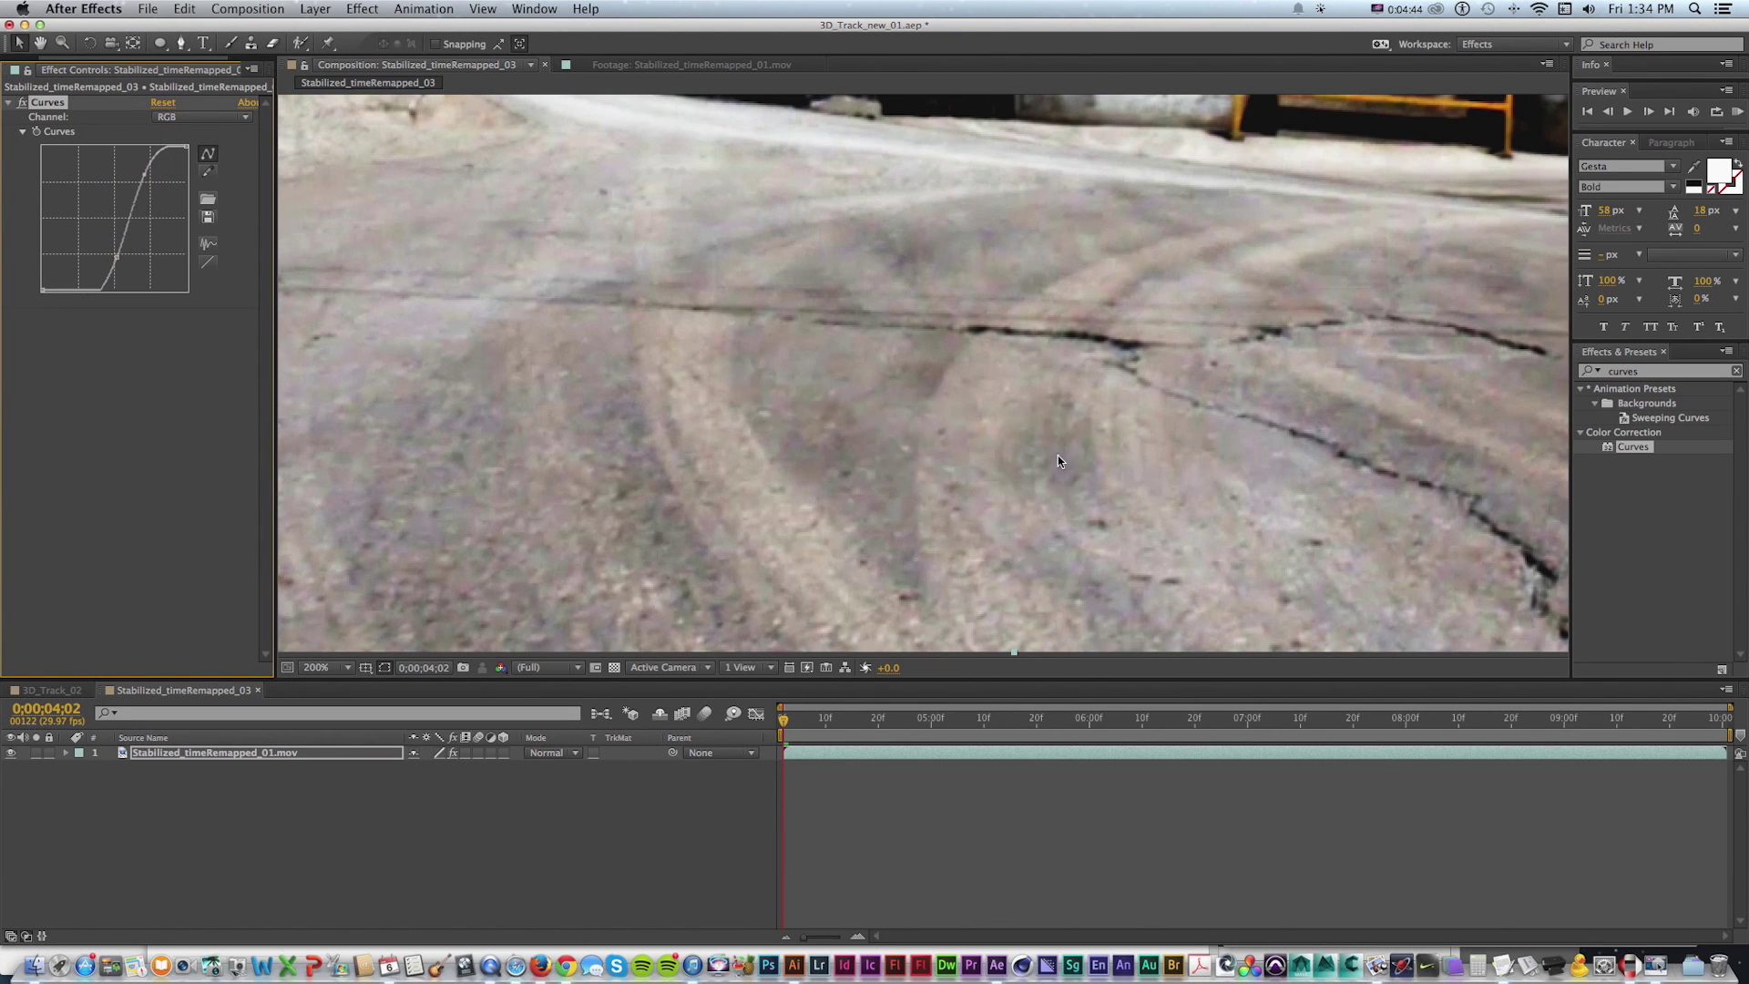
{"action": "key", "text": "super+minus"}
{"action": "key", "text": "z"}
{"action": "left_click", "coordinate": [882, 363]}
{"action": "key", "text": "space"}
{"action": "left_click_drag", "start_coordinate": [907, 356], "coordinate": [878, 378]}
{"action": "key", "text": "v"}
{"action": "key", "text": "super+minus"}
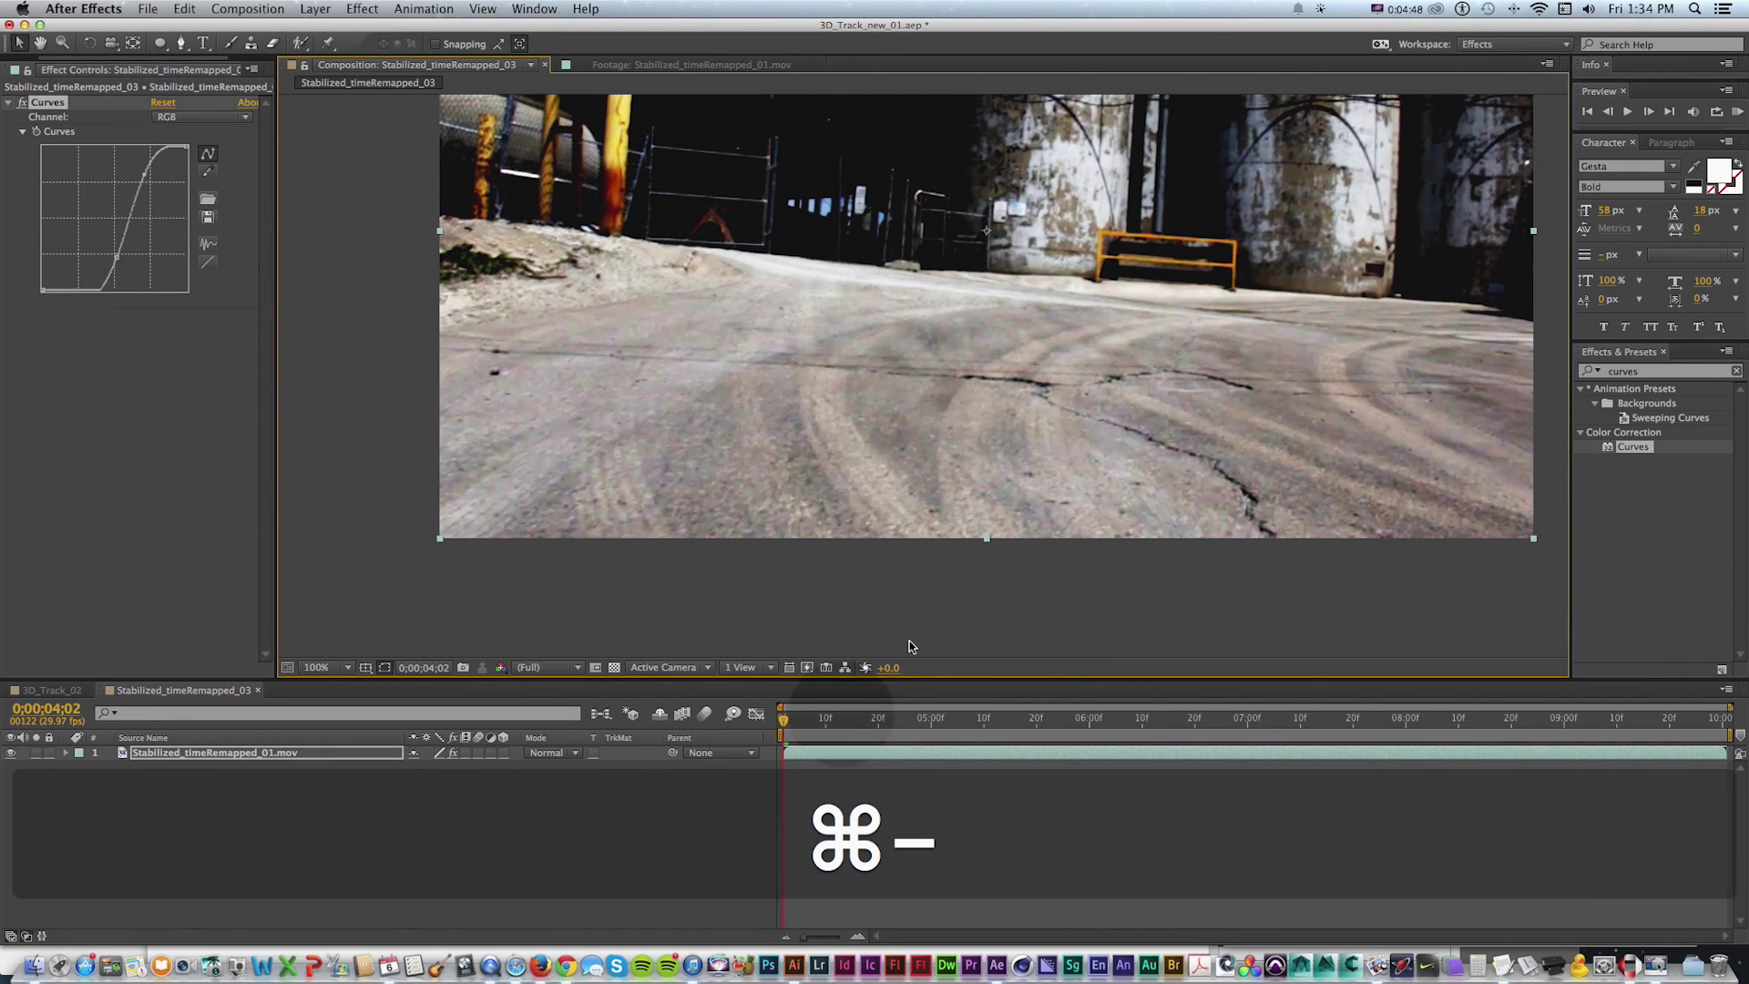
Pre-compose the footage layer as Tracking_Container_03, moving all attributes into the new composition
{"action": "left_click", "coordinate": [242, 753]}
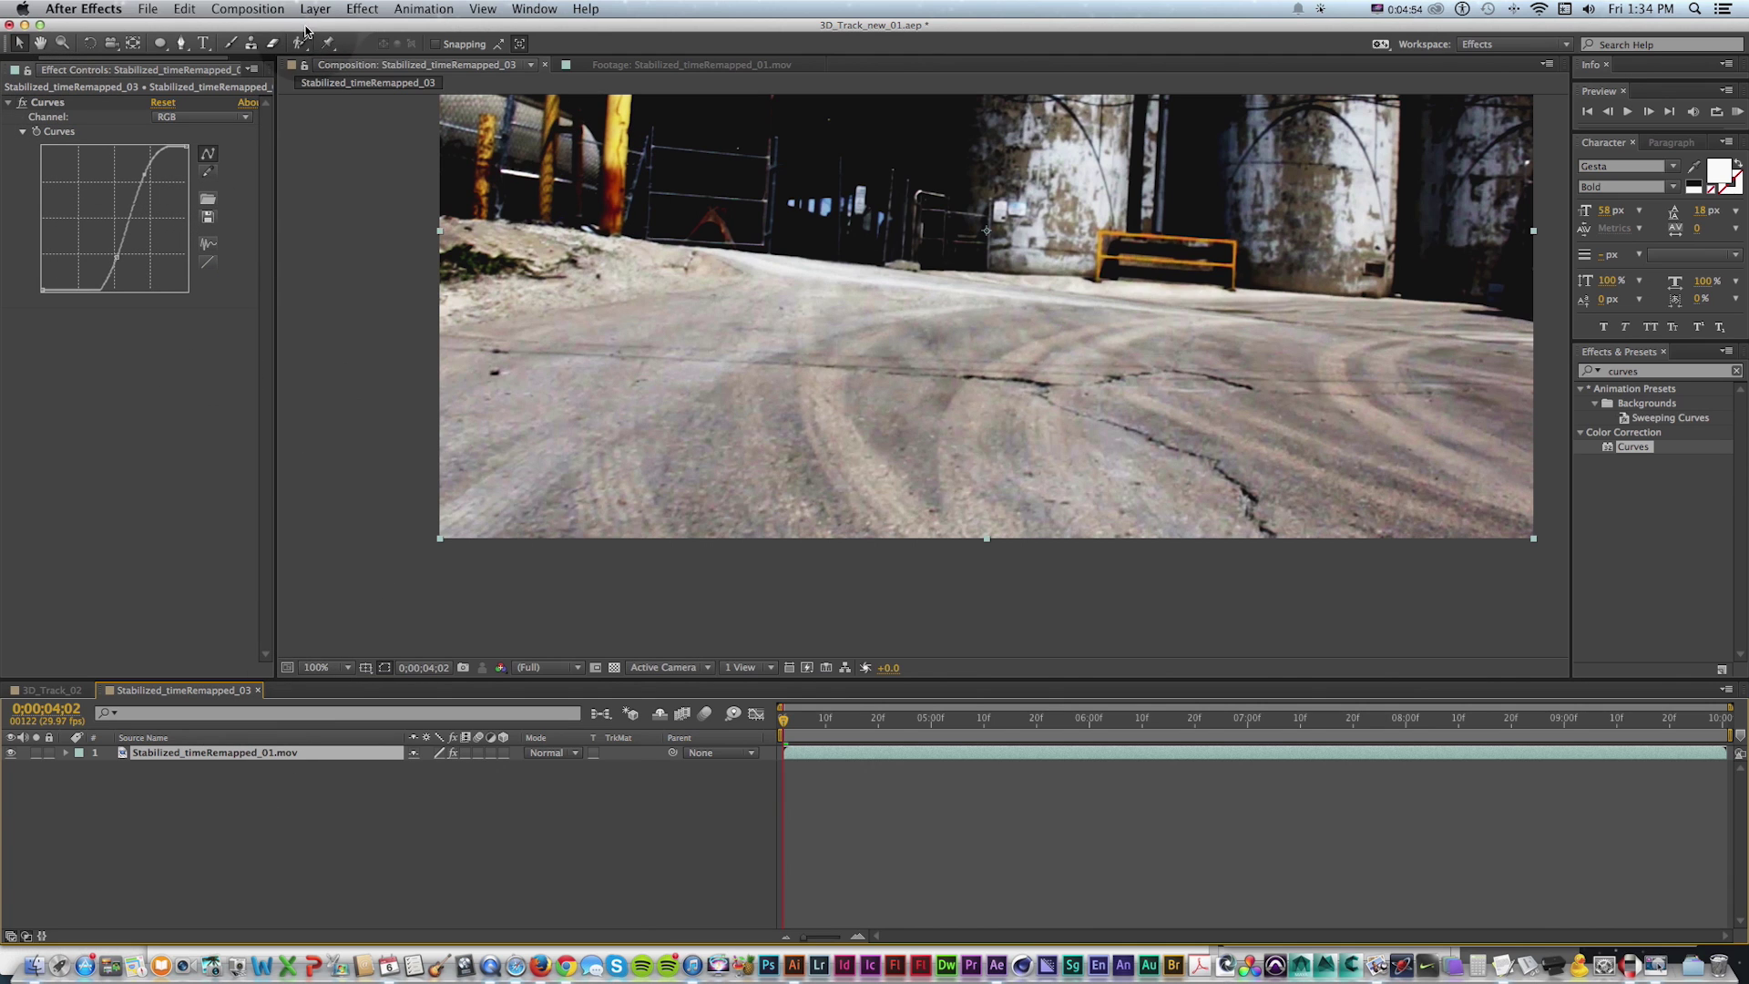
{"action": "right_click", "coordinate": [195, 760]}
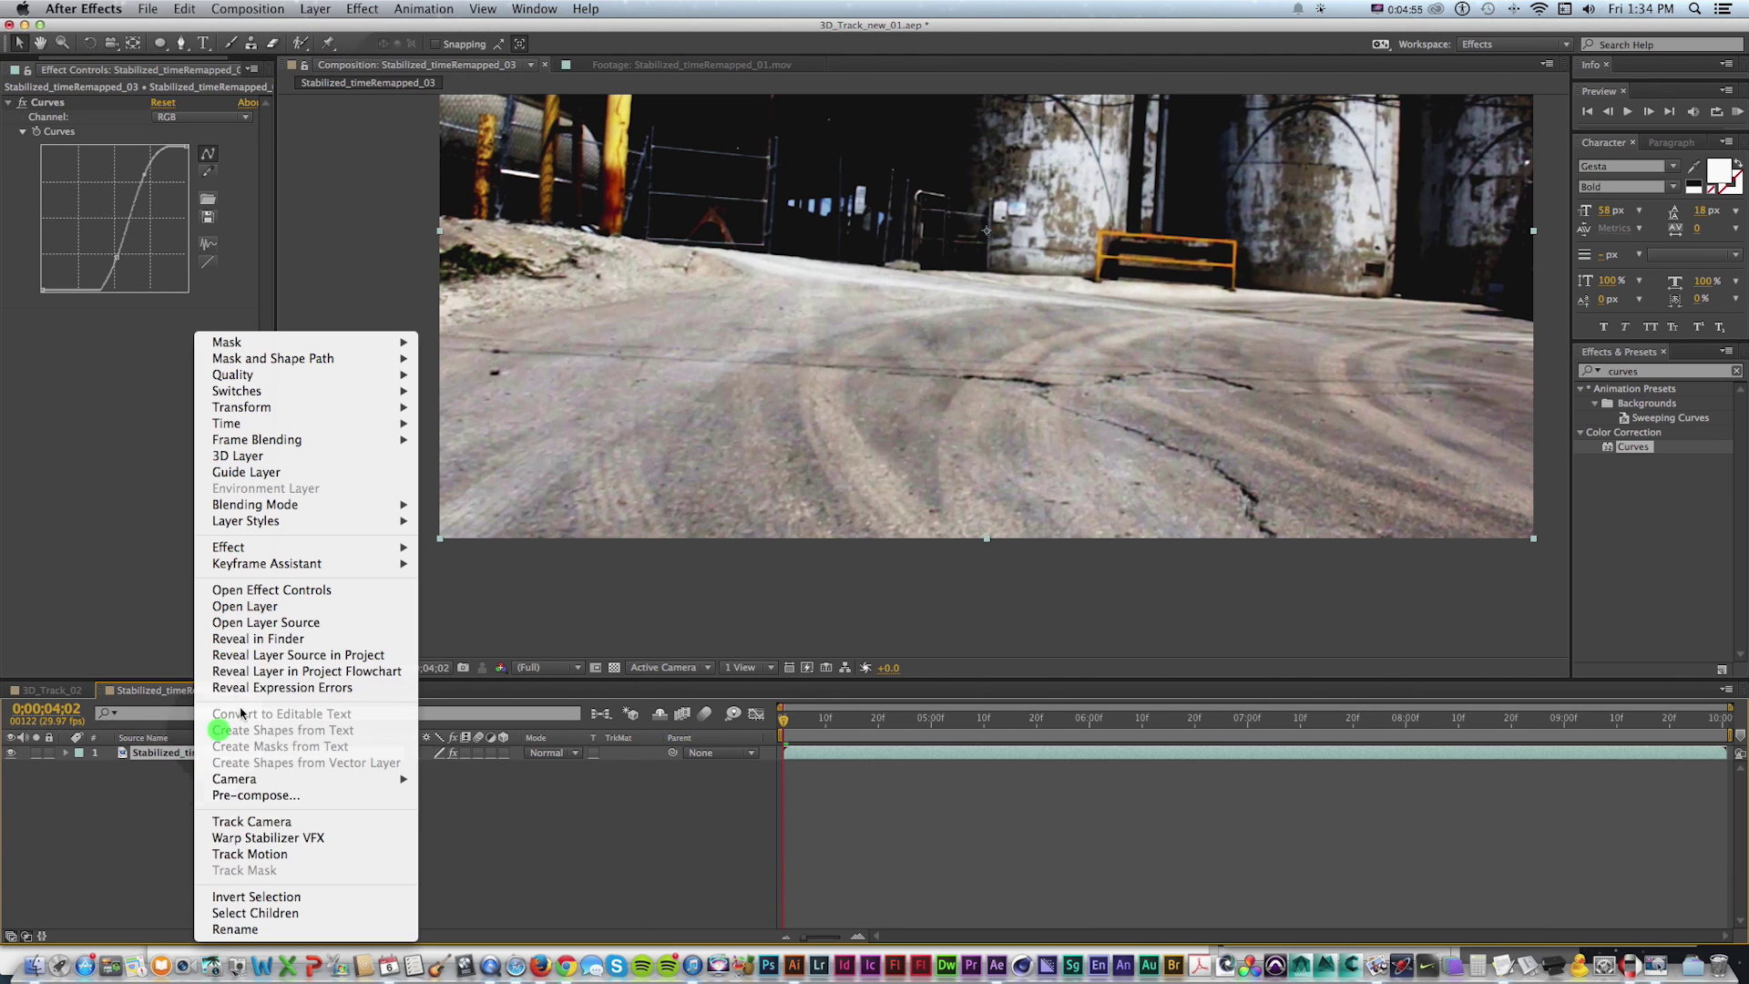
{"action": "left_click", "coordinate": [250, 798]}
{"action": "left_click", "coordinate": [956, 599]}
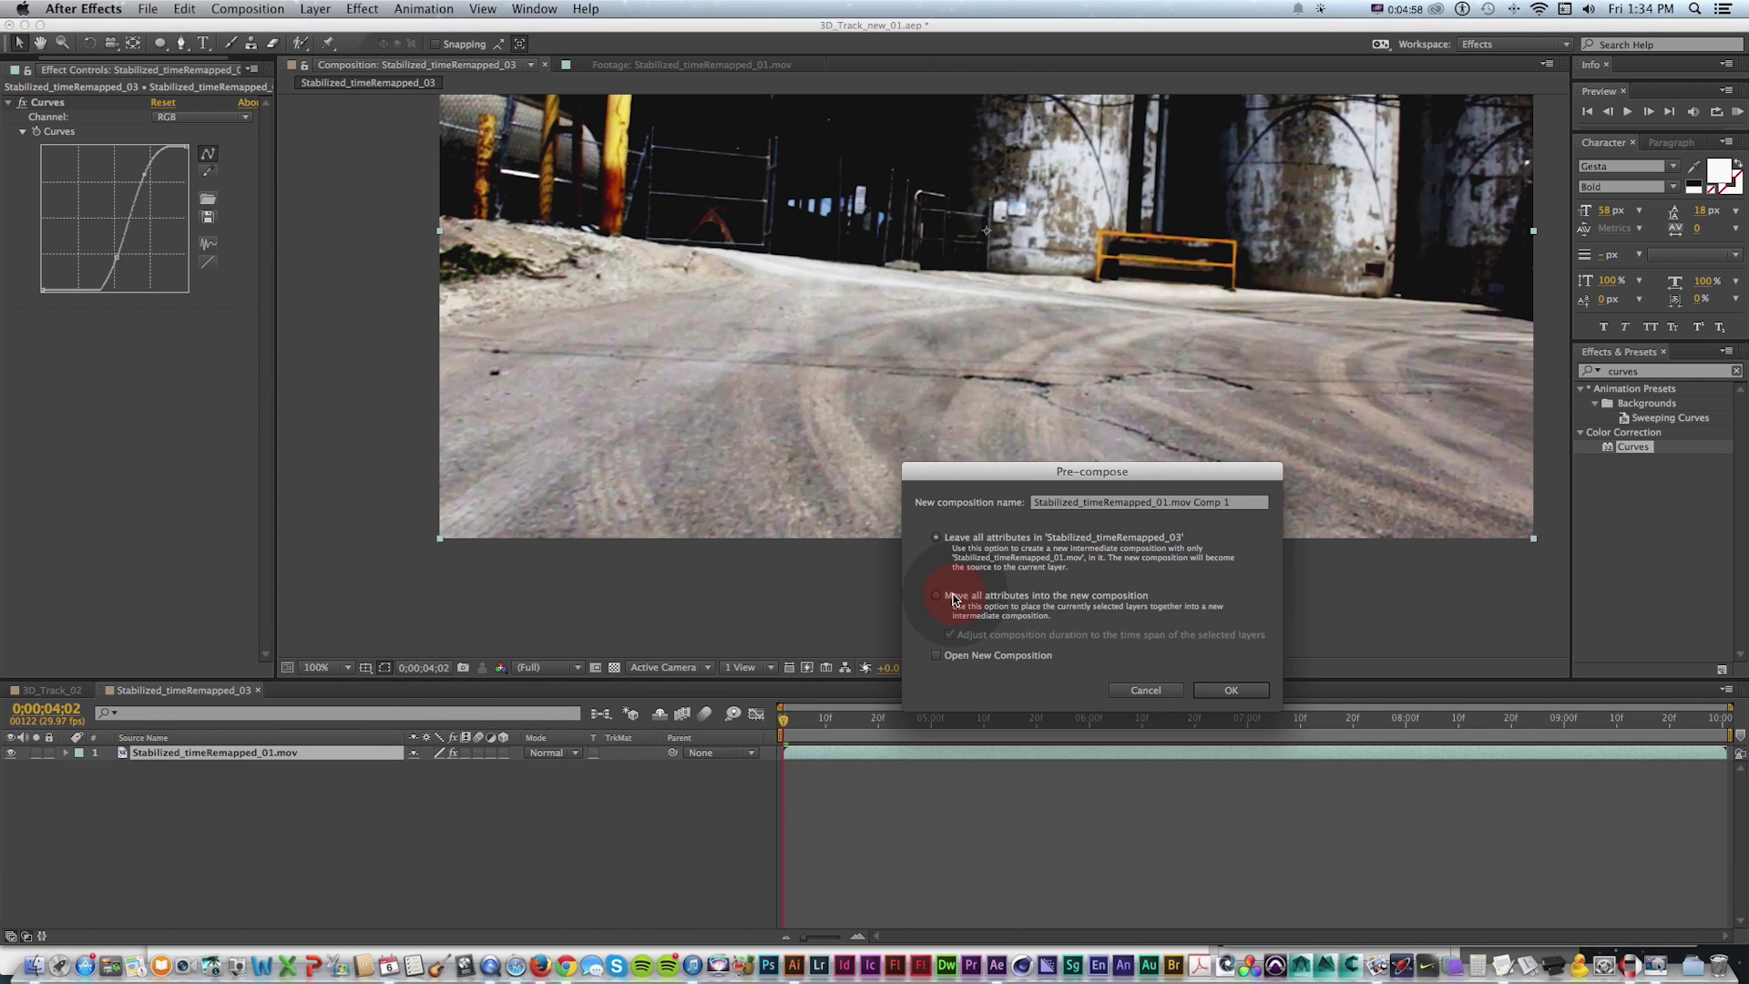
{"action": "left_click_drag", "start_coordinate": [951, 478], "coordinate": [409, 359]}
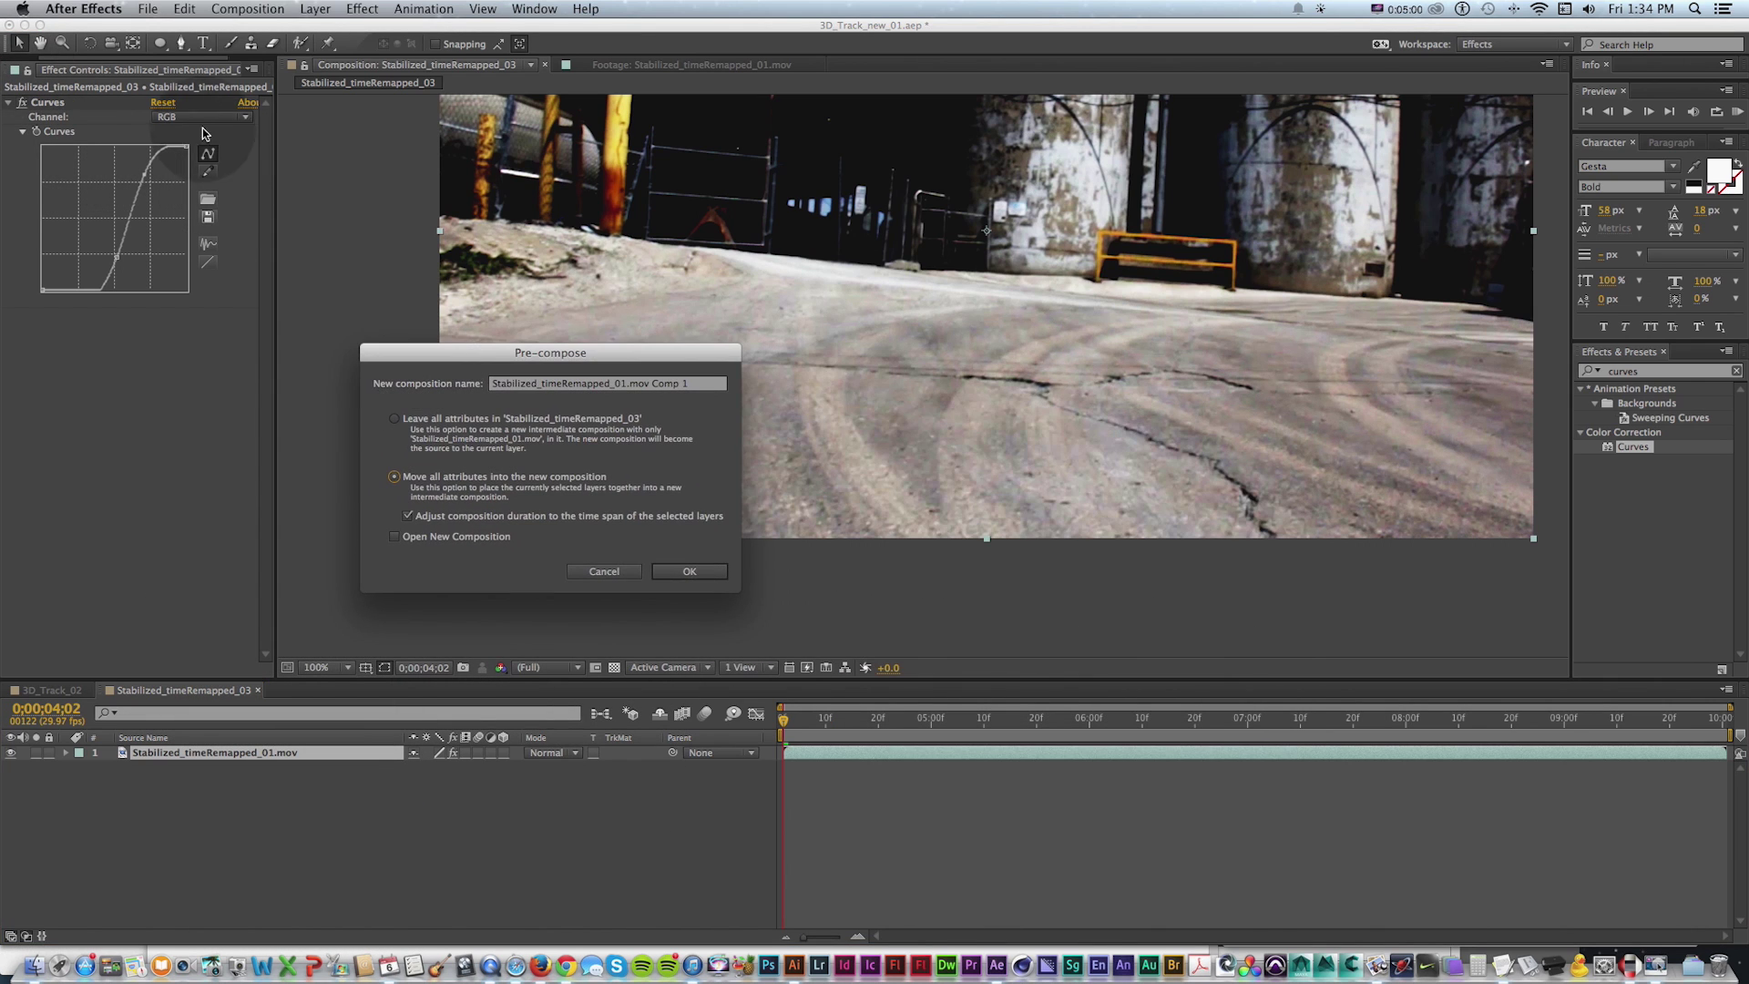
{"action": "left_click", "coordinate": [363, 365]}
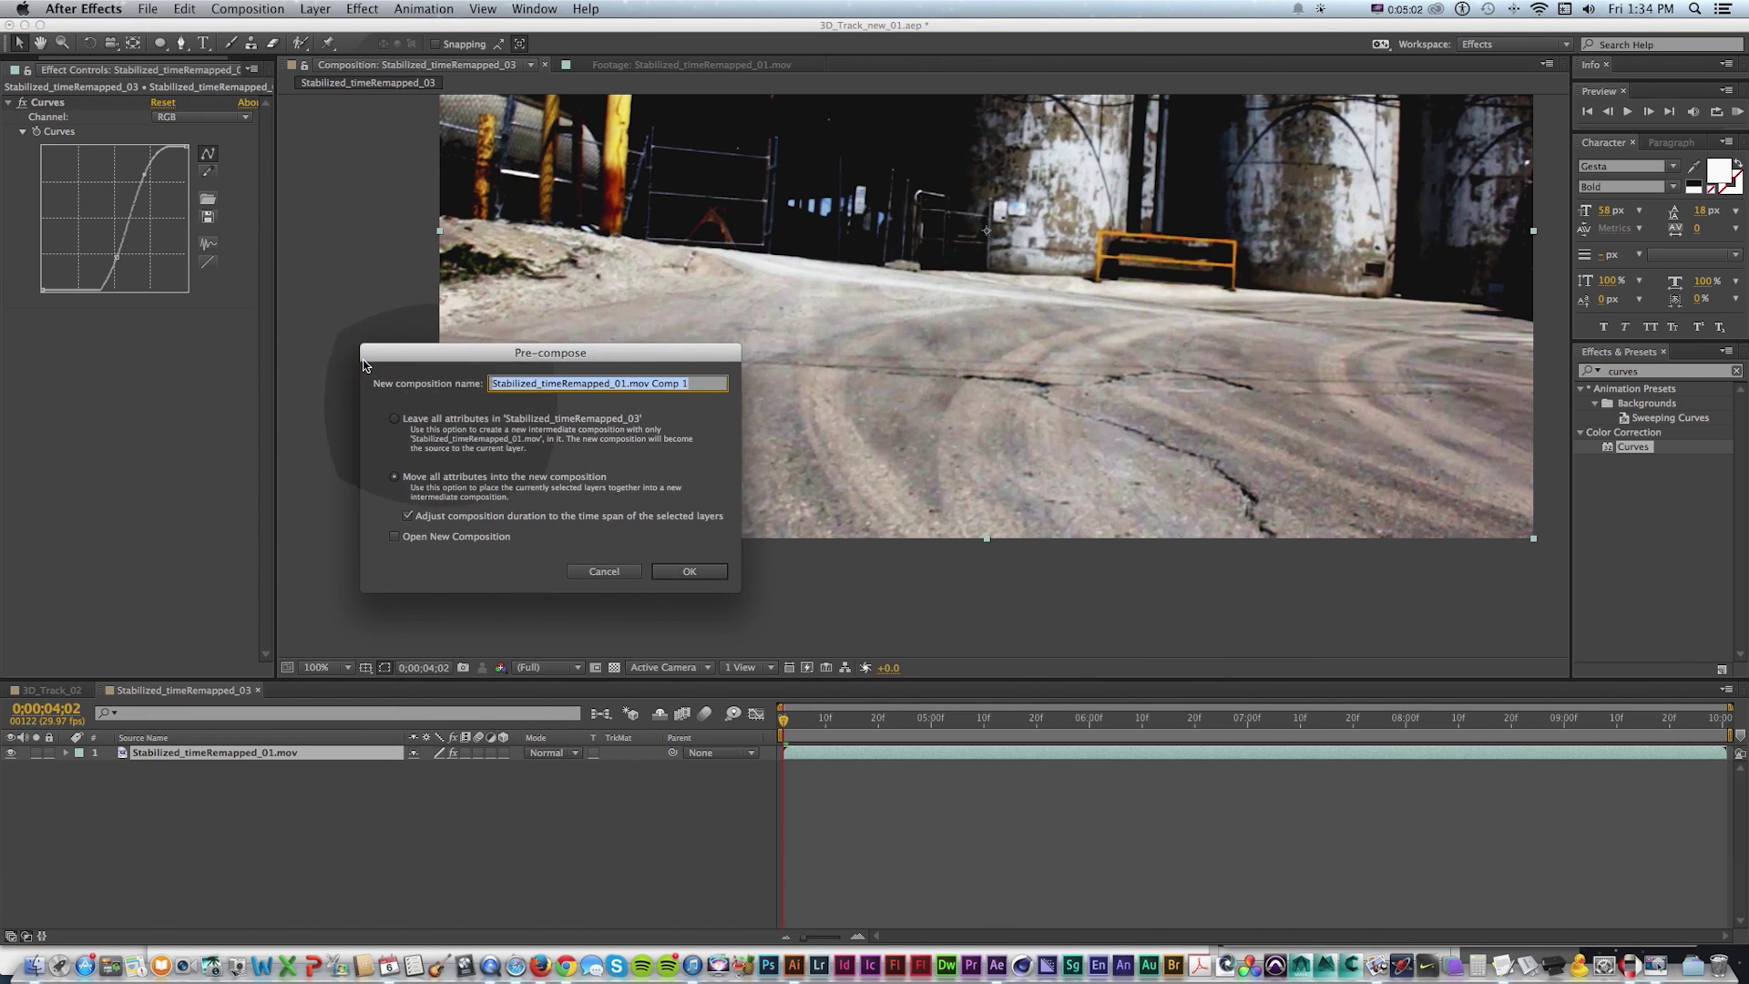
{"action": "key", "text": "shift"}
{"action": "type", "text": "Tracking_Container_03"}
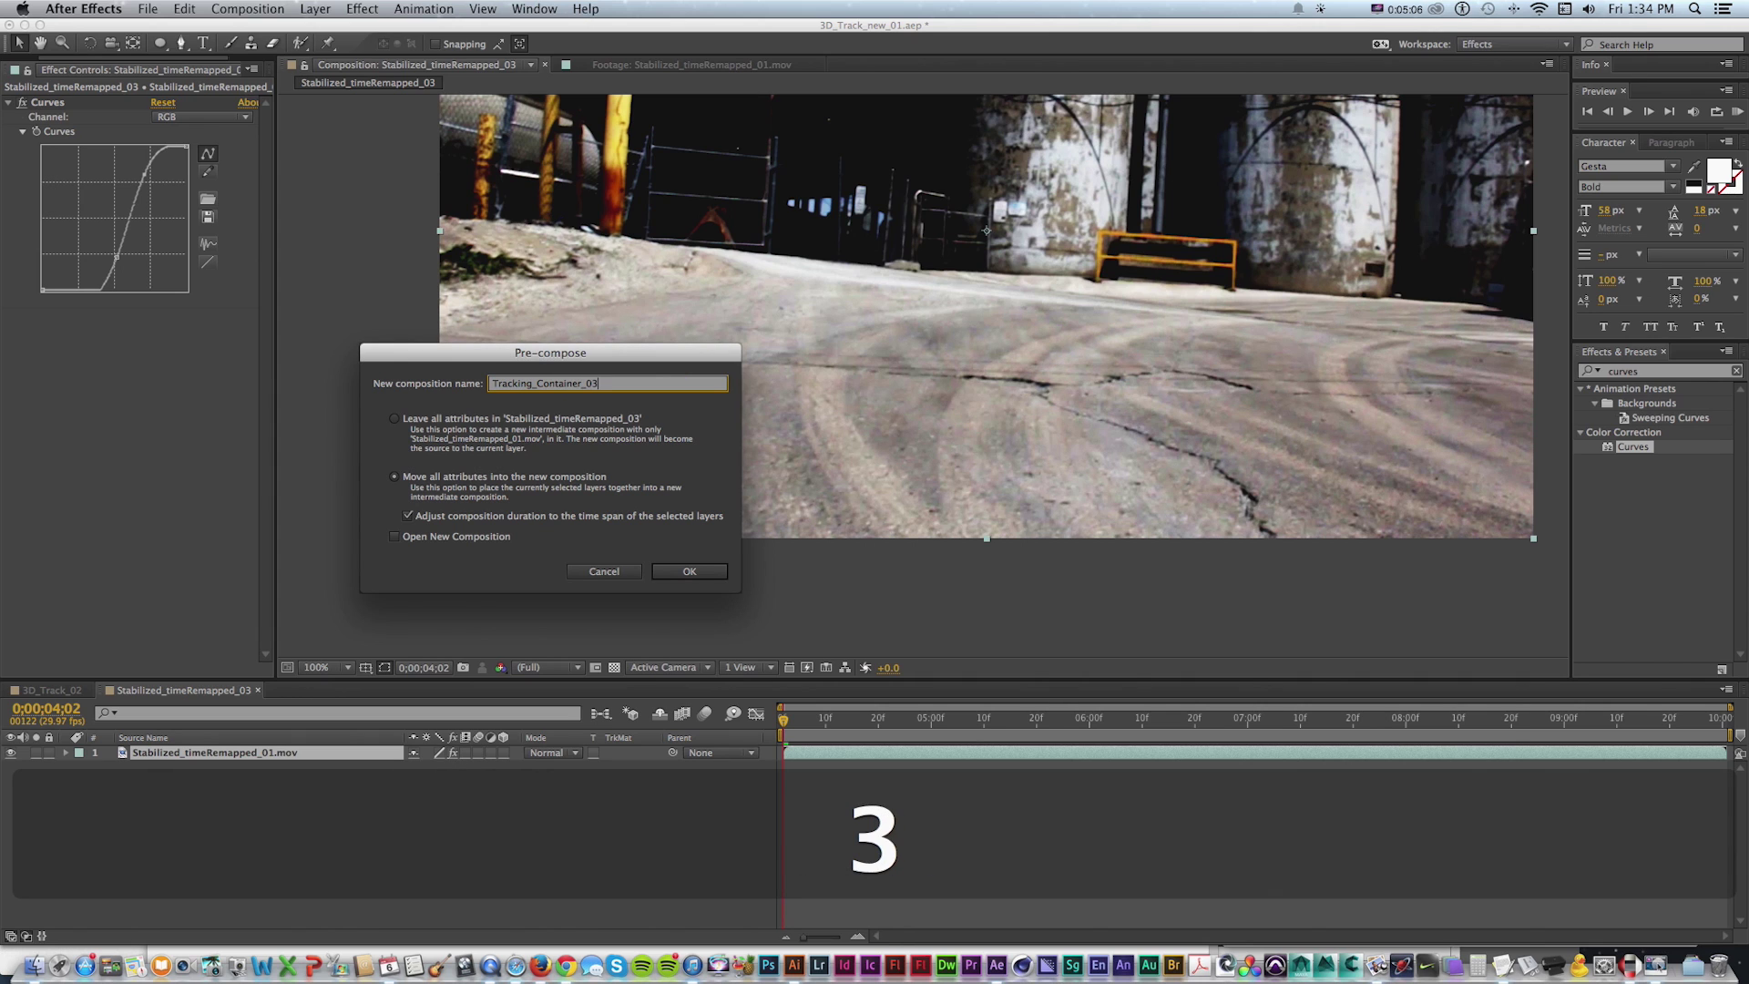
{"action": "left_click", "coordinate": [690, 572]}
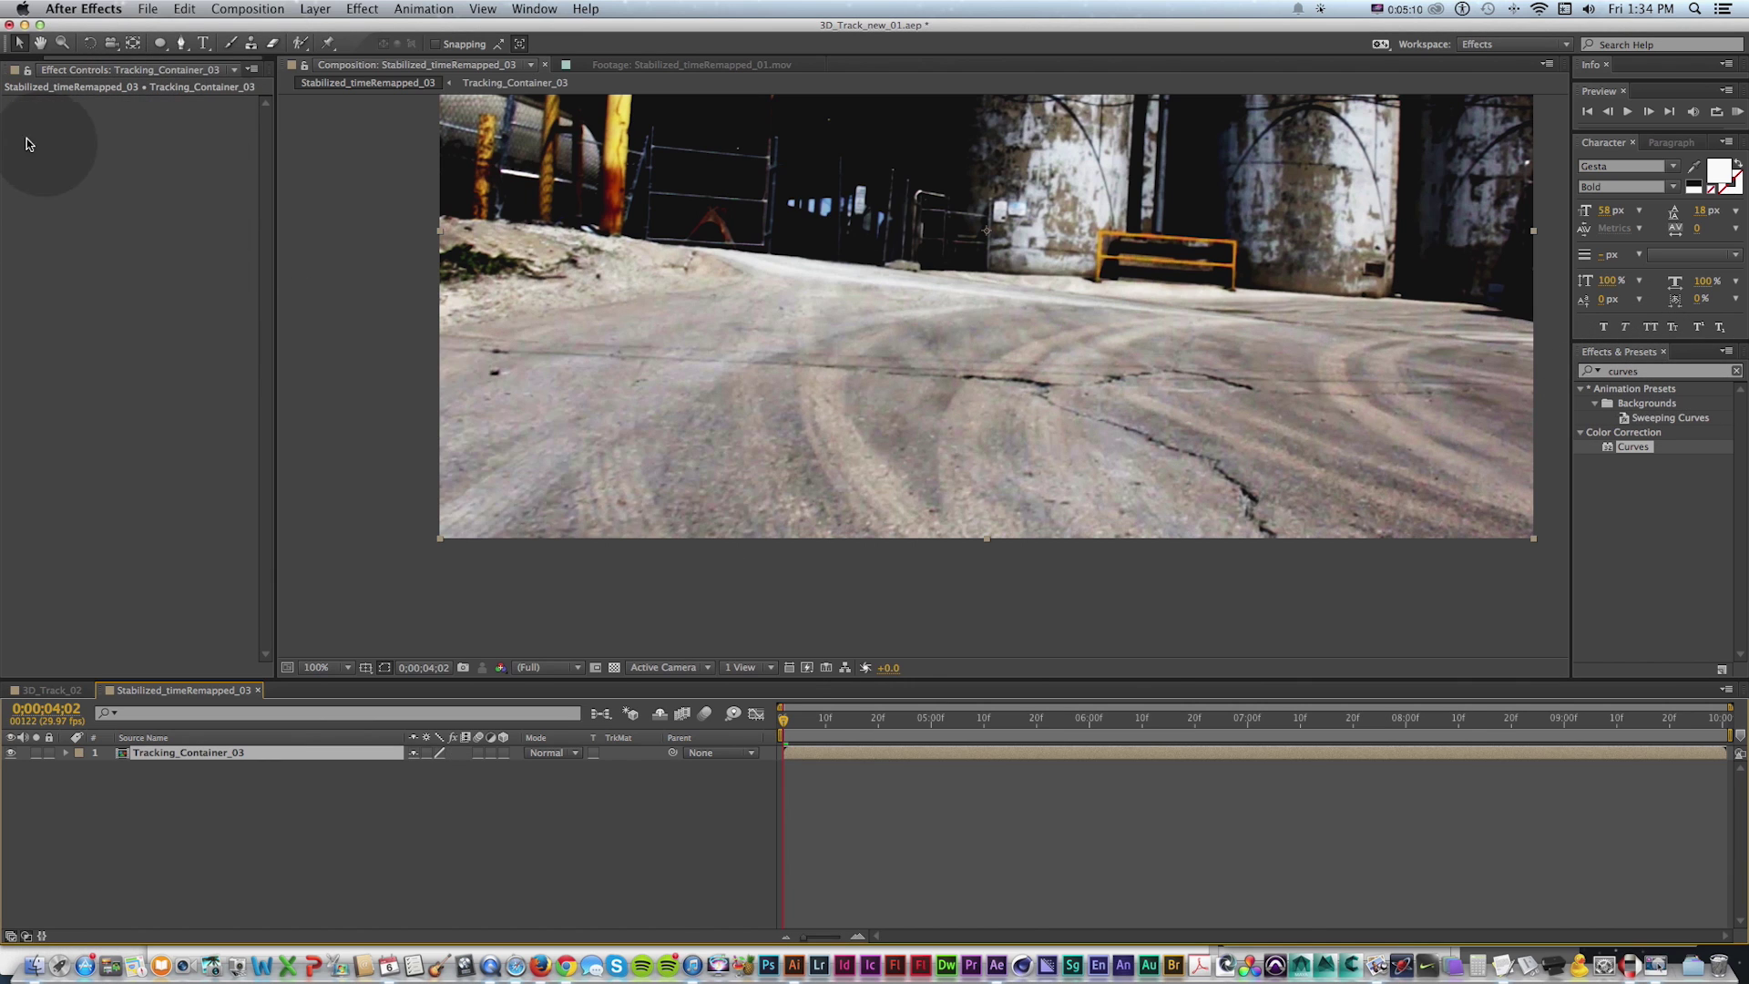
Search the effects for "3d camera" and apply 3D Camera Tracker to the Tracking_Container_03 layer
{"action": "left_click", "coordinate": [1693, 369]}
{"action": "type", "text": "3d camera"}
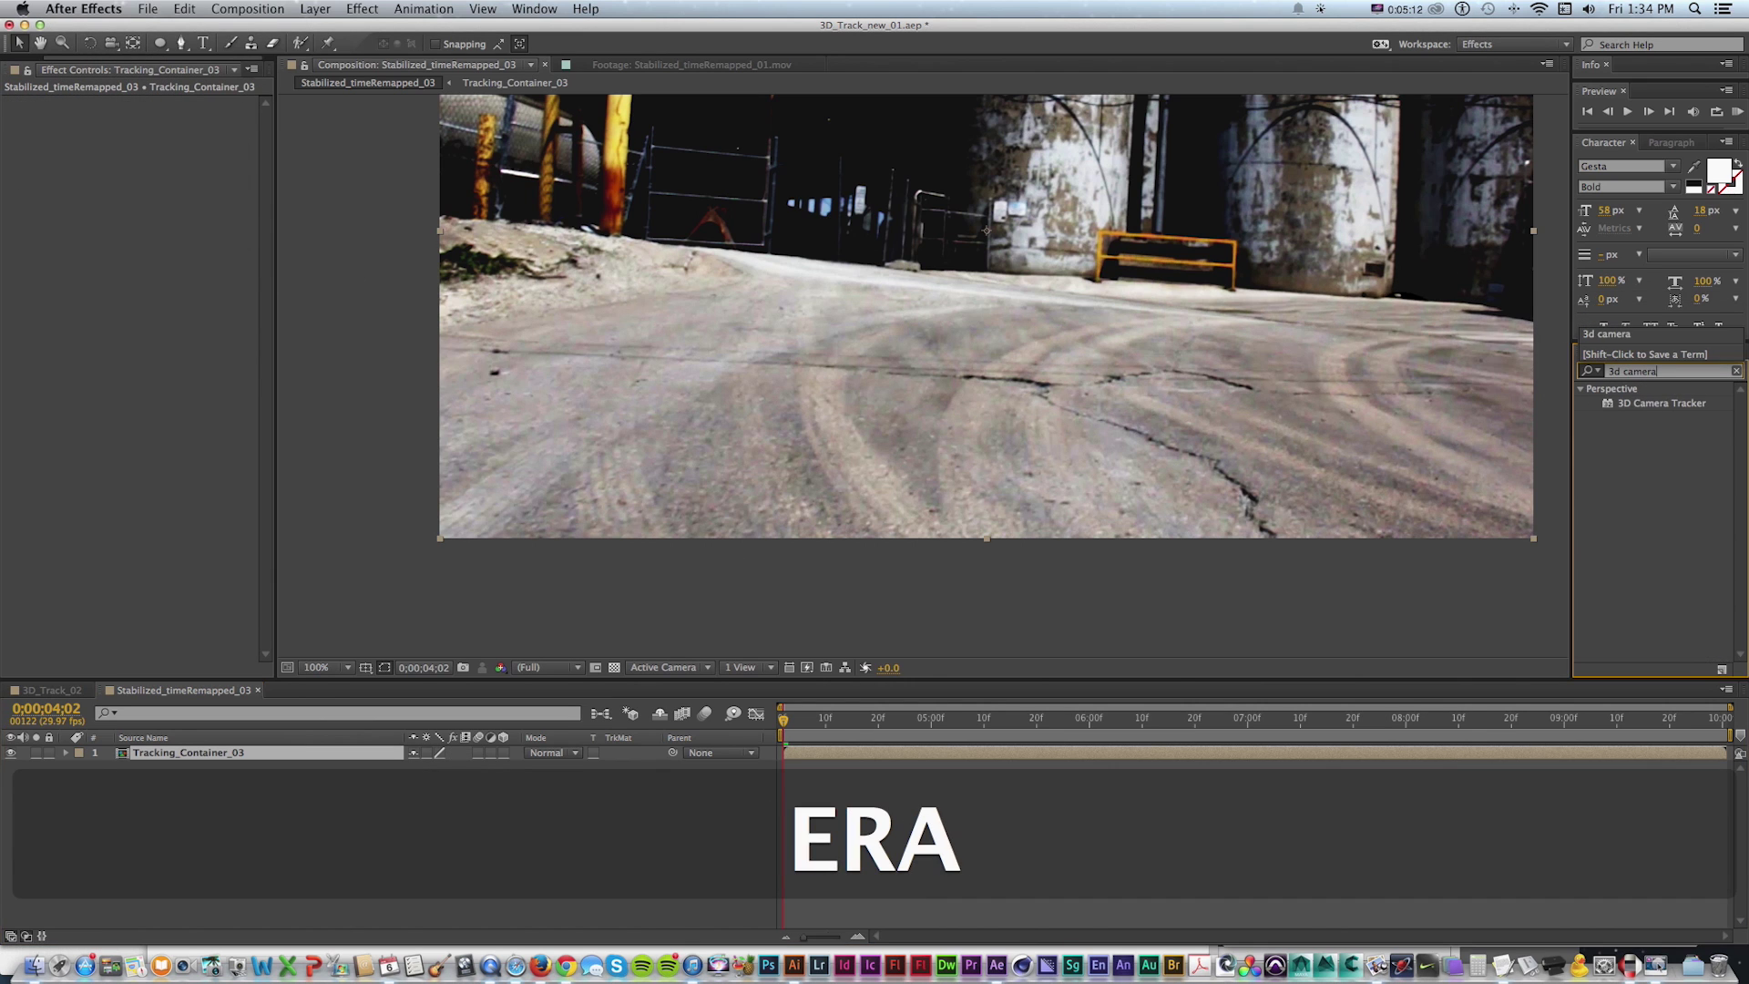
{"action": "left_click_drag", "start_coordinate": [1605, 402], "coordinate": [156, 752]}
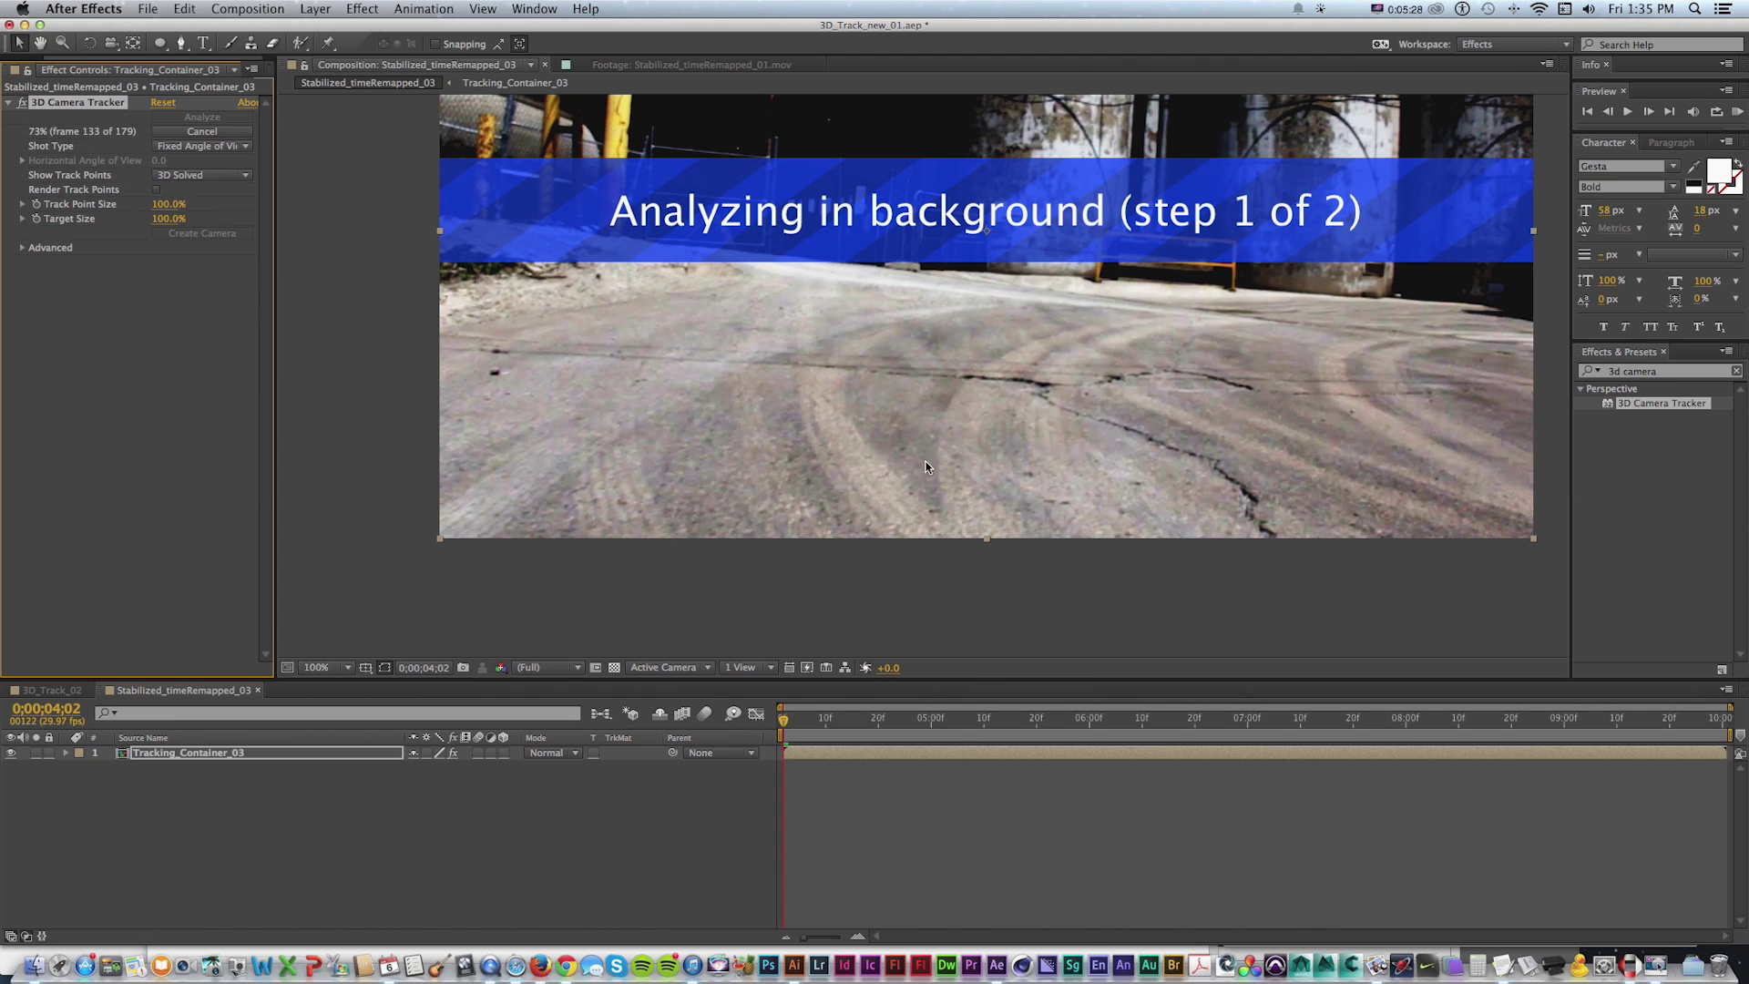
{"action": "key", "text": "space"}
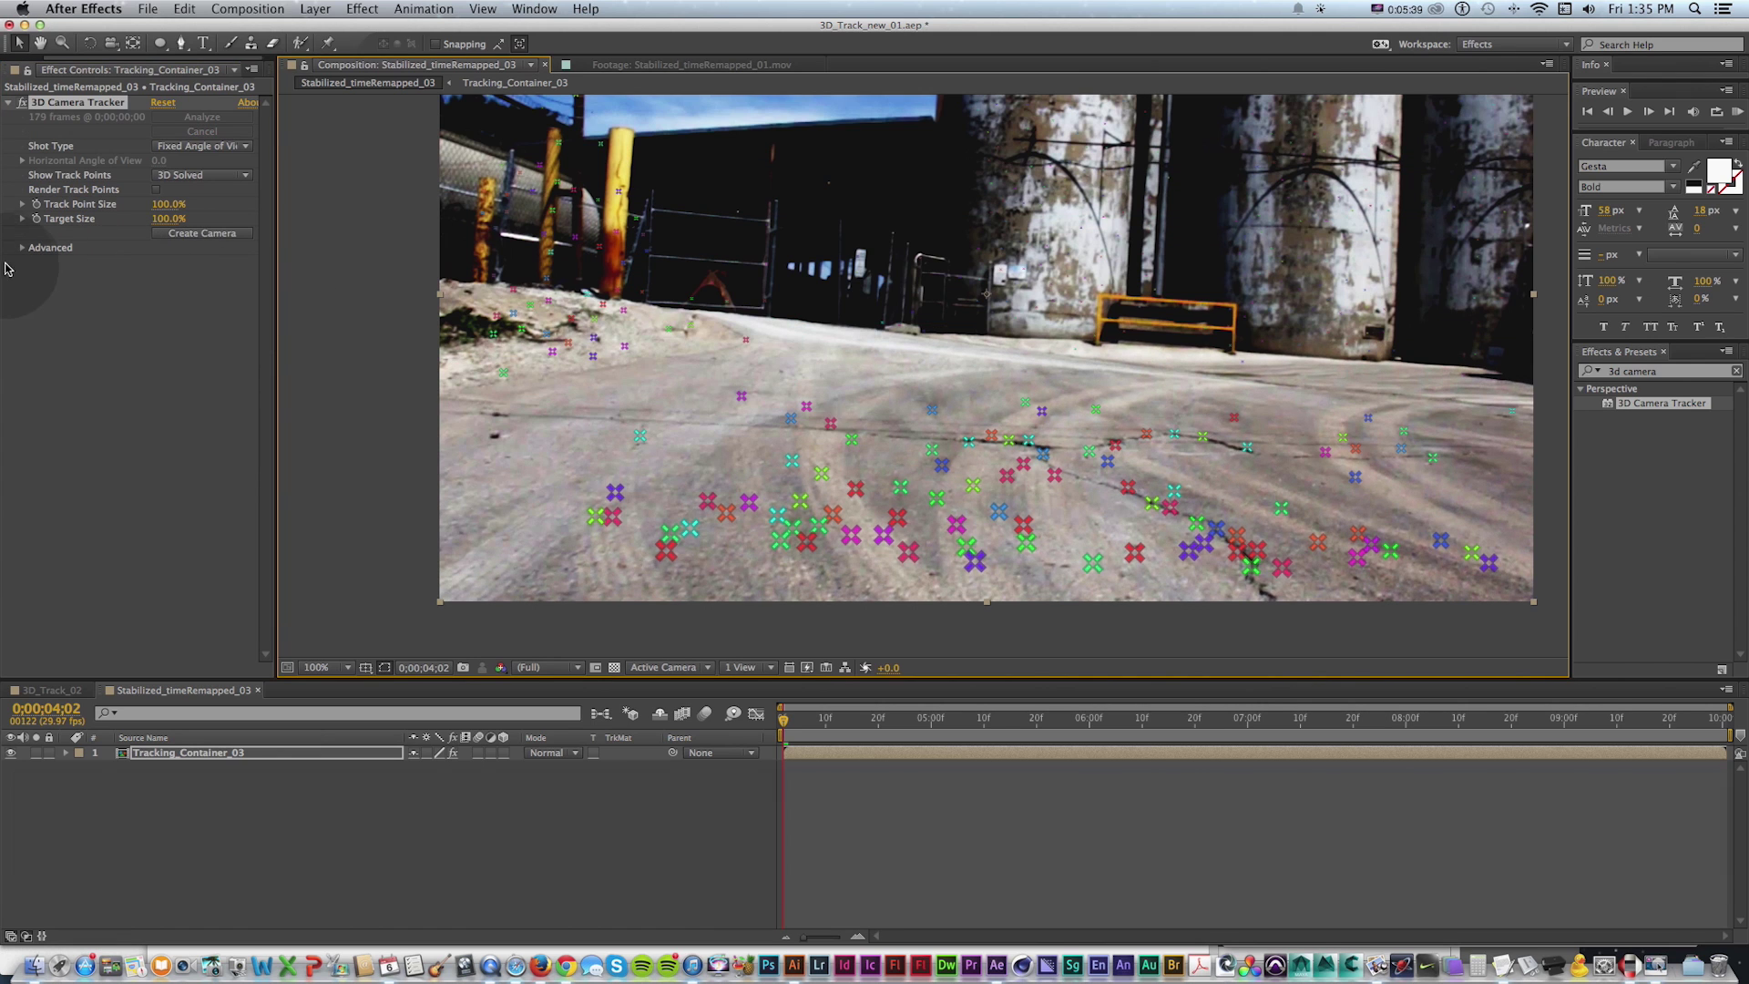
Expand the tracker's Advanced settings and inspect the pavement track points up close at 0;00;04;19
{"action": "left_click", "coordinate": [16, 254]}
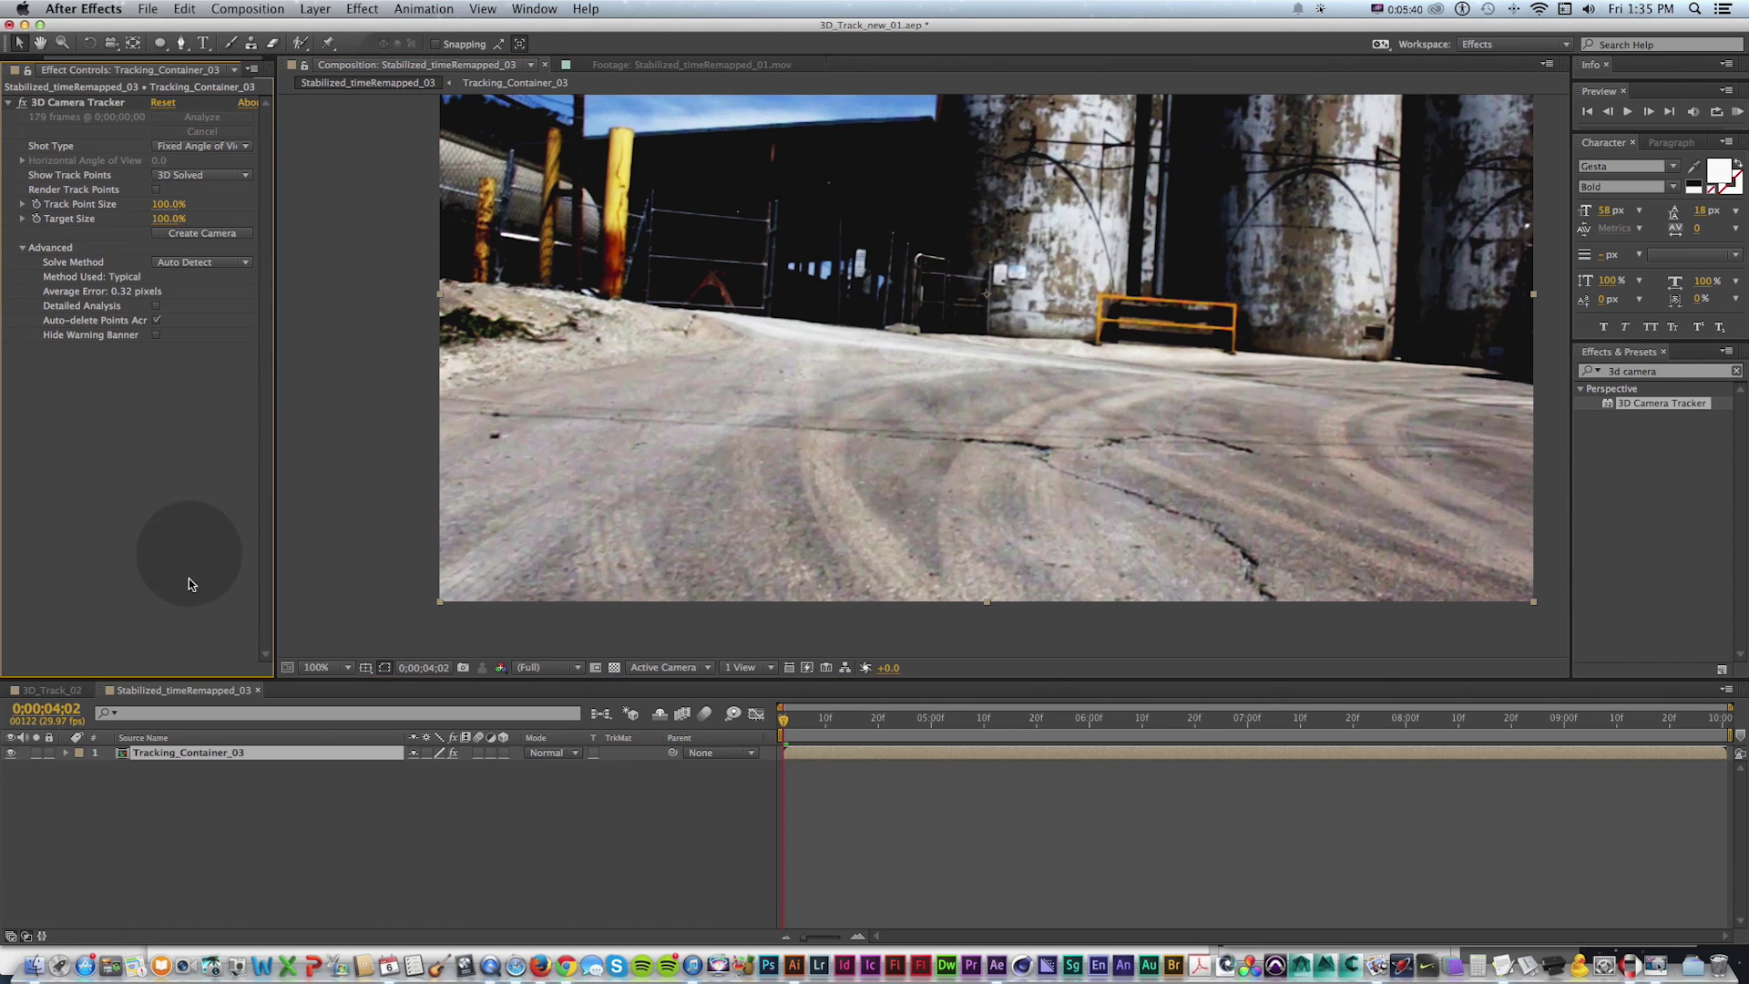
{"action": "left_click", "coordinate": [77, 102]}
{"action": "left_click_drag", "start_coordinate": [784, 719], "coordinate": [874, 683]}
{"action": "key", "text": "super+minus"}
{"action": "key", "text": "space"}
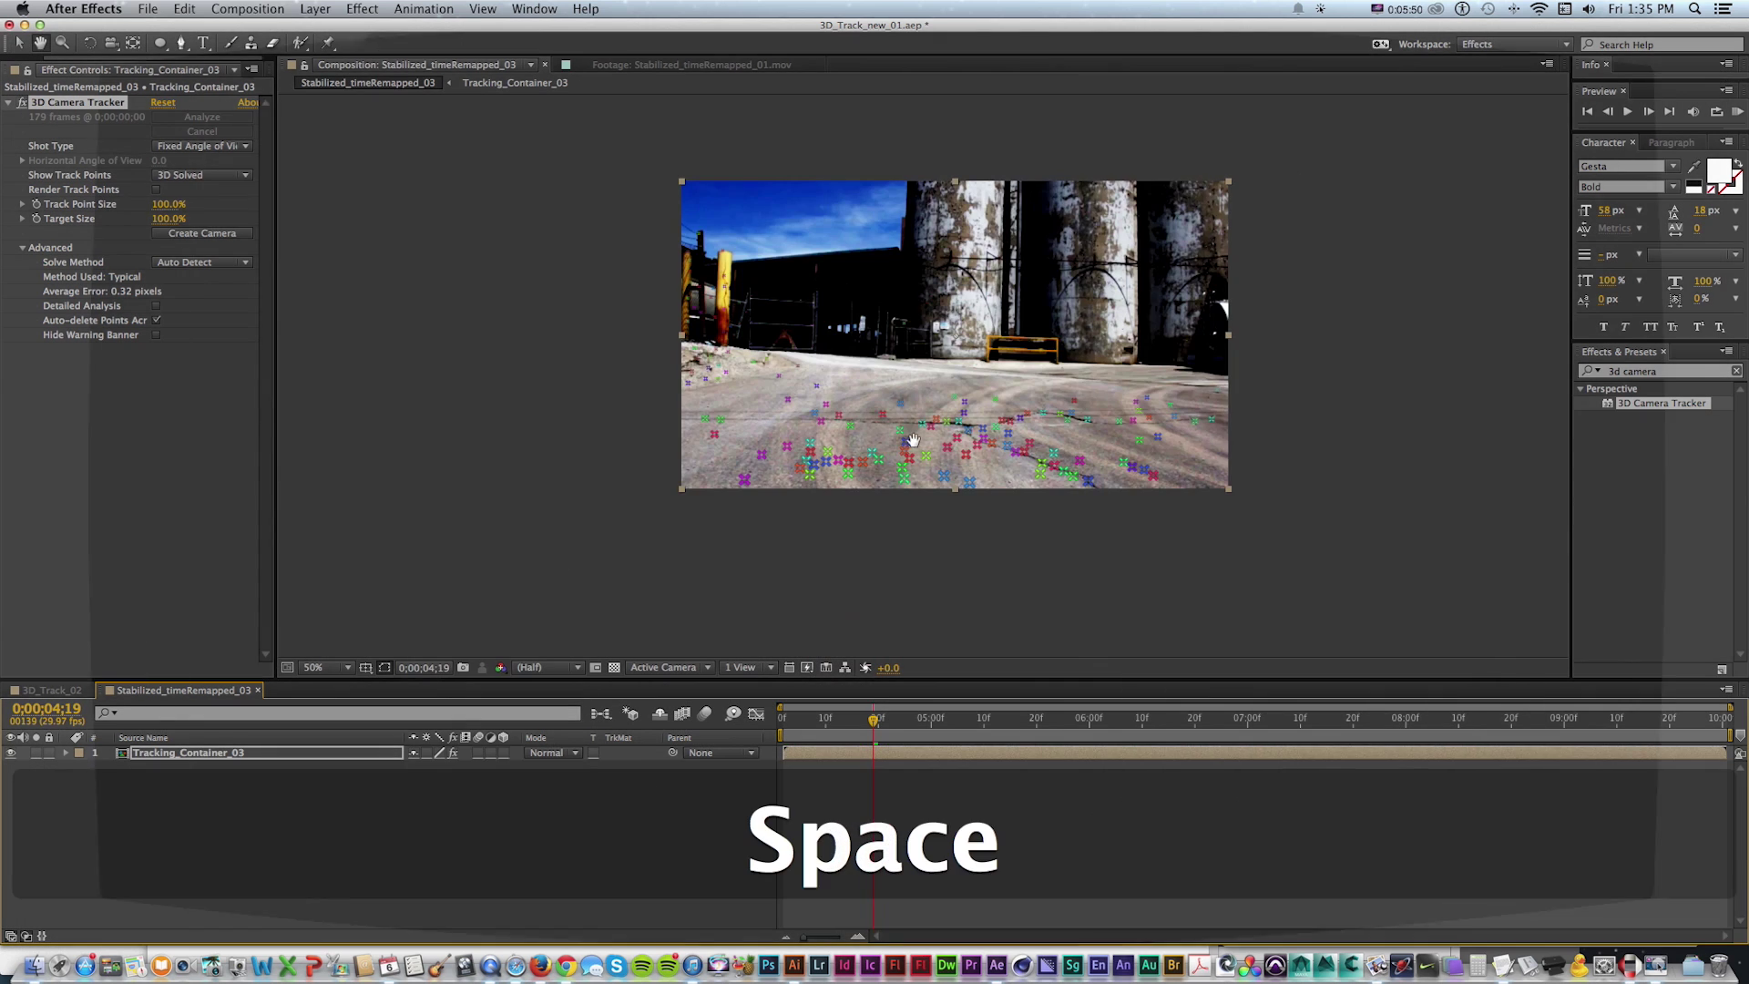
{"action": "key", "text": "z"}
{"action": "left_click", "coordinate": [924, 389]}
{"action": "key", "text": "space"}
{"action": "left_click_drag", "start_coordinate": [923, 389], "coordinate": [909, 399]}
{"action": "key", "text": "v"}
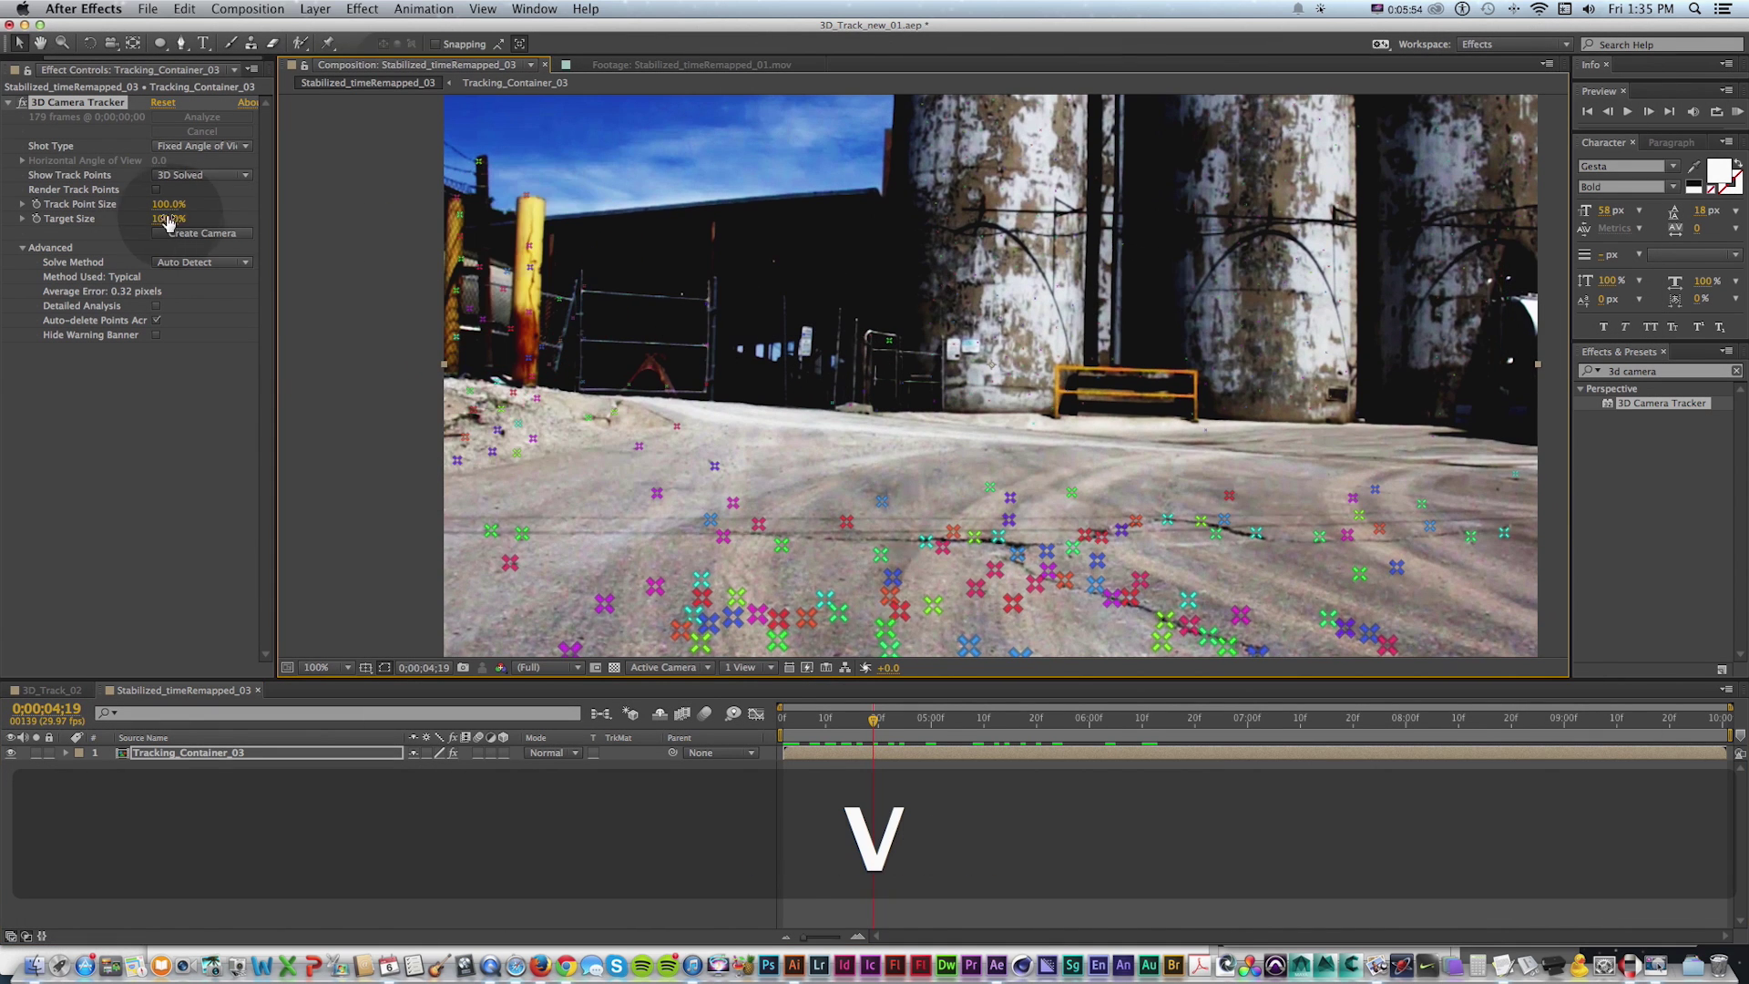
Enlarge the tracker's Track Point Size to 174%
{"action": "left_click_drag", "start_coordinate": [166, 204], "coordinate": [1110, 186]}
{"action": "left_click_drag", "start_coordinate": [171, 205], "coordinate": [146, 206]}
{"action": "left_click", "coordinate": [715, 795]}
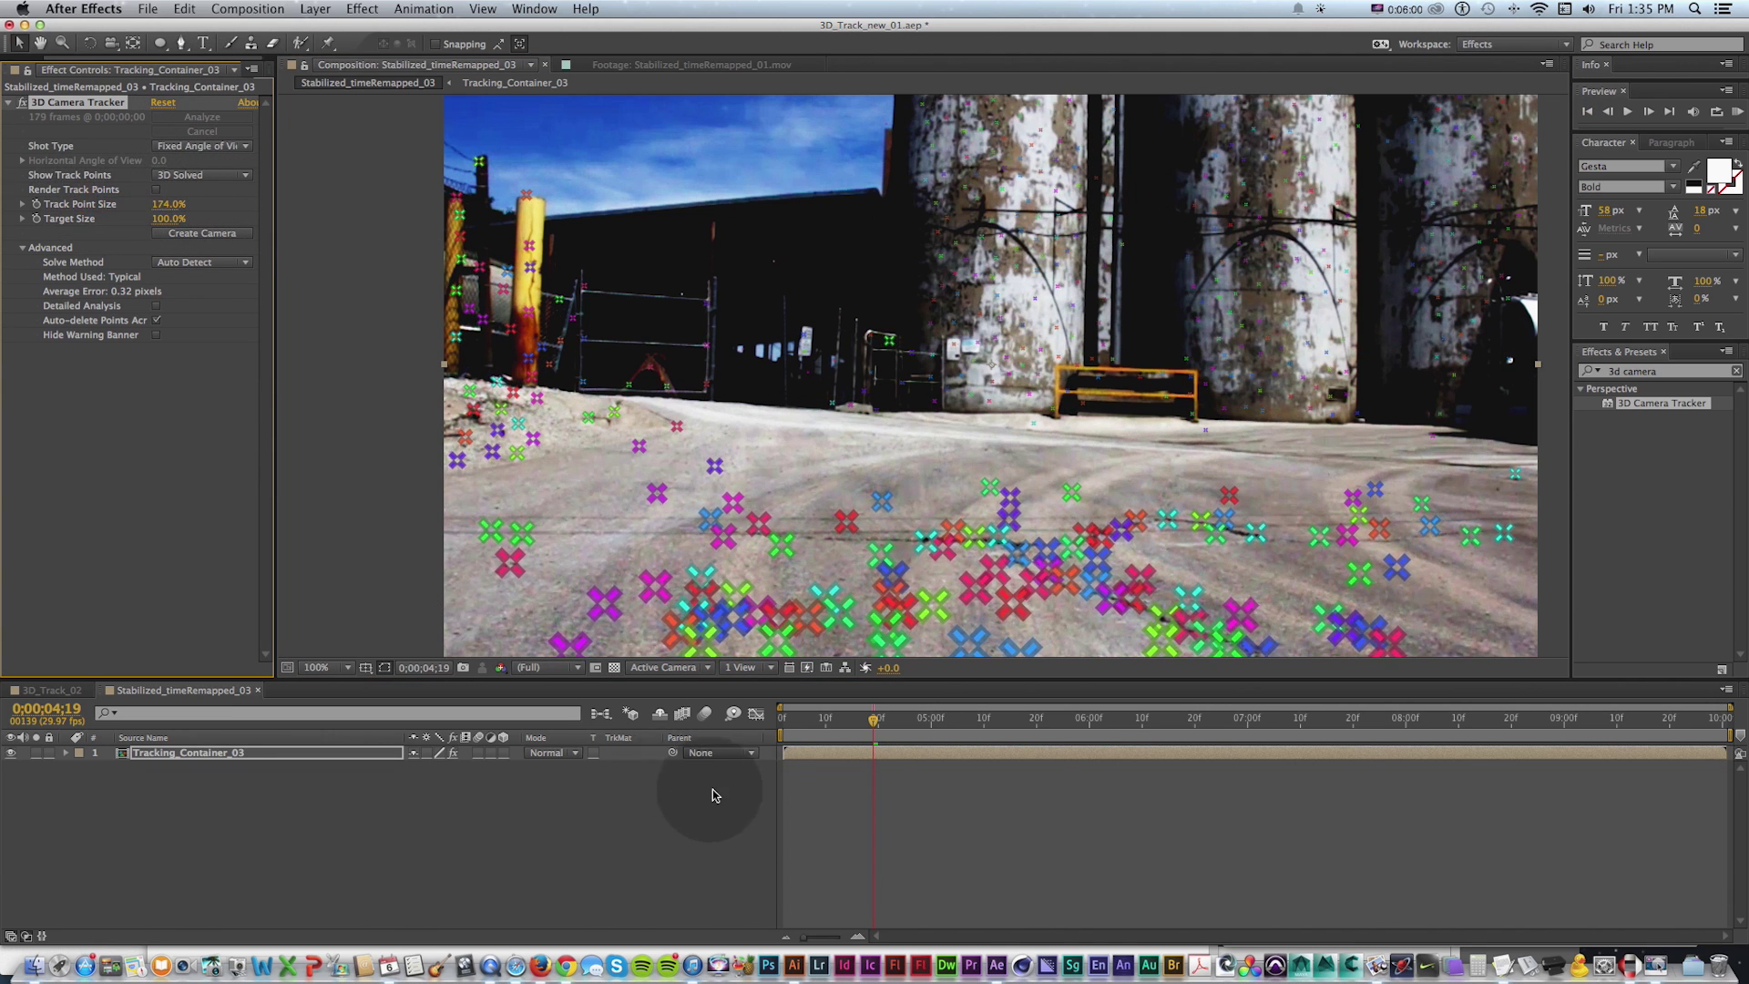
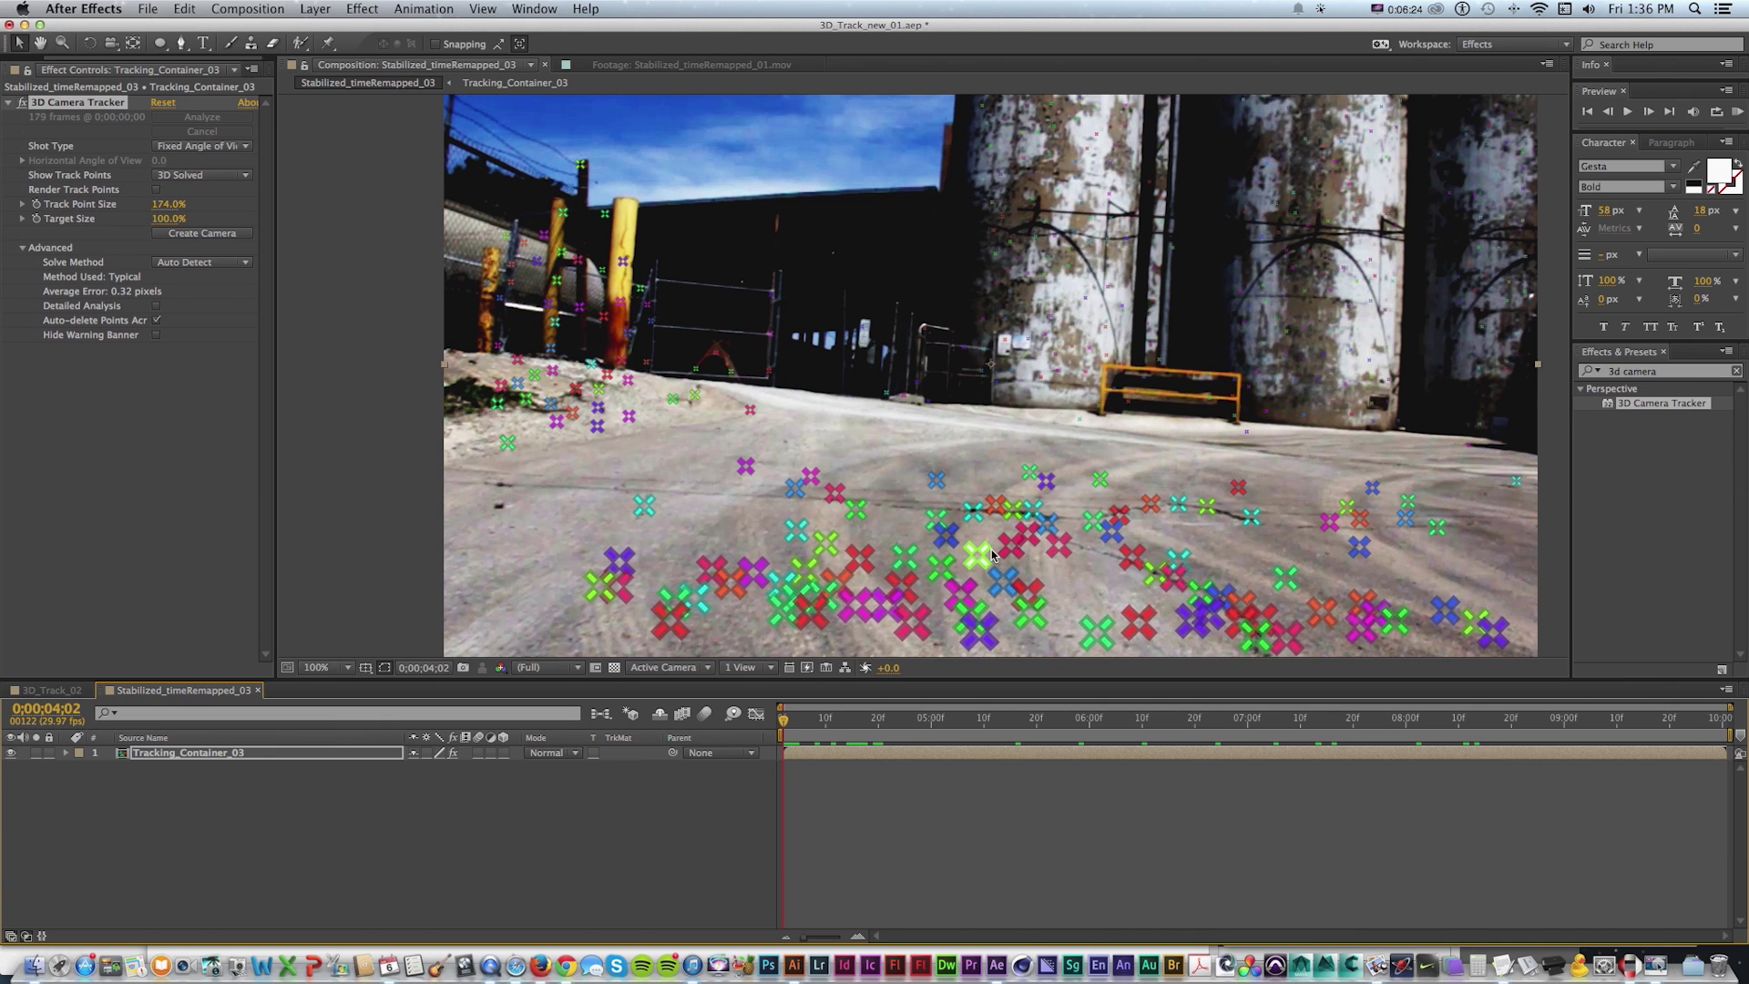
Set the ground plane and origin from the target lying flat on the pavement at 0;00;04;02
{"action": "left_click_drag", "start_coordinate": [795, 722], "coordinate": [820, 720]}
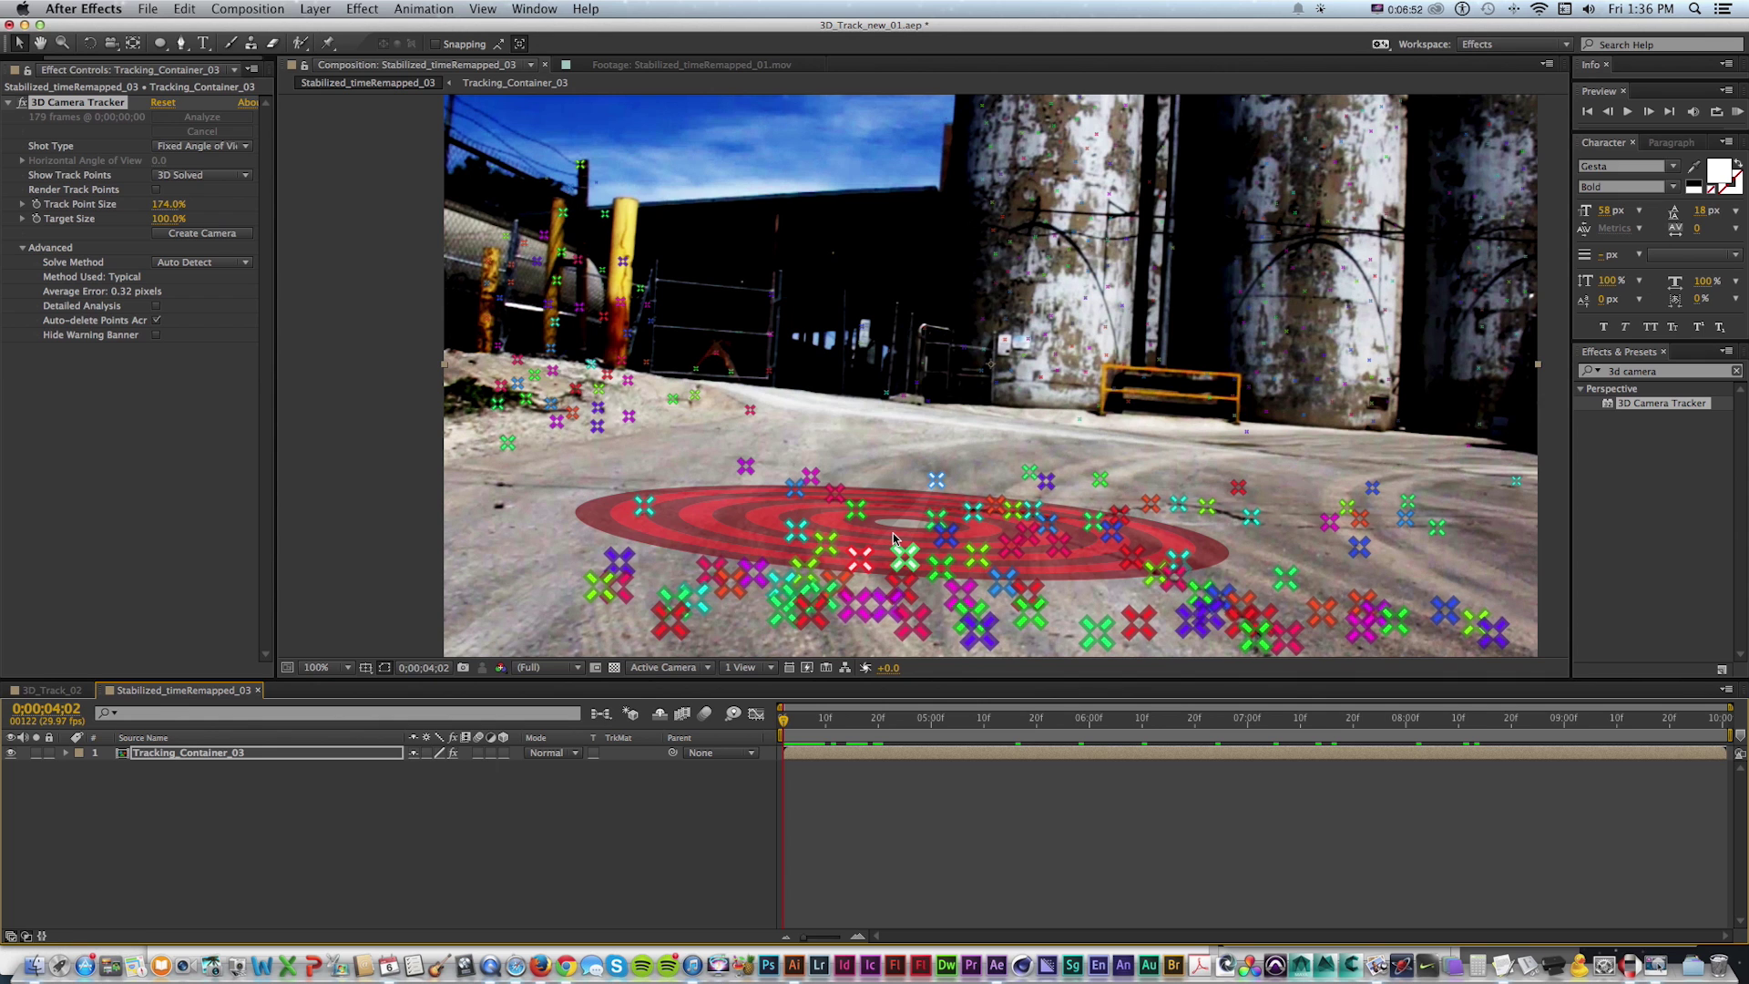
{"action": "right_click", "coordinate": [894, 539]}
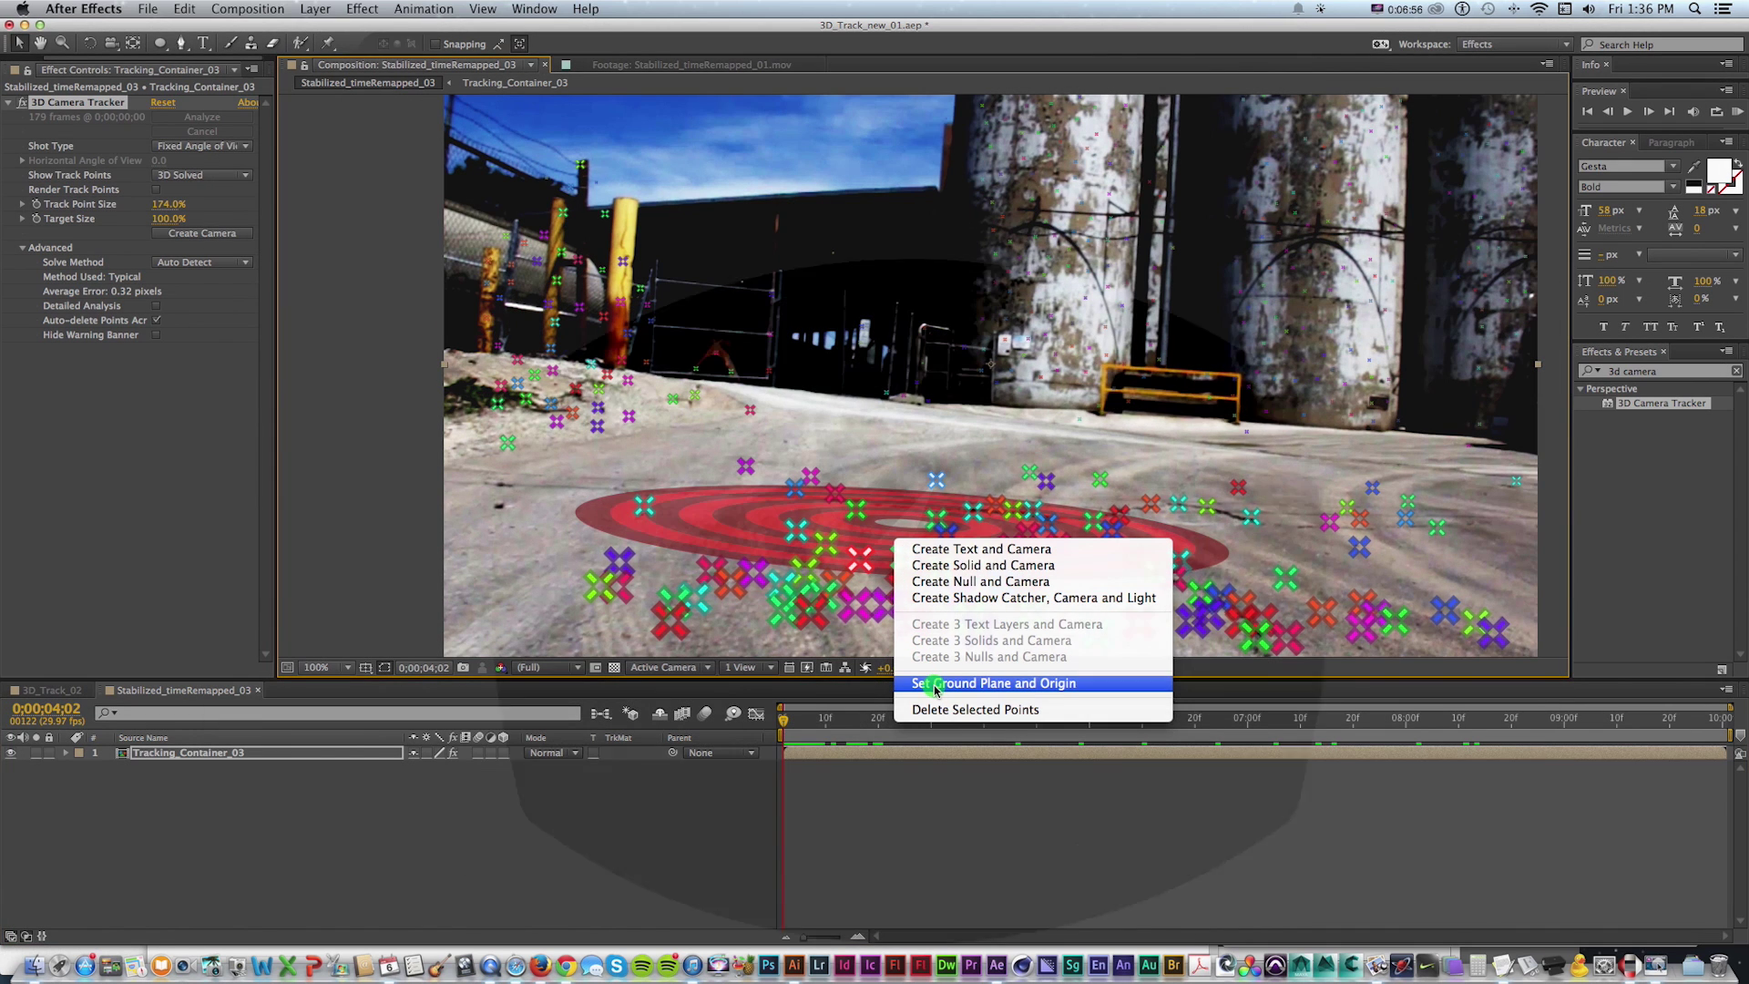
{"action": "left_click", "coordinate": [935, 689]}
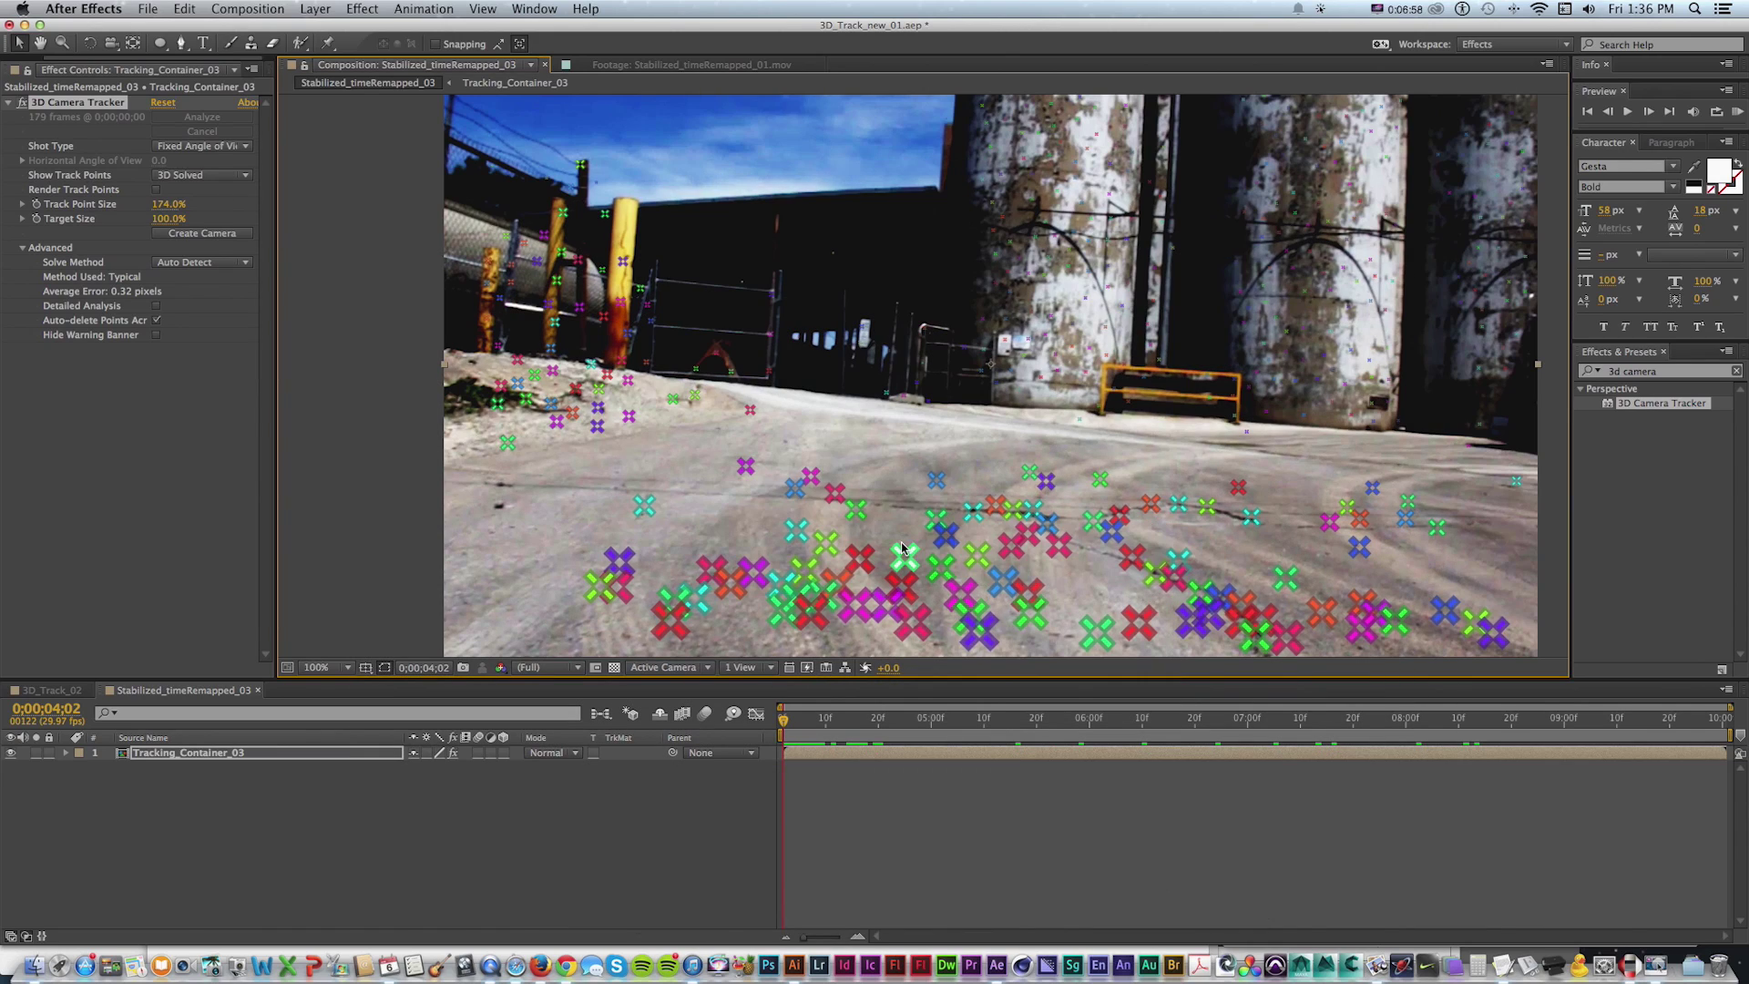
Select six track points across the pavement and the silo and create 6 nulls and a camera from them
{"action": "left_click", "coordinate": [861, 560], "text": "shift"}
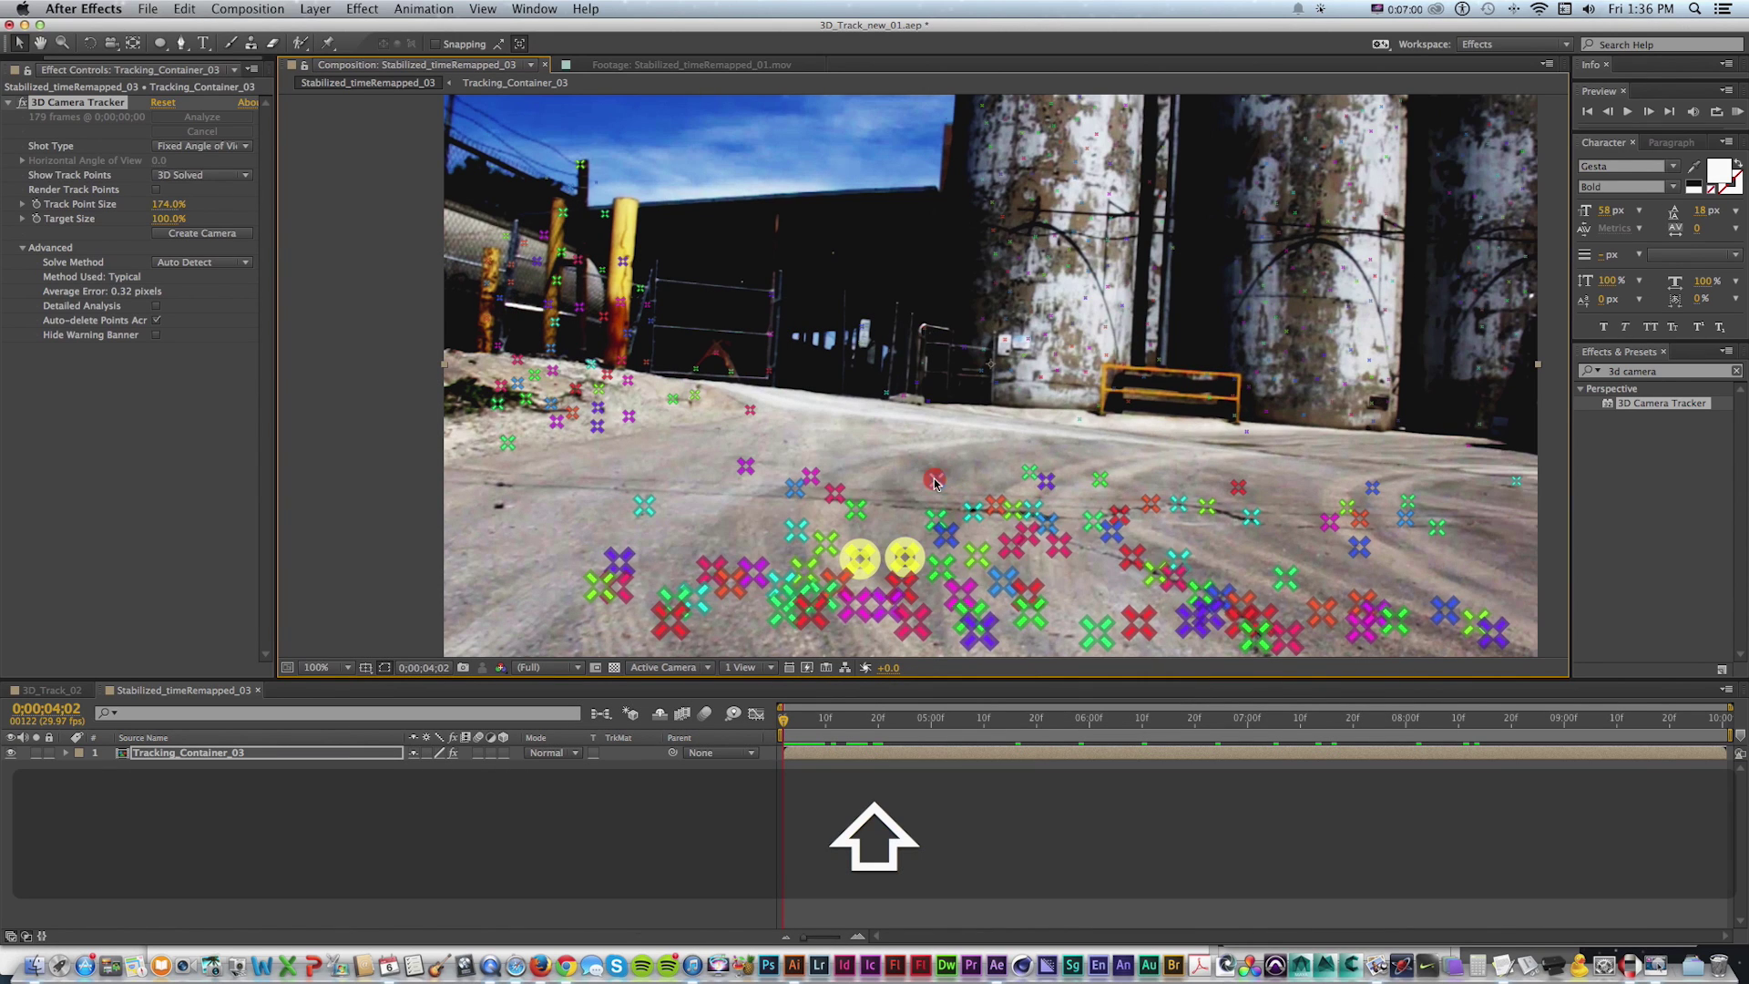
{"action": "left_click", "coordinate": [935, 480], "text": "shift"}
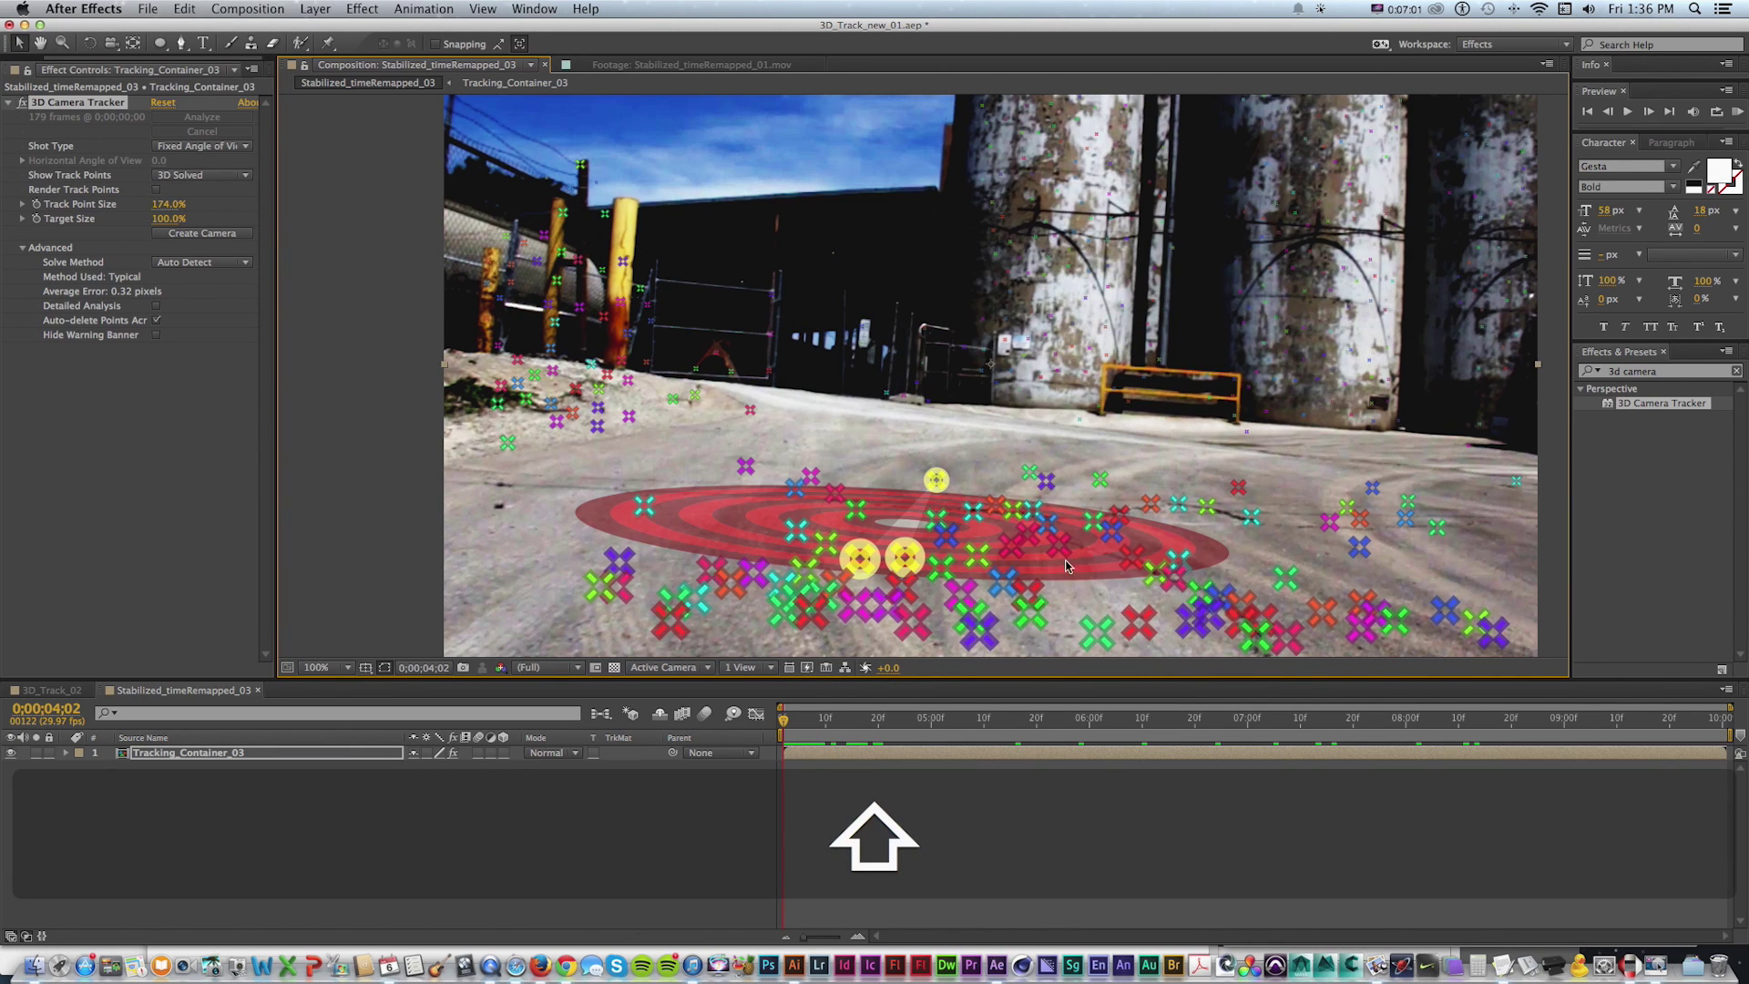
{"action": "left_click", "coordinate": [1089, 522], "text": "shift"}
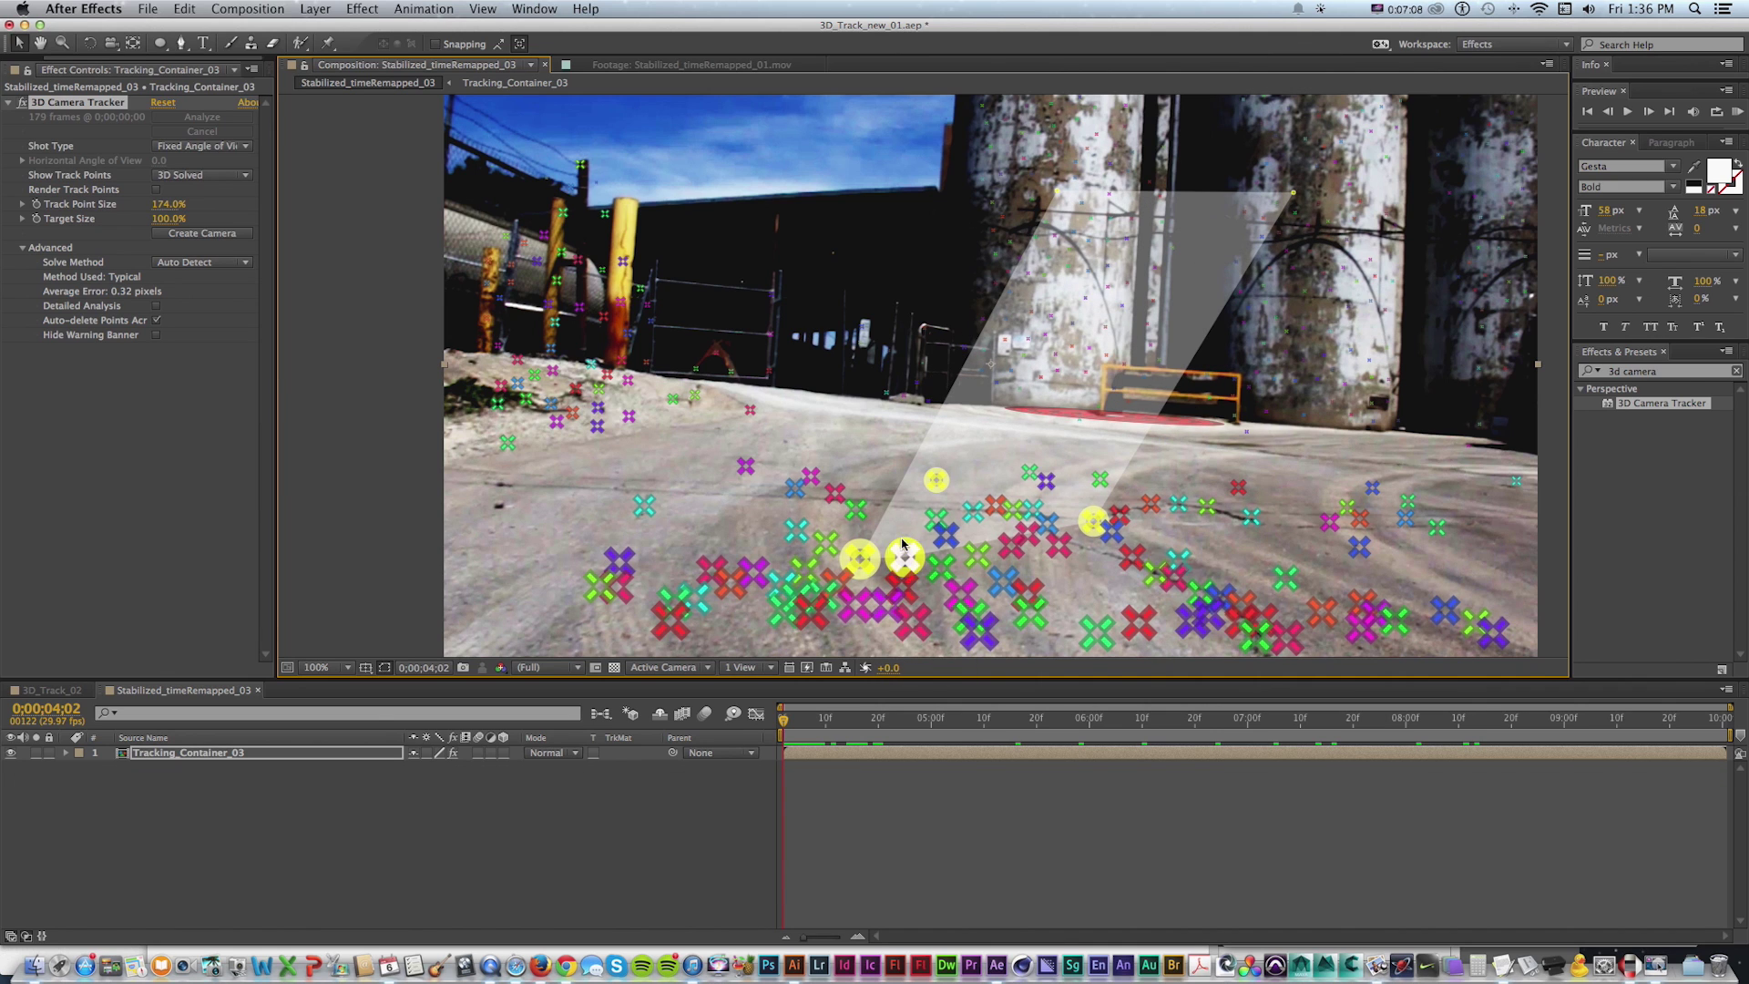
{"action": "right_click", "coordinate": [861, 561]}
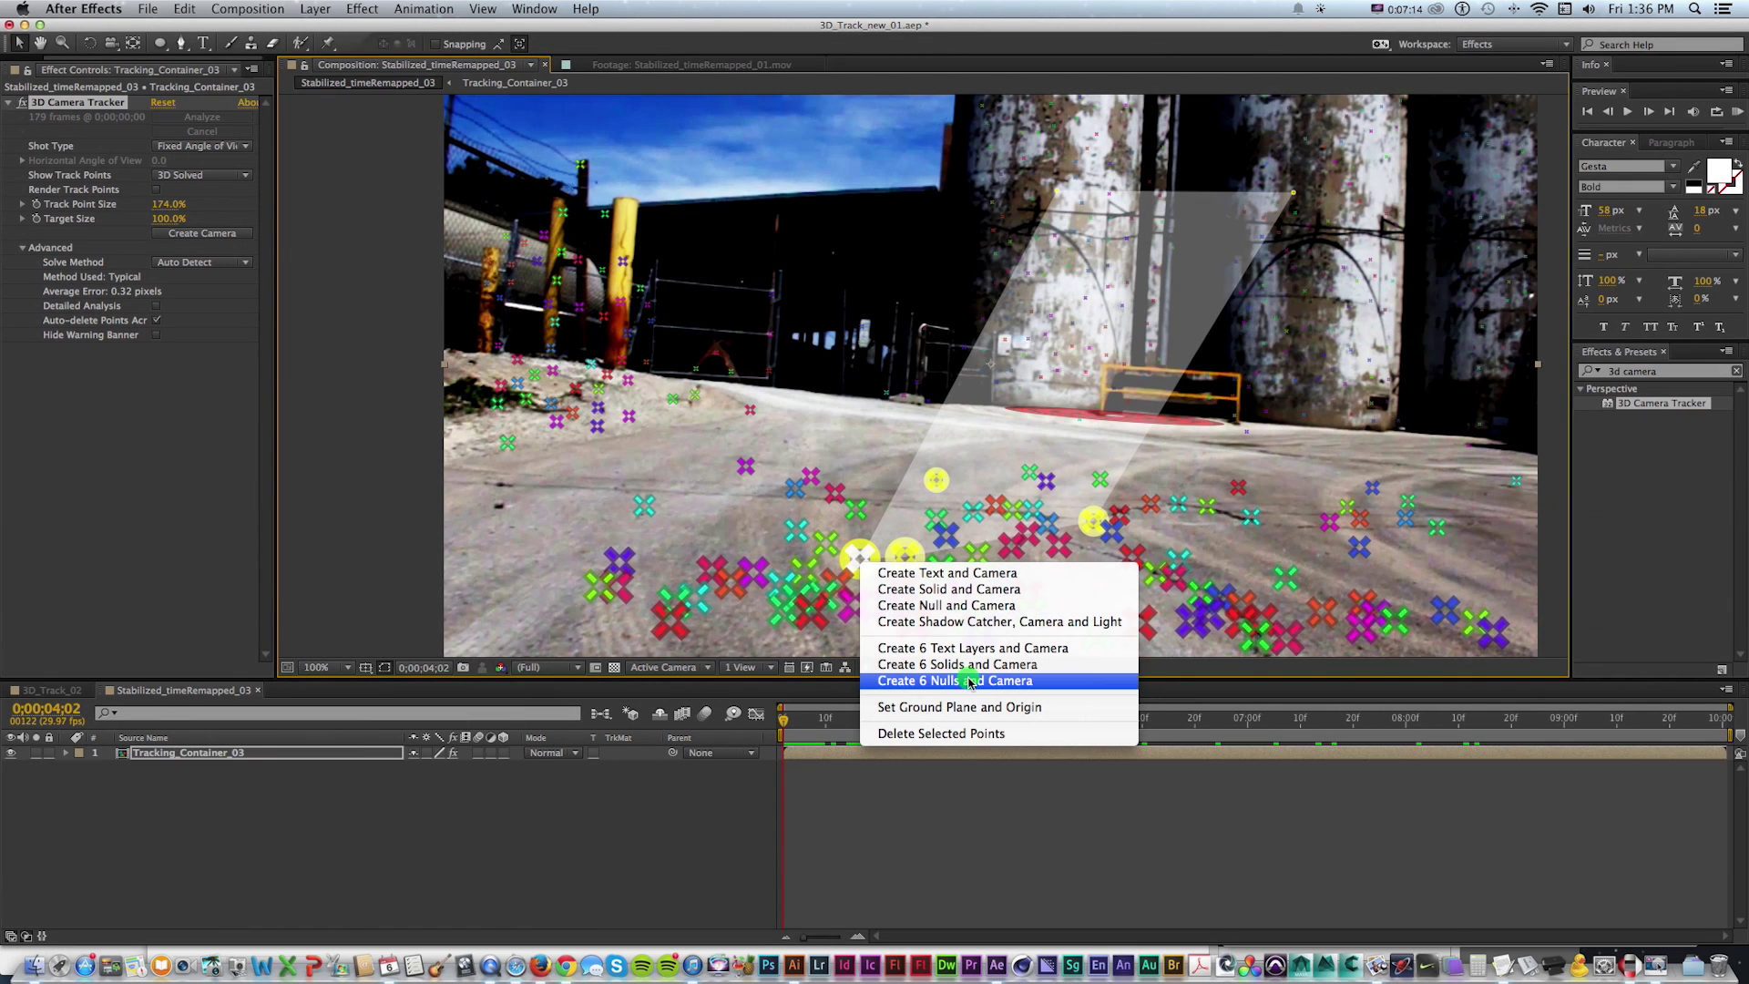
{"action": "left_click", "coordinate": [970, 681]}
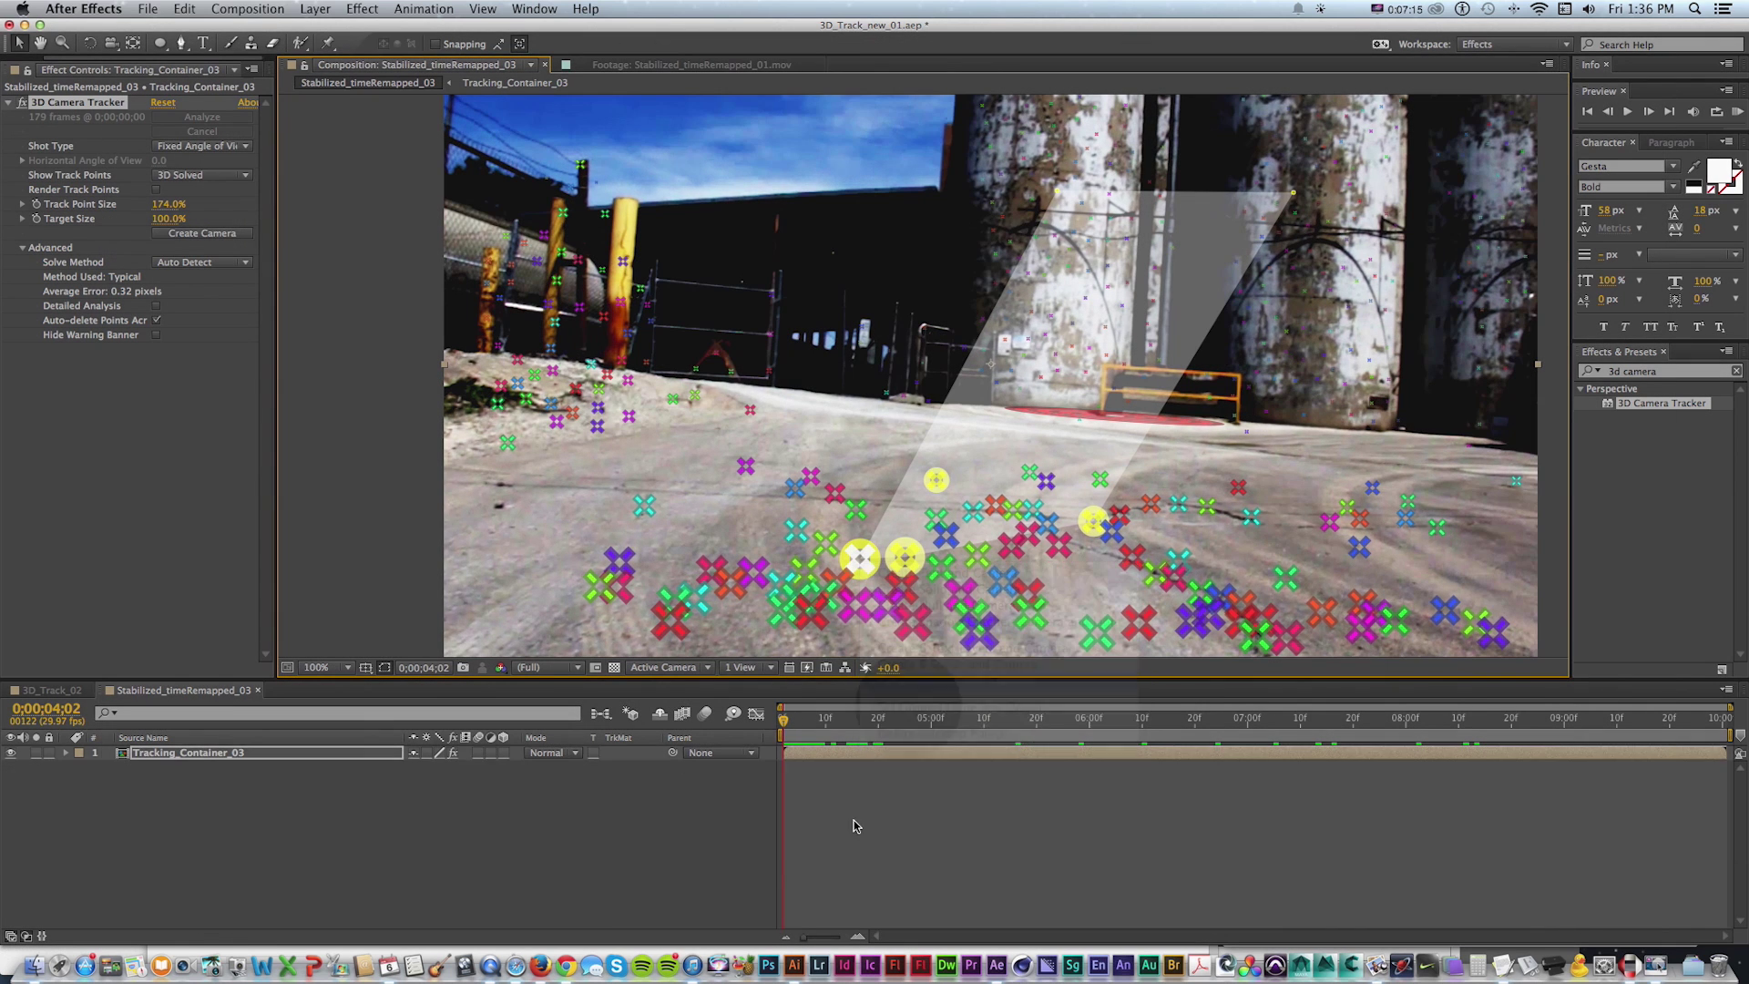
Switch the composition to the Top view to examine the layout of the nulls and tracker camera
{"action": "left_click", "coordinate": [741, 668]}
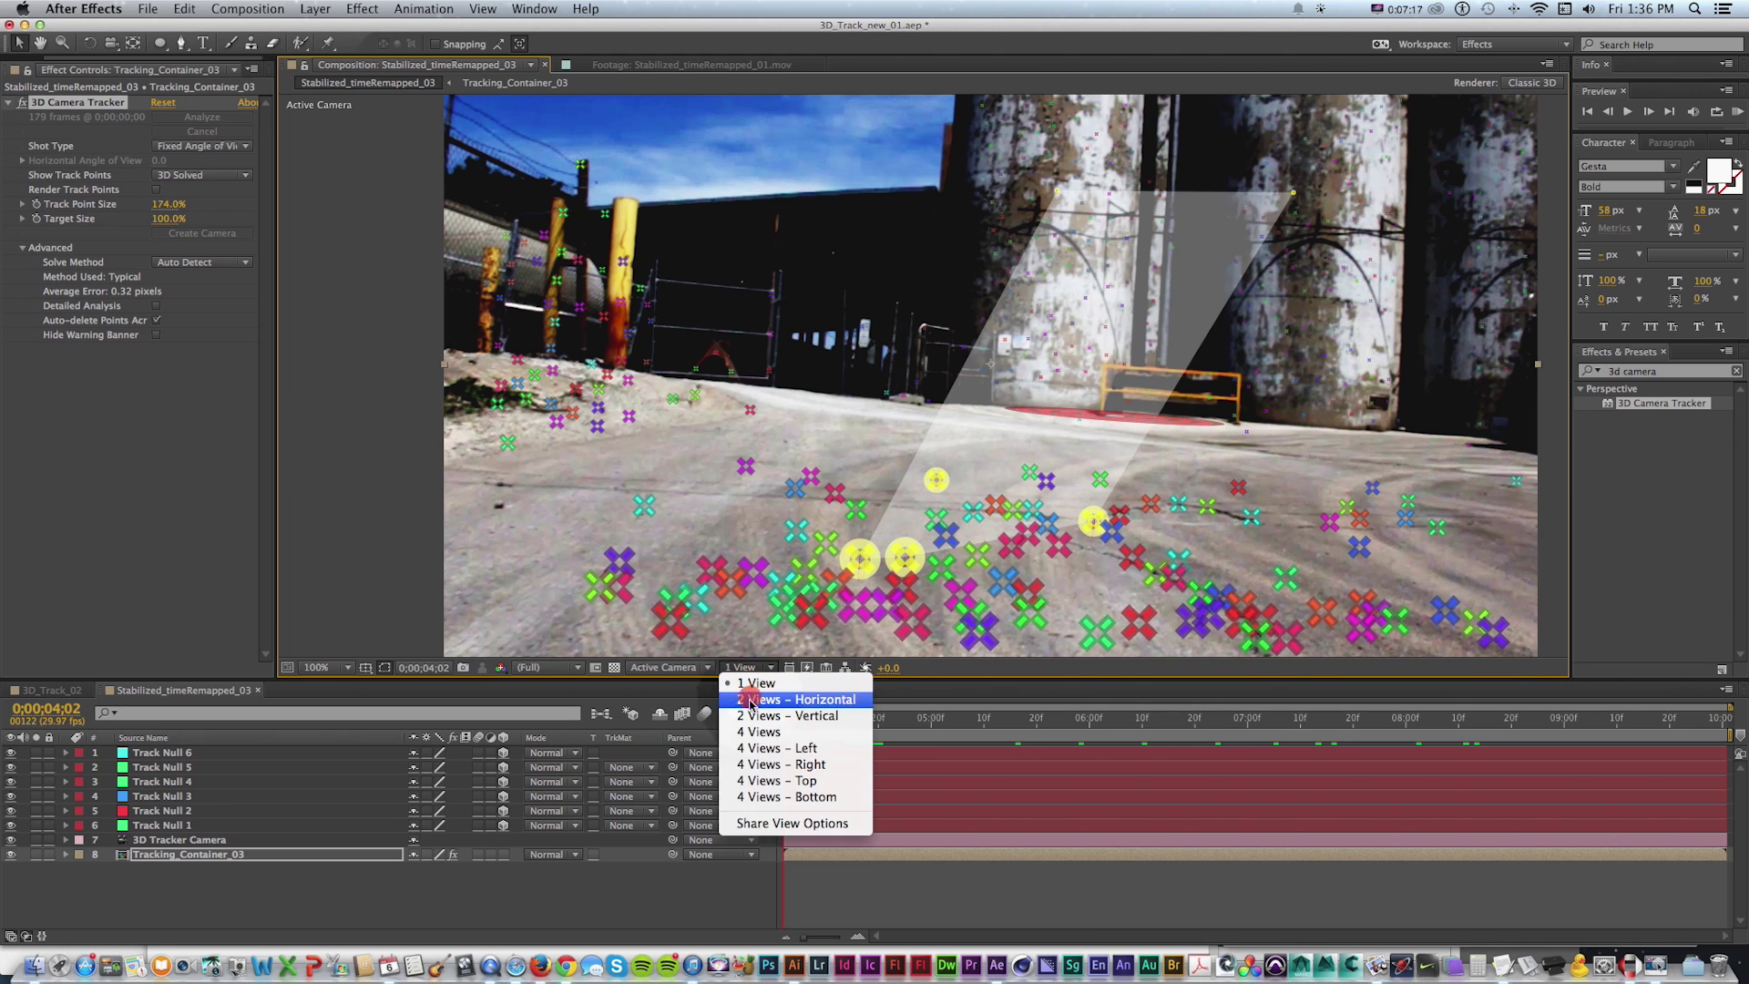
{"action": "left_click", "coordinate": [761, 779]}
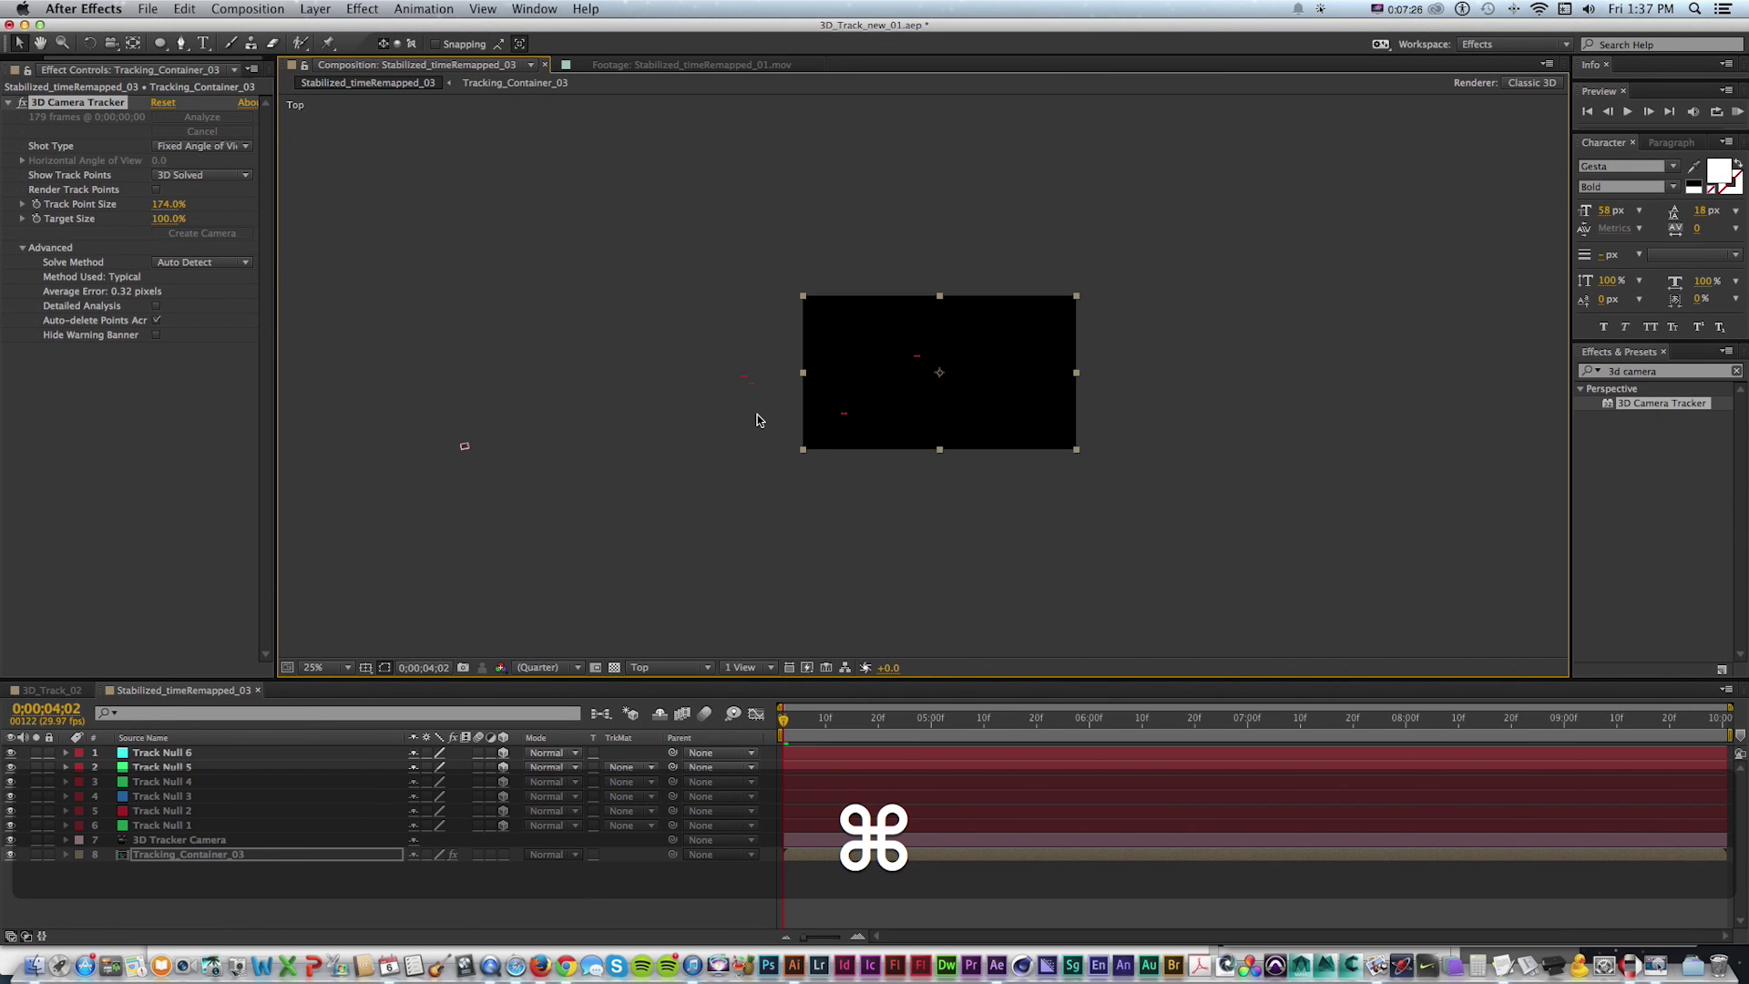
{"action": "key", "text": "z"}
{"action": "key", "text": "space"}
{"action": "left_click_drag", "start_coordinate": [761, 410], "coordinate": [831, 412]}
{"action": "key", "text": "v"}
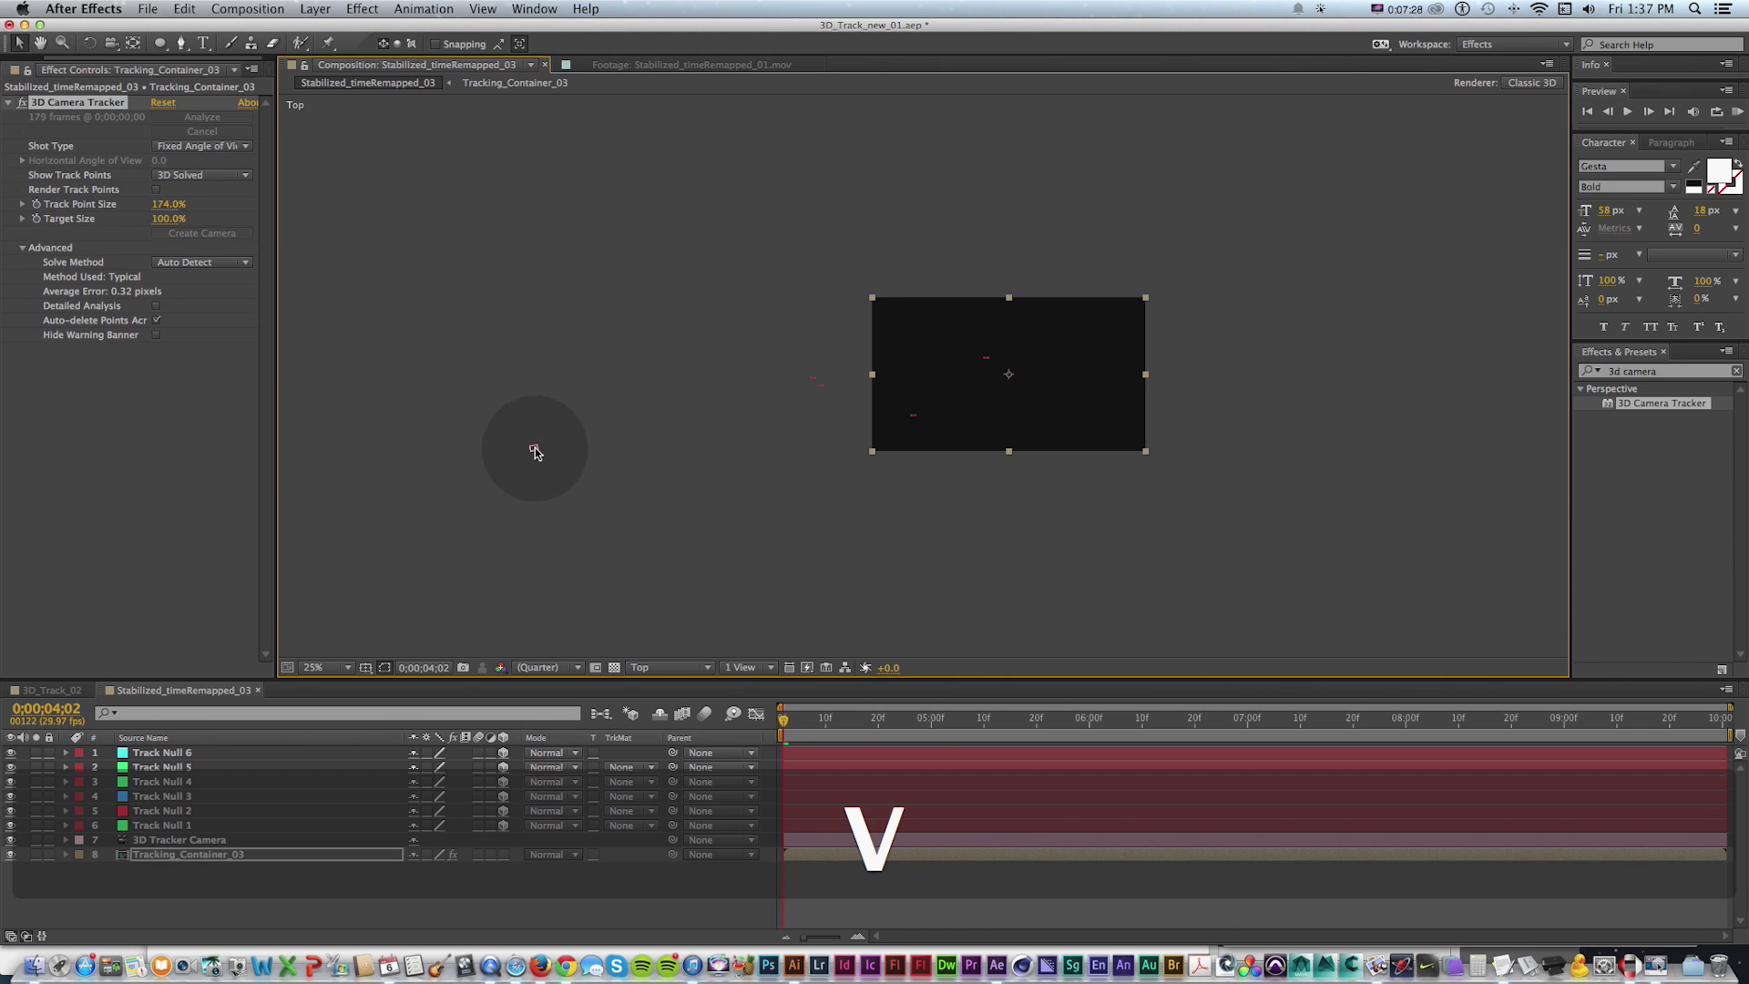
Select the 3D Tracker Camera and scrub the timeline to examine its motion path from above
{"action": "left_click", "coordinate": [534, 452]}
{"action": "left_click_drag", "start_coordinate": [786, 719], "coordinate": [967, 723]}
{"action": "key", "text": "z"}
{"action": "left_click", "coordinate": [873, 401]}
{"action": "key", "text": "space"}
{"action": "left_click_drag", "start_coordinate": [941, 352], "coordinate": [906, 430]}
{"action": "key", "text": "v"}
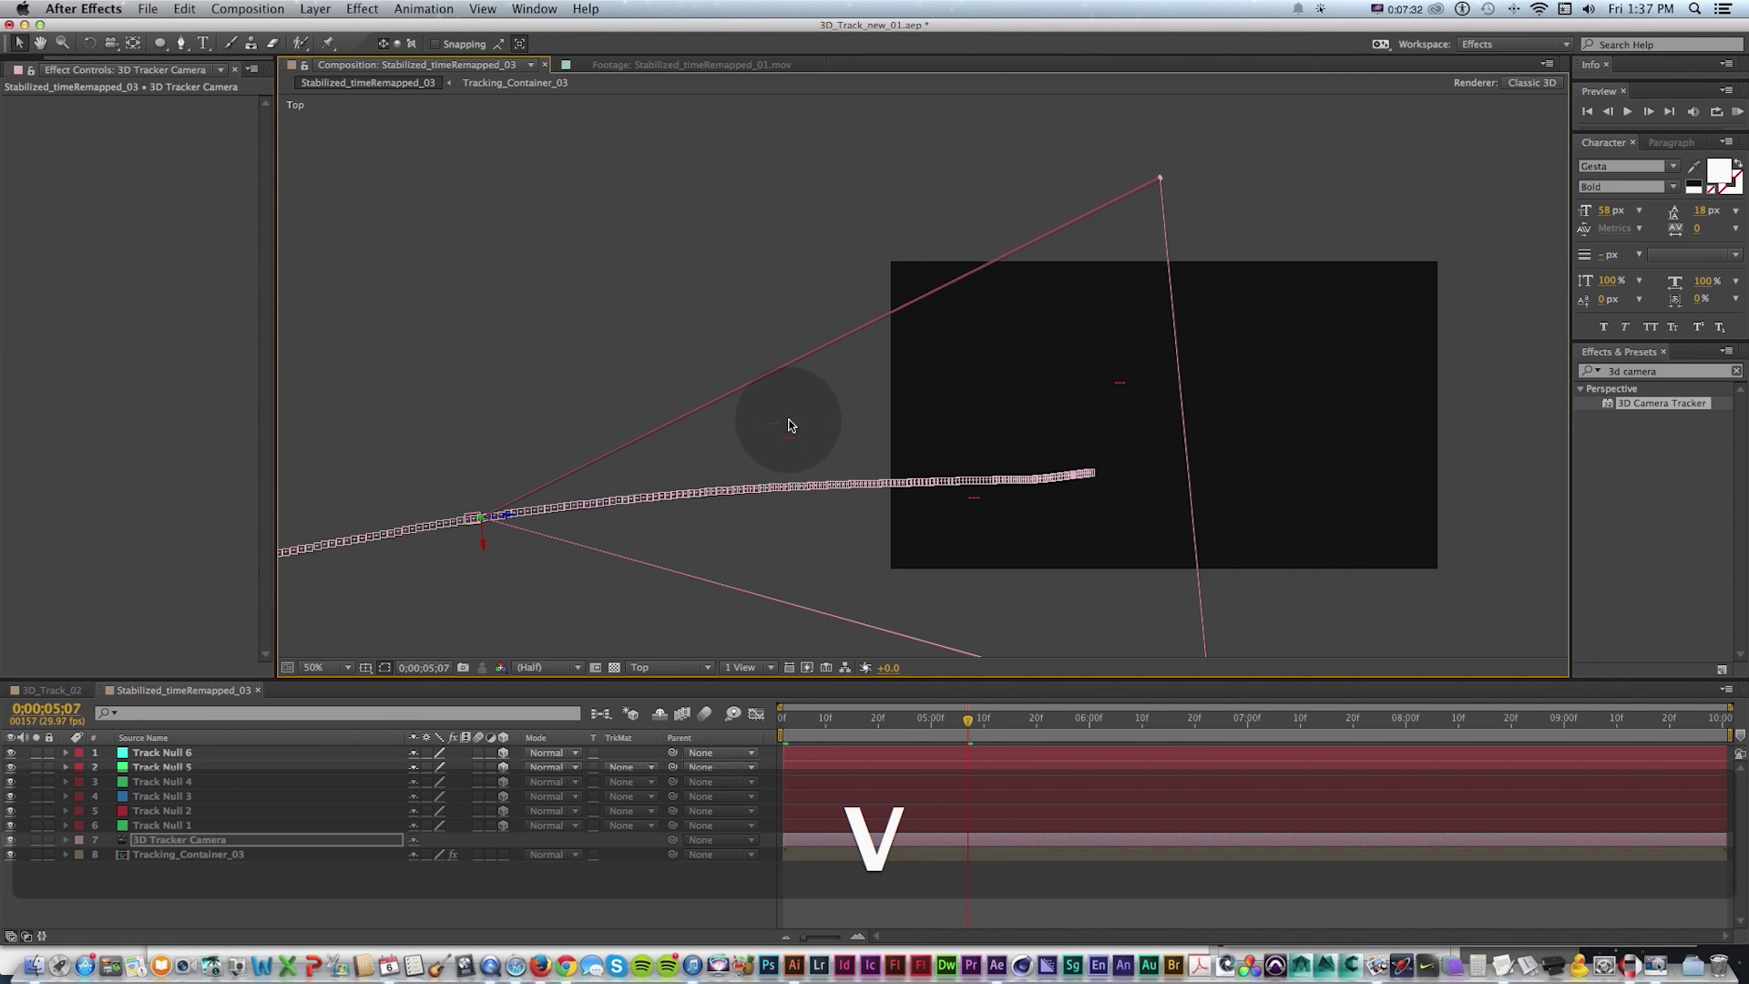
{"action": "left_click_drag", "start_coordinate": [949, 726], "coordinate": [650, 702]}
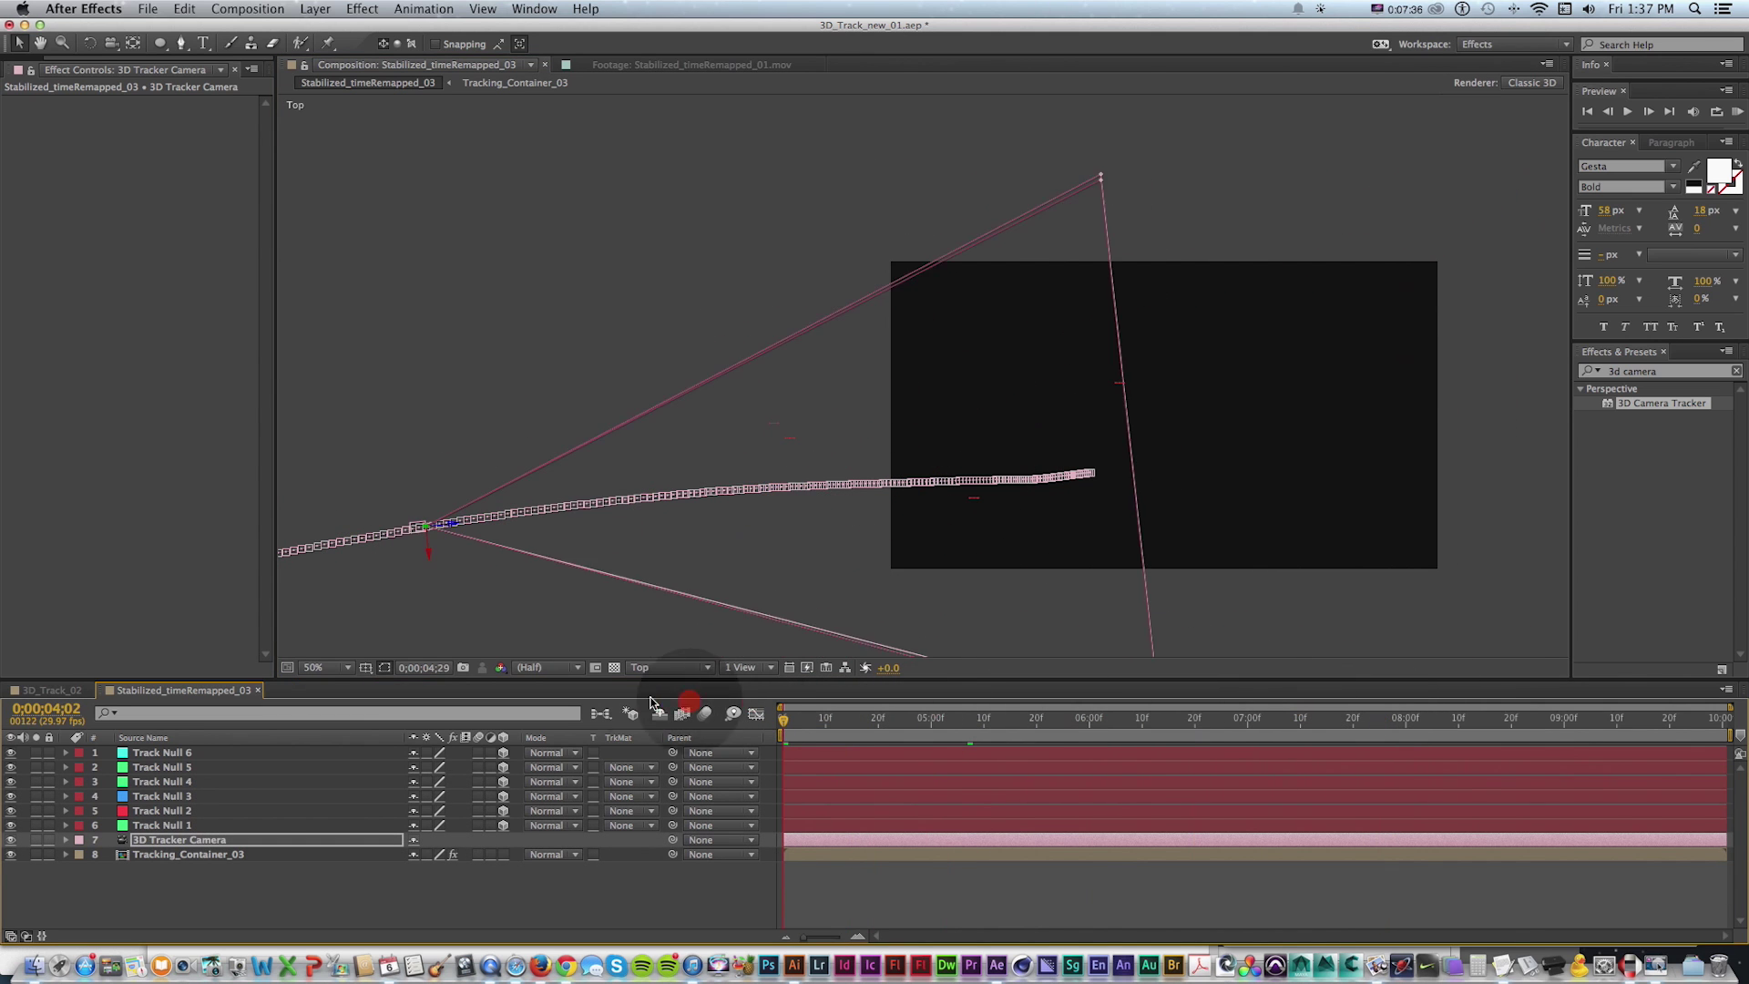
Return to the Active Camera view and check the track nulls against the Tracking_Container_03 footage
{"action": "left_click", "coordinate": [670, 667]}
{"action": "left_click", "coordinate": [660, 680]}
{"action": "left_click_drag", "start_coordinate": [918, 590], "coordinate": [700, 586]}
{"action": "key", "text": "v"}
{"action": "key", "text": "space"}
{"action": "key", "text": "ctrl"}
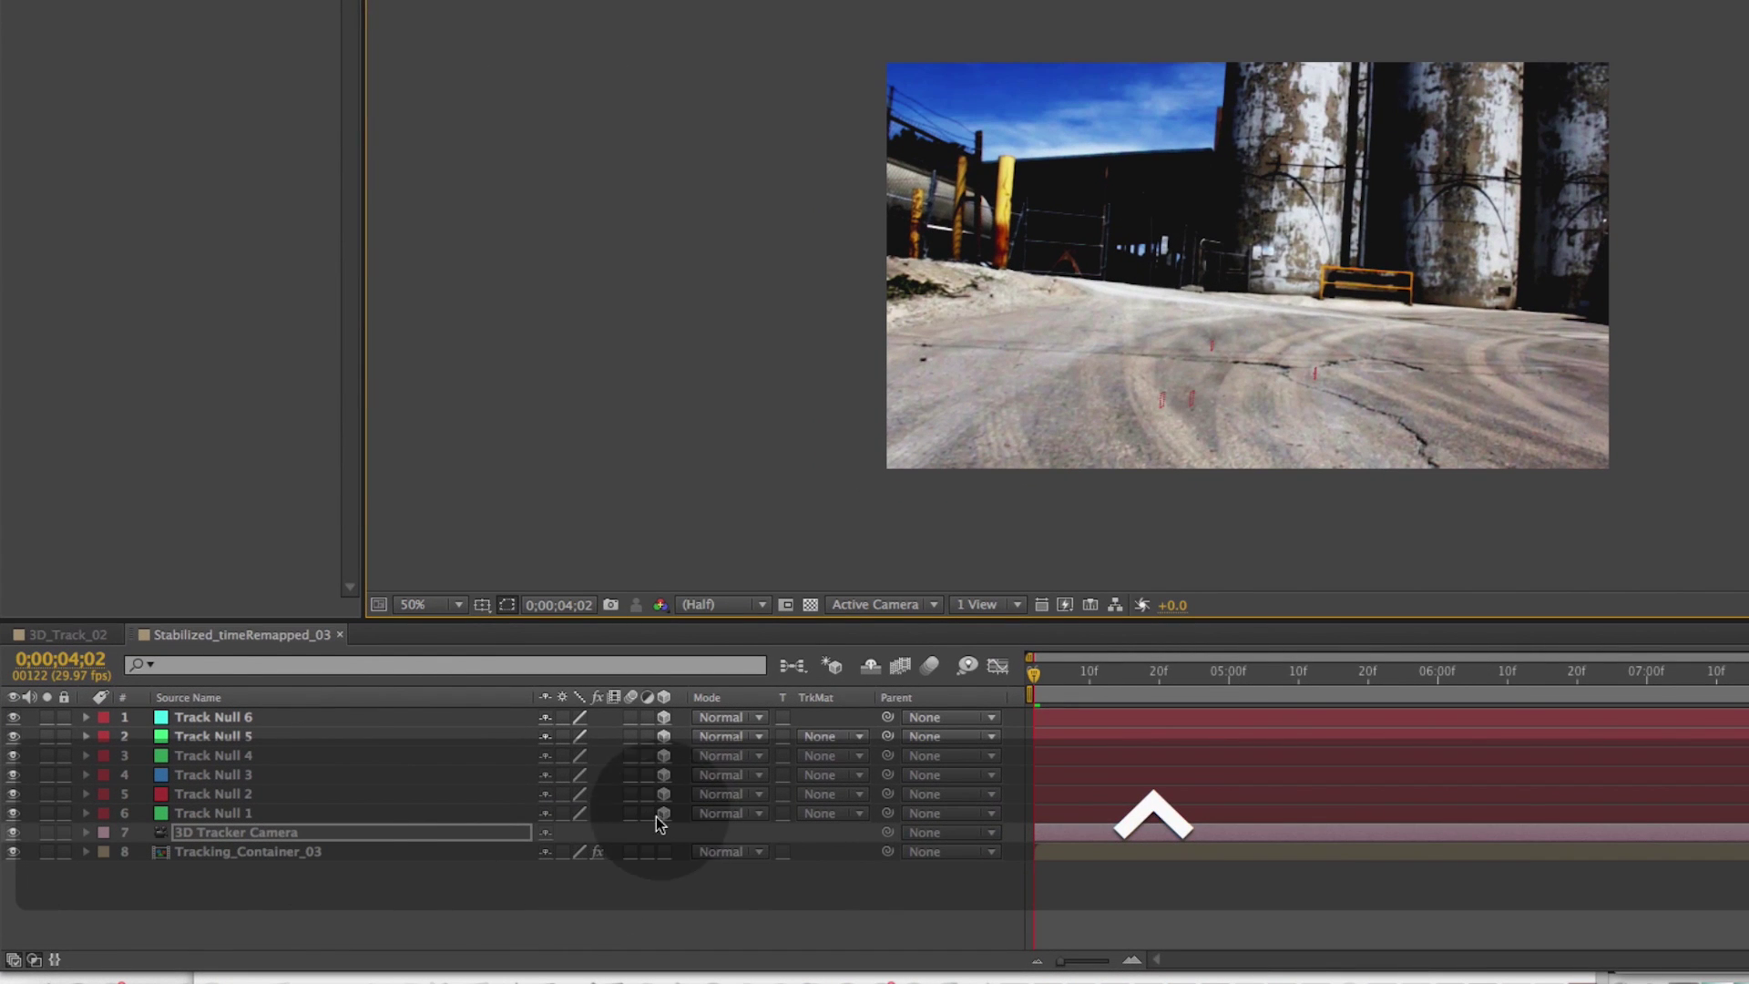
{"action": "left_click", "coordinate": [656, 816], "text": "ctrl"}
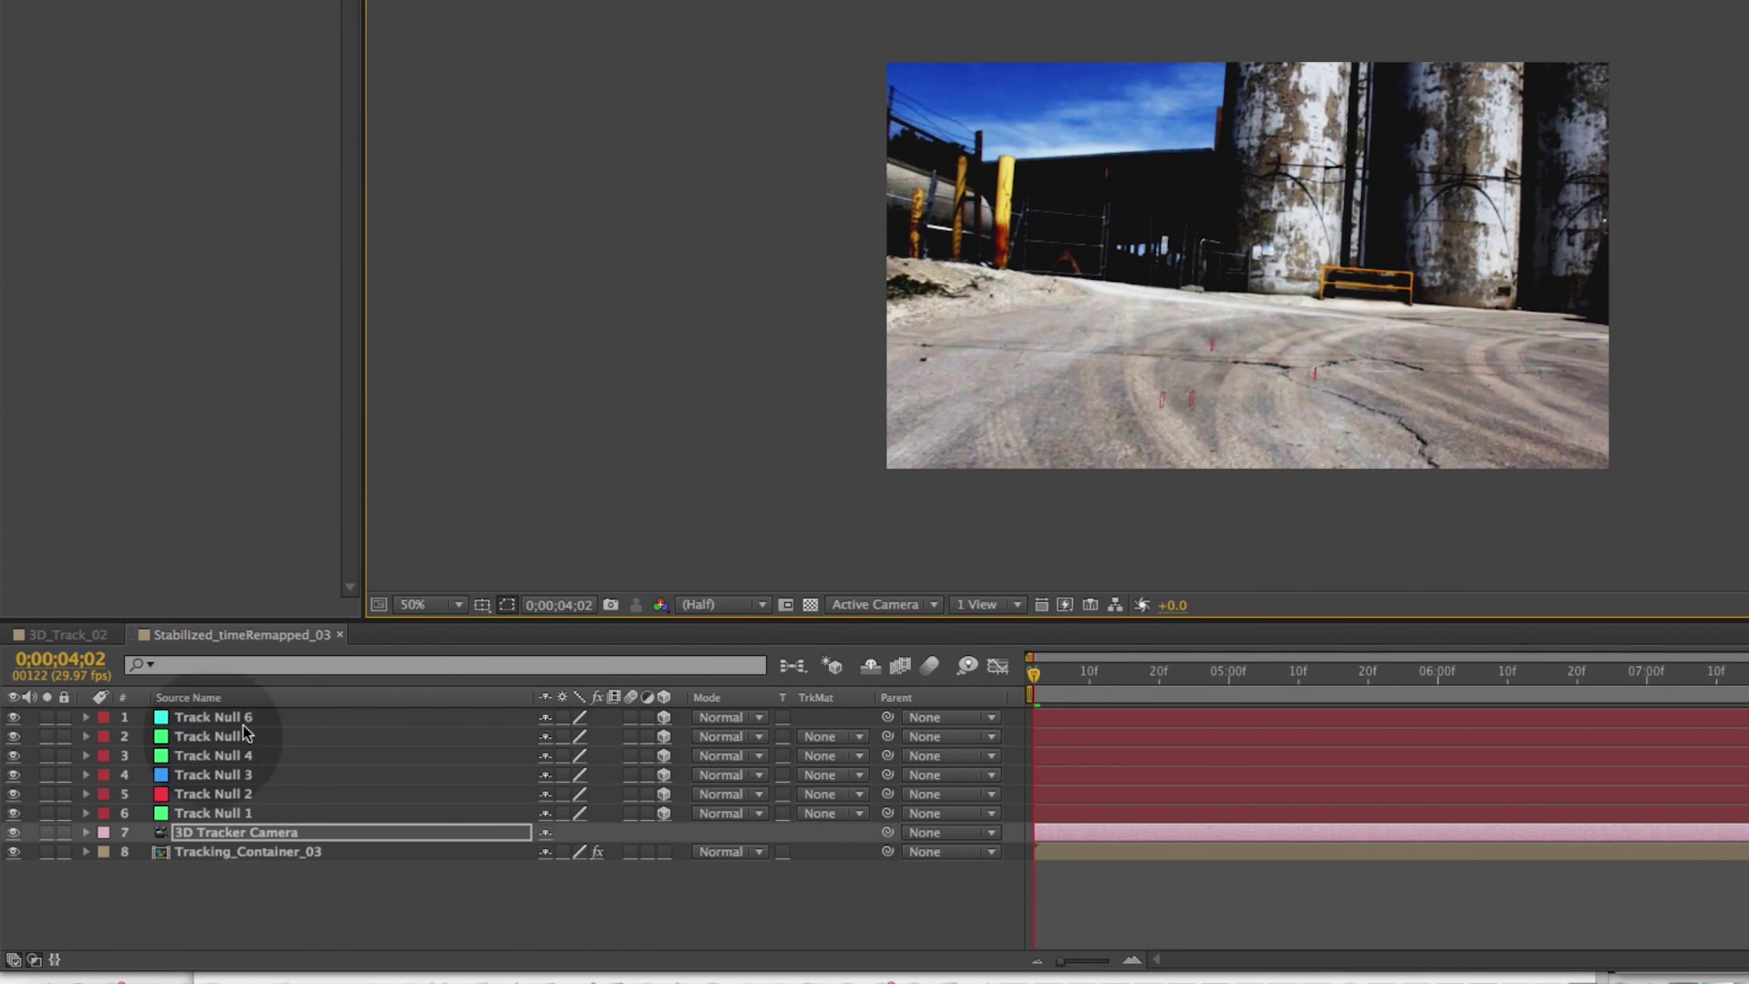
{"action": "left_click", "coordinate": [256, 853]}
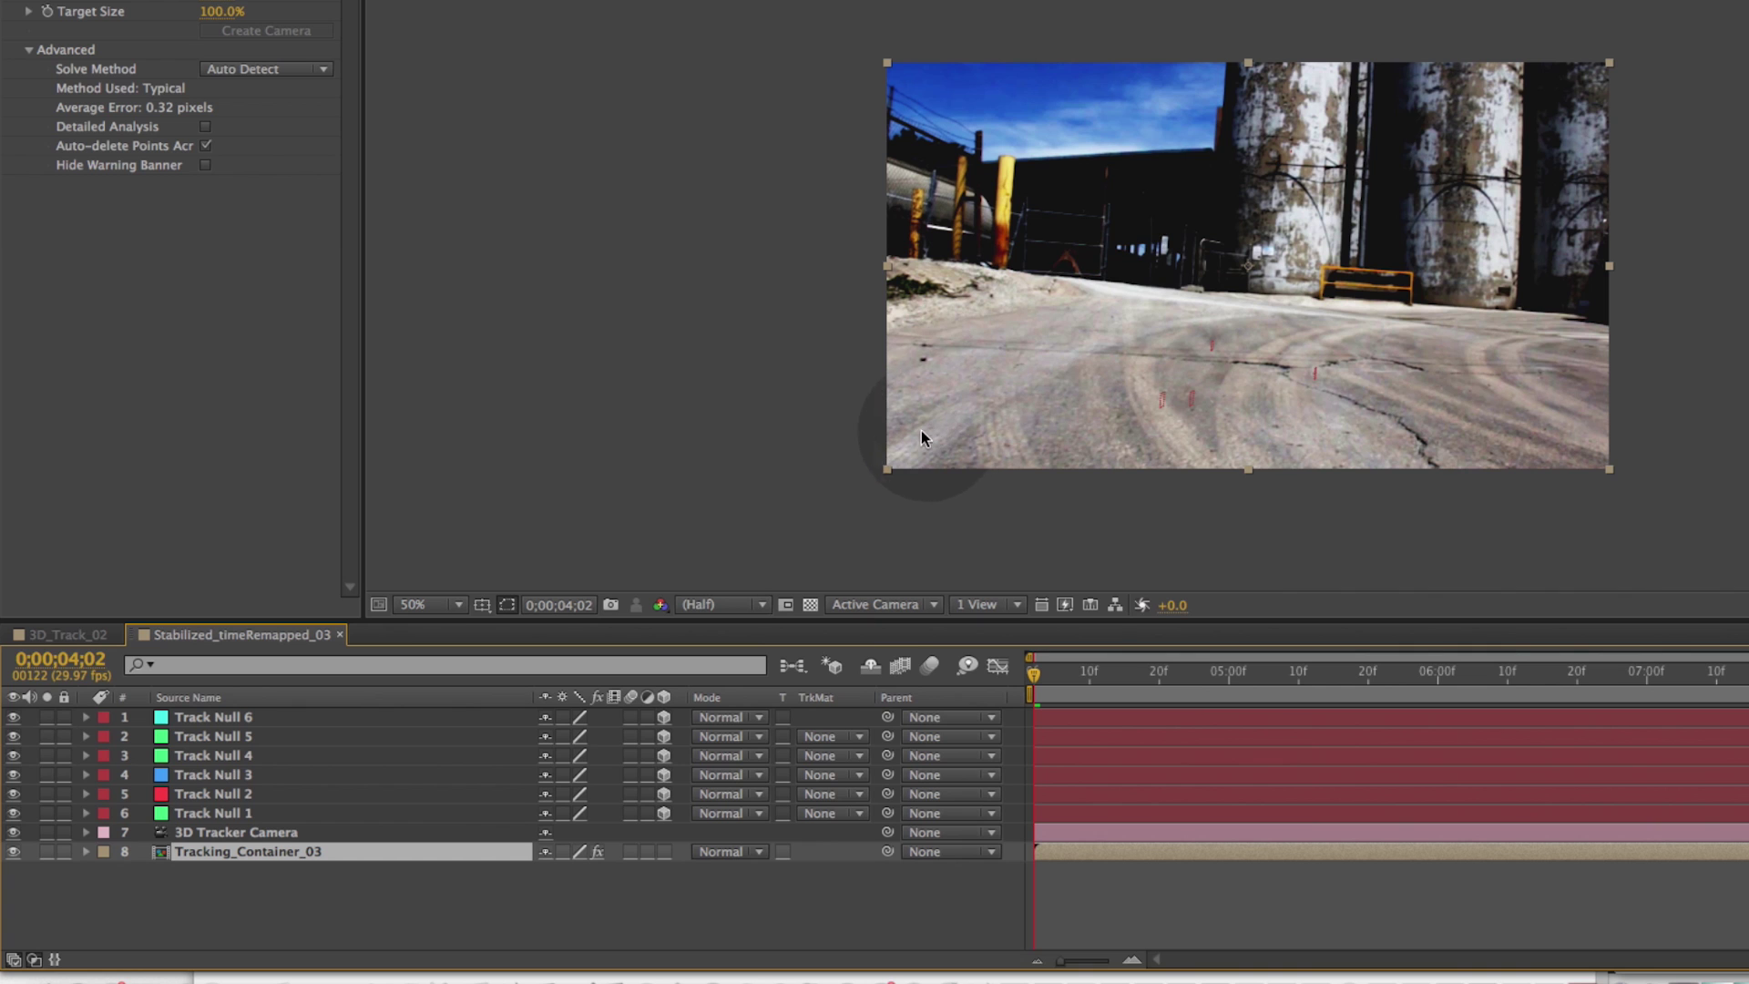
{"action": "key", "text": "ctrl"}
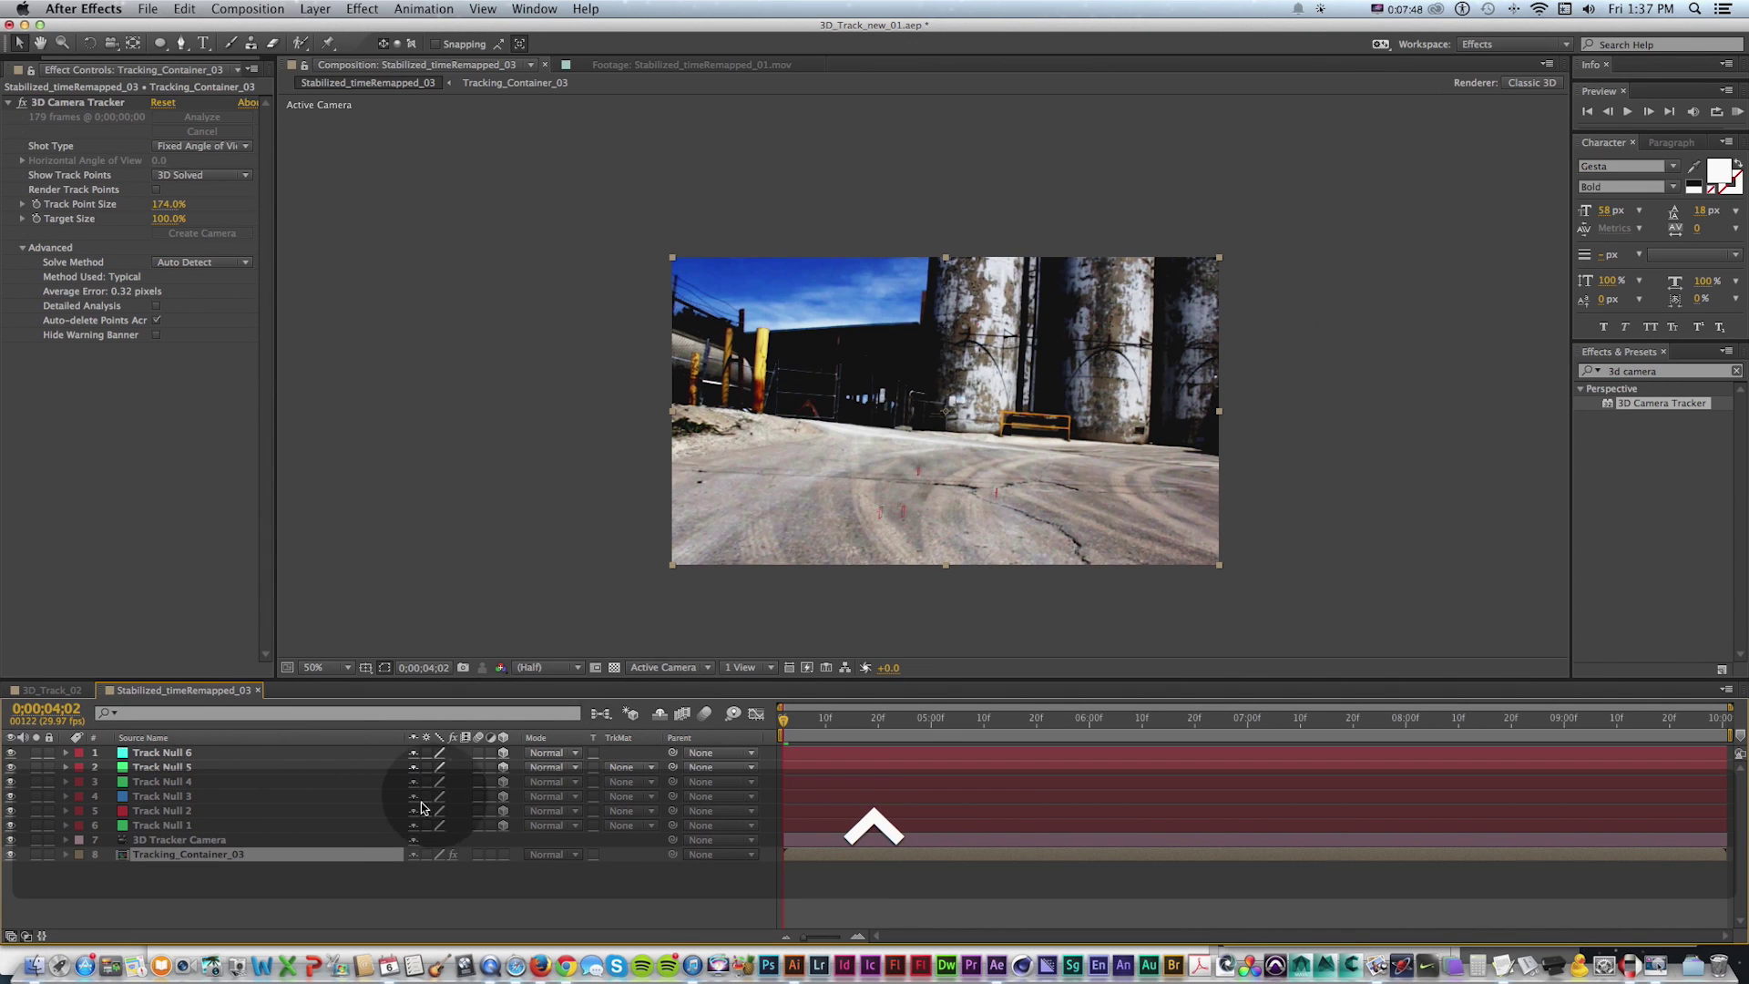
{"action": "mouse_move", "coordinate": [785, 720]}
{"action": "left_mouse_down"}
{"action": "mouse_move", "coordinate": [956, 724]}
{"action": "mouse_move", "coordinate": [786, 722]}
{"action": "left_mouse_up"}
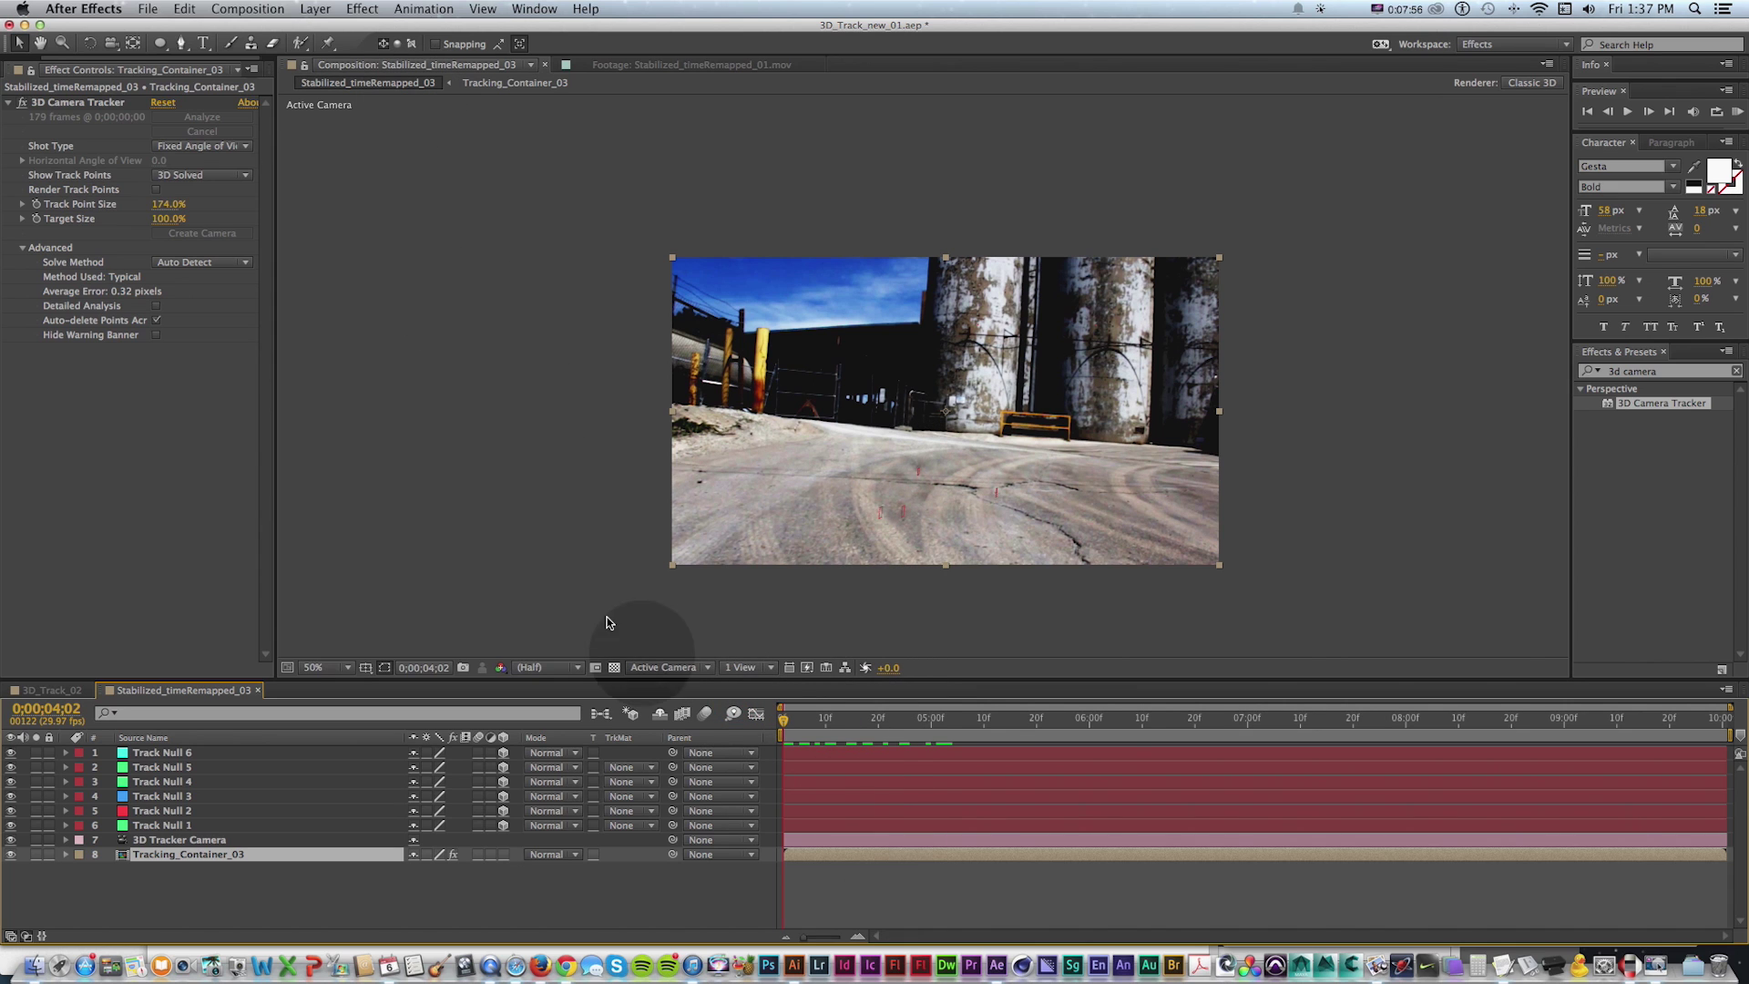
Add a 3D solid layer named "ground solid" at the top of the layer stack
{"action": "left_click_drag", "start_coordinate": [316, 9], "coordinate": [313, 36]}
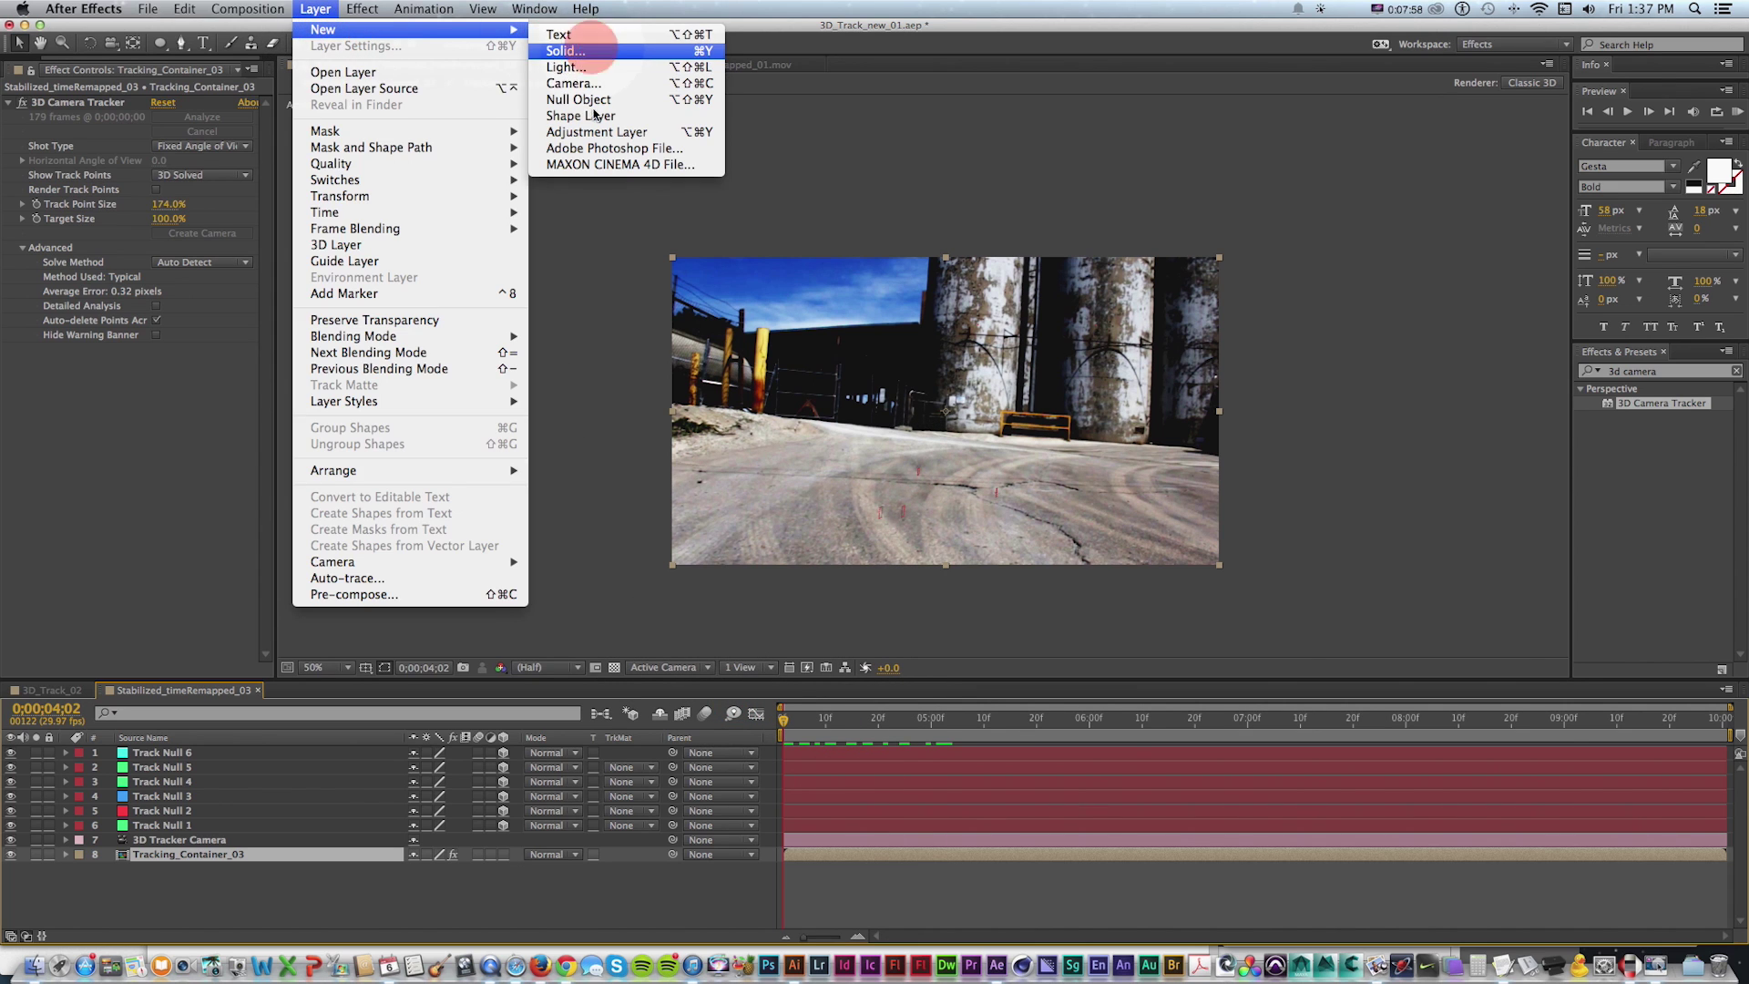
{"action": "left_click", "coordinate": [592, 52]}
{"action": "left_click_drag", "start_coordinate": [1315, 362], "coordinate": [526, 294]}
{"action": "key", "text": "BackSpace"}
{"action": "type", "text": "ground solid"}
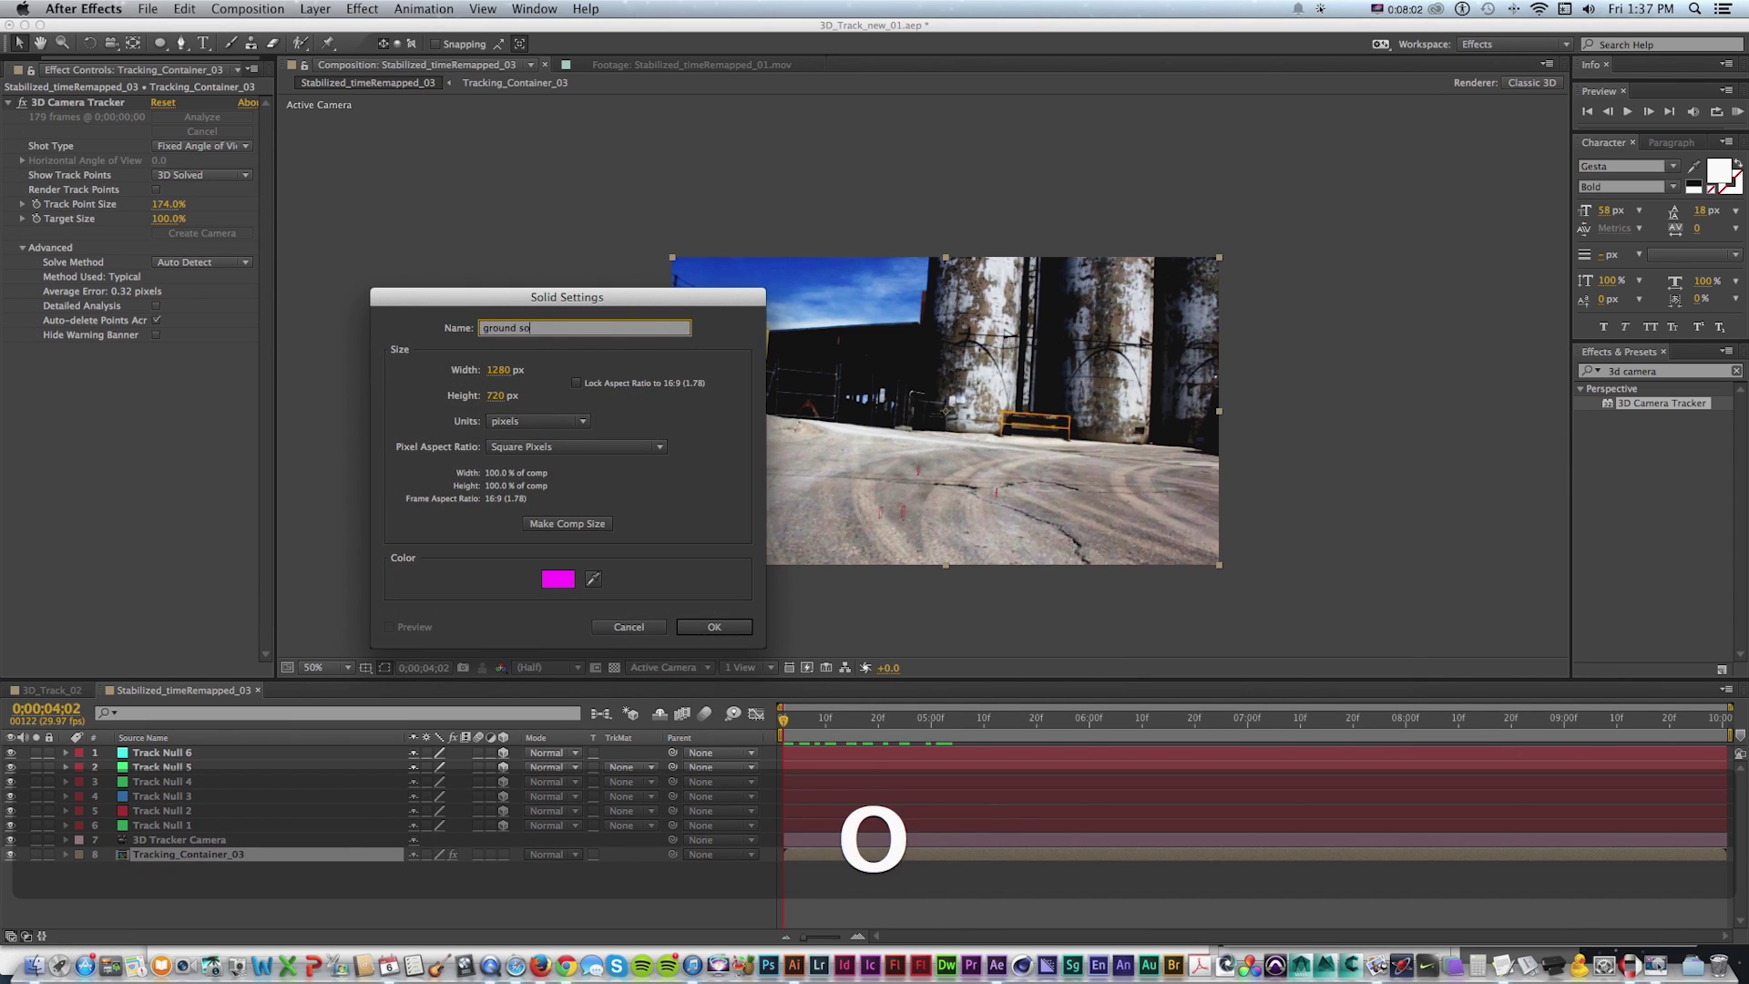
{"action": "key", "text": "Return"}
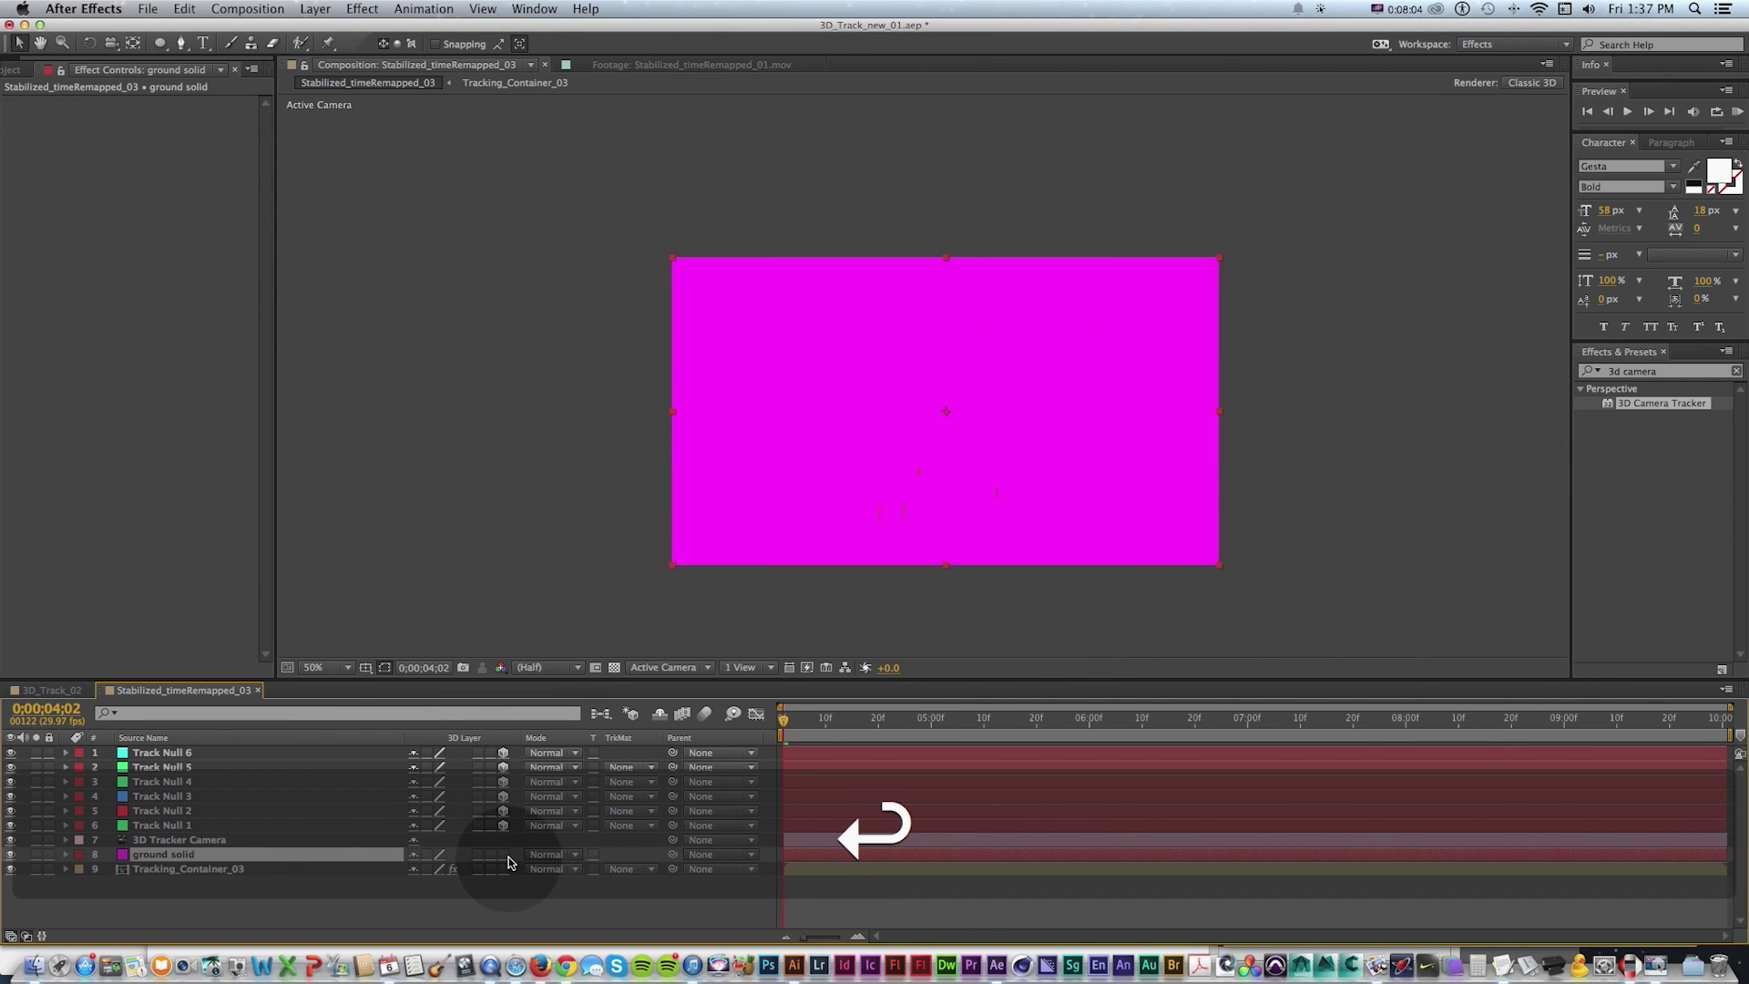
{"action": "left_click", "coordinate": [504, 855]}
{"action": "left_click_drag", "start_coordinate": [194, 857], "coordinate": [180, 752]}
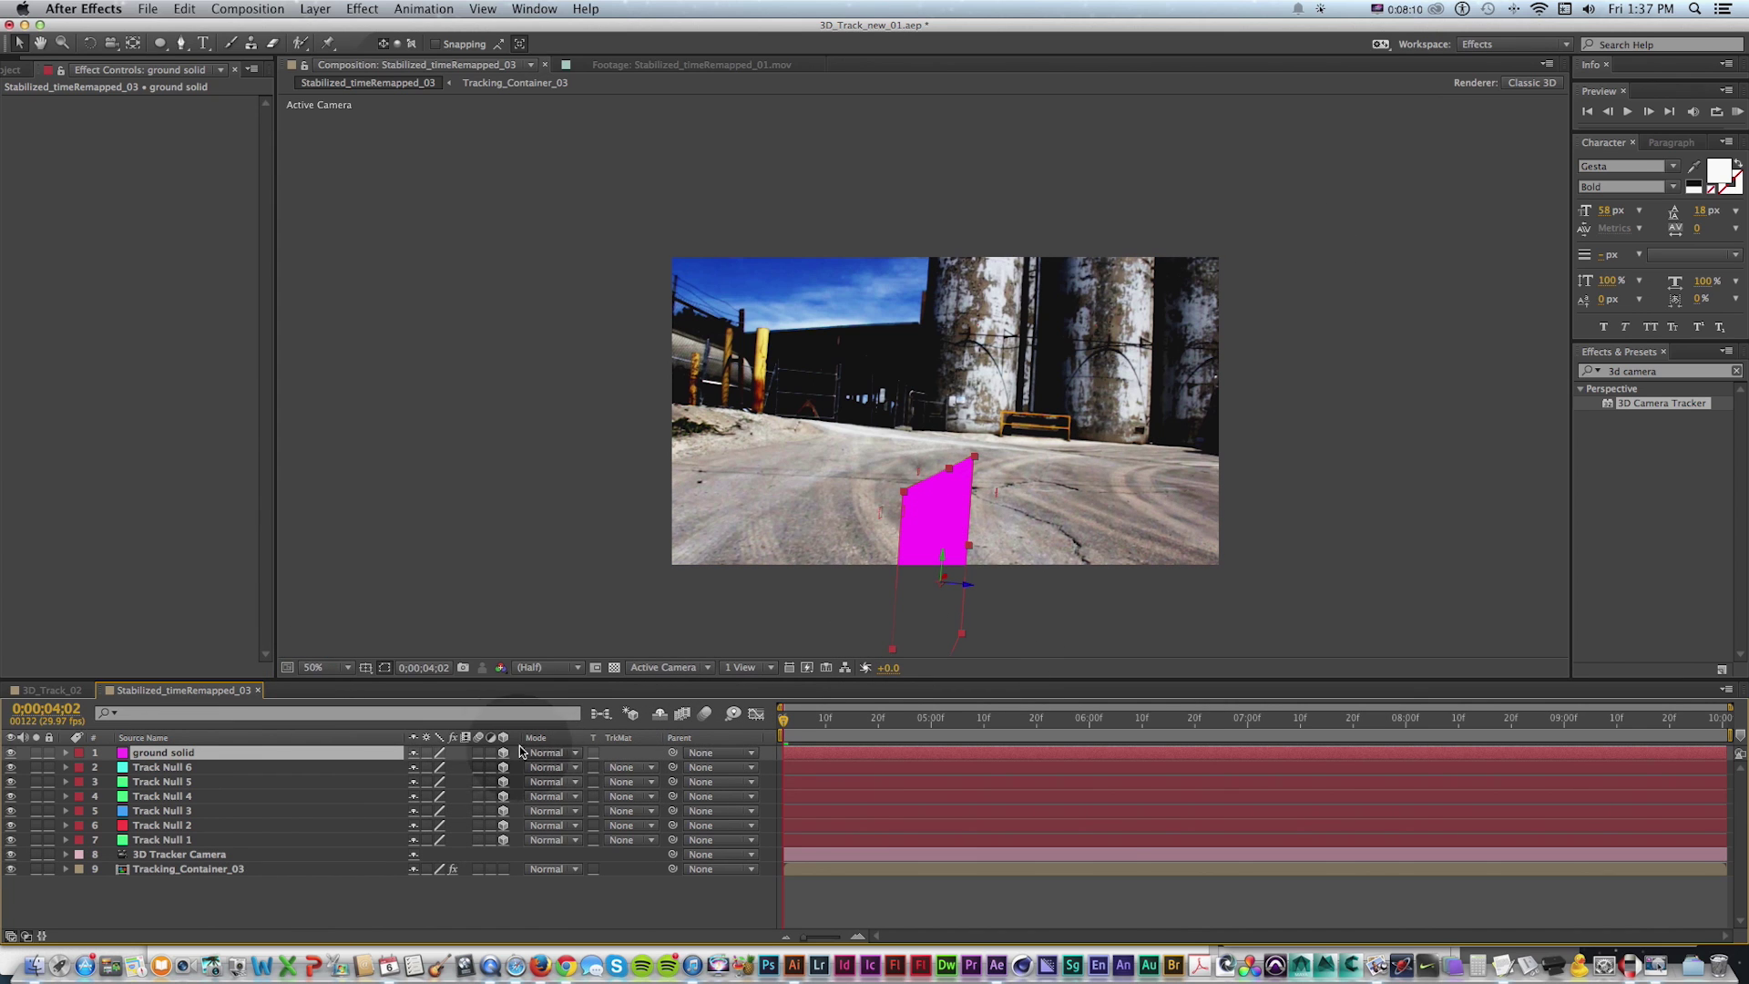
Parent the ground solid to Track Null 3 so that it snaps to the null's position on the pavement
{"action": "left_click_drag", "start_coordinate": [675, 752], "coordinate": [165, 823]}
{"action": "left_click", "coordinate": [166, 842]}
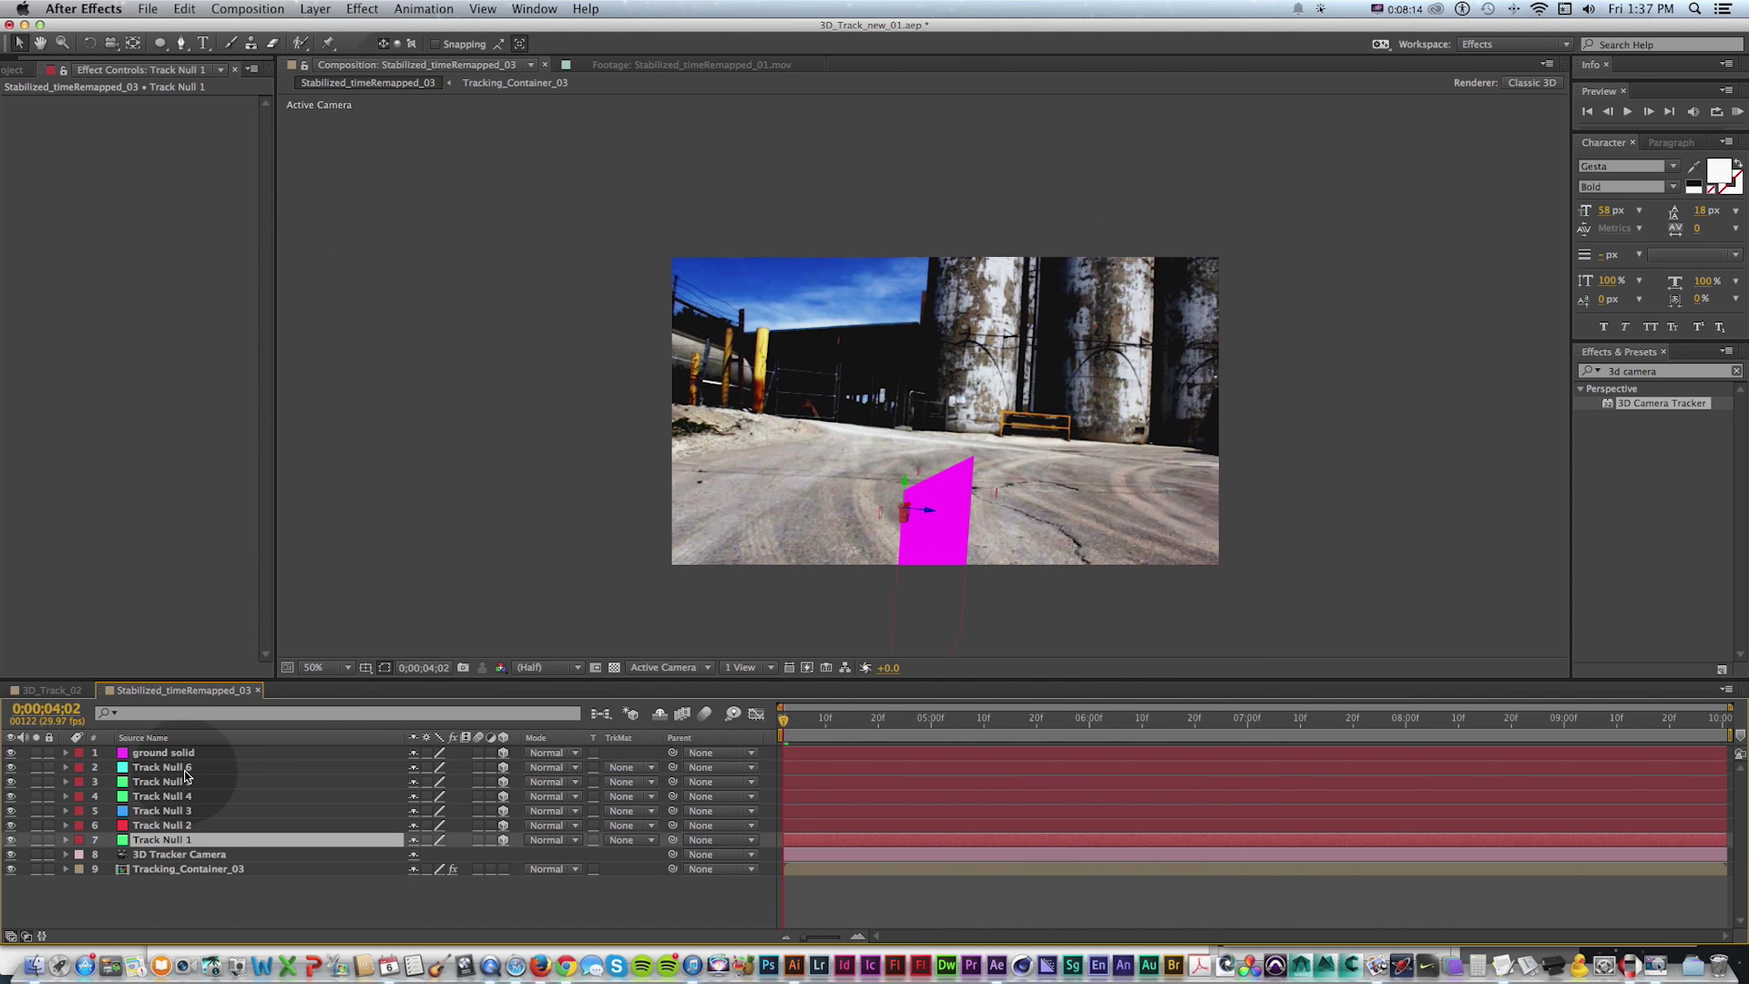
{"action": "left_click", "coordinate": [164, 796]}
{"action": "left_click", "coordinate": [169, 811]}
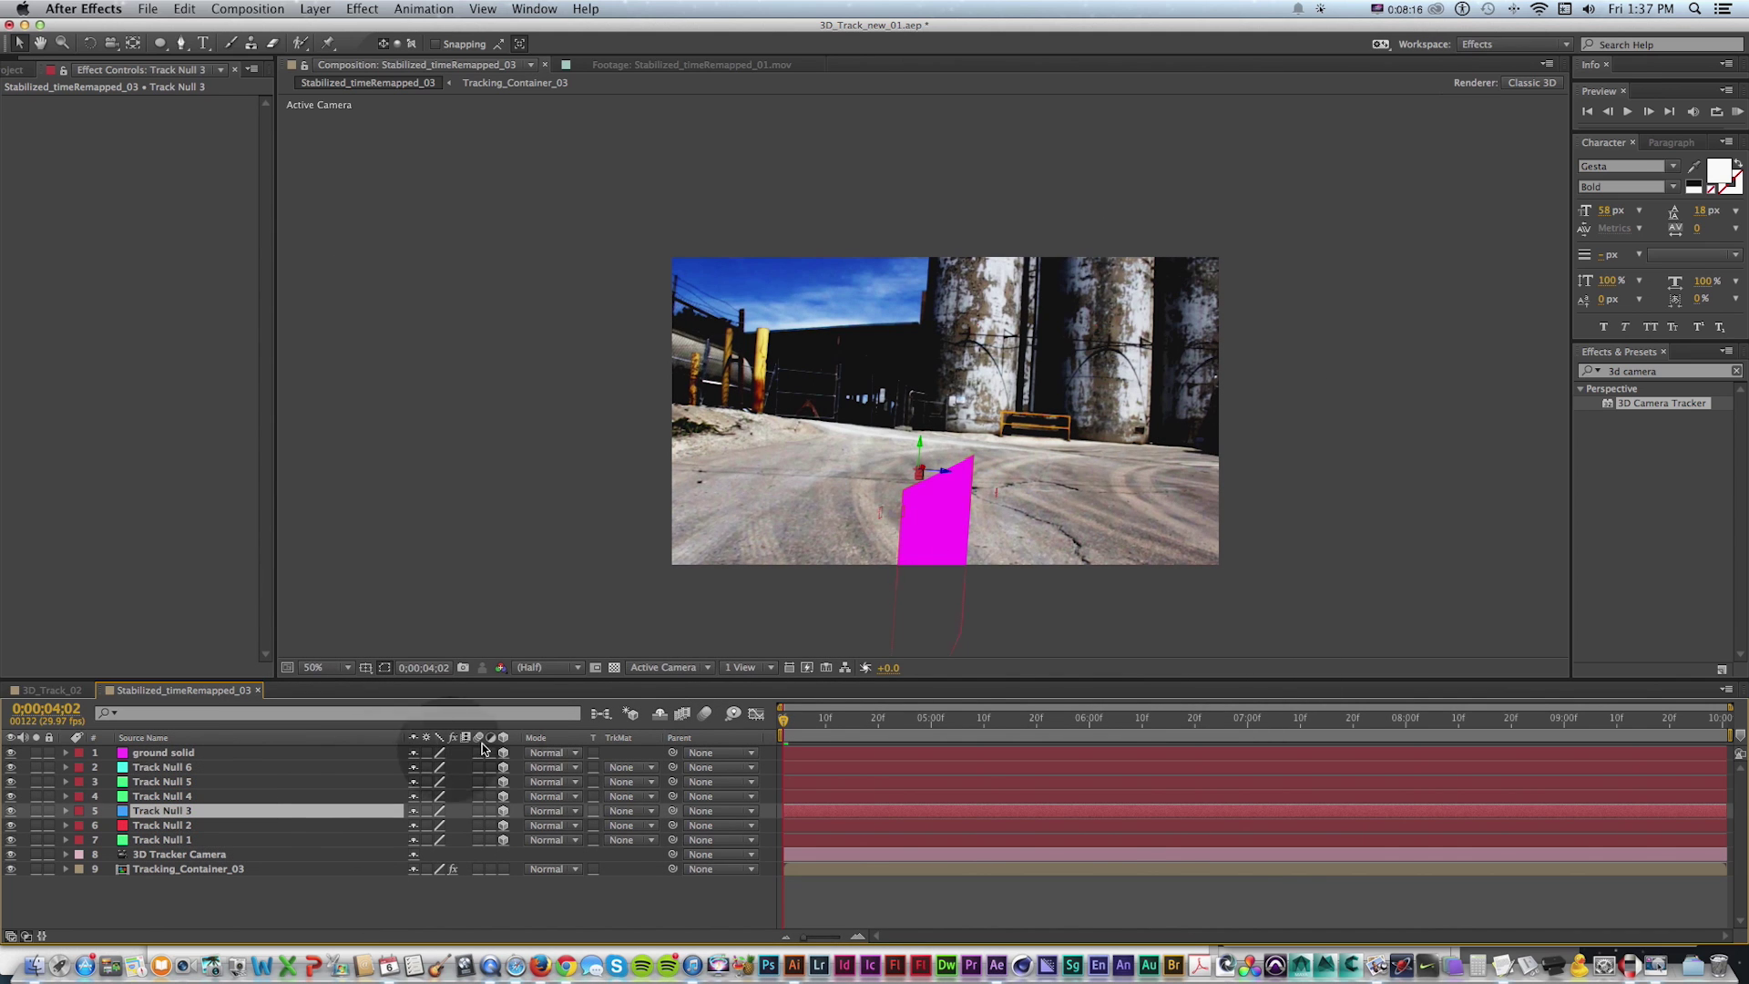
{"action": "left_click_drag", "start_coordinate": [673, 752], "coordinate": [201, 817], "text": "shift"}
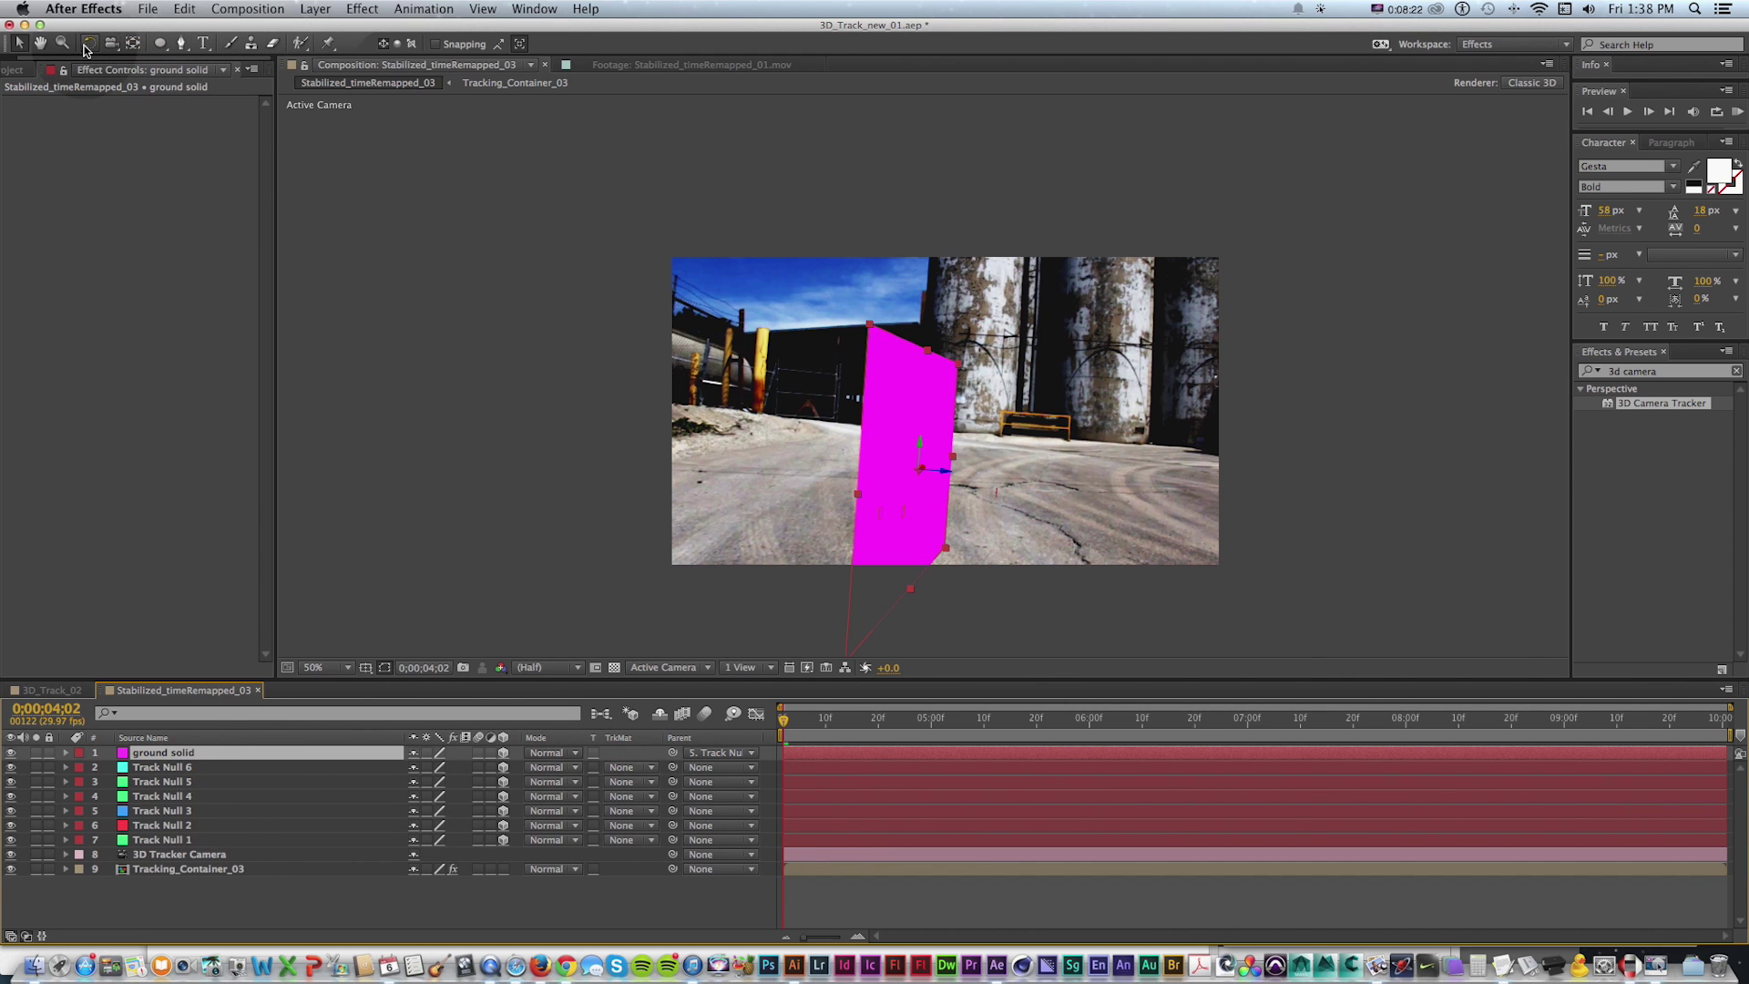
Rotate the ground solid to lie flat on the pavement, with a Z orientation of 89.6°
{"action": "key", "text": "w"}
{"action": "left_click_drag", "start_coordinate": [934, 486], "coordinate": [885, 434]}
{"action": "key", "text": "super+z"}
{"action": "left_click", "coordinate": [163, 753]}
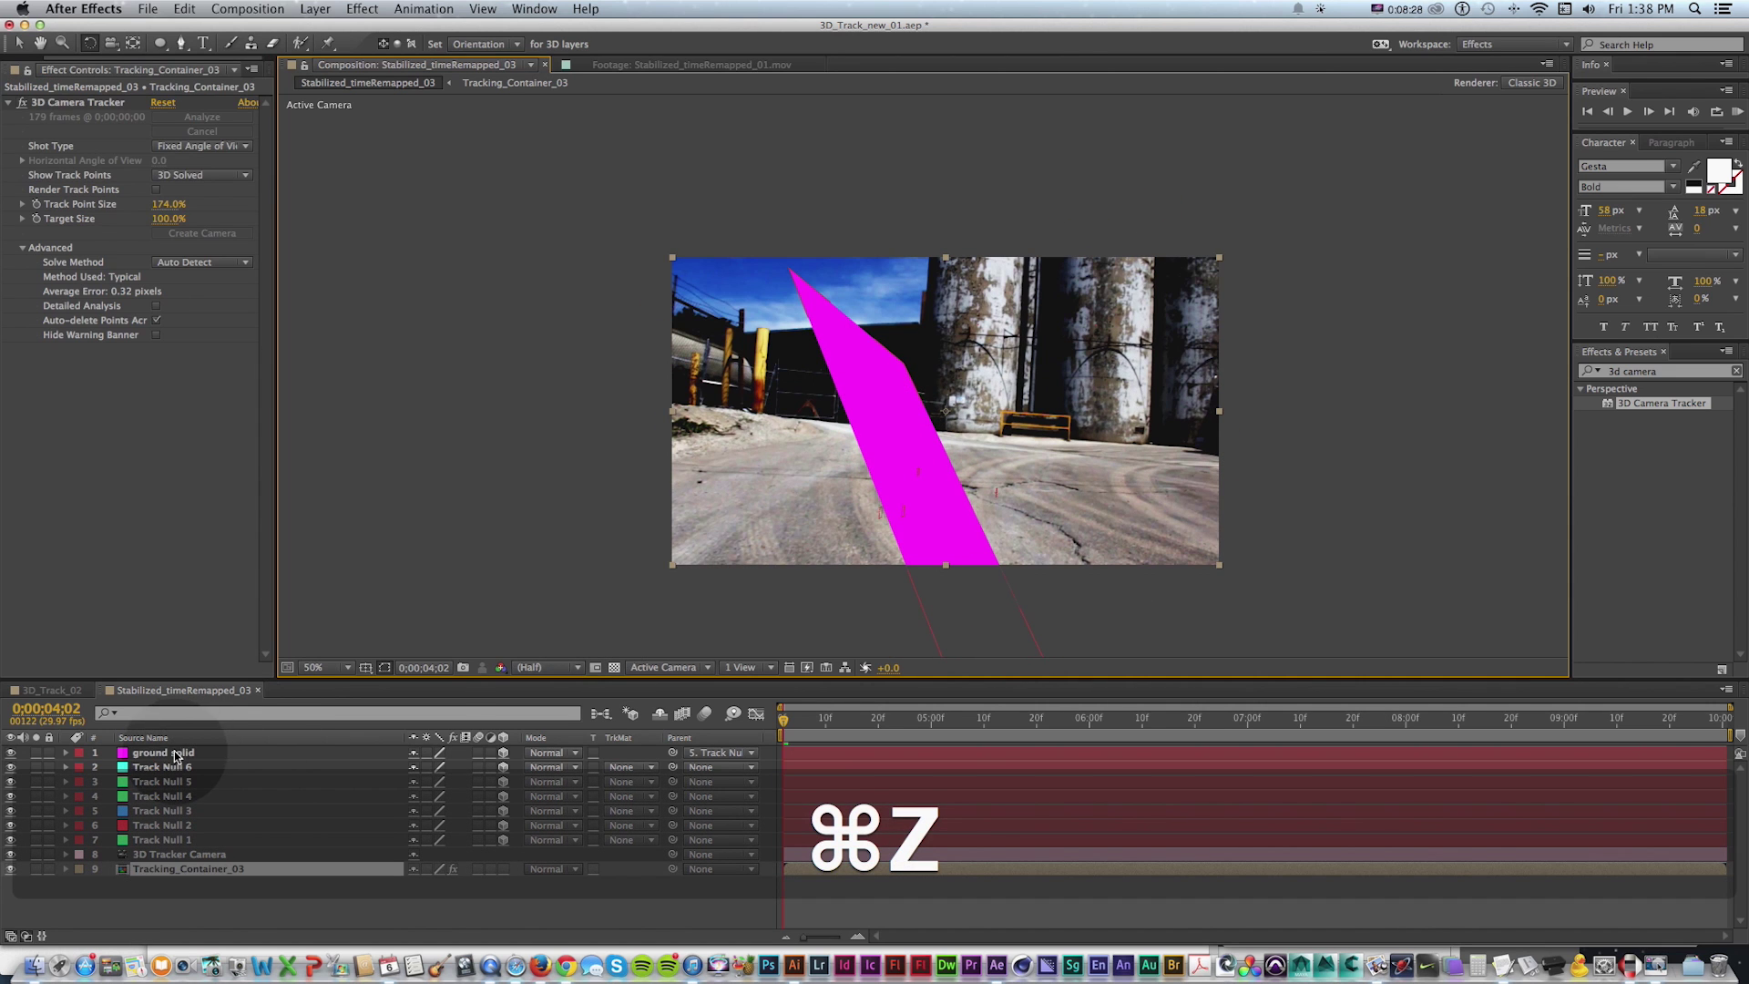
{"action": "key", "text": "r"}
{"action": "left_click_drag", "start_coordinate": [407, 766], "coordinate": [384, 764]}
{"action": "left_click_drag", "start_coordinate": [497, 764], "coordinate": [458, 763]}
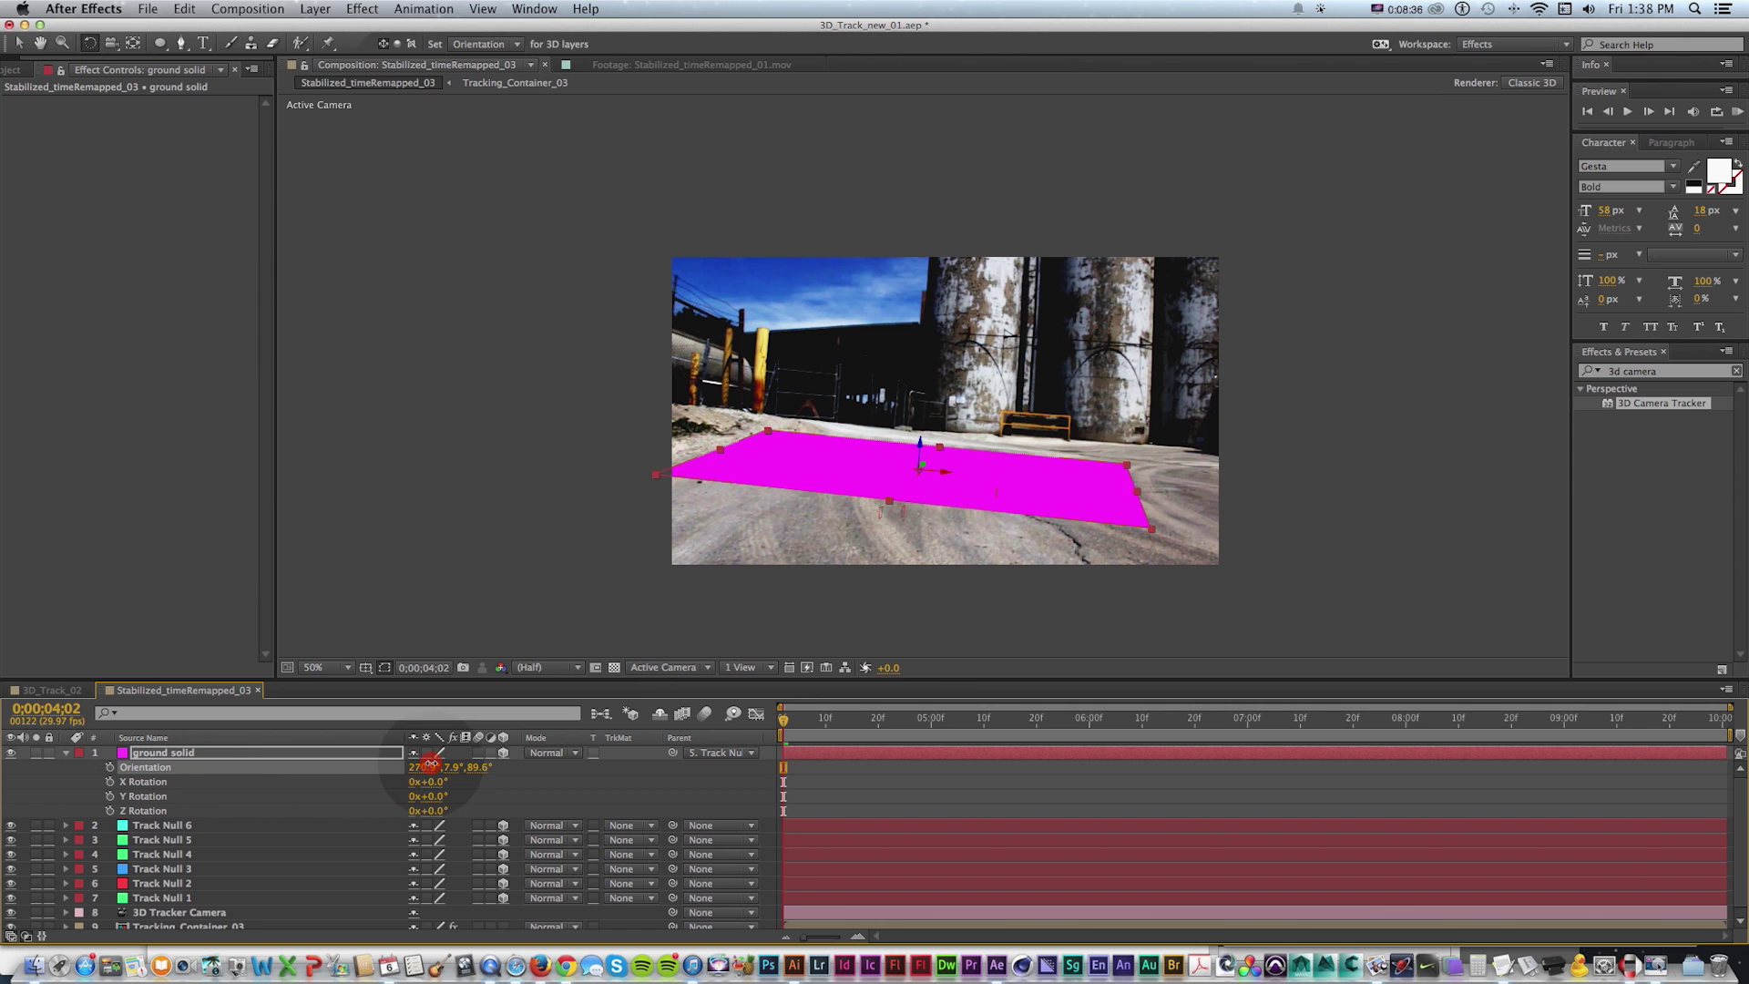
Set the ground solid's opacity to 50% and RAM preview how it sticks to the pavement
{"action": "key", "text": "t"}
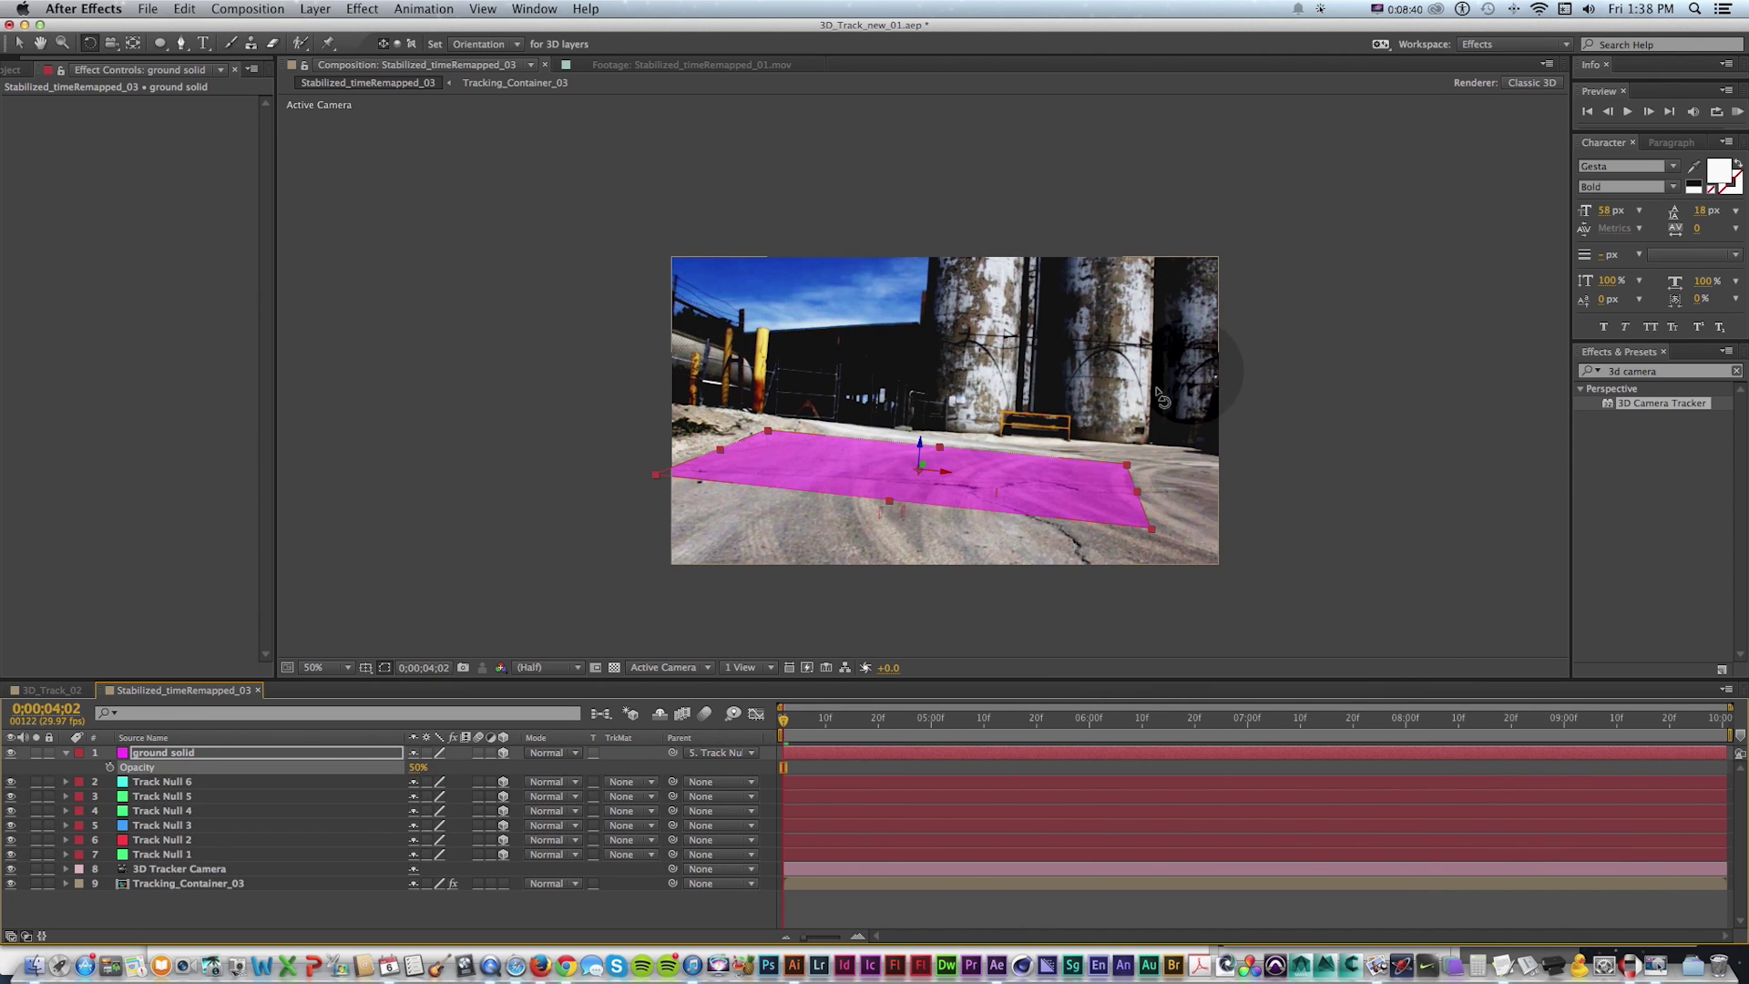
{"action": "key", "text": "z"}
{"action": "left_click", "coordinate": [1153, 473]}
{"action": "left_click_drag", "start_coordinate": [859, 422], "coordinate": [1163, 310]}
{"action": "key", "text": "v"}
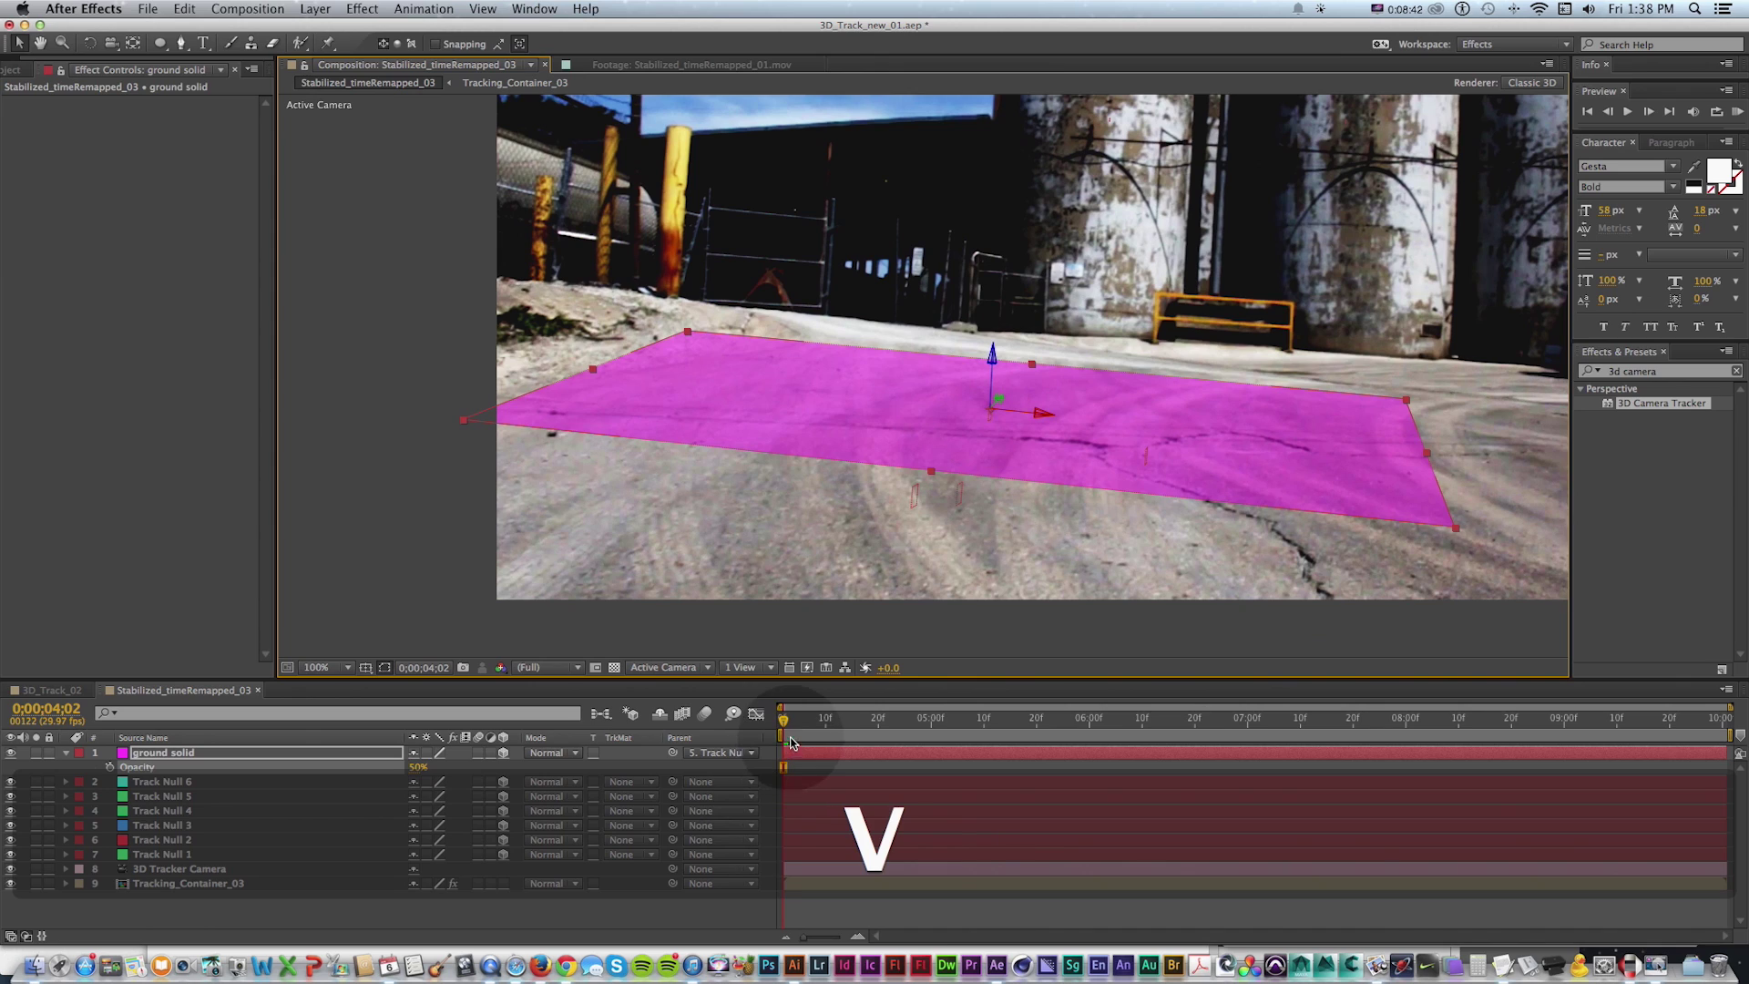
{"action": "key", "text": "KP_0"}
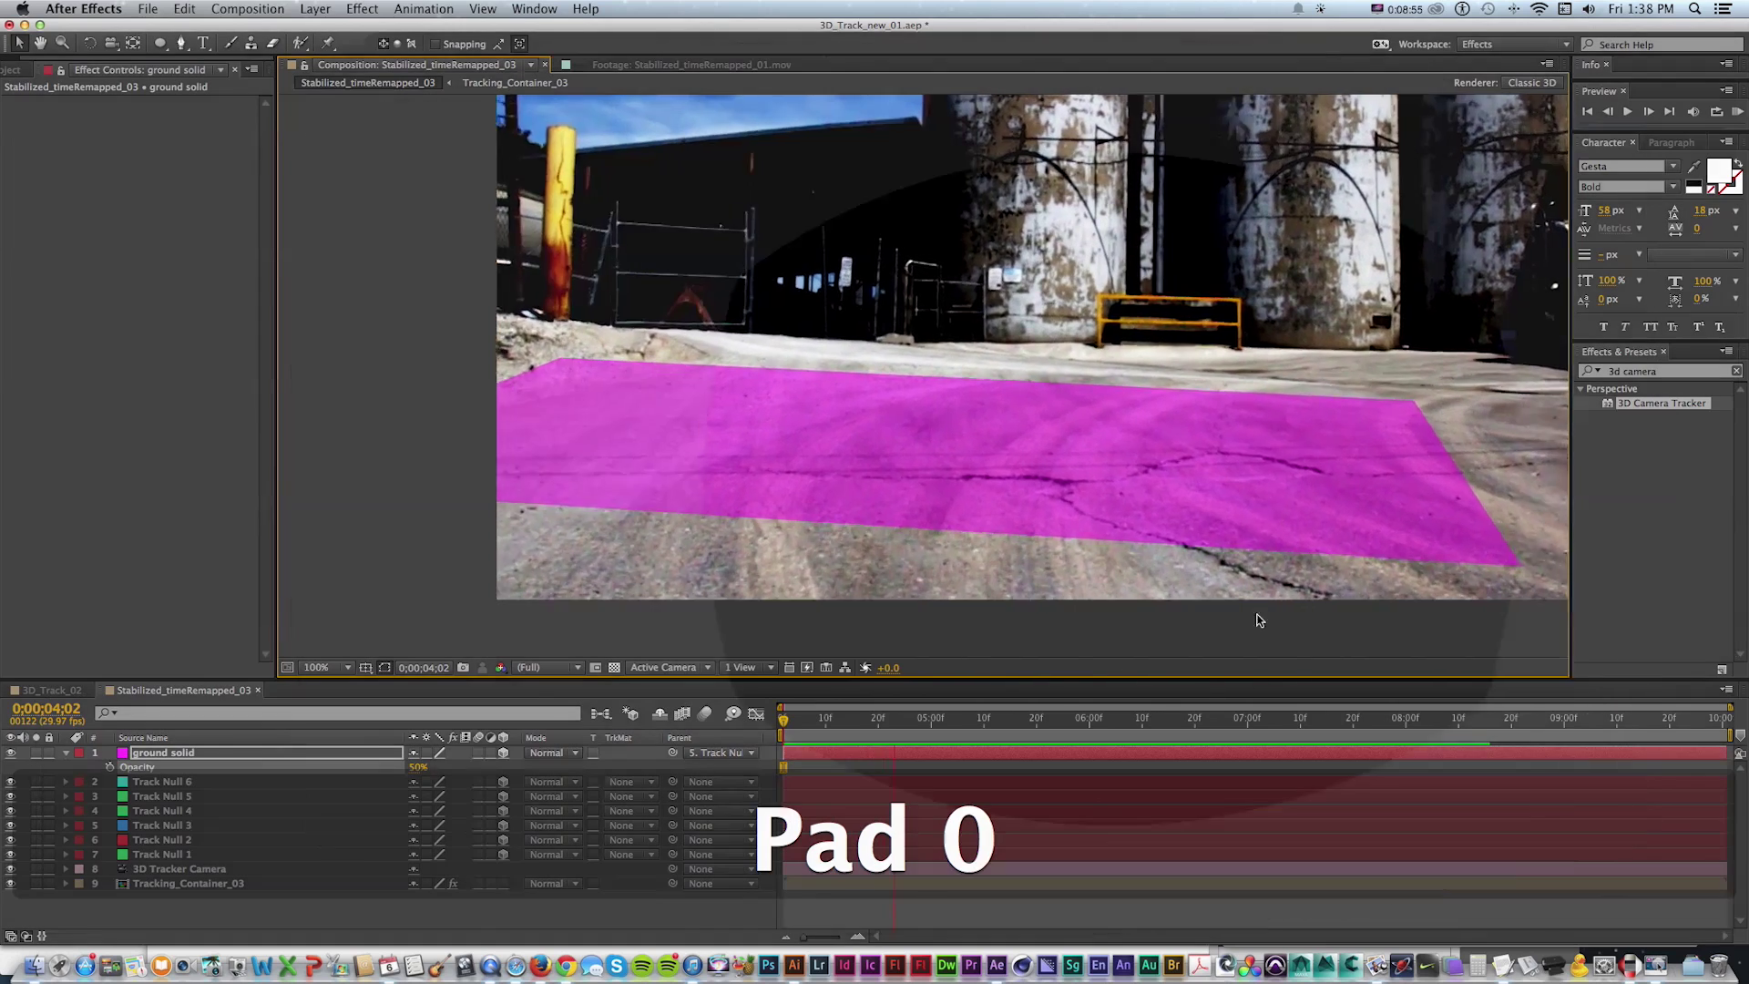
{"action": "key", "text": "space"}
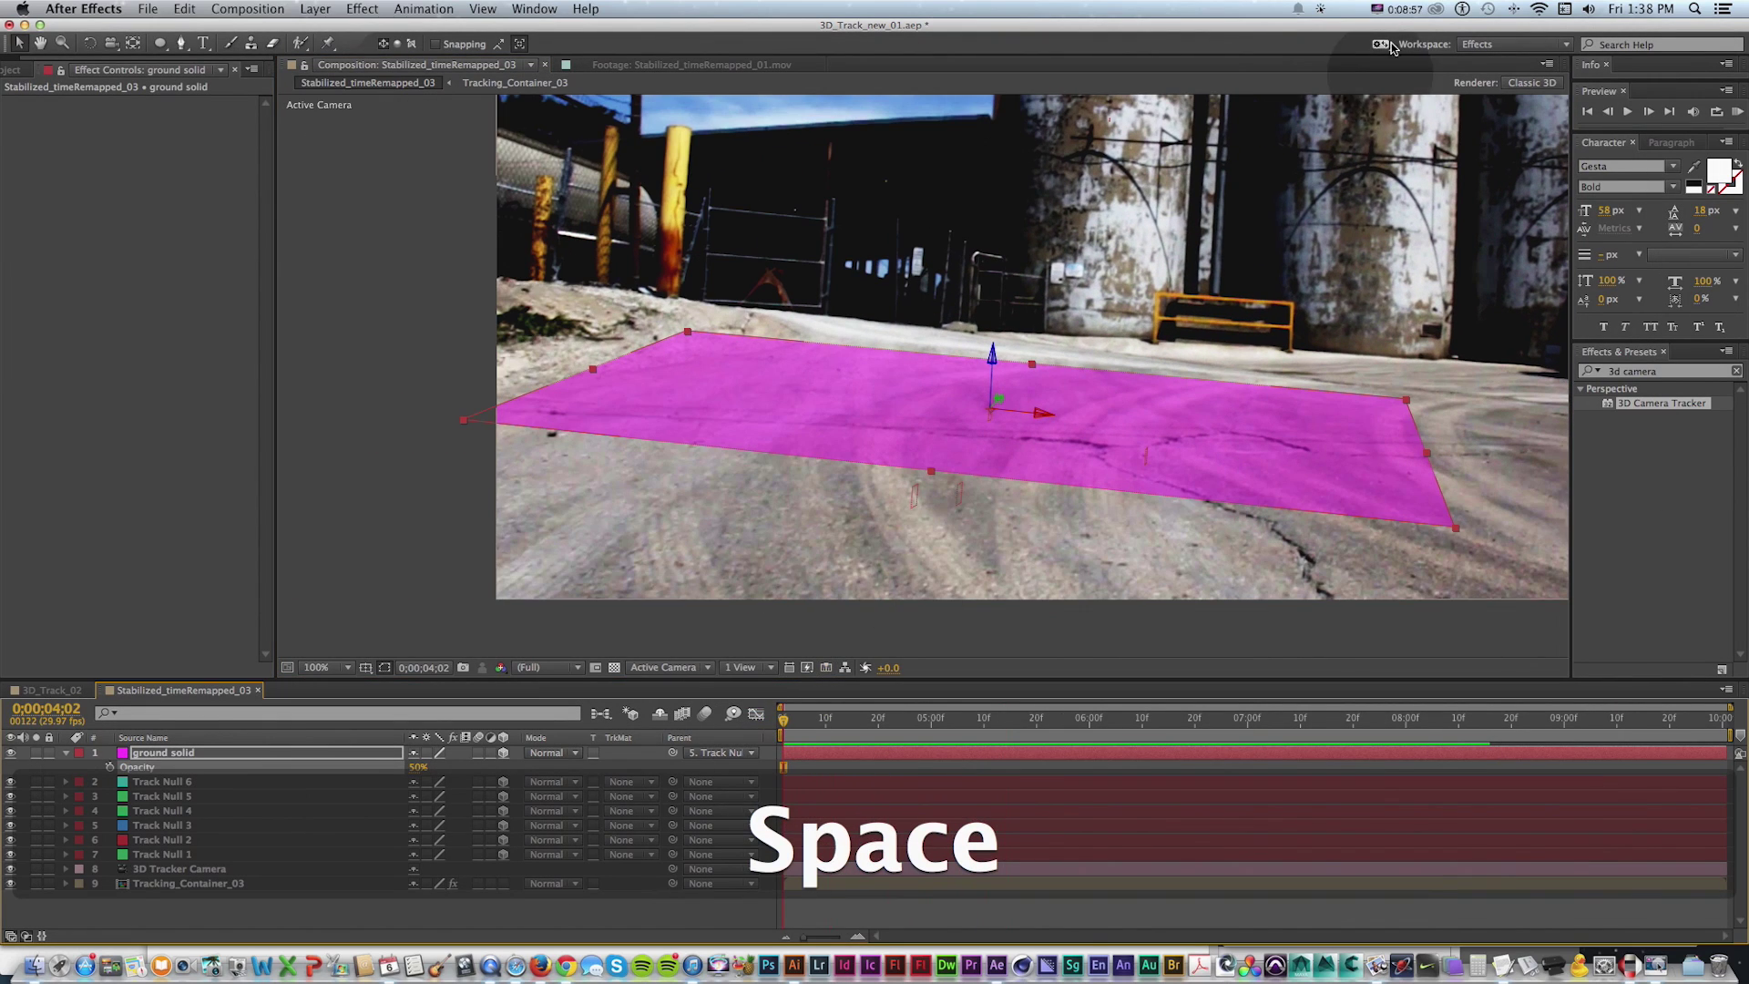
Add a magenta solid named "background solid" directly above the Track Null 6 layer
{"action": "key", "text": "super+minus"}
{"action": "left_click_drag", "start_coordinate": [1308, 195], "coordinate": [1269, 282]}
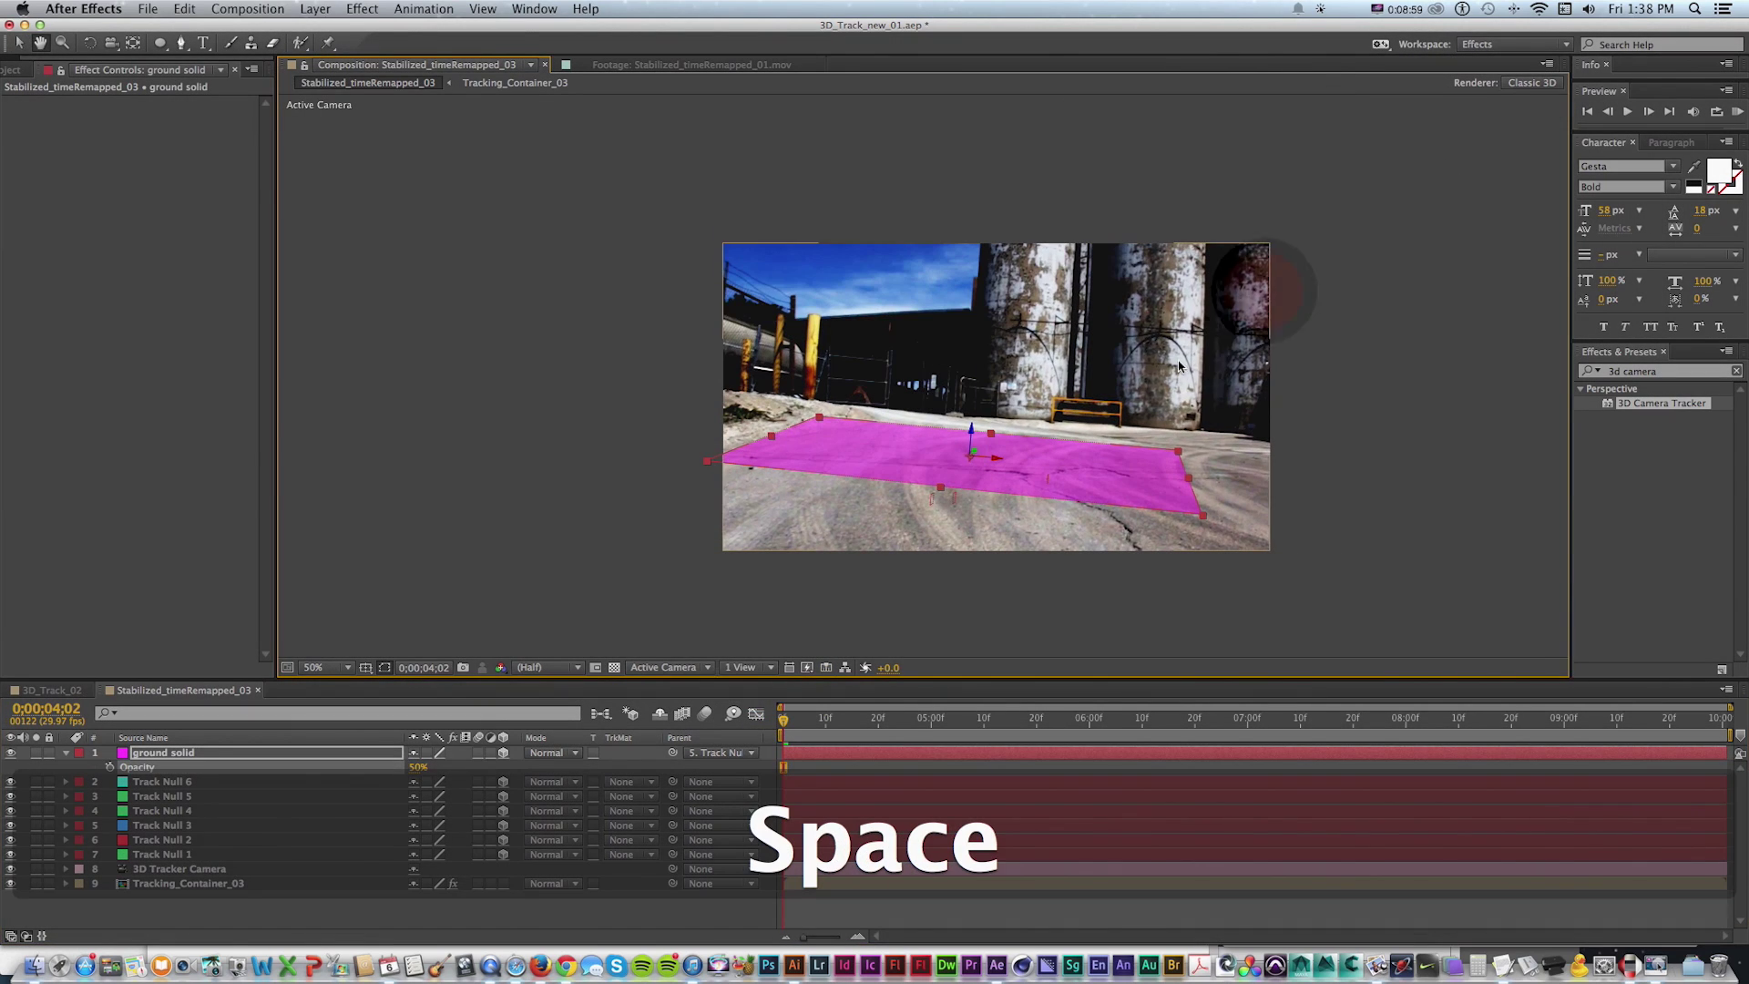
{"action": "left_click", "coordinate": [177, 857]}
{"action": "left_click", "coordinate": [187, 782], "text": "shift"}
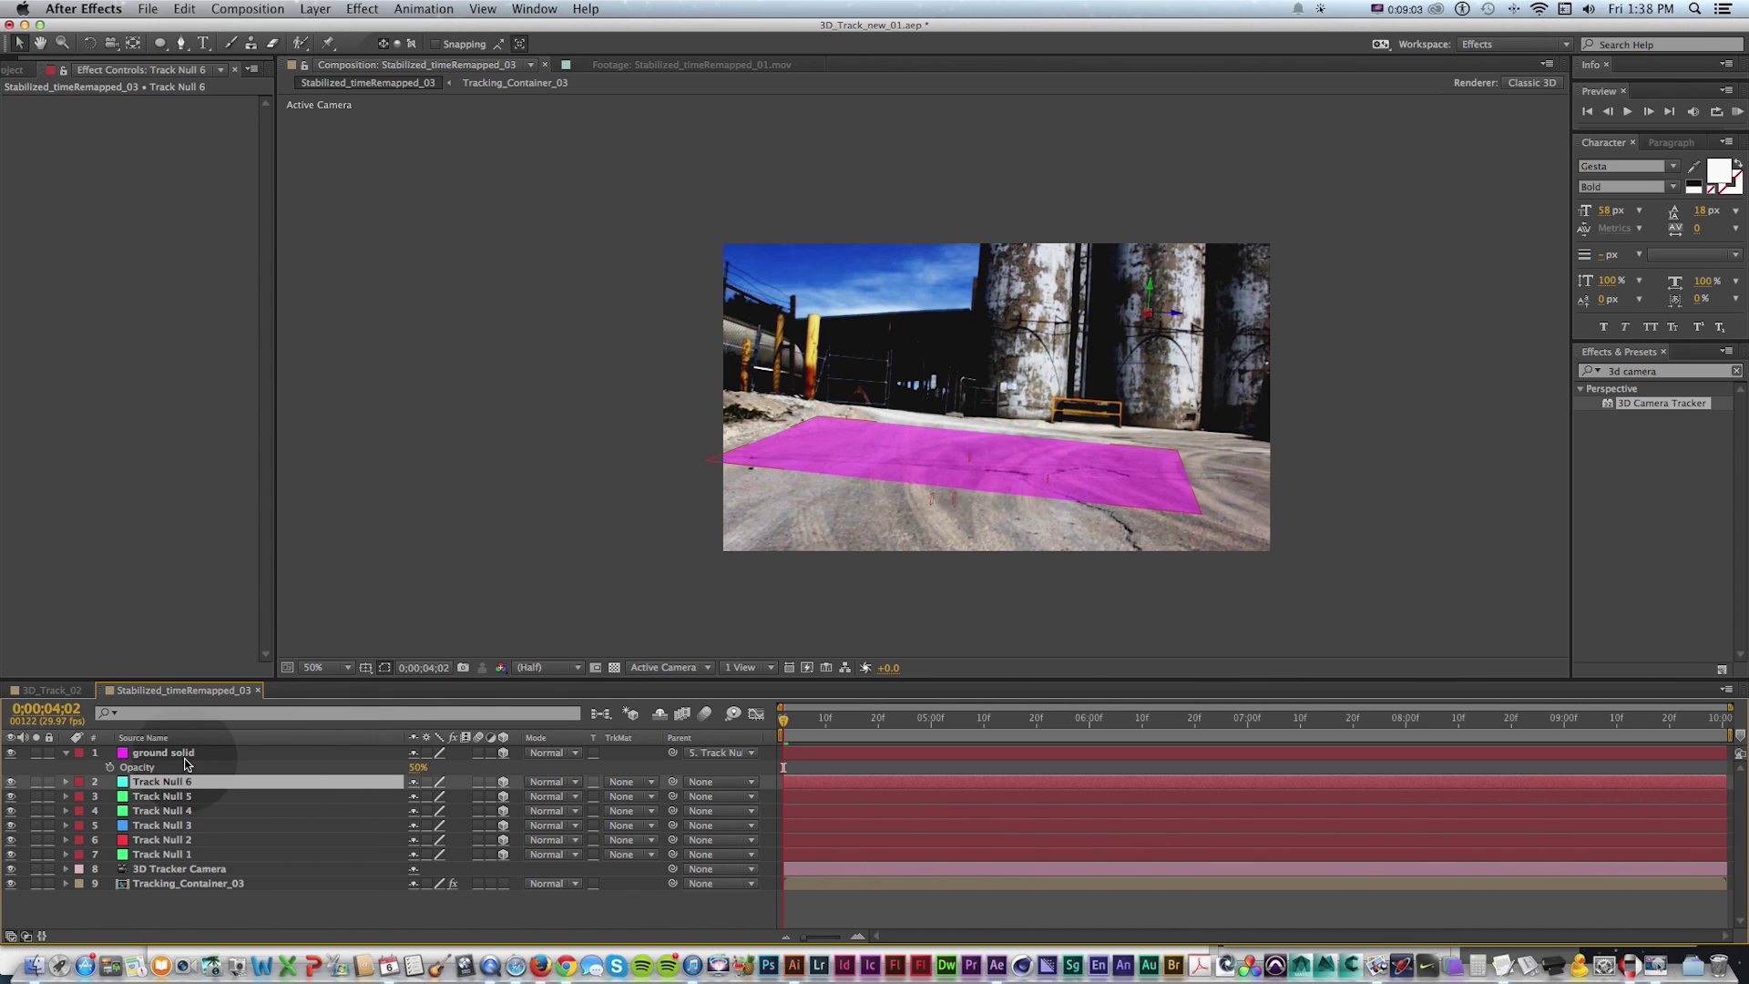
{"action": "left_click", "coordinate": [315, 8]}
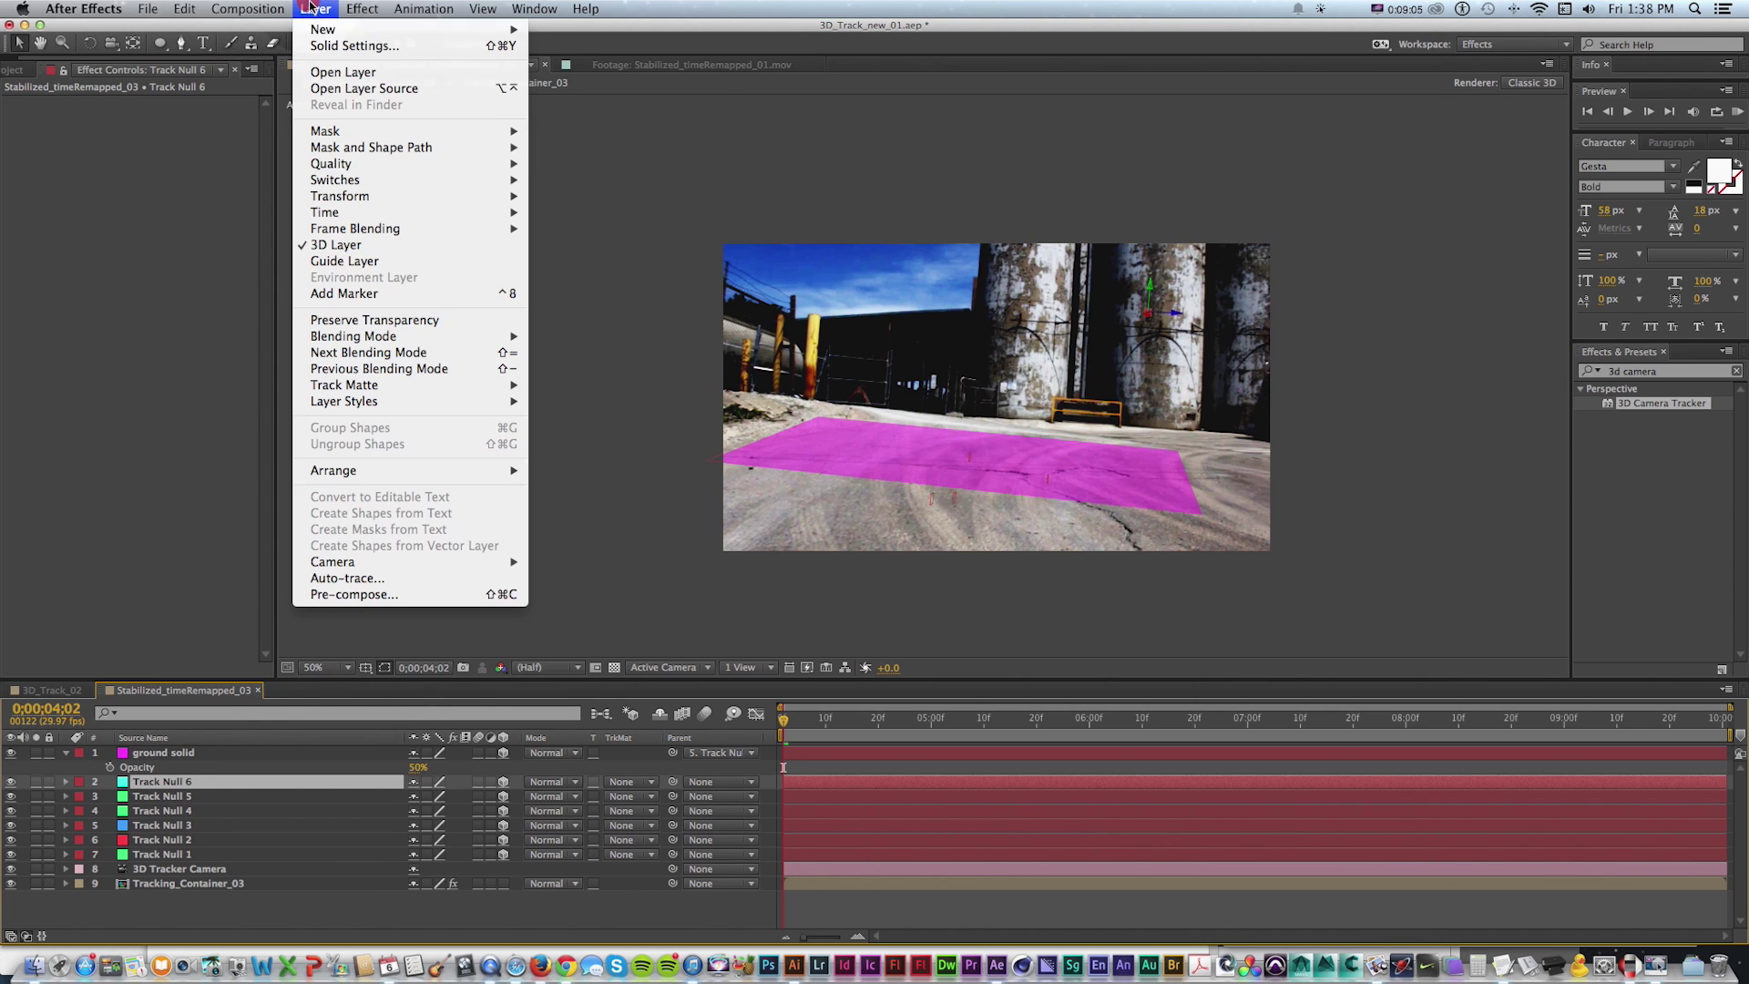
{"action": "left_click", "coordinate": [321, 6]}
{"action": "key", "text": "super+y"}
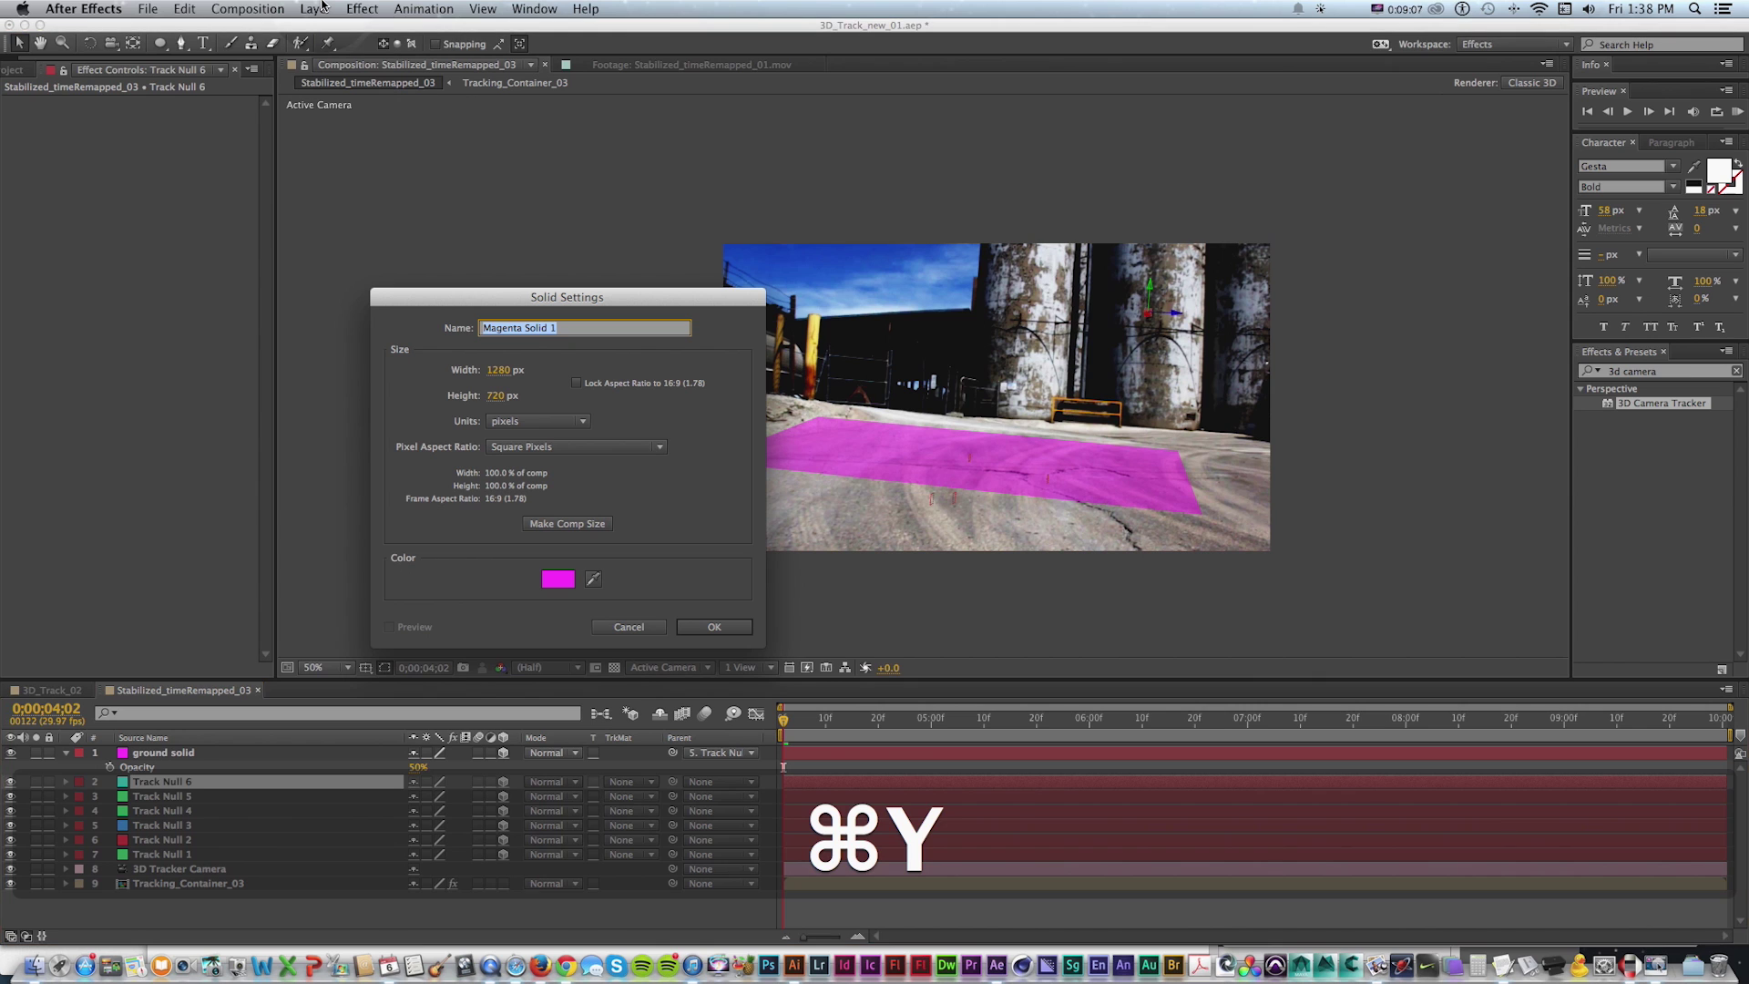
{"action": "type", "text": "background "}
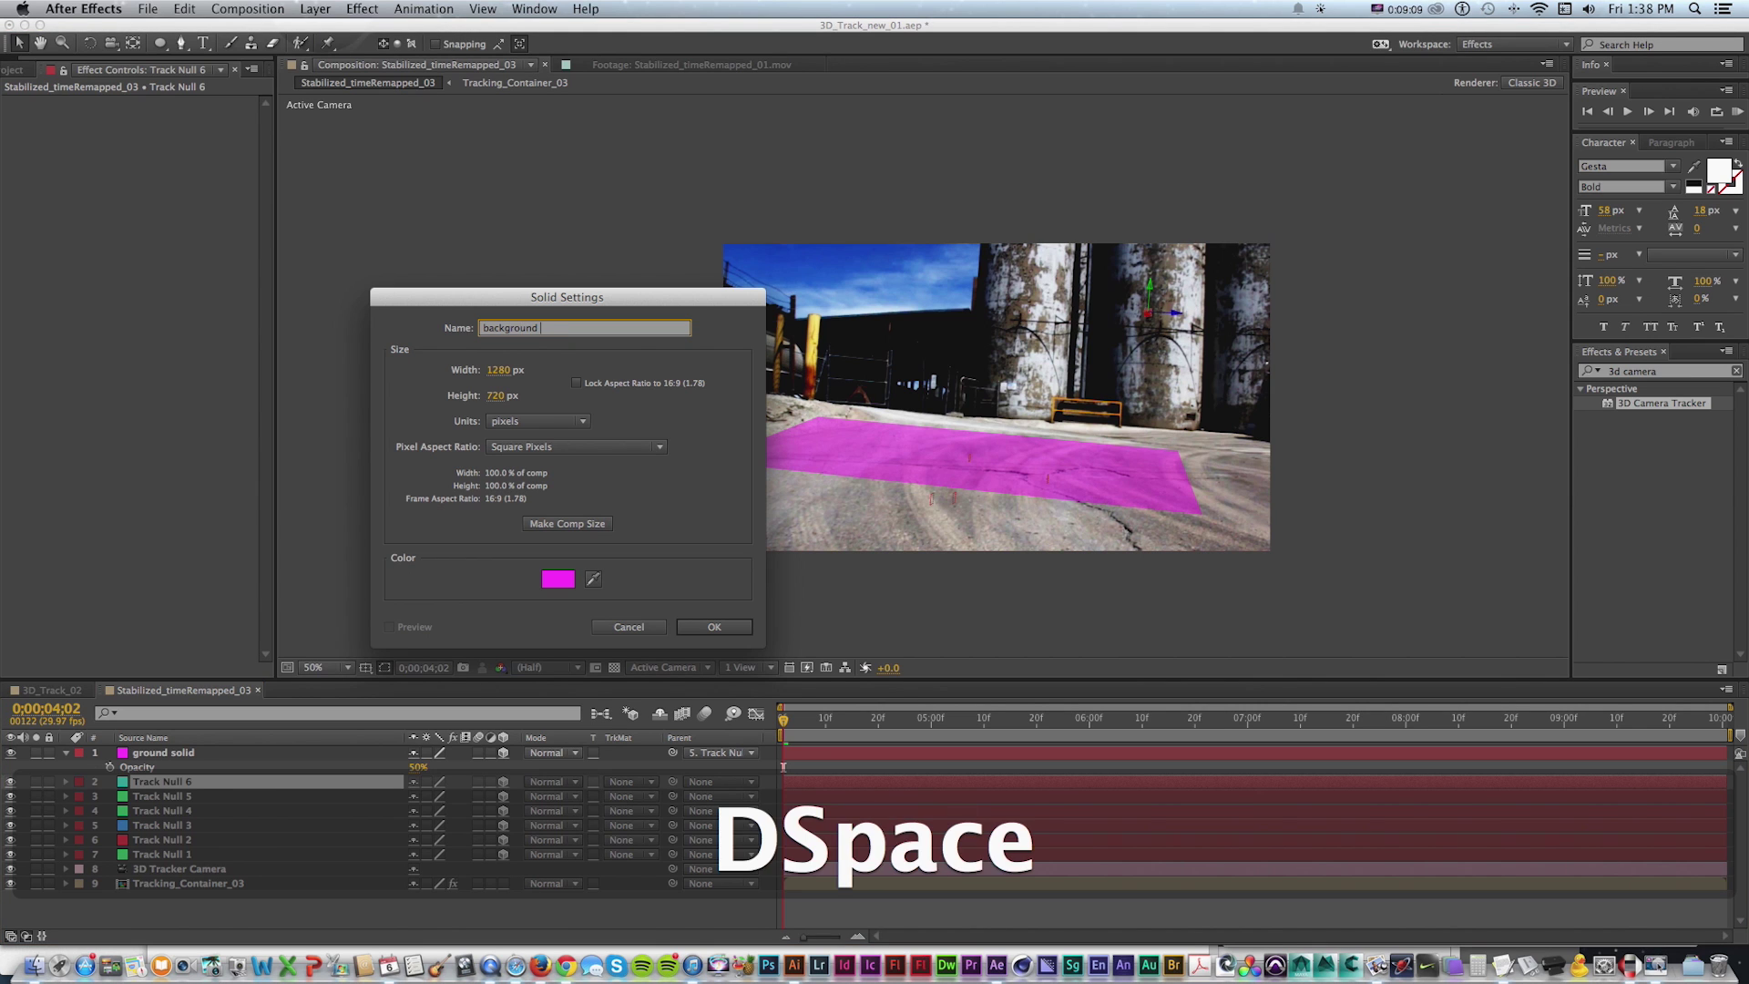
{"action": "type", "text": "solid"}
{"action": "key", "text": "Return"}
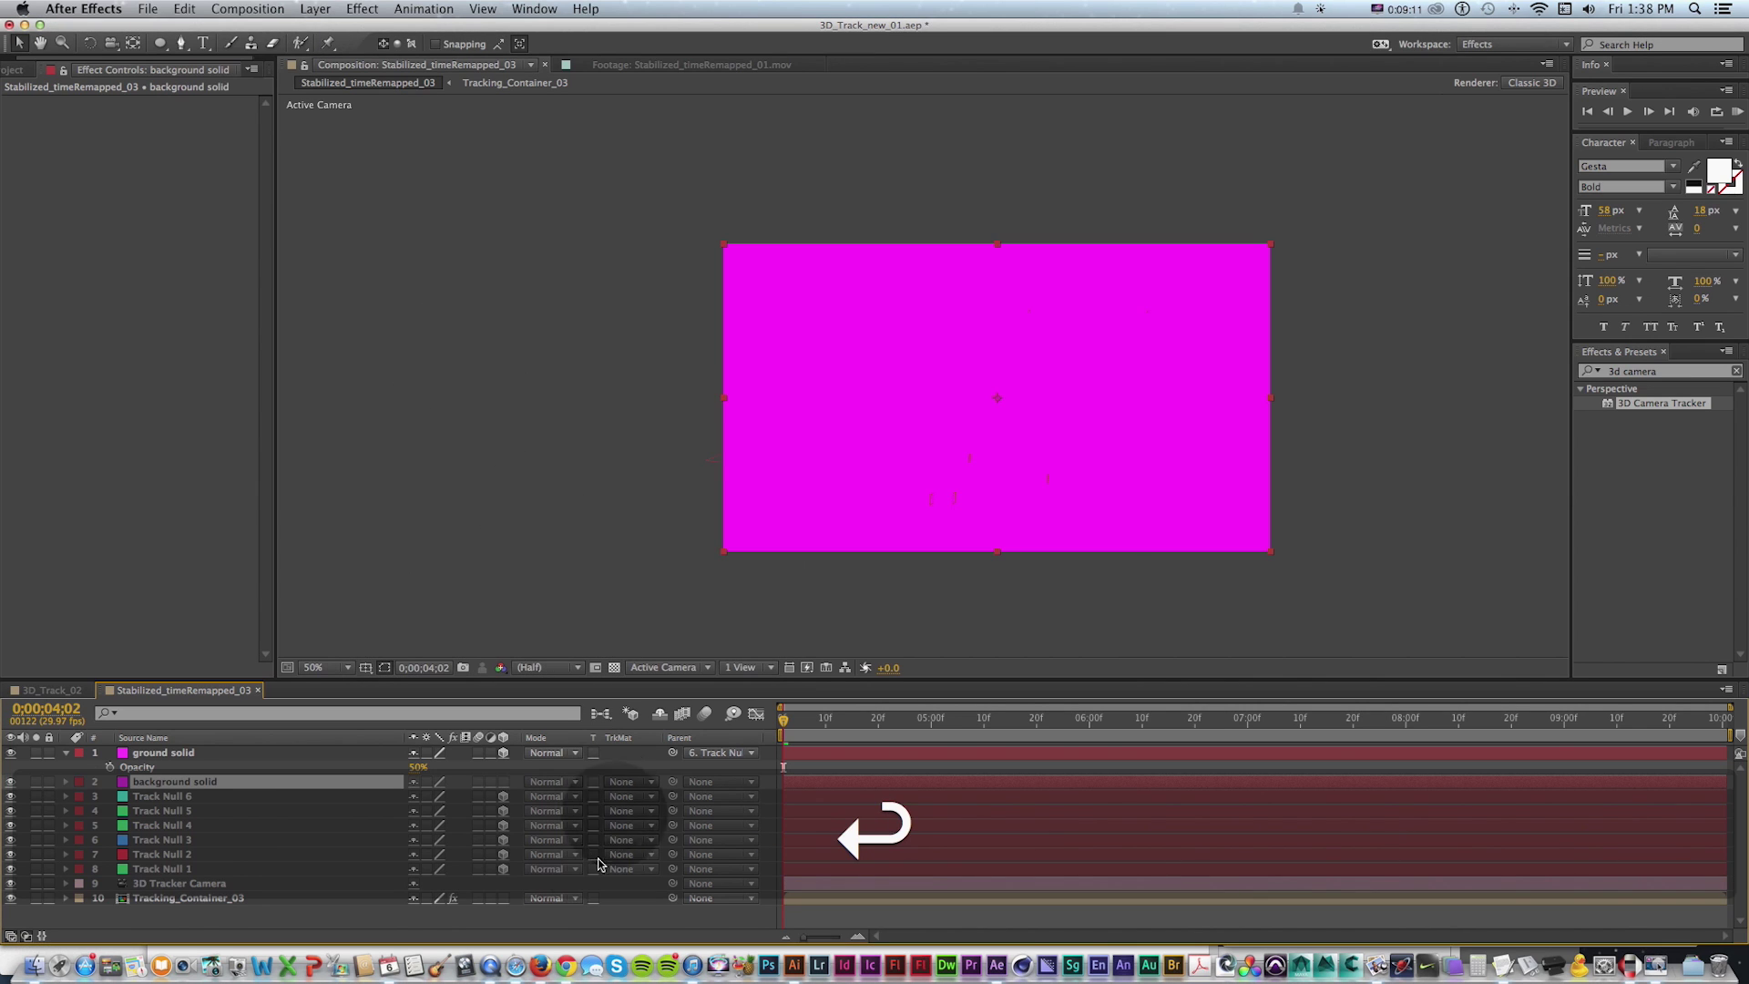
Make the background solid a 3D layer and snap it to Track Null 6 by parenting it to that null
{"action": "left_click", "coordinate": [508, 790]}
{"action": "left_click", "coordinate": [236, 803]}
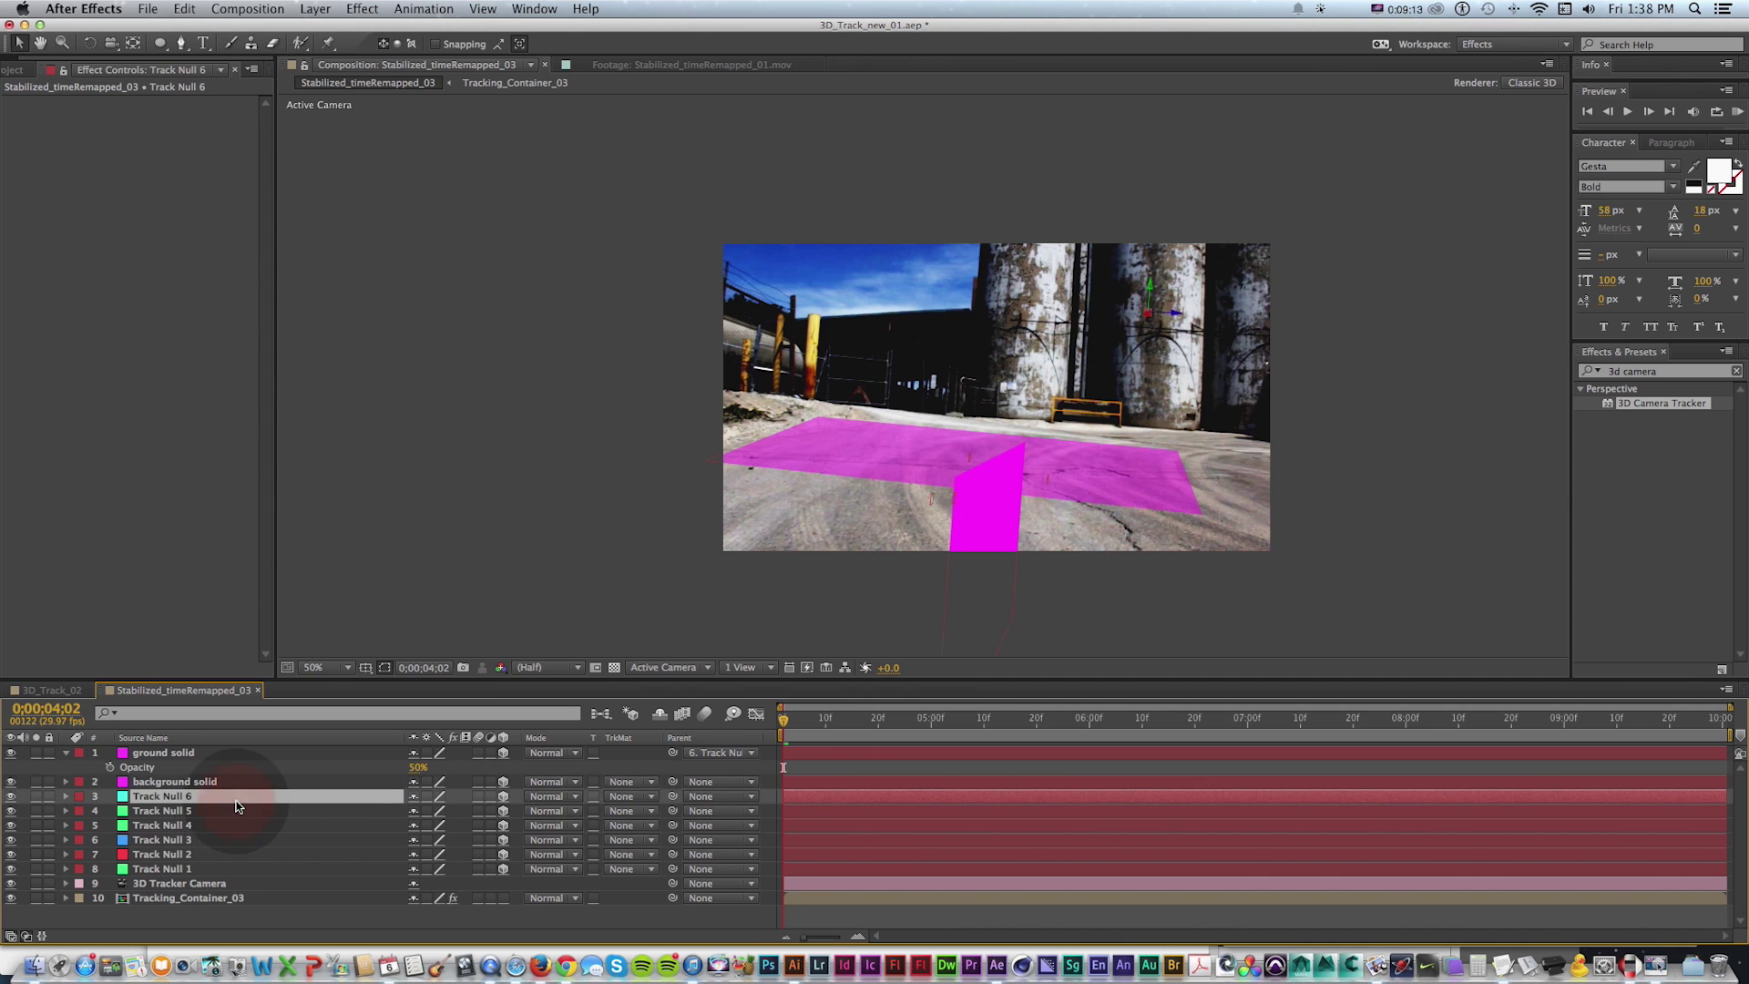
{"action": "left_click_drag", "start_coordinate": [673, 781], "coordinate": [227, 798]}
Rotate the background solid to stand upright on the silo, with orientation about 4°, 93° in X and Y, and set its opacity to 63%
{"action": "key", "text": "r"}
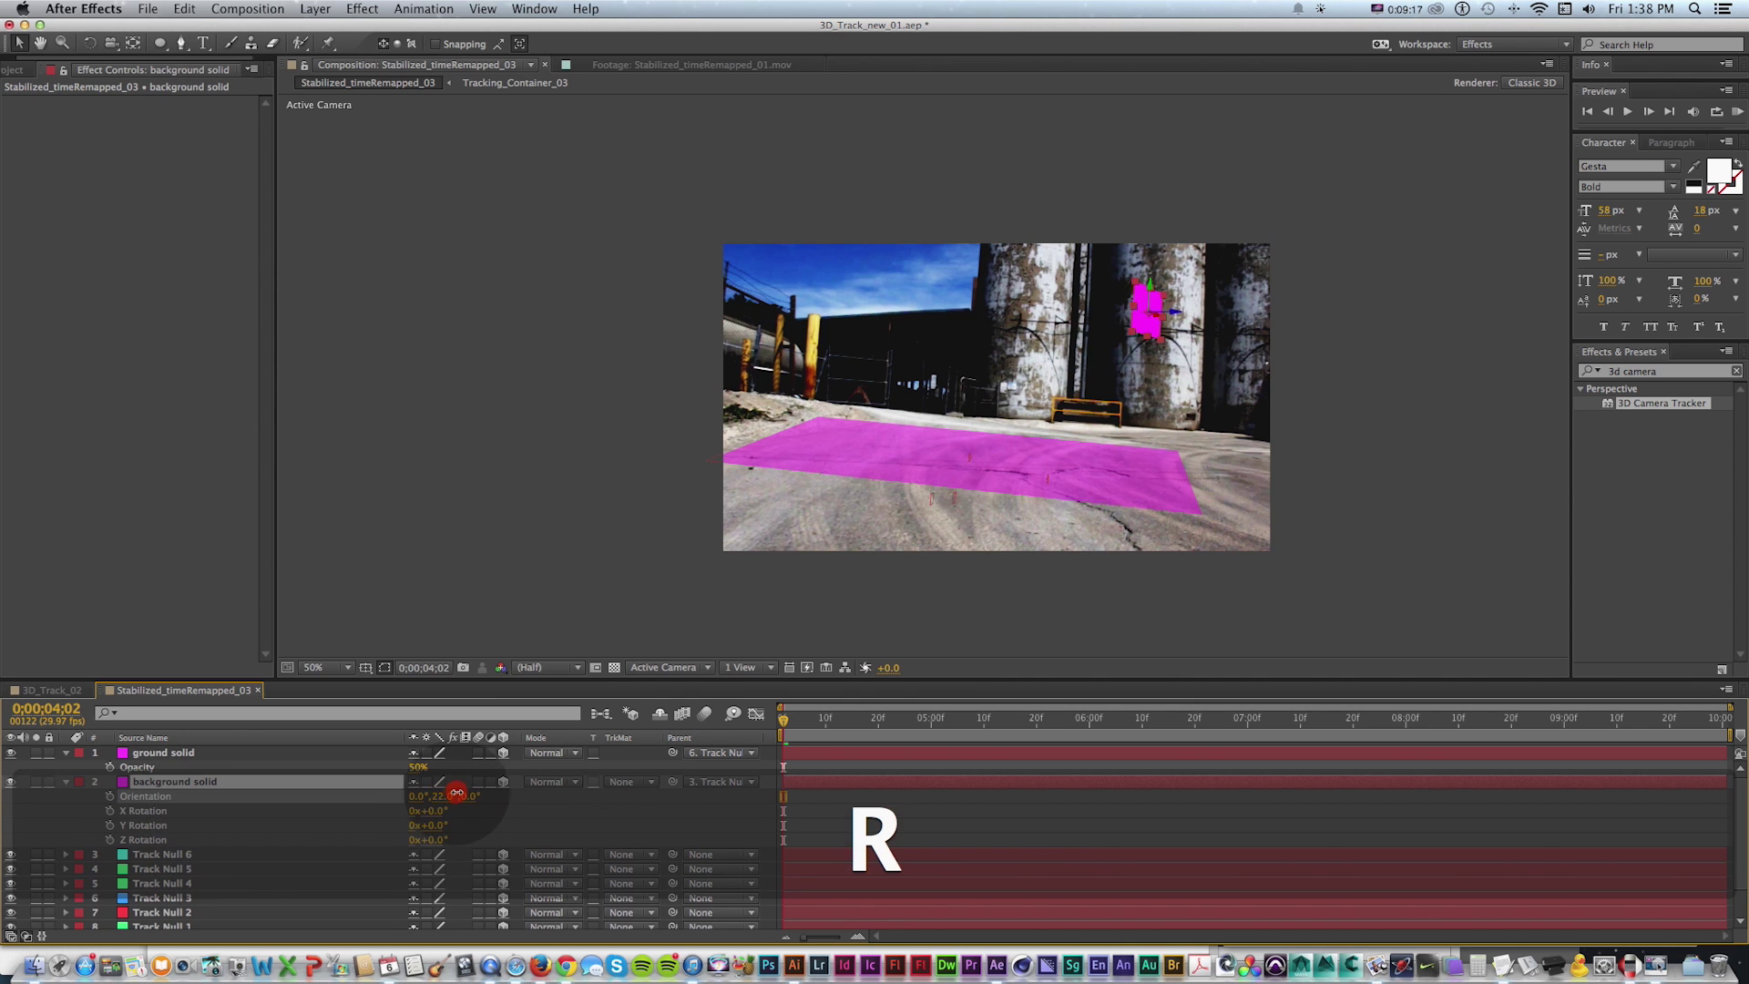
{"action": "left_click_drag", "start_coordinate": [485, 789], "coordinate": [446, 794]}
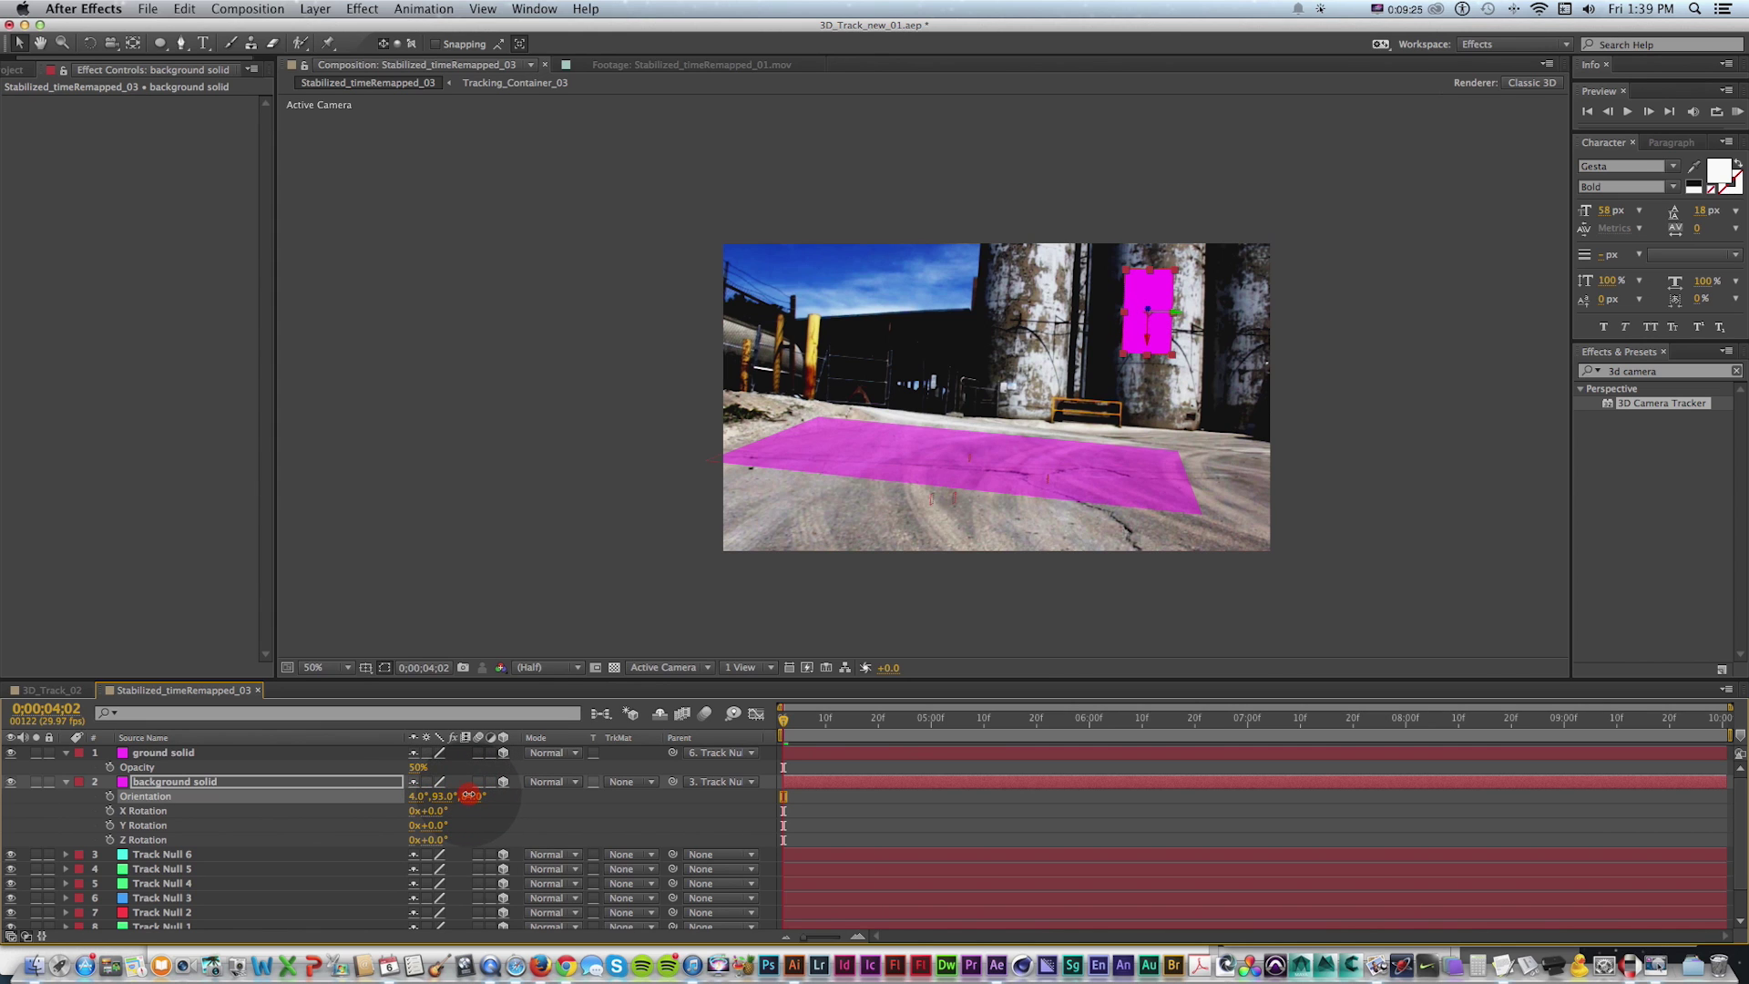
{"action": "key", "text": "t"}
{"action": "left_click_drag", "start_coordinate": [401, 797], "coordinate": [404, 797]}
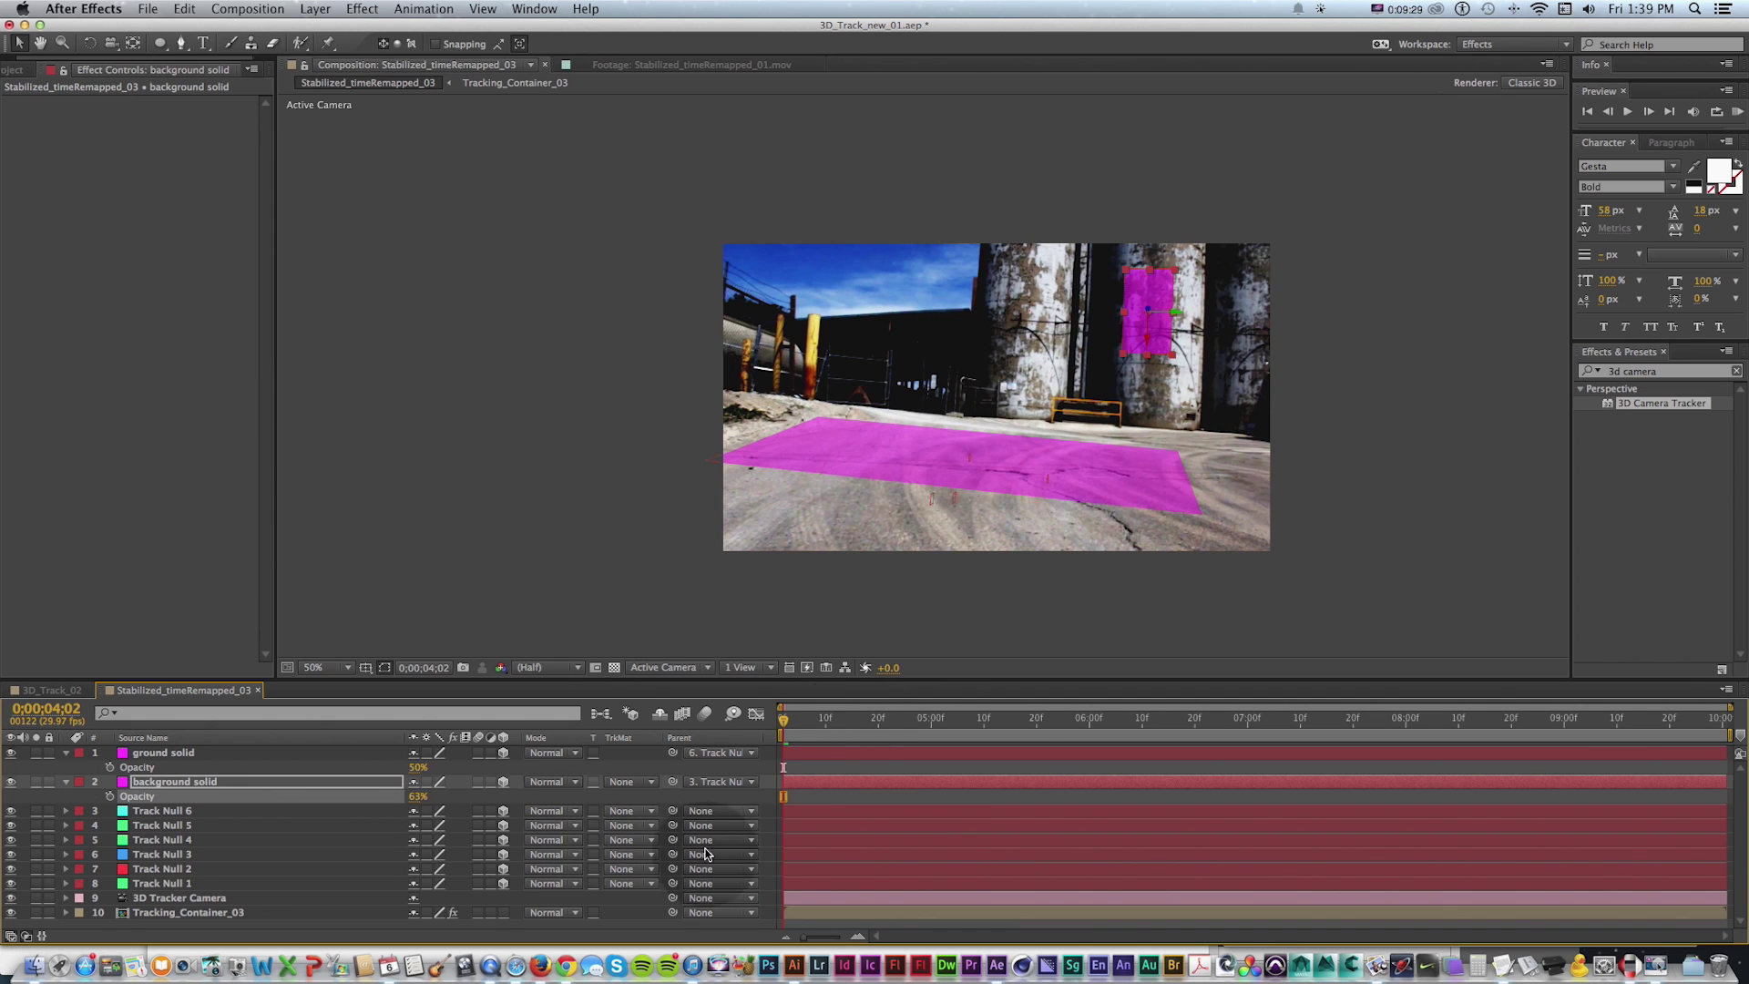
RAM preview how the ground and background solids stick to the footage, and save the project
{"action": "left_click", "coordinate": [840, 721]}
{"action": "left_click_drag", "start_coordinate": [840, 721], "coordinate": [1174, 728]}
{"action": "key", "text": "KP_0"}
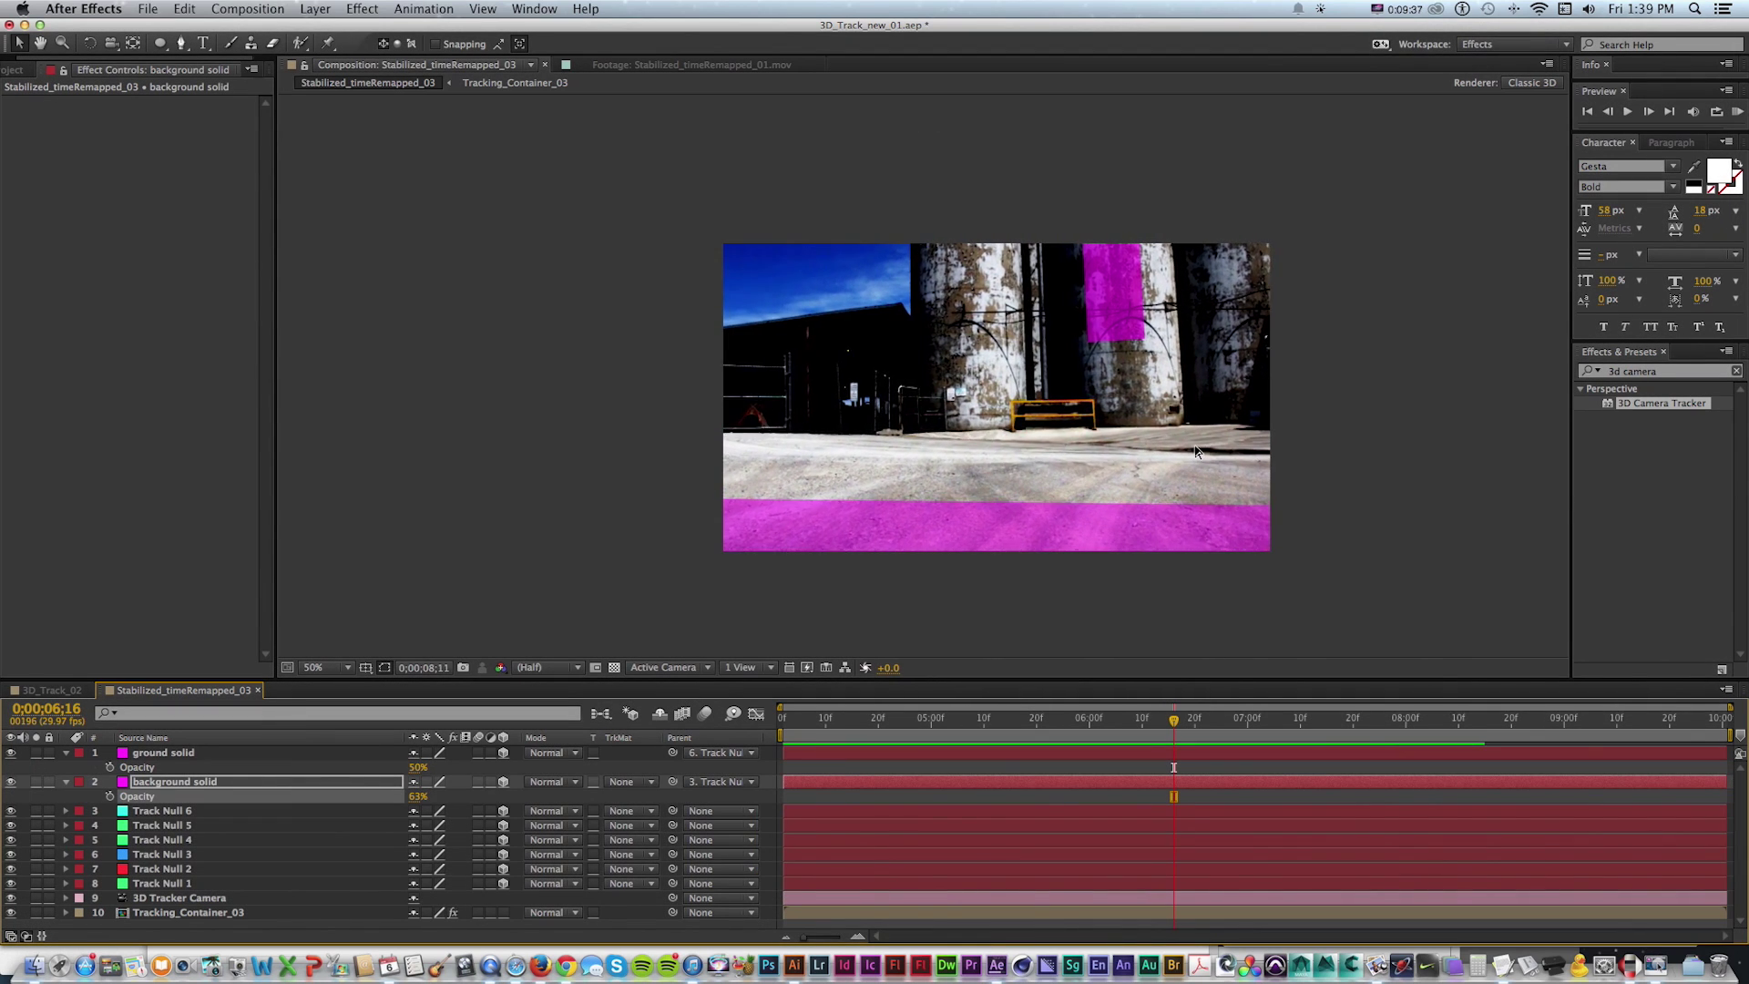
{"action": "key", "text": "KP_0"}
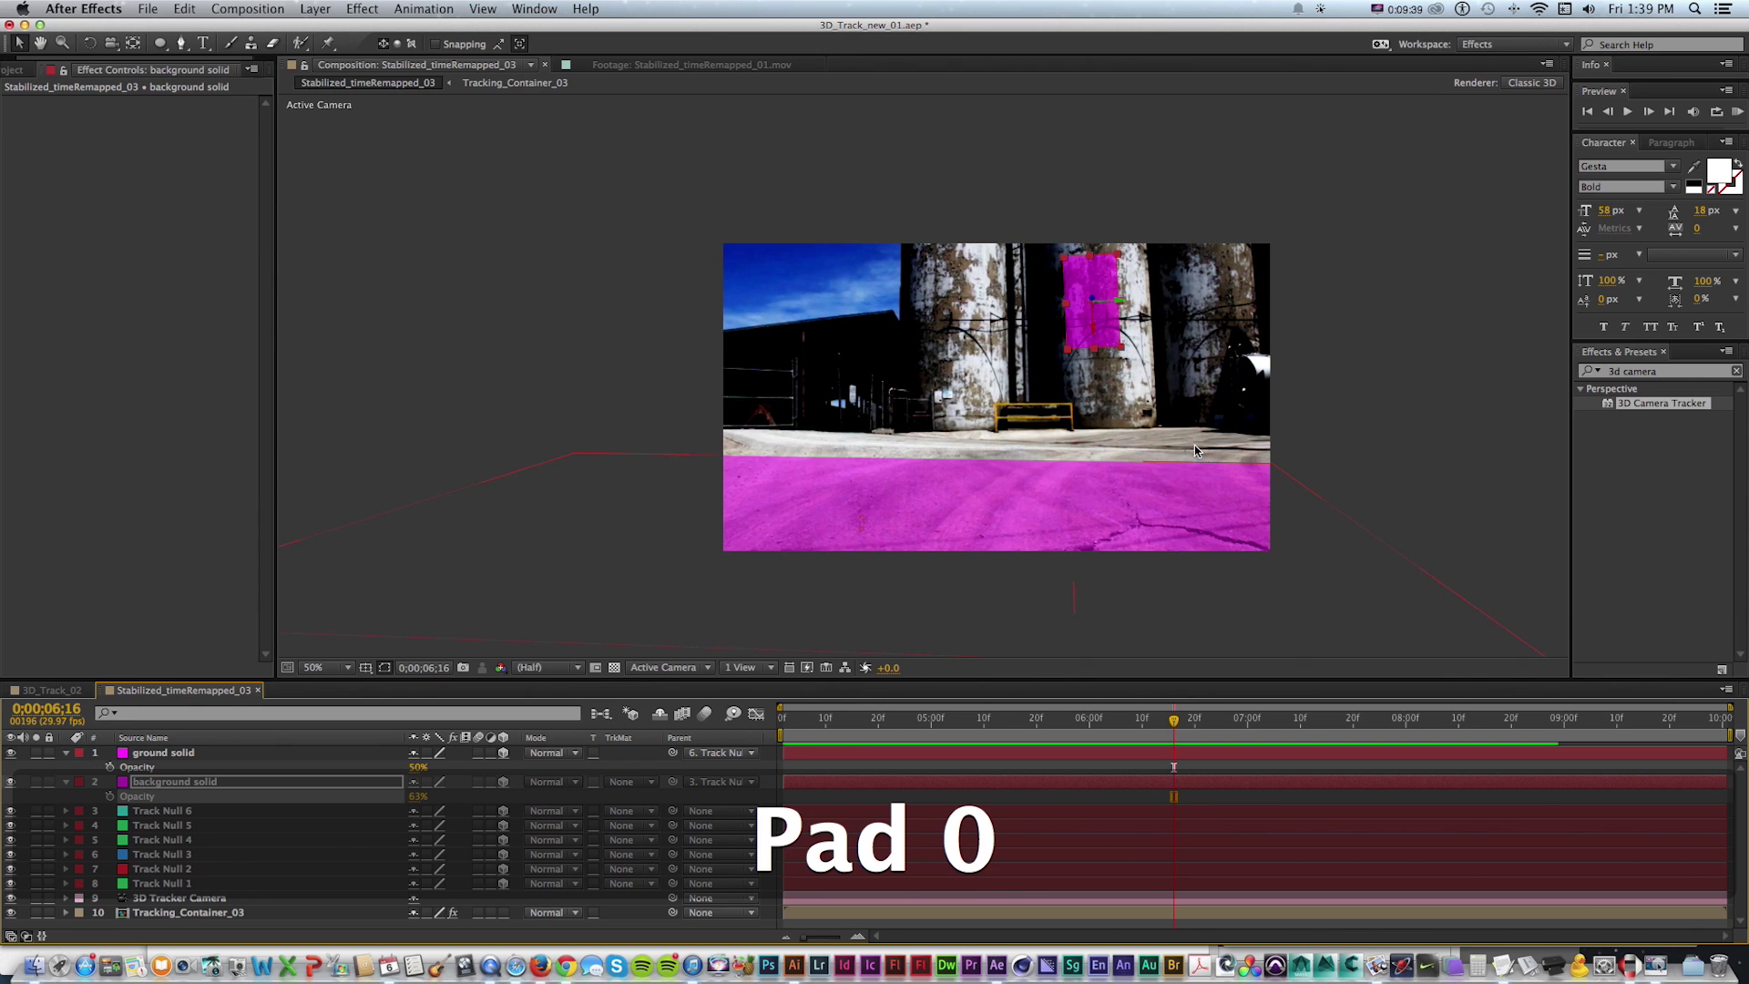
{"action": "left_click", "coordinate": [1078, 553]}
{"action": "left_click_drag", "start_coordinate": [1174, 719], "coordinate": [720, 626]}
{"action": "key", "text": "super+s"}
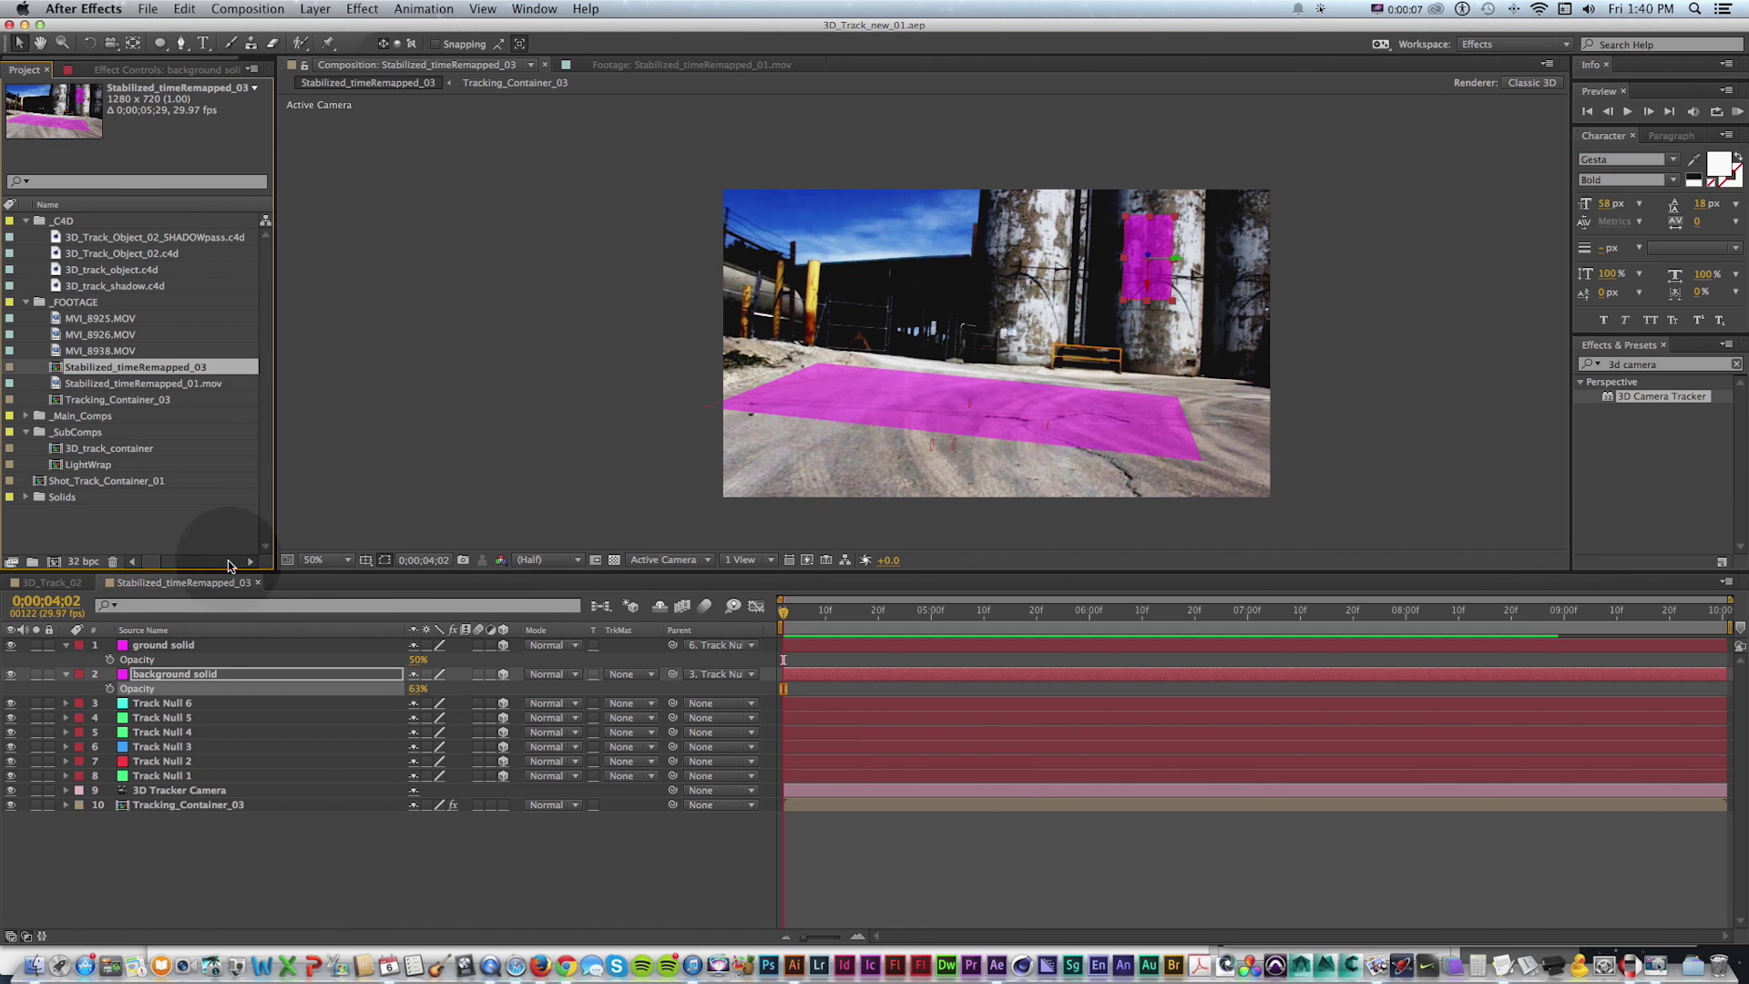
Rename the Stabilized_timeRemapped_03 composition as 3D_Track_03 and move it into the _Main_Comps folder
{"action": "key", "text": "Return"}
{"action": "type", "text": "3D_Track"}
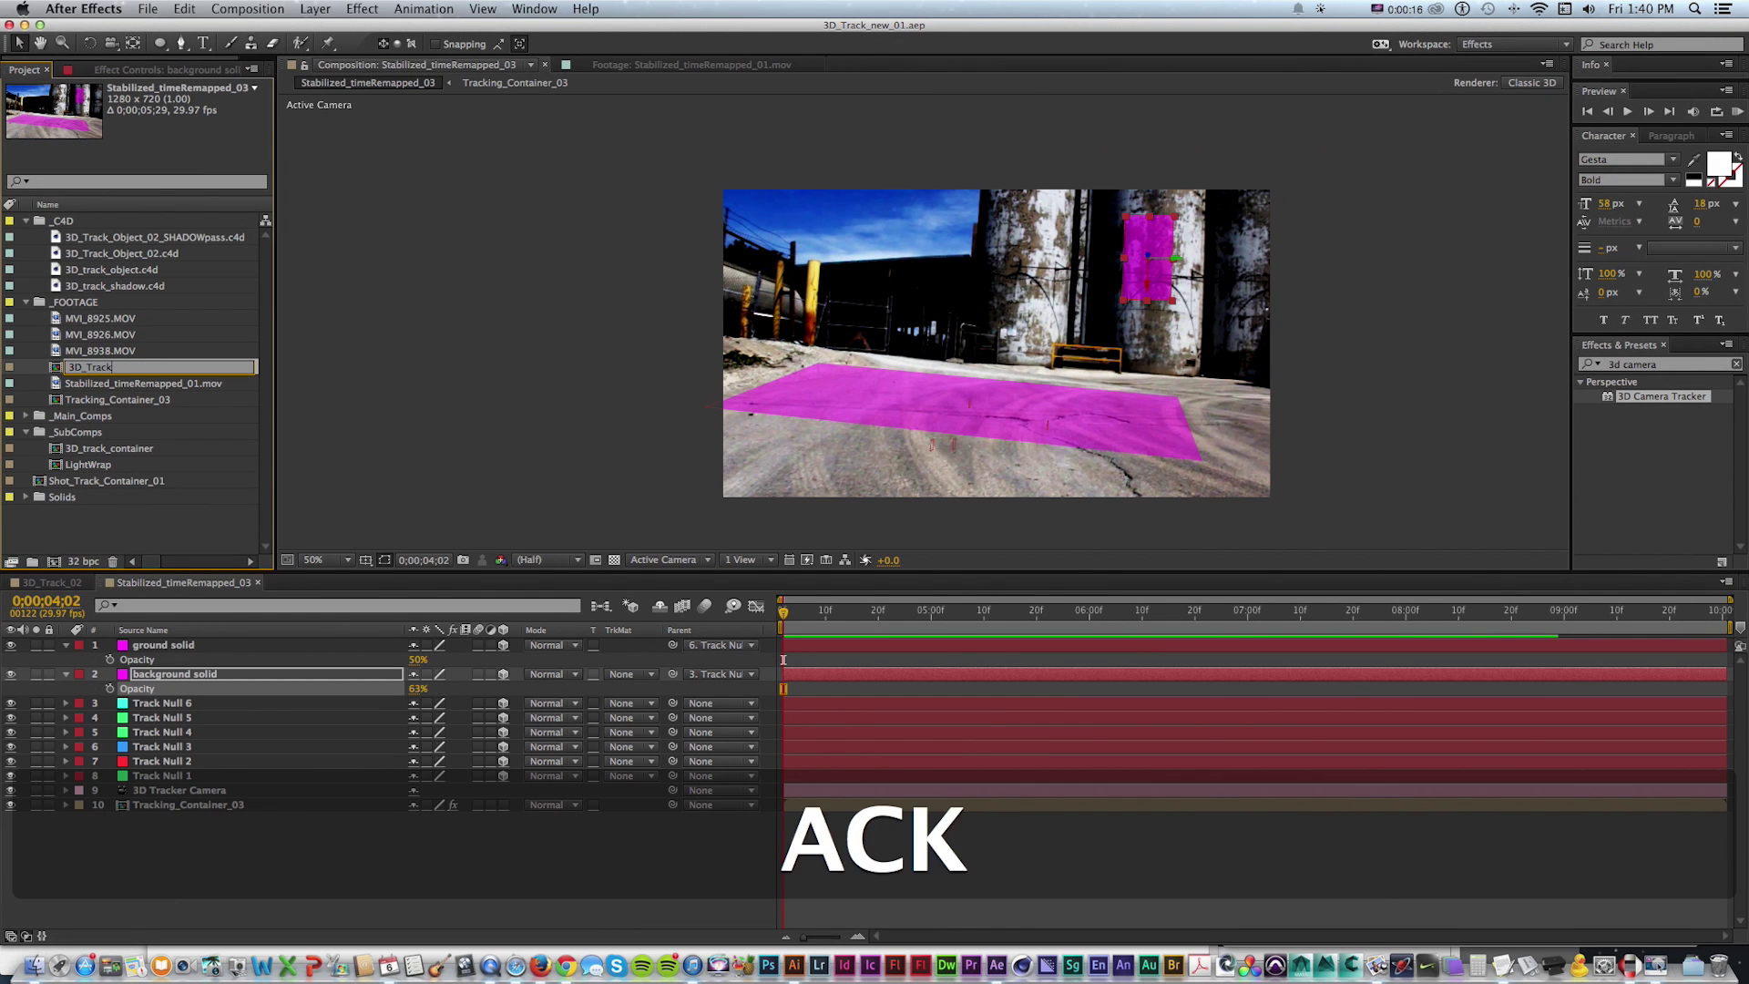
{"action": "type", "text": "_03"}
{"action": "key", "text": "Return"}
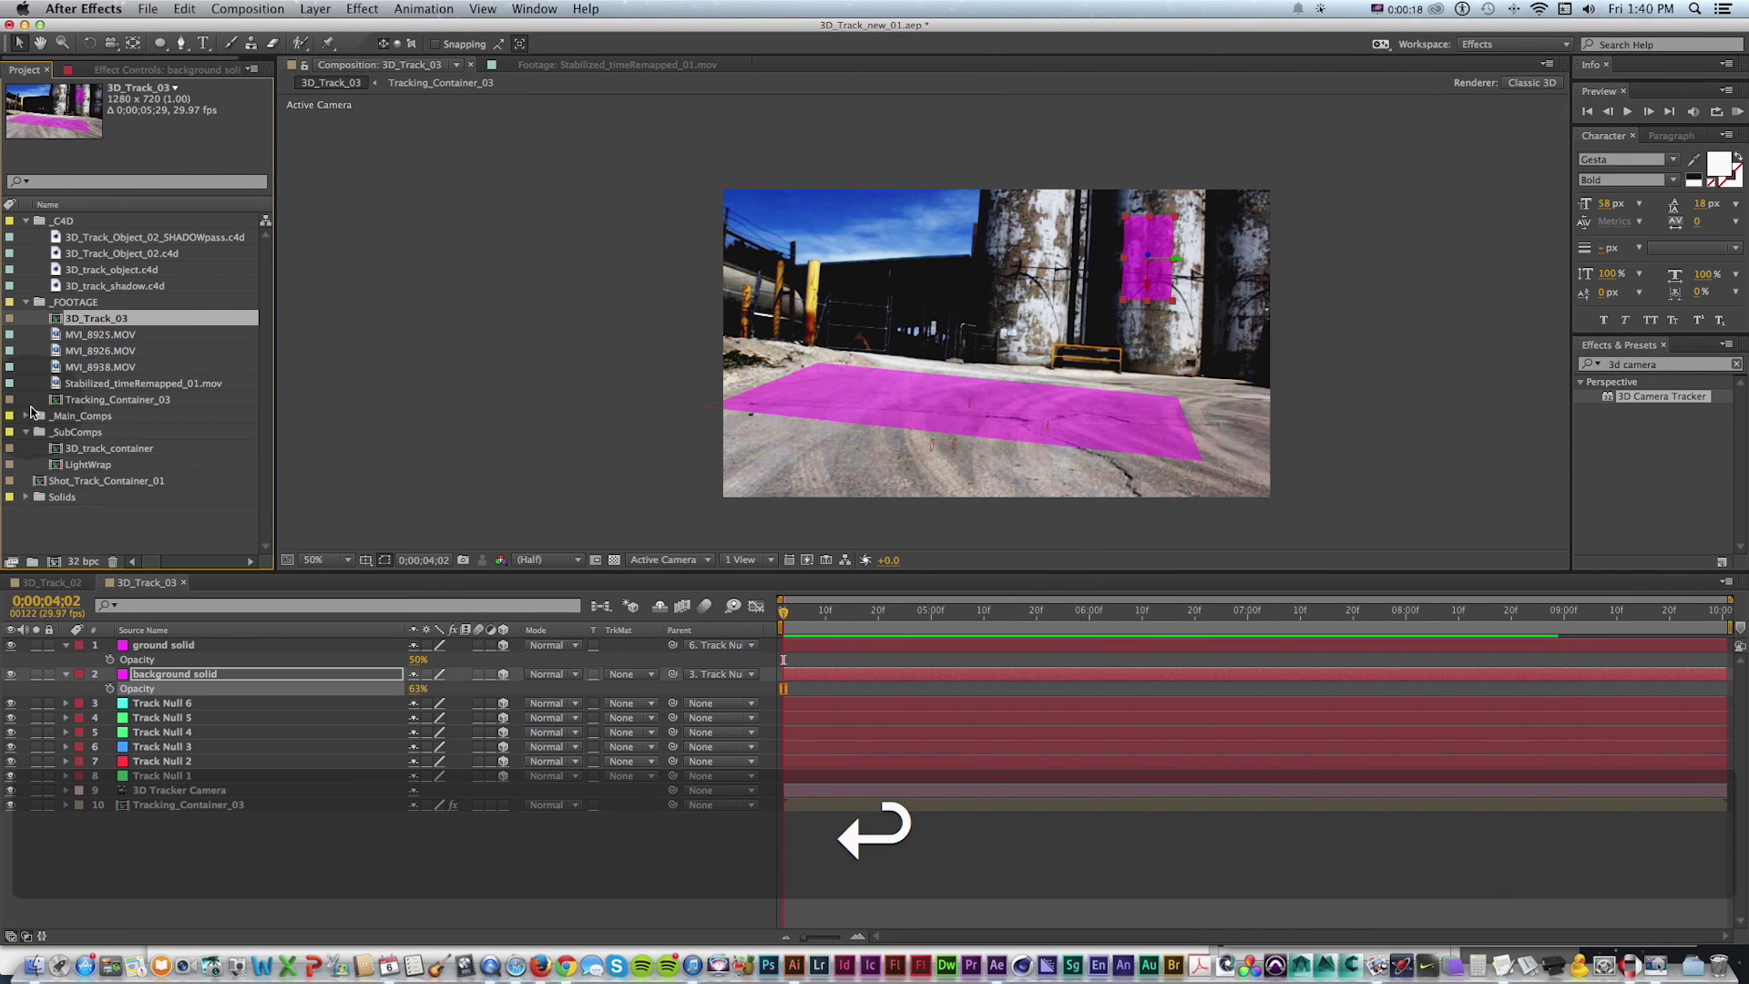
{"action": "left_click_drag", "start_coordinate": [57, 314], "coordinate": [86, 390]}
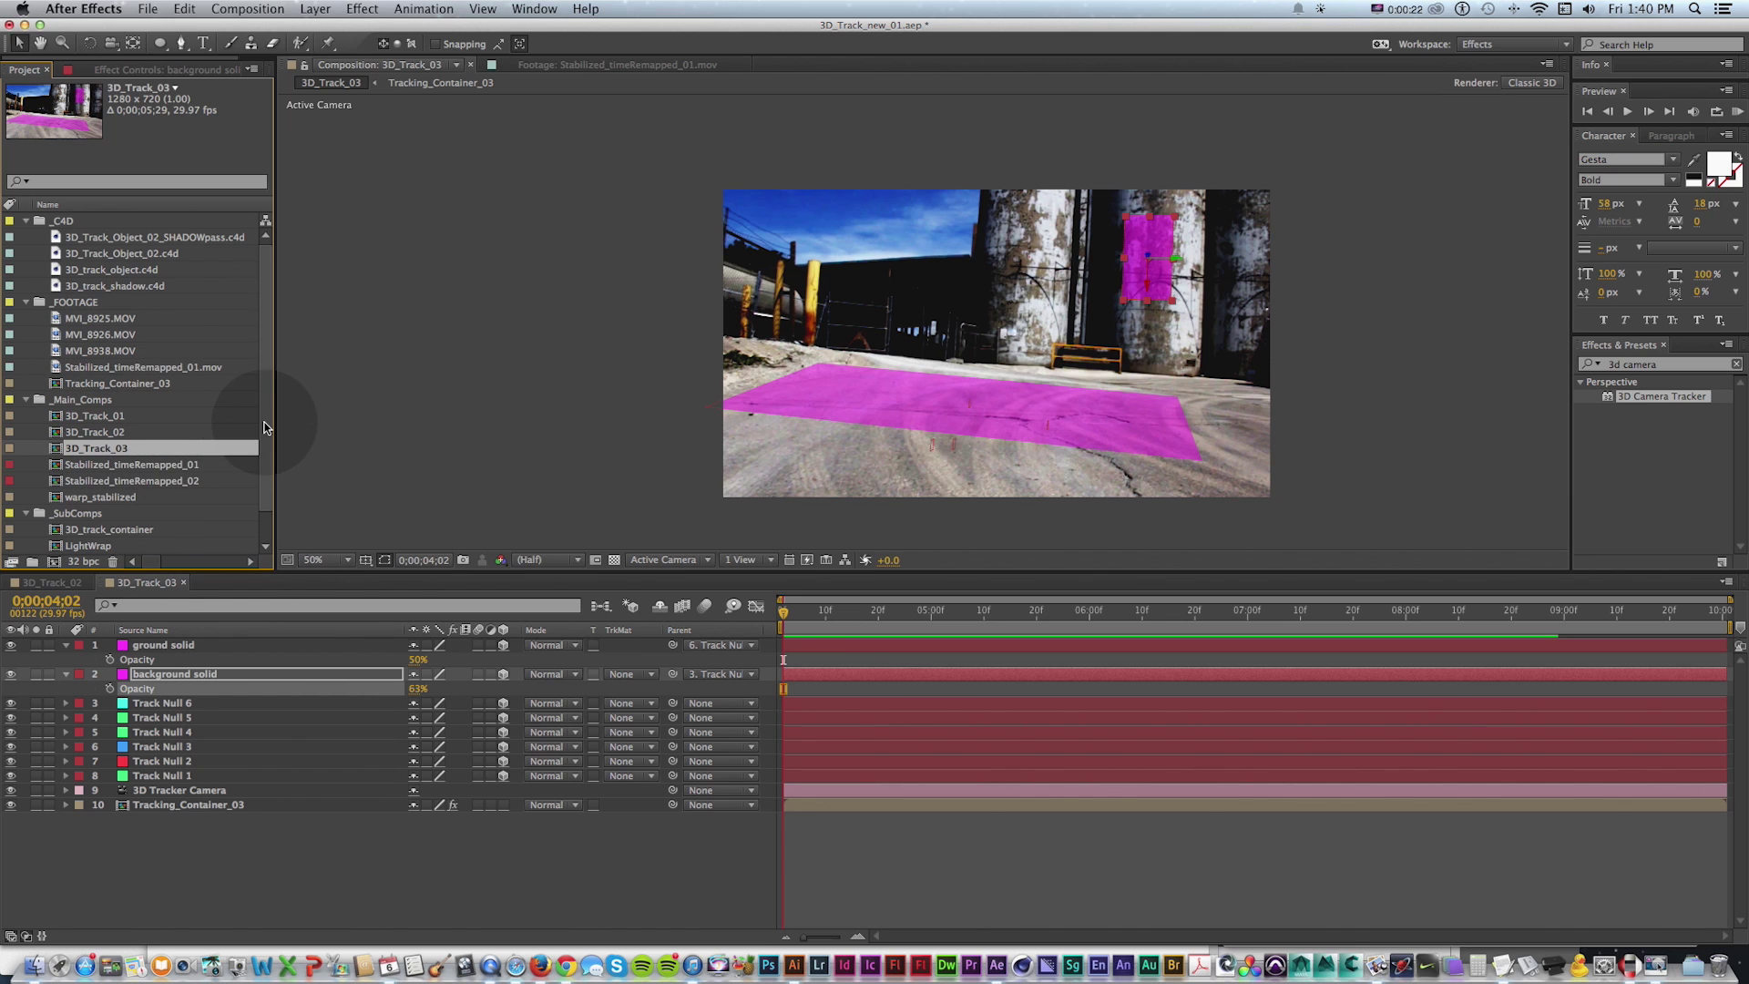
Duplicate the 3D_Track_03 composition and open the copy, 3D_Track_04
{"action": "scroll", "coordinate": [254, 469], "scroll_direction": "down", "scroll_amount": 2}
{"action": "key", "text": "cmd+d"}
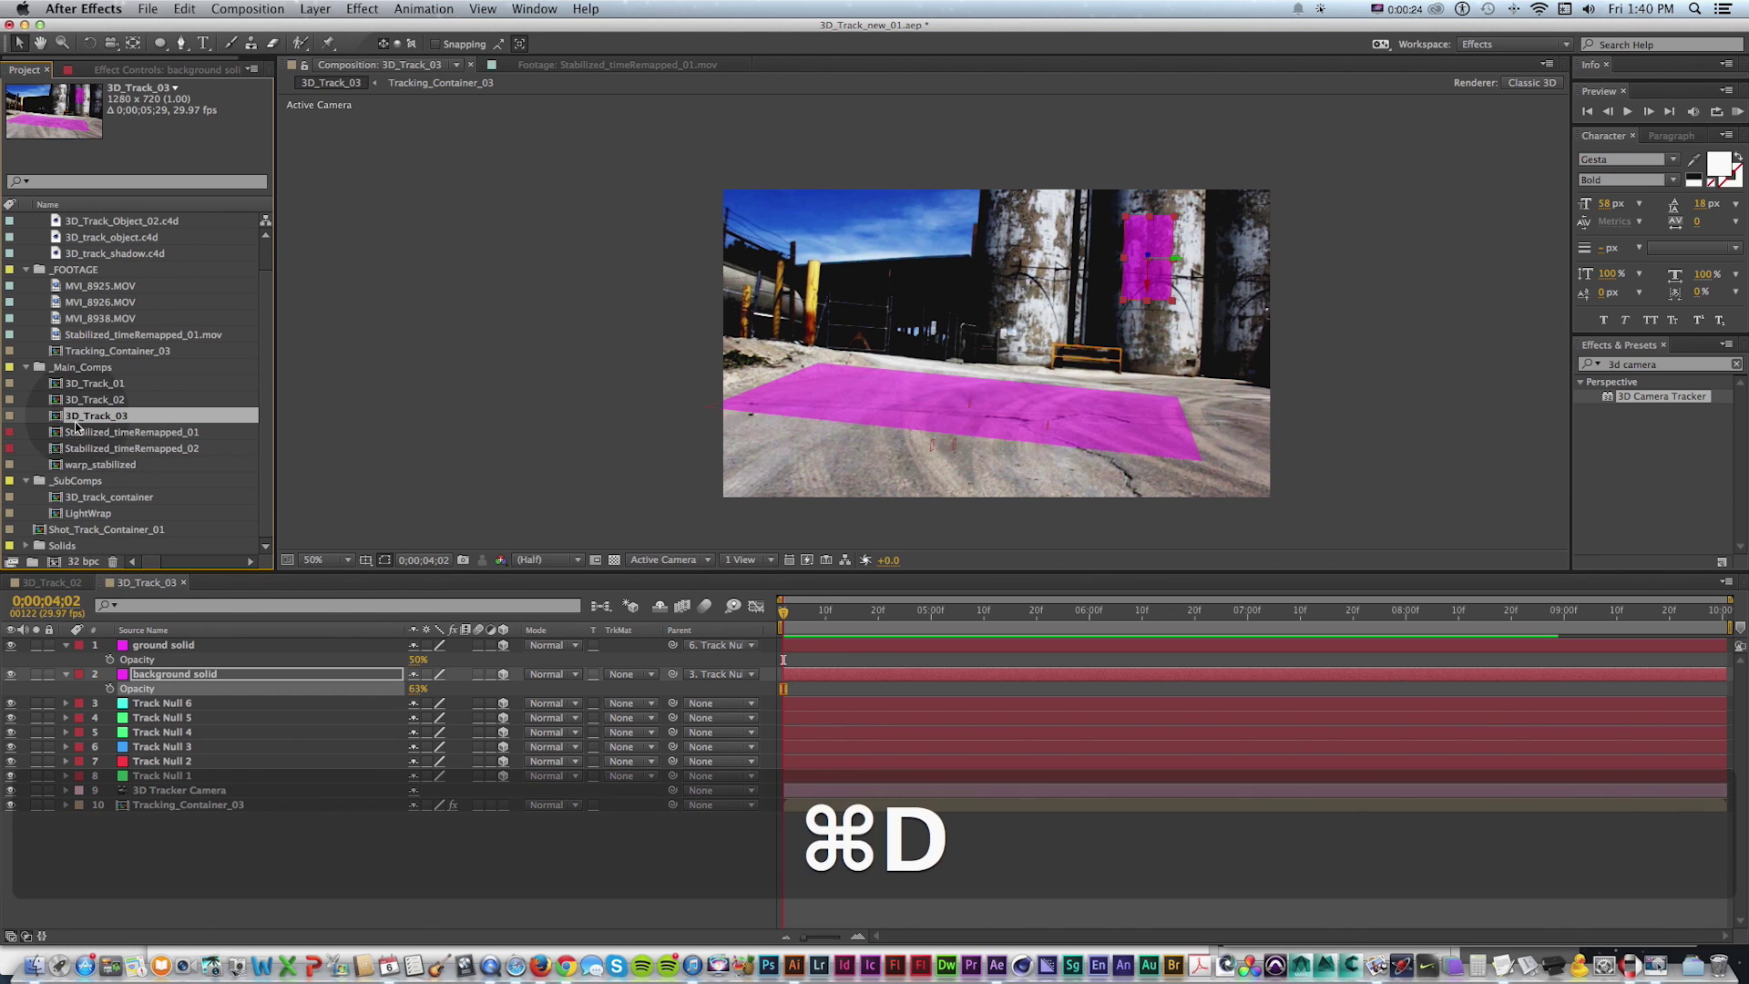
{"action": "scroll", "coordinate": [128, 468], "scroll_direction": "up", "scroll_amount": 2}
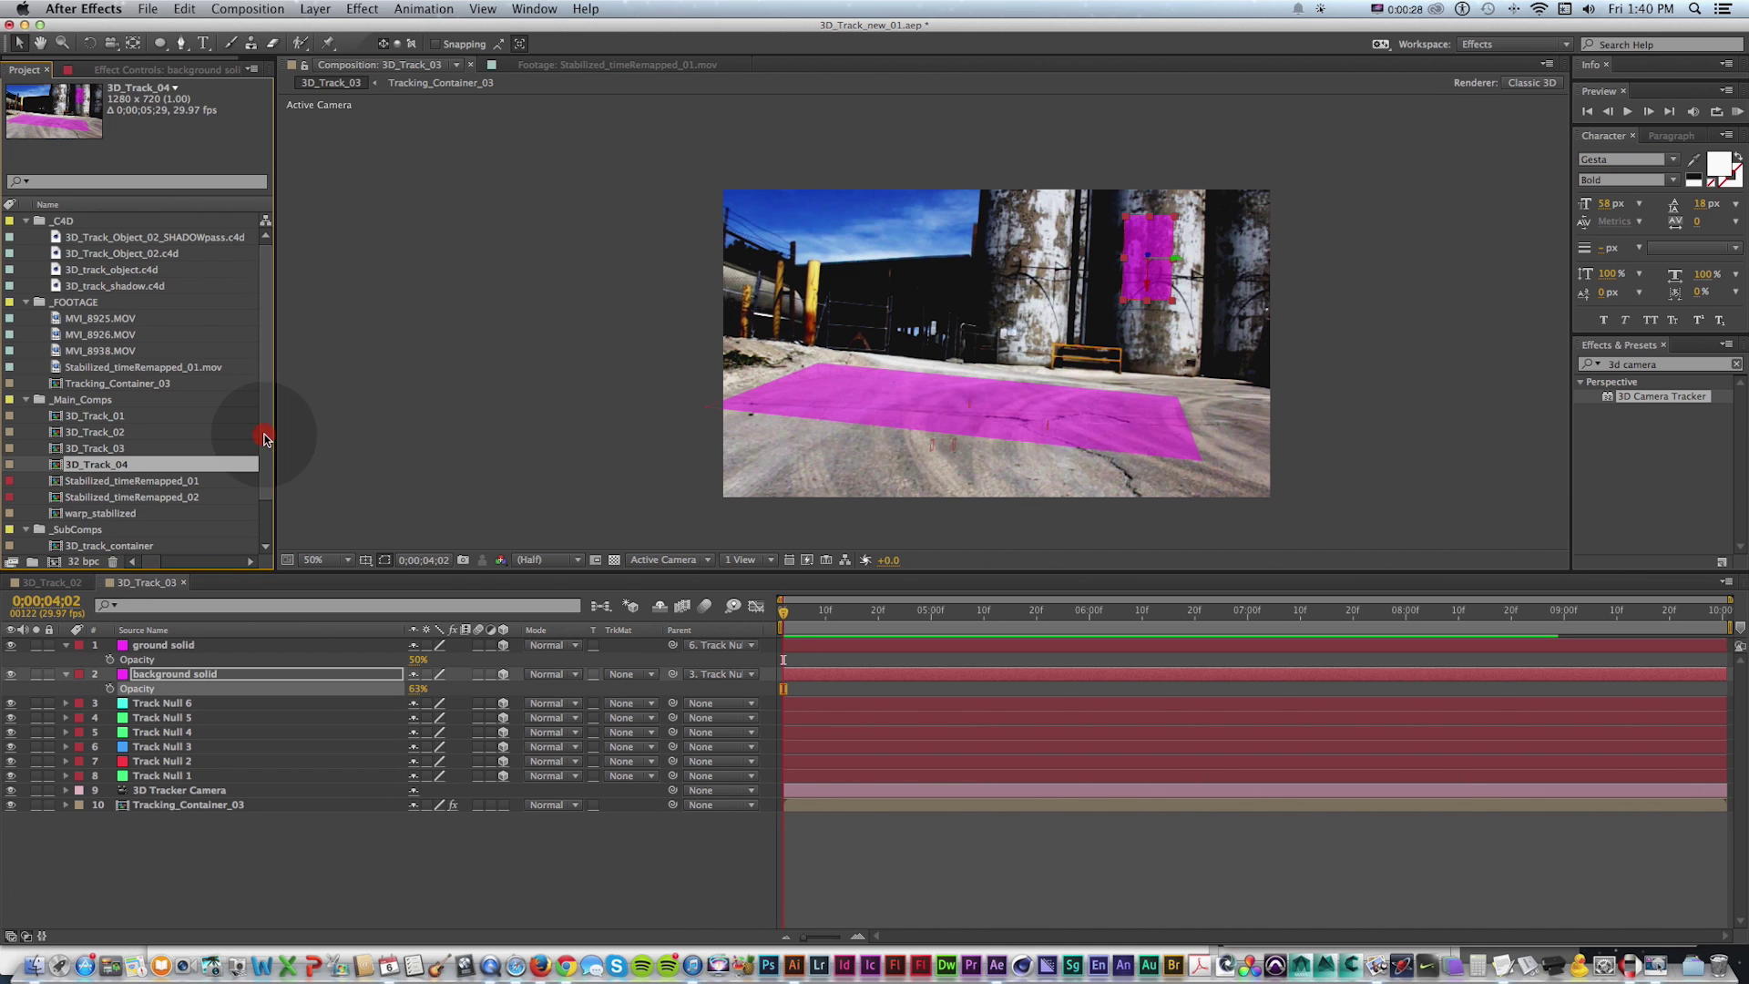
{"action": "scroll", "coordinate": [264, 440], "scroll_direction": "down", "scroll_amount": 3}
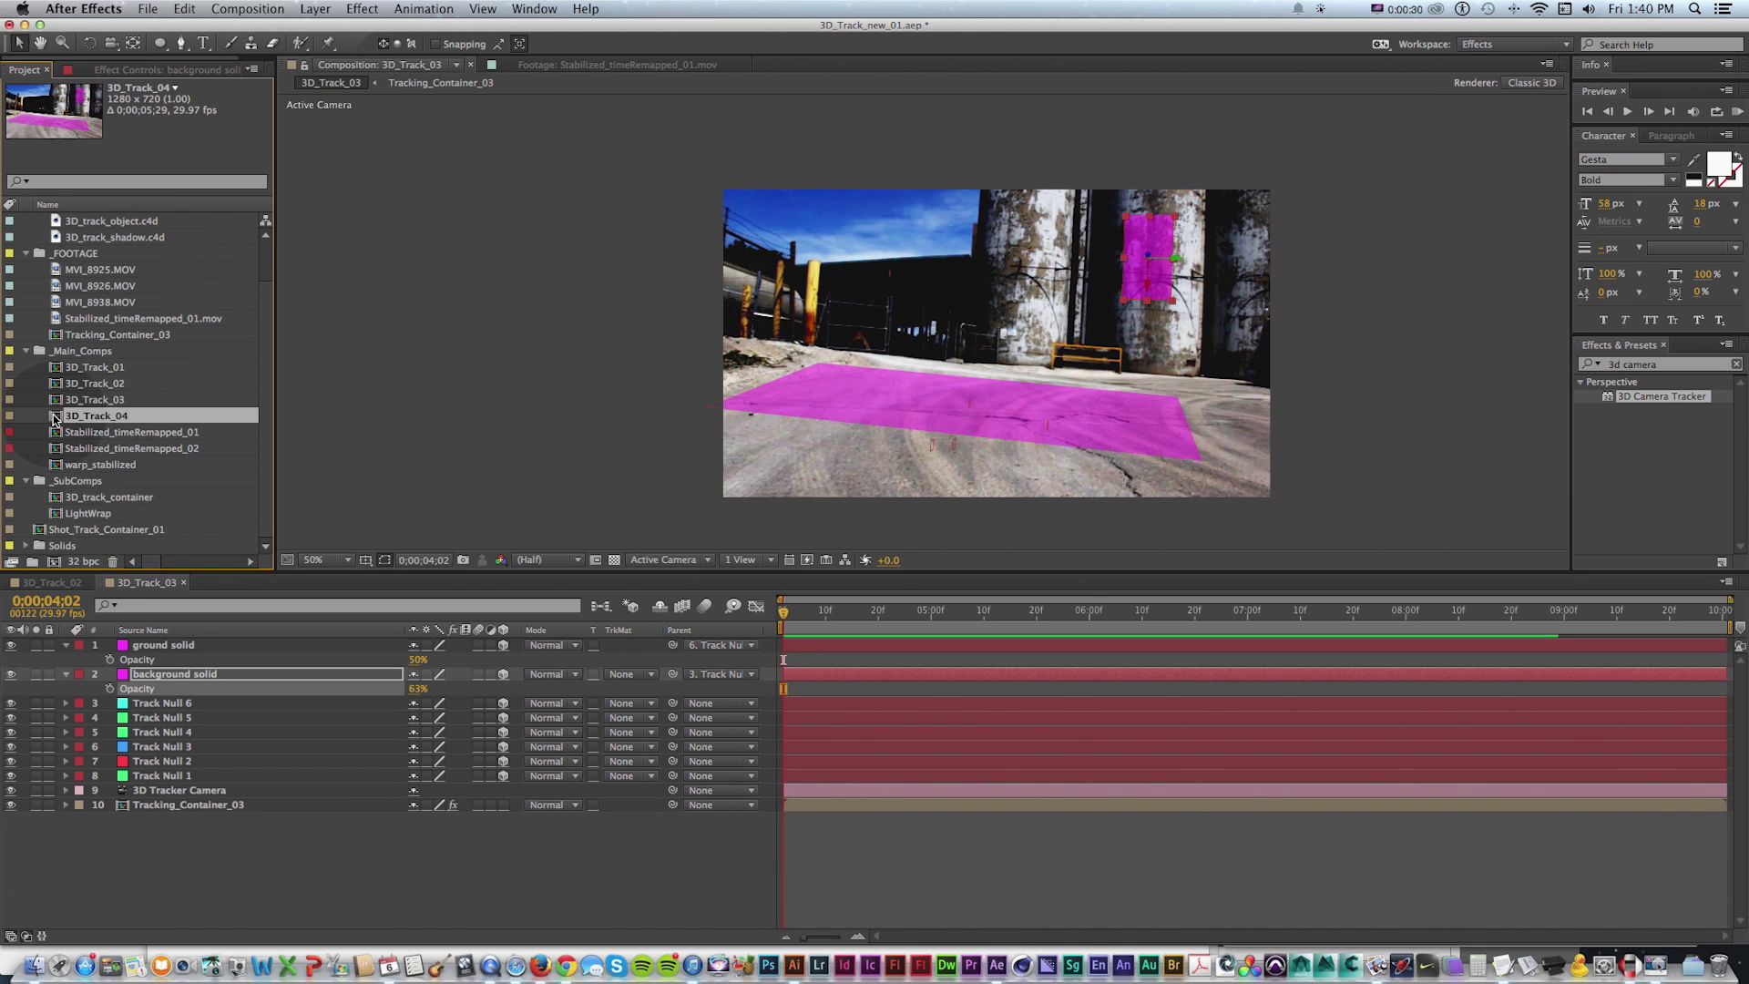
{"action": "double_click", "coordinate": [56, 417]}
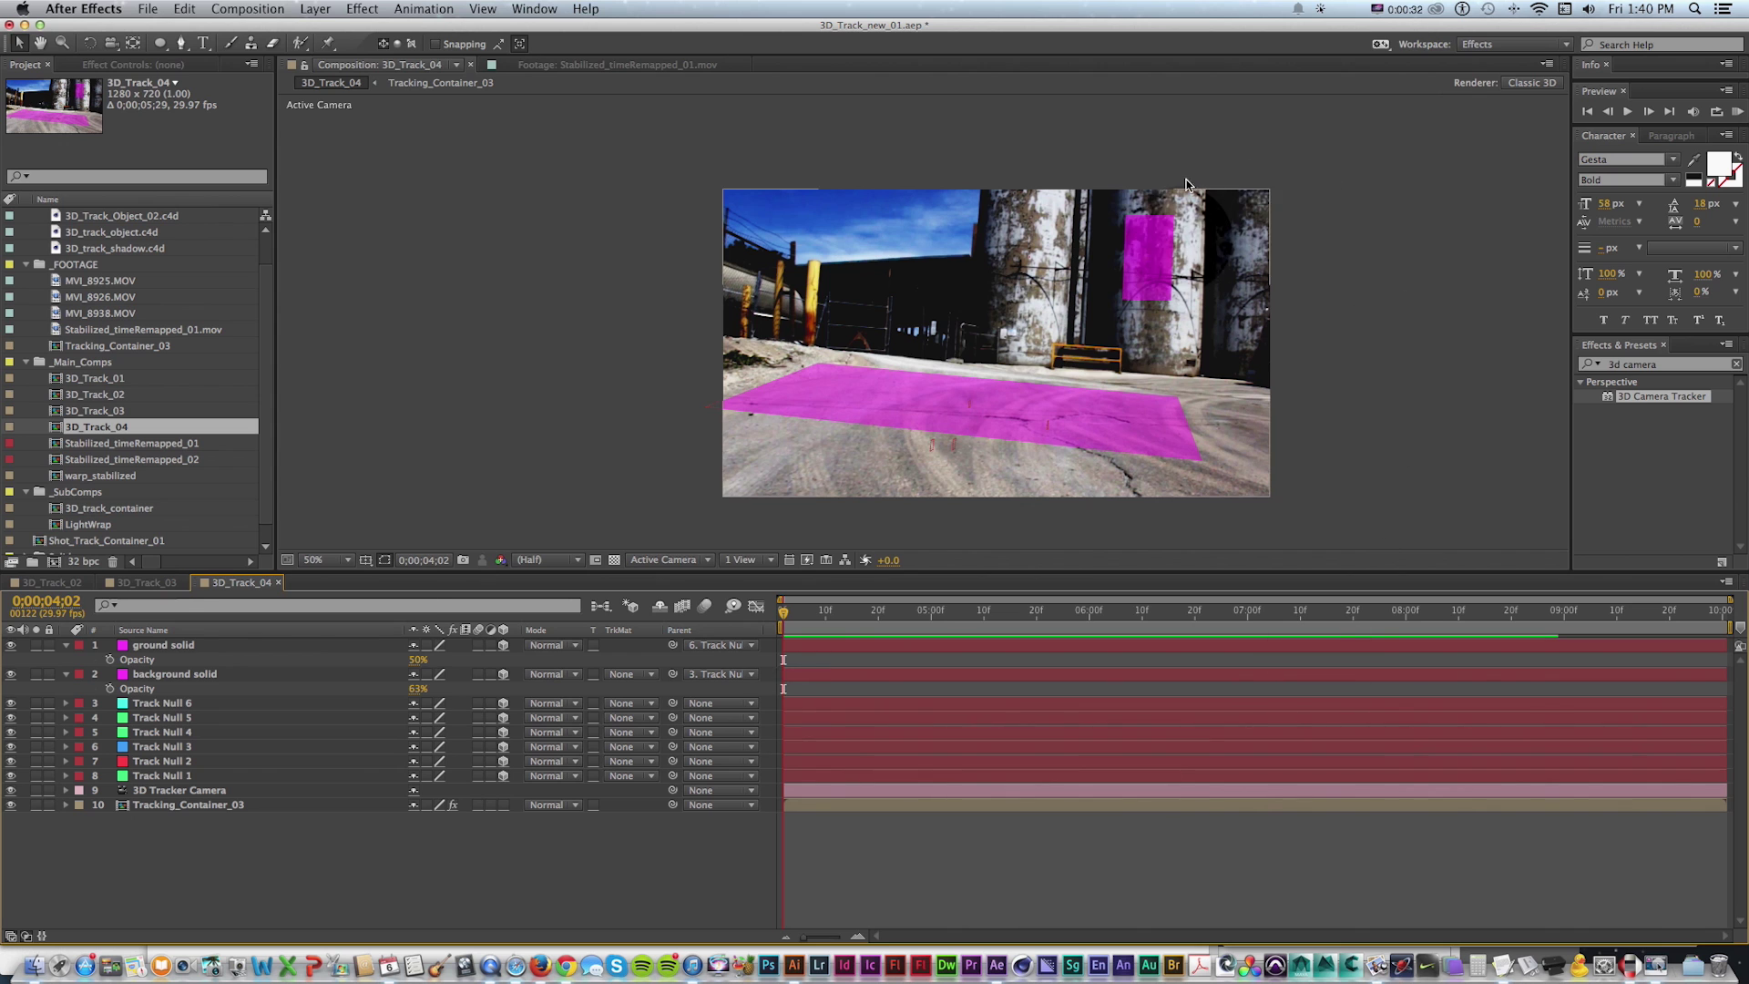
{"action": "left_click_drag", "start_coordinate": [920, 616], "coordinate": [674, 606]}
{"action": "left_click", "coordinate": [939, 477]}
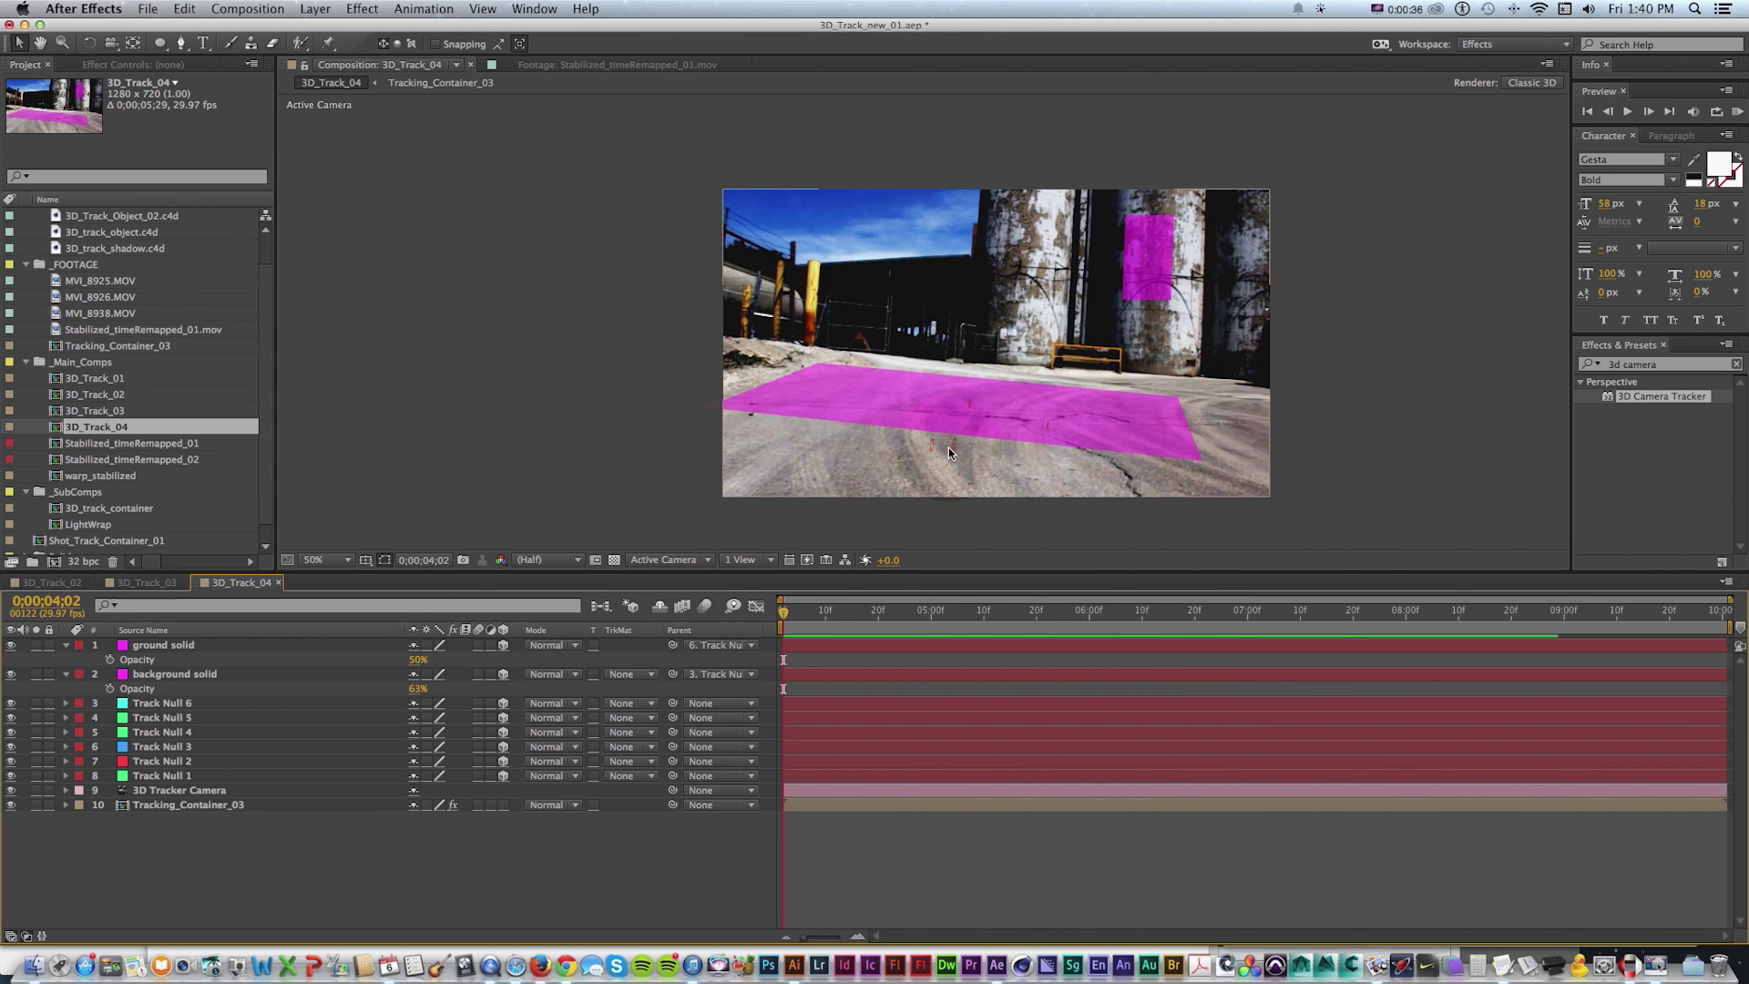
{"action": "left_click", "coordinate": [177, 808]}
{"action": "left_click", "coordinate": [119, 70]}
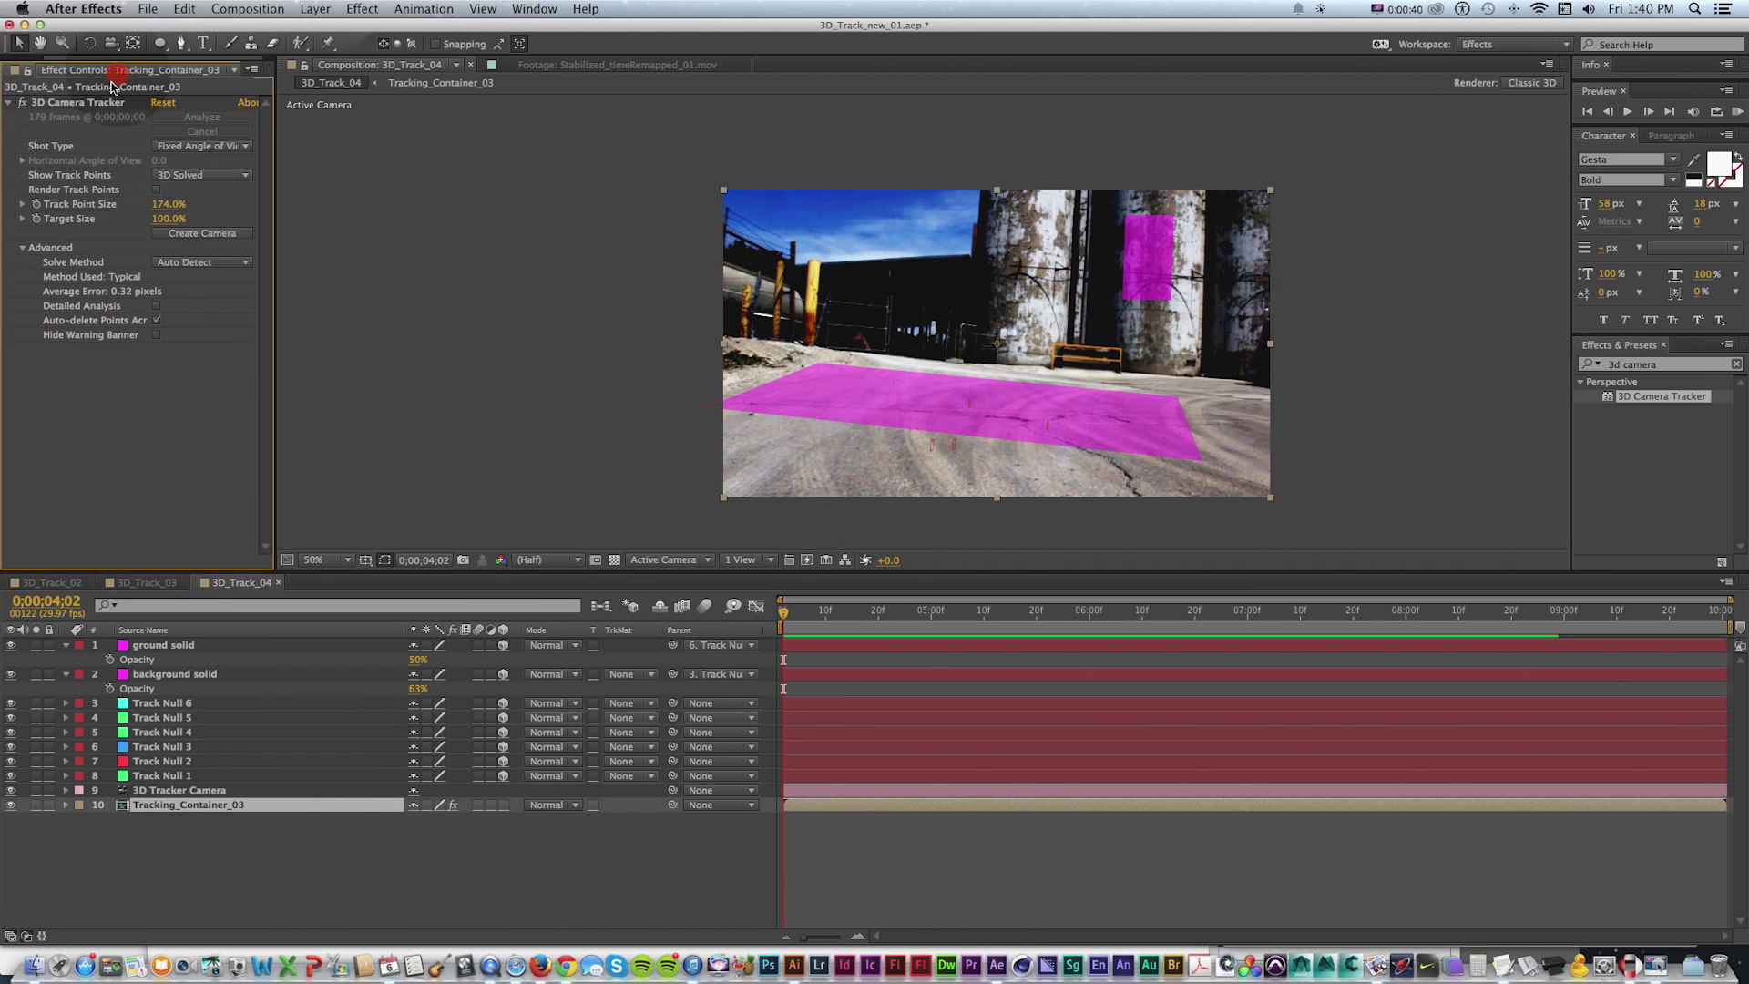
{"action": "left_click", "coordinate": [77, 102]}
{"action": "right_click", "coordinate": [969, 422]}
{"action": "key", "text": "Escape"}
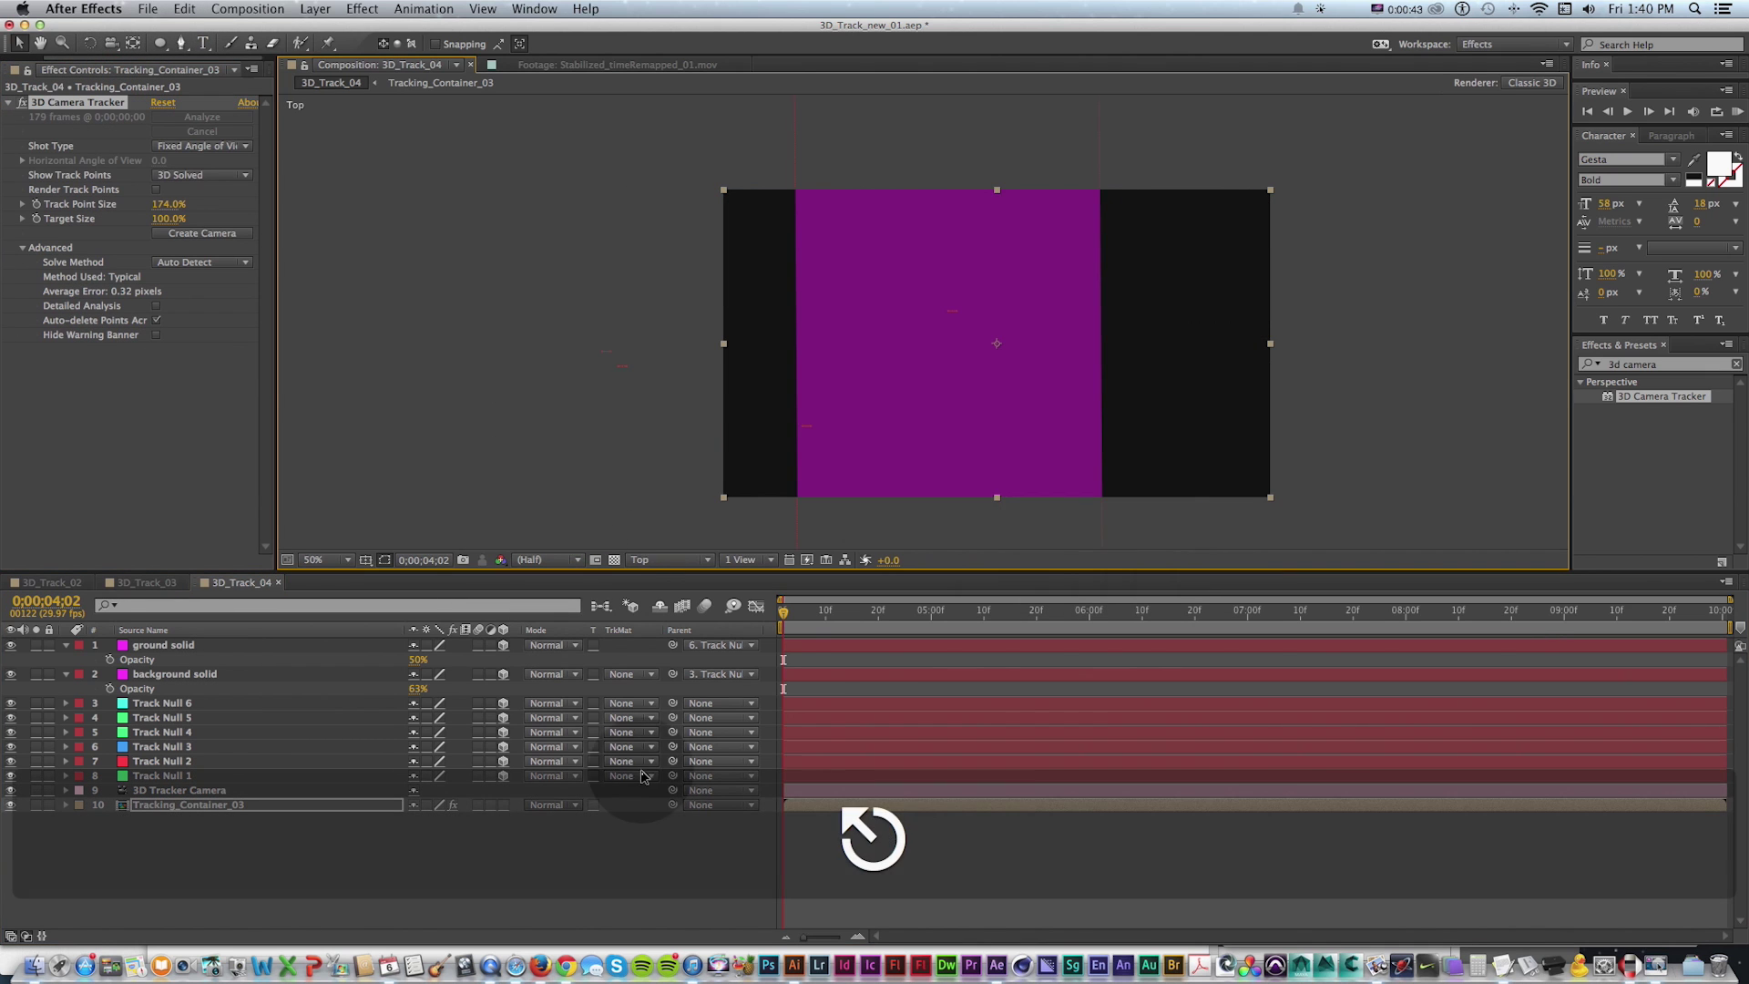
Switch to QuickTime Player and look through the reference clips of the silos
{"action": "key", "text": "super+Tab"}
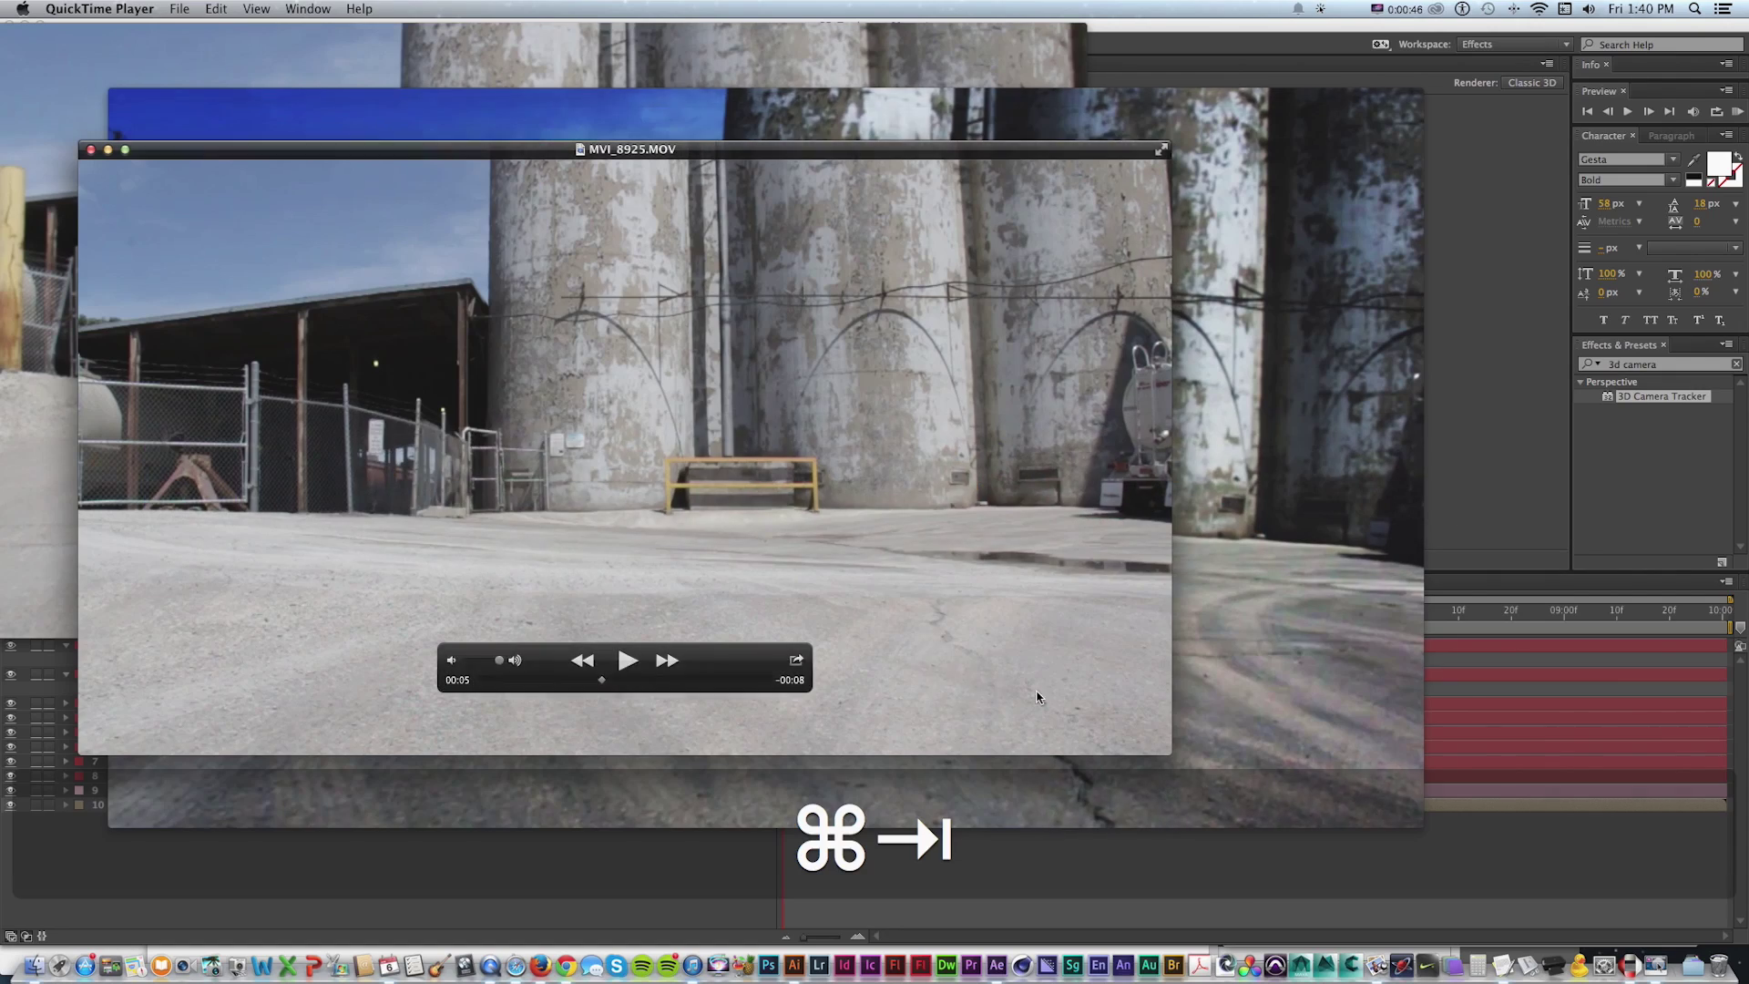
{"action": "left_click", "coordinate": [938, 806]}
{"action": "mouse_move", "coordinate": [1098, 805]}
{"action": "left_mouse_down"}
{"action": "mouse_move", "coordinate": [1212, 809]}
{"action": "mouse_move", "coordinate": [1039, 805]}
{"action": "mouse_move", "coordinate": [1221, 808]}
{"action": "mouse_move", "coordinate": [1089, 806]}
{"action": "left_mouse_up"}
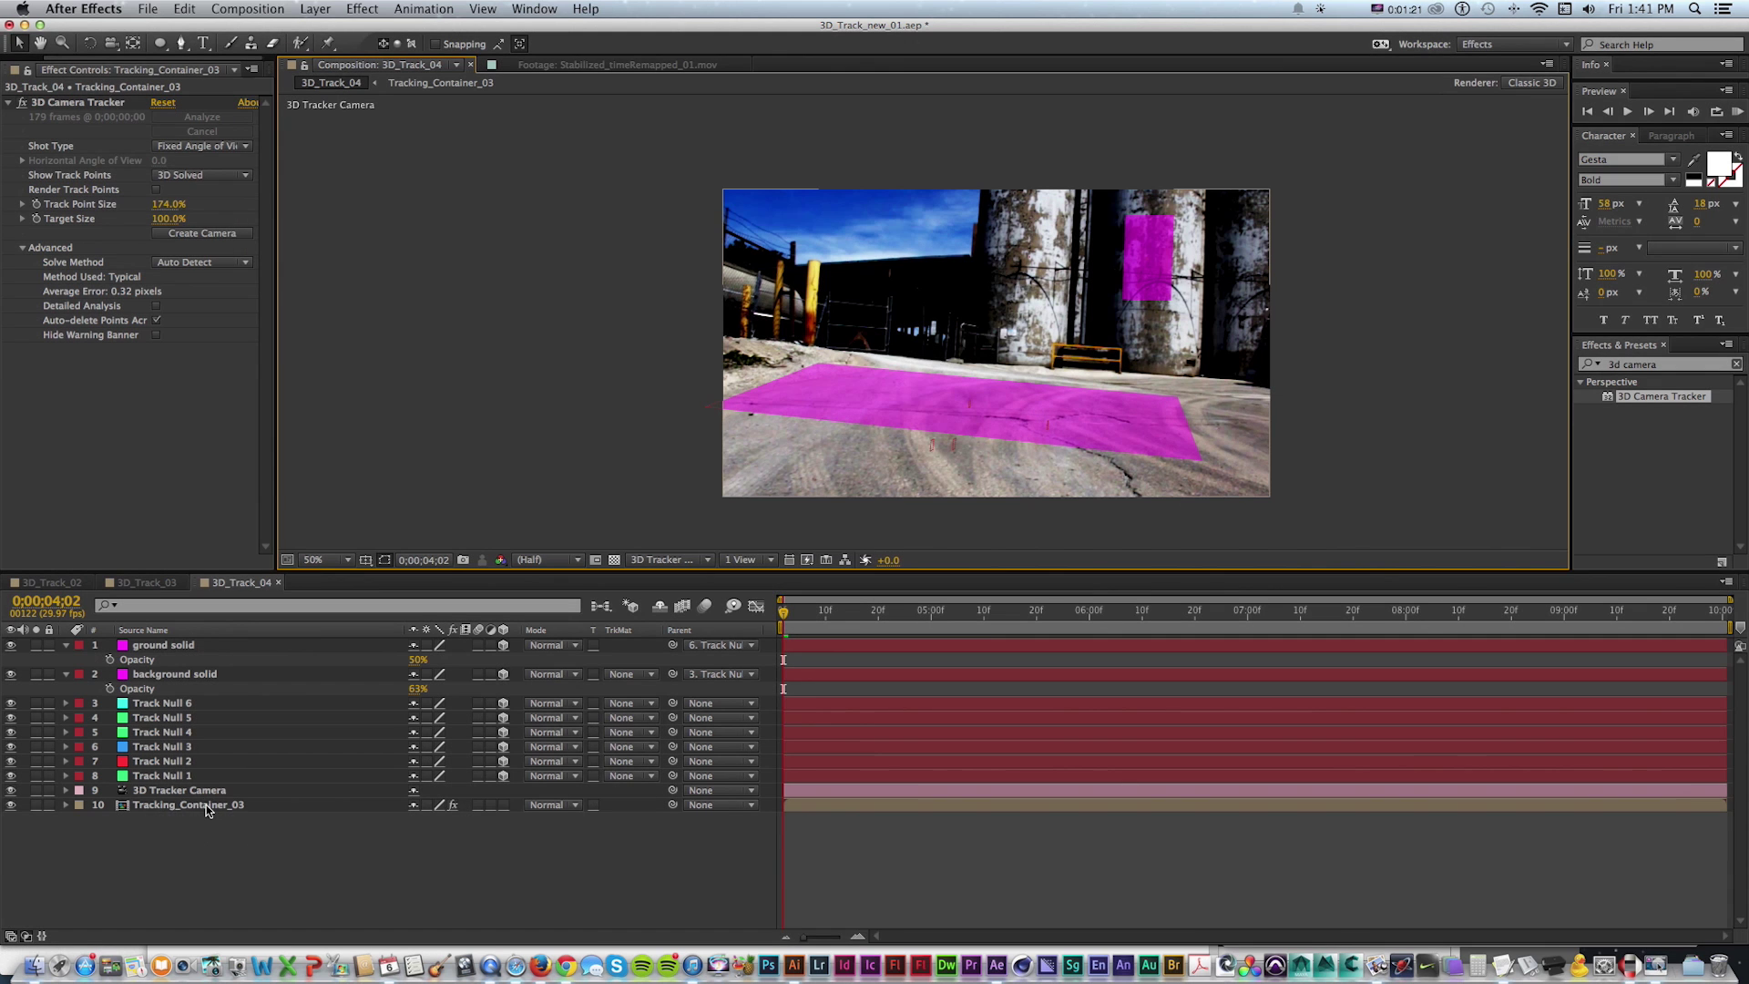
Select all of the 3D Camera Tracker's points on Tracking_Container_03 and create 418 nulls and a camera from them
{"action": "left_click", "coordinate": [206, 805]}
{"action": "left_click", "coordinate": [91, 106]}
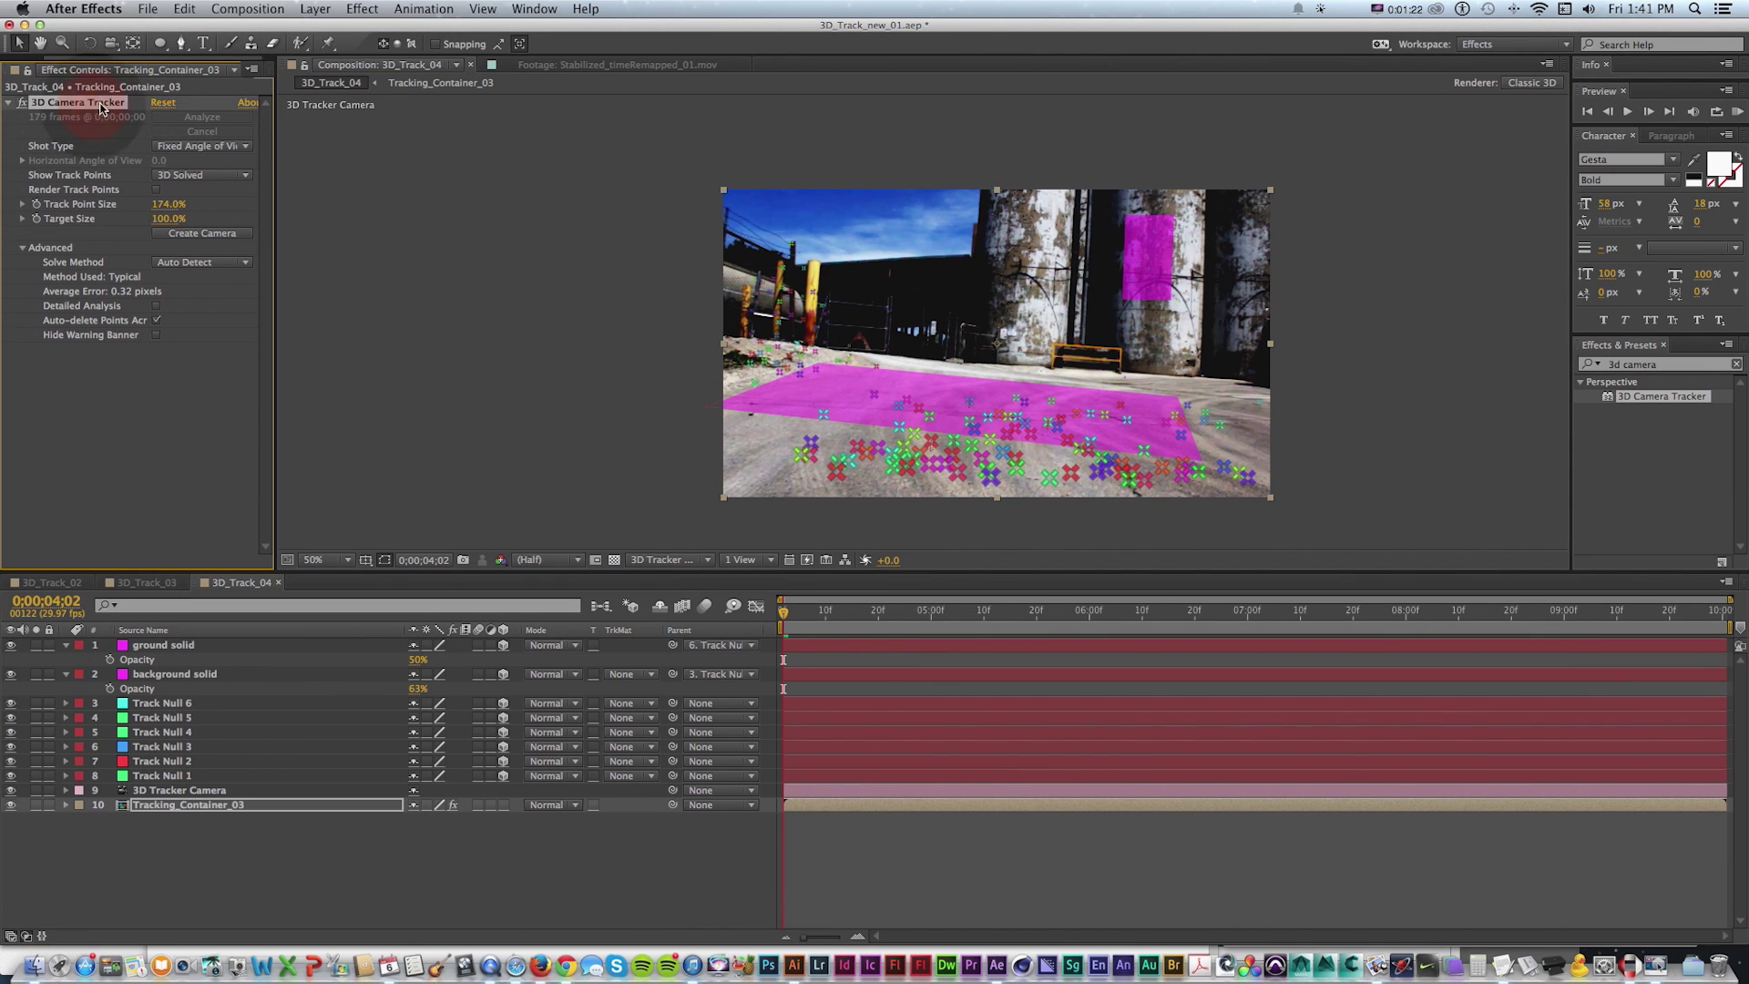
{"action": "mouse_move", "coordinate": [805, 143]}
{"action": "left_mouse_down", "text": "alt"}
{"action": "mouse_move", "coordinate": [696, 162]}
{"action": "mouse_move", "coordinate": [625, 424]}
{"action": "mouse_move", "coordinate": [863, 598]}
{"action": "mouse_move", "coordinate": [1328, 548]}
{"action": "mouse_move", "coordinate": [1478, 425]}
{"action": "mouse_move", "coordinate": [1404, 162]}
{"action": "mouse_move", "coordinate": [1217, 124]}
{"action": "mouse_move", "coordinate": [722, 156]}
{"action": "left_mouse_up", "text": "alt"}
{"action": "right_click", "coordinate": [900, 408]}
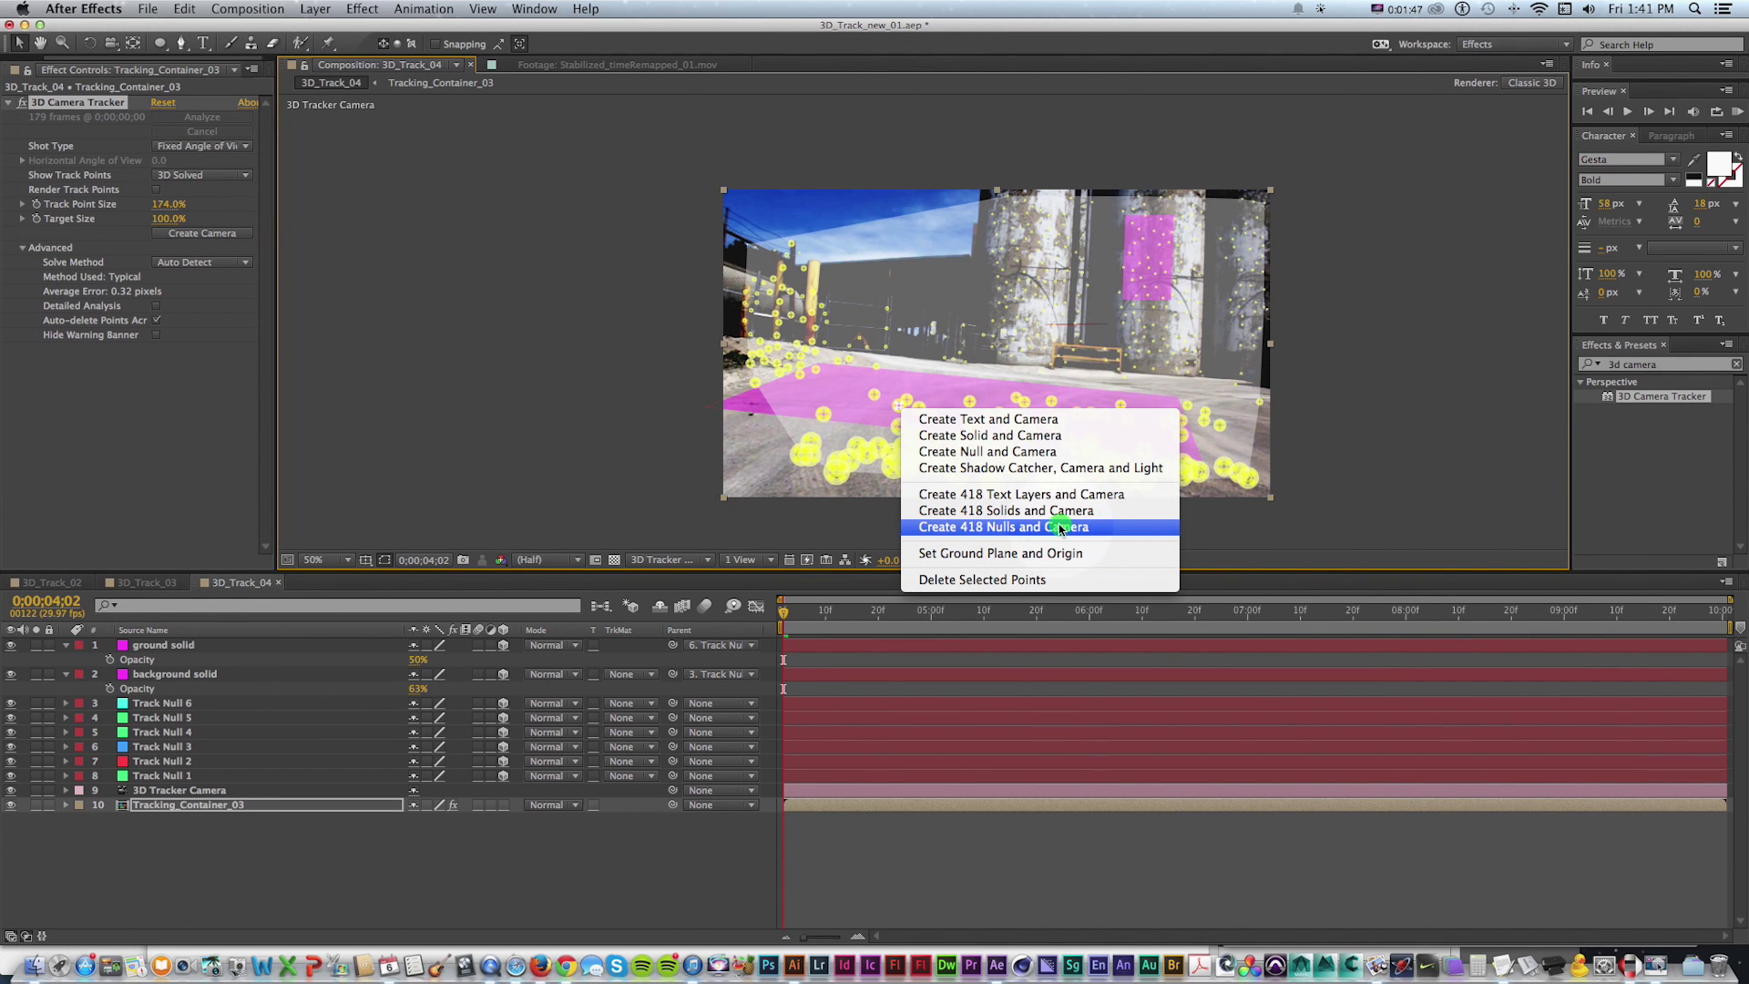
{"action": "left_click", "coordinate": [1101, 527]}
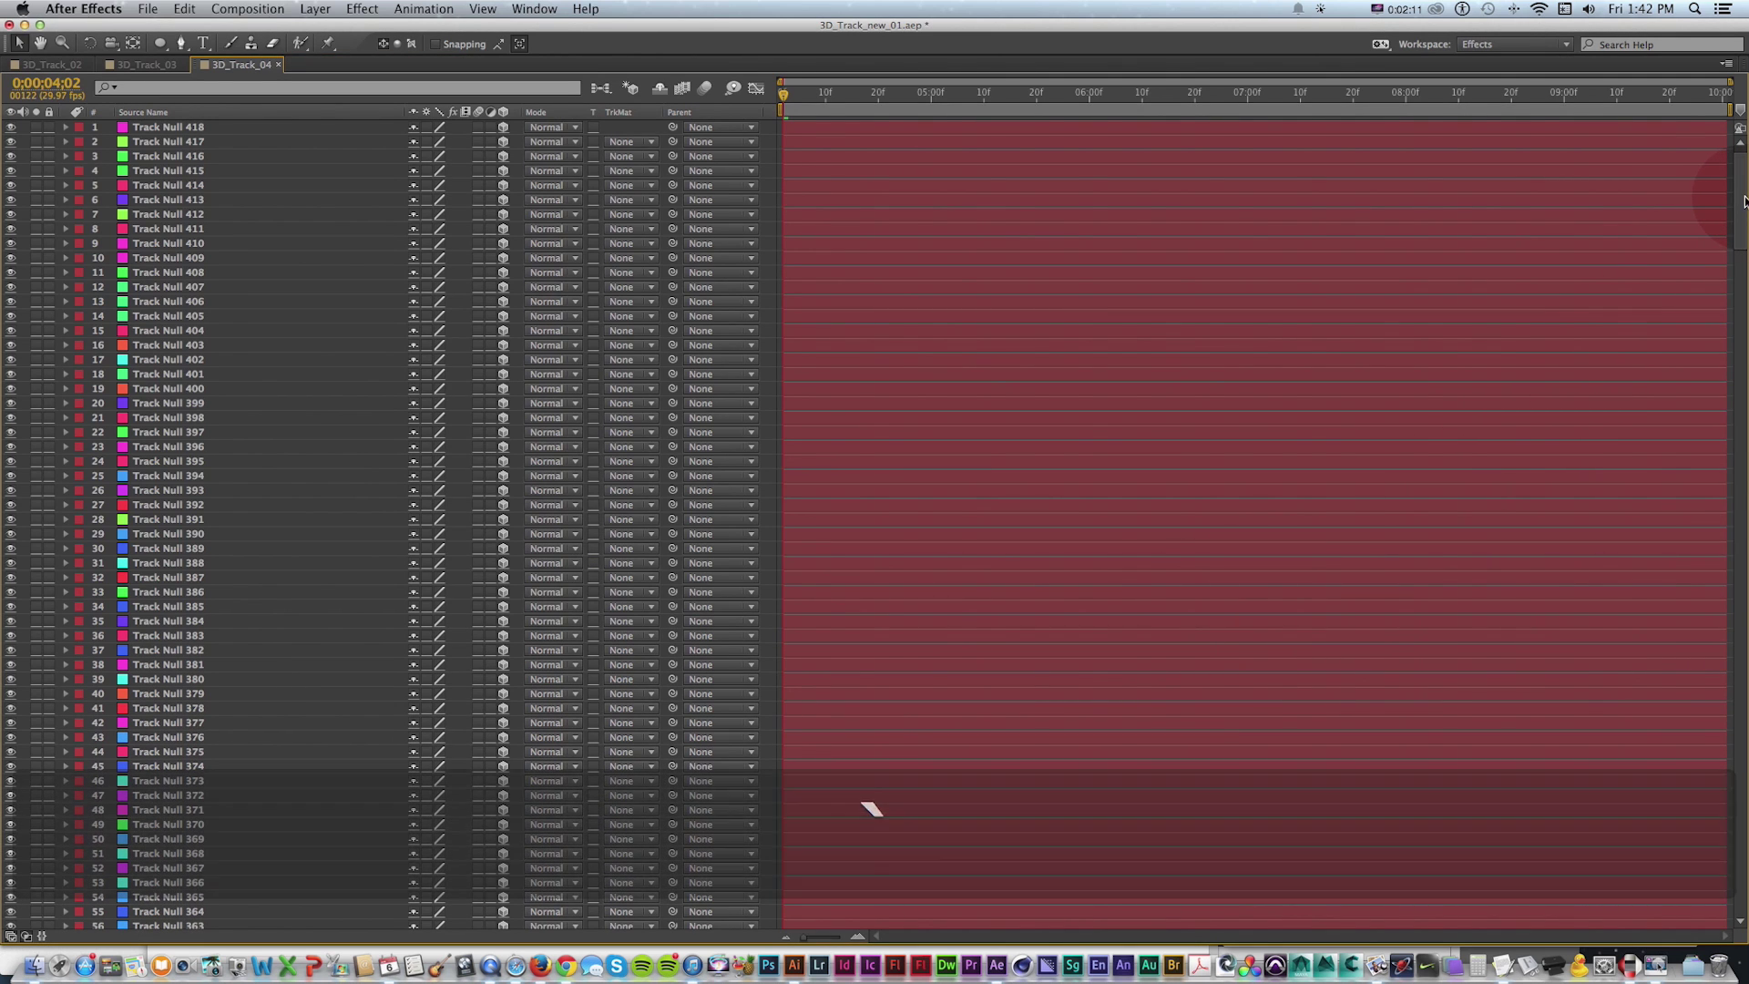
Delete the duplicate 3D Tracker Camera layer directly above the ground solid, and save the project
{"action": "left_click_drag", "start_coordinate": [1744, 201], "coordinate": [1742, 898]}
{"action": "left_click", "coordinate": [175, 747]}
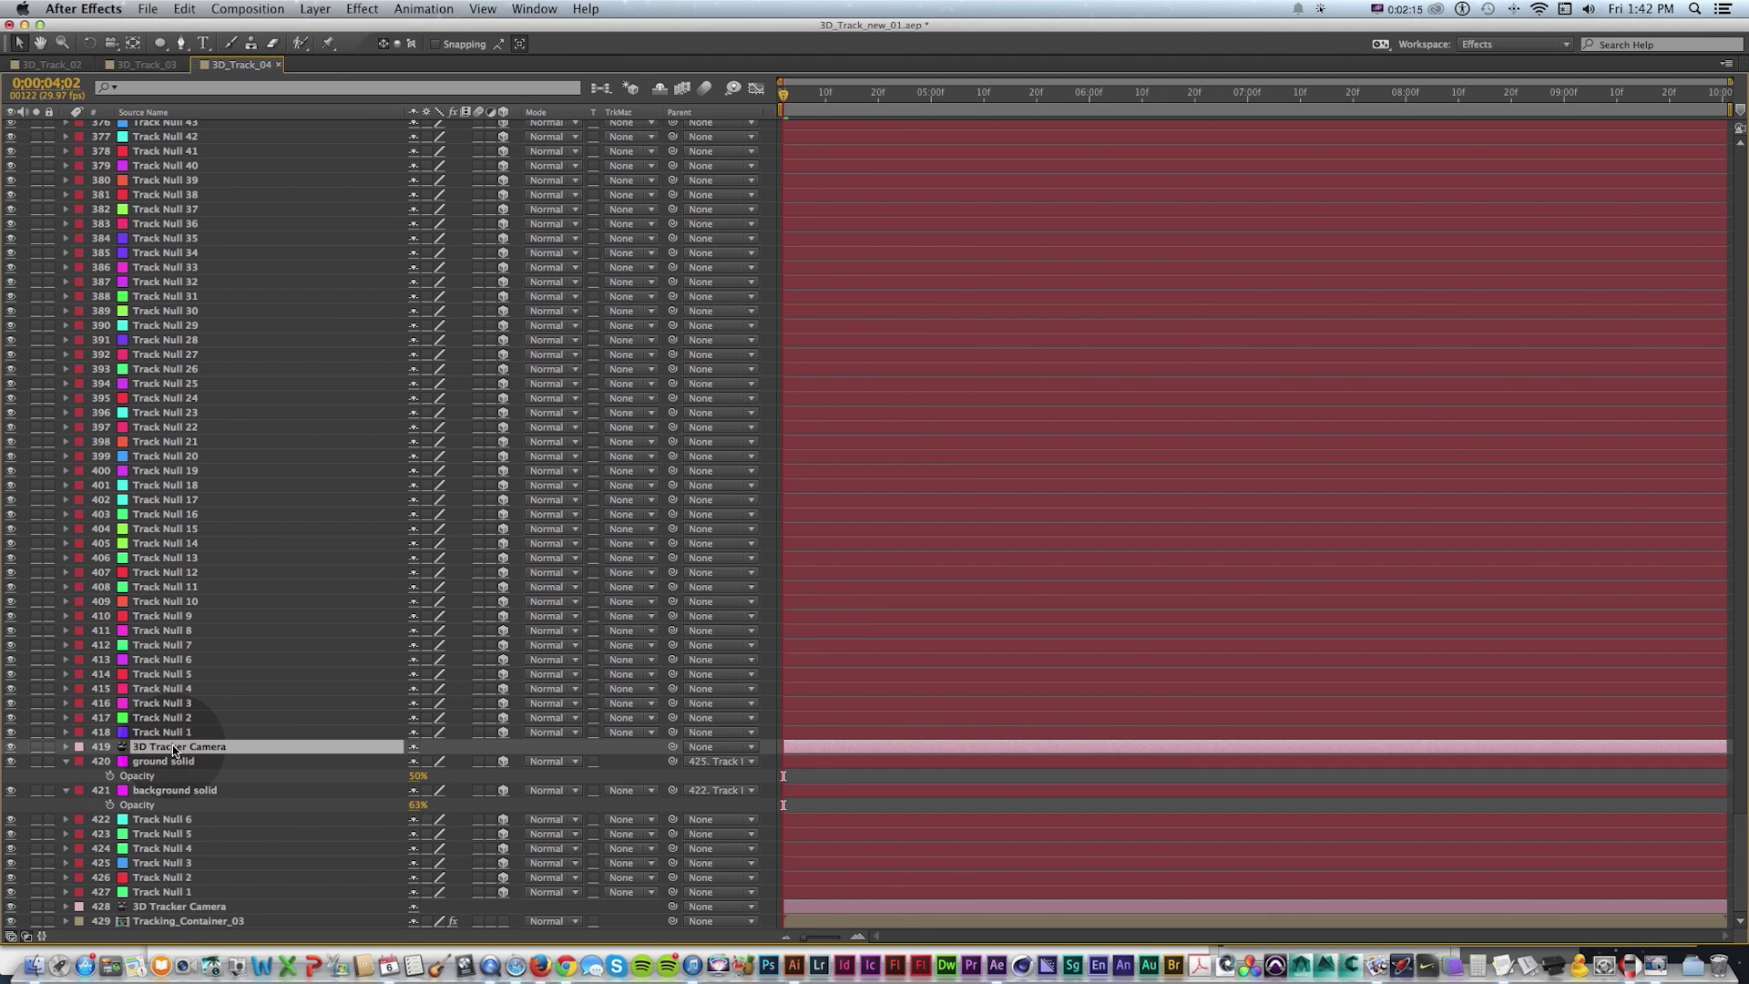
{"action": "key", "text": "BackSpace"}
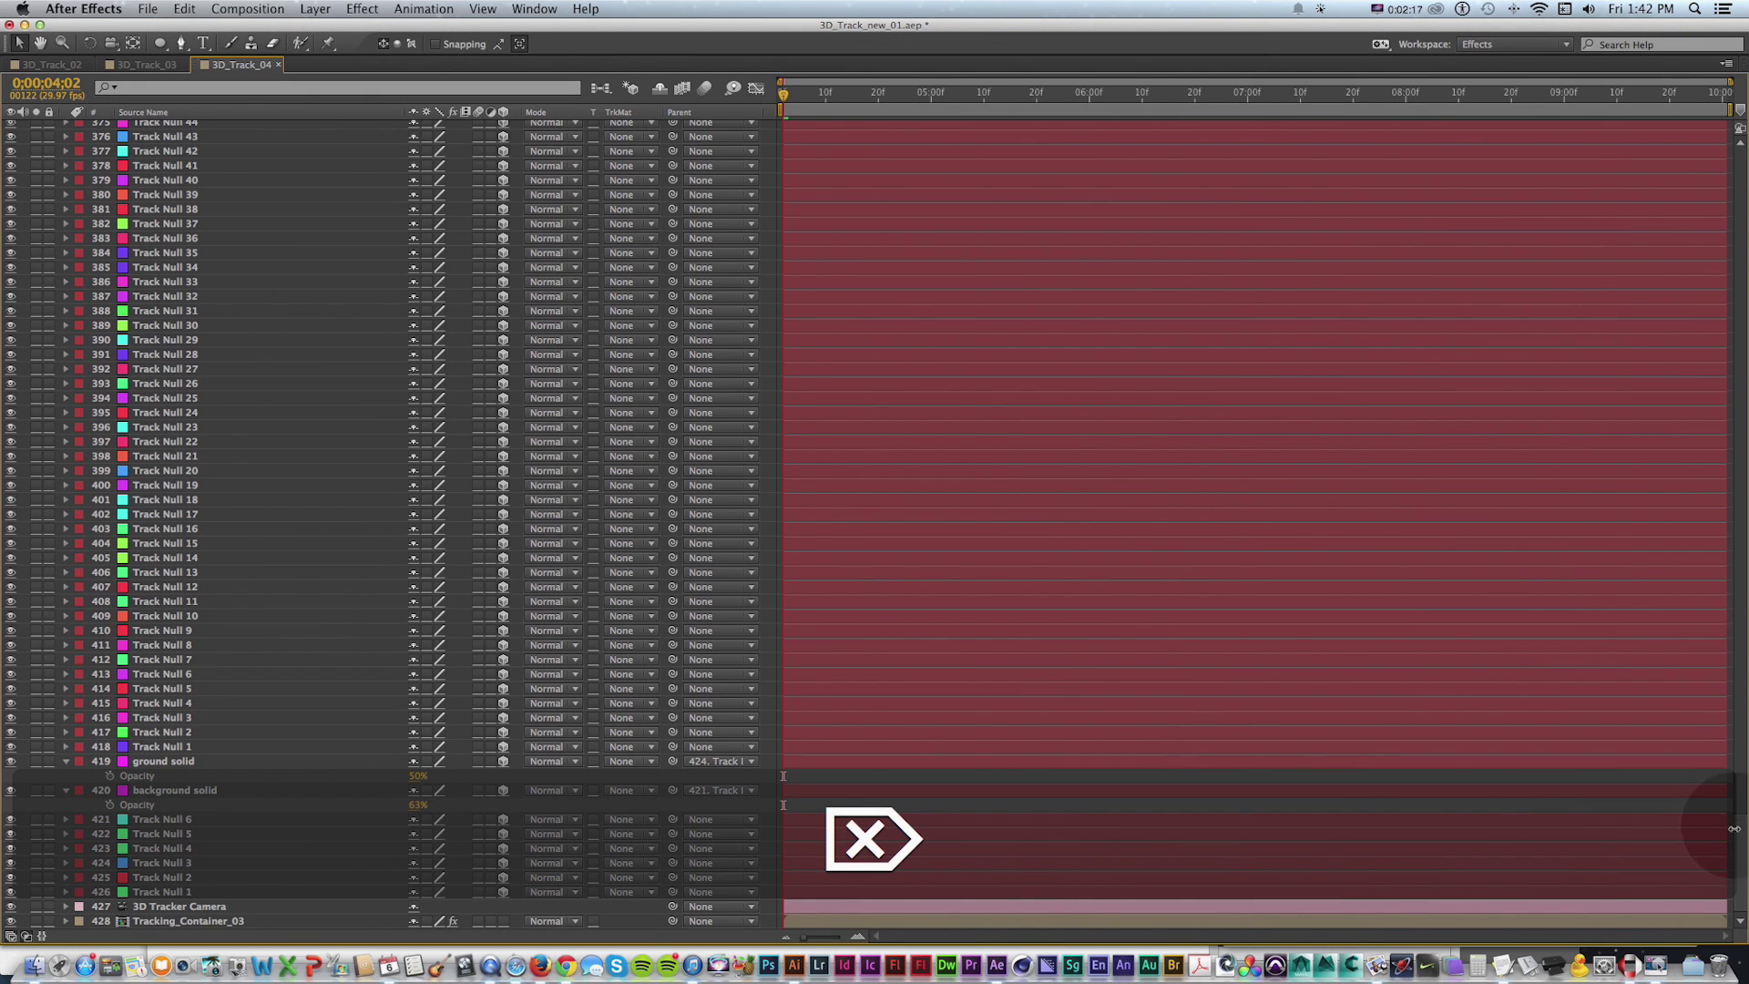
{"action": "left_click_drag", "start_coordinate": [1743, 843], "coordinate": [1742, 128]}
{"action": "key", "text": "grave"}
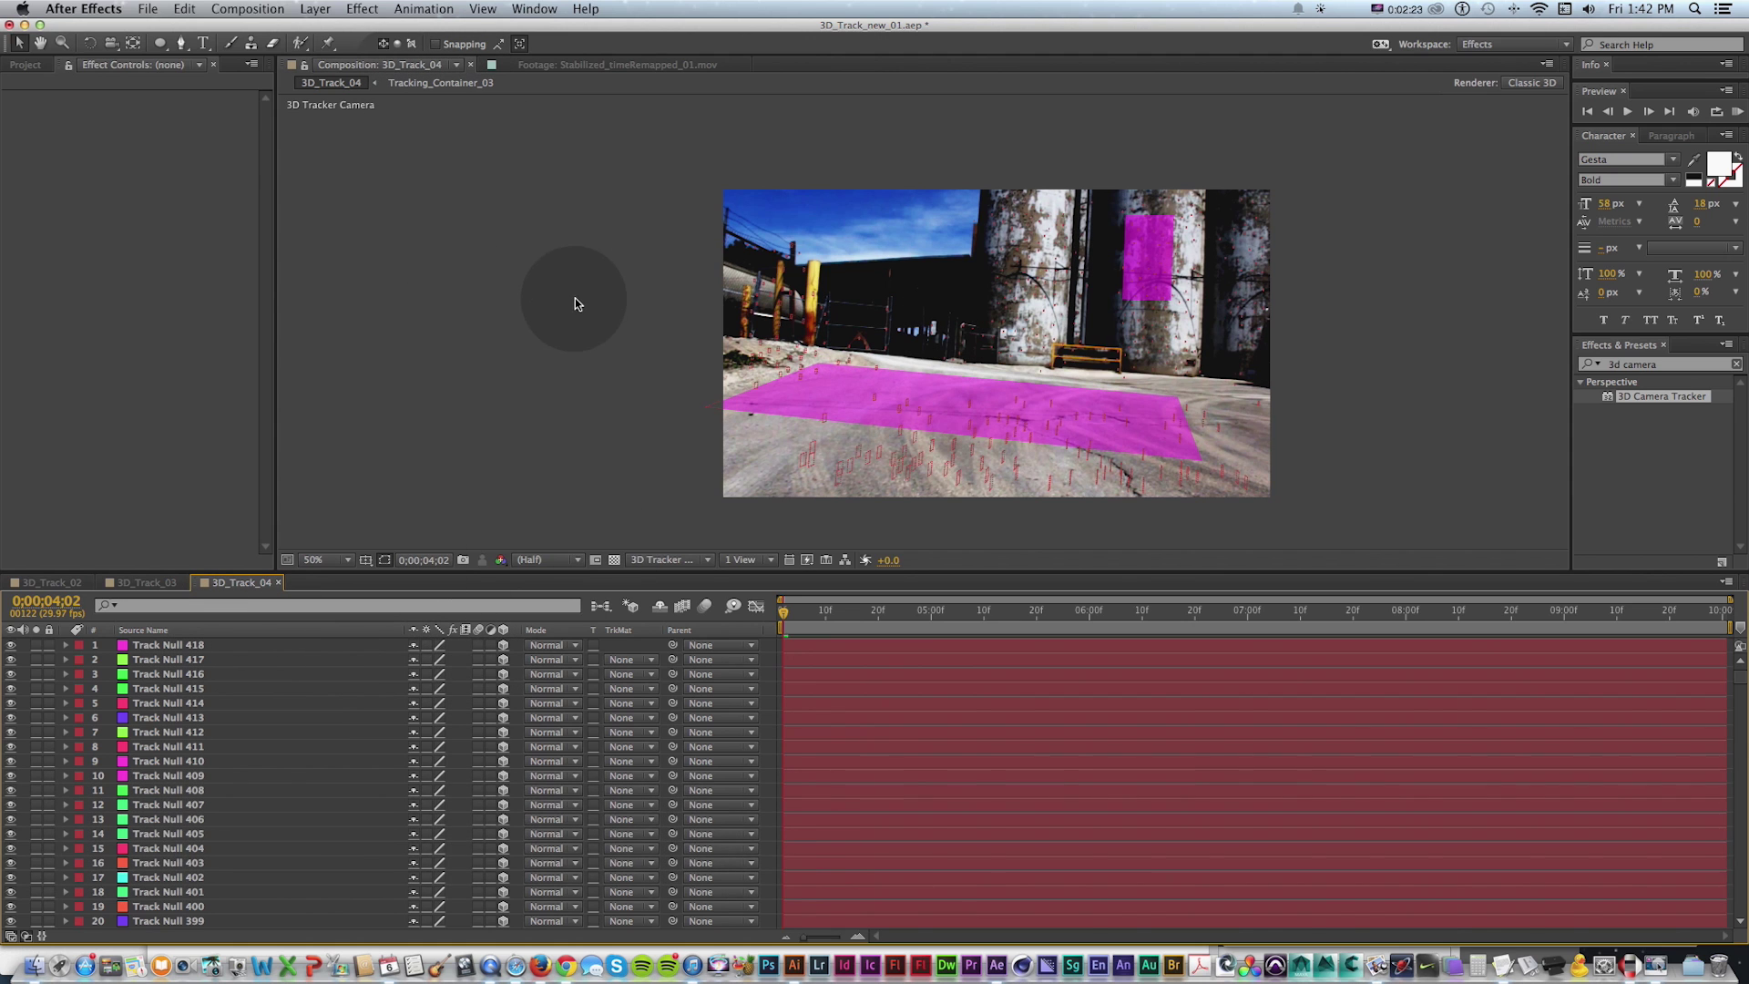
{"action": "key", "text": "super+s"}
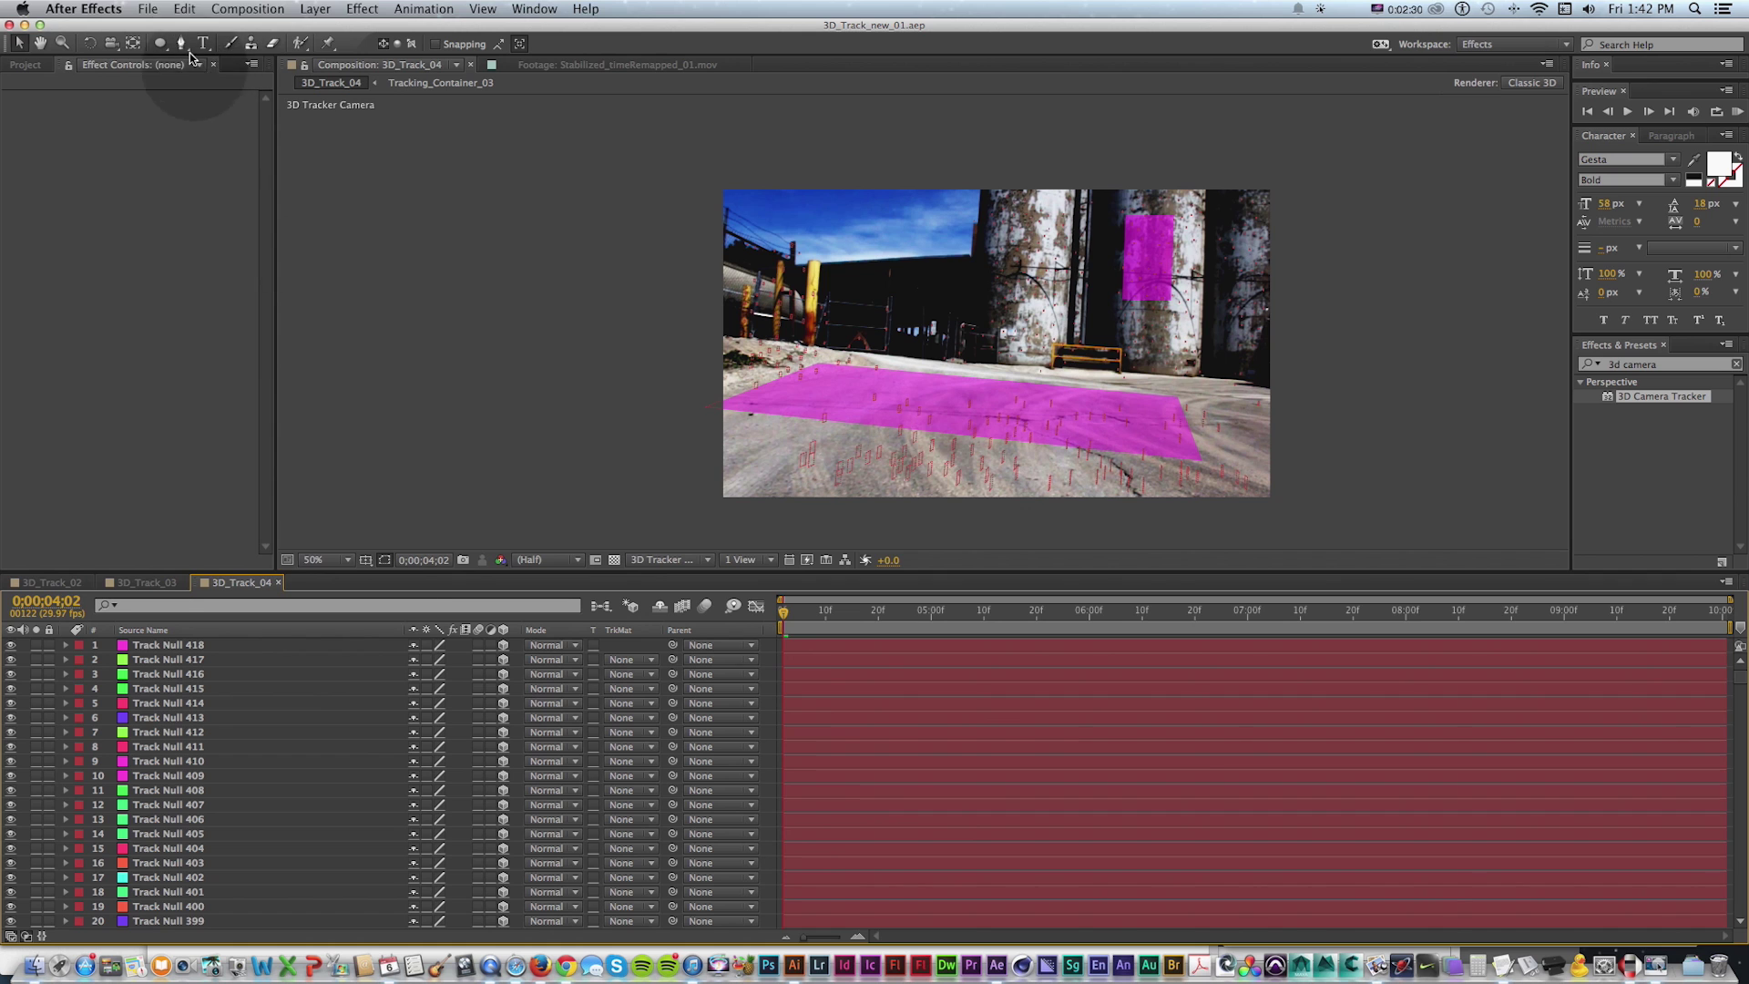
Export the composition with the MAXON CINEMA 4D Exporter as 3D_track_object_03.c4d in the C4D folder
{"action": "left_click", "coordinate": [150, 8]}
{"action": "mouse_move", "coordinate": [228, 245]}
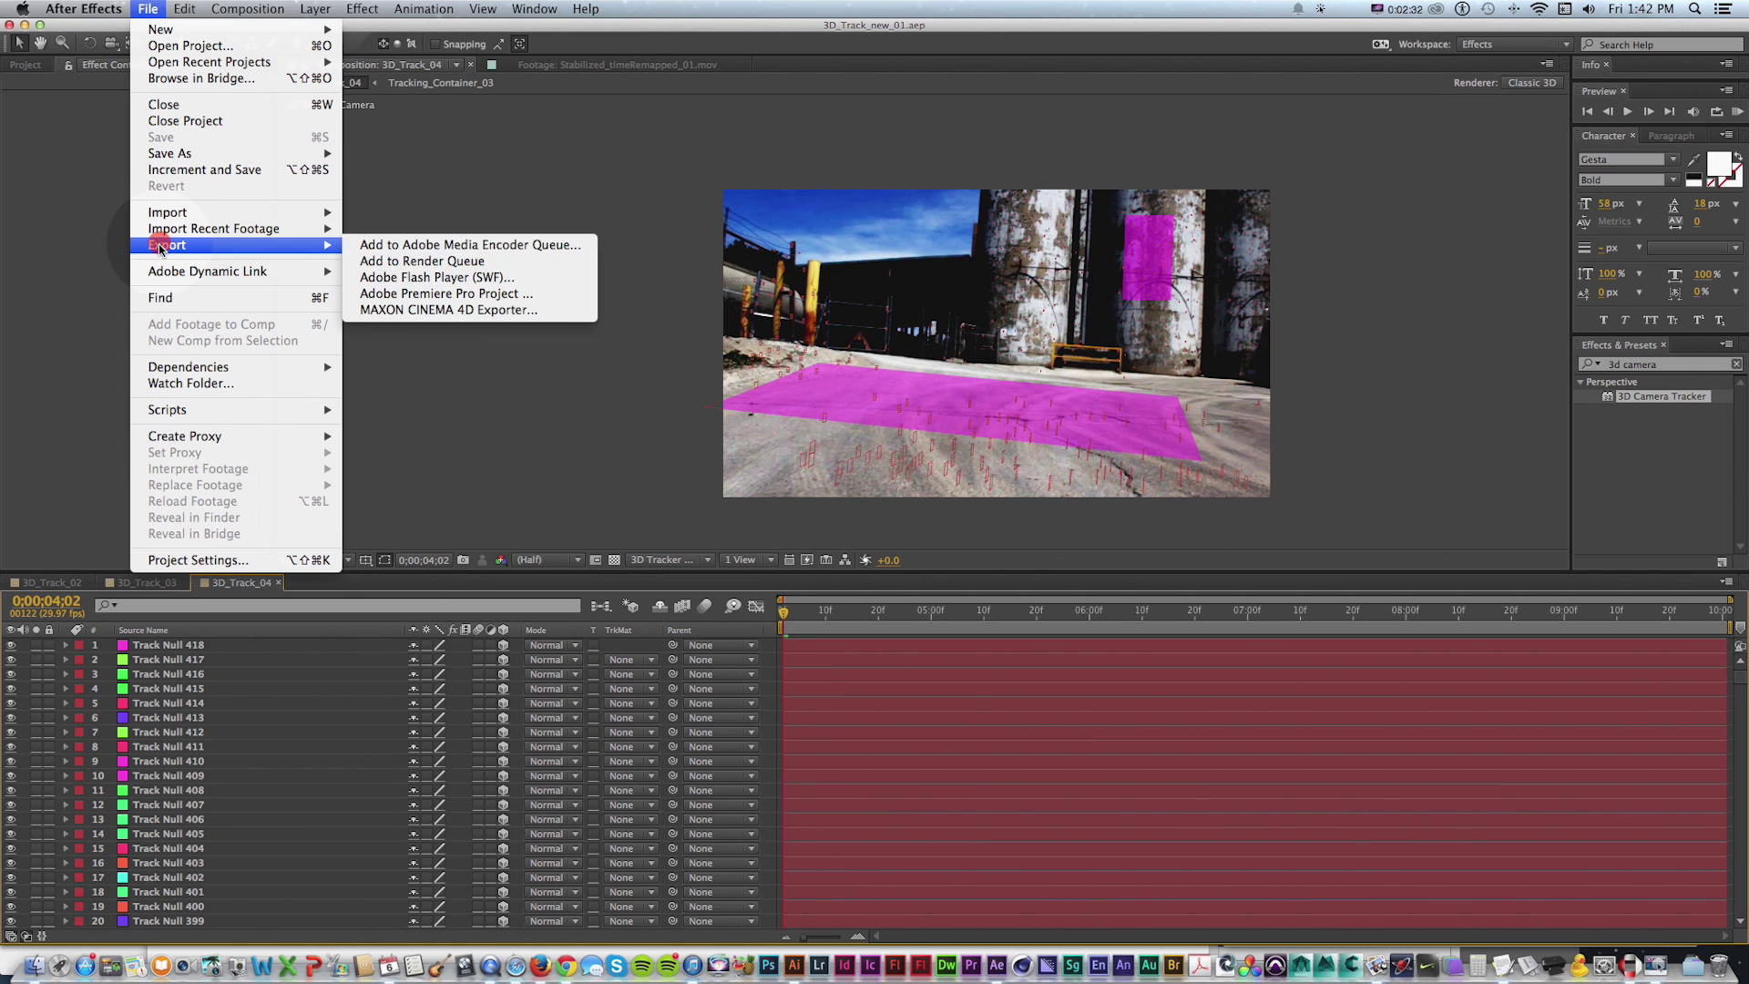
{"action": "left_click", "coordinate": [465, 310]}
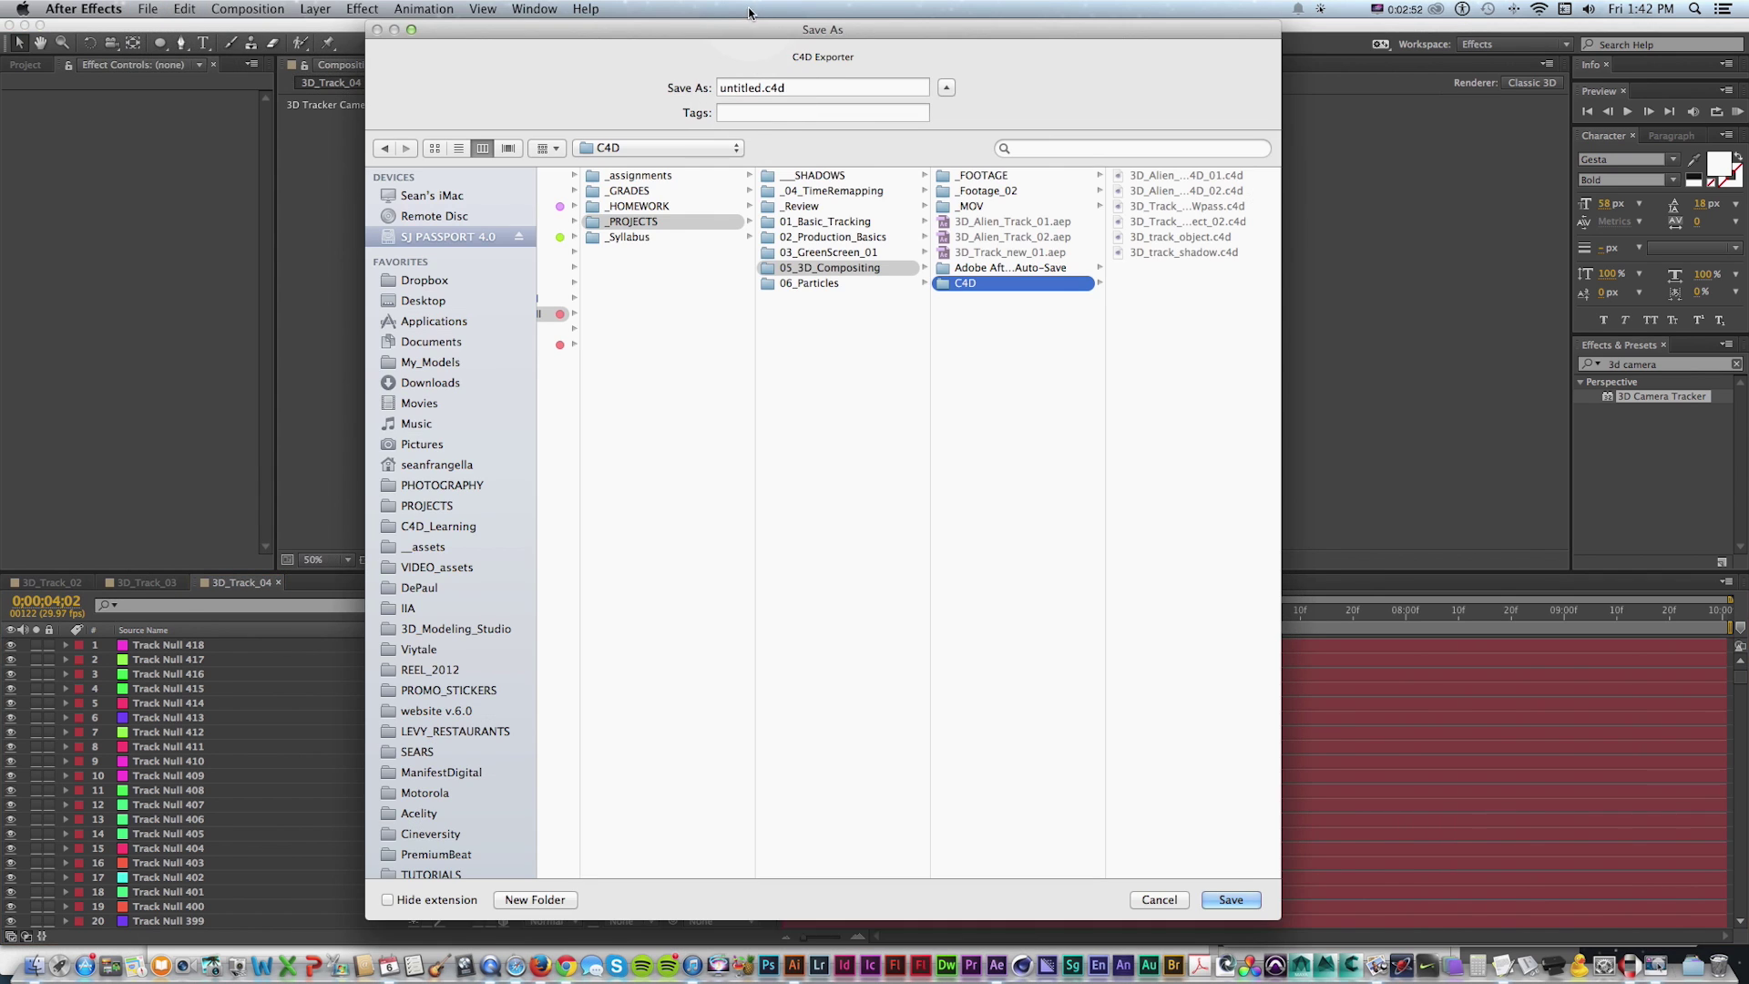
{"action": "left_click_drag", "start_coordinate": [735, 24], "coordinate": [685, 36]}
{"action": "type", "text": "3D_track_p.c4d"}
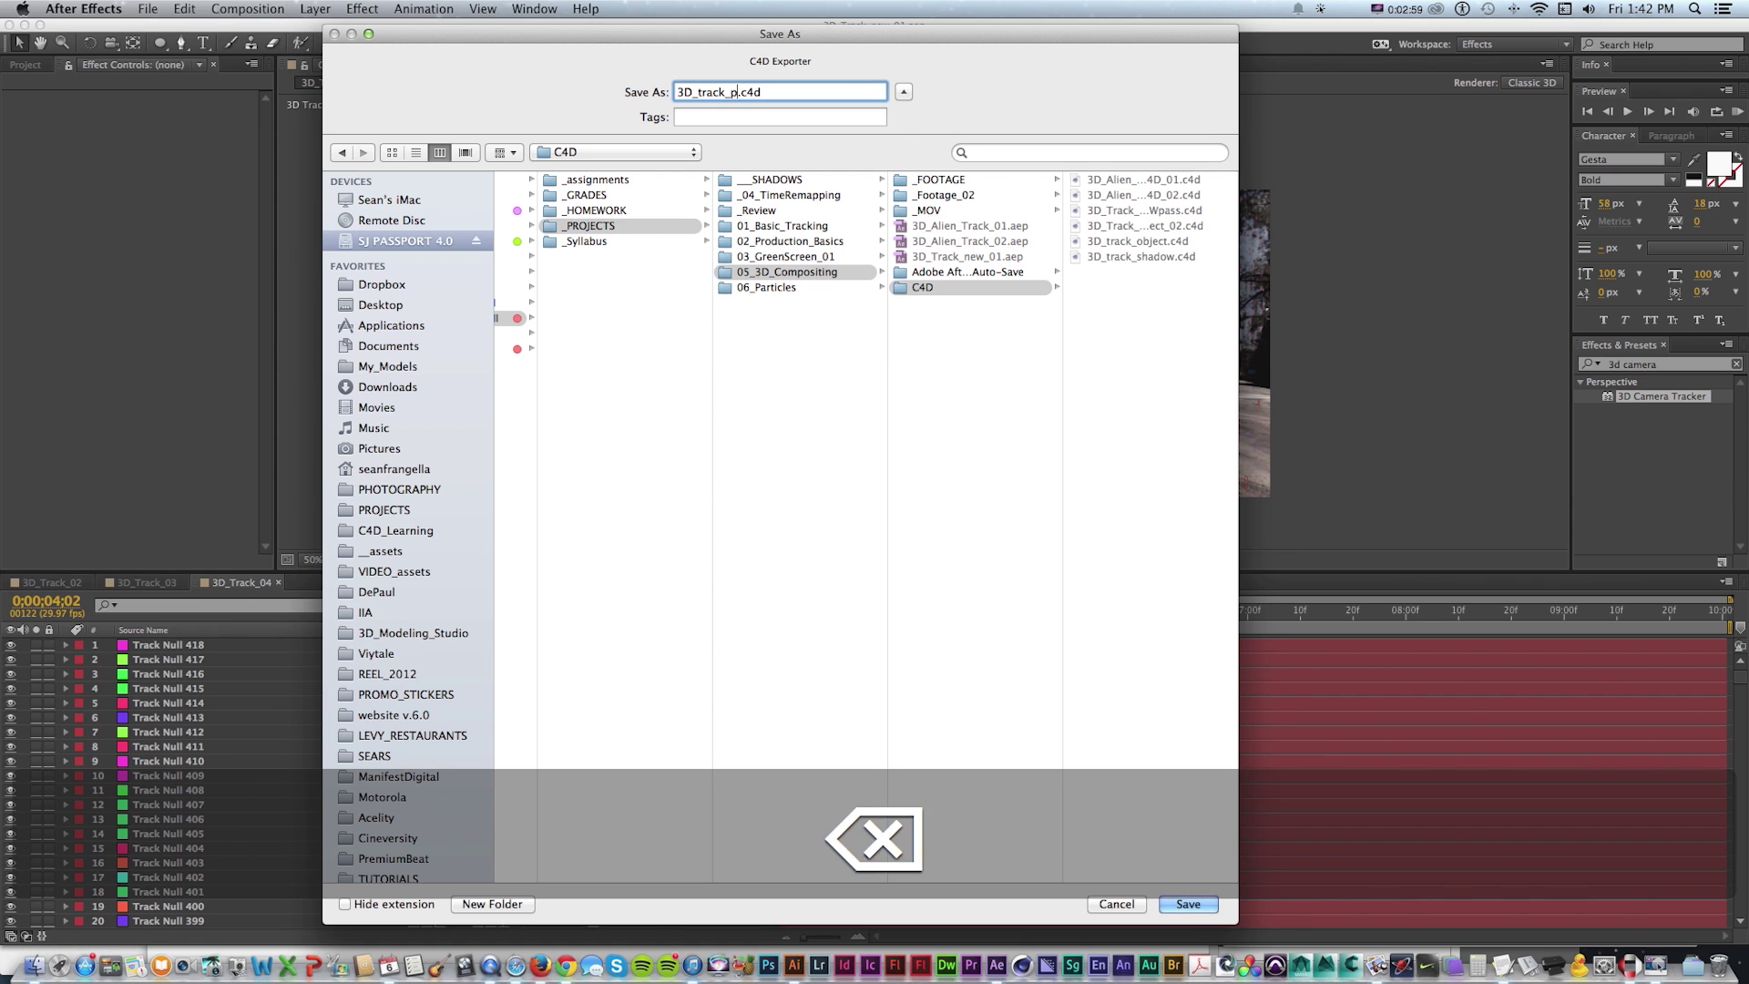
{"action": "key", "text": "Return"}
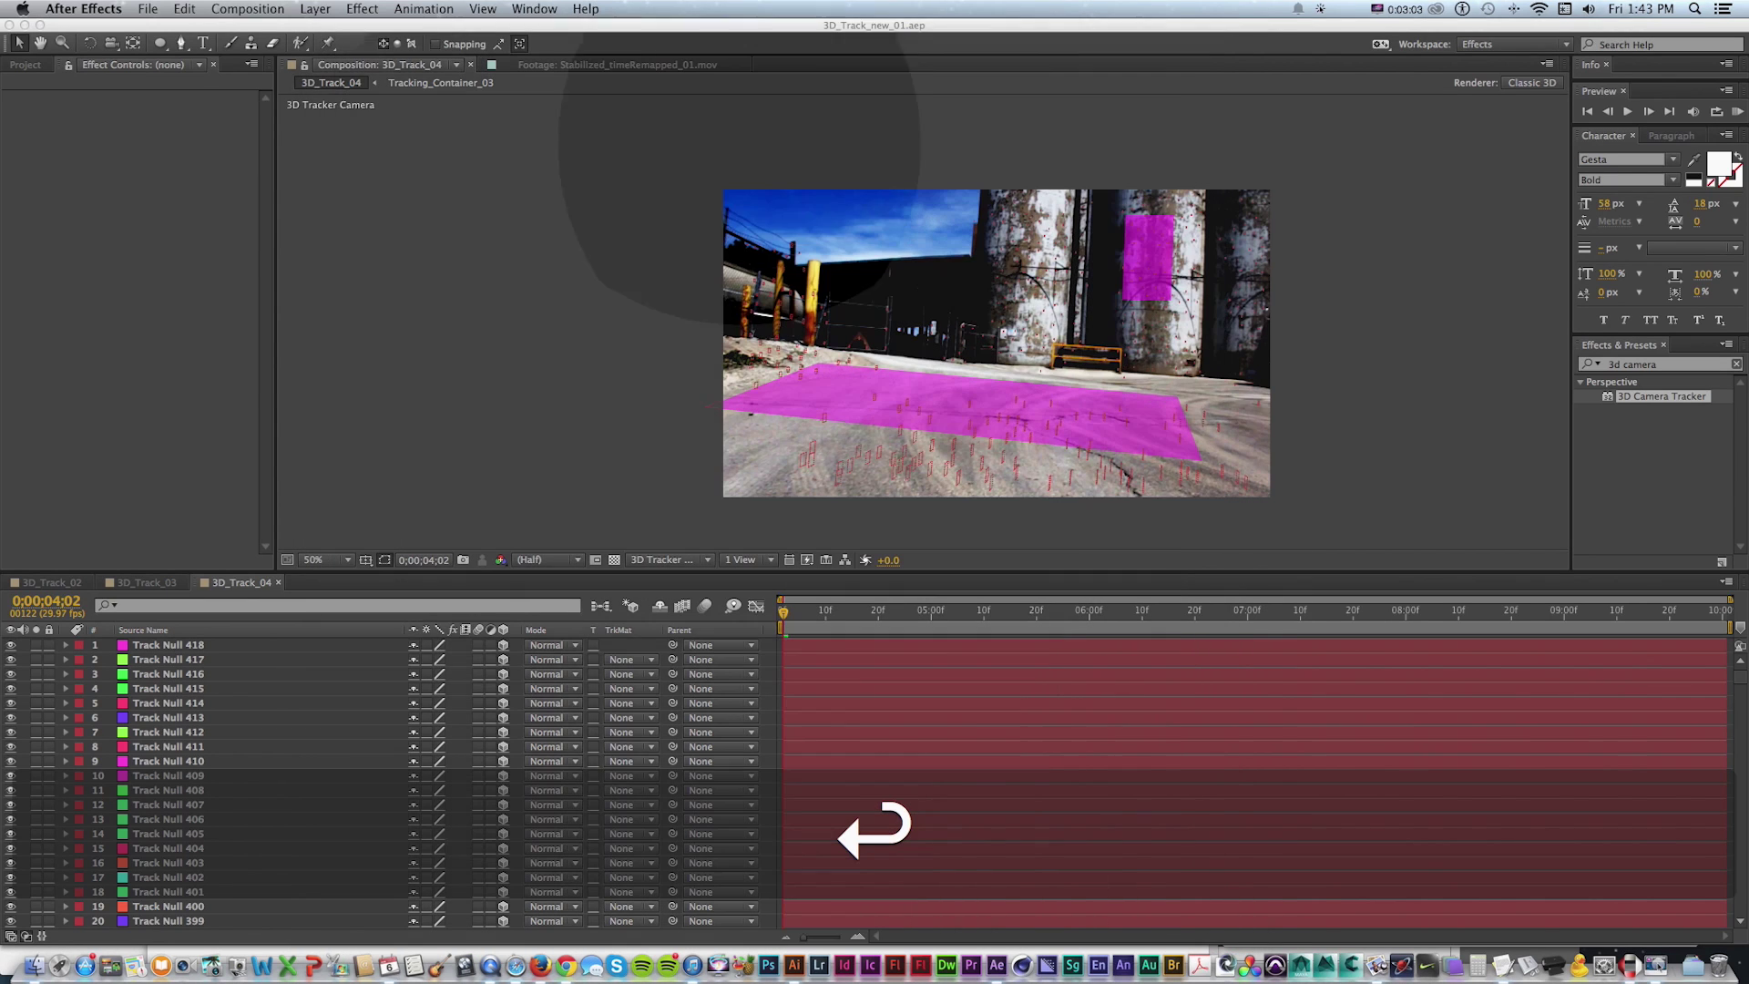
Import 3D_track_object_03.c4d from the C4D folder in Finder into the After Effects project's _C4D folder
{"action": "left_click", "coordinate": [33, 964]}
{"action": "left_click", "coordinate": [566, 154]}
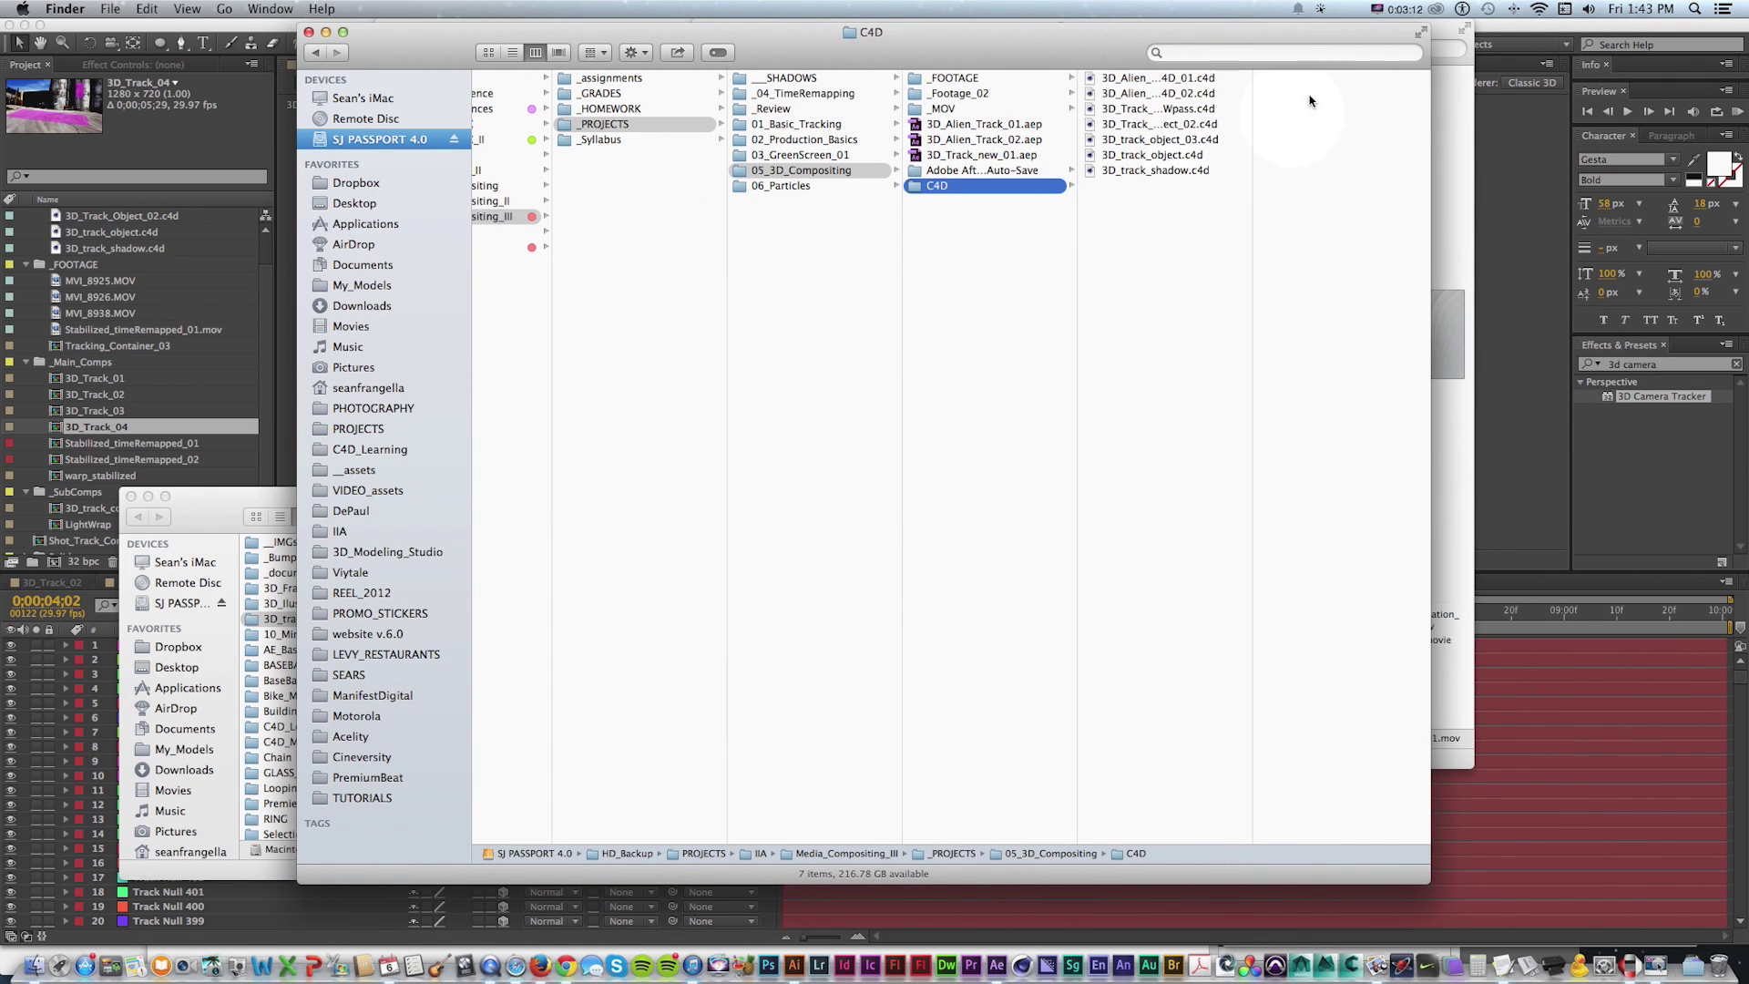
{"action": "left_click_drag", "start_coordinate": [1252, 753], "coordinate": [1357, 542]}
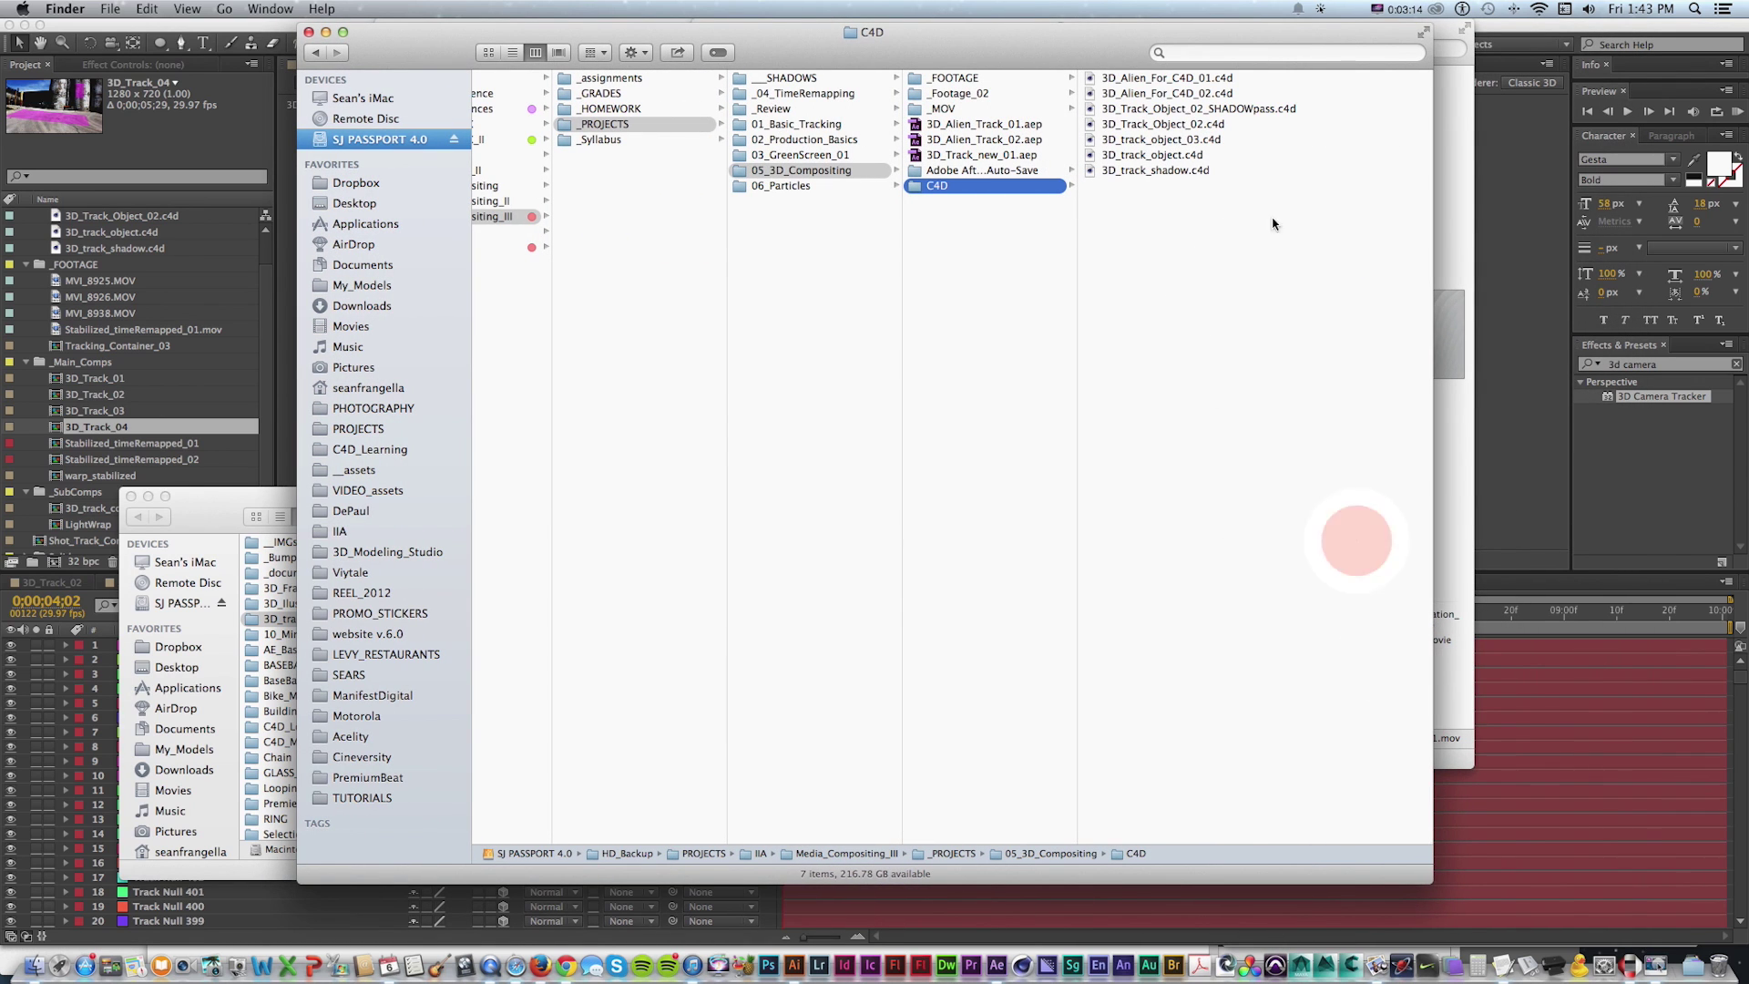
{"action": "left_click_drag", "start_coordinate": [1093, 141], "coordinate": [1023, 967]}
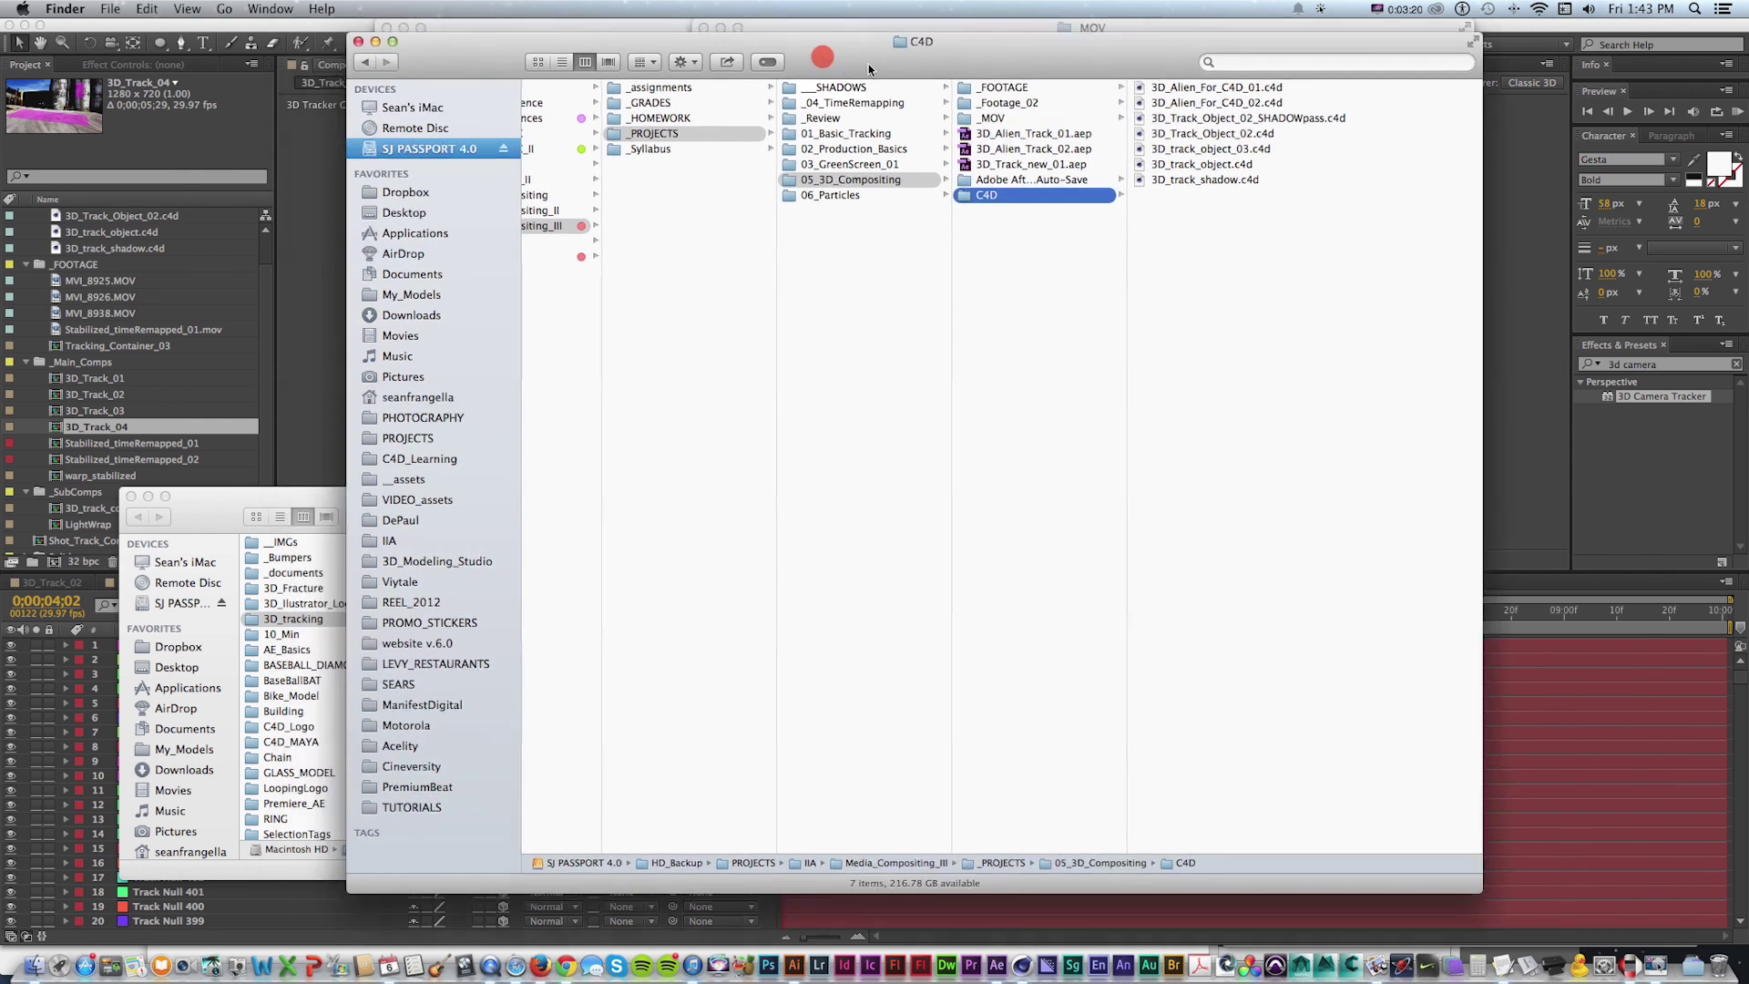
{"action": "left_click_drag", "start_coordinate": [868, 64], "coordinate": [1134, 90]}
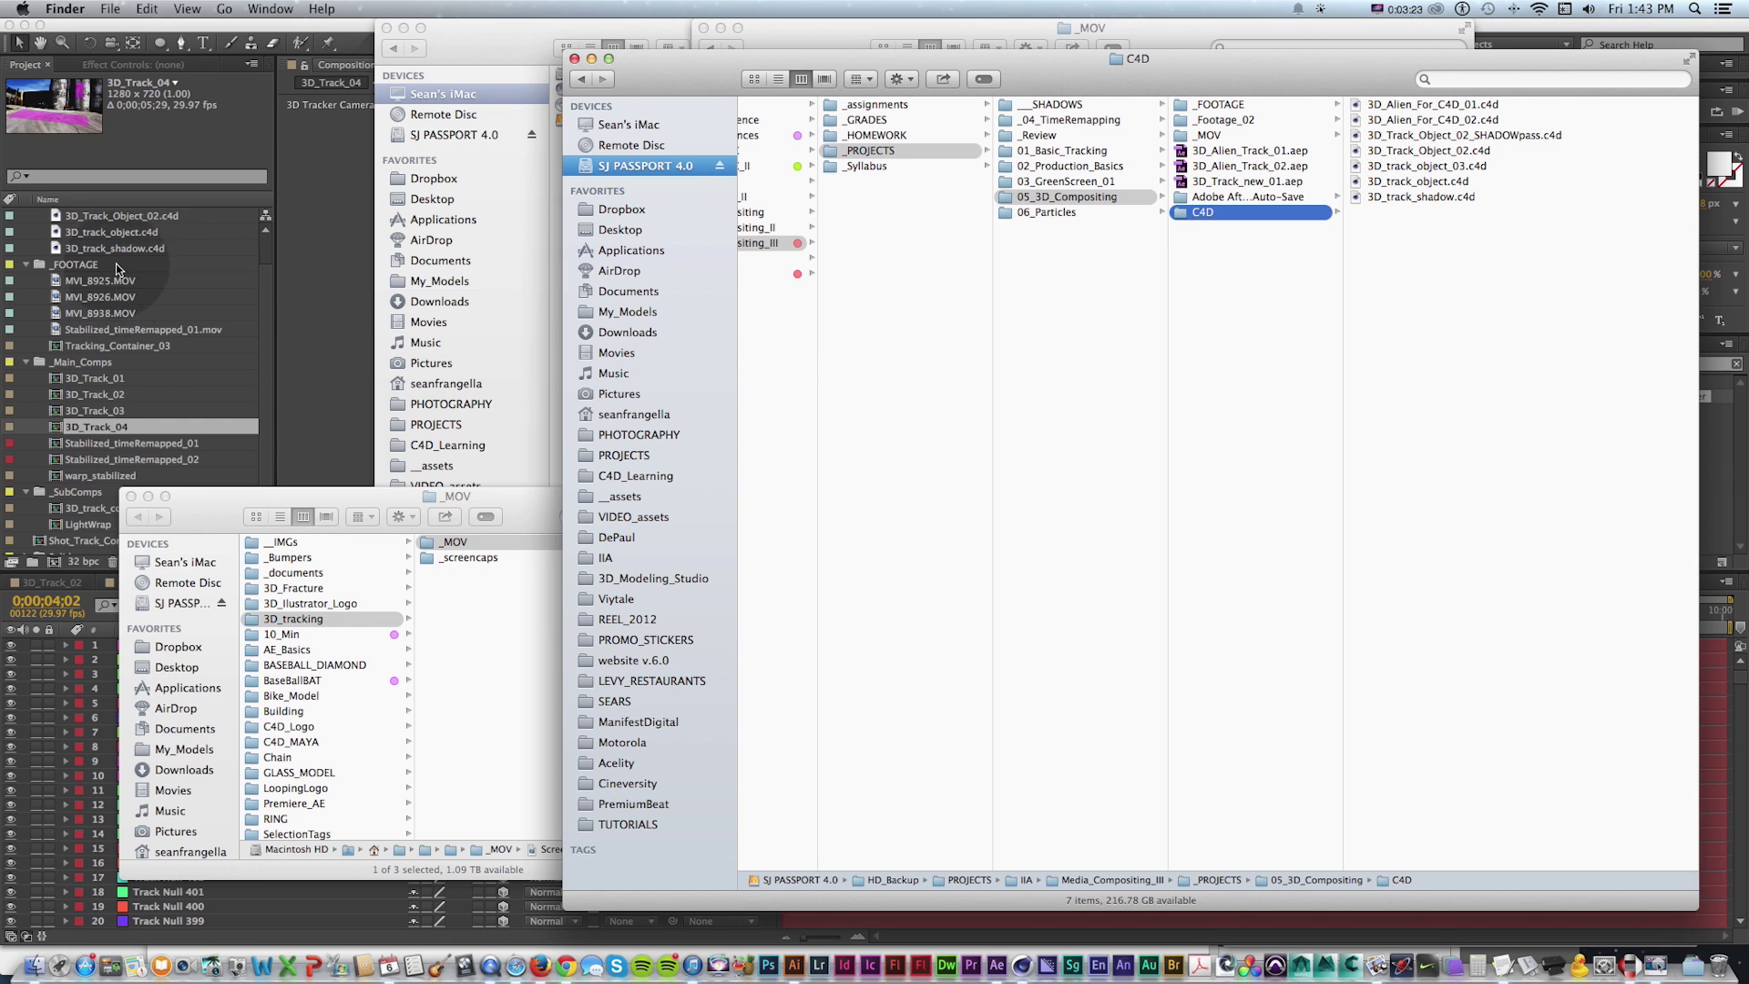
{"action": "scroll", "coordinate": [239, 214], "scroll_direction": "up", "scroll_amount": 2}
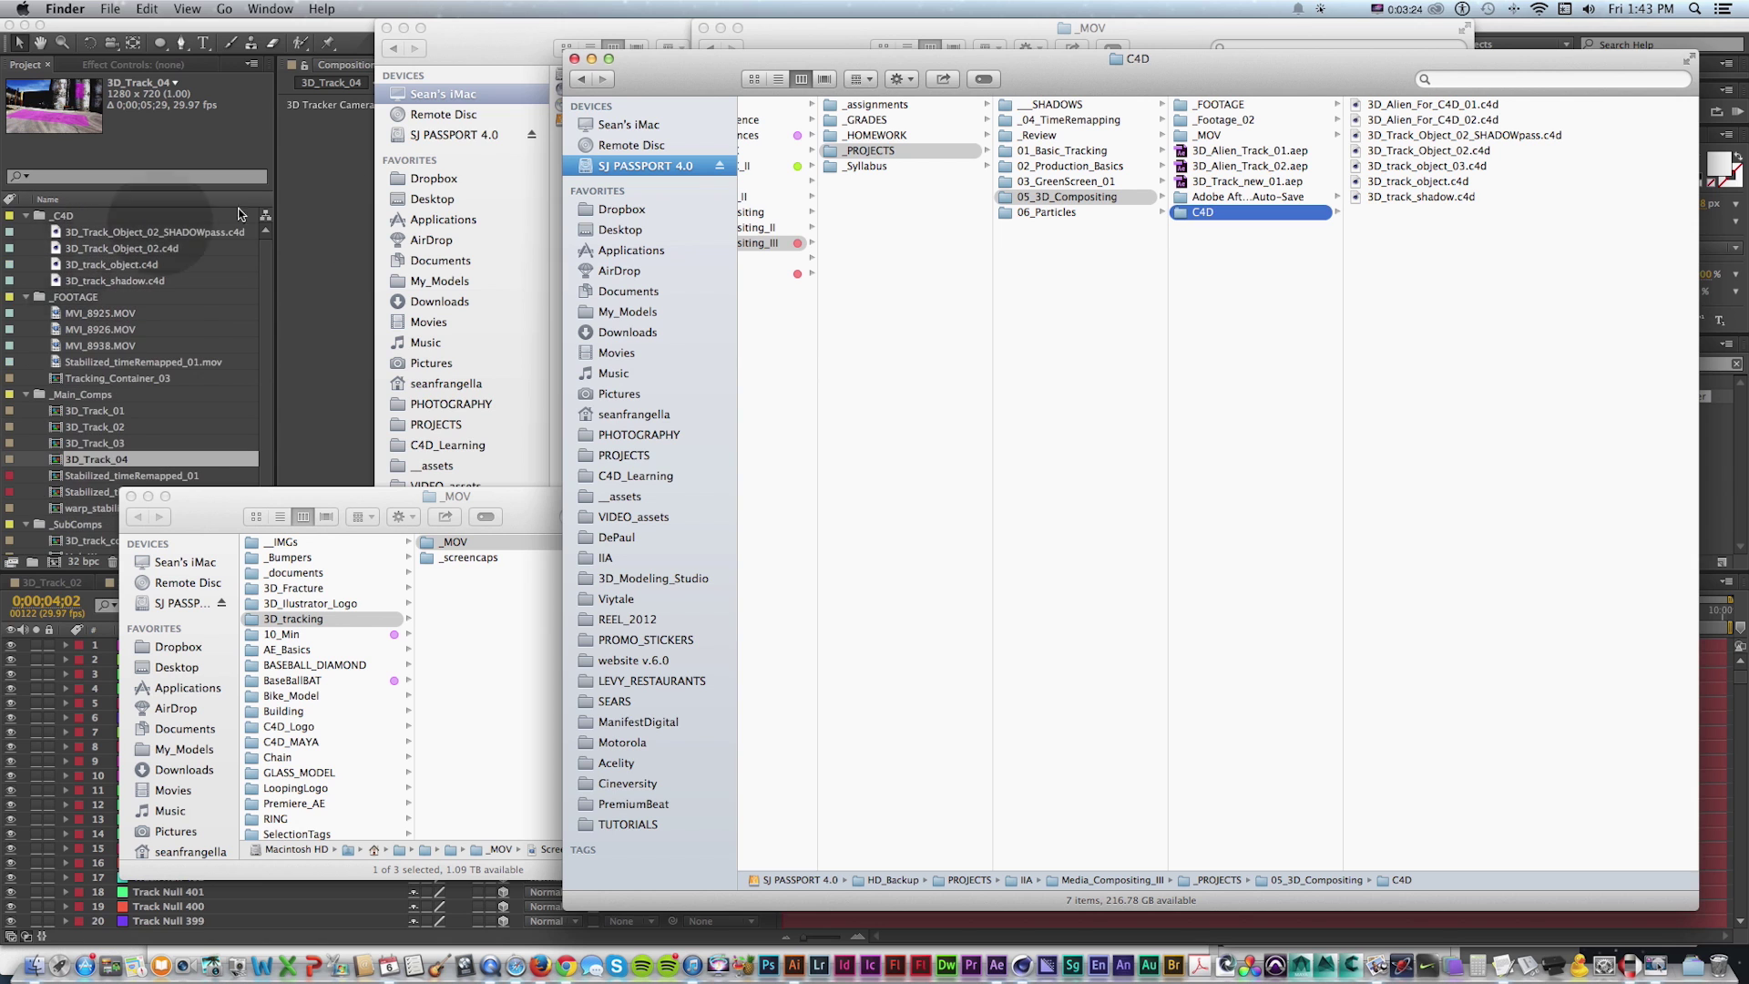
{"action": "left_click", "coordinate": [34, 299]}
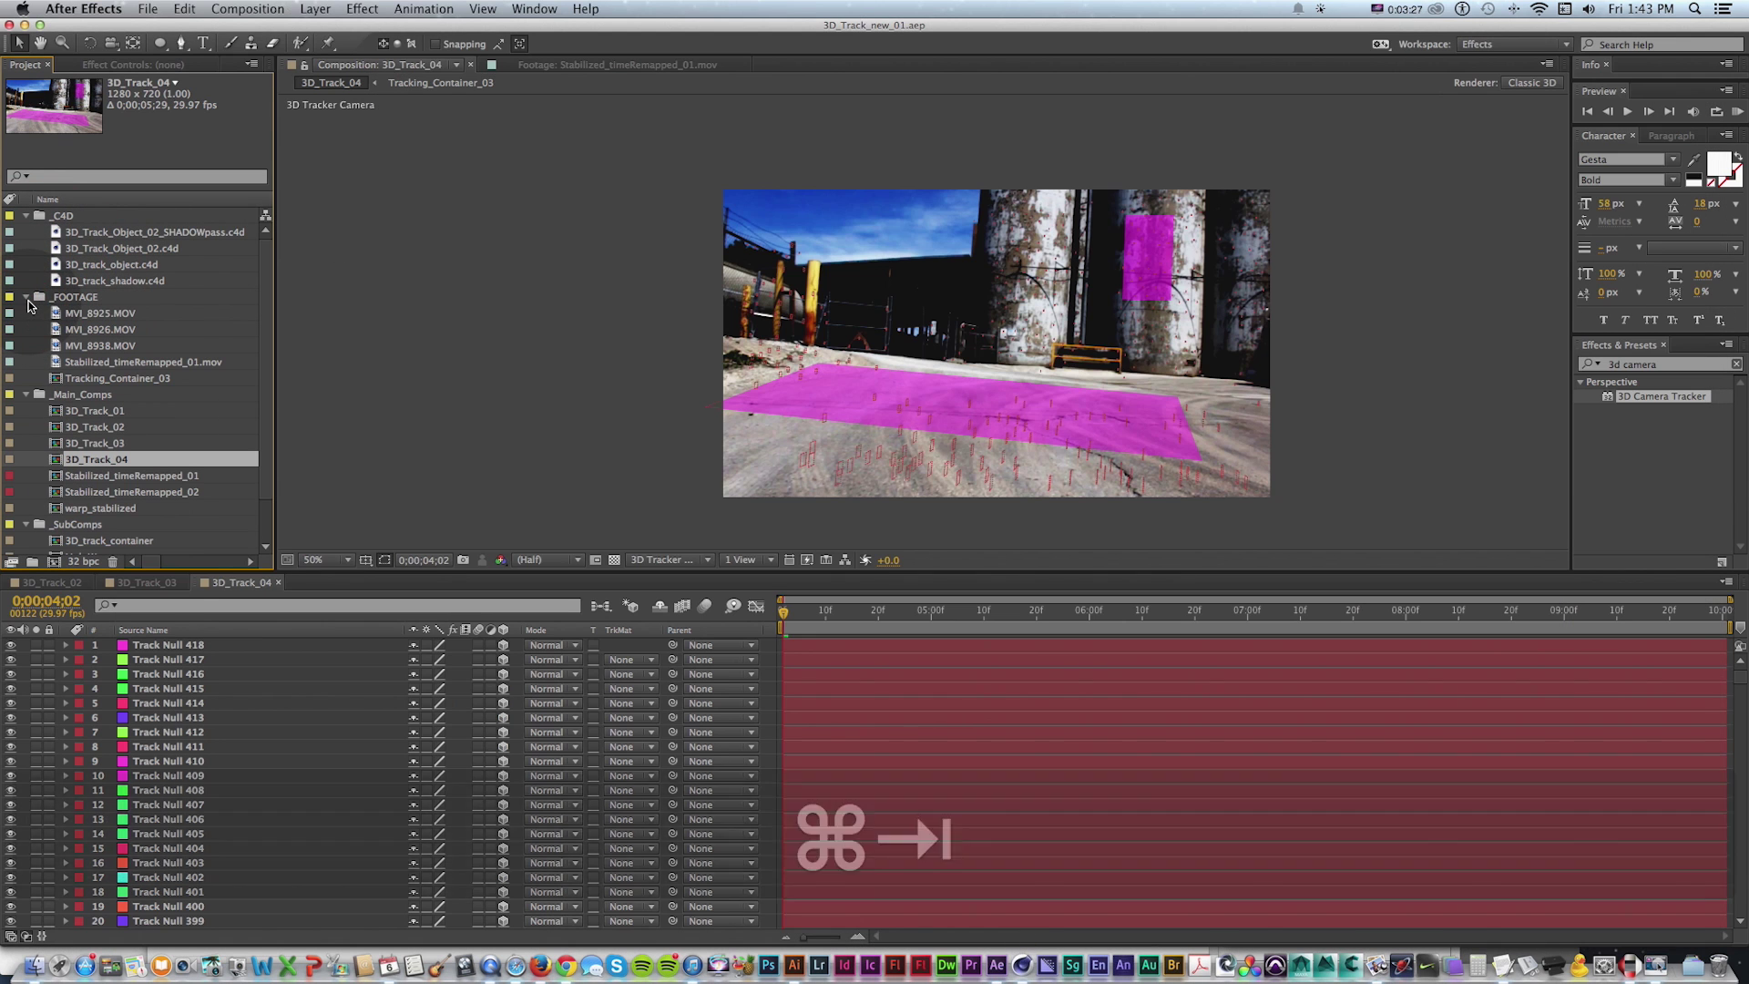
{"action": "key", "text": "super+Tab"}
{"action": "left_click_drag", "start_coordinate": [1359, 172], "coordinate": [60, 211]}
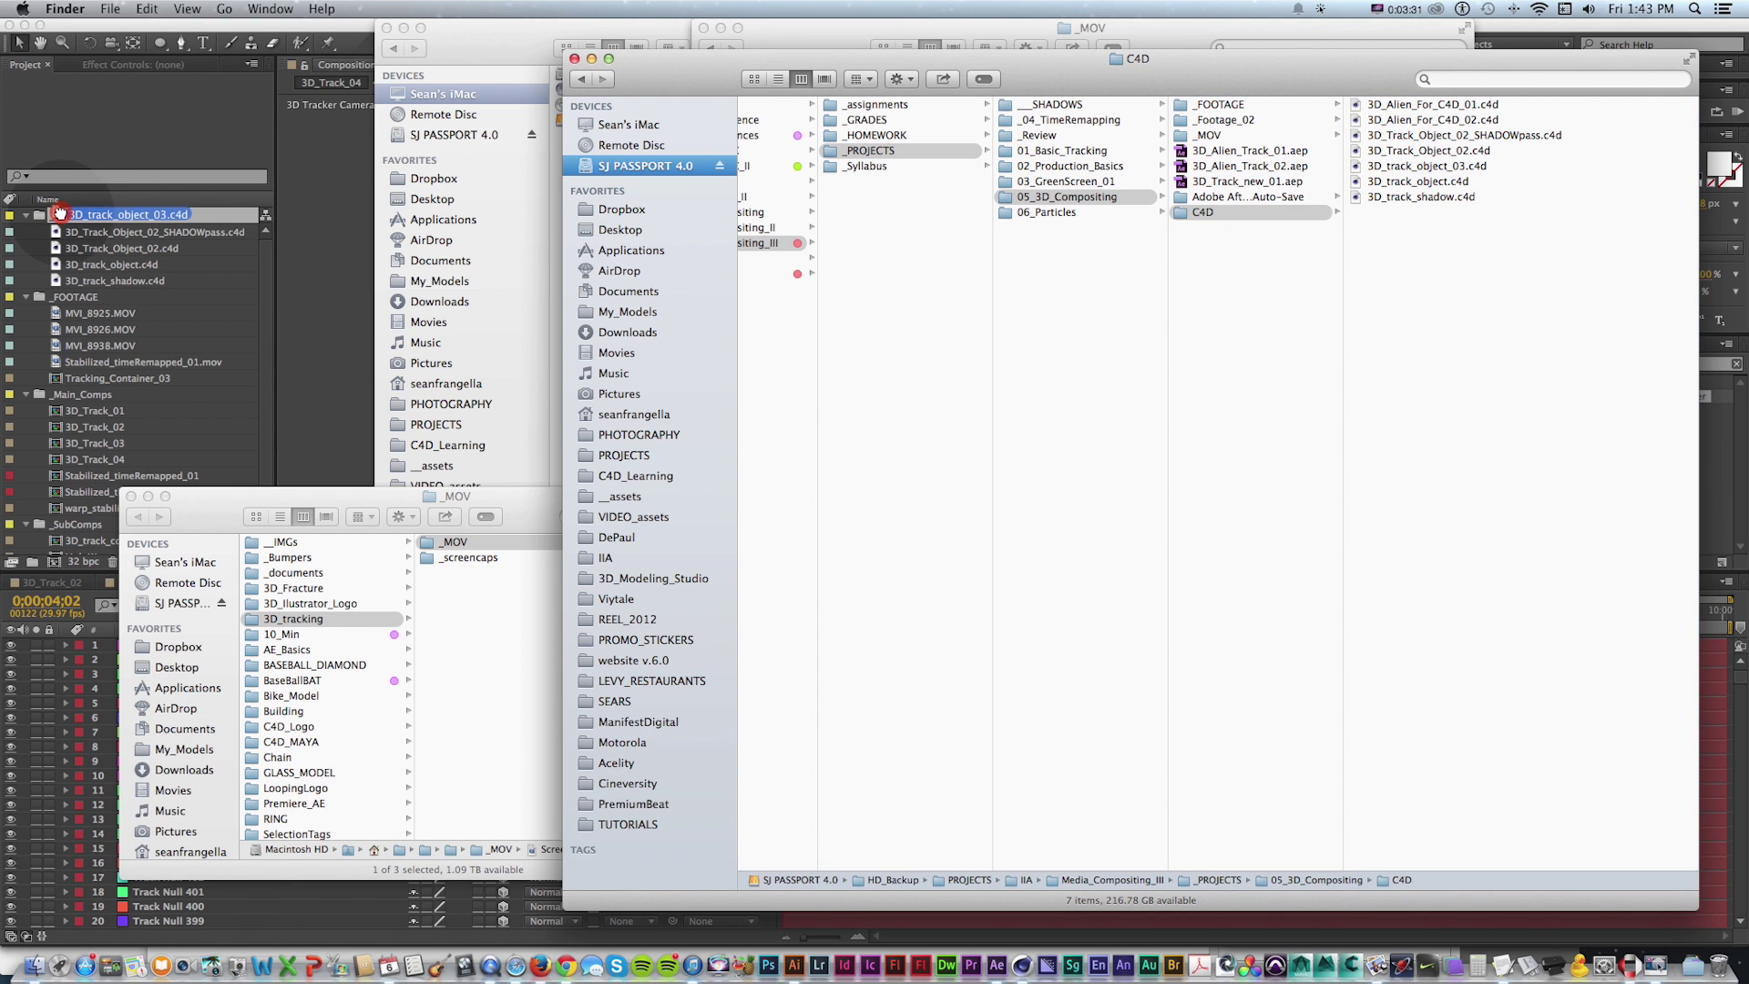
{"action": "left_click", "coordinate": [59, 211]}
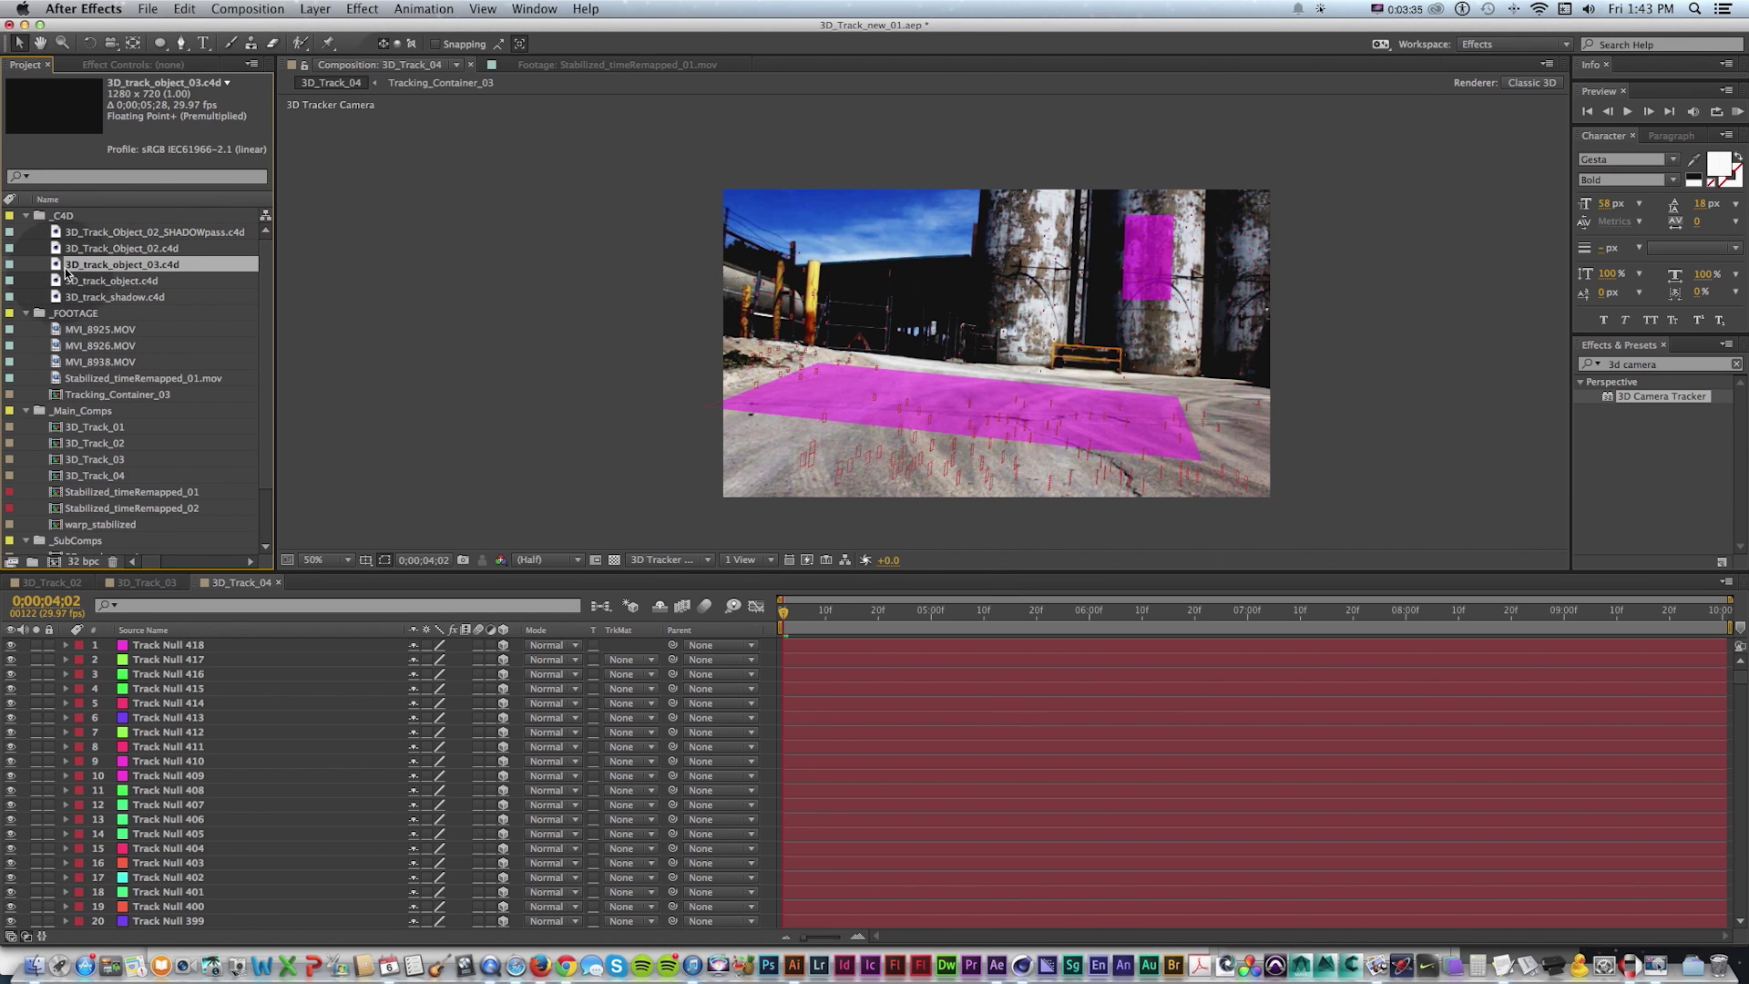
Open the imported 3D_track_object_03.c4d in Cinema 4D with Edit Original and set the current time to frame 122
{"action": "left_click", "coordinate": [25, 313]}
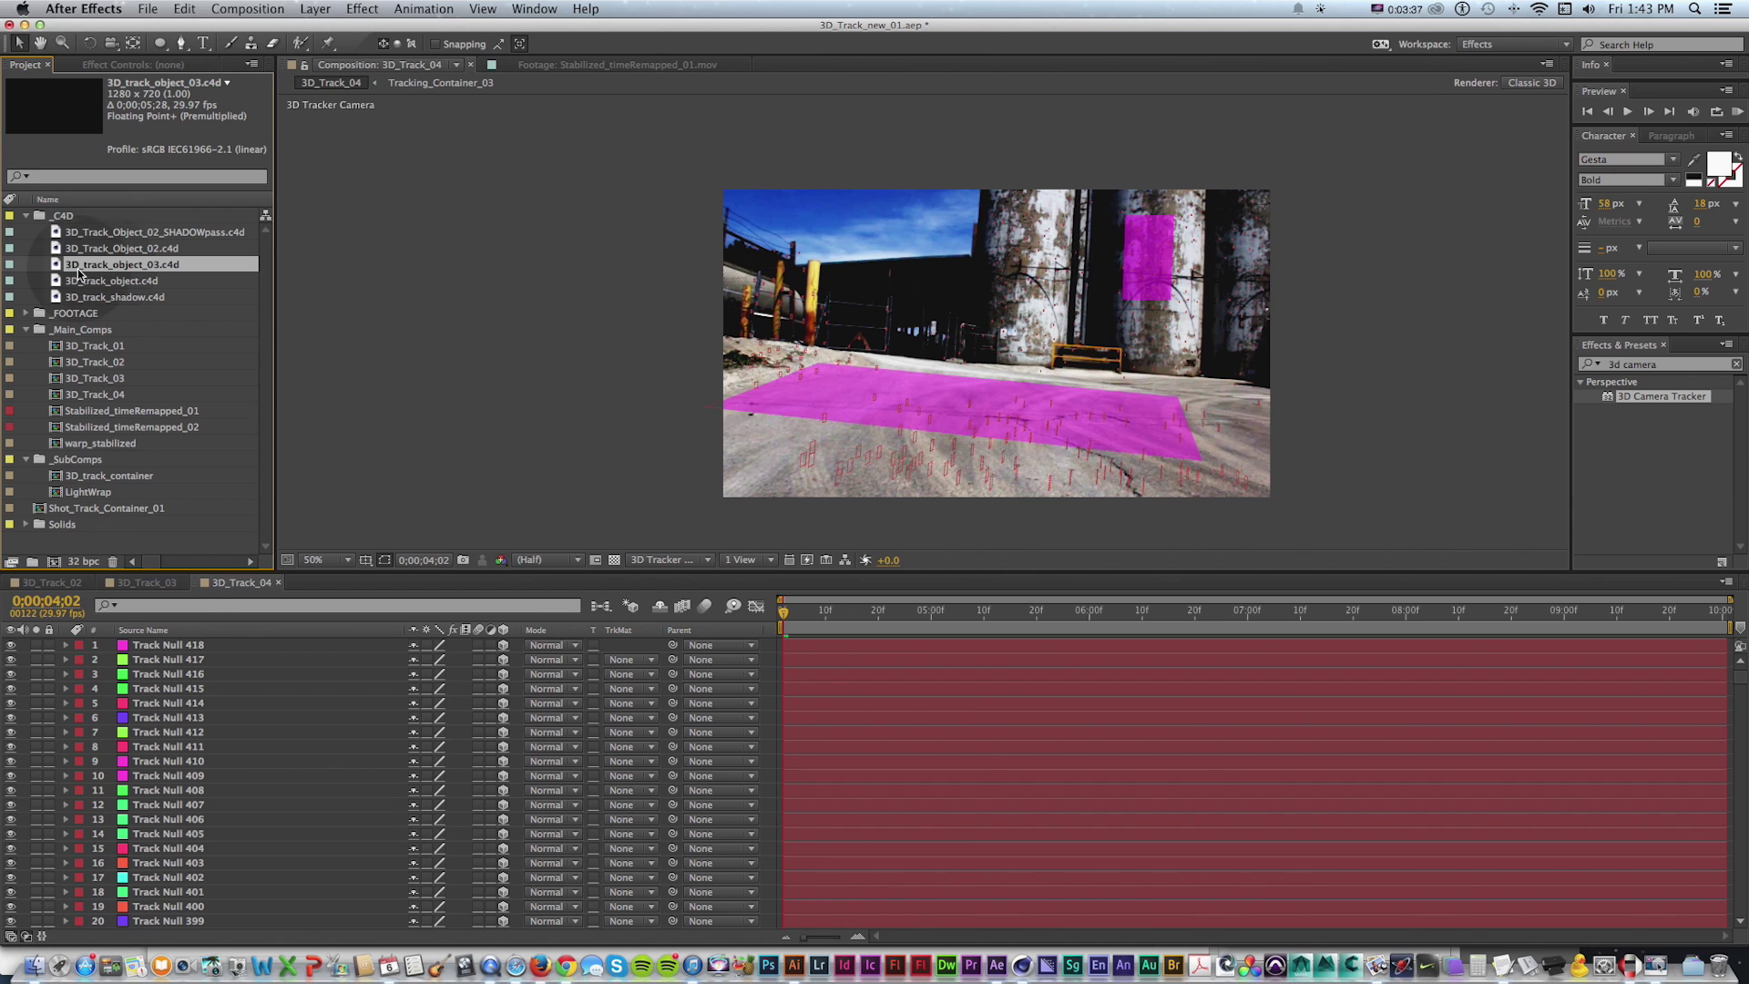
{"action": "left_click", "coordinate": [187, 8]}
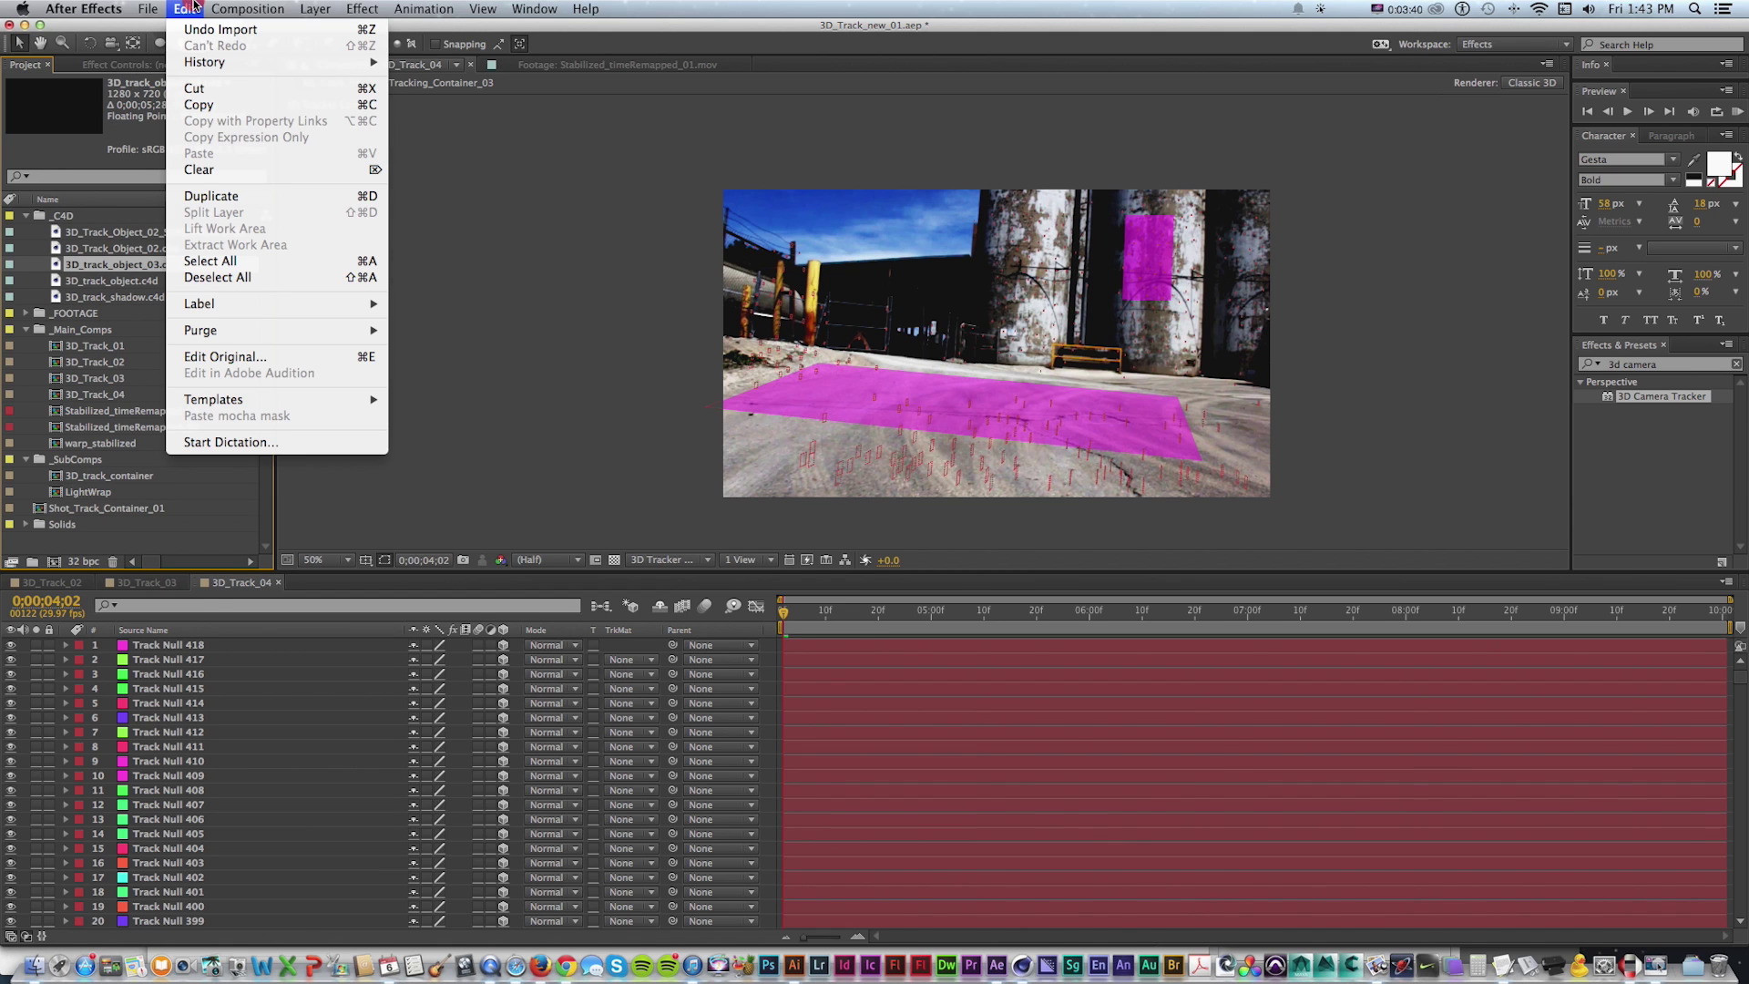
{"action": "left_click", "coordinate": [203, 333]}
{"action": "left_click", "coordinate": [210, 357]}
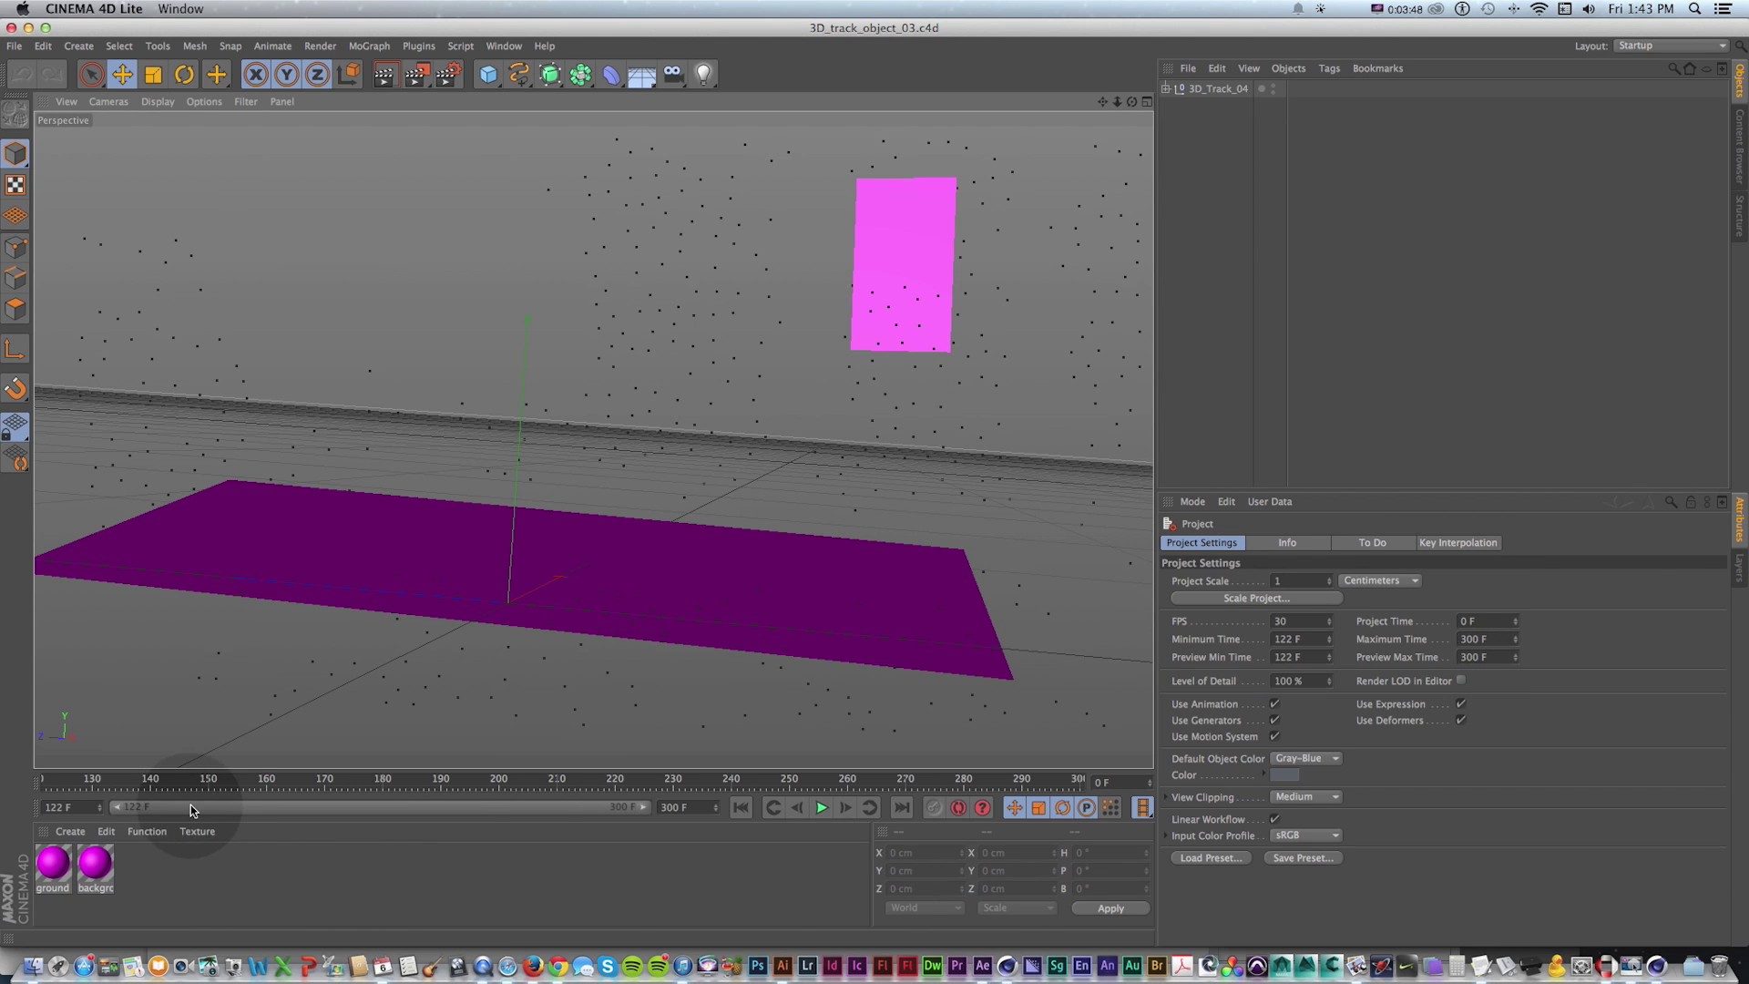
{"action": "left_click_drag", "start_coordinate": [87, 788], "coordinate": [50, 665]}
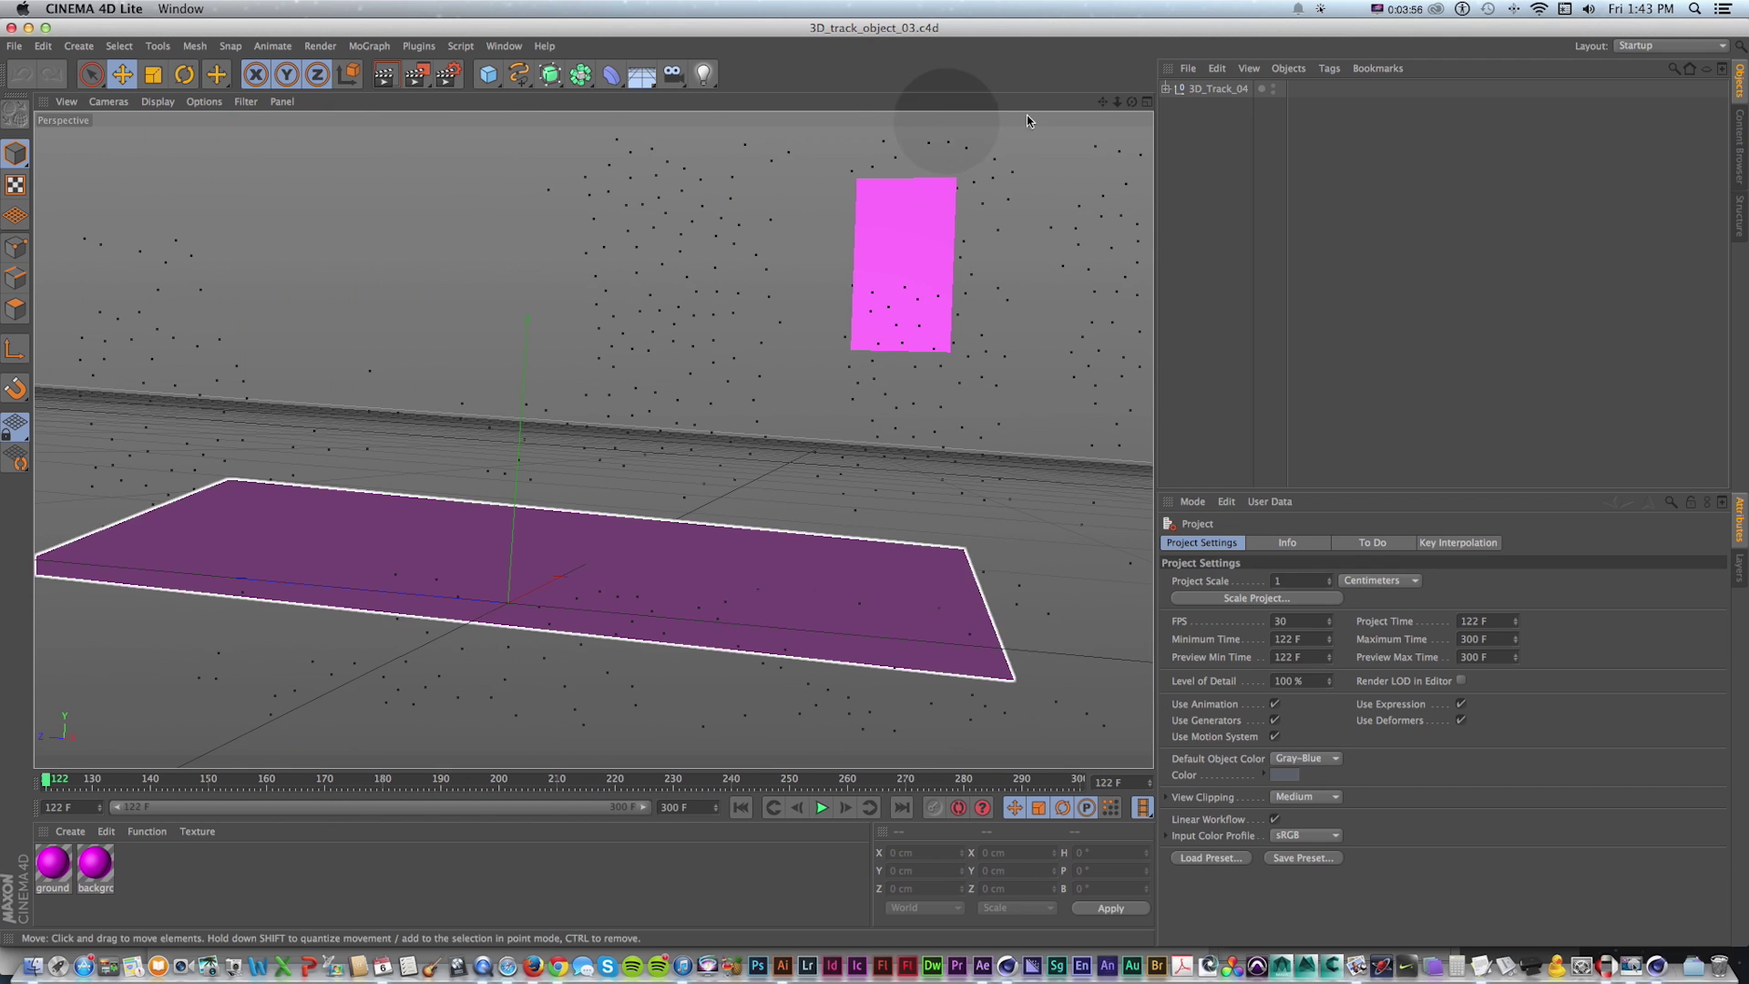
Expand the 3D_Track_04 hierarchy and disable the ground solid and background solid planes under their tracker nulls
{"action": "left_click", "coordinate": [1167, 90]}
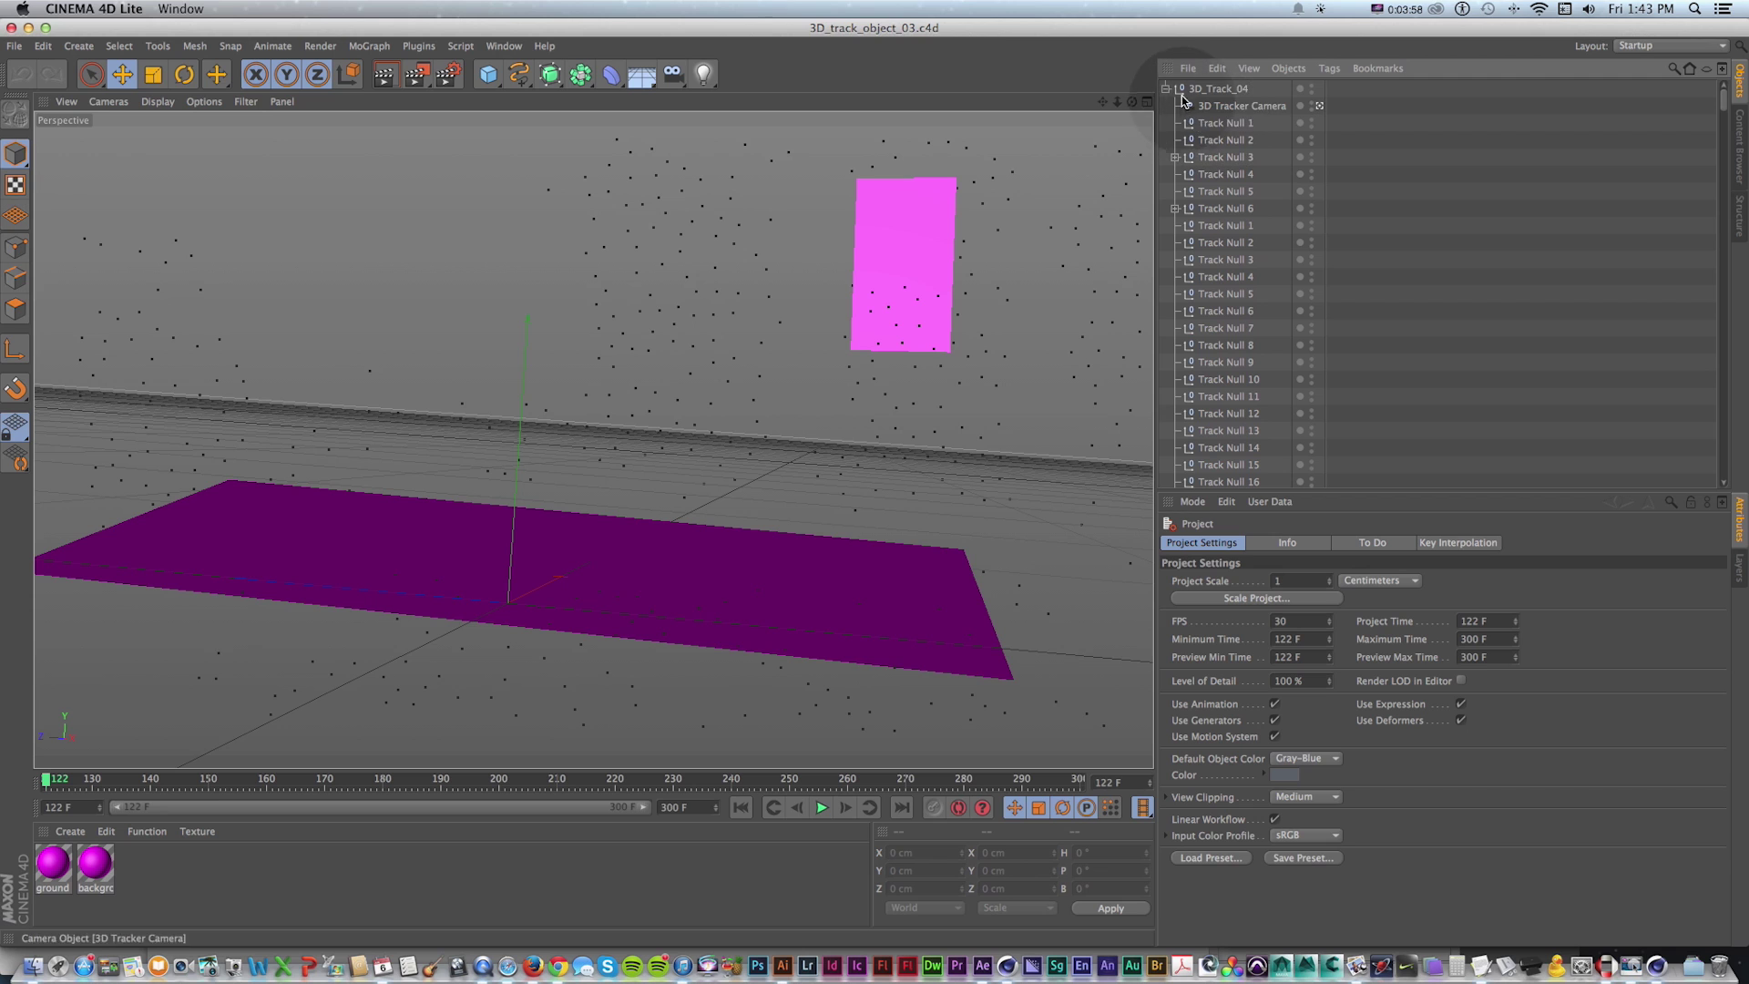
{"action": "left_click", "coordinate": [1224, 90]}
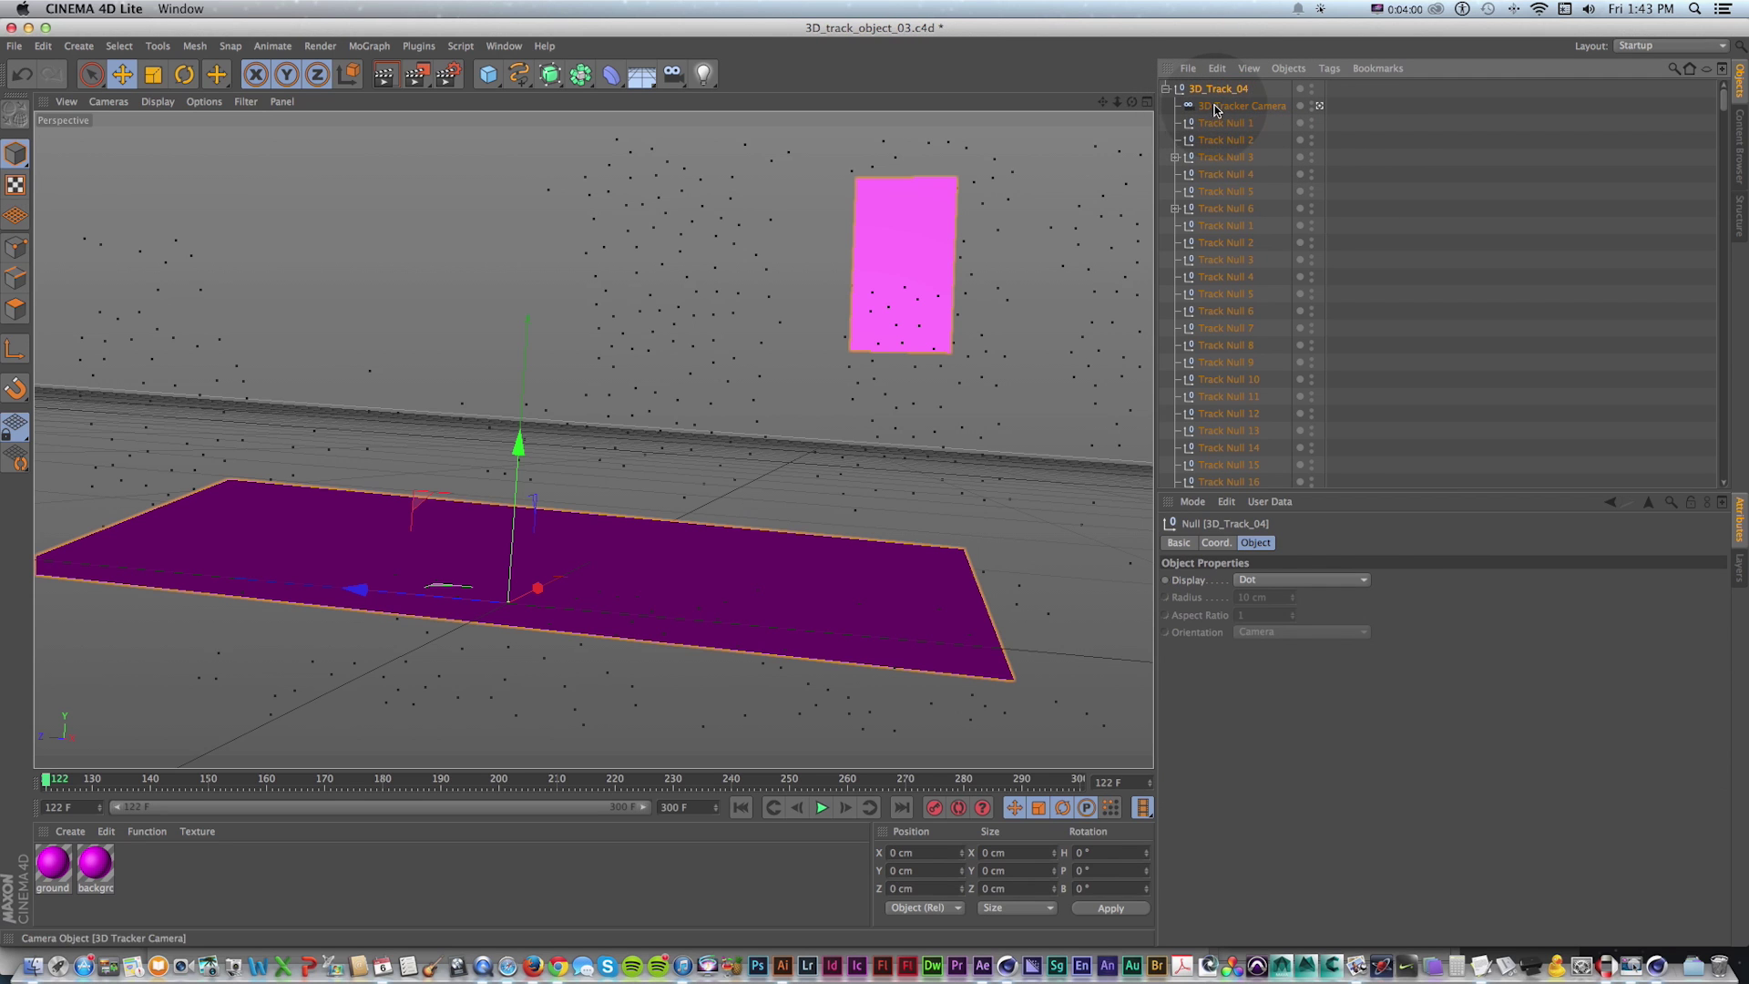
{"action": "mouse_move", "coordinate": [1724, 123]}
{"action": "left_mouse_down"}
{"action": "mouse_move", "coordinate": [1722, 495]}
{"action": "mouse_move", "coordinate": [1724, 118]}
{"action": "left_mouse_up"}
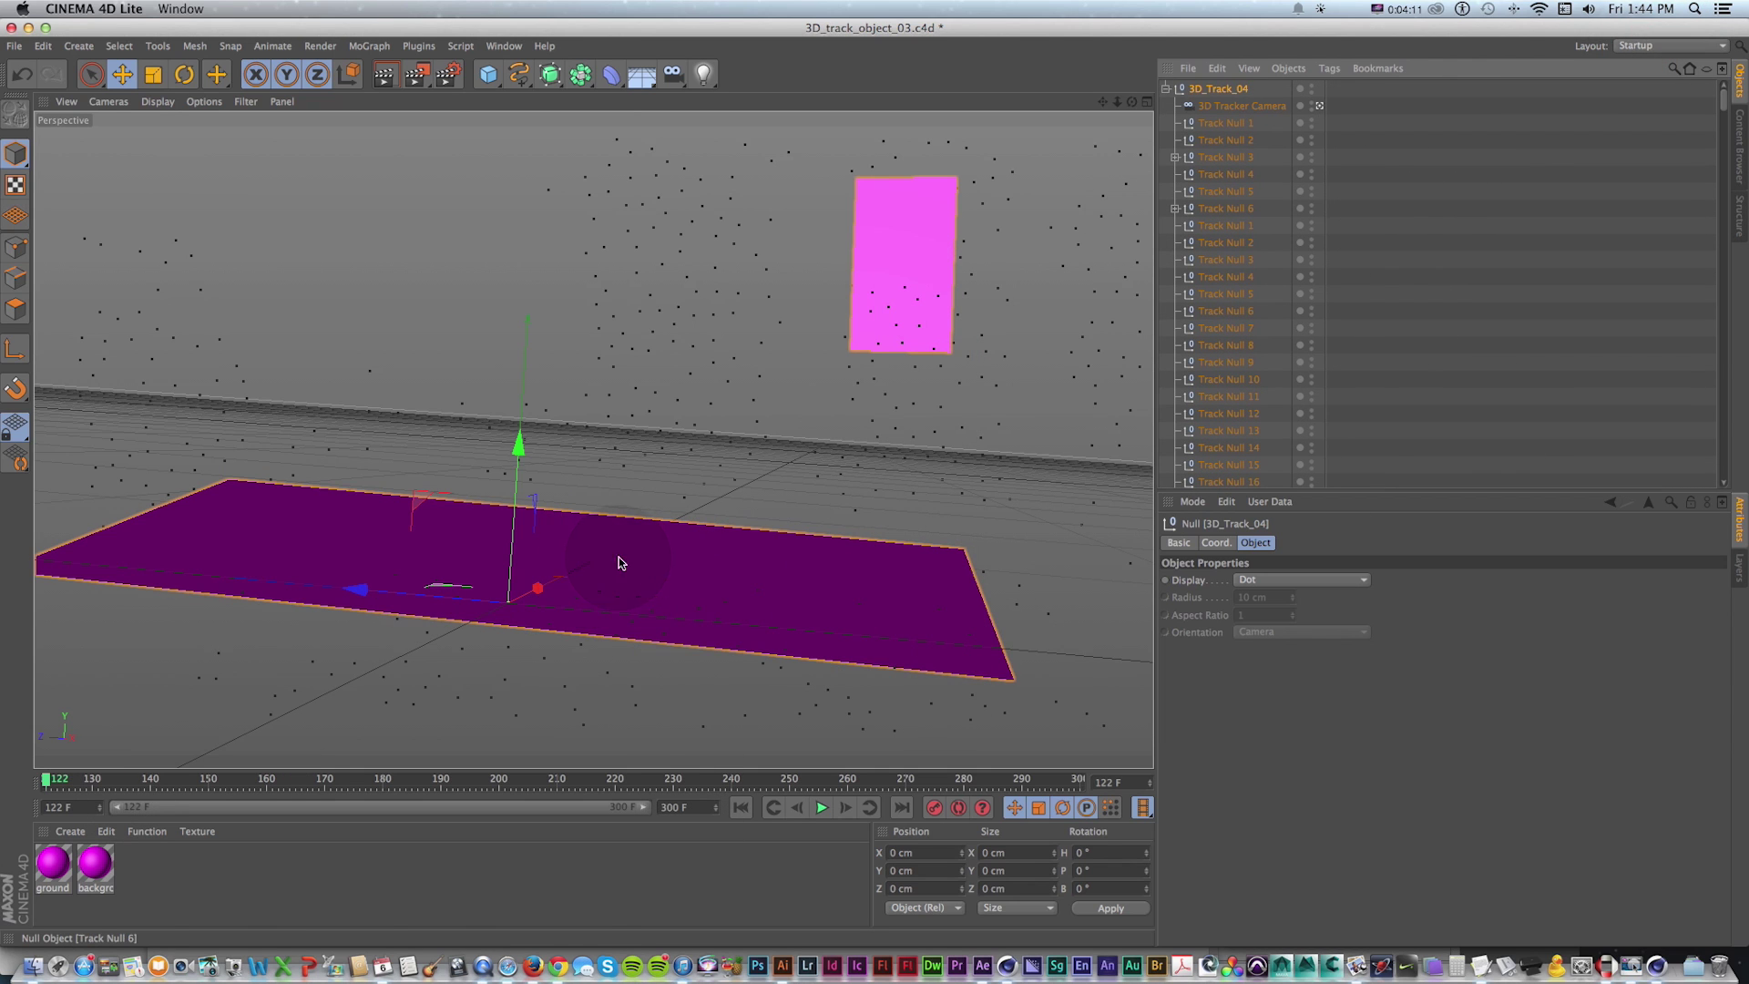
{"action": "left_click", "coordinate": [1085, 382]}
{"action": "left_click", "coordinate": [638, 583]}
{"action": "left_click", "coordinate": [1175, 208]}
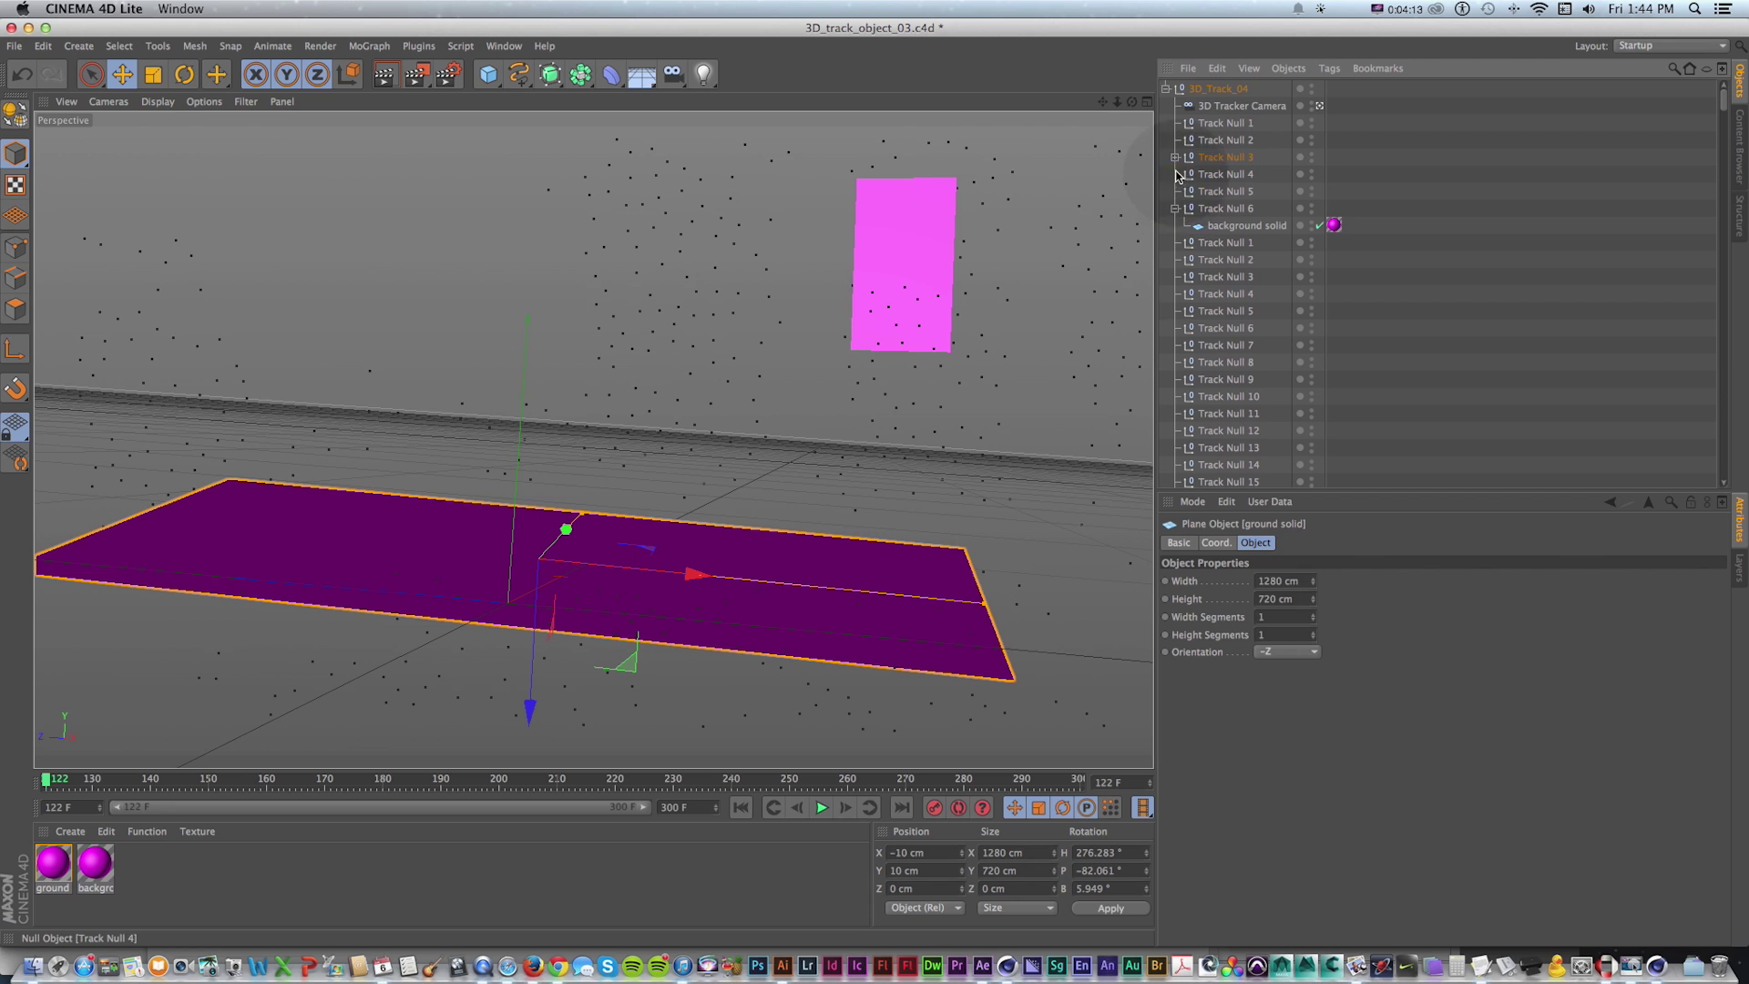
{"action": "left_click", "coordinate": [1320, 174]}
{"action": "left_click", "coordinate": [1319, 242]}
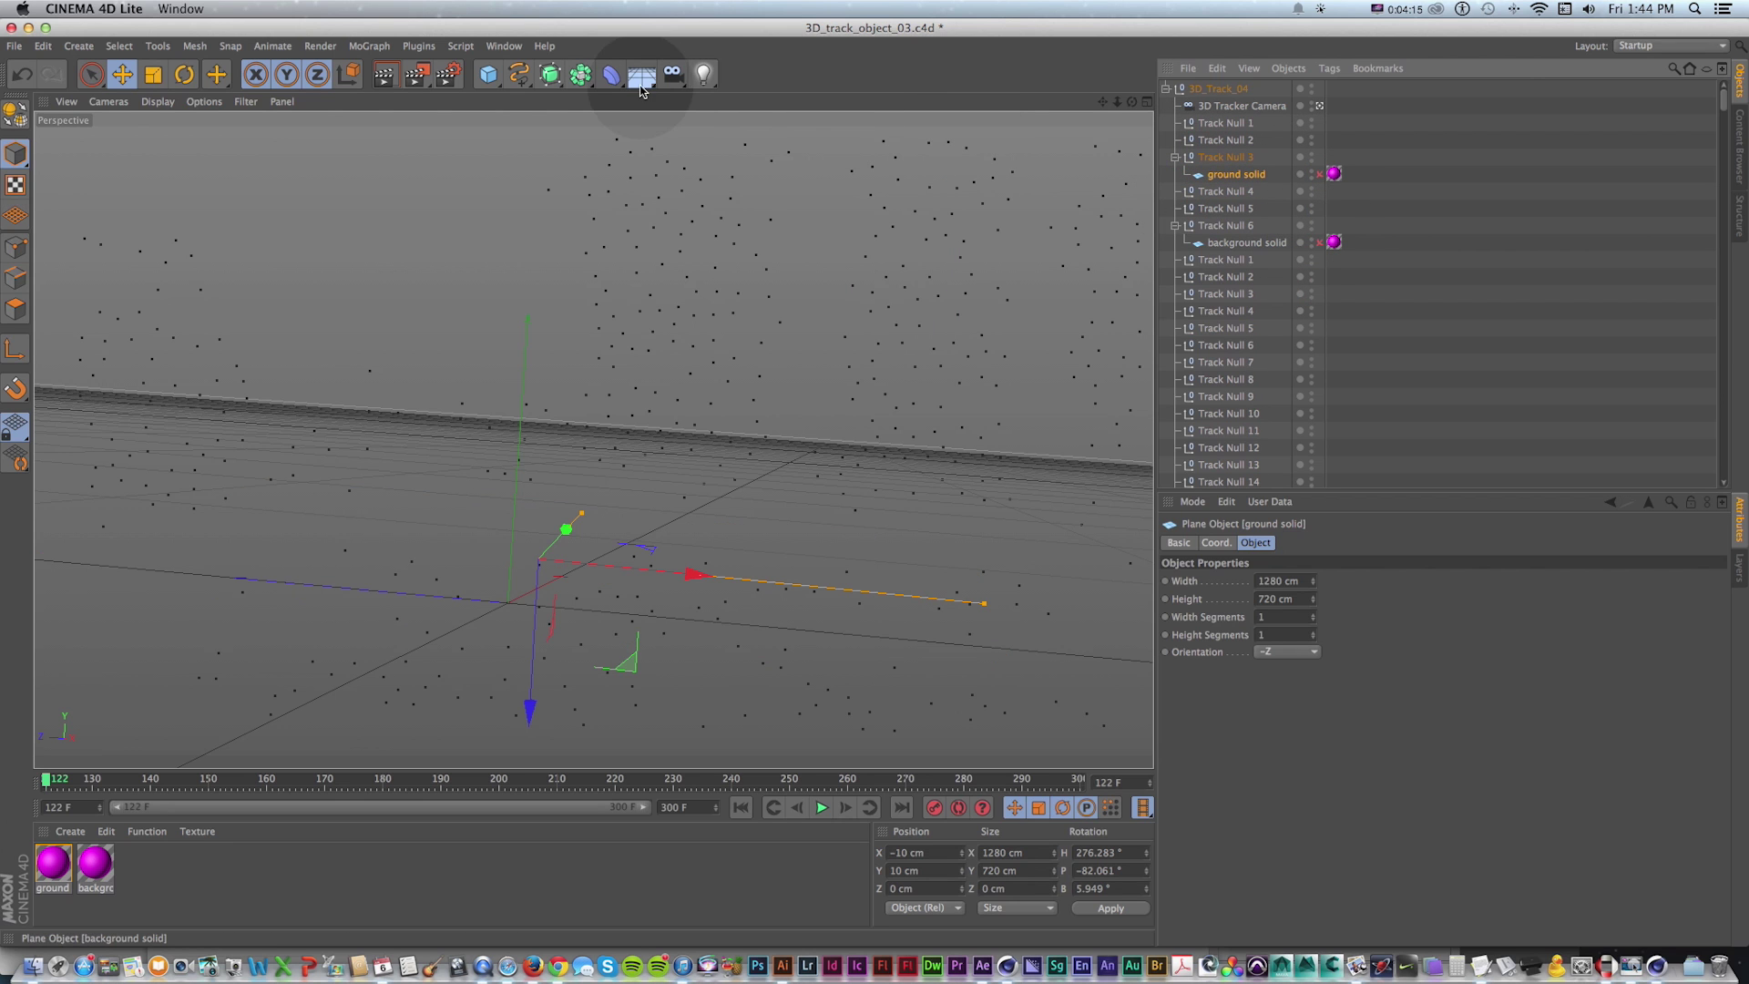
Add a Floor object to check the ground against the camera move, and hide it in the editor and renderer
{"action": "left_click", "coordinate": [645, 81]}
{"action": "left_click_drag", "start_coordinate": [648, 90], "coordinate": [703, 109]}
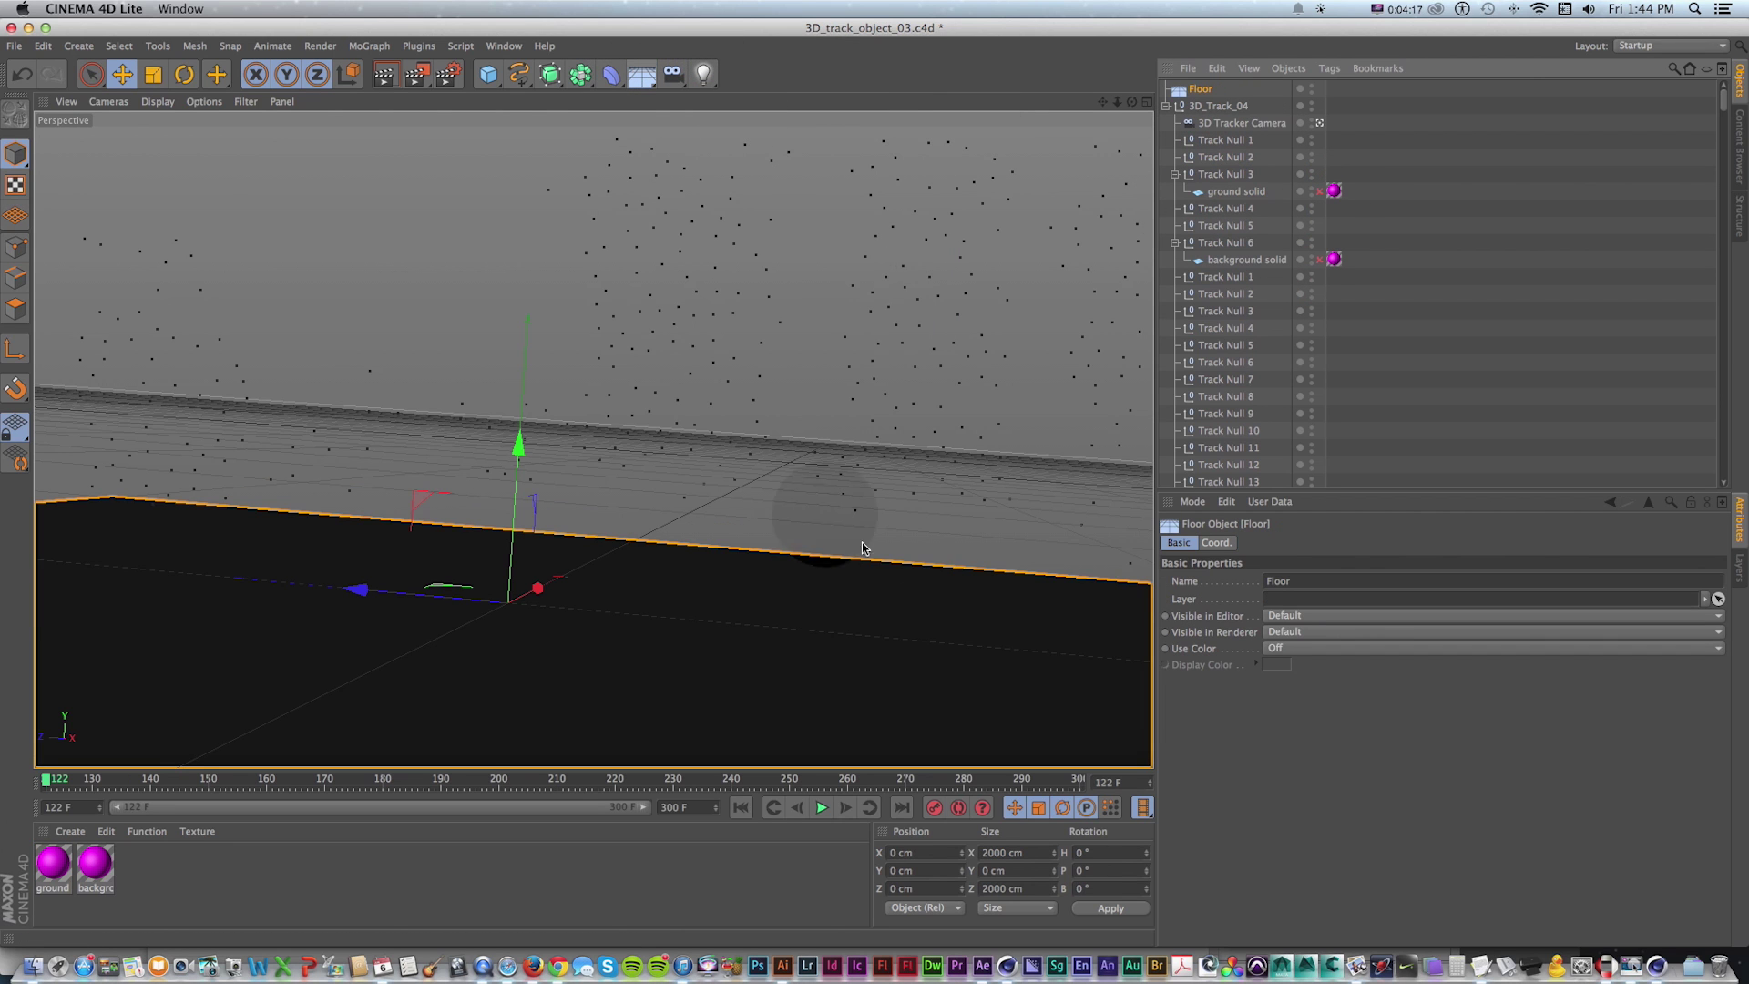
{"action": "left_click", "coordinate": [292, 782]}
{"action": "left_click_drag", "start_coordinate": [321, 785], "coordinate": [46, 782]}
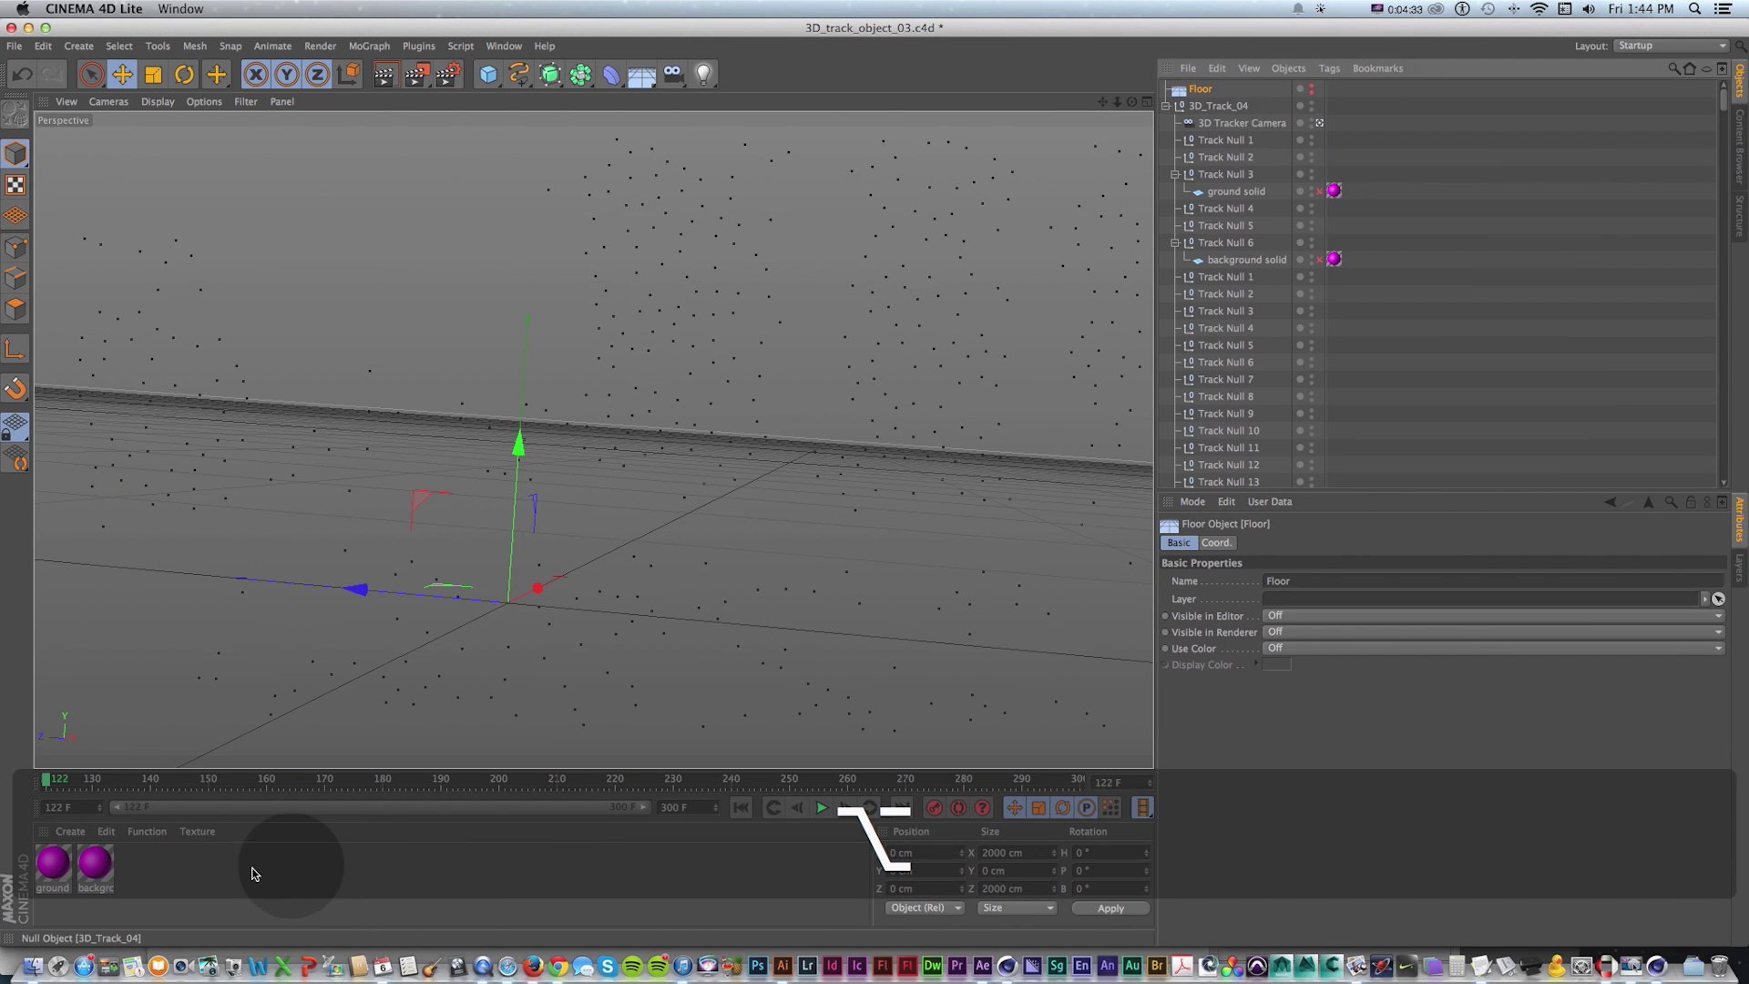
{"action": "left_click_drag", "start_coordinate": [47, 782], "coordinate": [497, 776]}
{"action": "left_click_drag", "start_coordinate": [368, 776], "coordinate": [45, 782]}
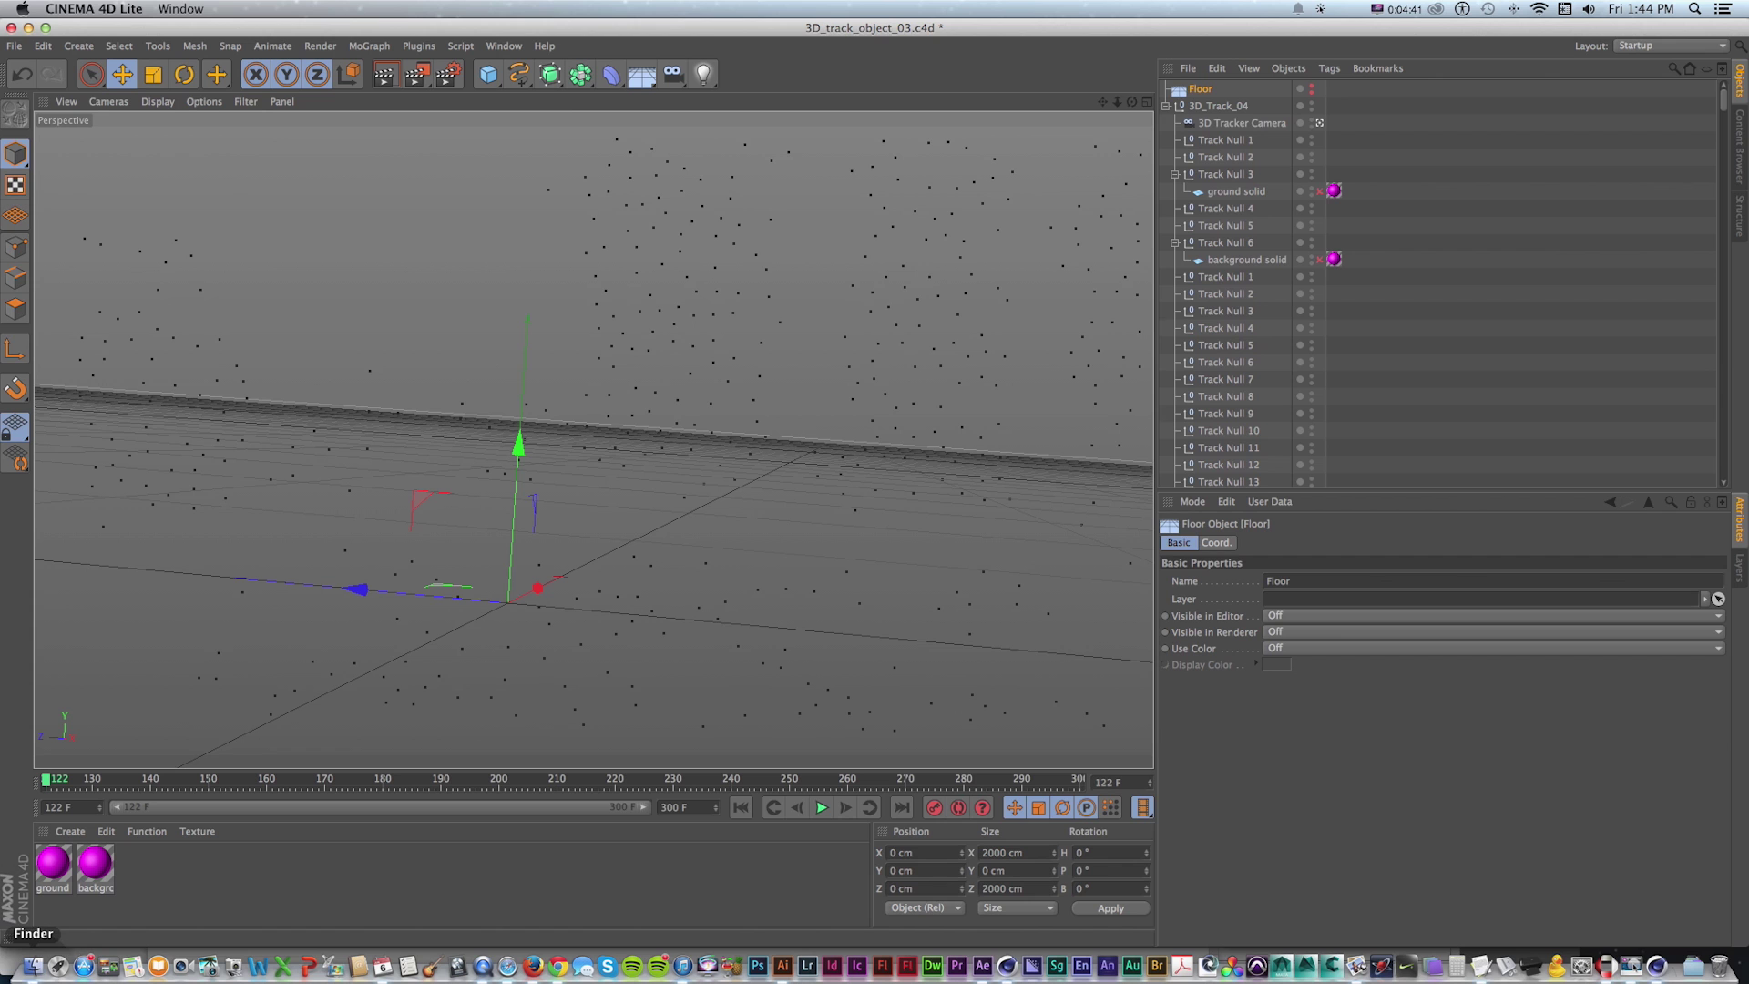
Create a Cinema 4D material from Stabilized_timeRemapped_01.mov in the _Footage_02 folder without copying the file to the project location
{"action": "left_click", "coordinate": [31, 968]}
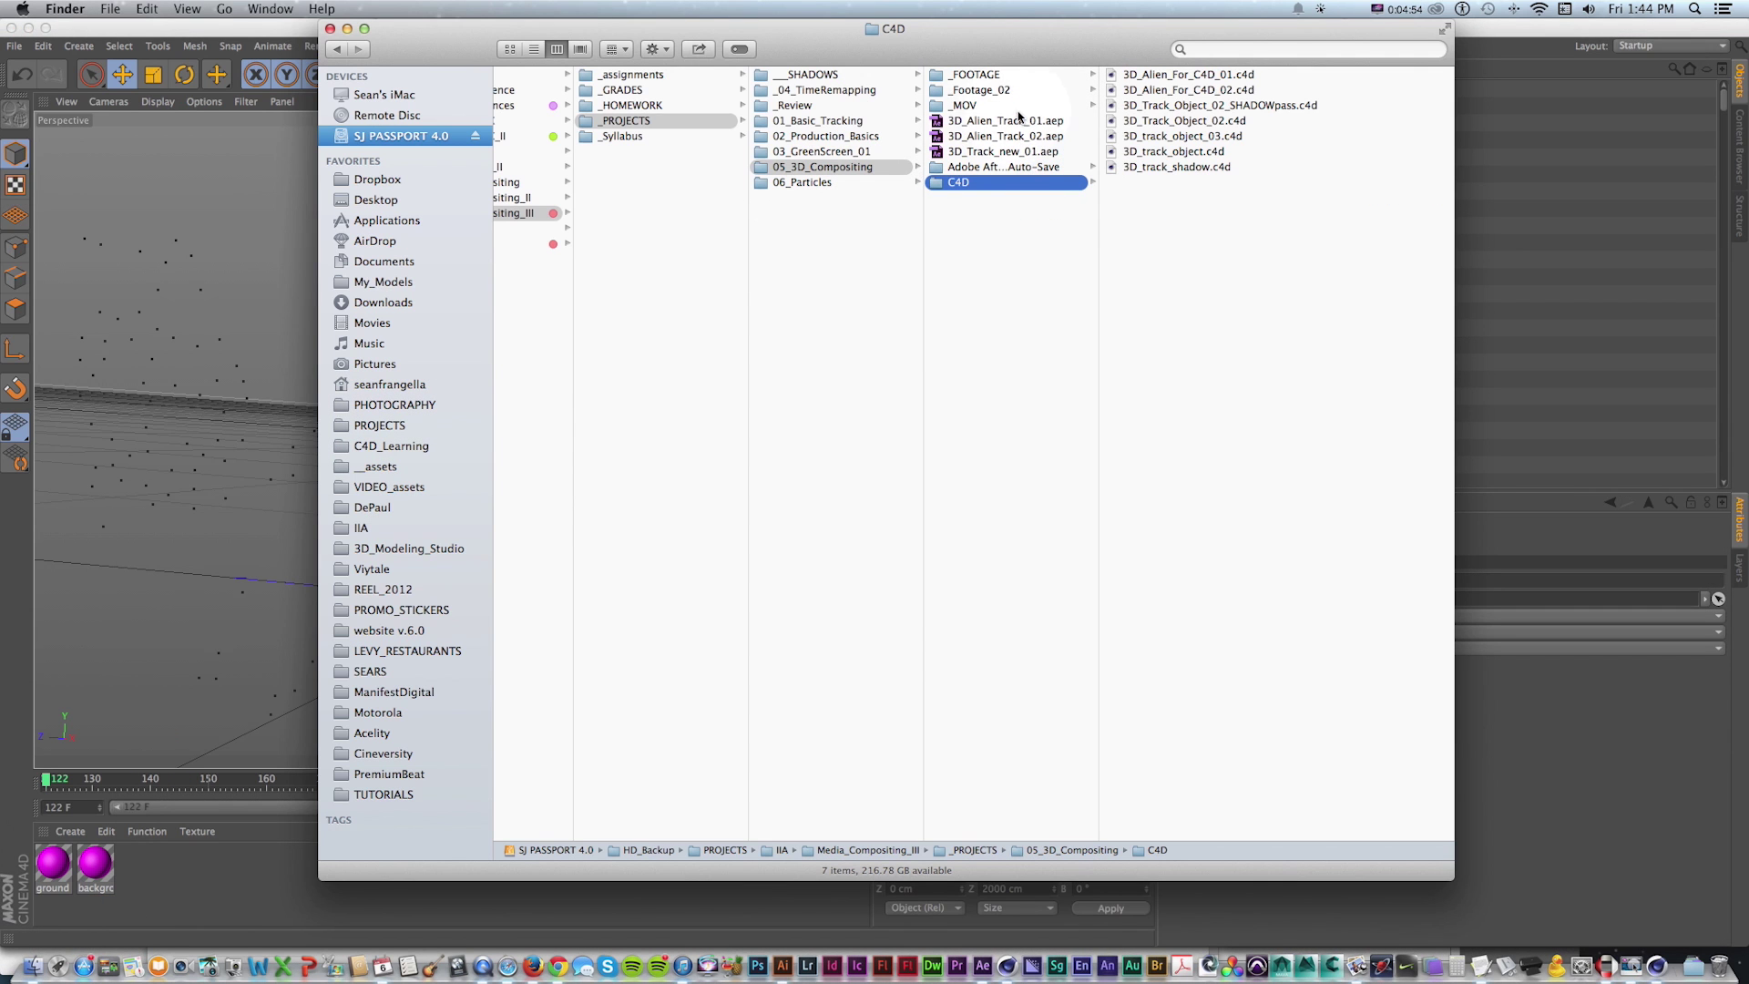
{"action": "left_click", "coordinate": [967, 89]}
{"action": "left_click", "coordinate": [1111, 397]}
{"action": "key", "text": "space"}
{"action": "key", "text": "space"}
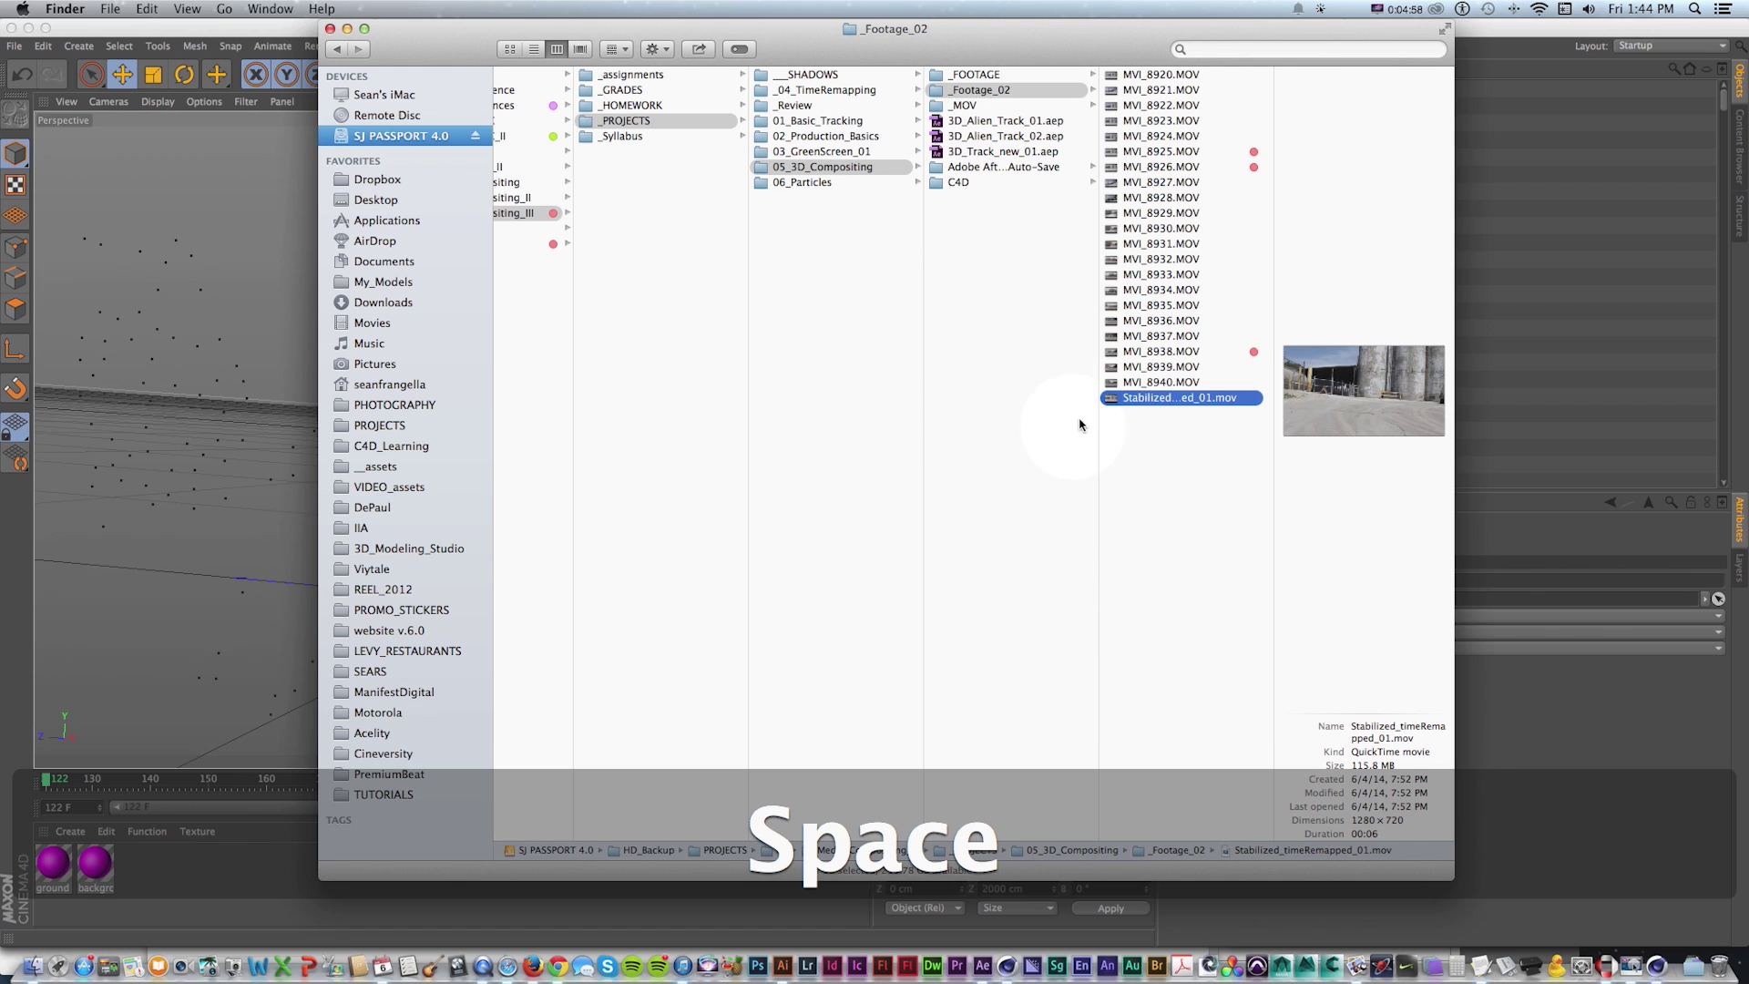
{"action": "left_click_drag", "start_coordinate": [177, 866], "coordinate": [162, 880]}
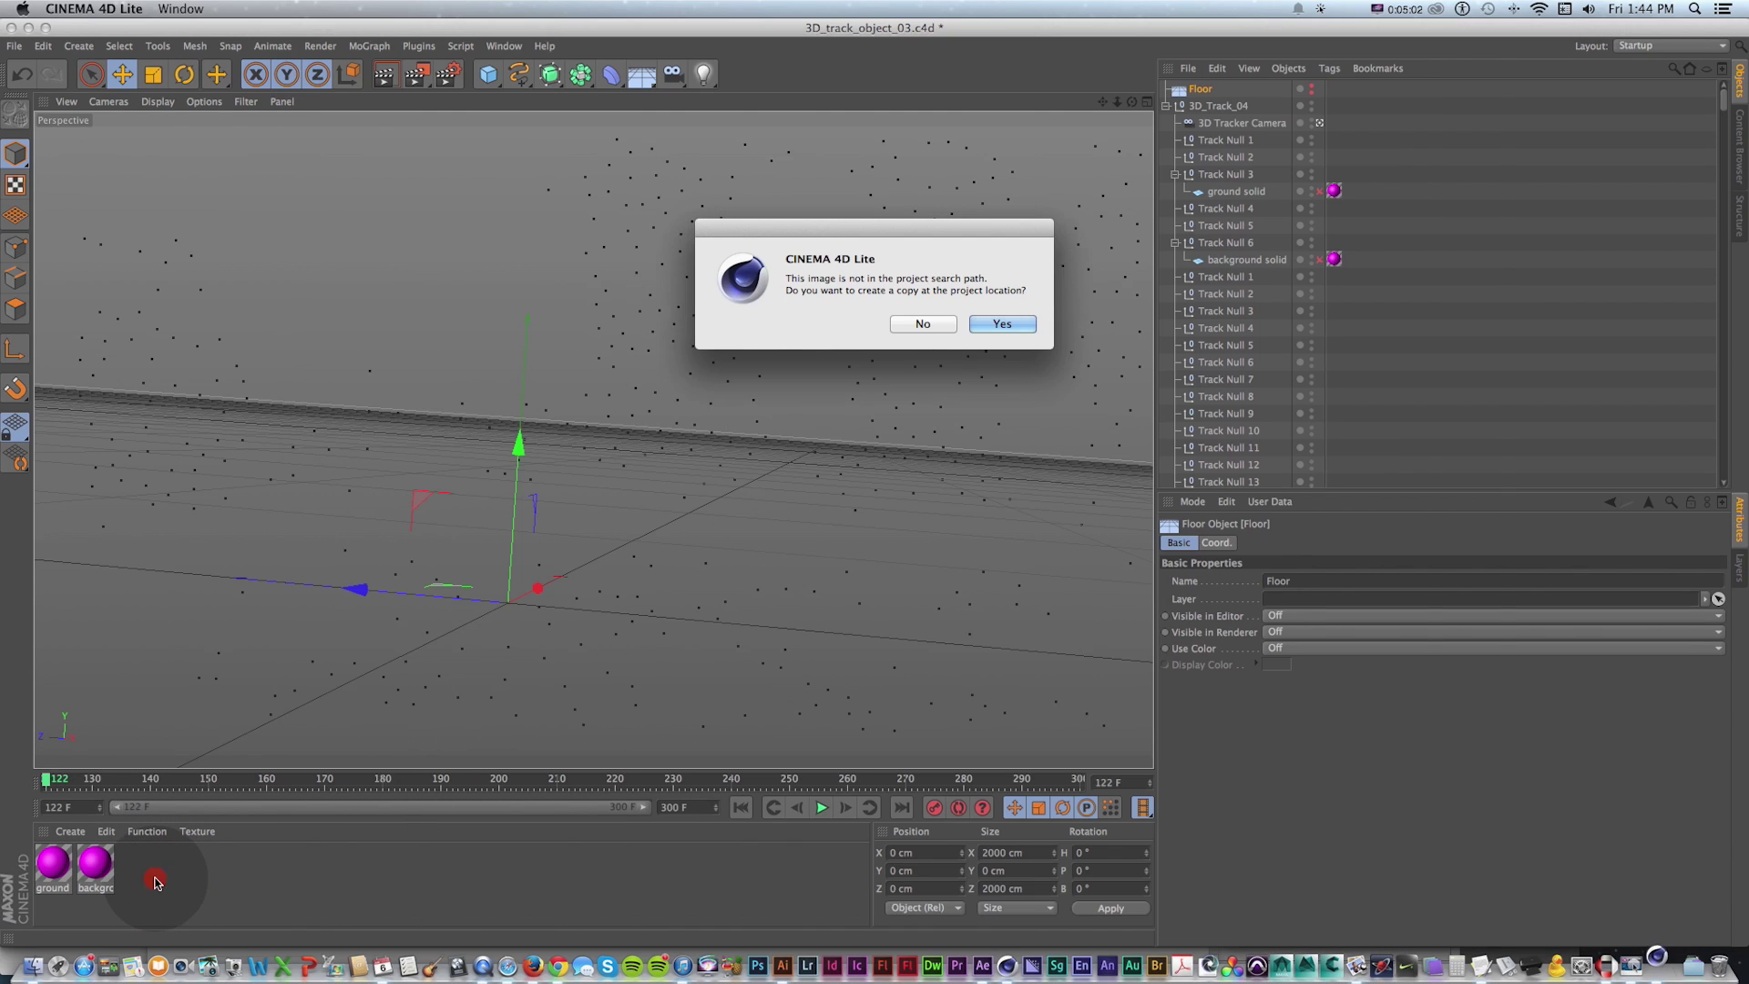
{"action": "left_click", "coordinate": [923, 325]}
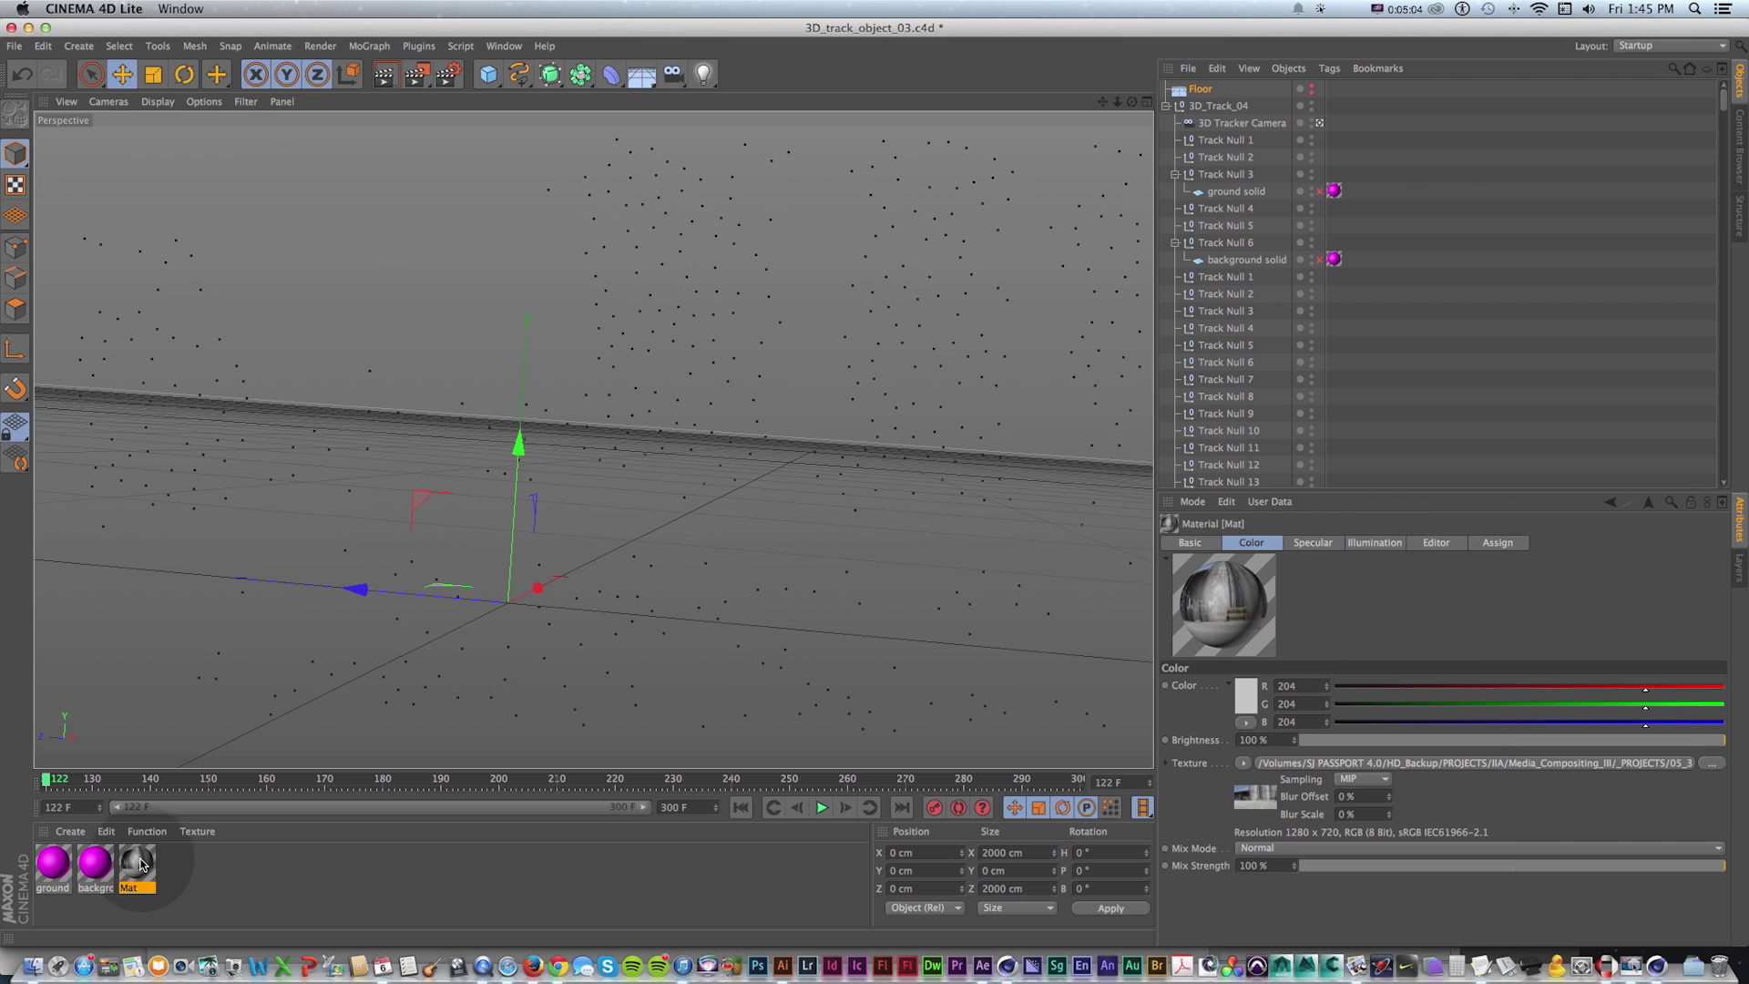
Add a Background object and apply the footage material Mat to it
{"action": "double_click", "coordinate": [137, 864]}
{"action": "left_click_drag", "start_coordinate": [413, 137], "coordinate": [574, 209]}
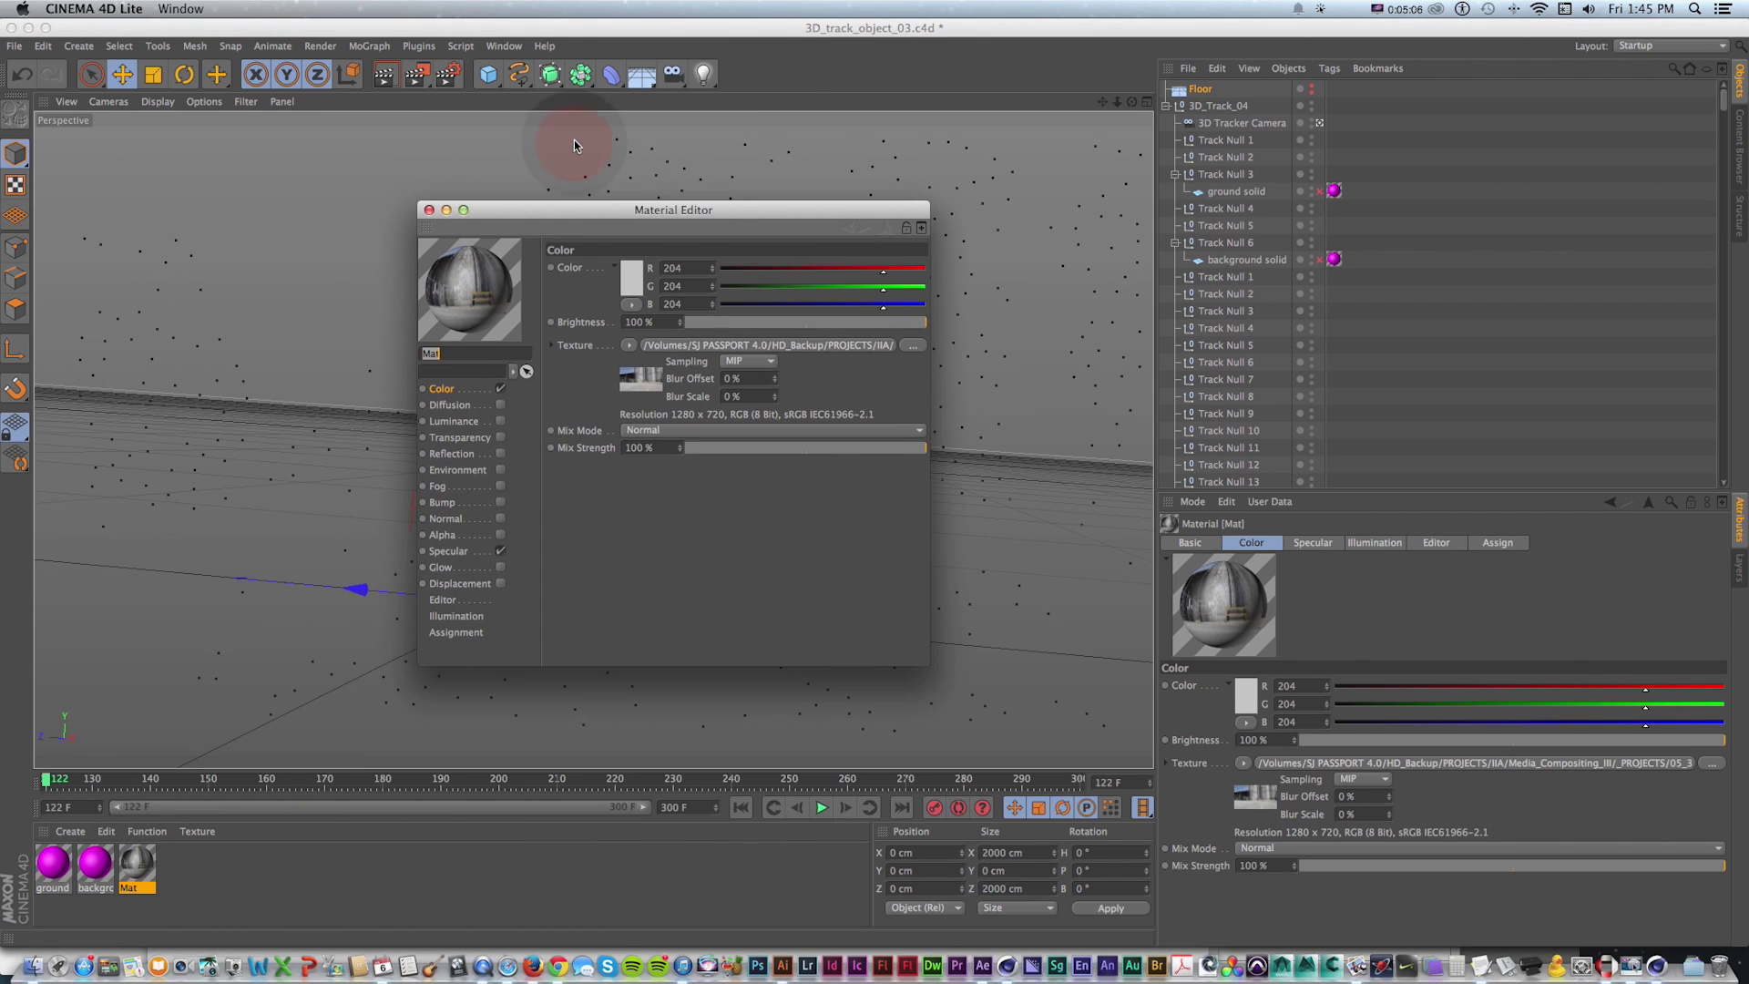
{"action": "left_click_drag", "start_coordinate": [638, 82], "coordinate": [706, 155]}
{"action": "left_click_drag", "start_coordinate": [137, 864], "coordinate": [1217, 84]}
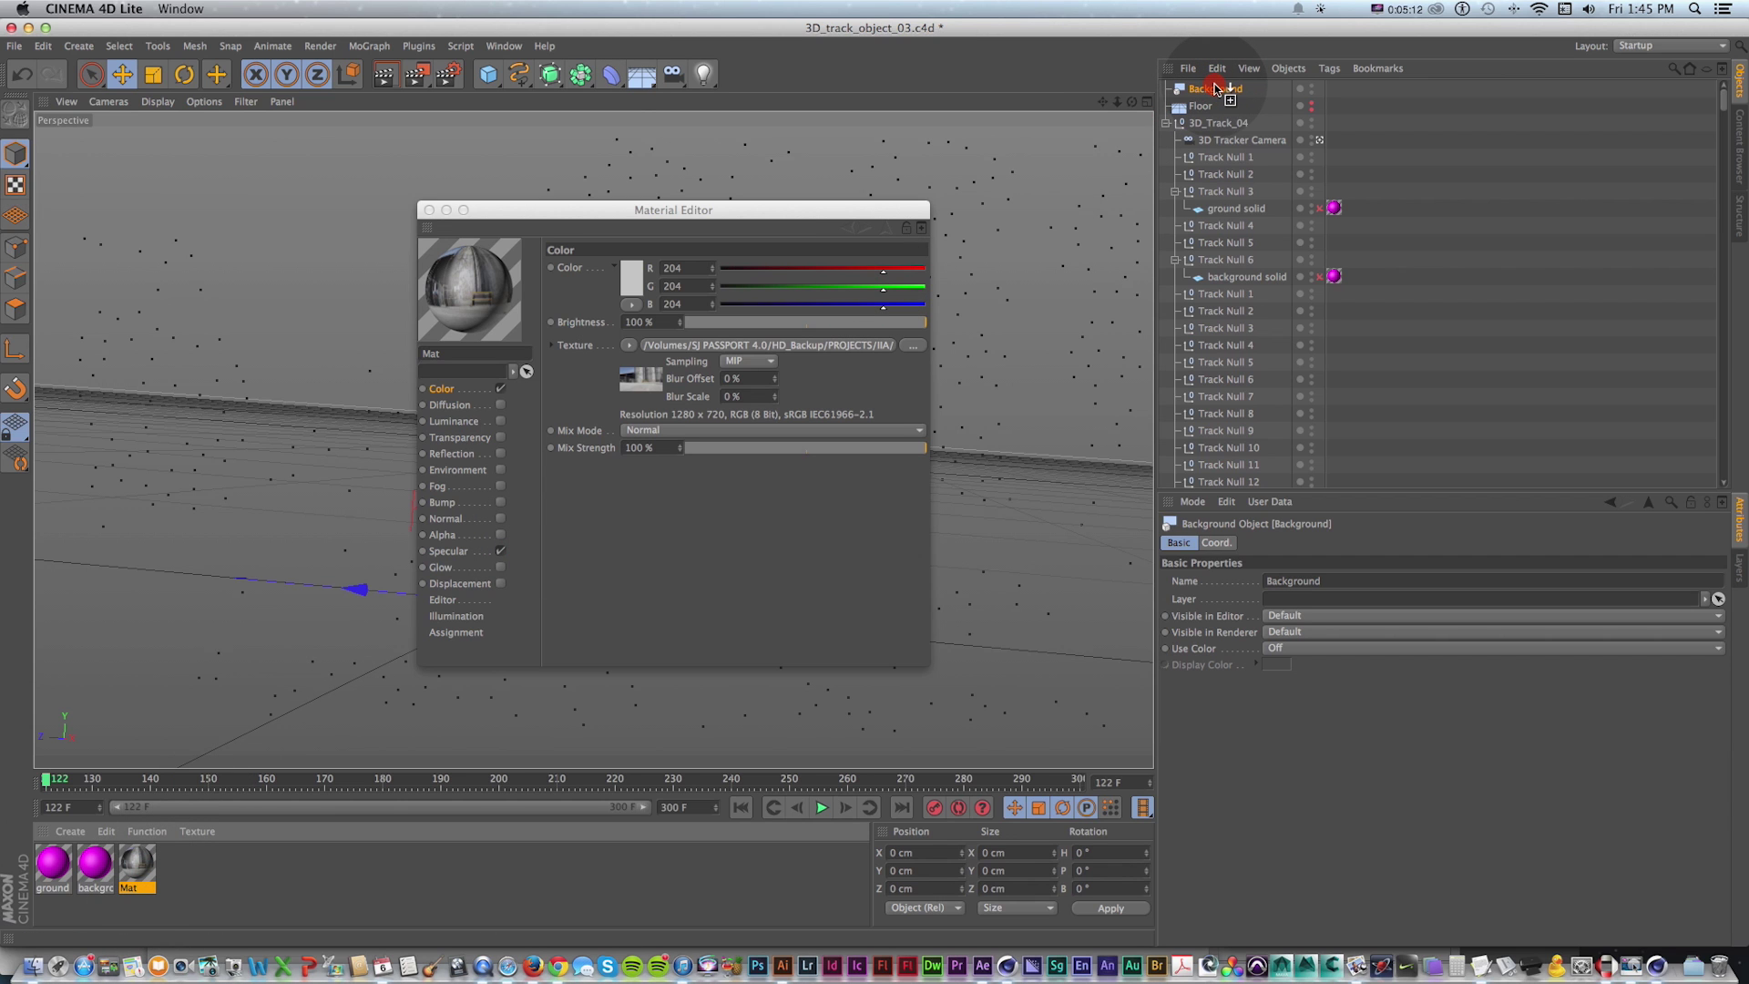
{"action": "left_click_drag", "start_coordinate": [1216, 88], "coordinate": [1216, 88]}
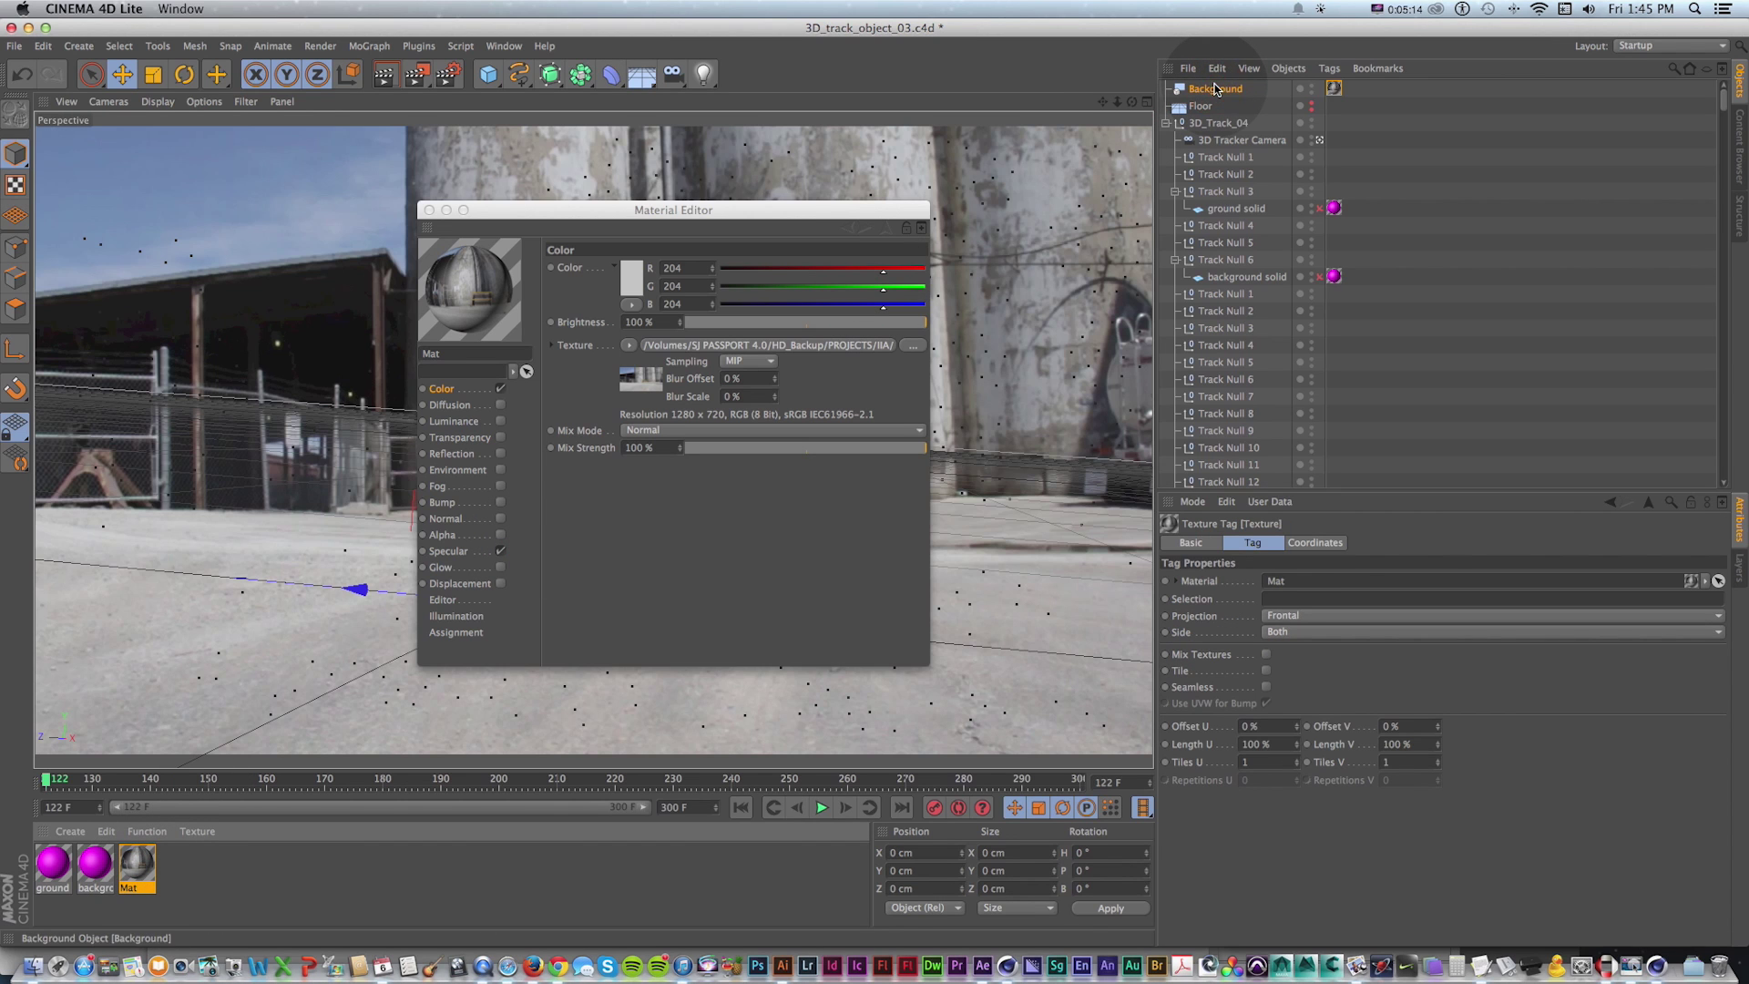
Turn on Animate Preview for the Mat material, and hide the Background object in the editor and renderer
{"action": "left_click_drag", "start_coordinate": [547, 212], "coordinate": [977, 218]}
{"action": "left_click_drag", "start_coordinate": [82, 772], "coordinate": [3, 744]}
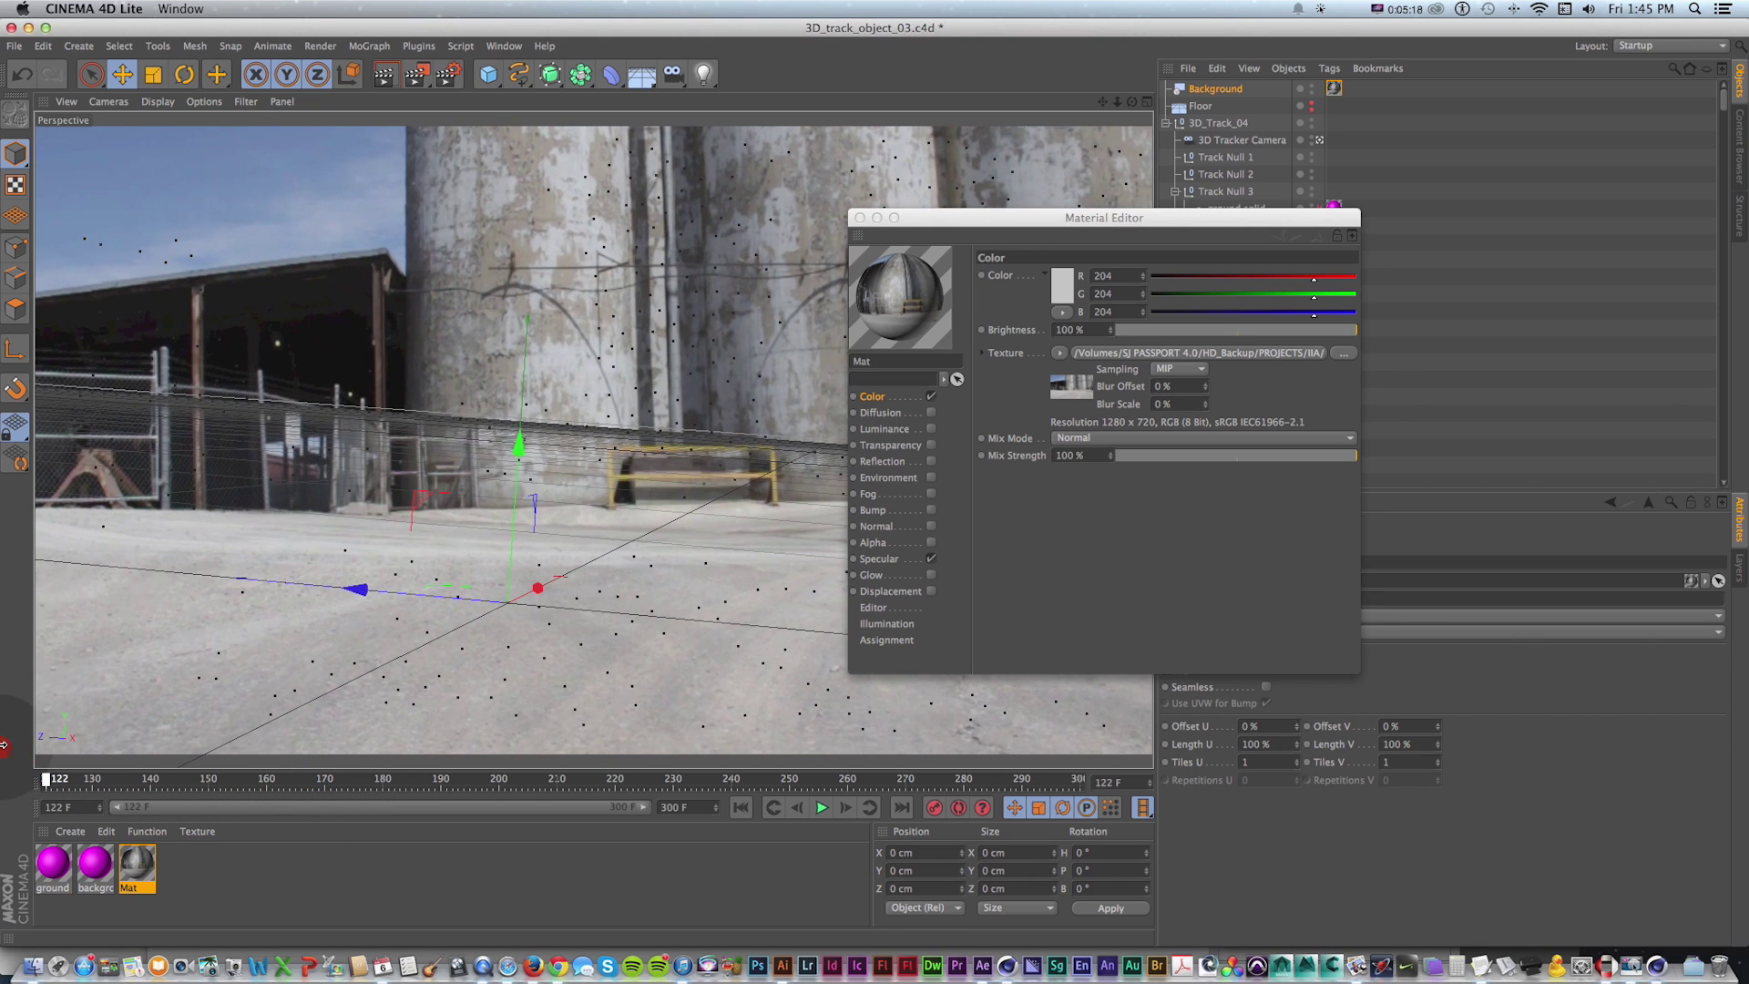
{"action": "left_click", "coordinate": [882, 608]}
{"action": "left_click_drag", "start_coordinate": [960, 220], "coordinate": [880, 204]}
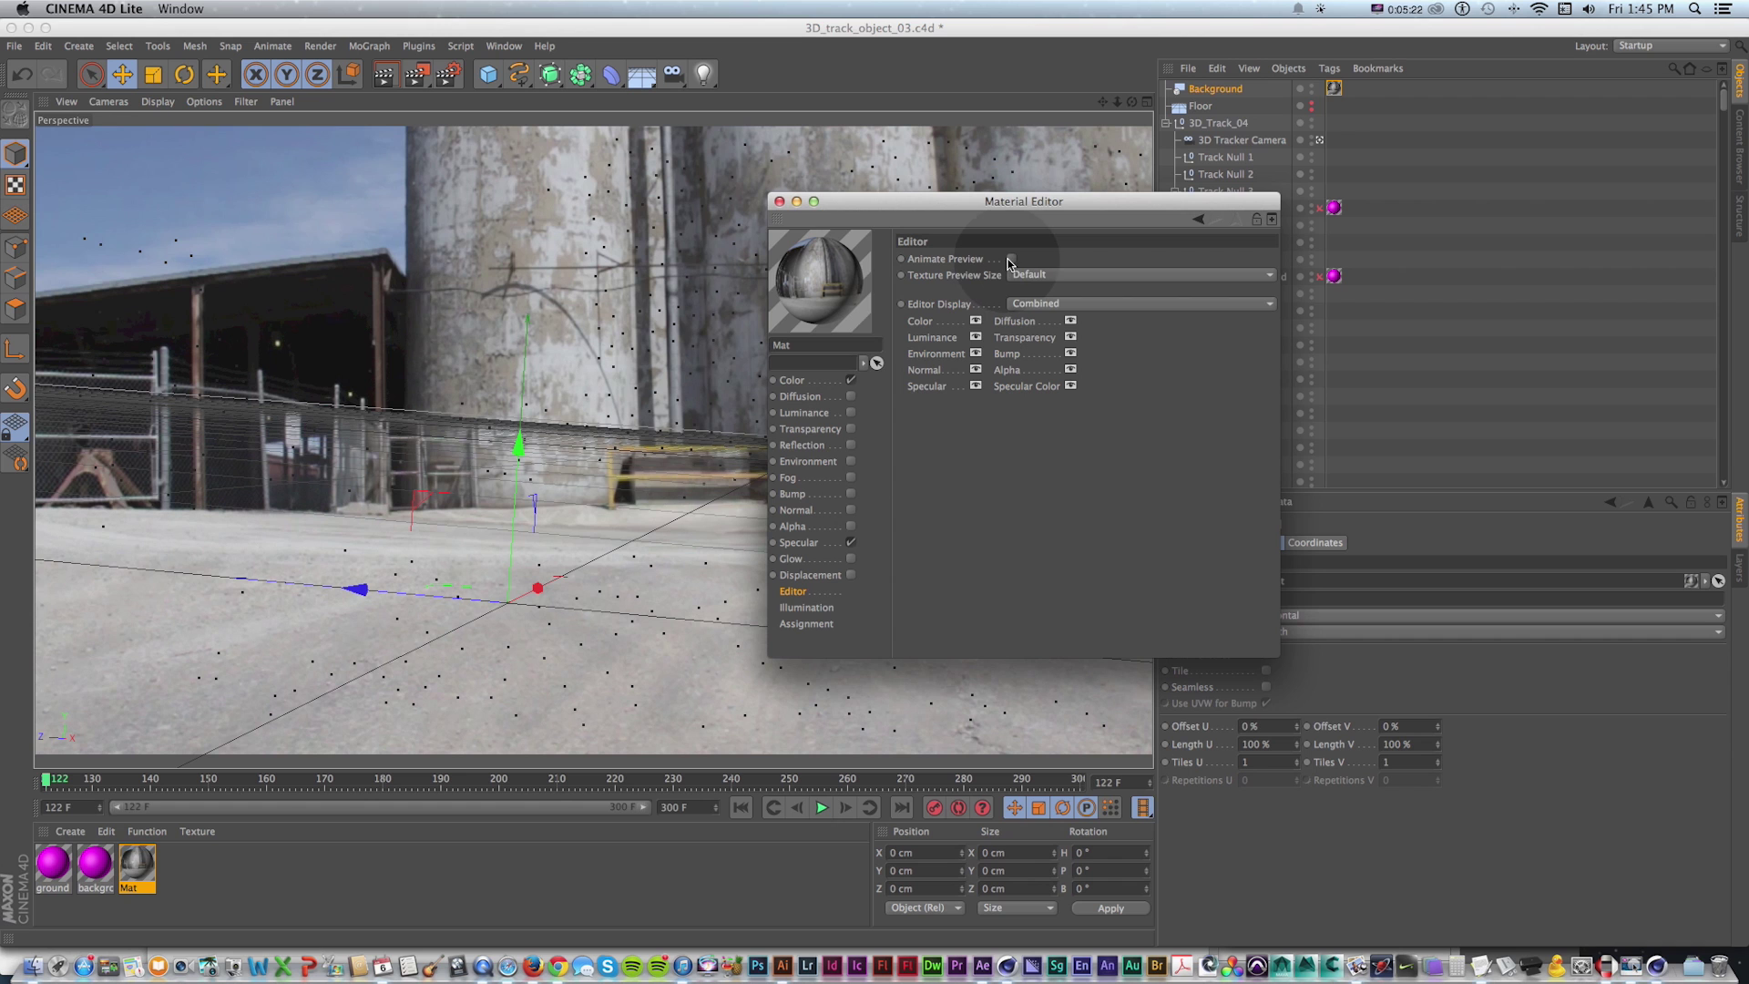
{"action": "left_click", "coordinate": [1010, 260]}
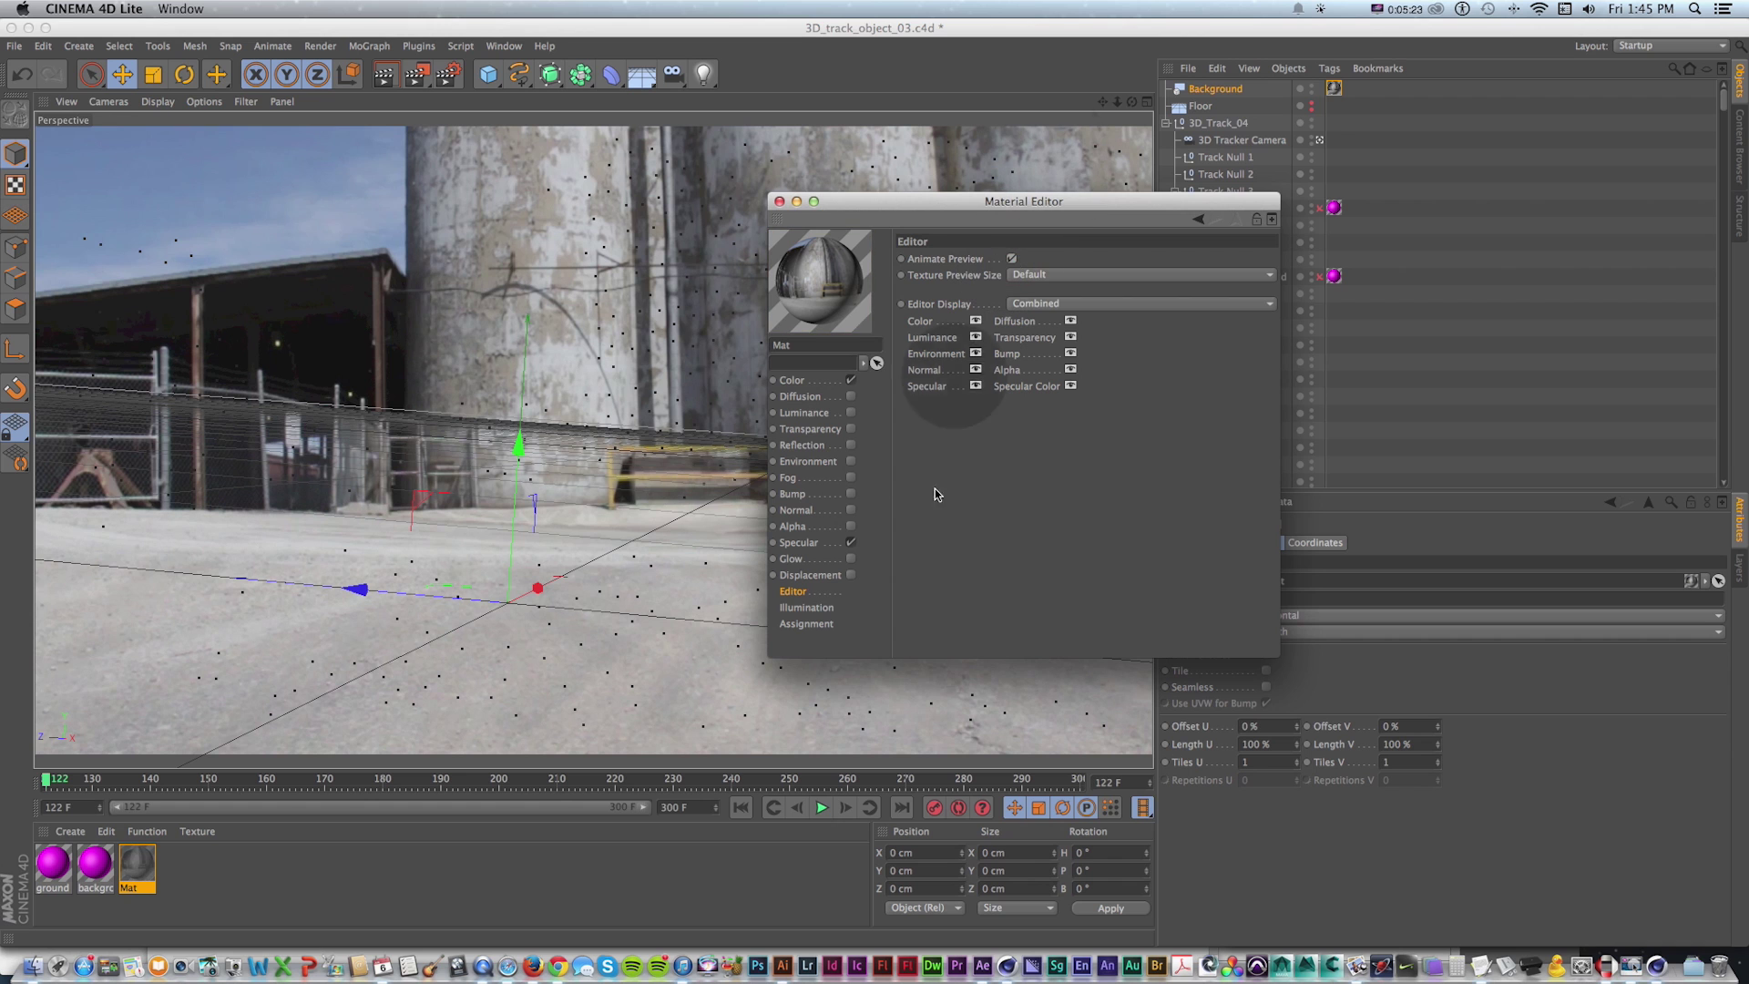
{"action": "left_click", "coordinate": [780, 203]}
{"action": "left_click_drag", "start_coordinate": [125, 784], "coordinate": [365, 782]}
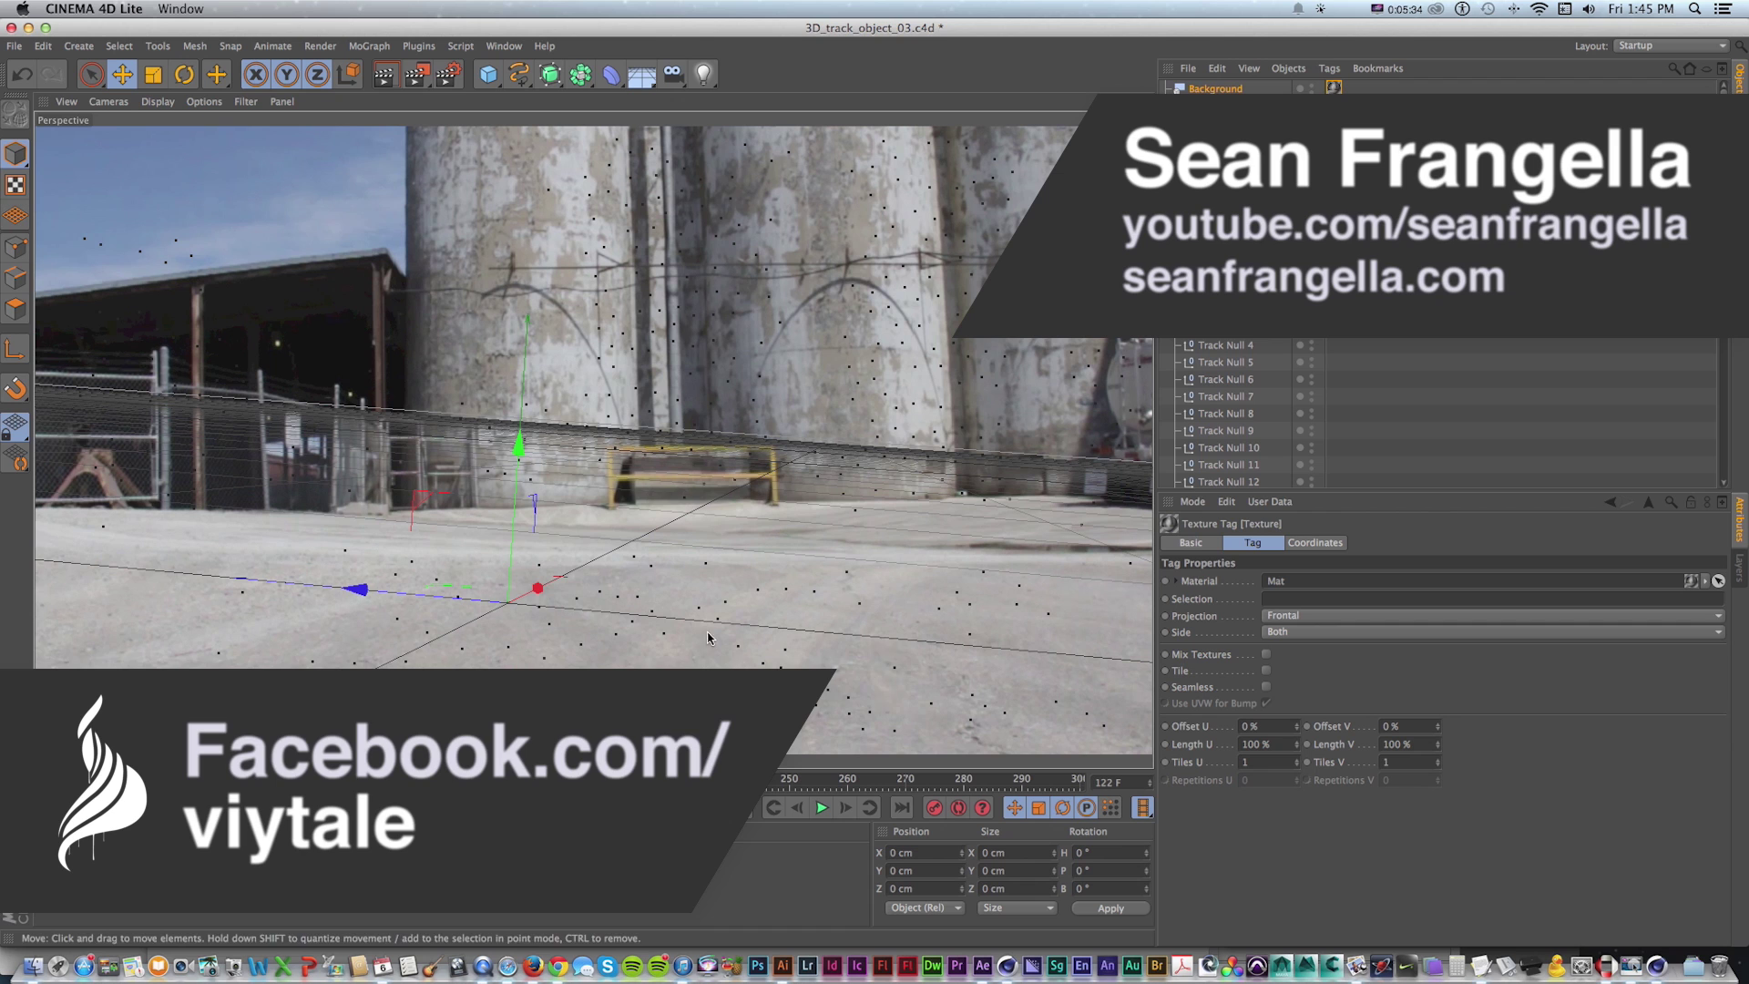
{"action": "left_click", "coordinate": [1305, 91]}
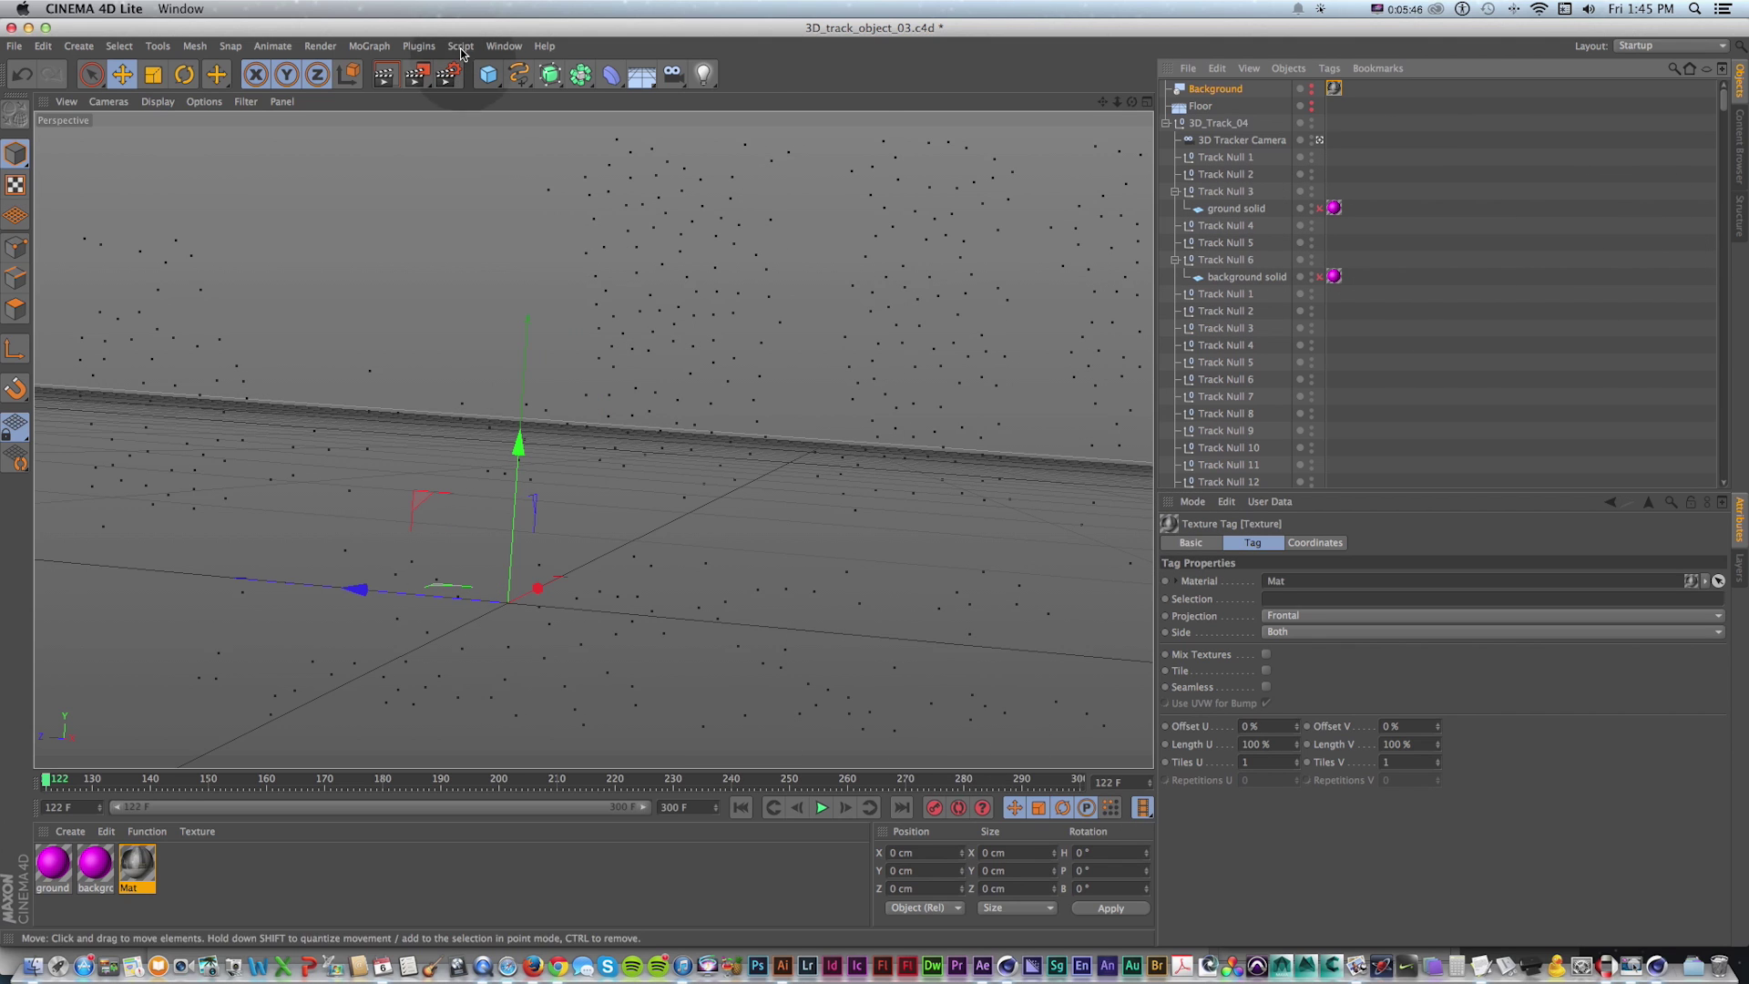
Add a sphere and raise it to about 100.7 cm in Y so it rests on the ground, and switch to After Effects
{"action": "left_click_drag", "start_coordinate": [489, 74], "coordinate": [847, 122]}
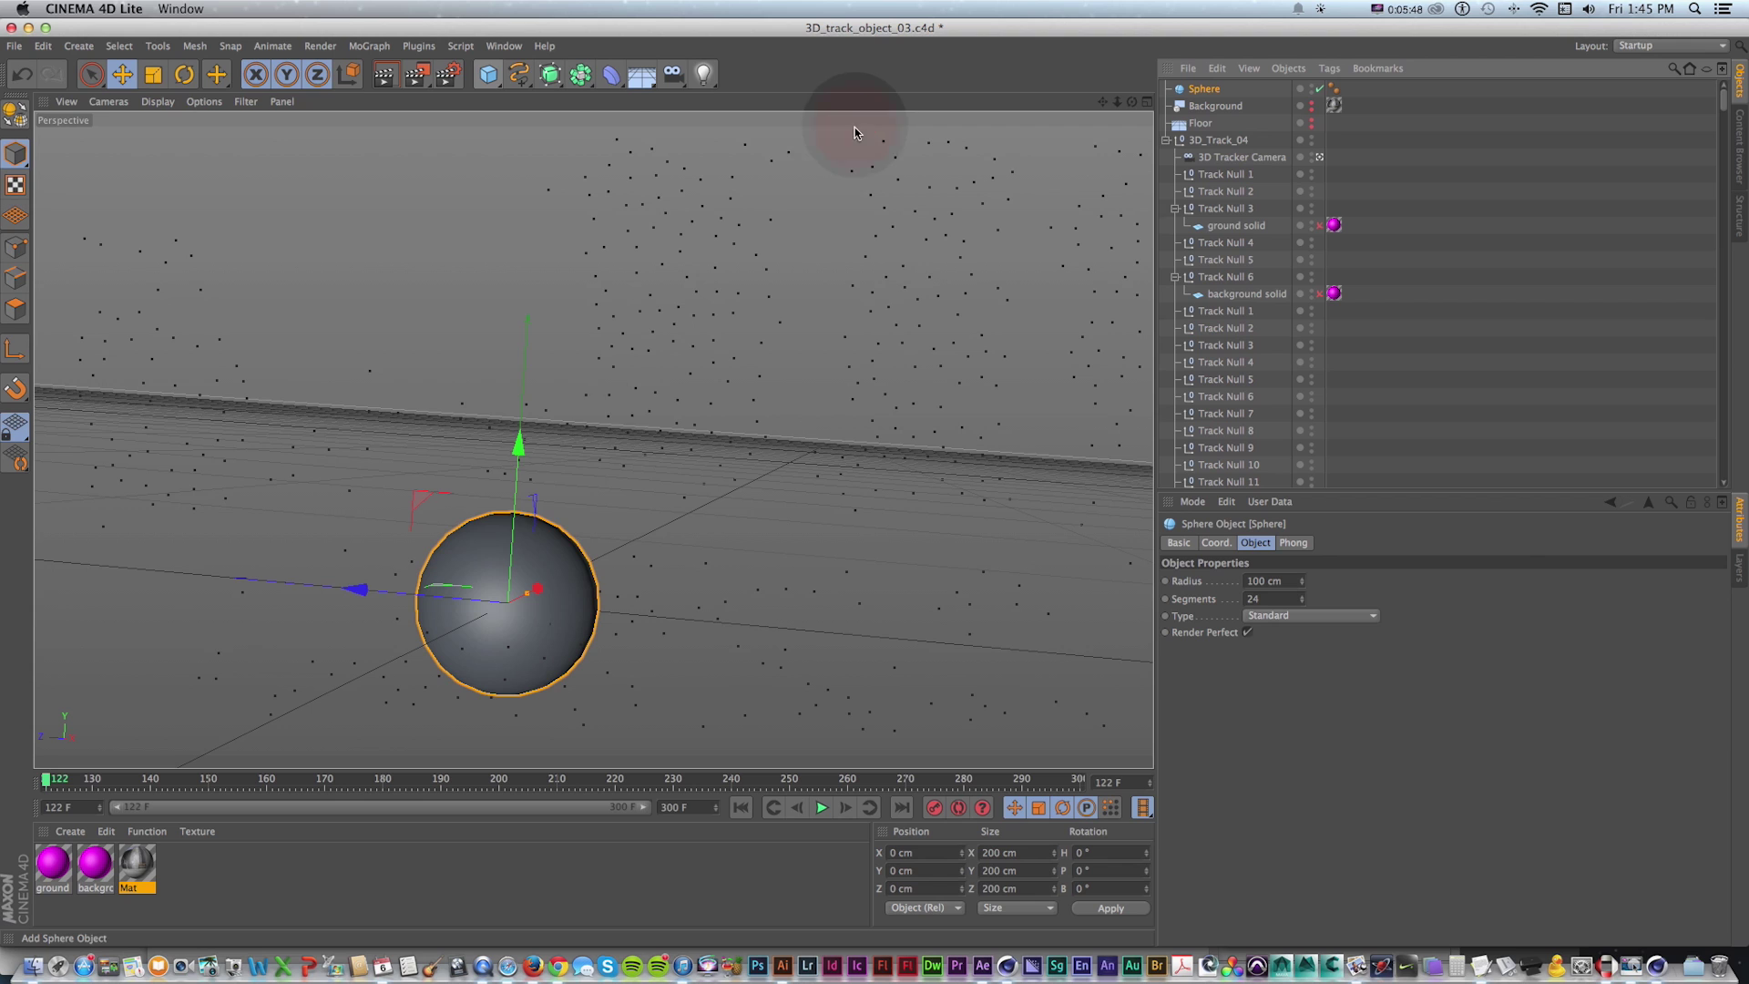
{"action": "left_click_drag", "start_coordinate": [515, 489], "coordinate": [518, 398]}
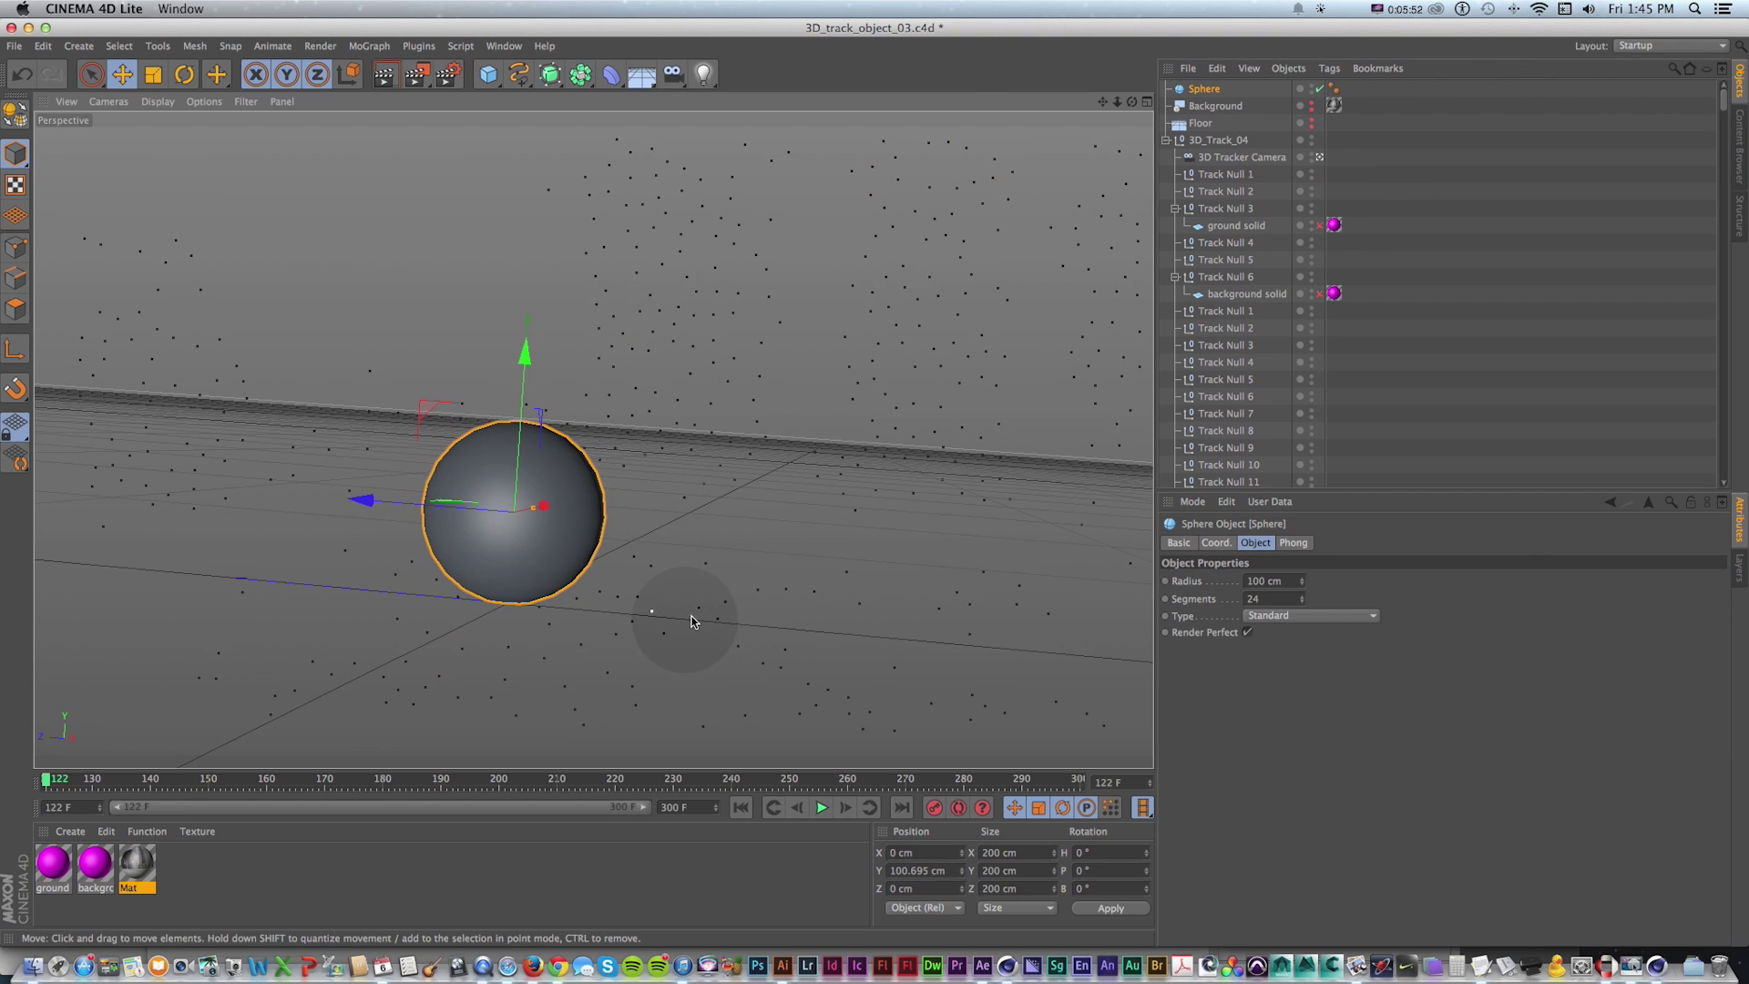
{"action": "key", "text": "super+Tab"}
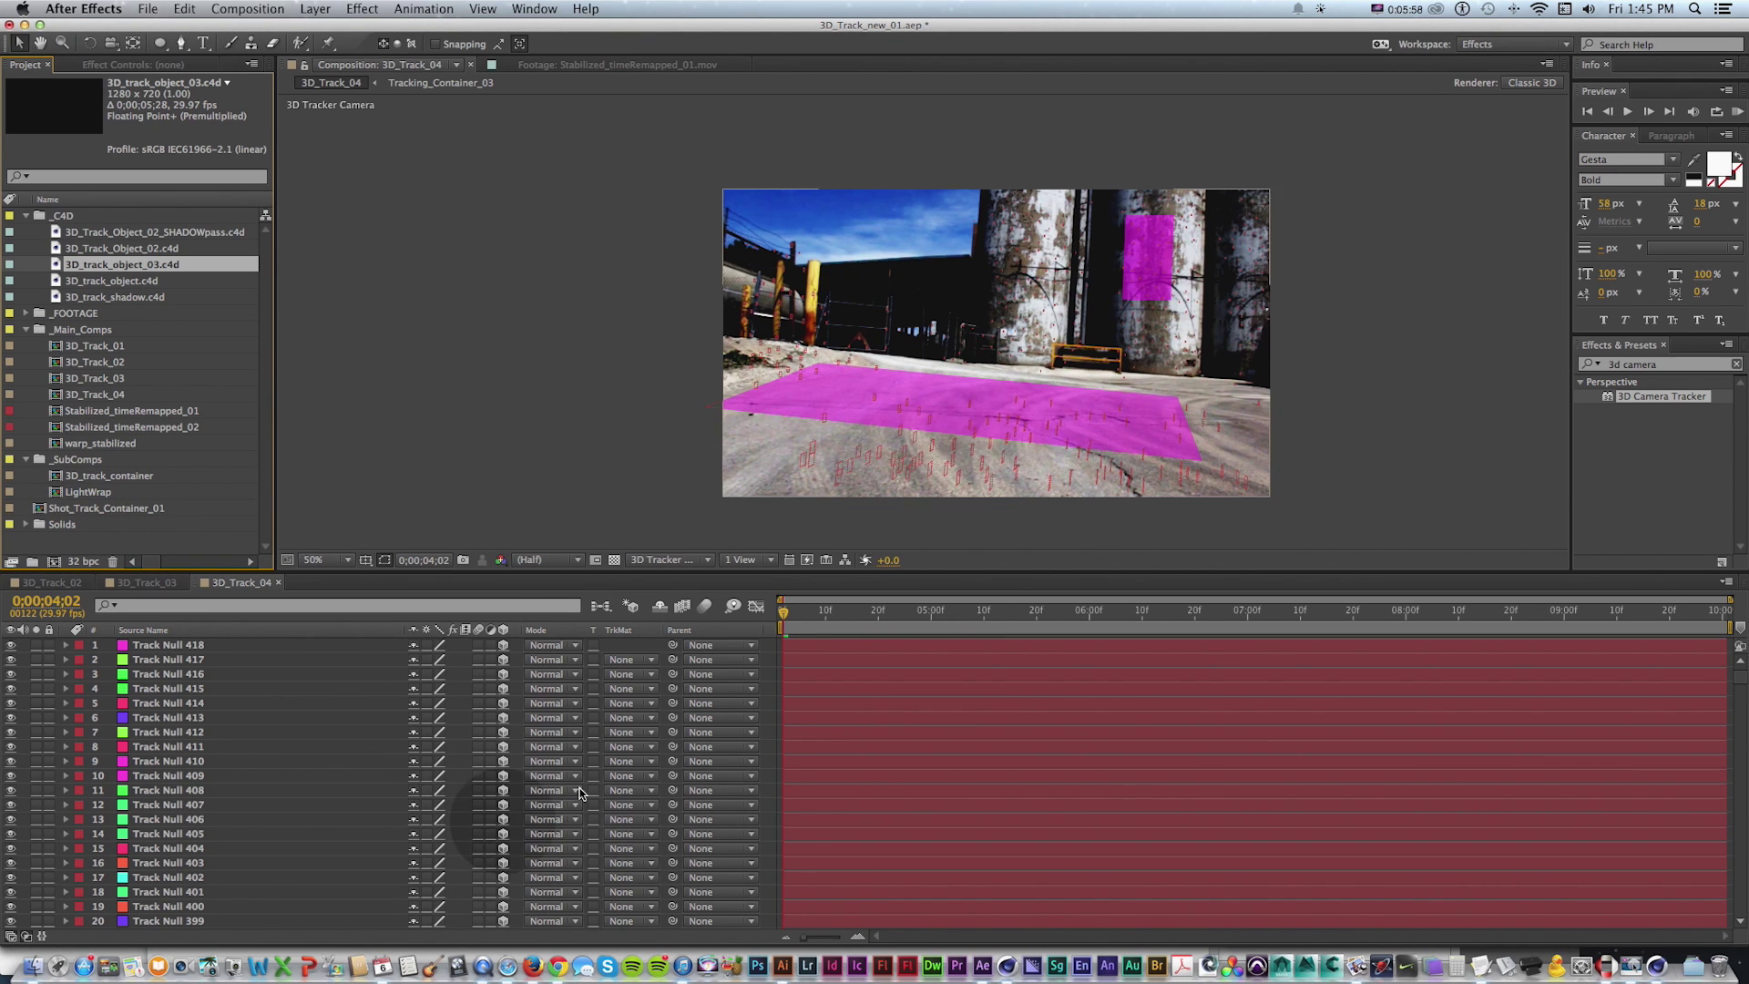
Switch to Cinema 4D, pick the tracking null beside the sphere, and parent the Sphere under Track Null 90
{"action": "key", "text": "super+Tab"}
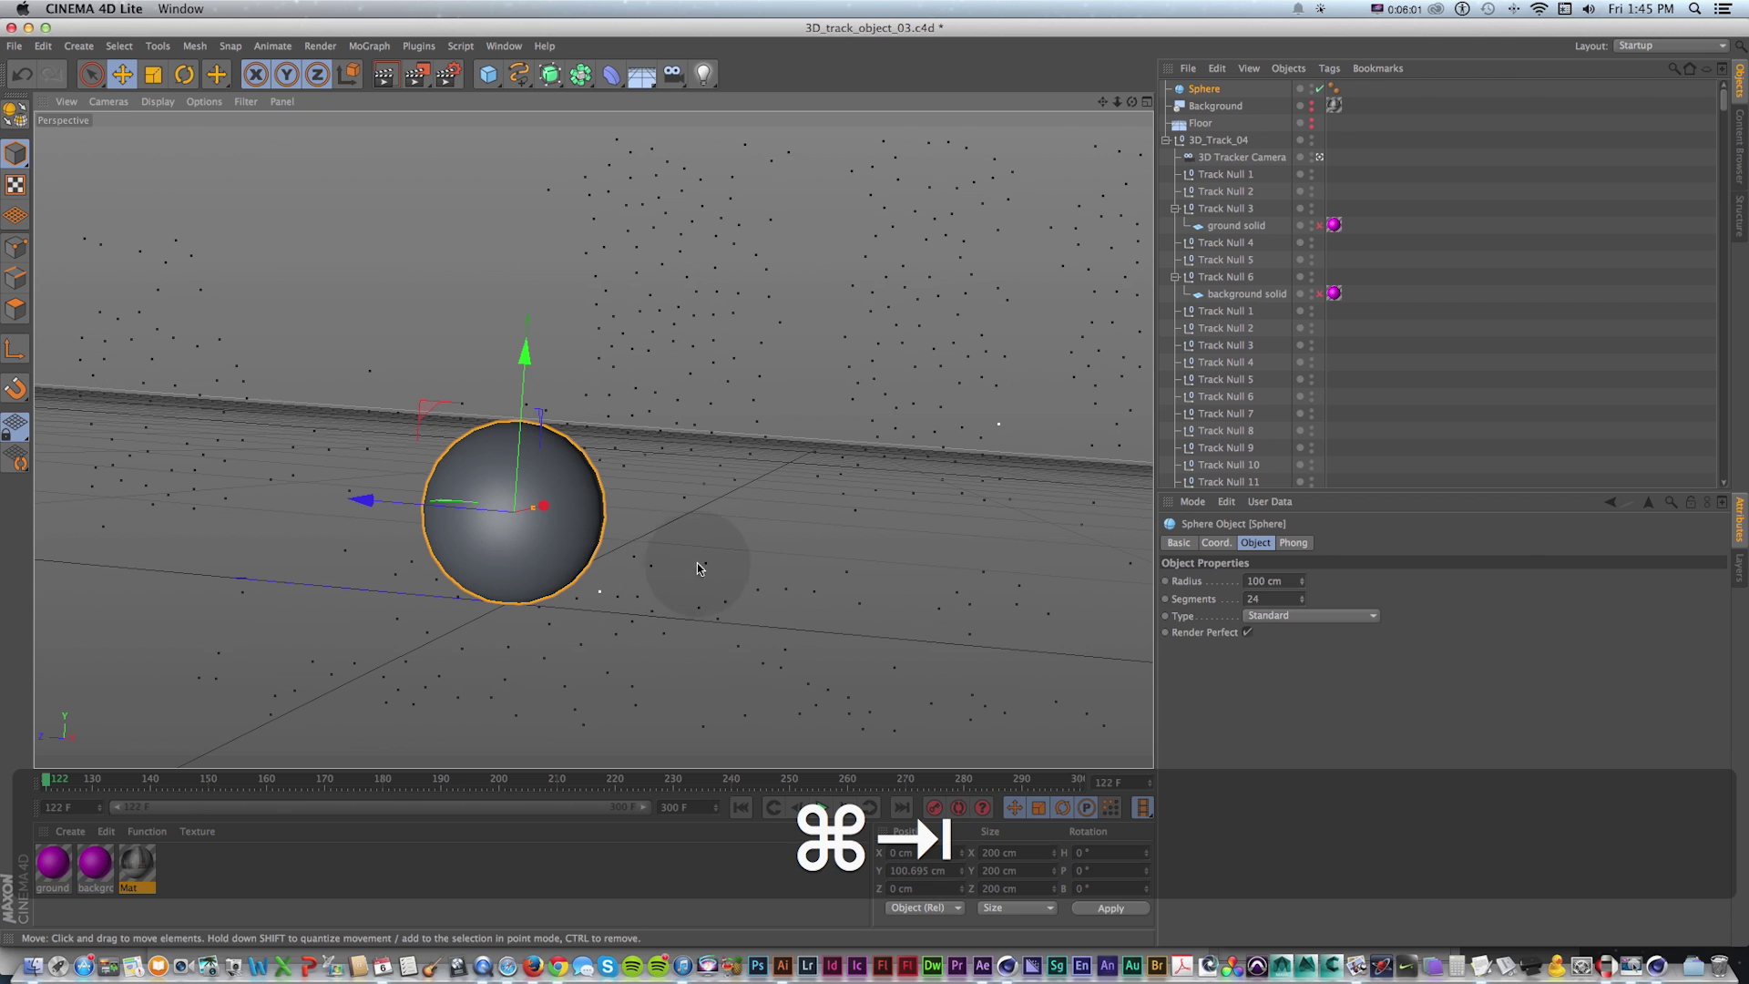
{"action": "left_click", "coordinate": [651, 570]}
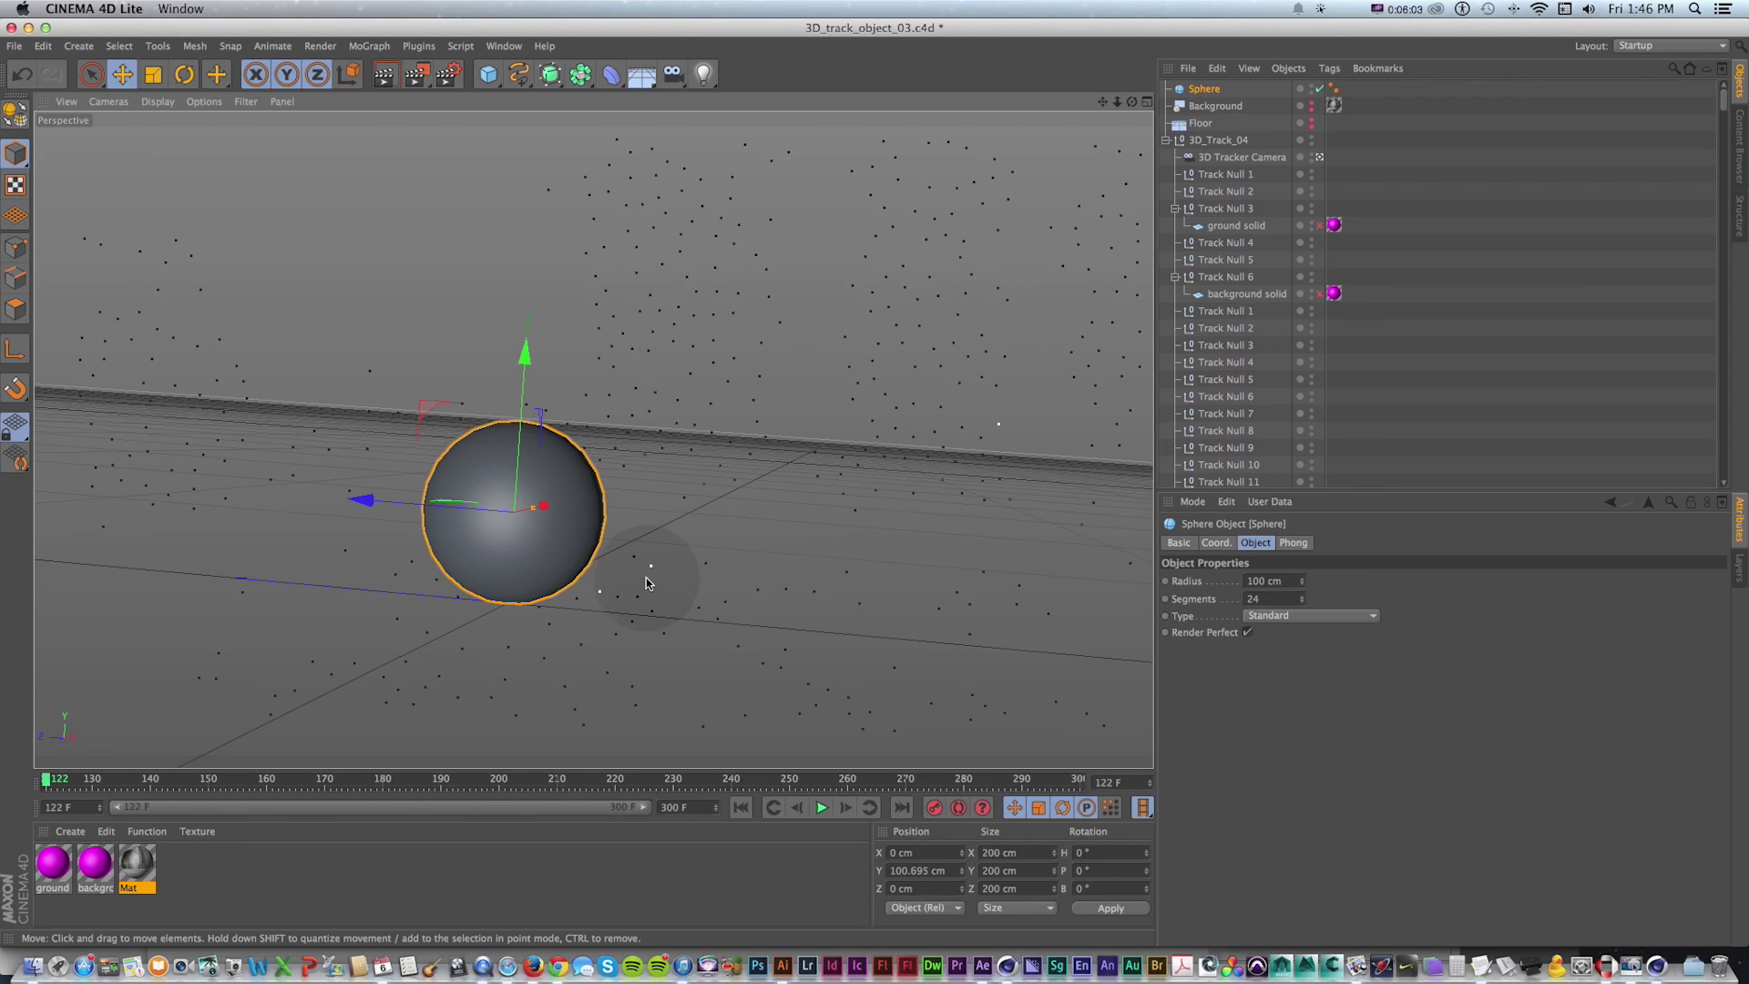
{"action": "left_click", "coordinate": [651, 566]}
{"action": "mouse_move", "coordinate": [1725, 98]}
{"action": "left_mouse_down"}
{"action": "mouse_move", "coordinate": [1736, 214]}
{"action": "mouse_move", "coordinate": [1723, 87]}
{"action": "left_mouse_up"}
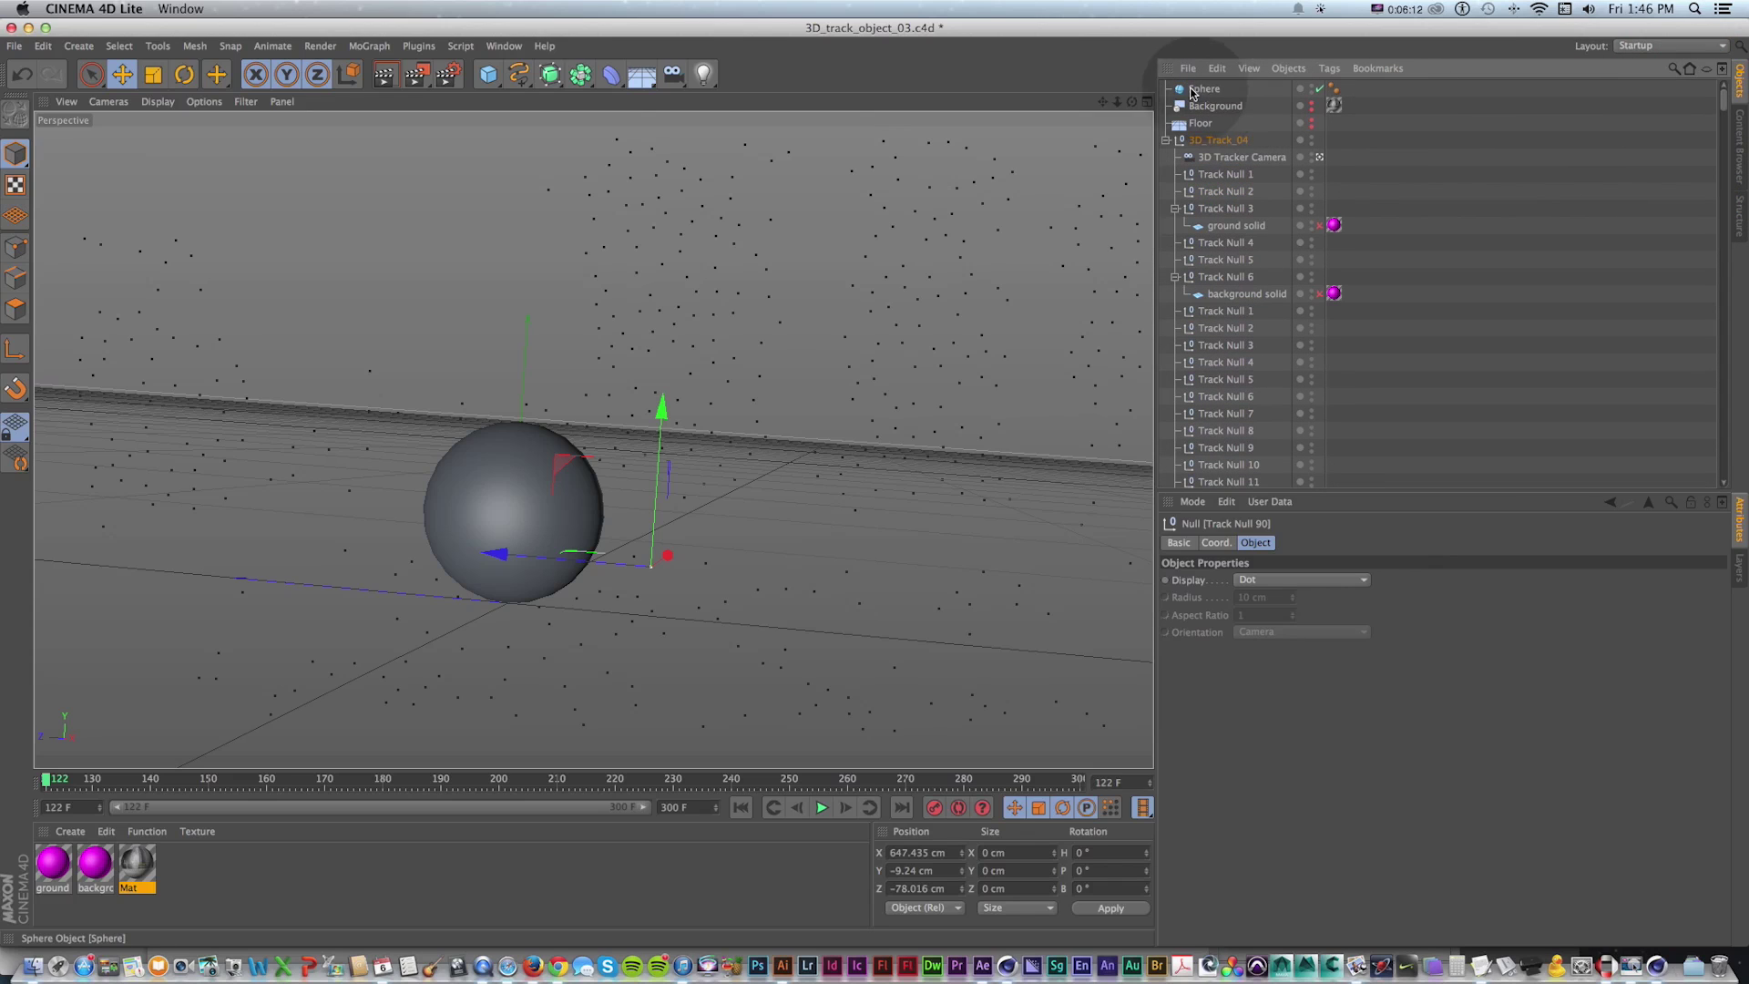
{"action": "left_click_drag", "start_coordinate": [1211, 114], "coordinate": [1236, 395]}
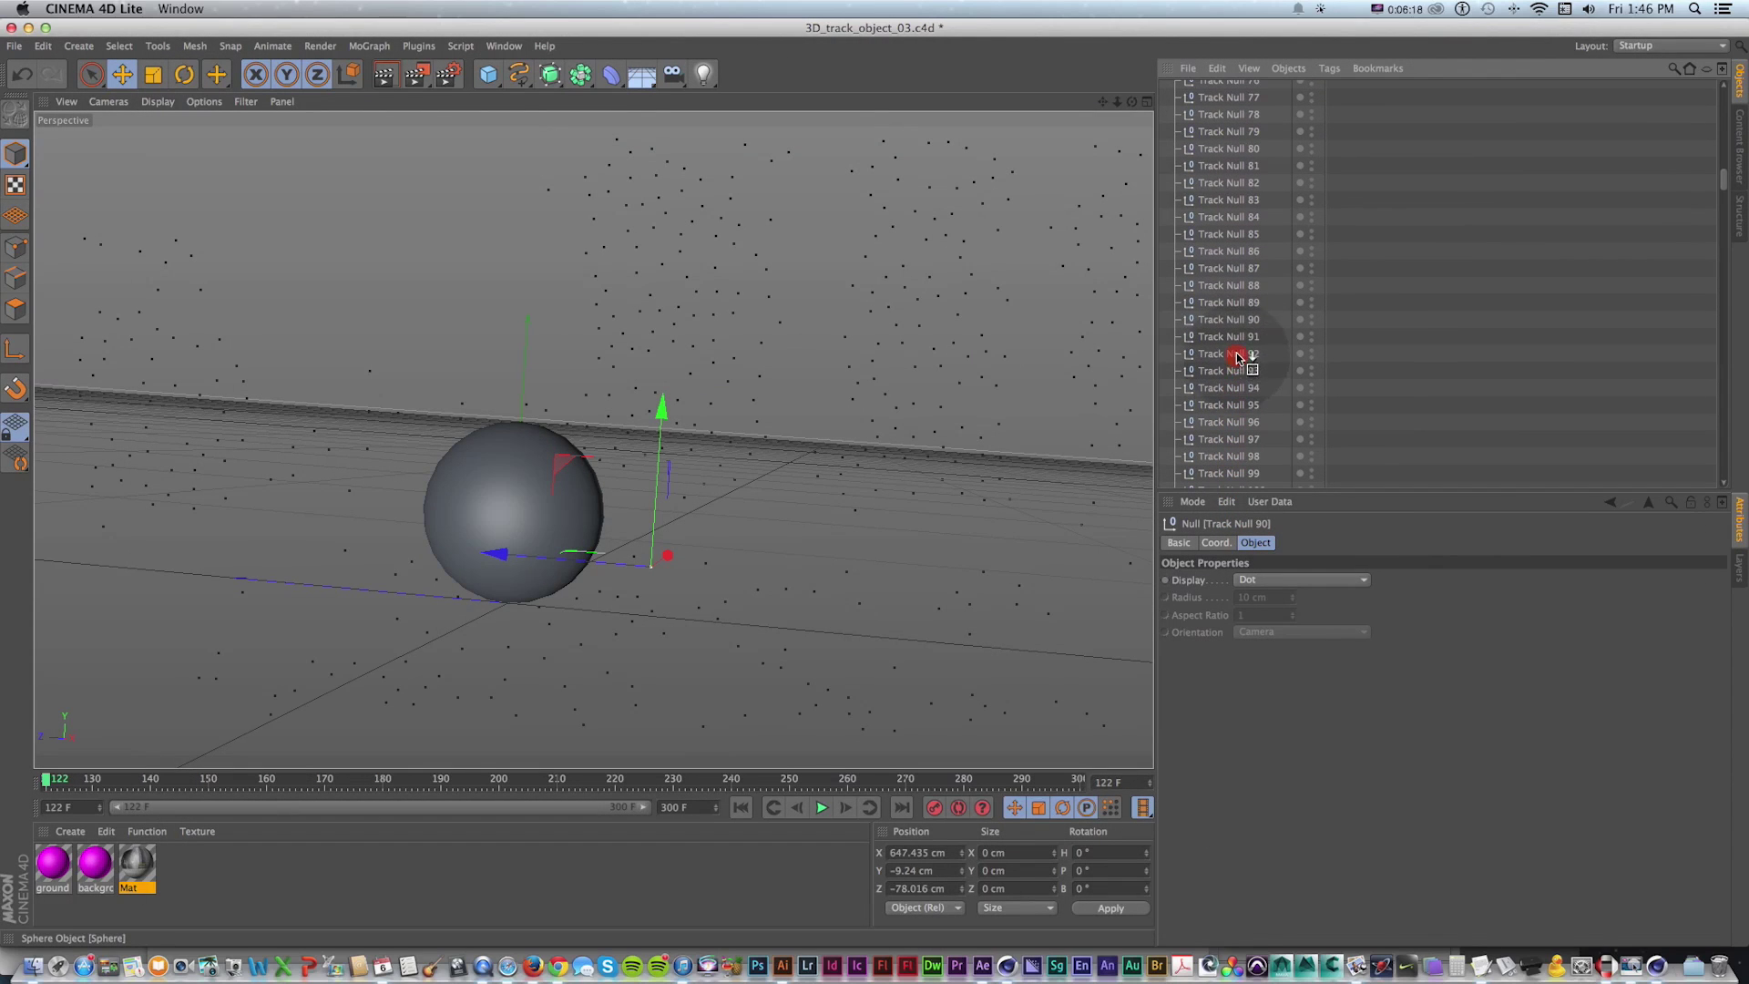
{"action": "left_click_drag", "start_coordinate": [1239, 319], "coordinate": [1239, 323]}
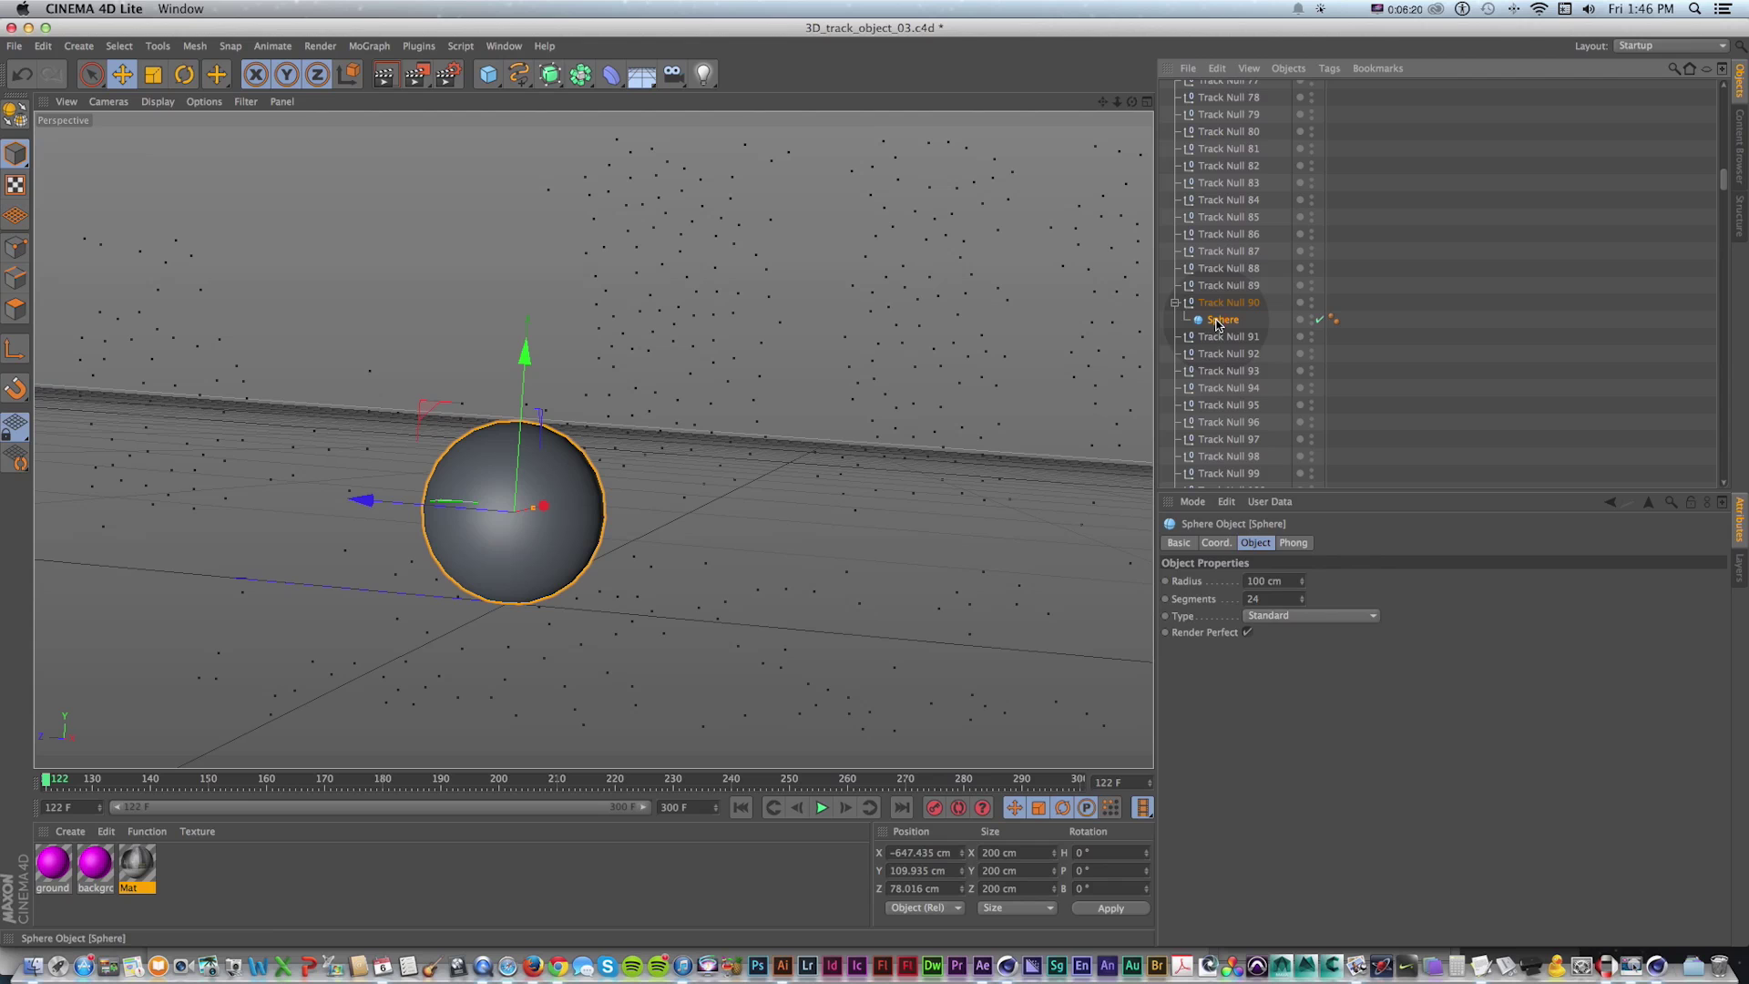
Set the sphere's position relative to its null to X 5 cm, Y 0 cm and Z 0 cm
{"action": "left_click", "coordinate": [1216, 543]}
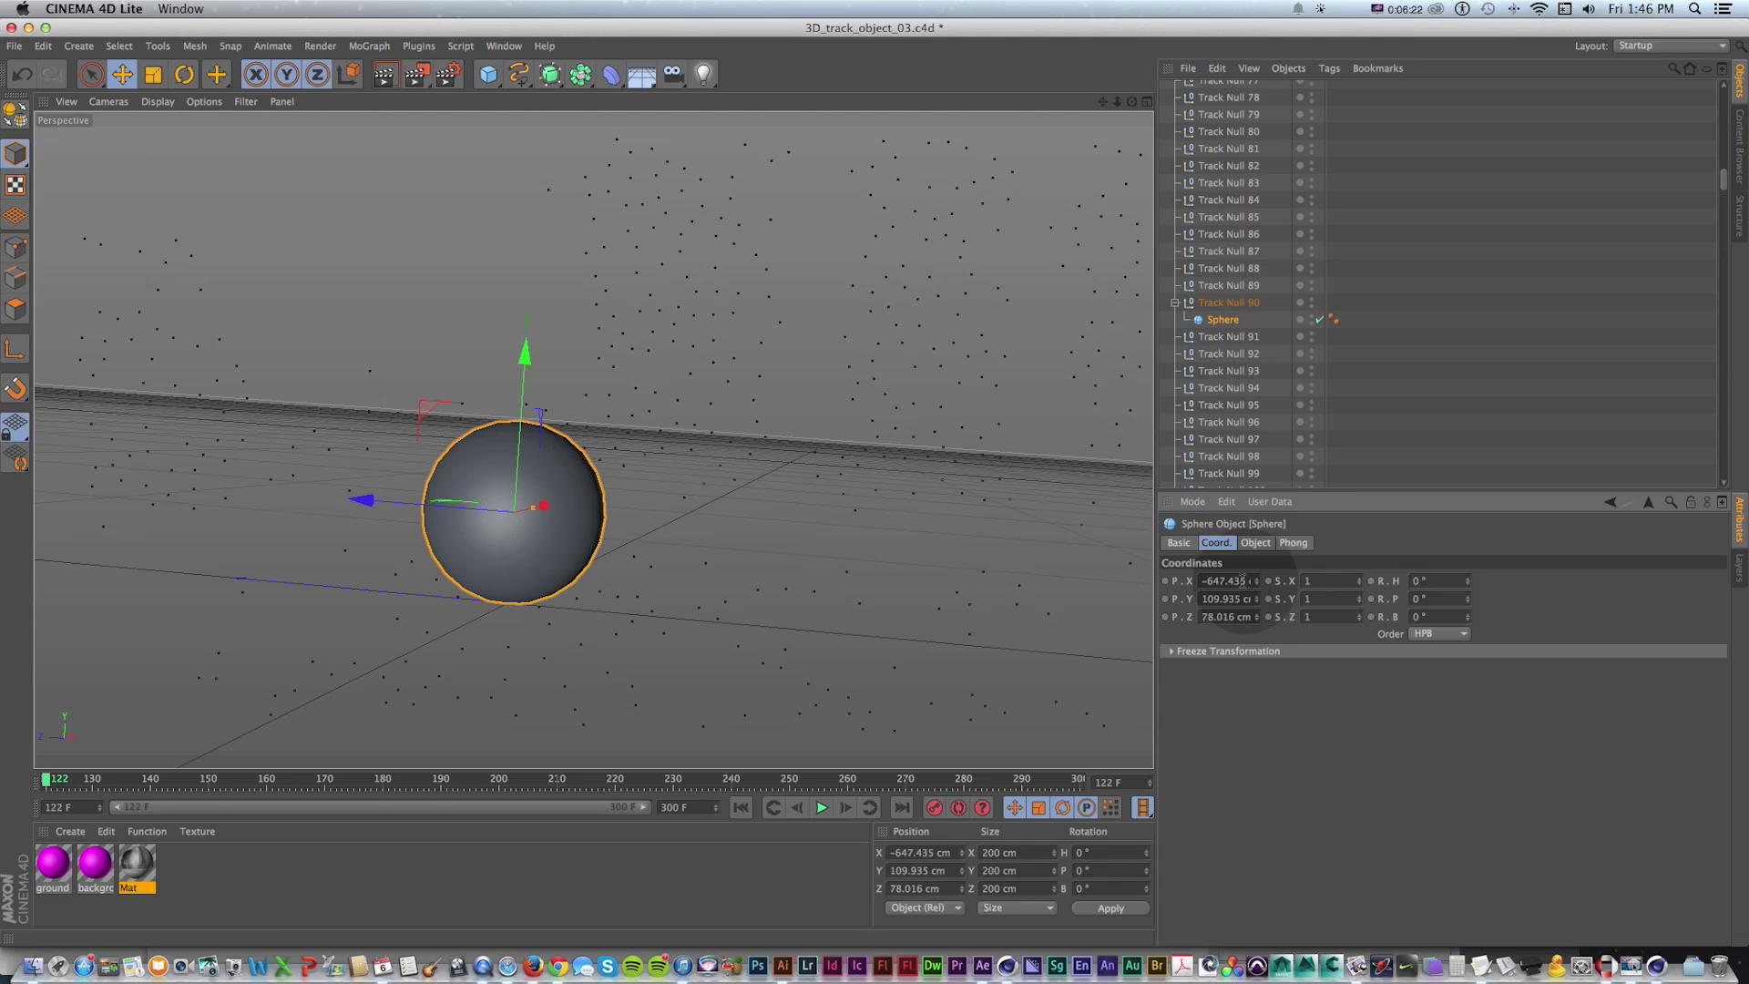
{"action": "type", "text": "0"}
{"action": "key", "text": "KP_Enter"}
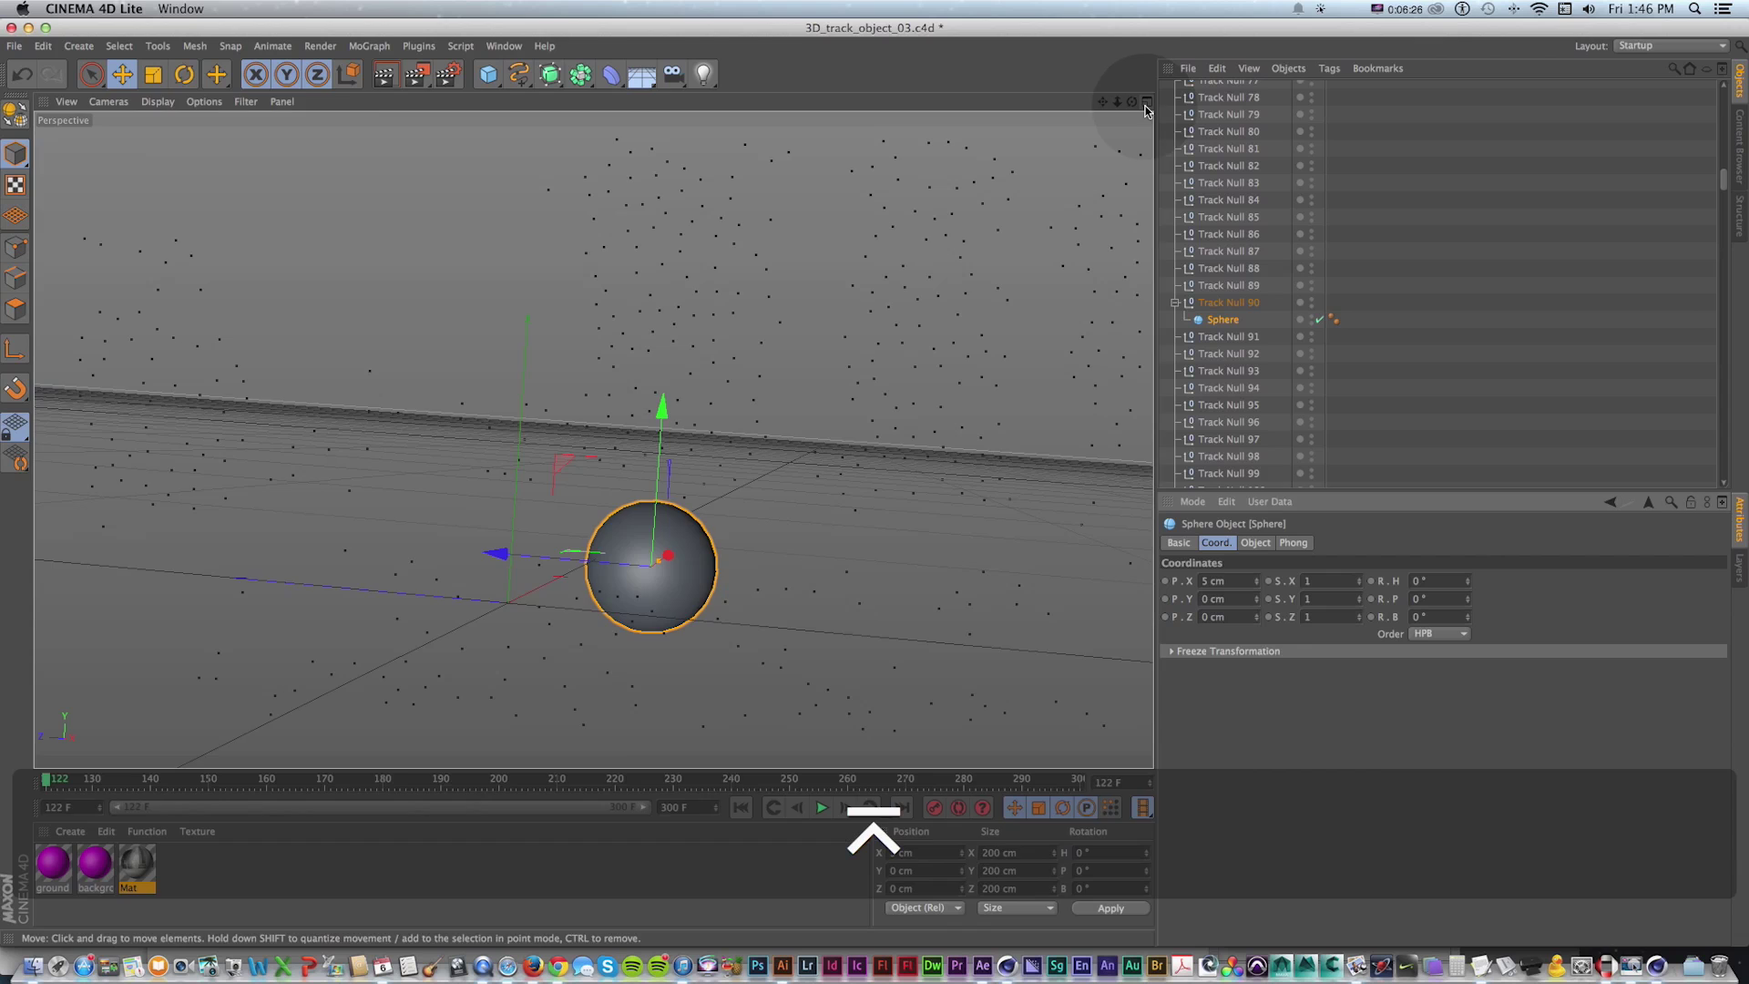
Raise the sphere in the Front view to about 103.6 cm in Y so it rests on the ground points, and save the project
{"action": "left_click", "coordinate": [1146, 106]}
{"action": "key", "text": "1"}
{"action": "left_click_drag", "start_coordinate": [875, 589], "coordinate": [876, 463]}
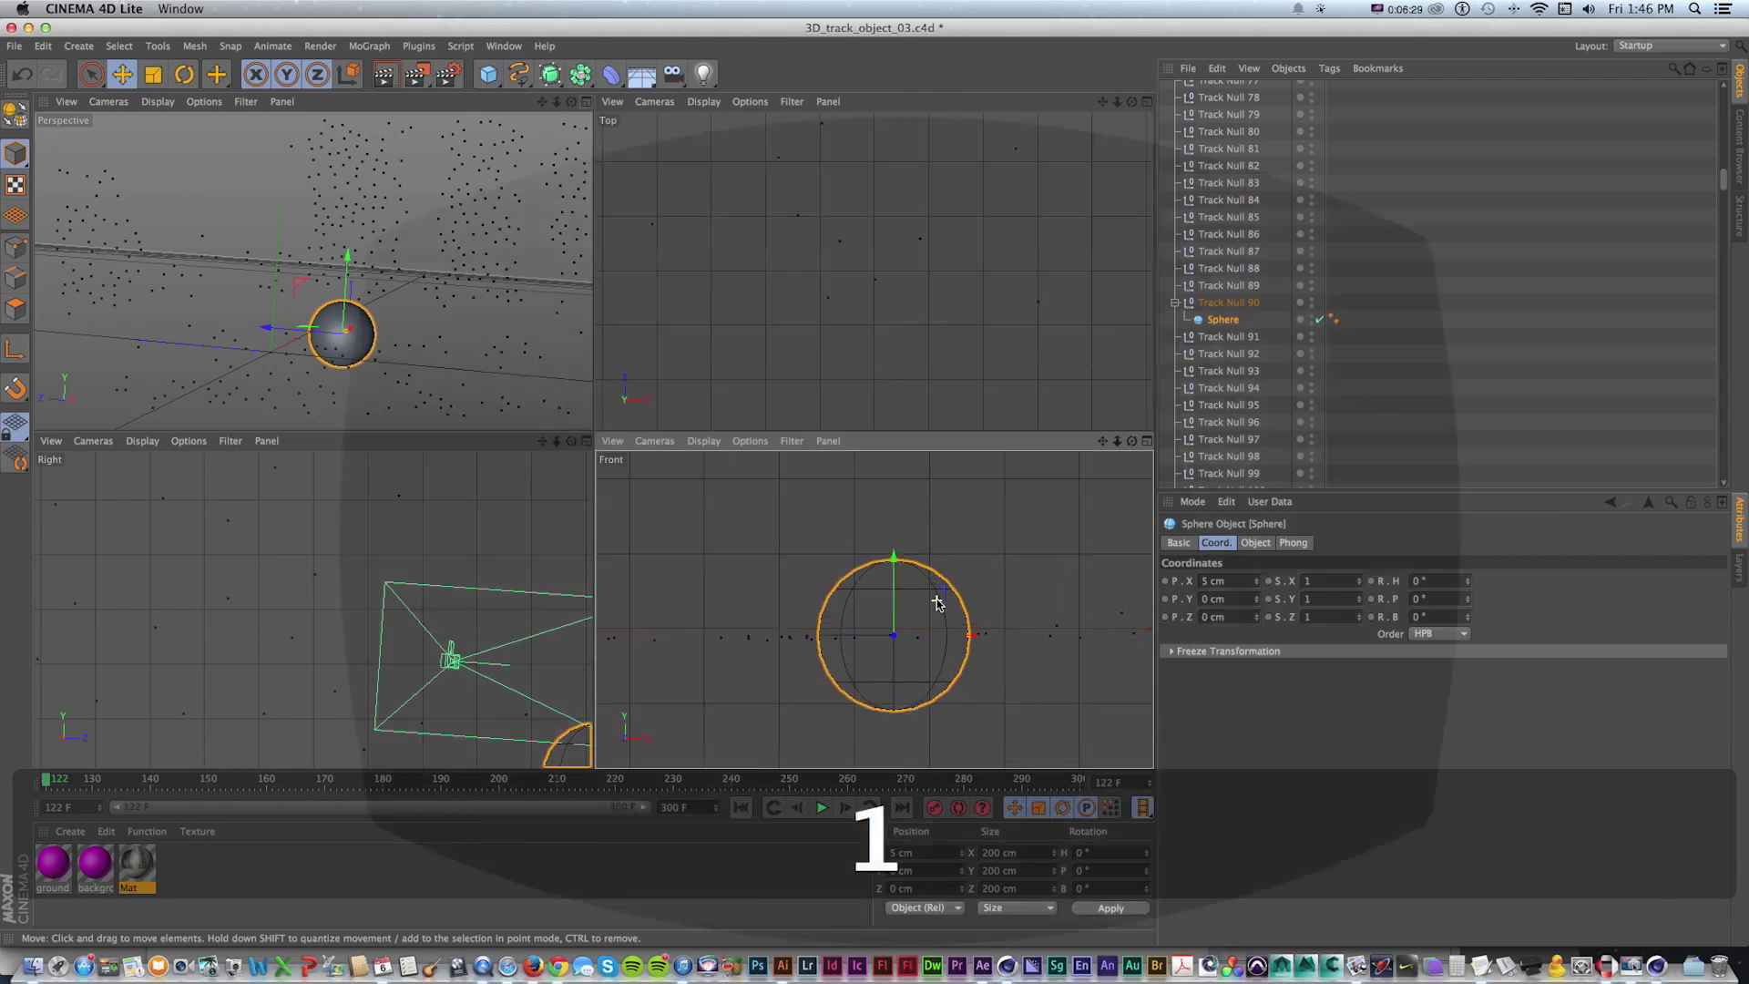
{"action": "scroll", "coordinate": [897, 588], "scroll_direction": "up", "scroll_amount": 2}
{"action": "left_click_drag", "start_coordinate": [898, 601], "coordinate": [903, 518]}
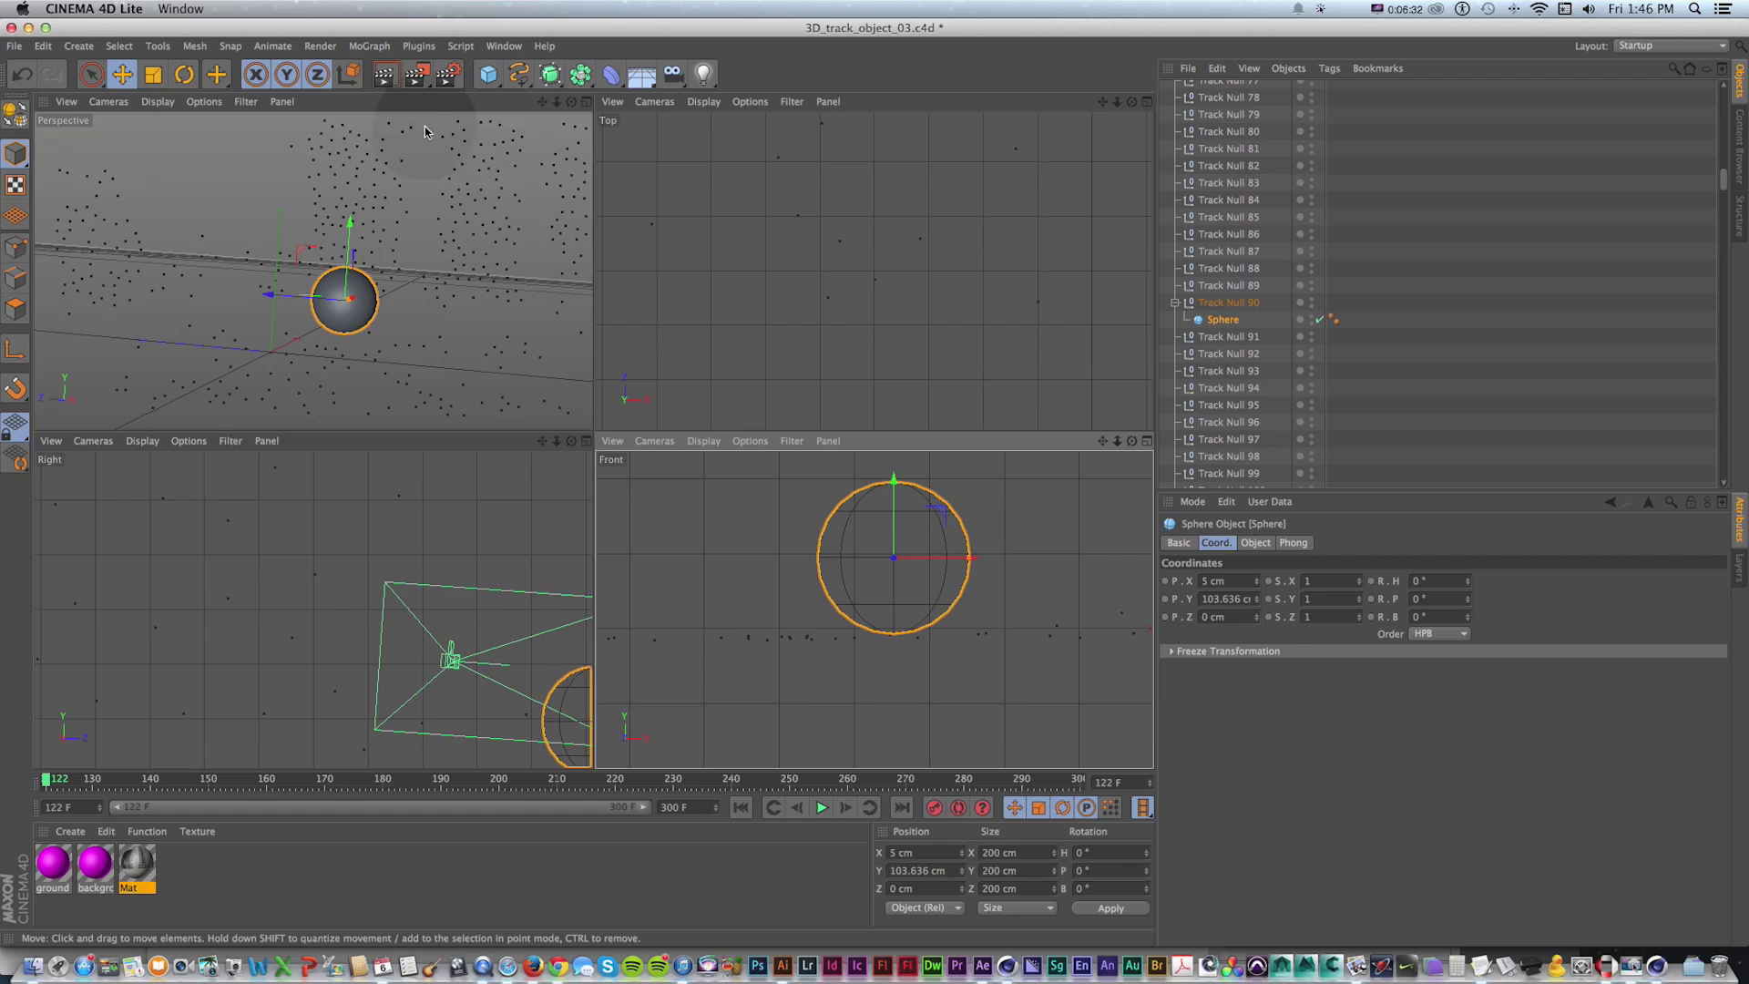
{"action": "left_click", "coordinate": [586, 101]}
{"action": "key", "text": "super+s"}
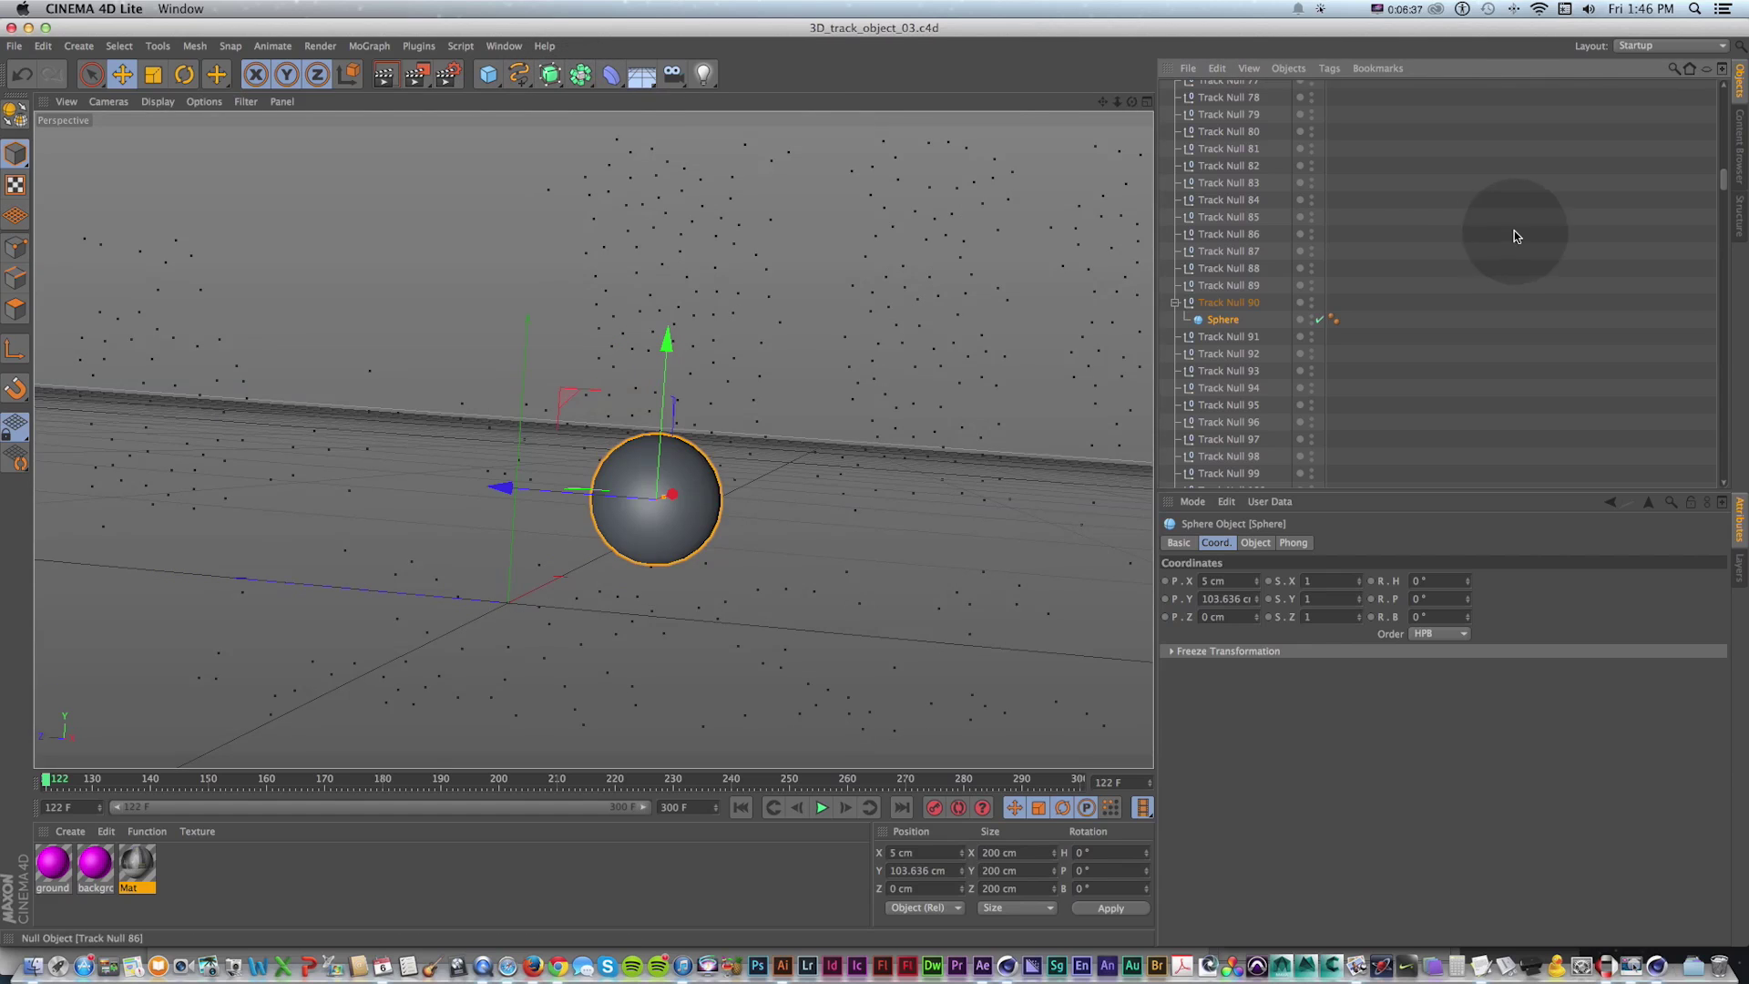
Browse the Content Browser presets of Cinema 4D Lite for ready-made models
{"action": "left_click", "coordinate": [1738, 144]}
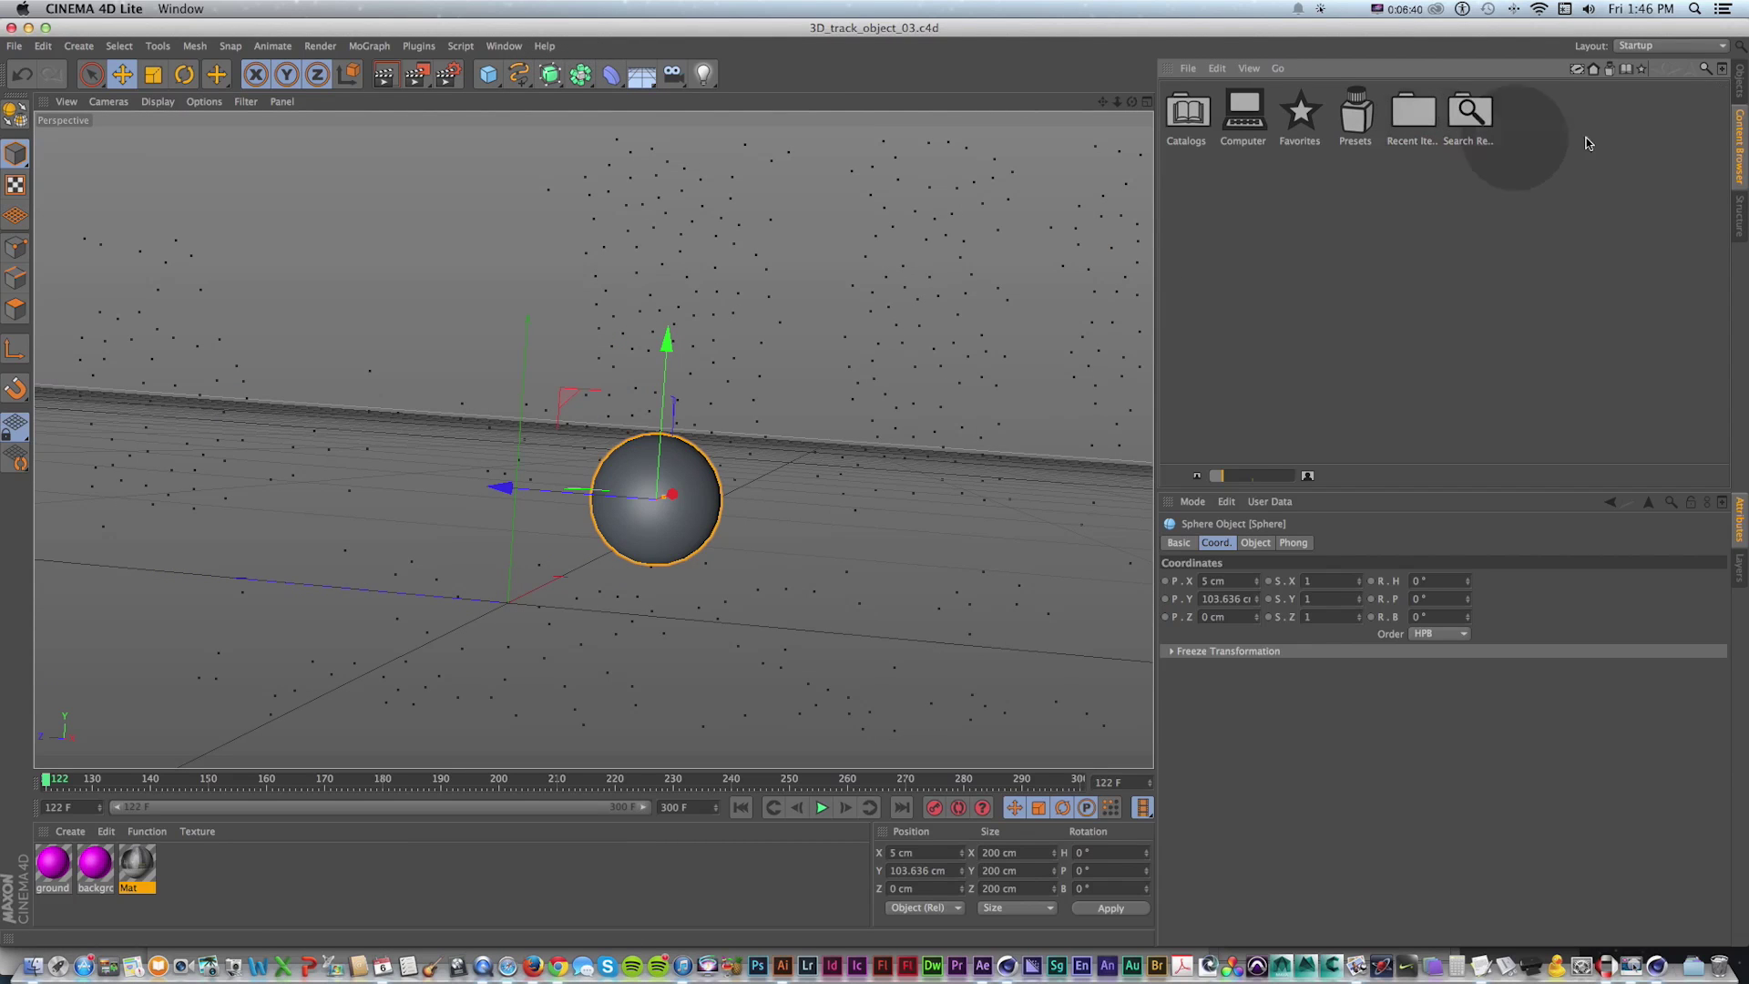
{"action": "double_click", "coordinate": [1355, 123]}
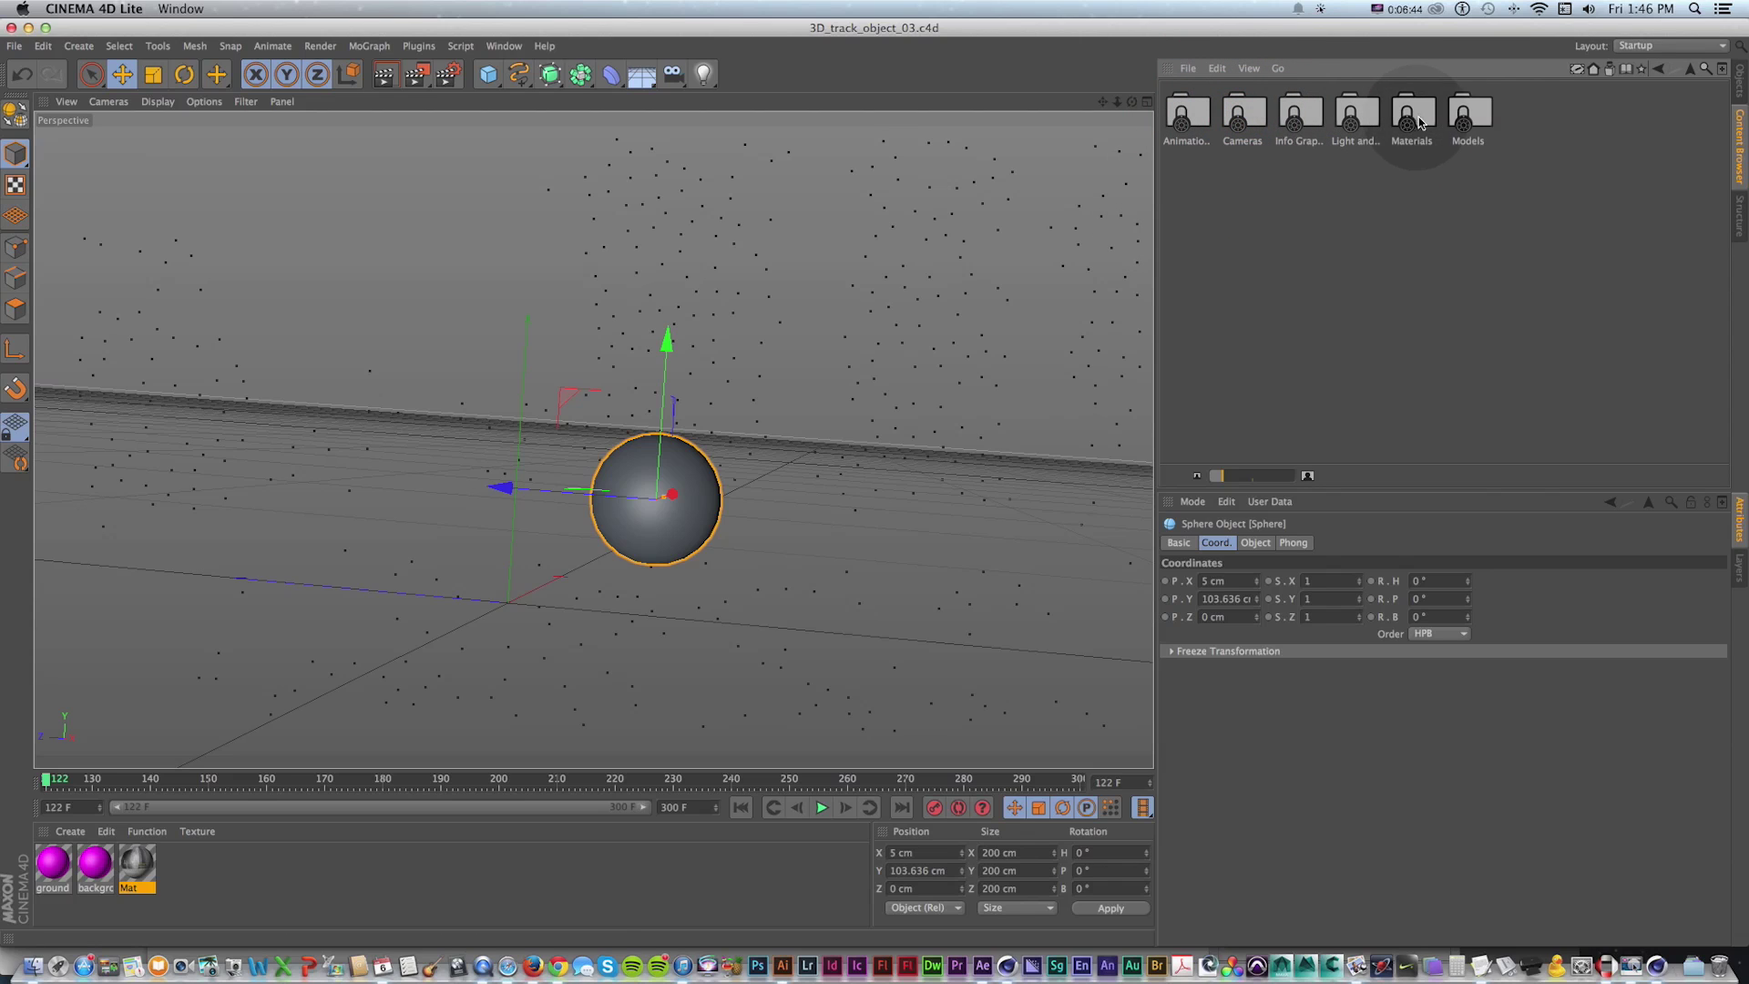
{"action": "double_click", "coordinate": [1244, 114]}
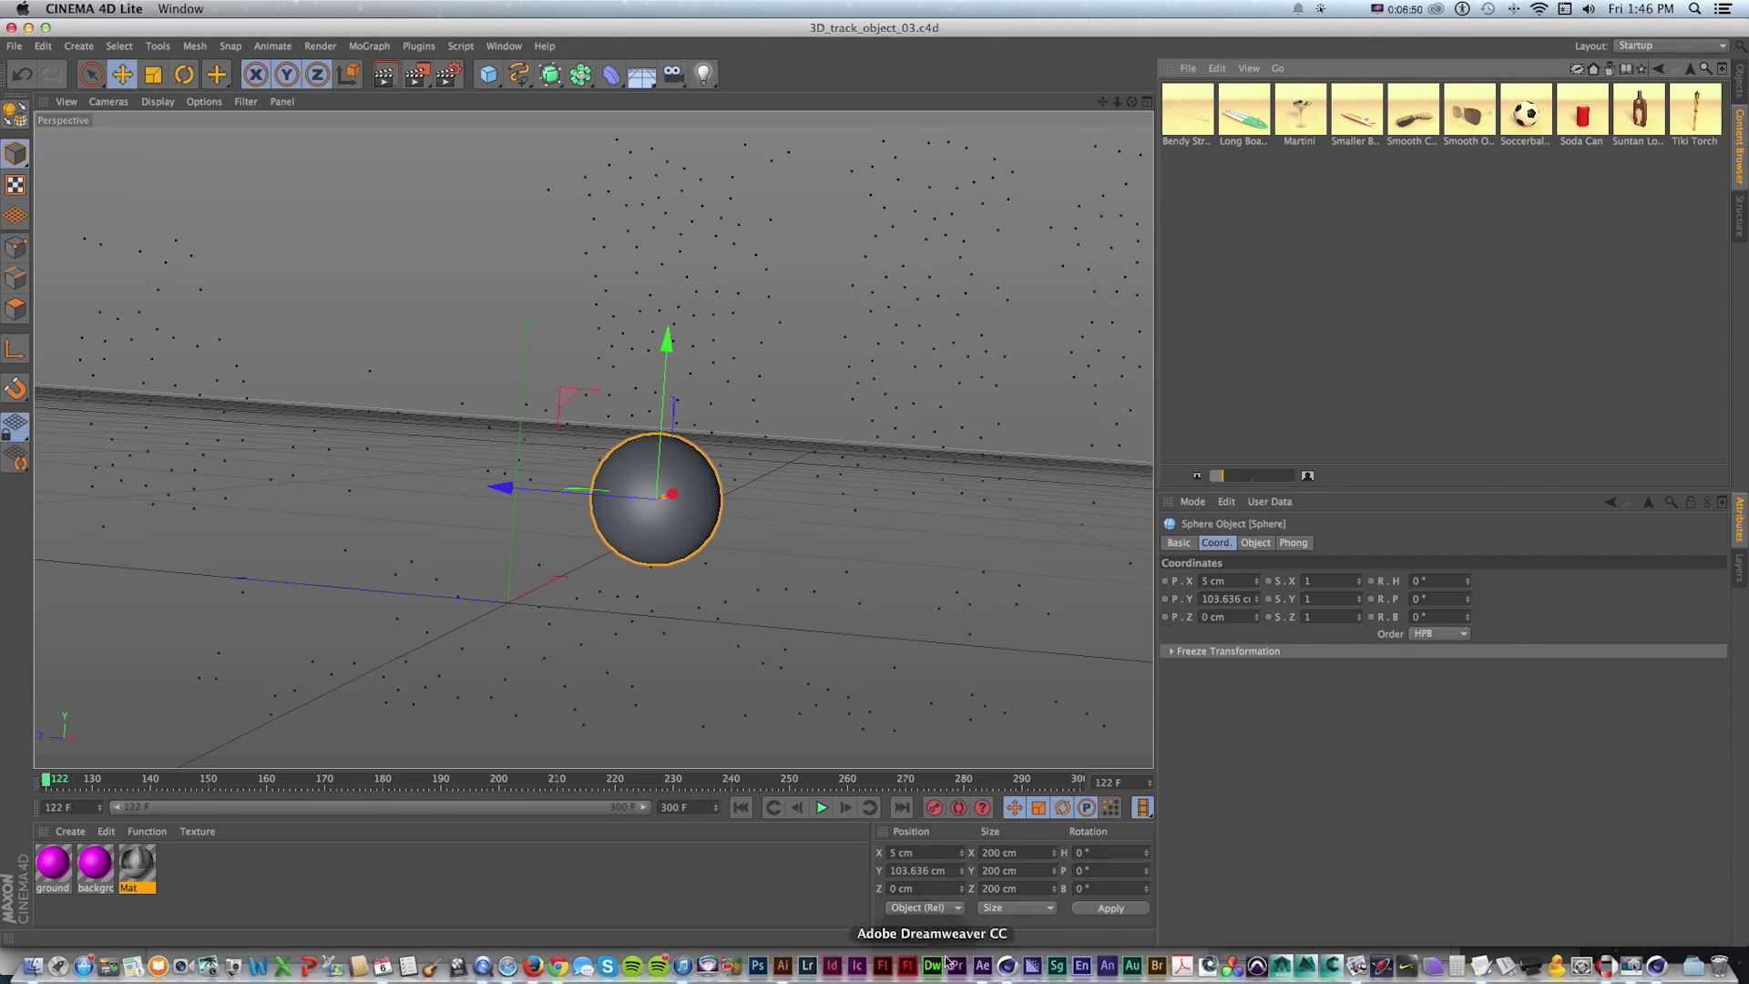
Switch to the full Cinema 4D at frame 122 and open the 3D Objects folder in the Broadcast presets
{"action": "left_click", "coordinate": [1007, 966]}
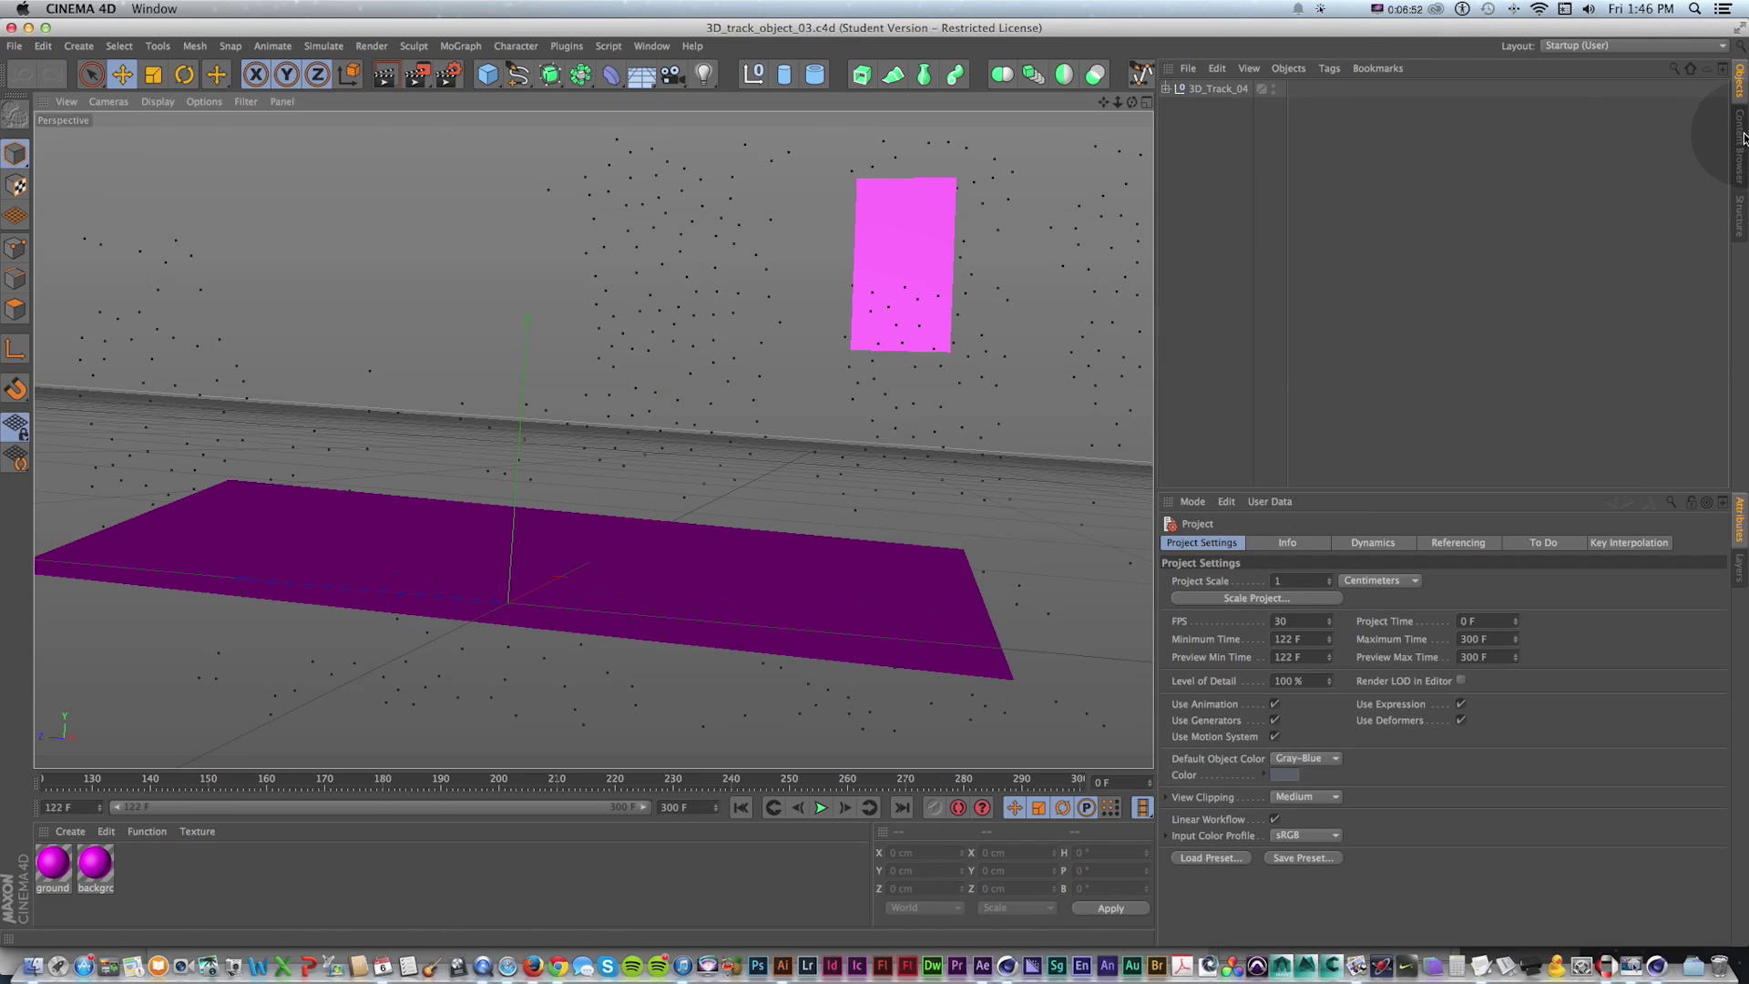
{"action": "left_click_drag", "start_coordinate": [55, 779], "coordinate": [3, 761]}
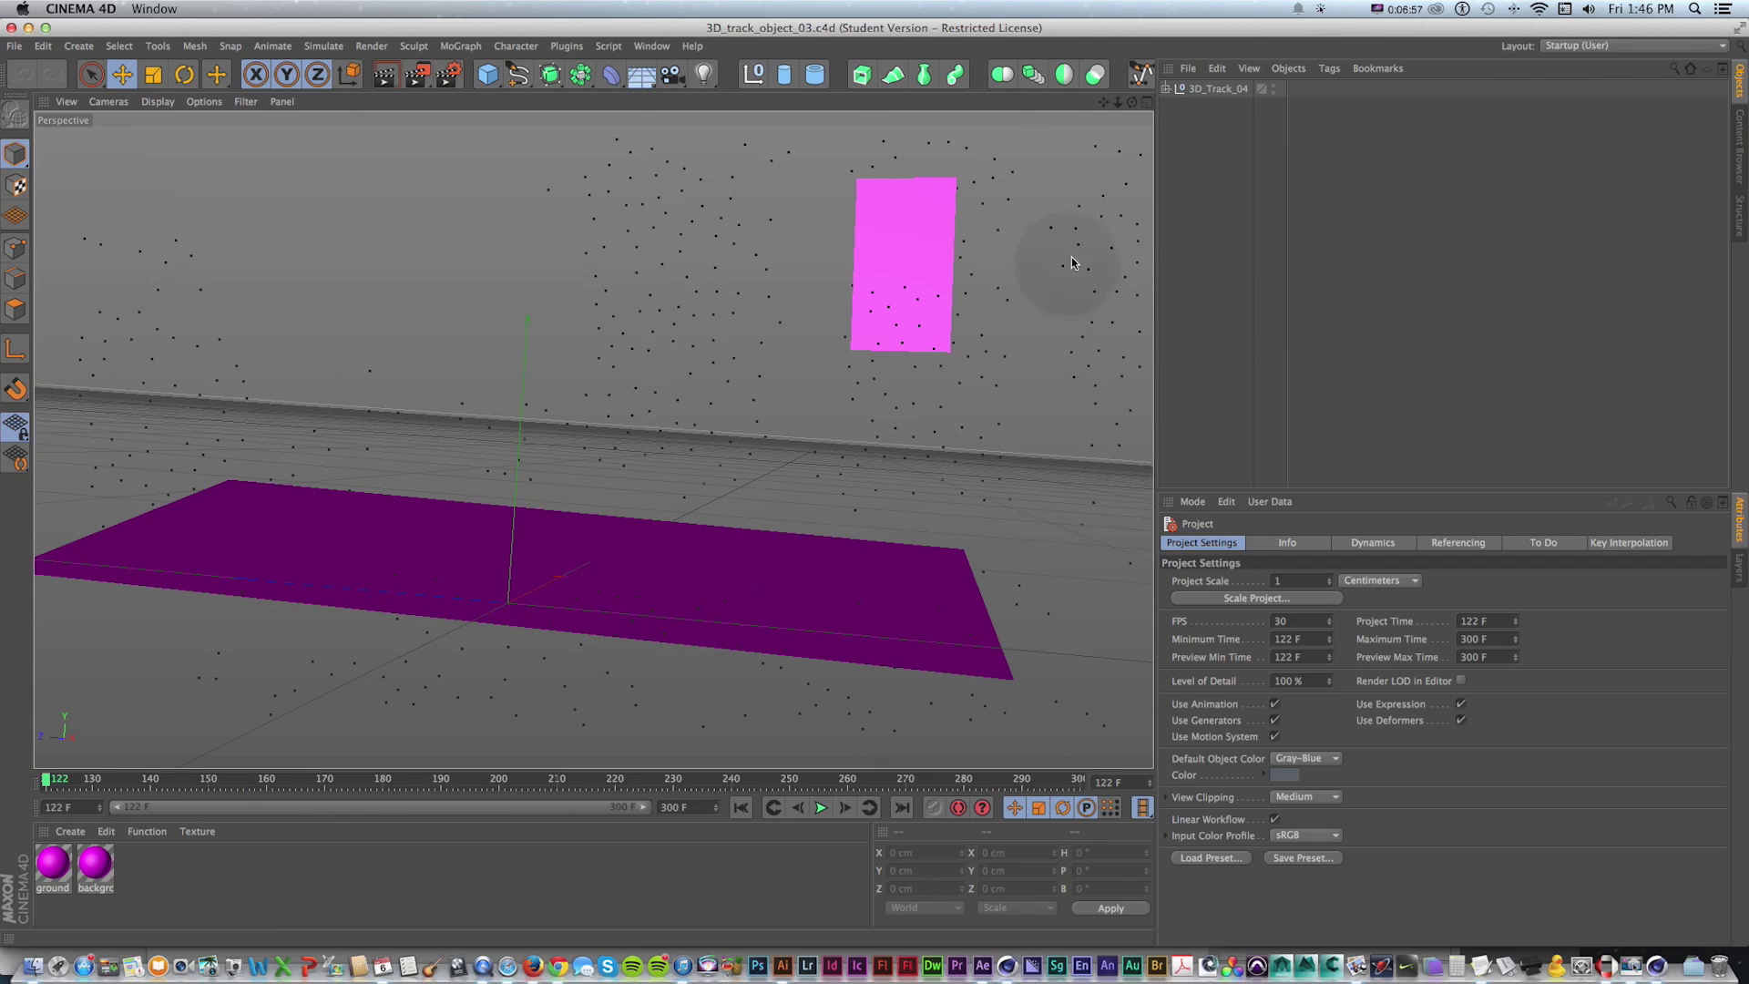
{"action": "left_click", "coordinate": [1740, 146]}
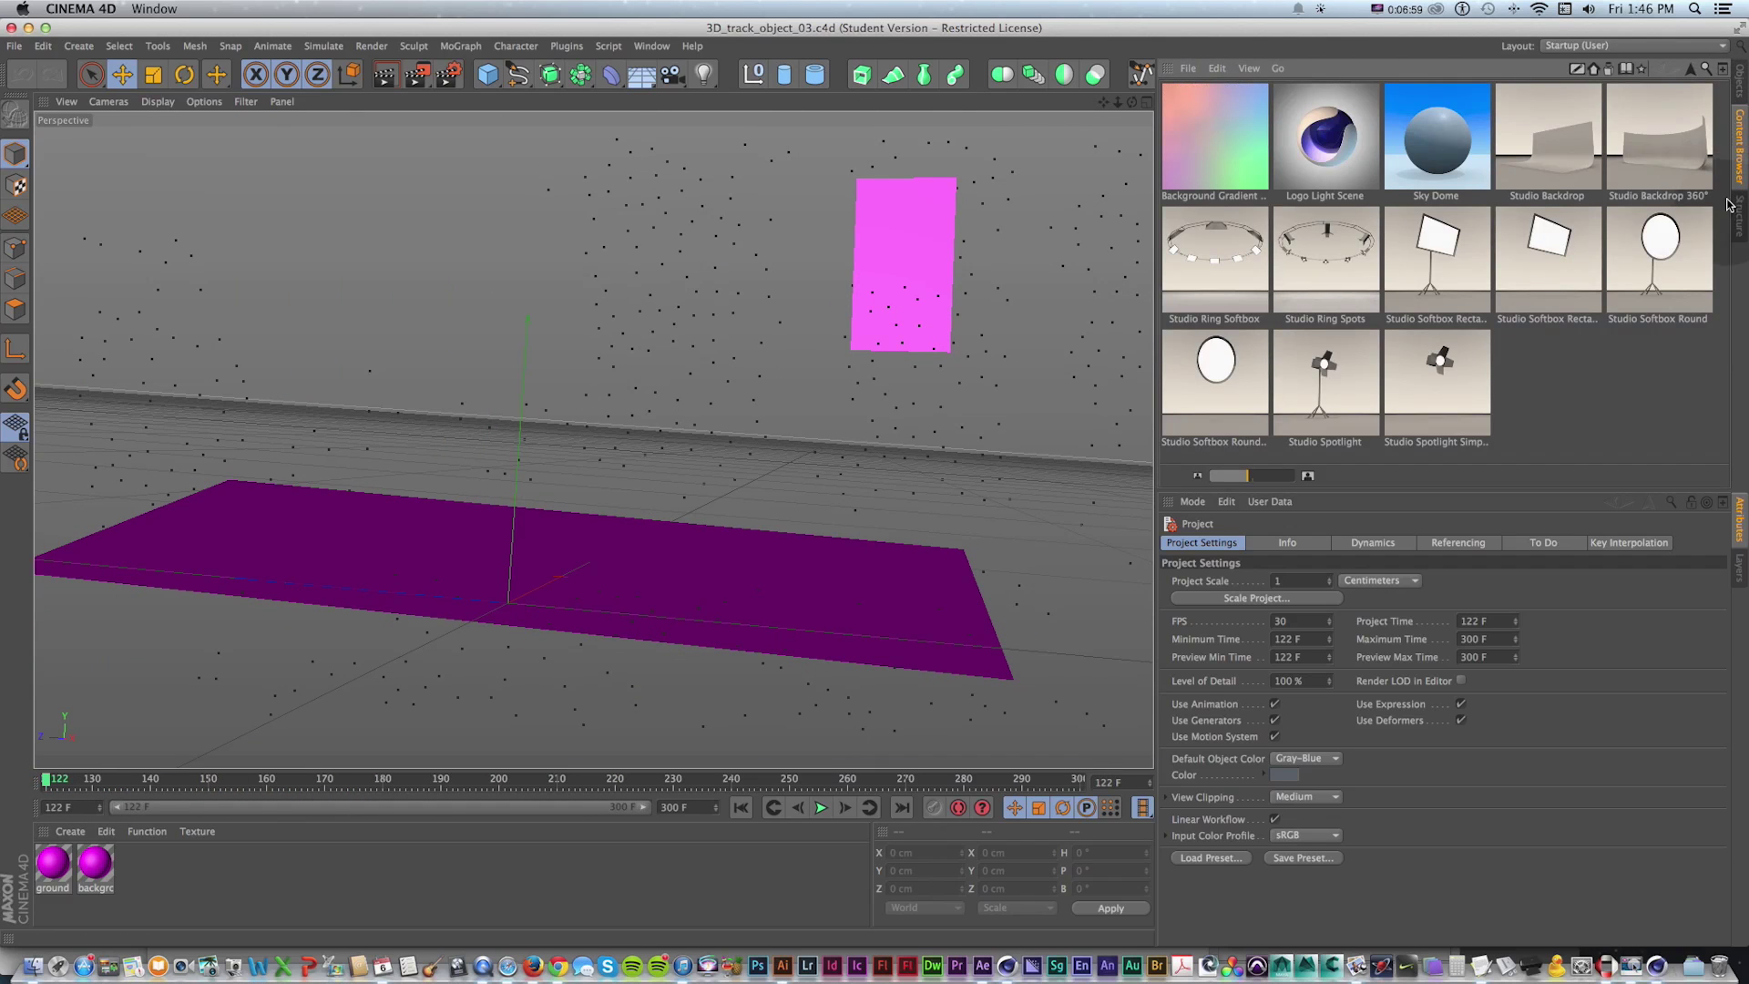
{"action": "left_click", "coordinate": [1686, 69]}
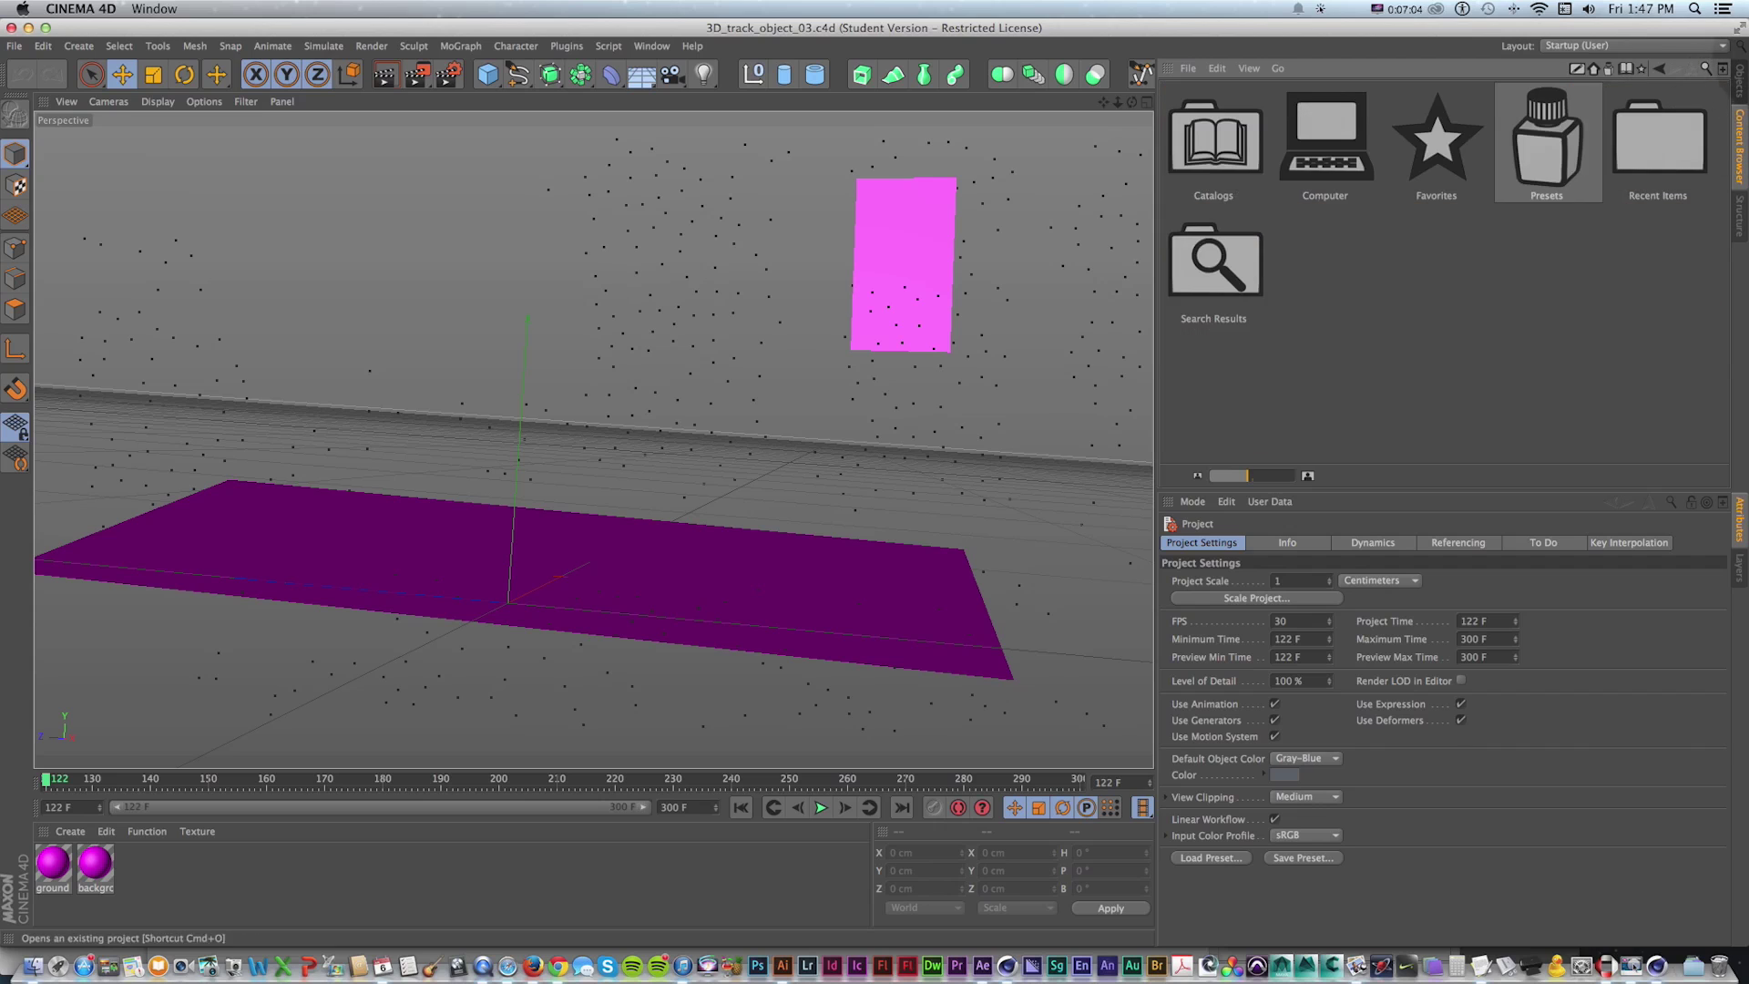
{"action": "double_click", "coordinate": [1547, 141]}
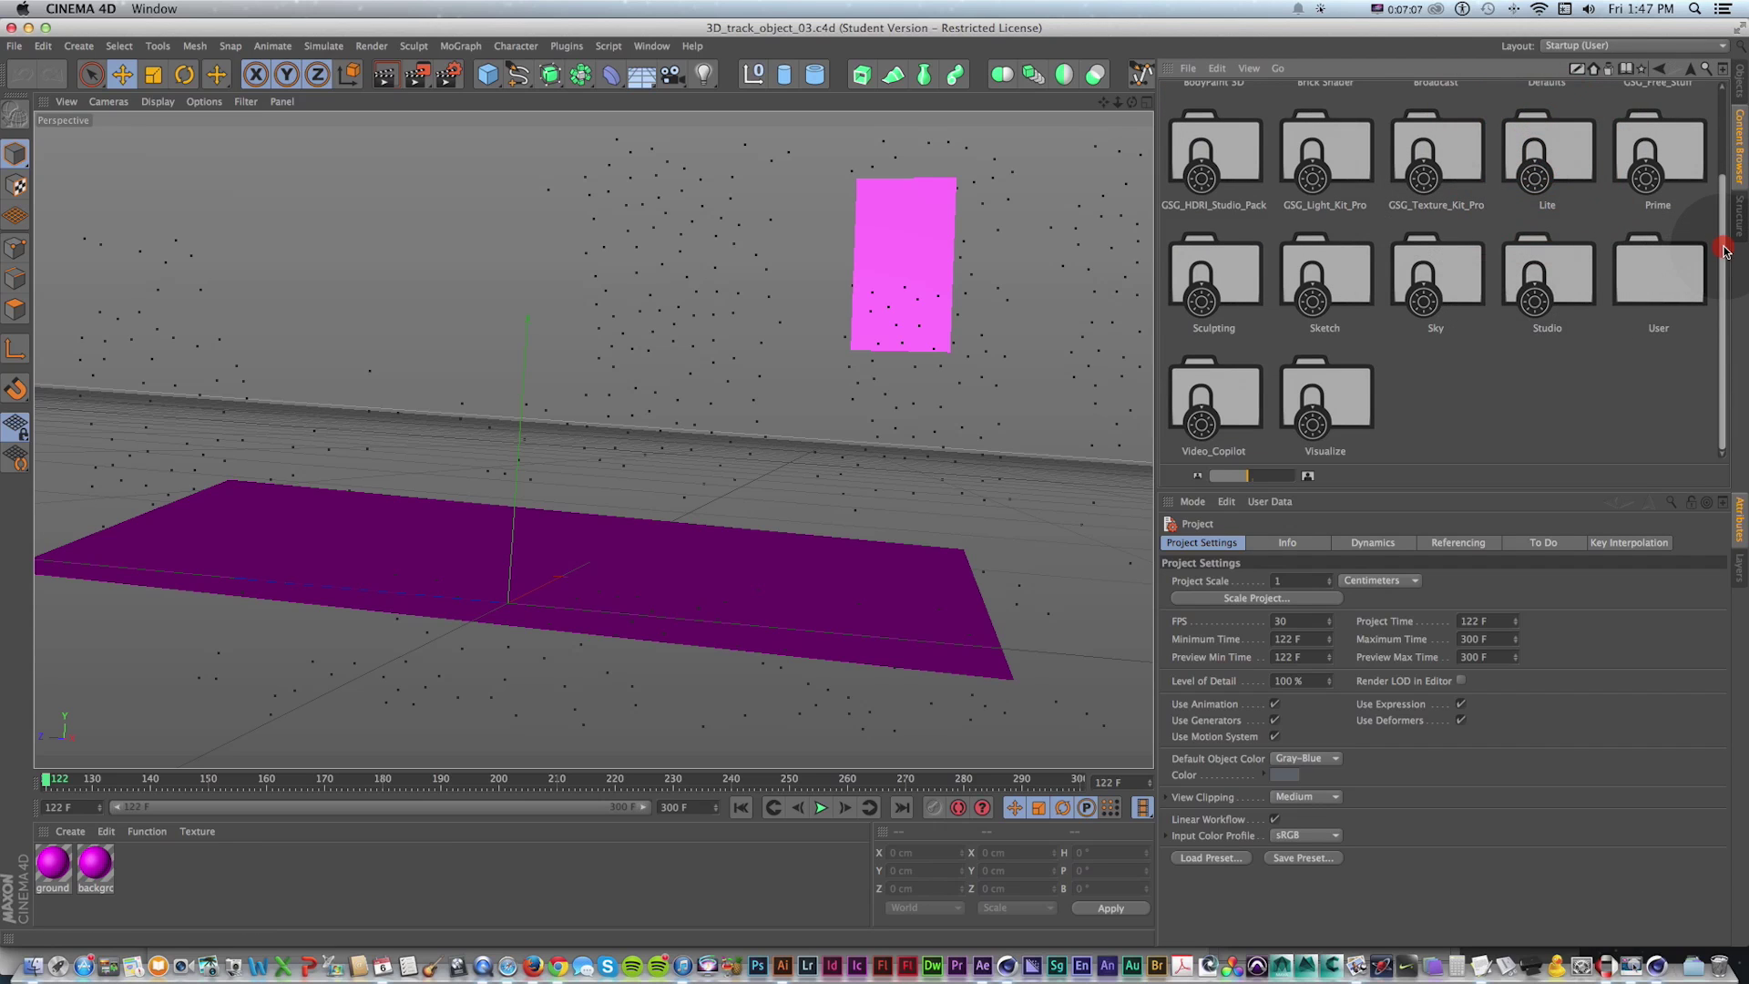
{"action": "left_click_drag", "start_coordinate": [1724, 250], "coordinate": [1739, 76]}
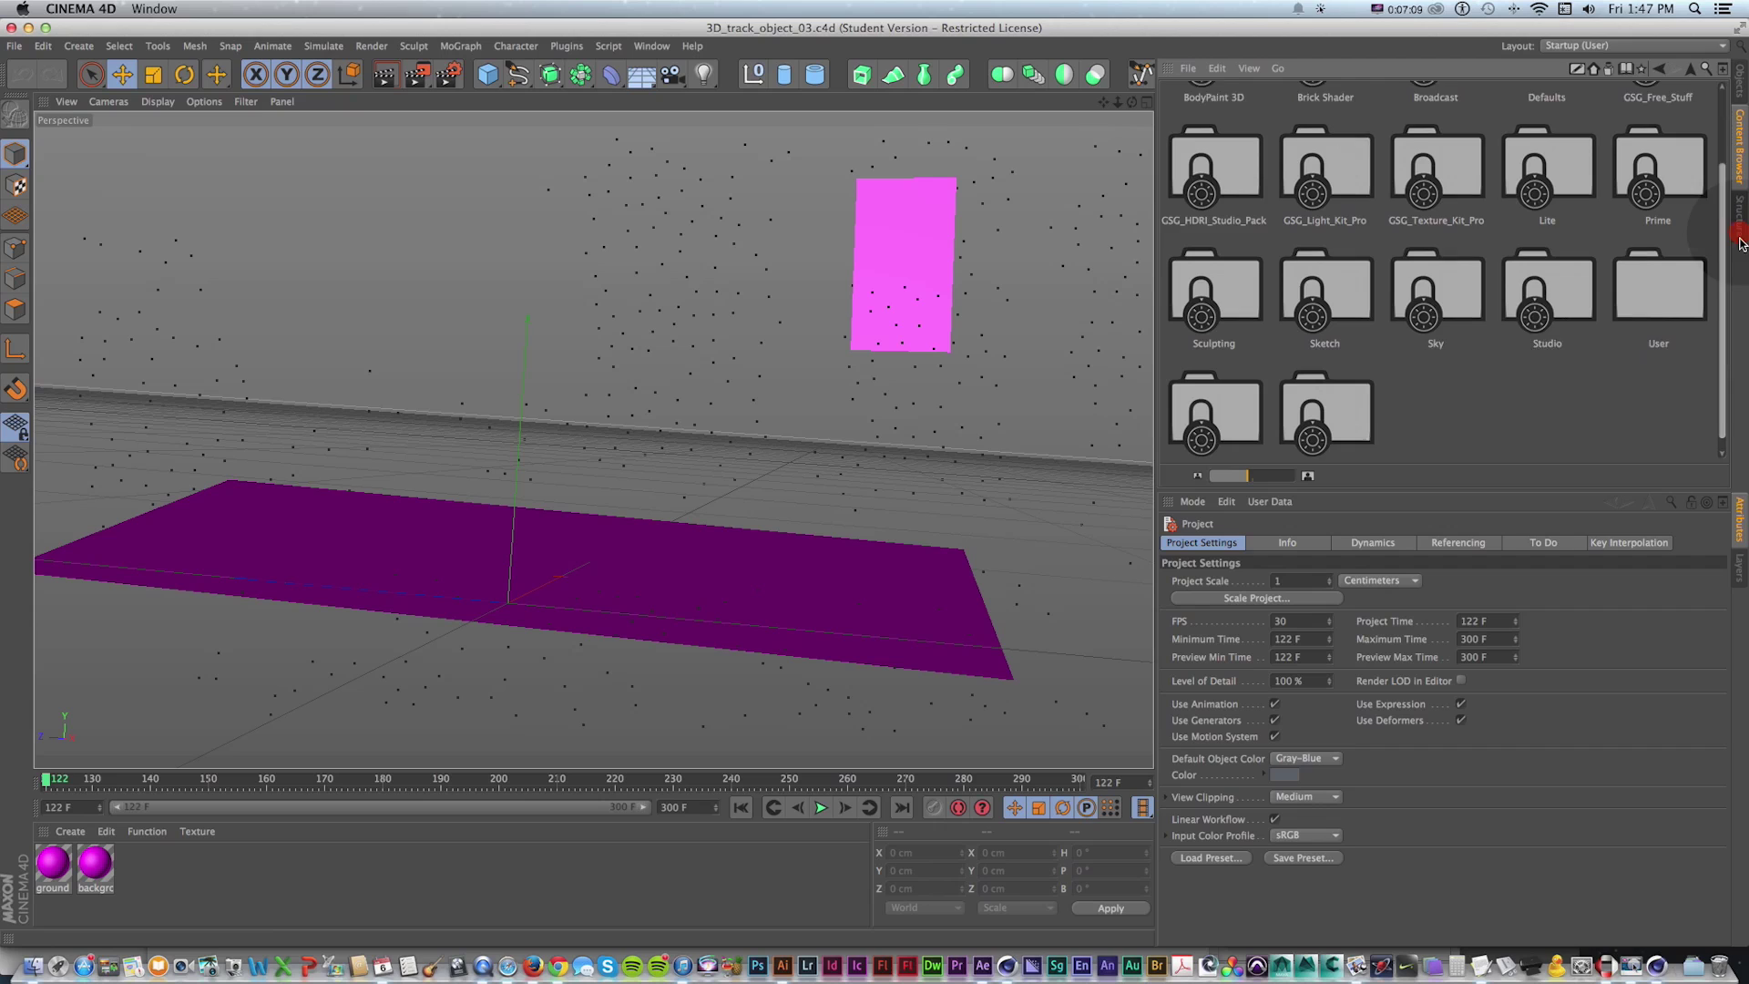
{"action": "double_click", "coordinate": [1436, 144]}
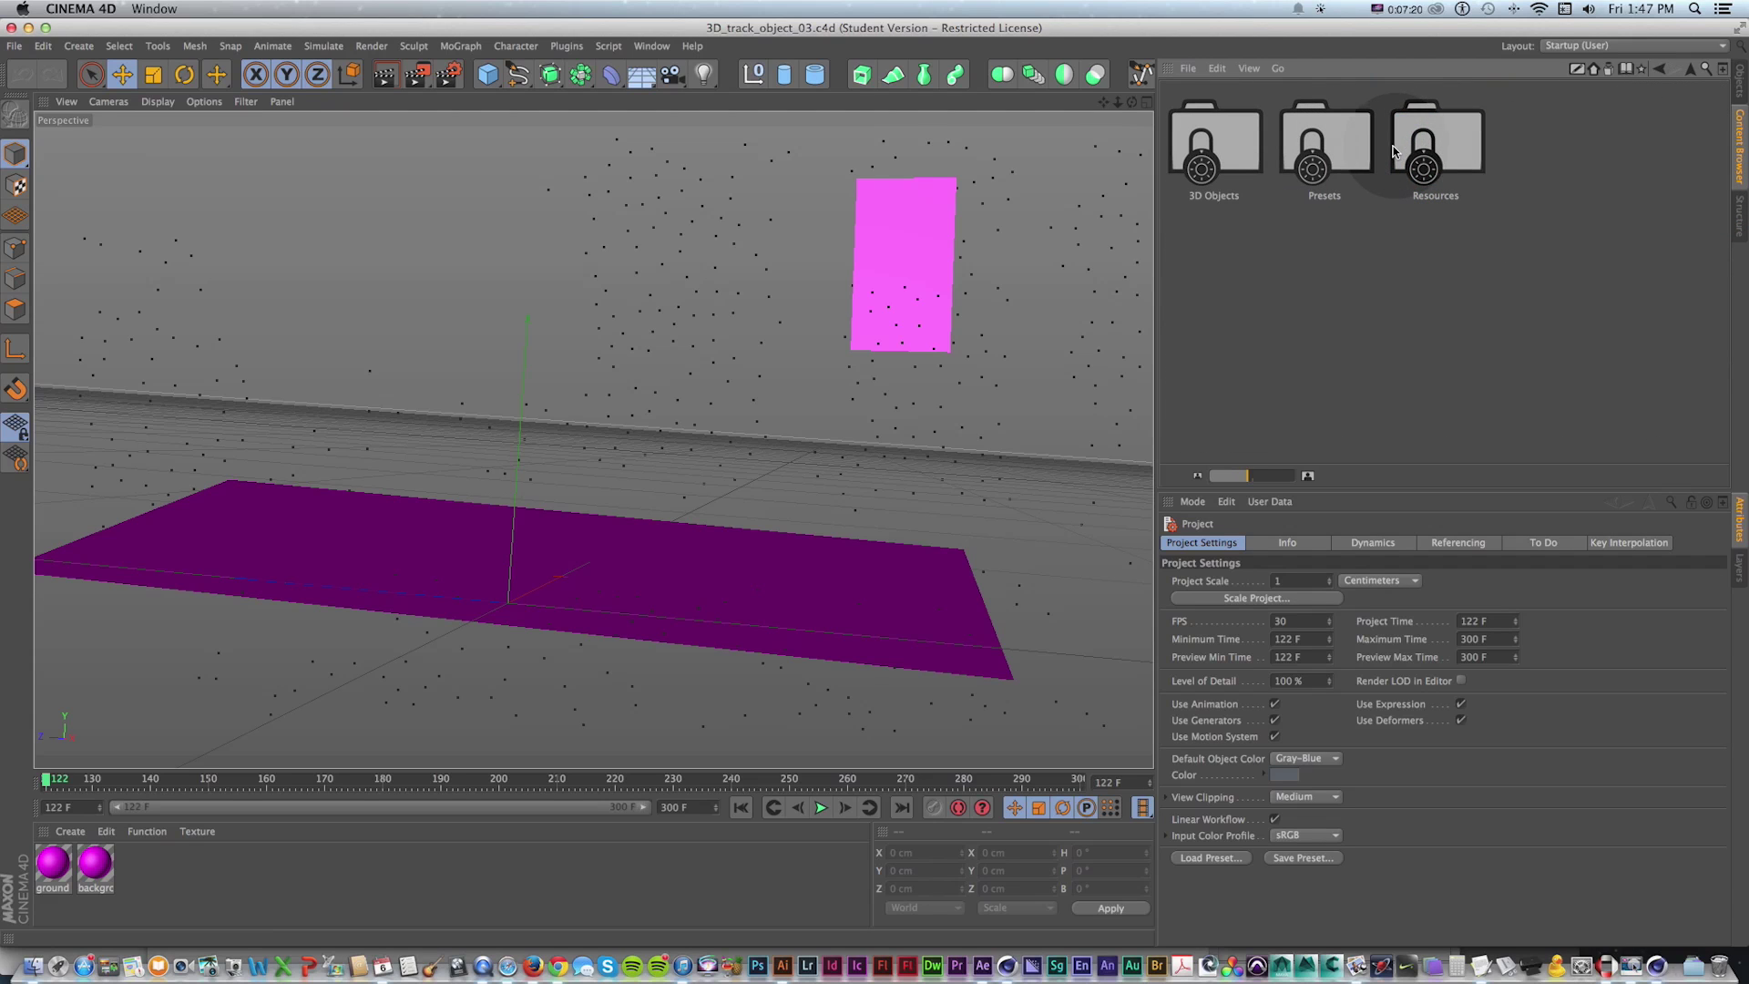
{"action": "double_click", "coordinate": [1210, 150]}
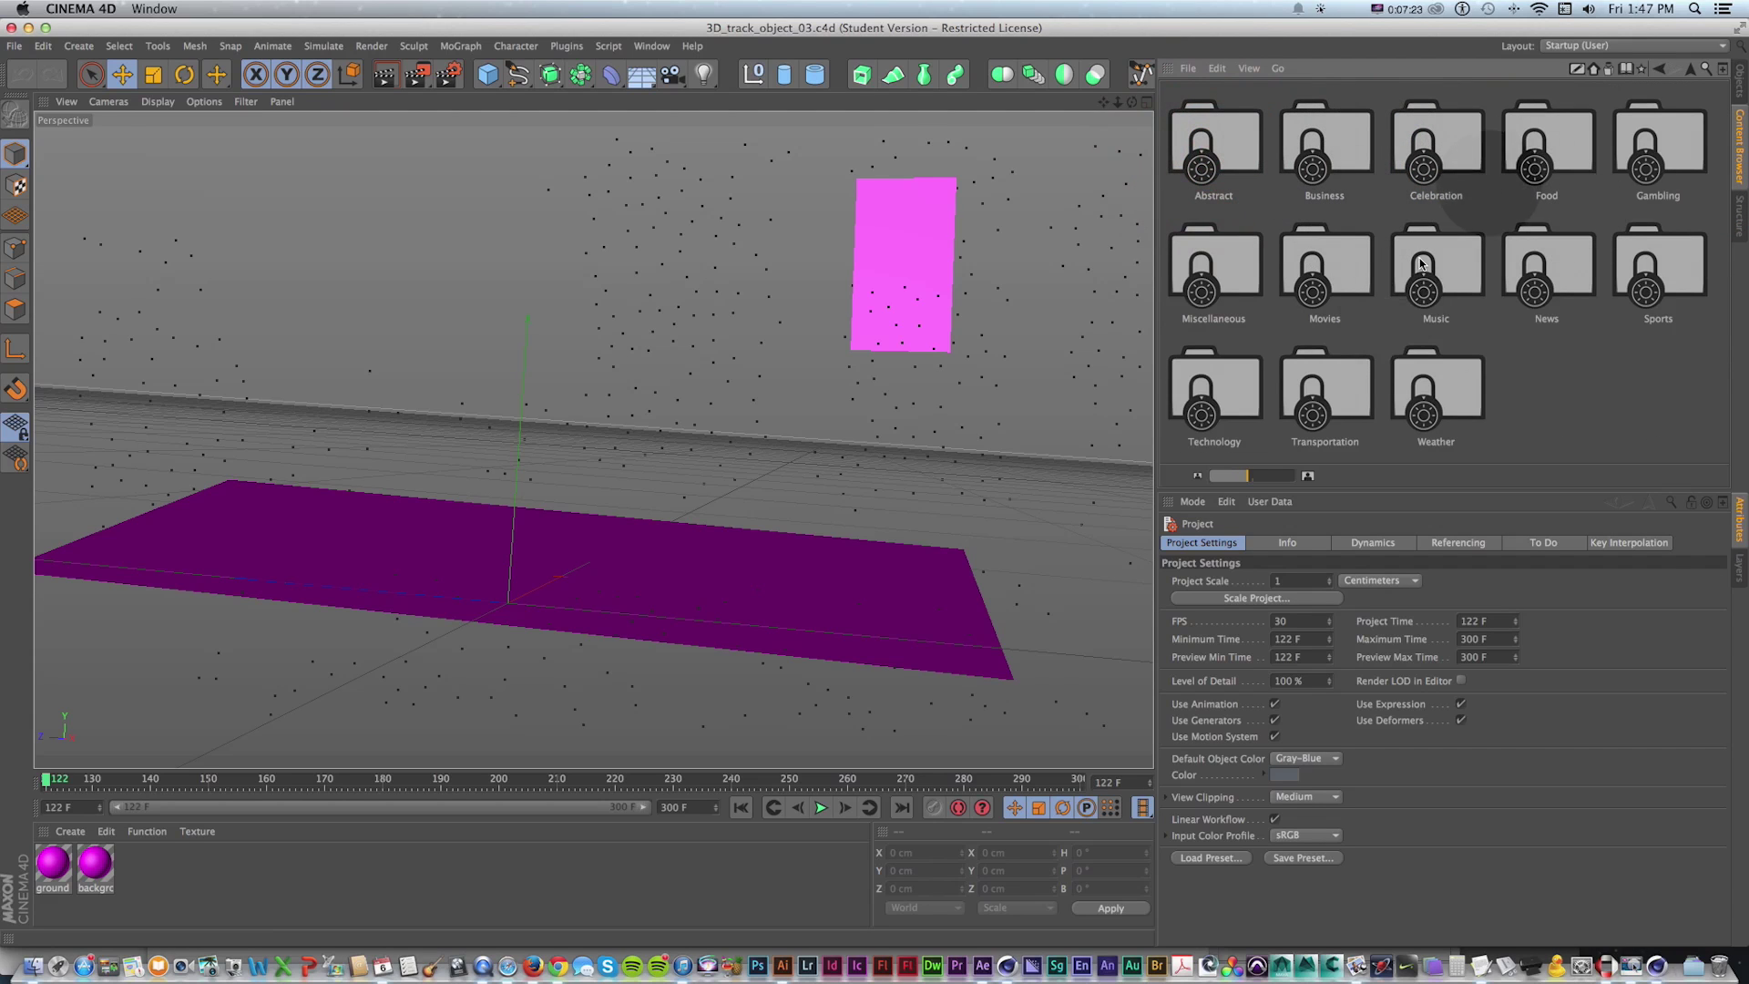
Examine the models in the Sports category of the 3D Objects presets
{"action": "left_click", "coordinate": [1549, 266]}
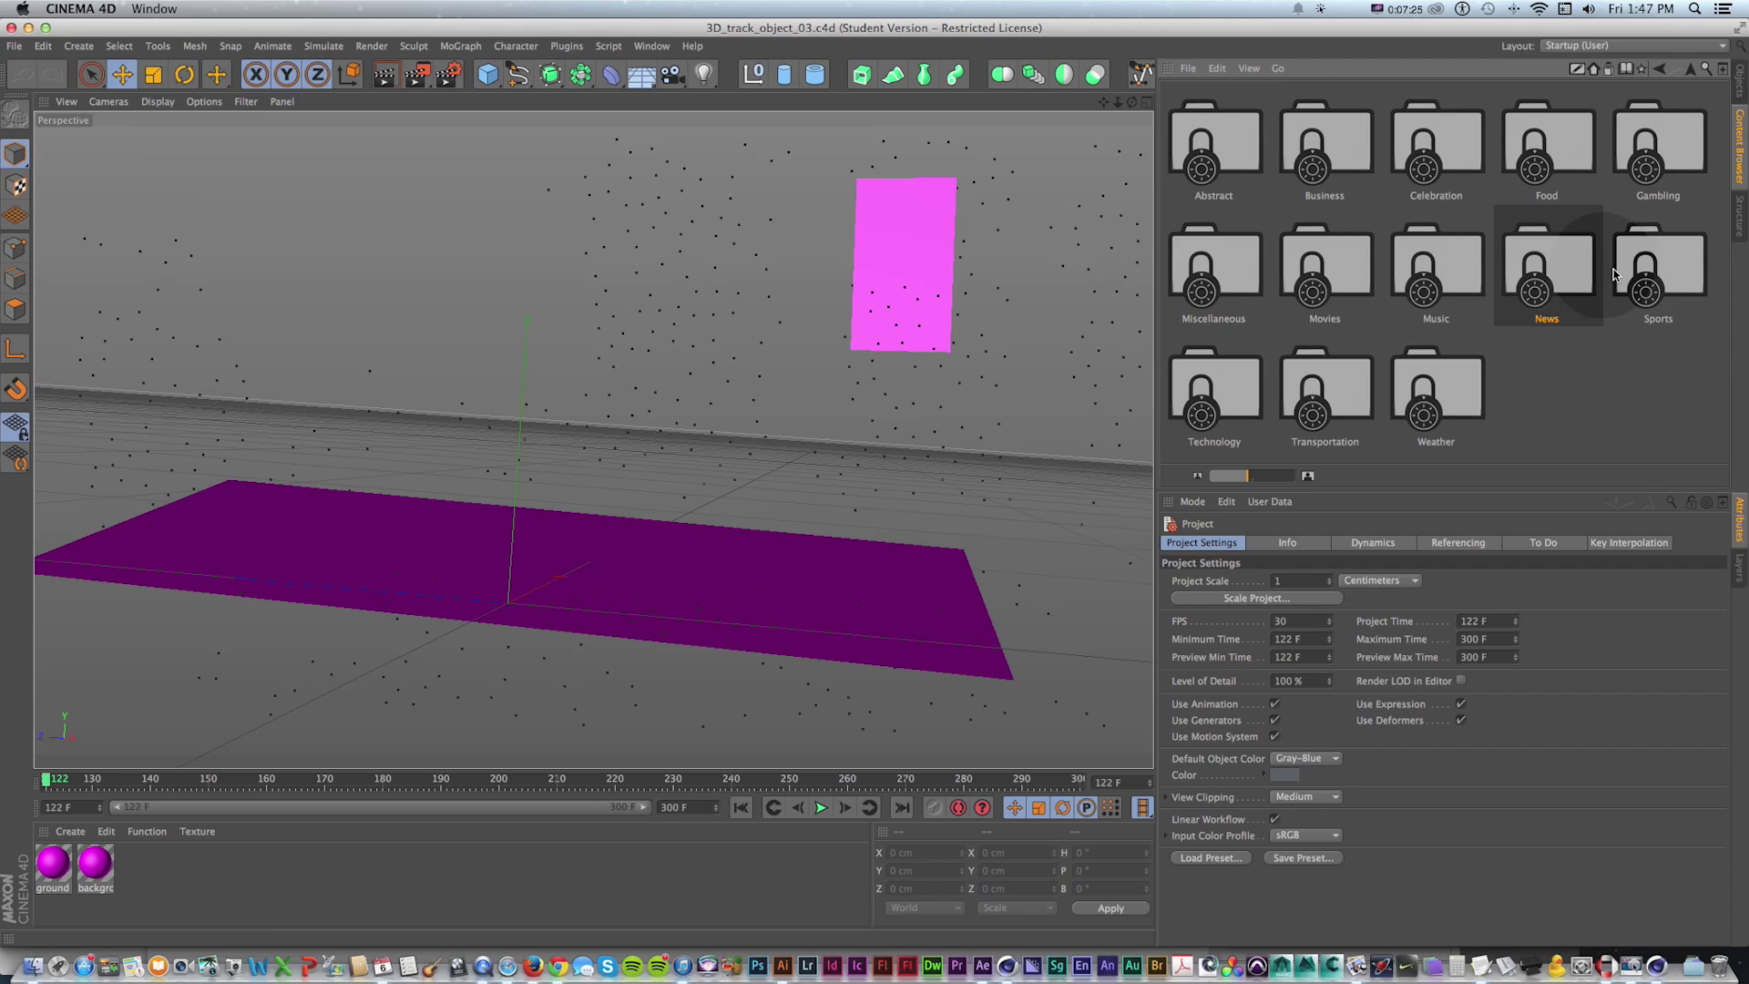
{"action": "double_click", "coordinate": [1631, 277]}
{"action": "scroll", "coordinate": [1615, 270], "scroll_direction": "down", "scroll_amount": 10}
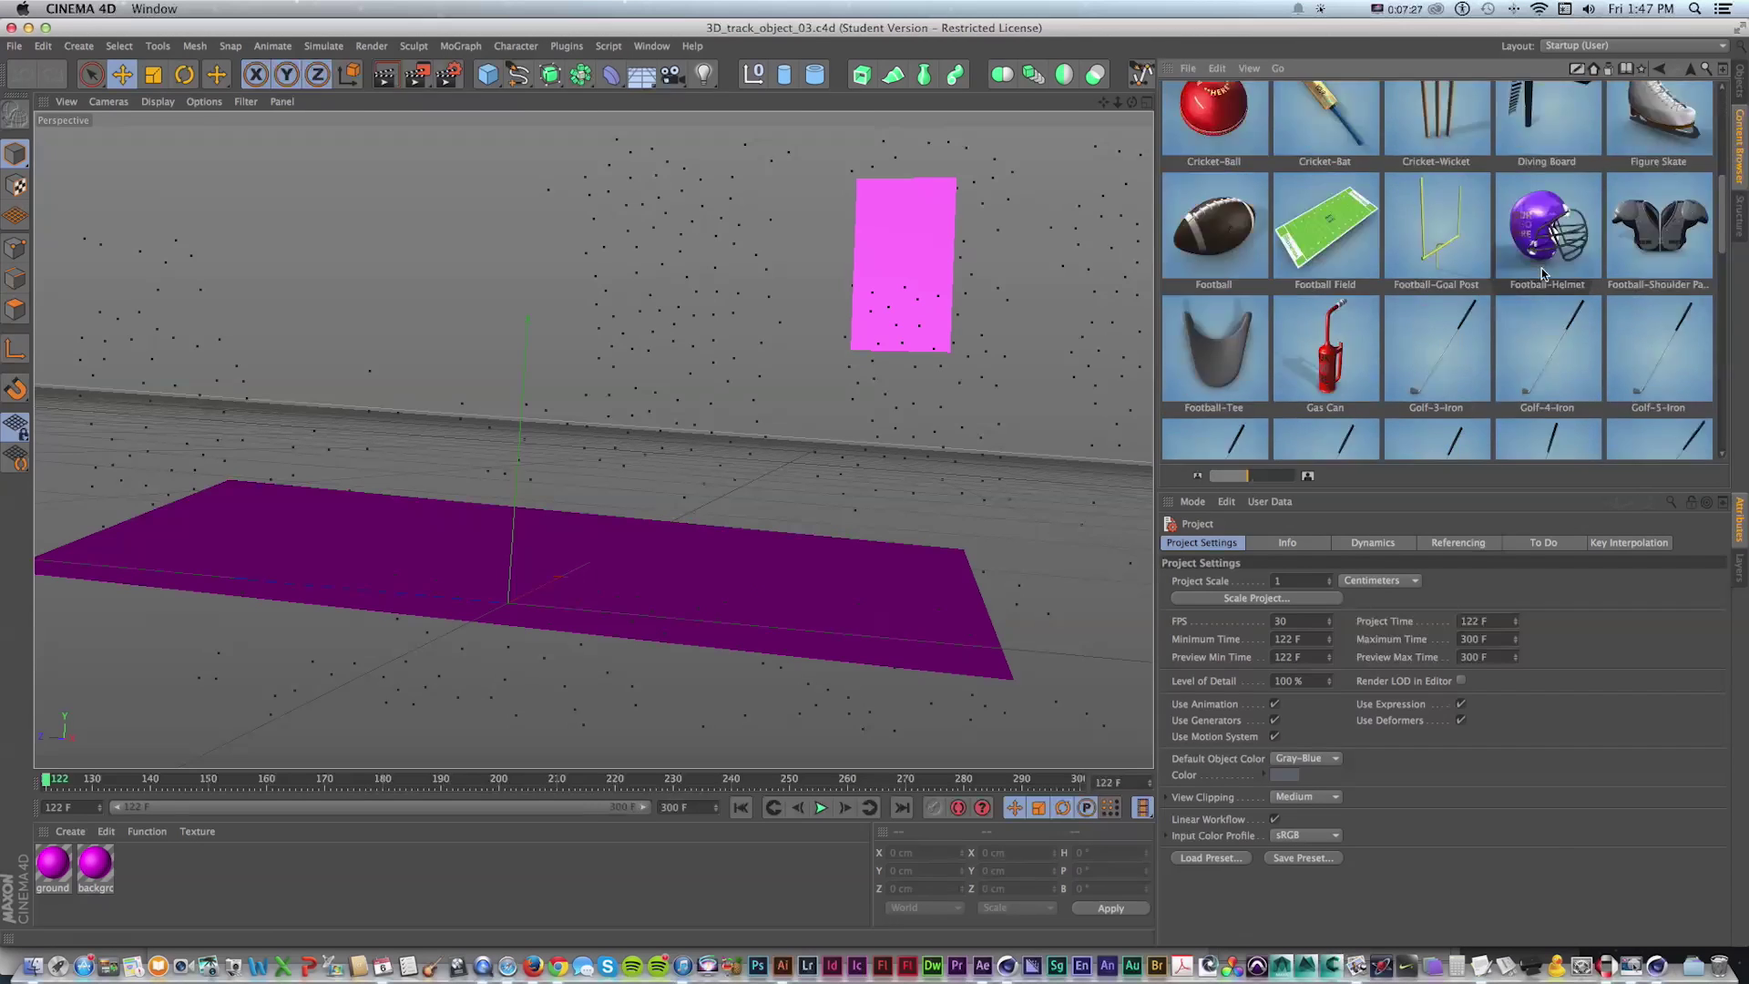
{"action": "scroll", "coordinate": [1541, 268], "scroll_direction": "up", "scroll_amount": 10}
{"action": "scroll", "coordinate": [1512, 290], "scroll_direction": "down", "scroll_amount": 10}
{"action": "scroll", "coordinate": [1538, 260], "scroll_direction": "up", "scroll_amount": 10}
{"action": "left_click", "coordinate": [1659, 69]}
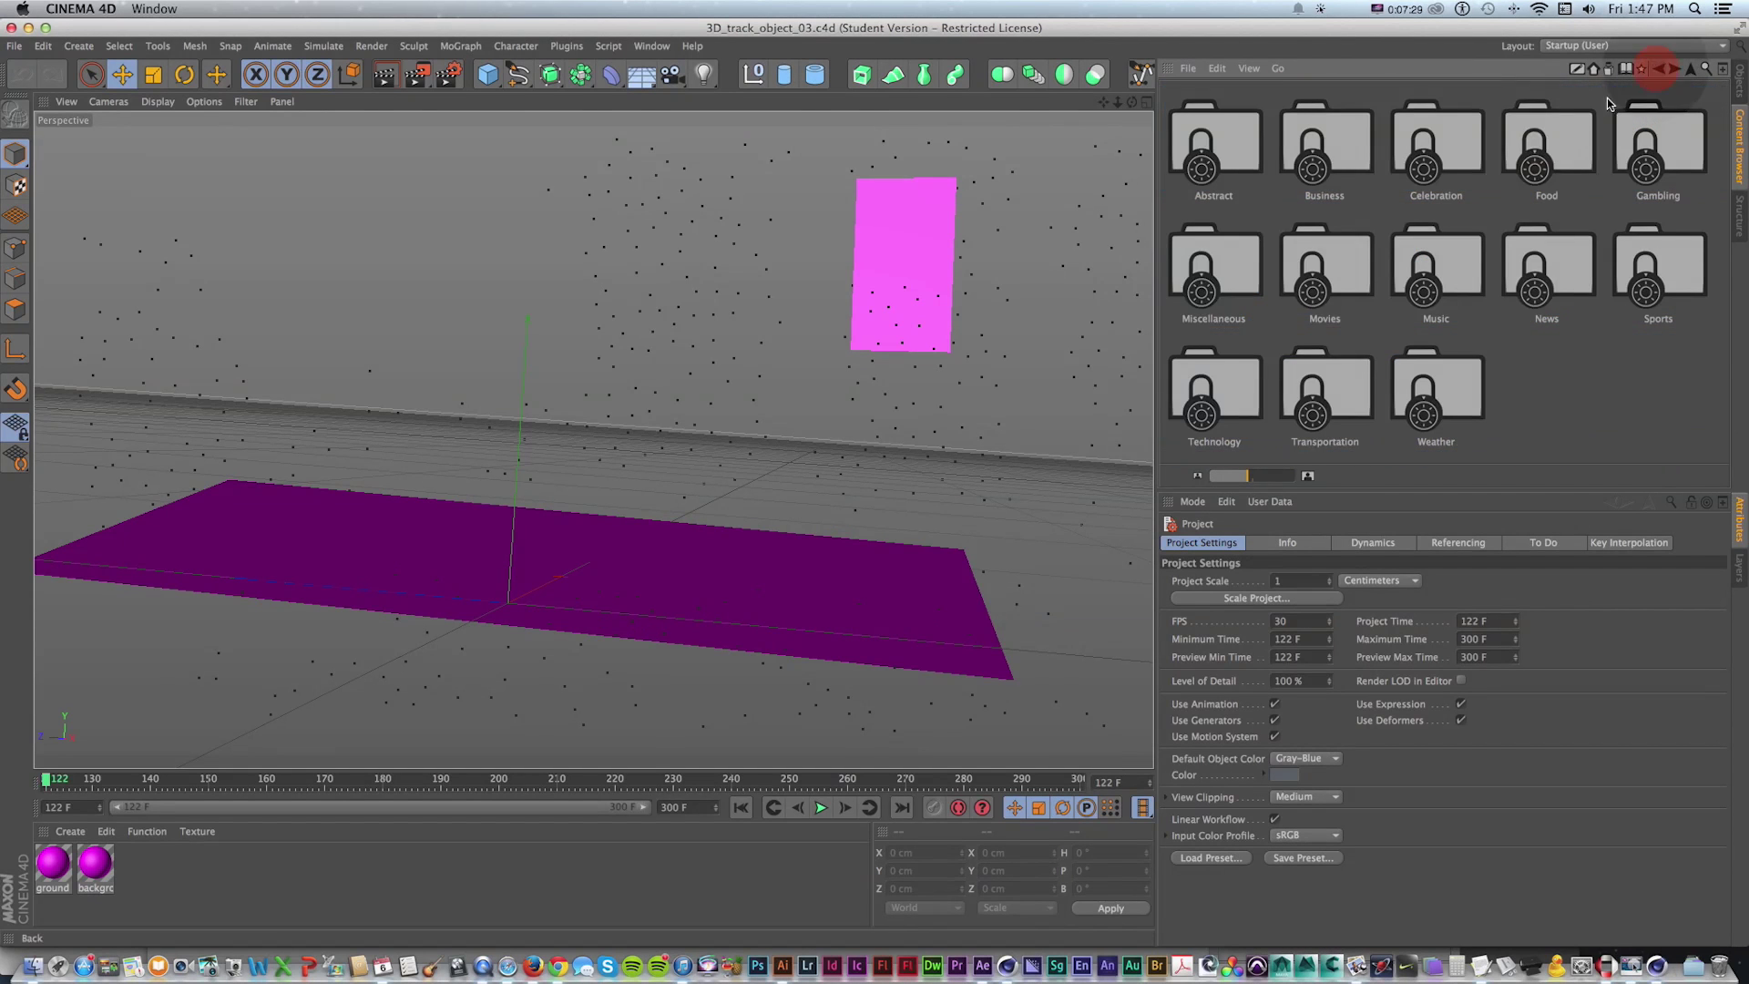
Add the Magnifying Glass model from the Miscellaneous presets to the scene
{"action": "double_click", "coordinate": [1214, 263]}
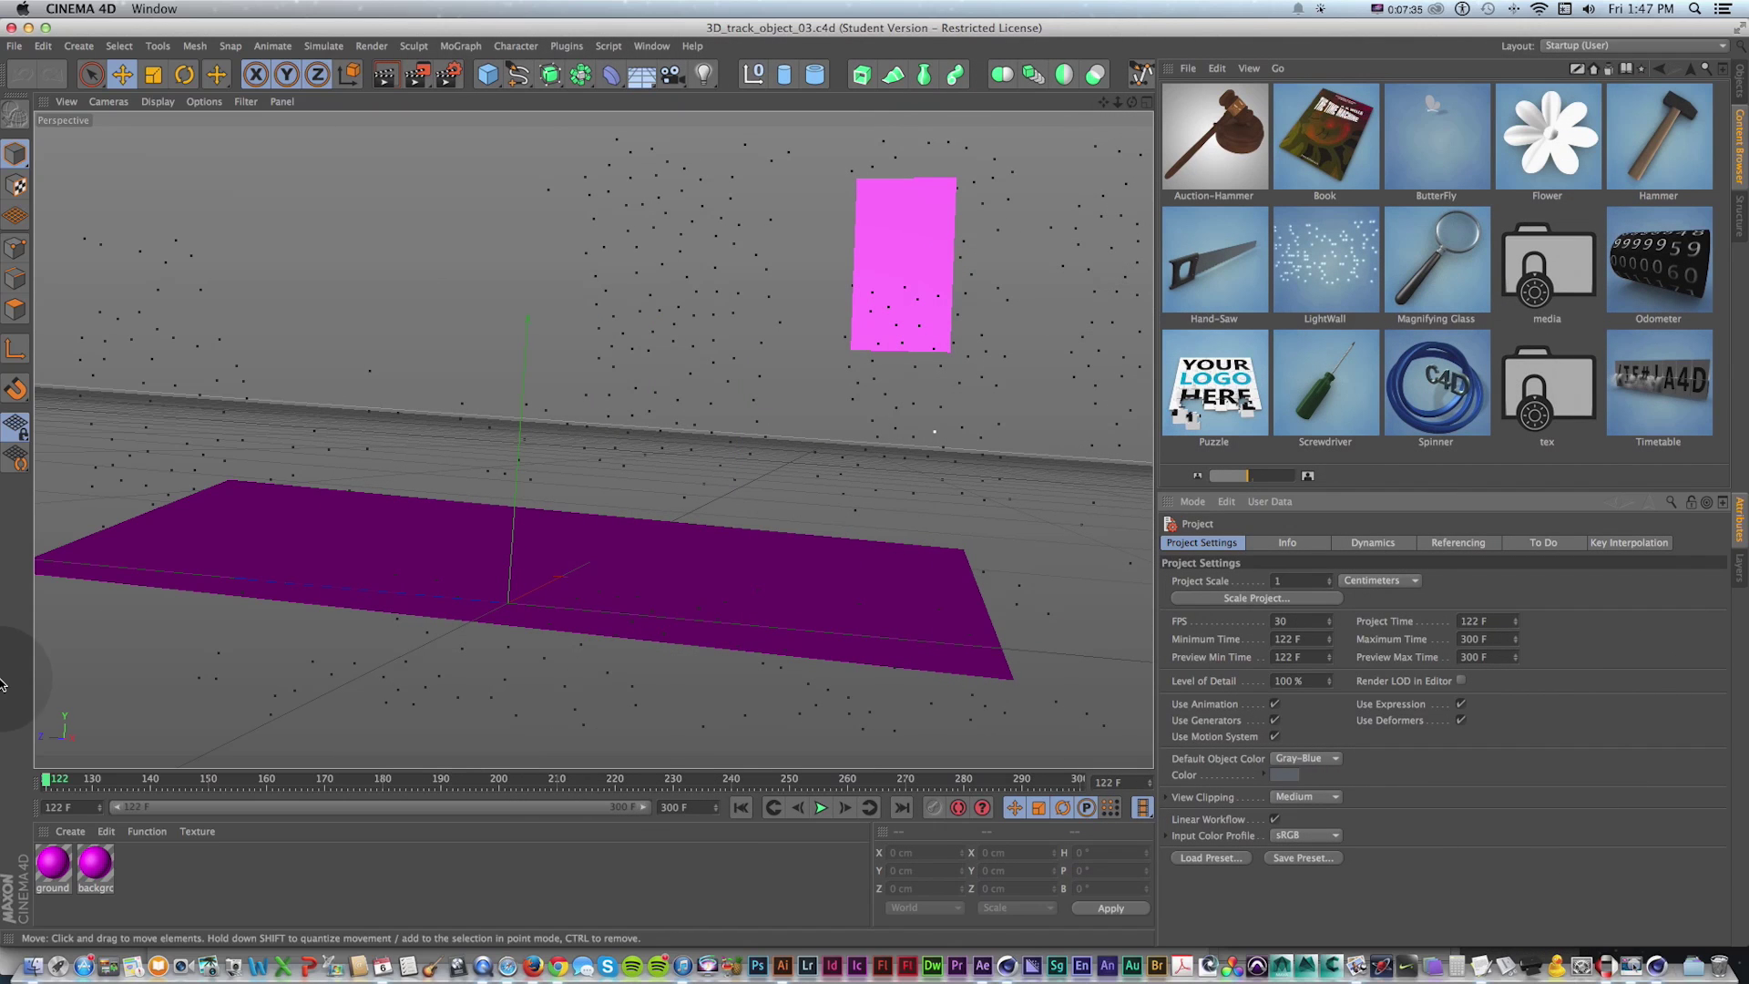
{"action": "left_click", "coordinate": [1427, 264]}
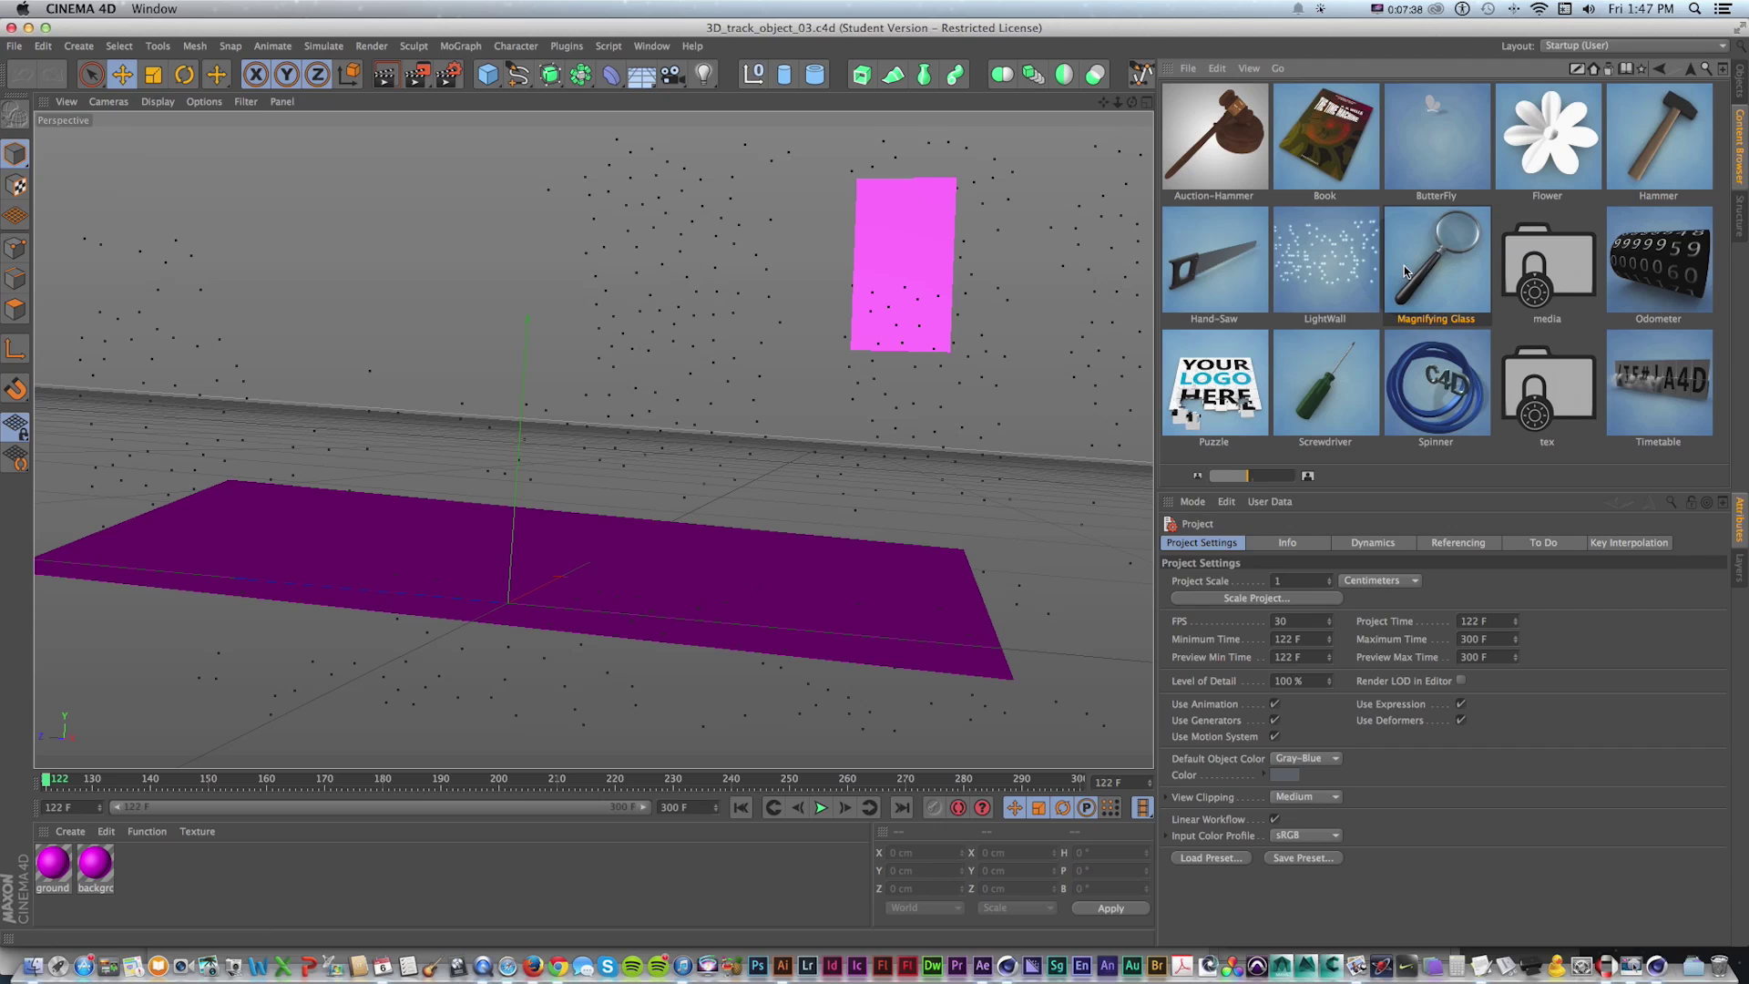
{"action": "left_click_drag", "start_coordinate": [1443, 262], "coordinate": [898, 465]}
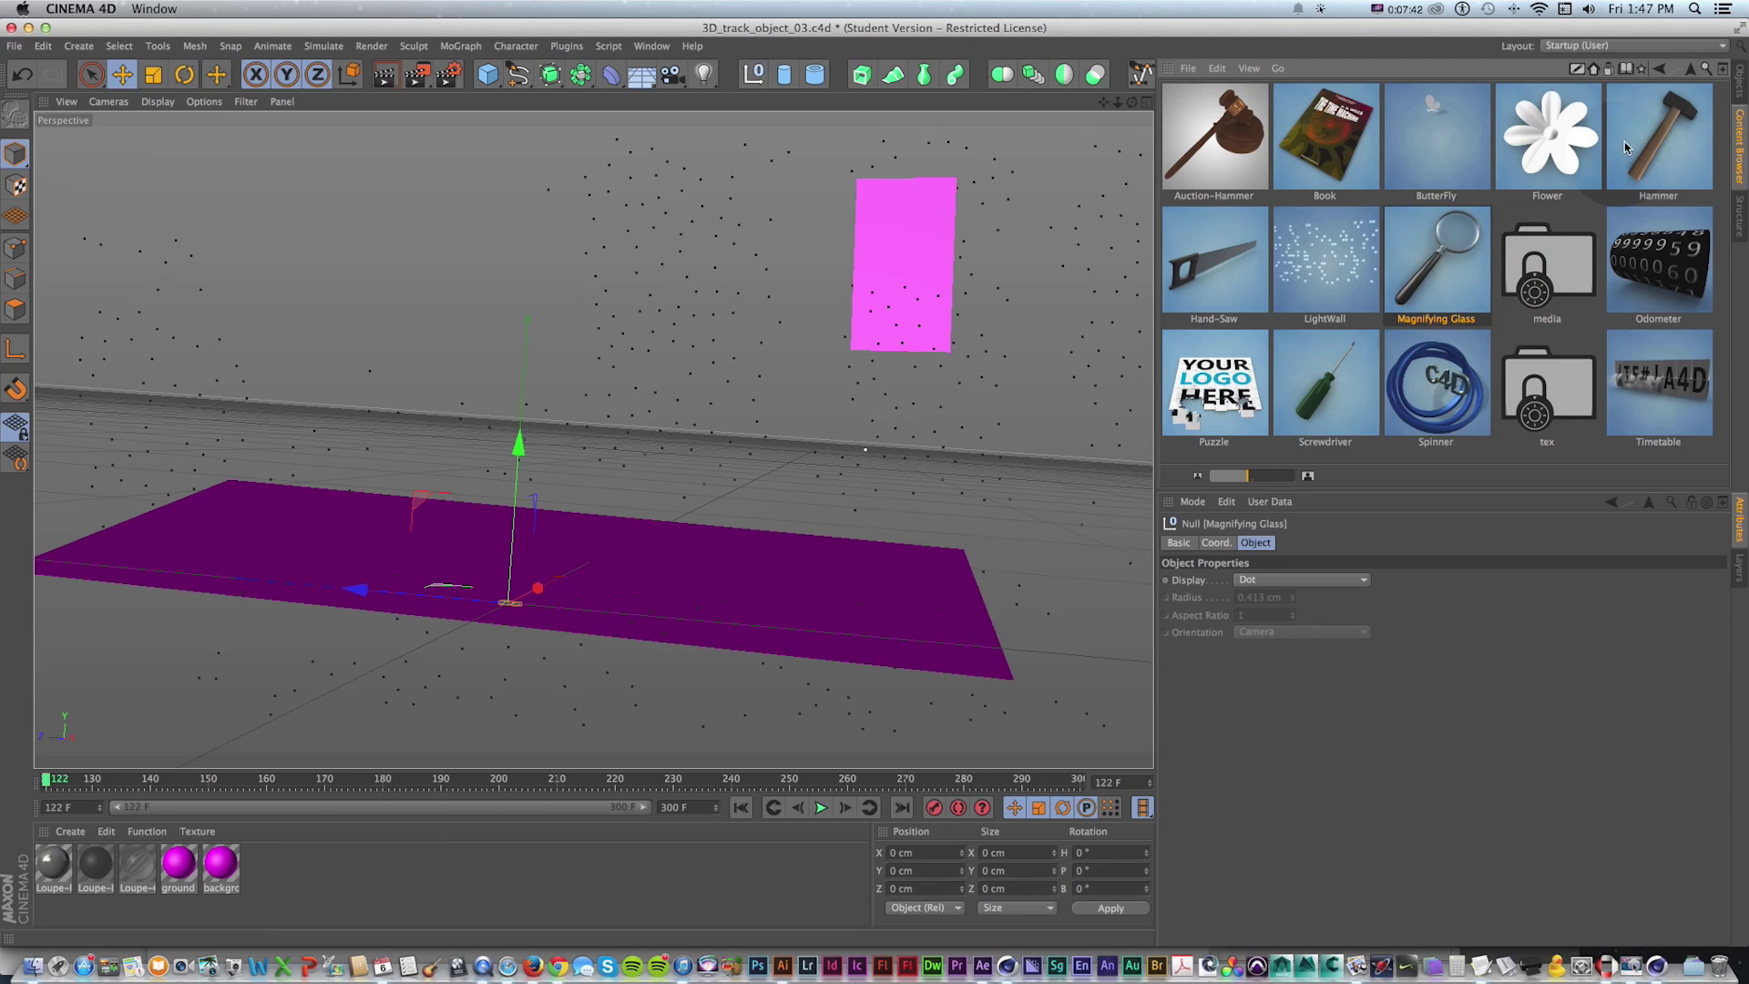
Scale up the Magnifying Glass on the ground plane, deselect it, and switch back to Cinema 4D Lite
{"action": "left_click", "coordinate": [1738, 82]}
{"action": "key", "text": "t"}
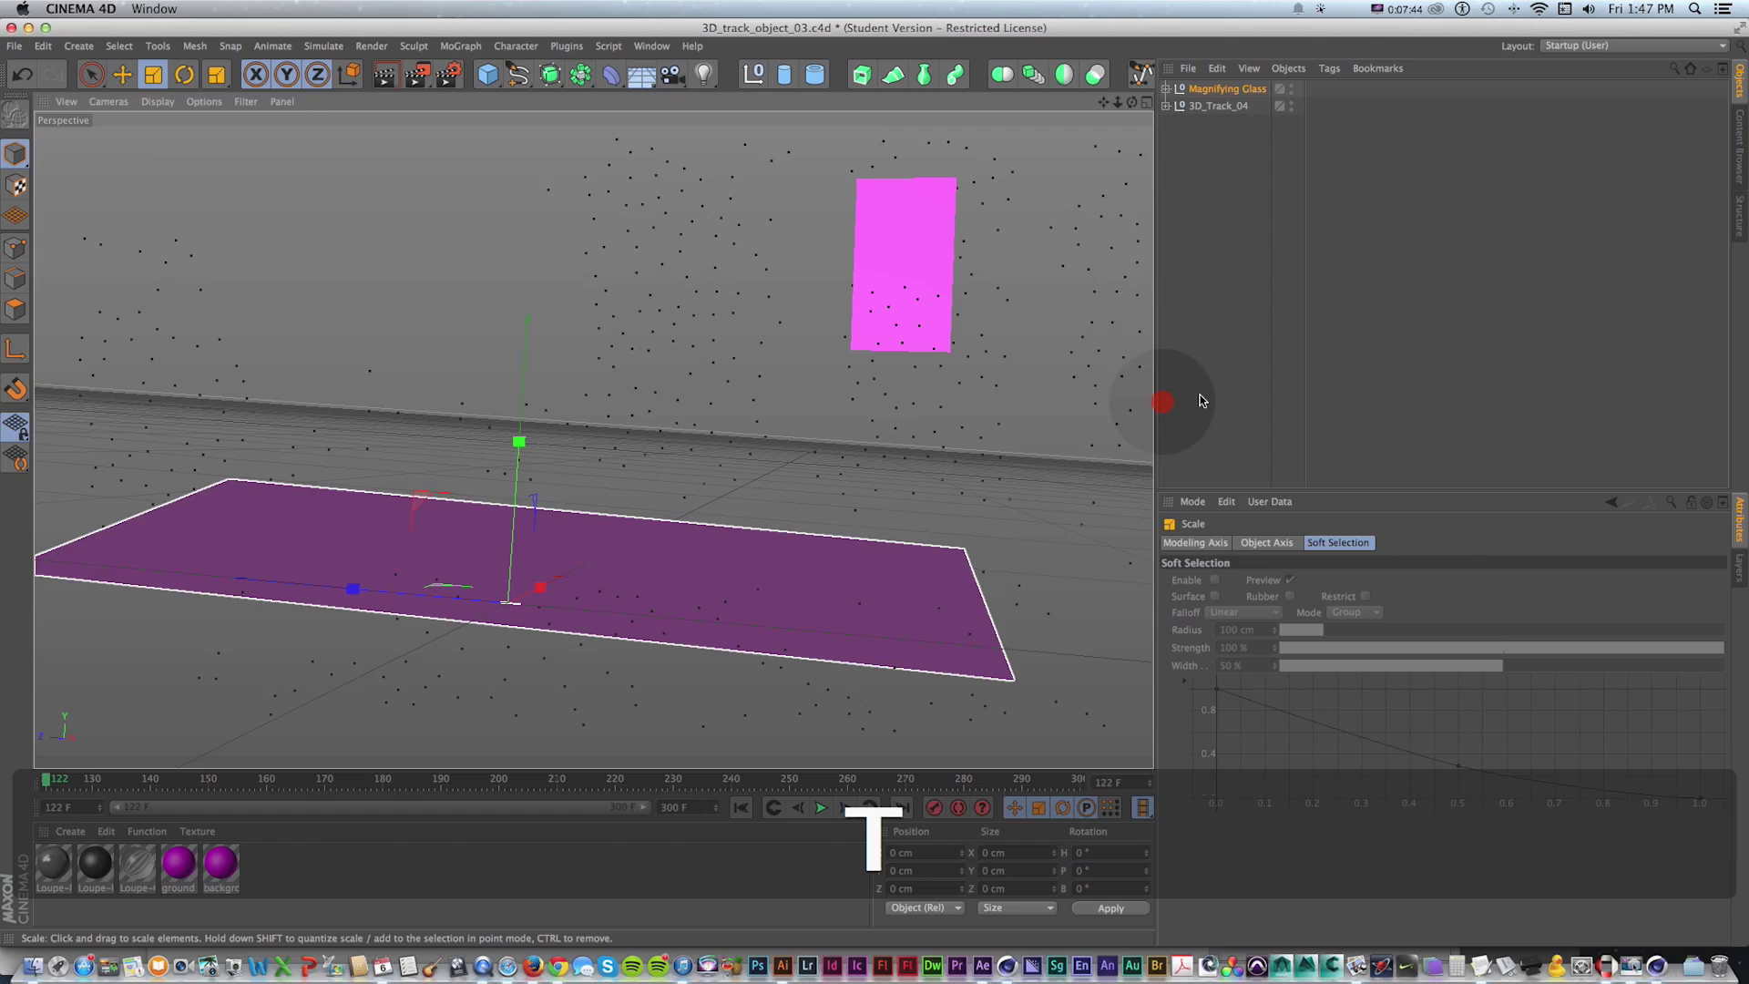
{"action": "left_click", "coordinate": [1210, 398]}
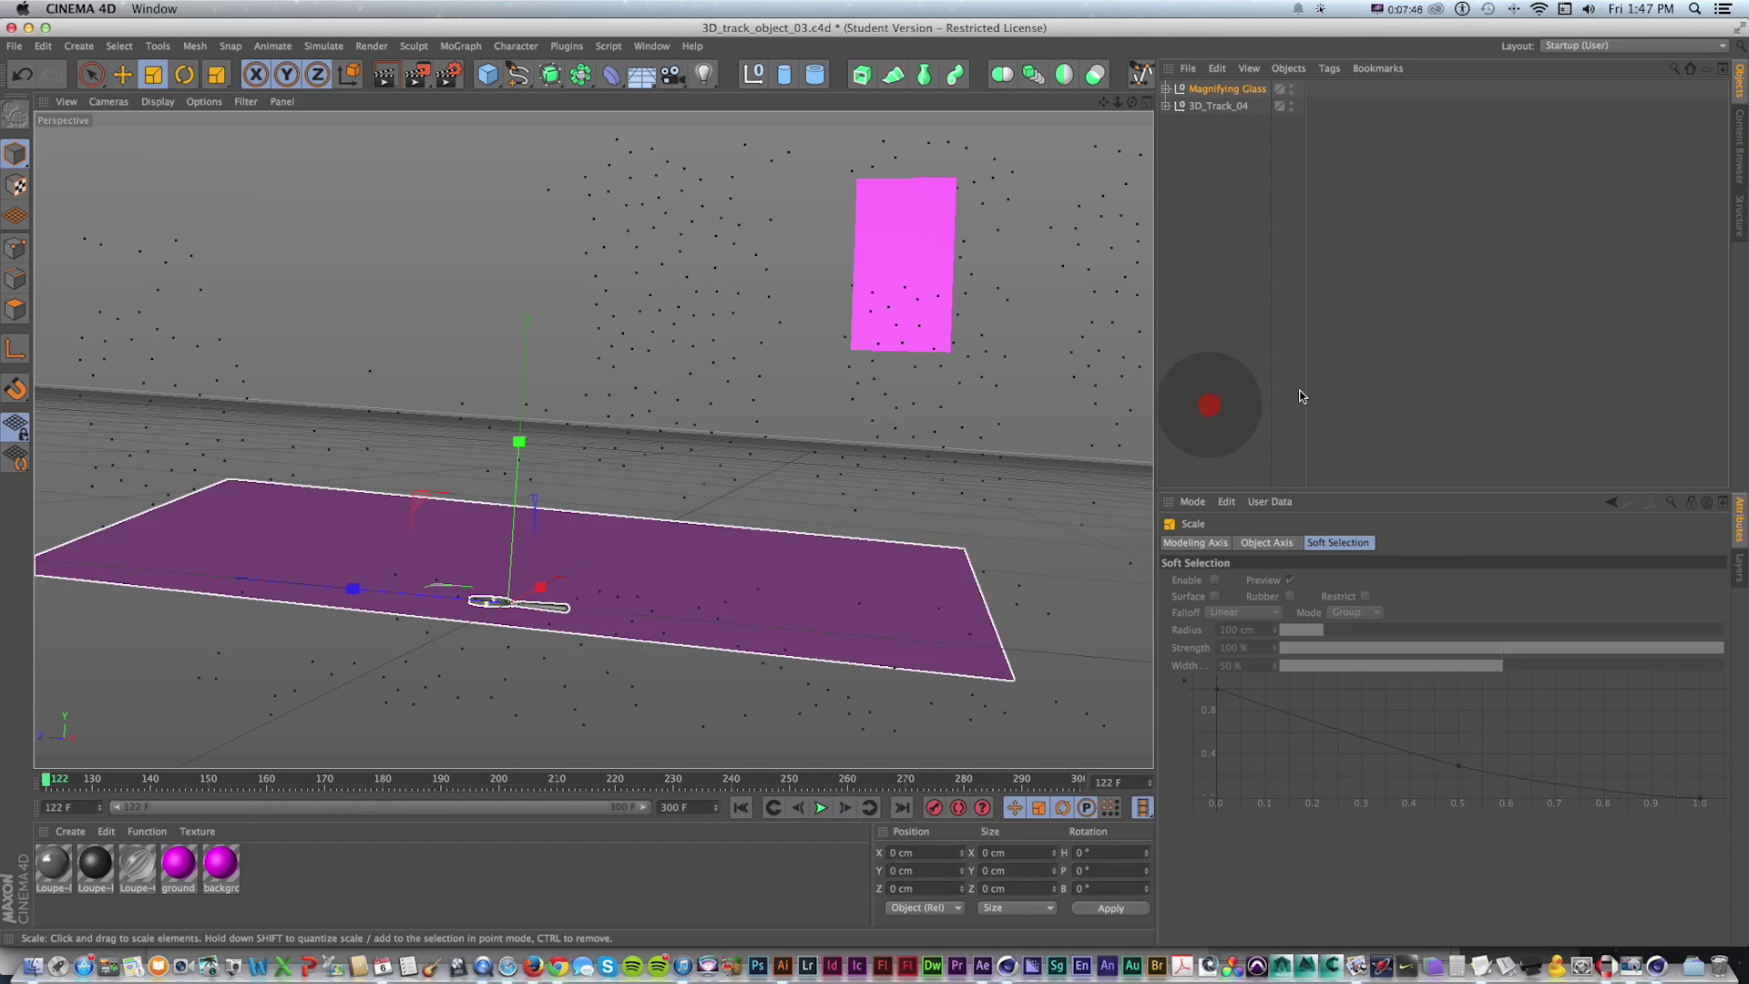
{"action": "left_click", "coordinate": [1648, 421]}
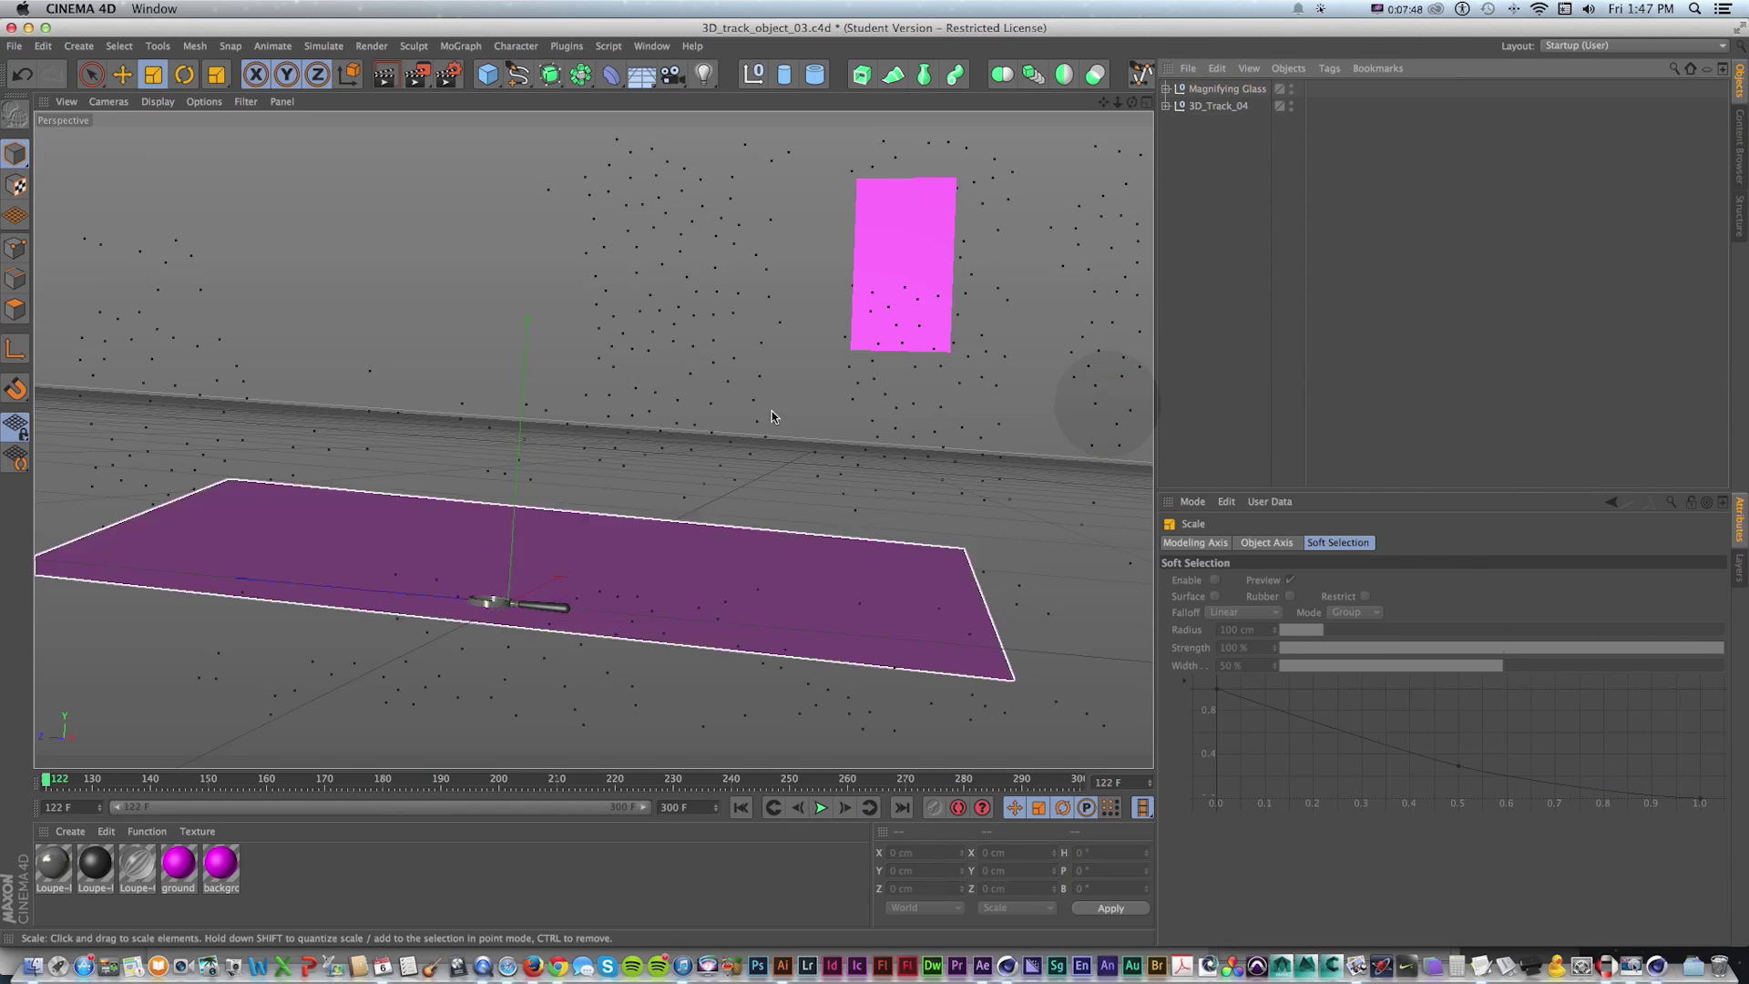
{"action": "left_click", "coordinate": [894, 540]}
{"action": "key", "text": "super+Tab"}
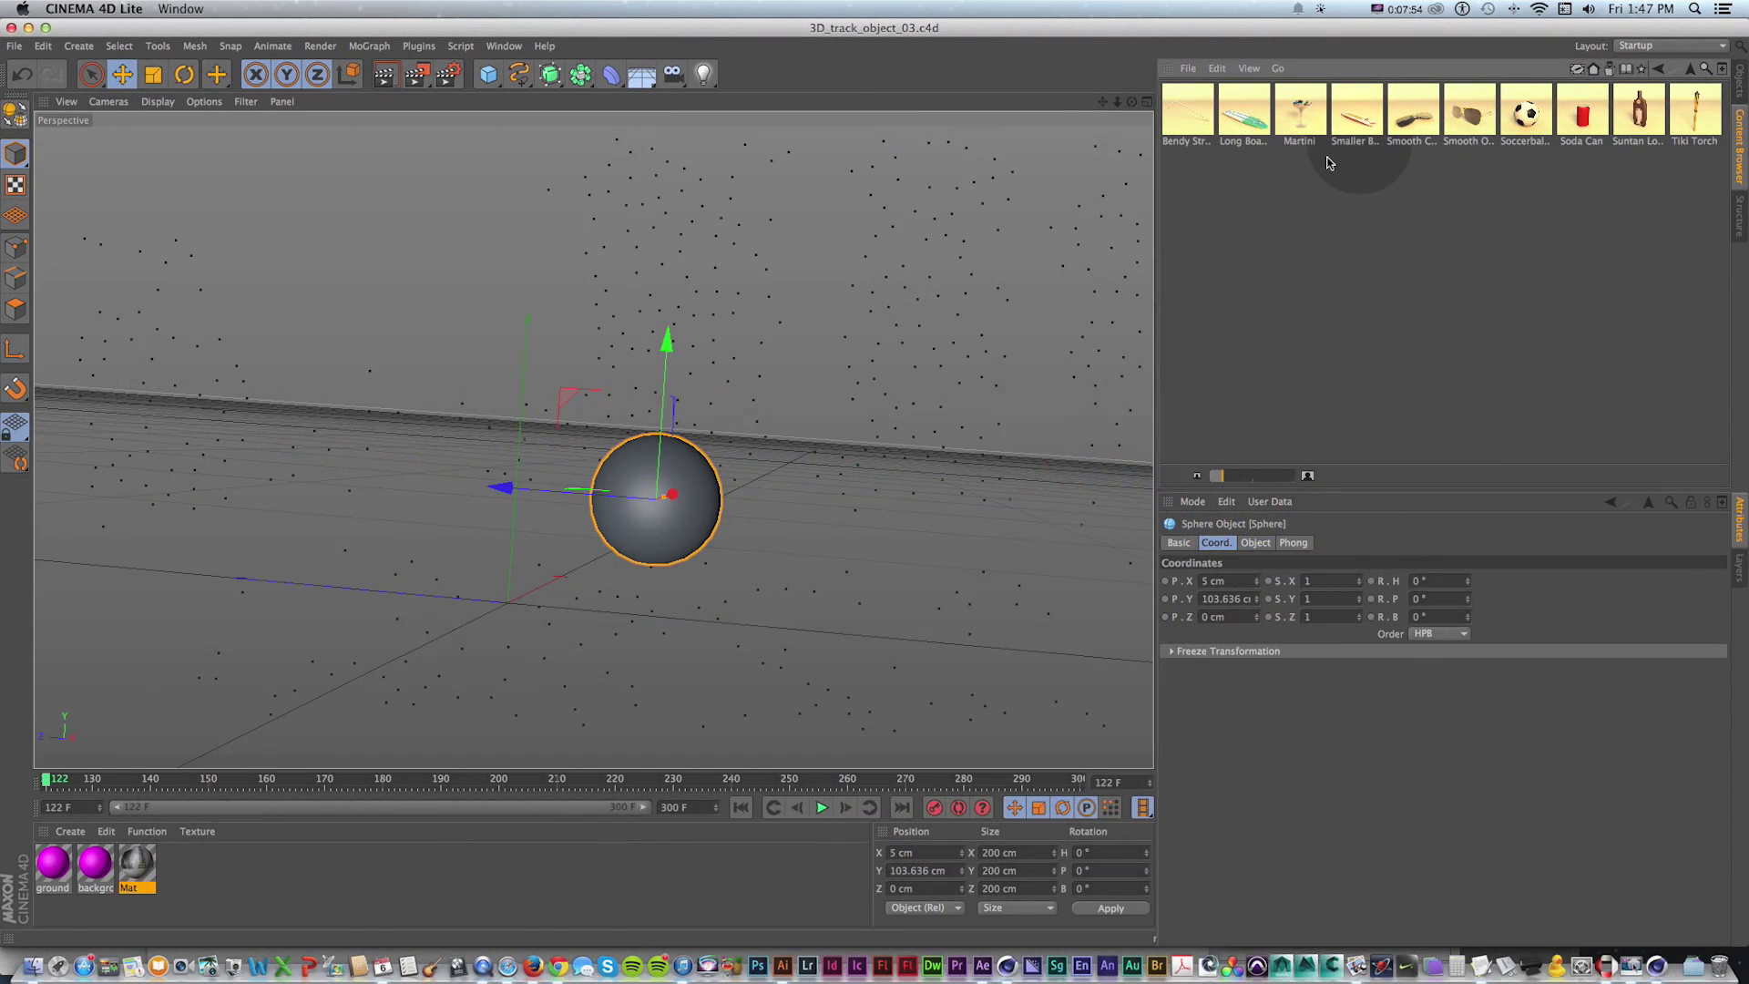
Show the object list and scrub the timeline from frame 122 to check the sphere's placement among the tracking nulls
{"action": "left_click", "coordinate": [1741, 83]}
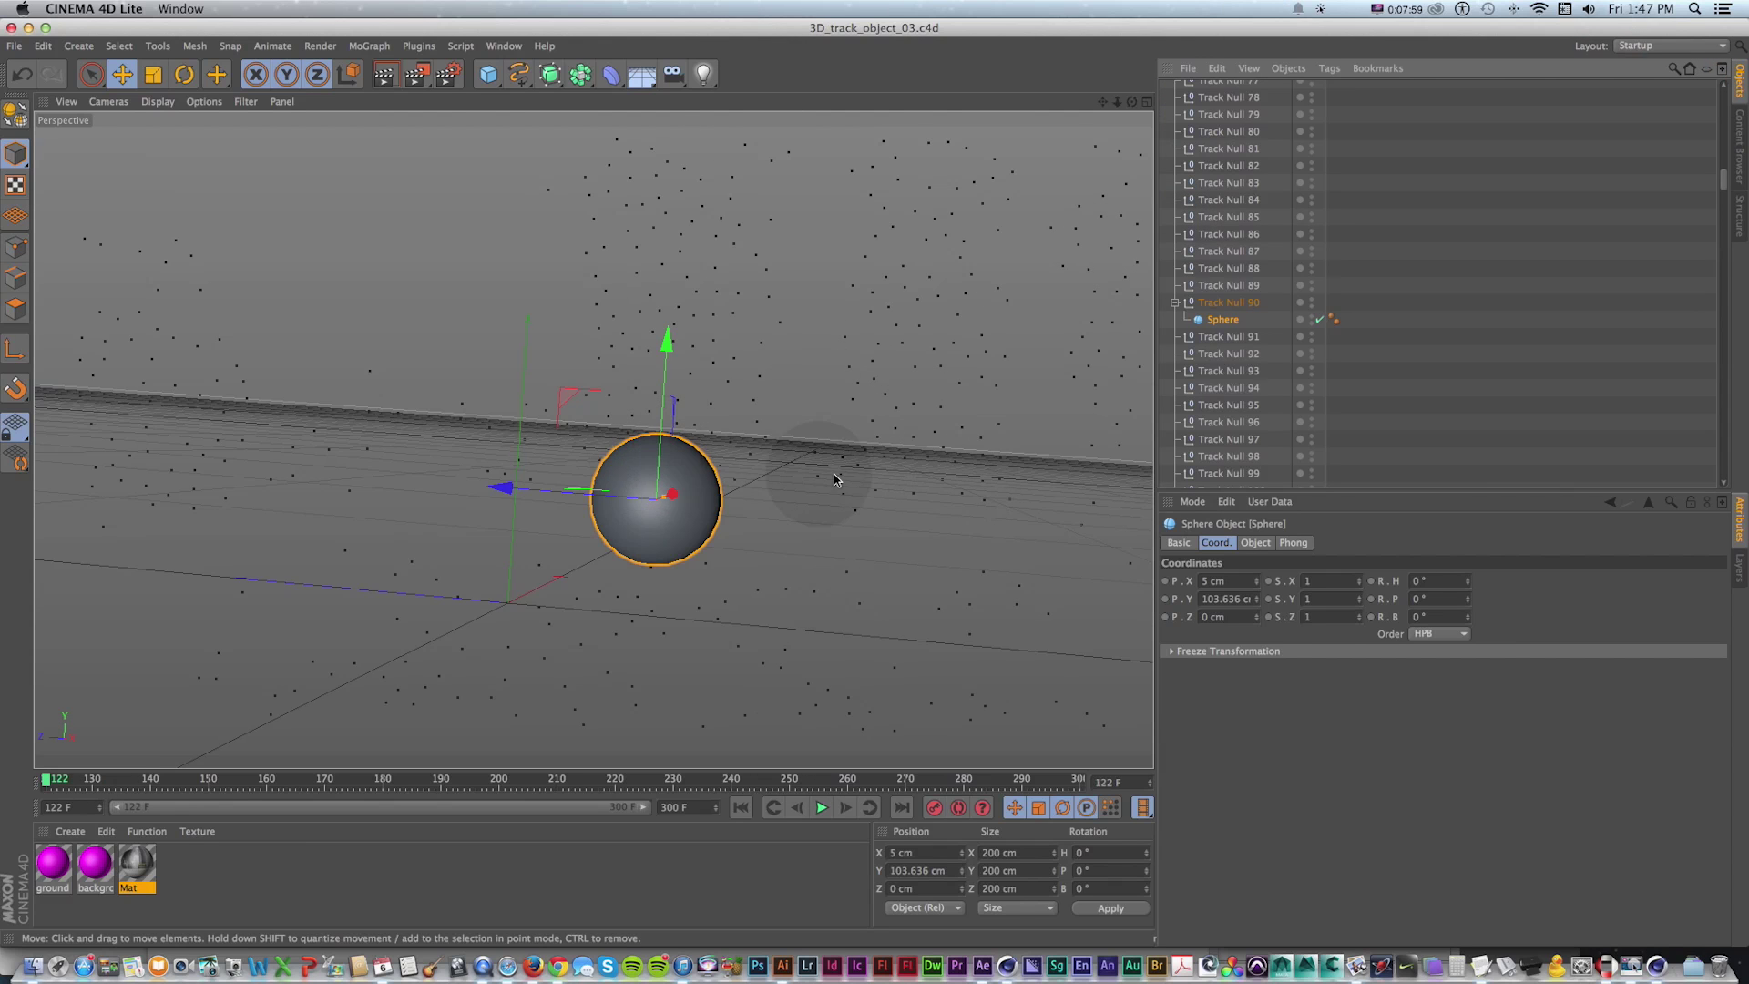
{"action": "left_click_drag", "start_coordinate": [51, 780], "coordinate": [79, 743]}
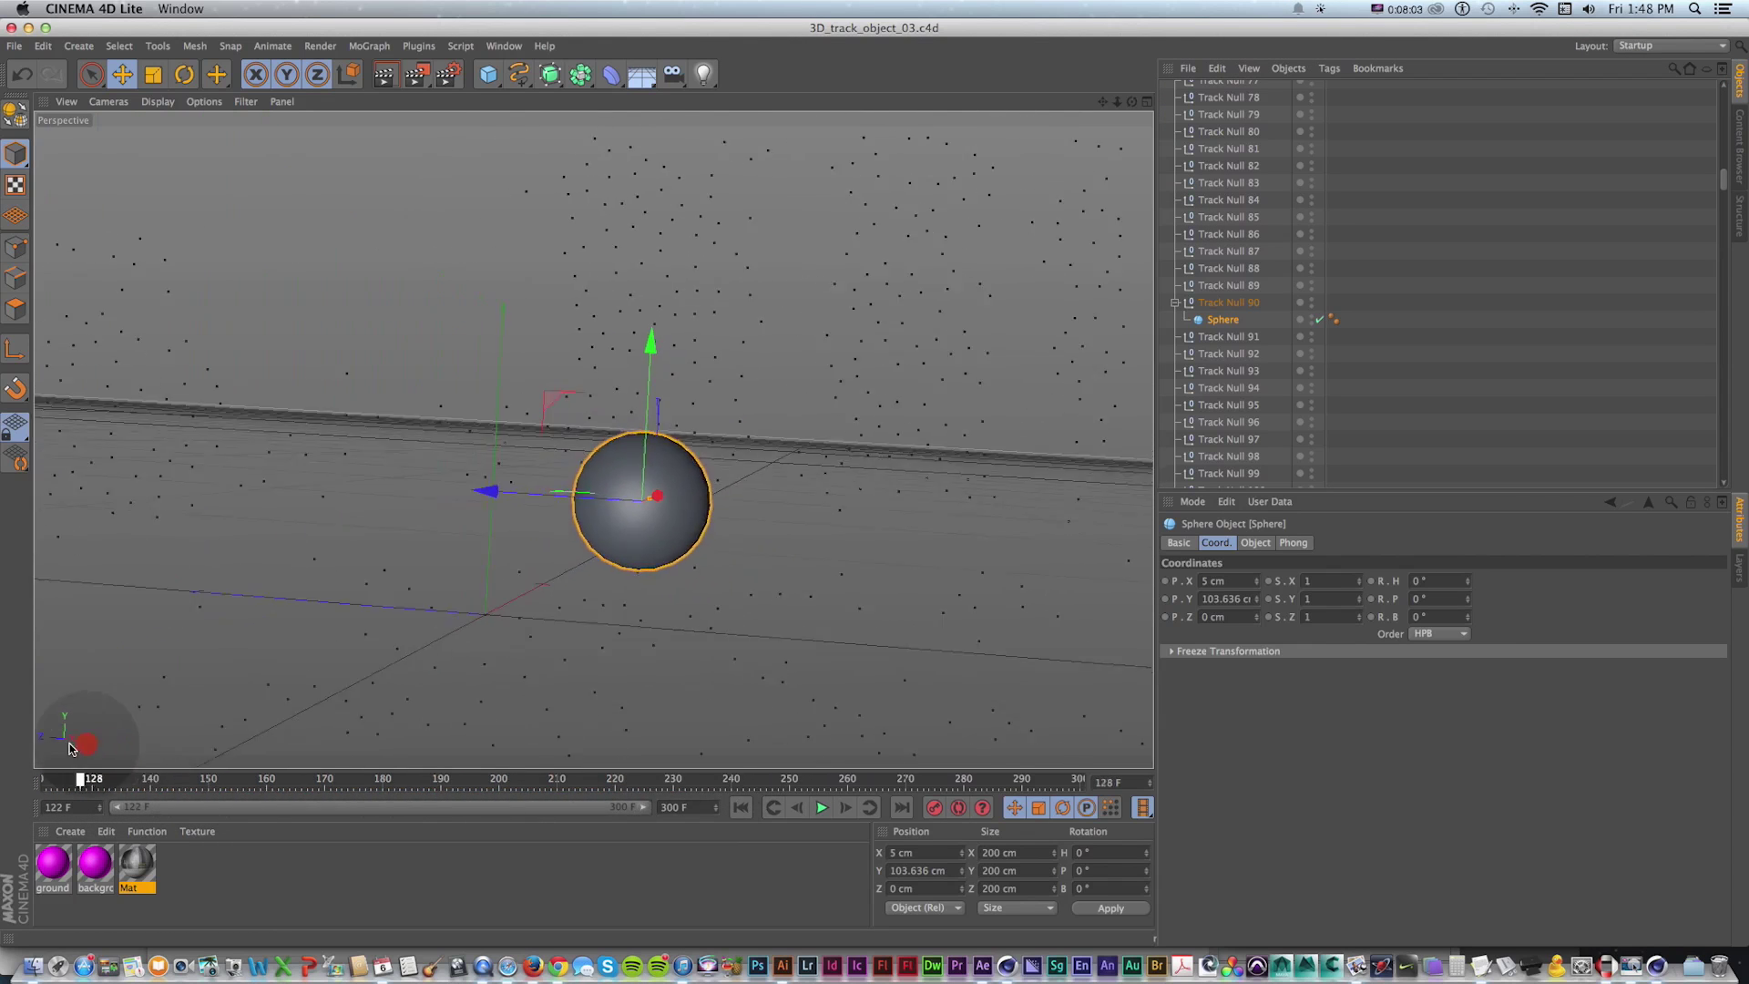
{"action": "left_click_drag", "start_coordinate": [277, 742], "coordinate": [45, 740]}
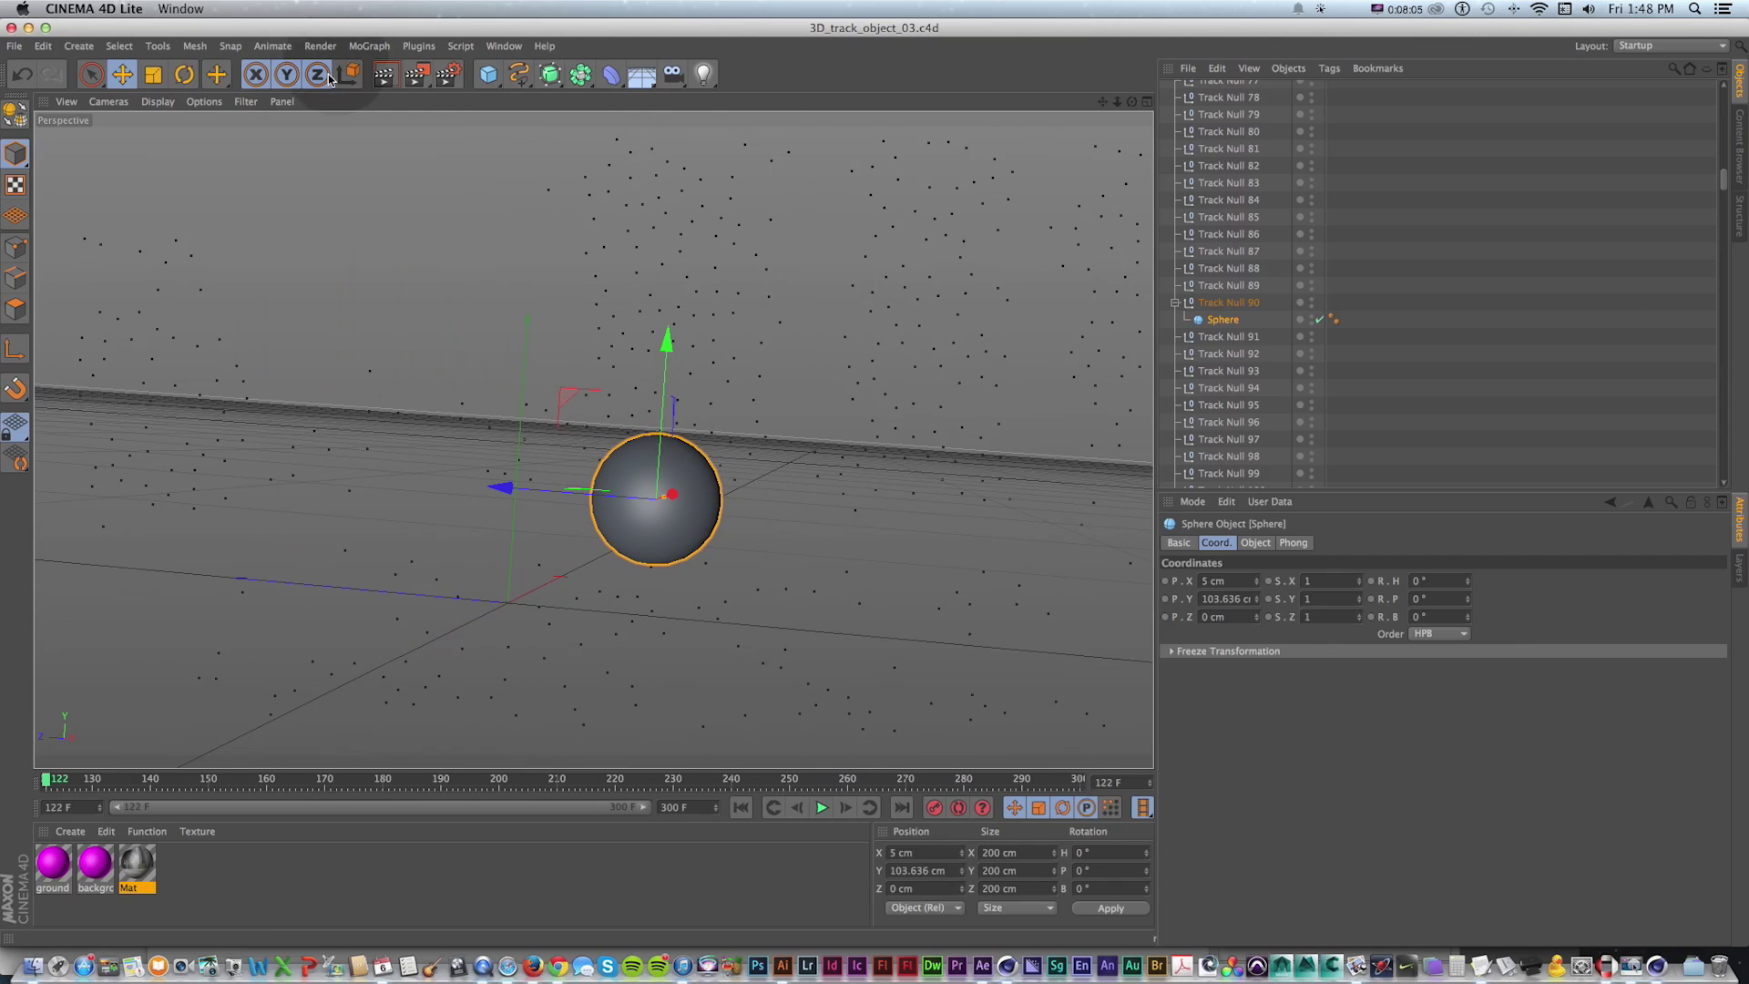
{"action": "left_click", "coordinate": [14, 47]}
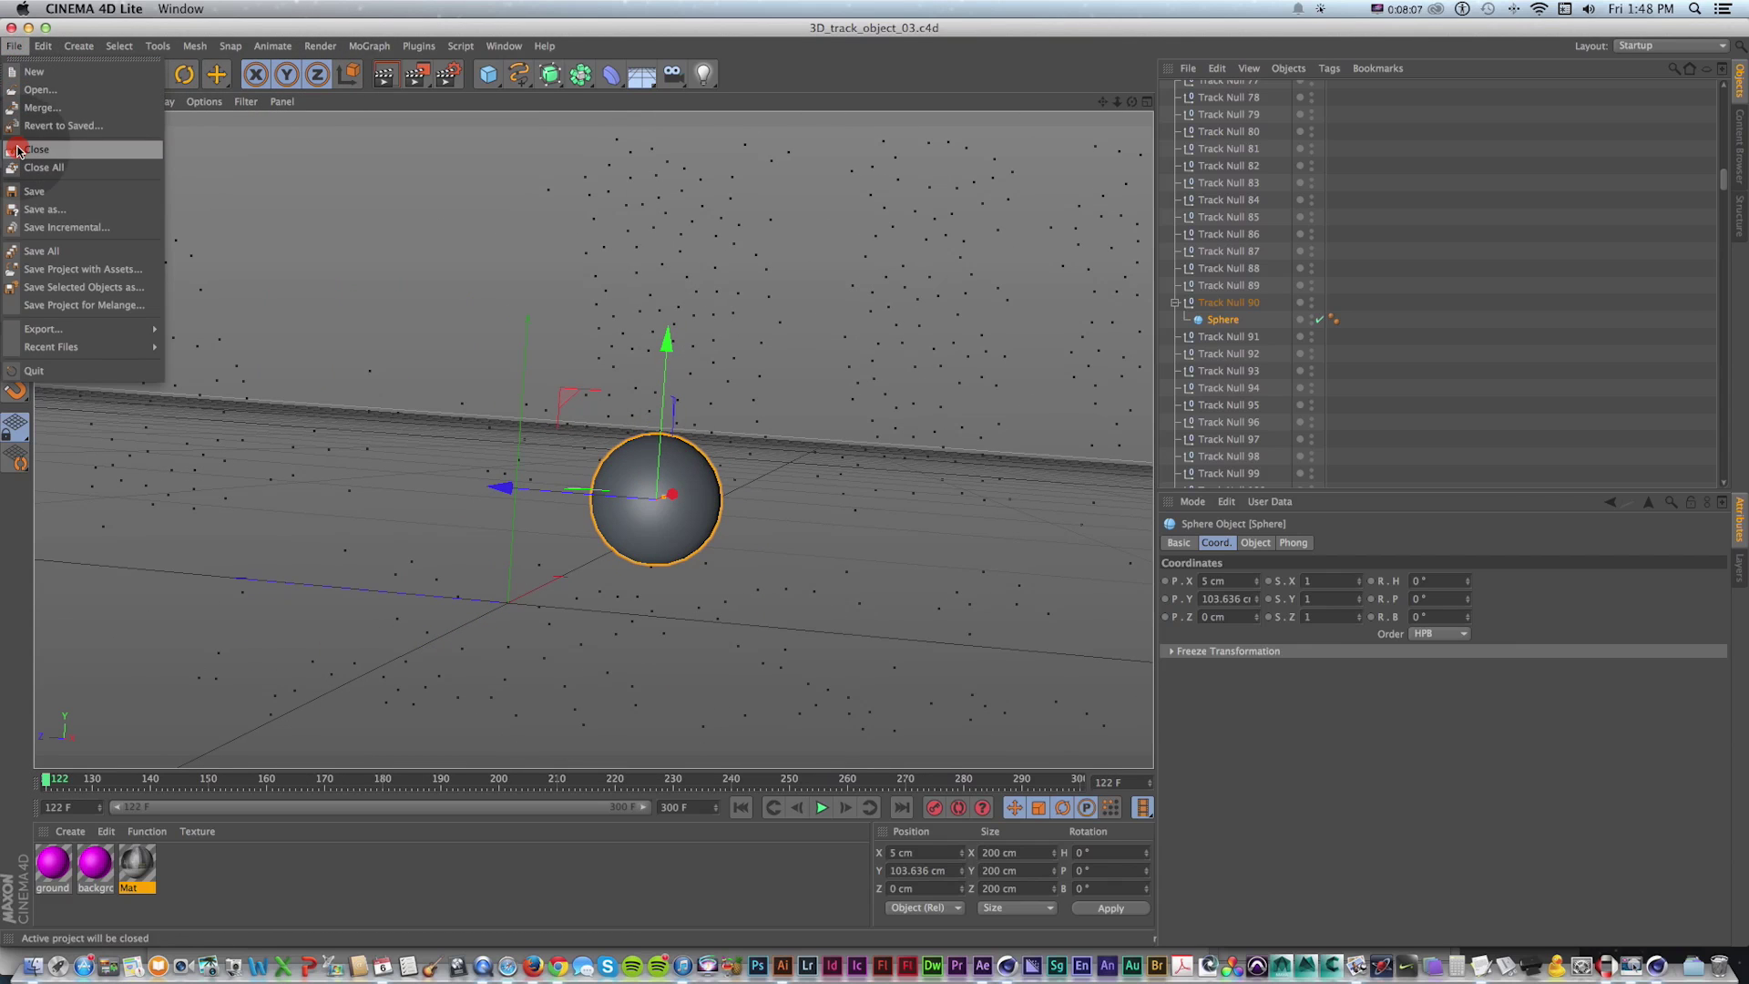
Switch to After Effects and delete the layers Track Null 418 through Track Null 1 above the ground solid in 3D_Track_04
{"action": "left_click", "coordinate": [982, 965]}
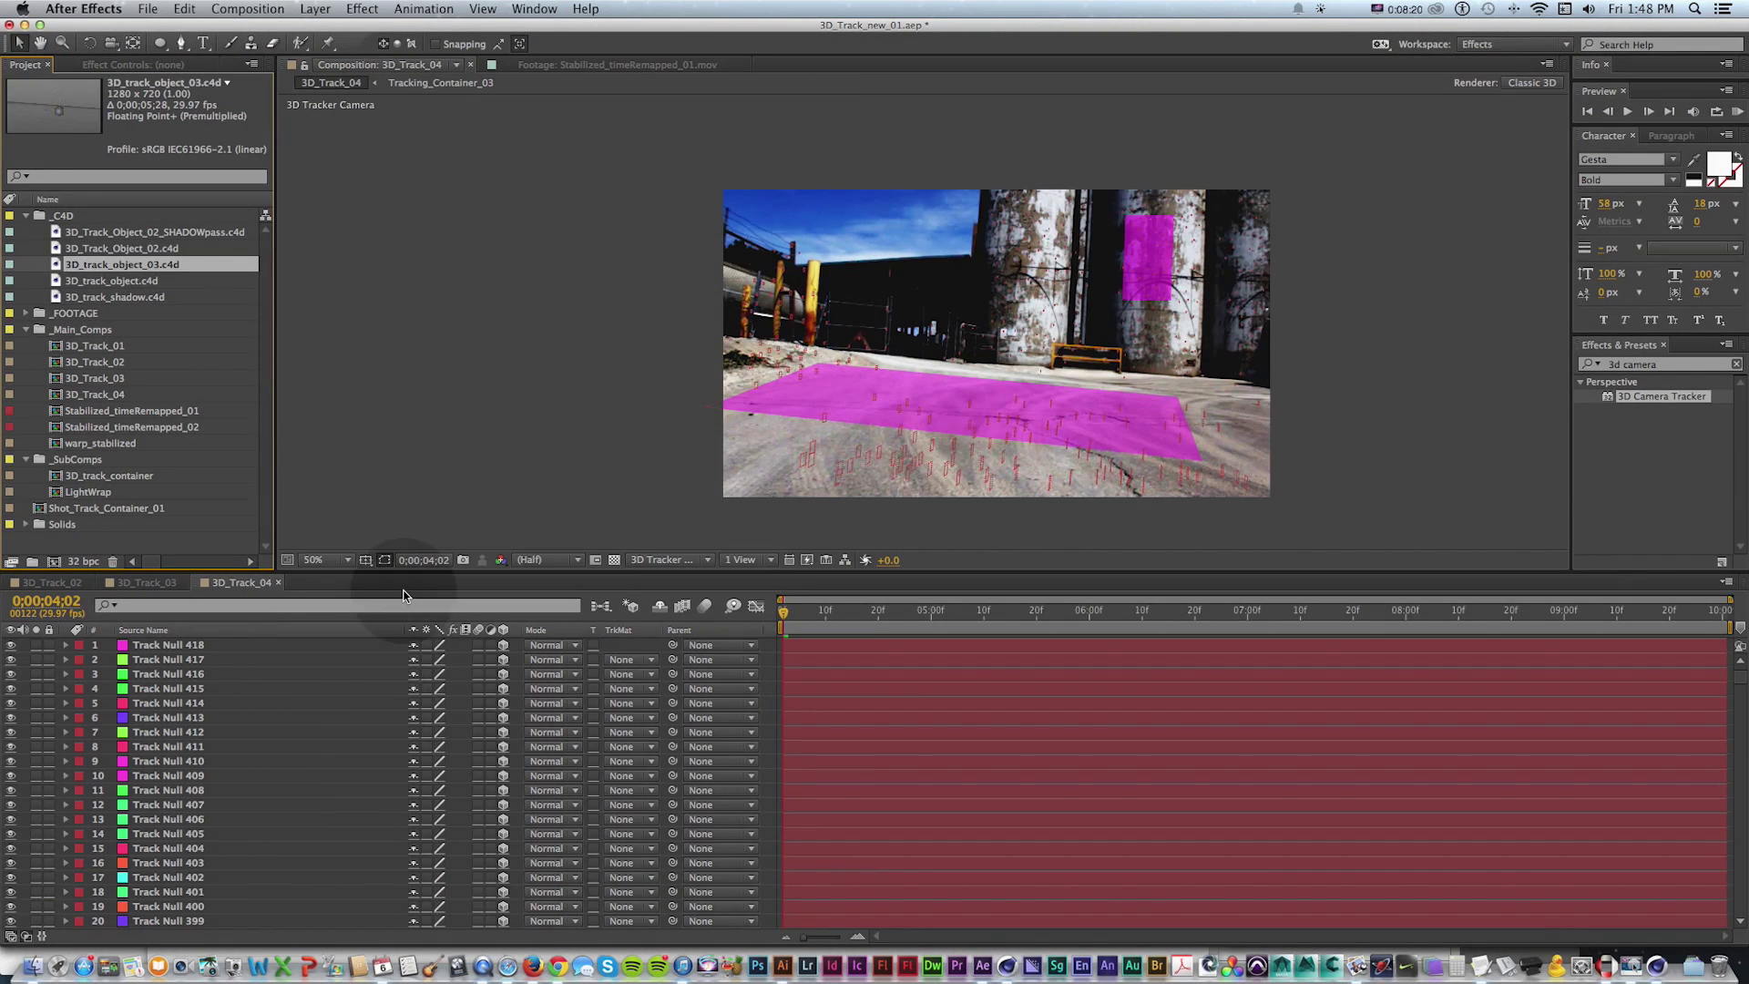
{"action": "key", "text": "grave"}
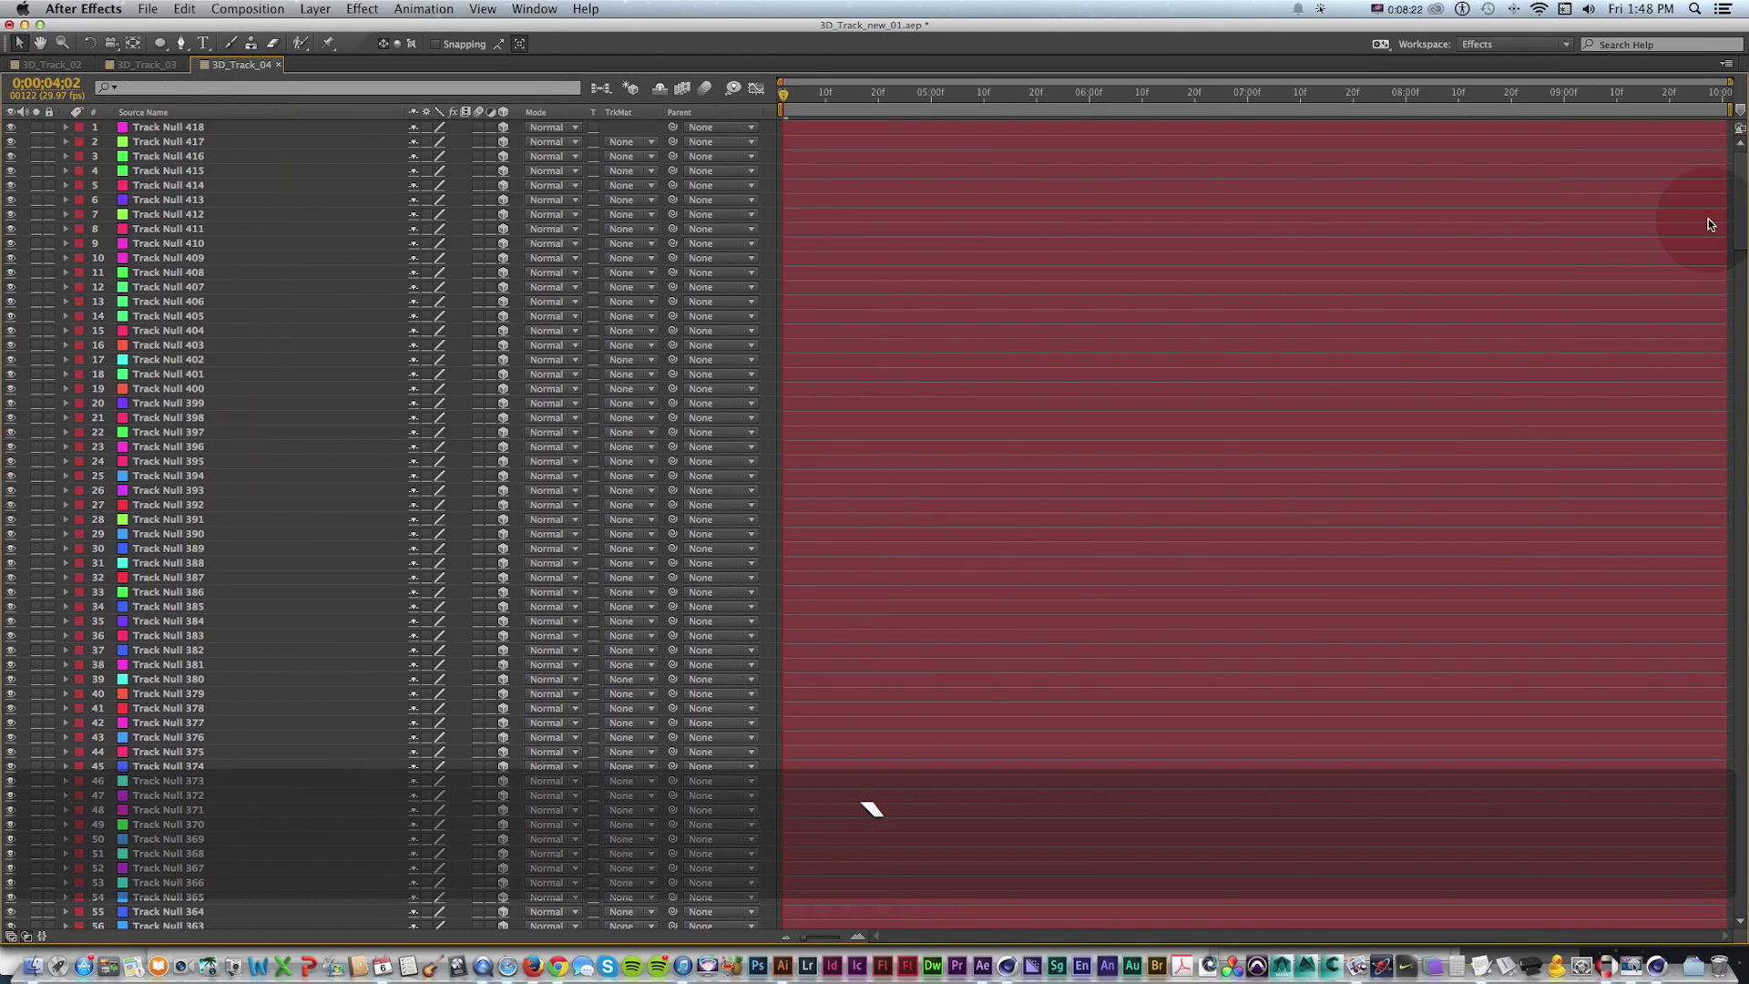
{"action": "left_click", "coordinate": [198, 129]}
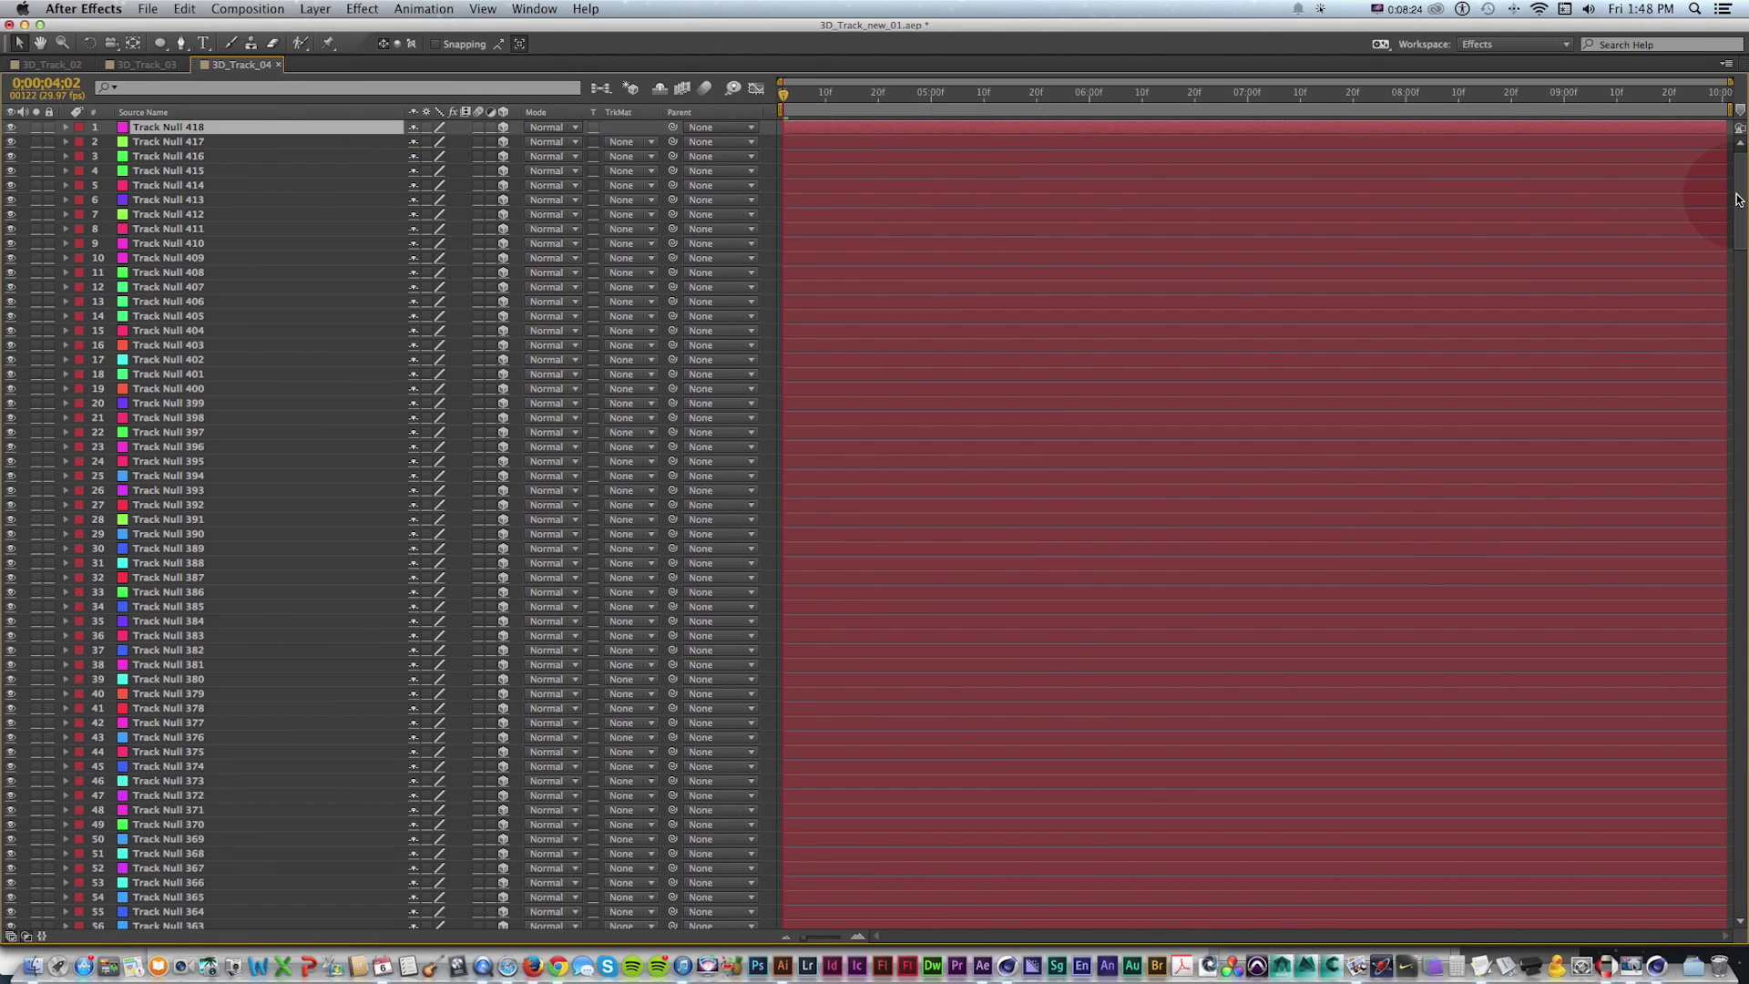
{"action": "left_click_drag", "start_coordinate": [1741, 237], "coordinate": [1736, 879]}
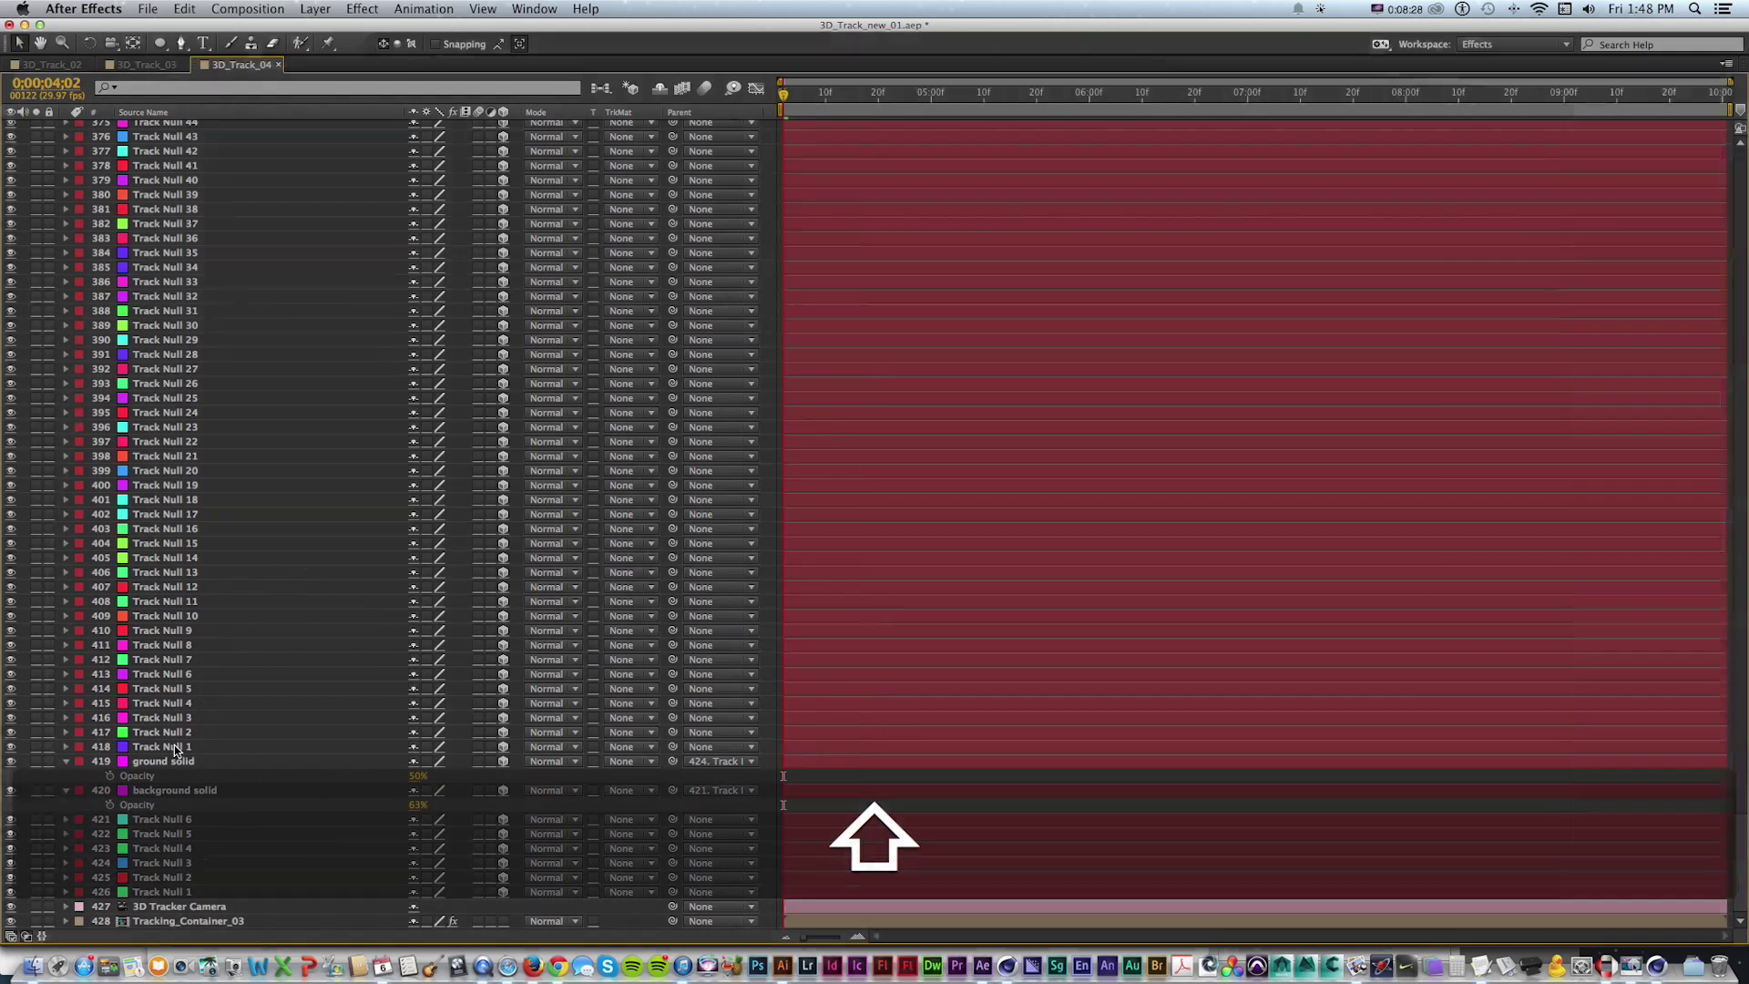
{"action": "left_click", "coordinate": [175, 747], "text": "shift"}
{"action": "key", "text": "Delete"}
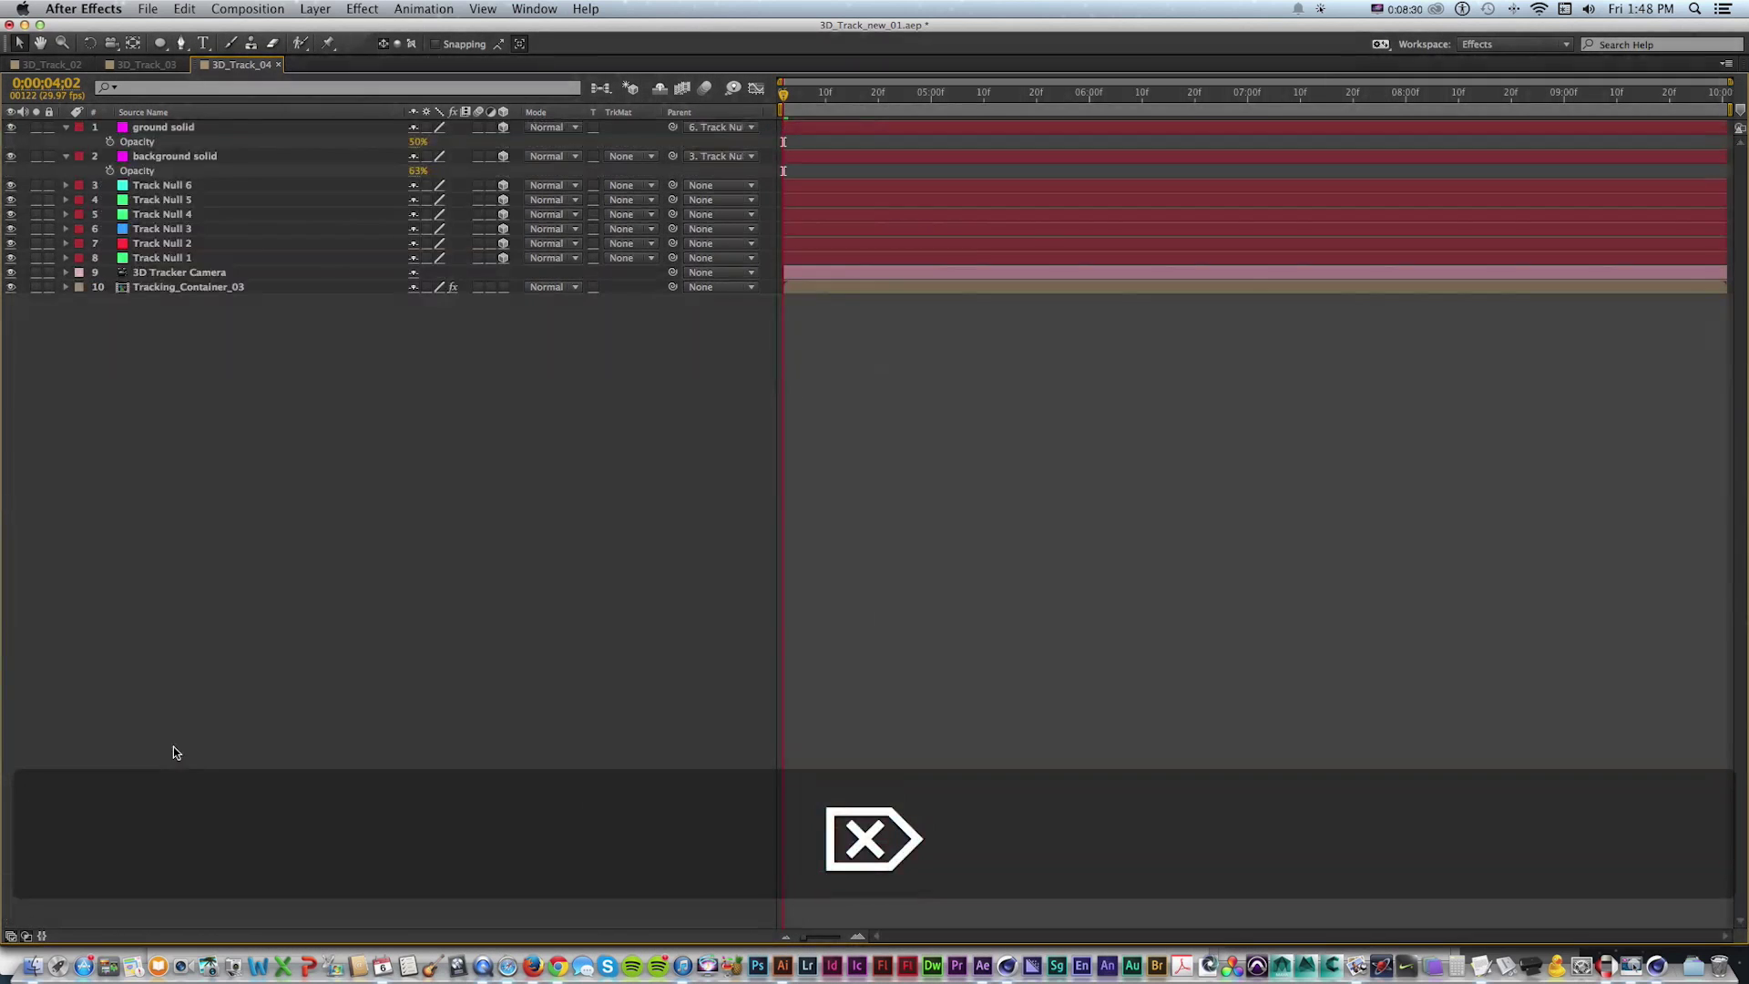
{"action": "key", "text": "grave"}
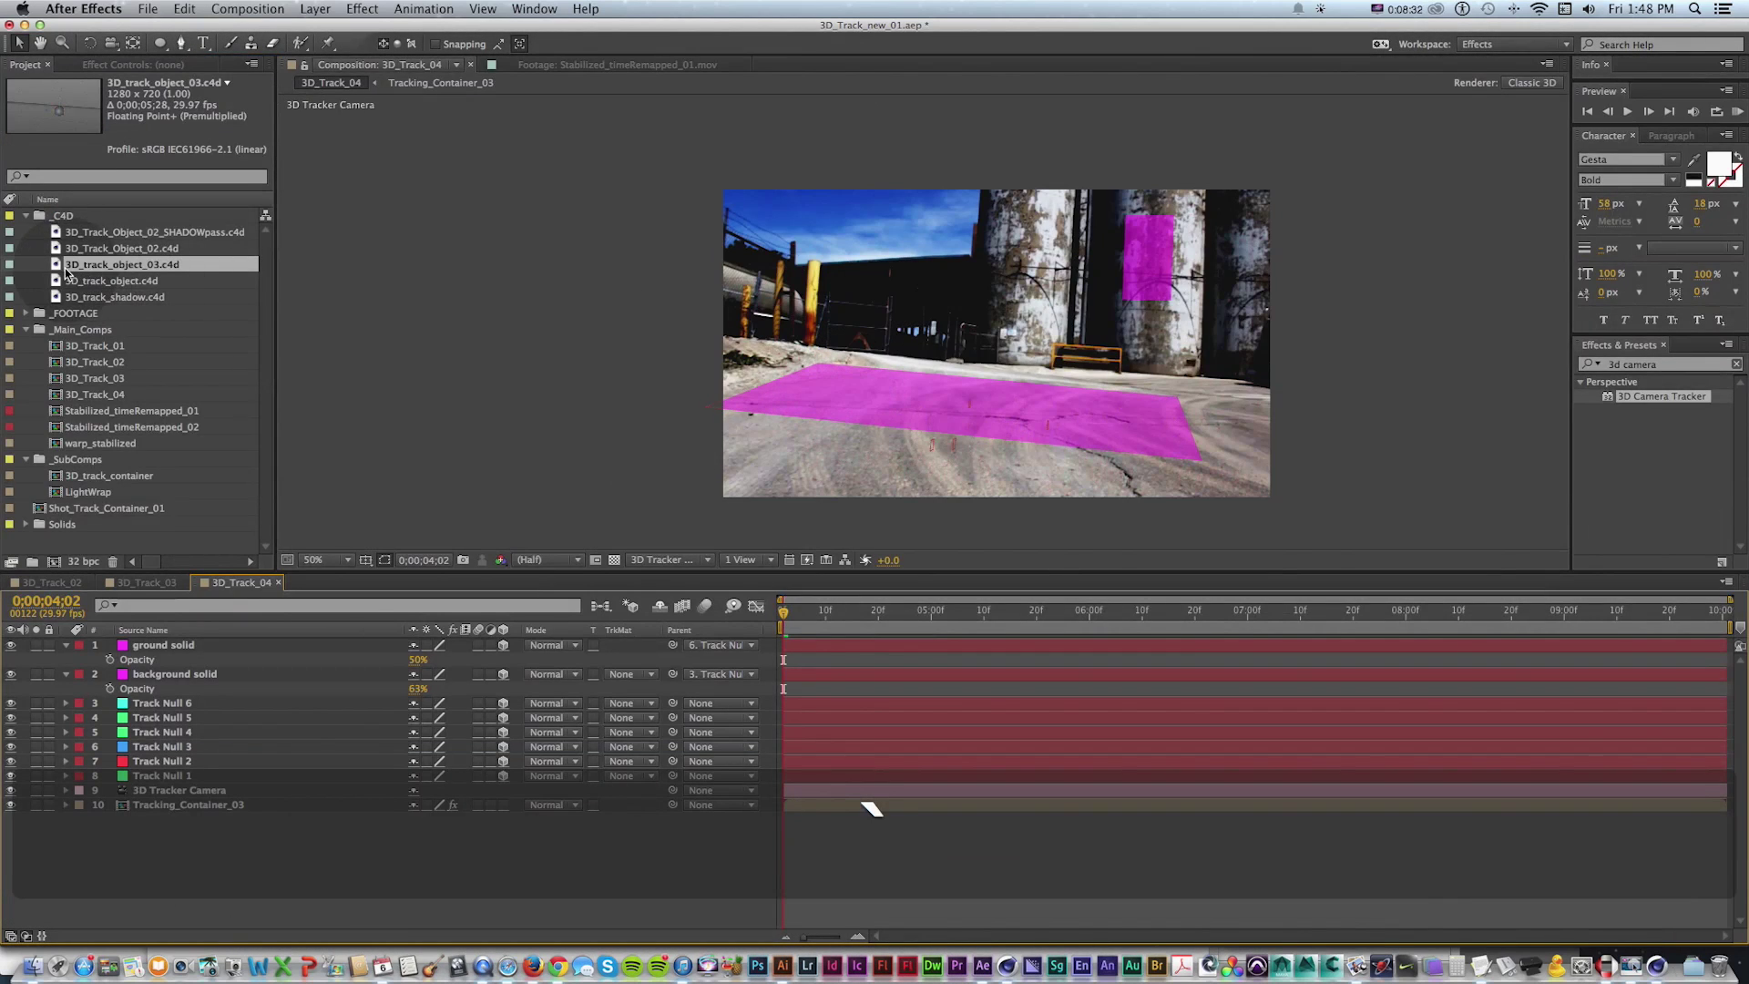
Add 3D_track_object_03.c4d as the top layer of 3D_Track_04 and set its Cineware renderer to Standard (Final)
{"action": "left_click", "coordinate": [146, 627]}
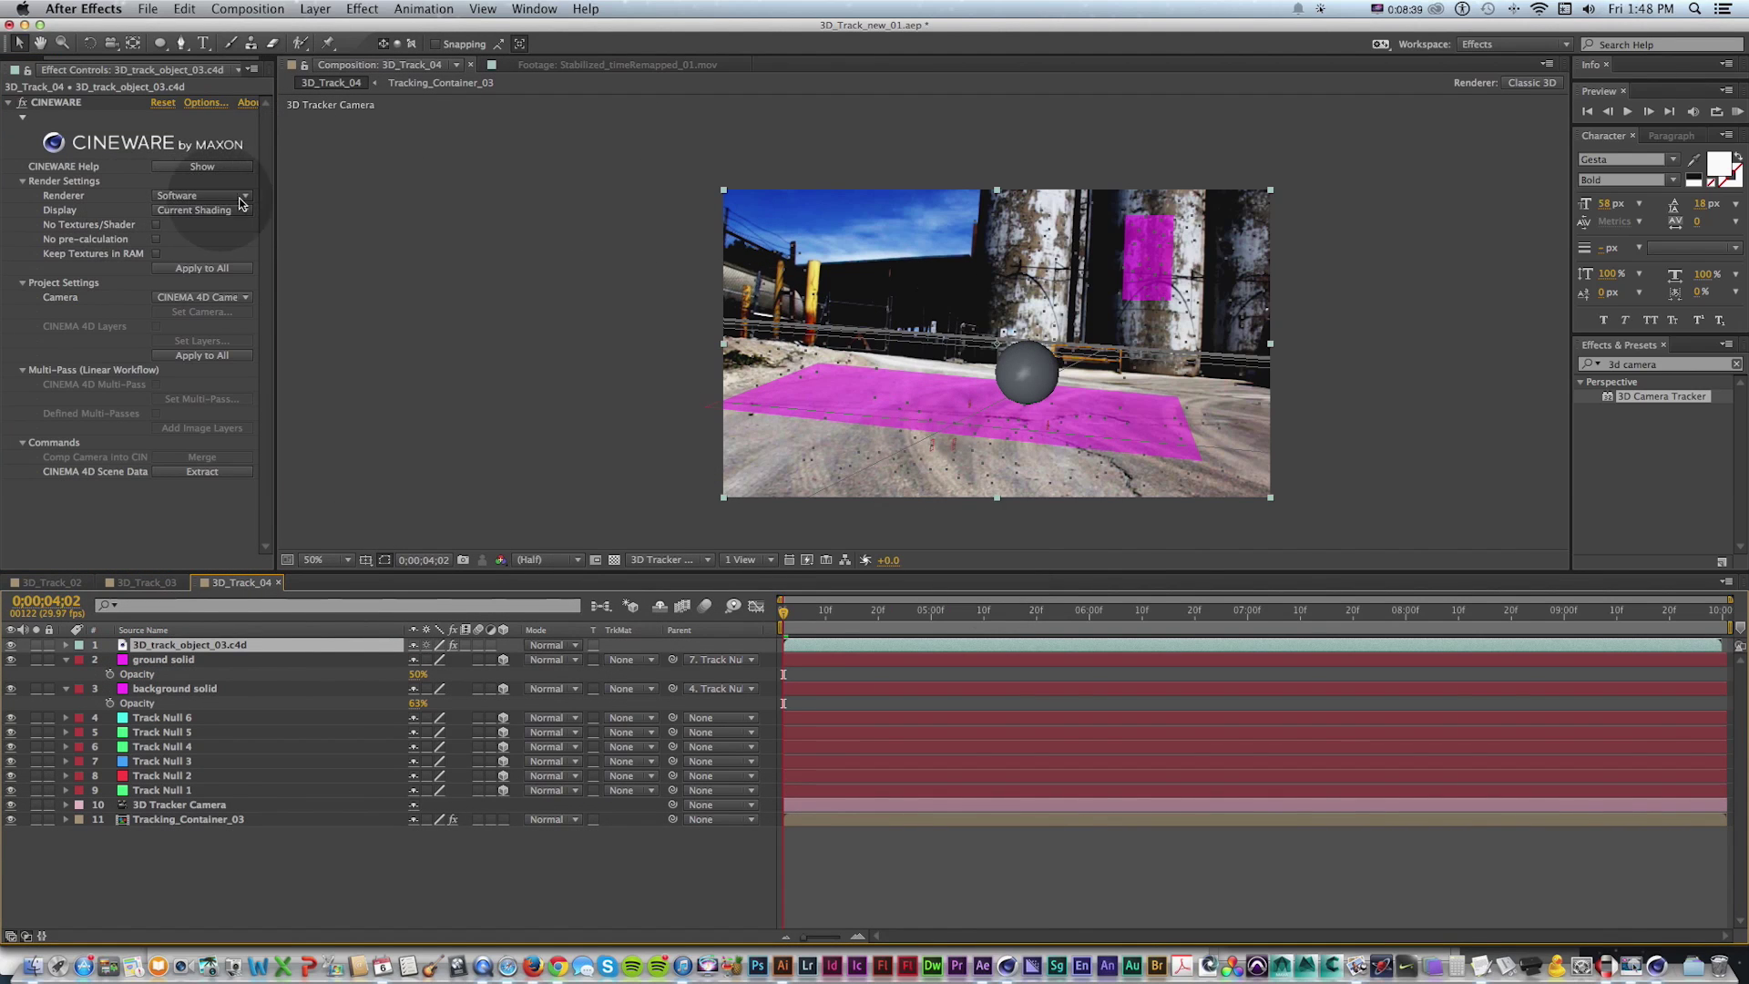
{"action": "left_click_drag", "start_coordinate": [276, 199], "coordinate": [377, 195]}
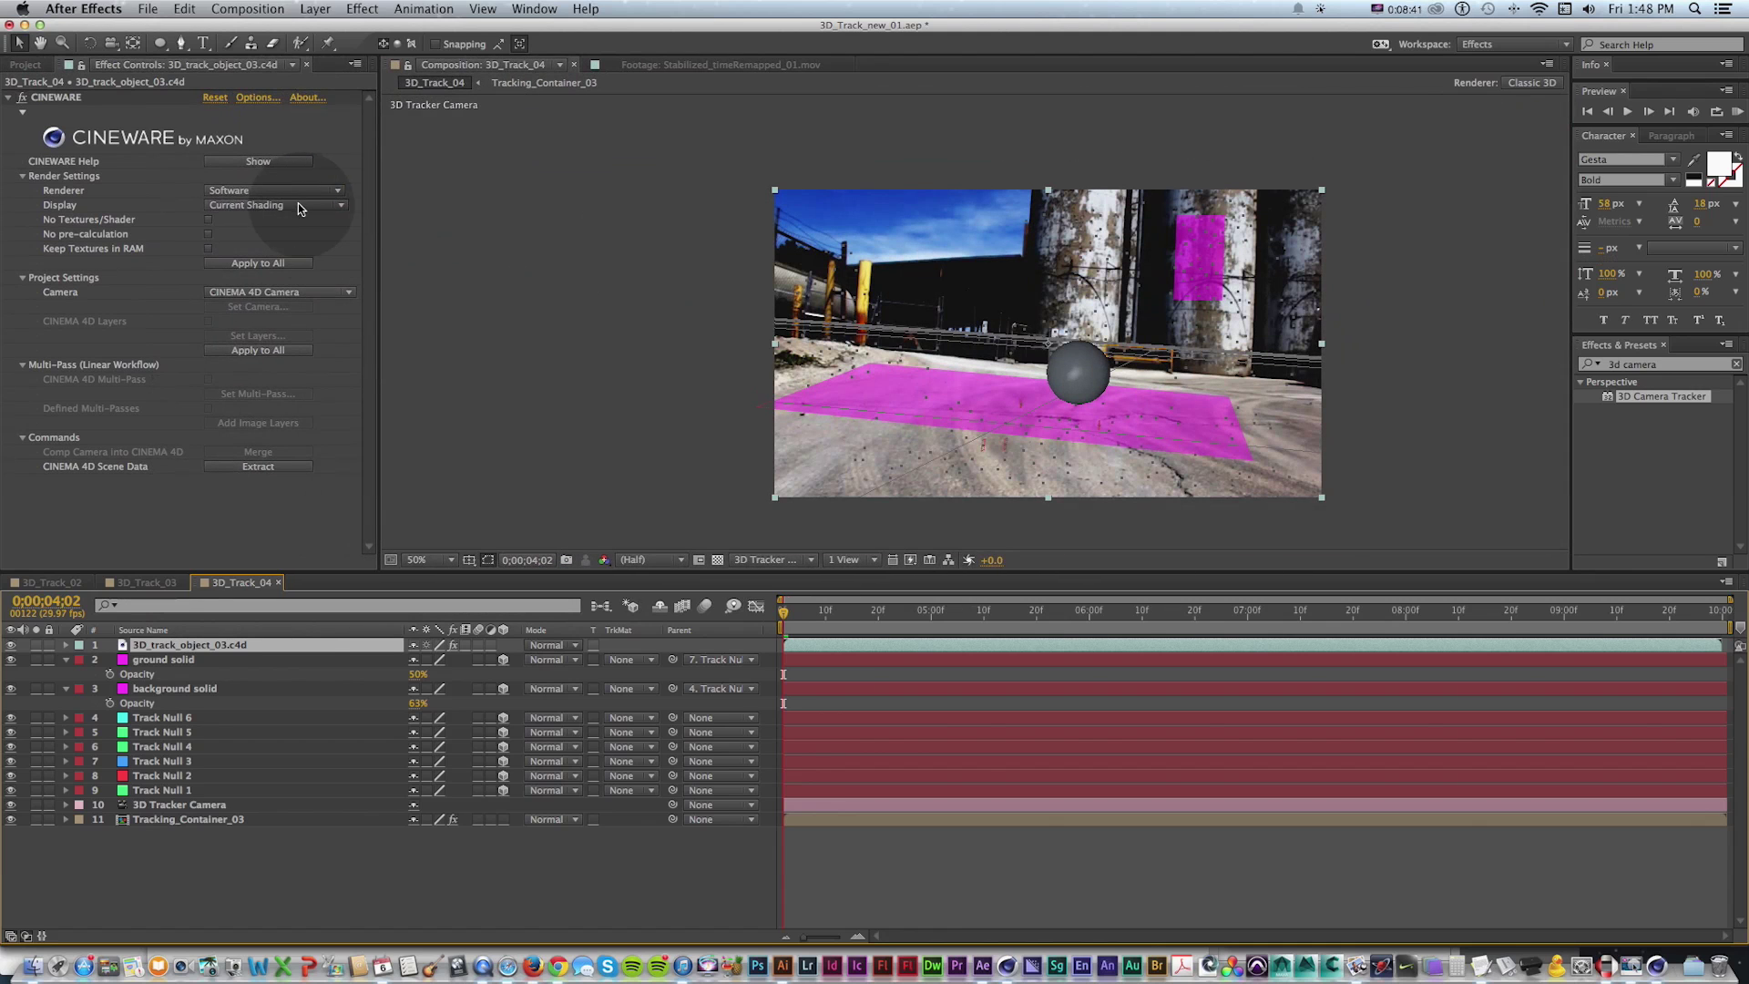
{"action": "left_click", "coordinate": [287, 192]}
{"action": "left_click", "coordinate": [267, 207]}
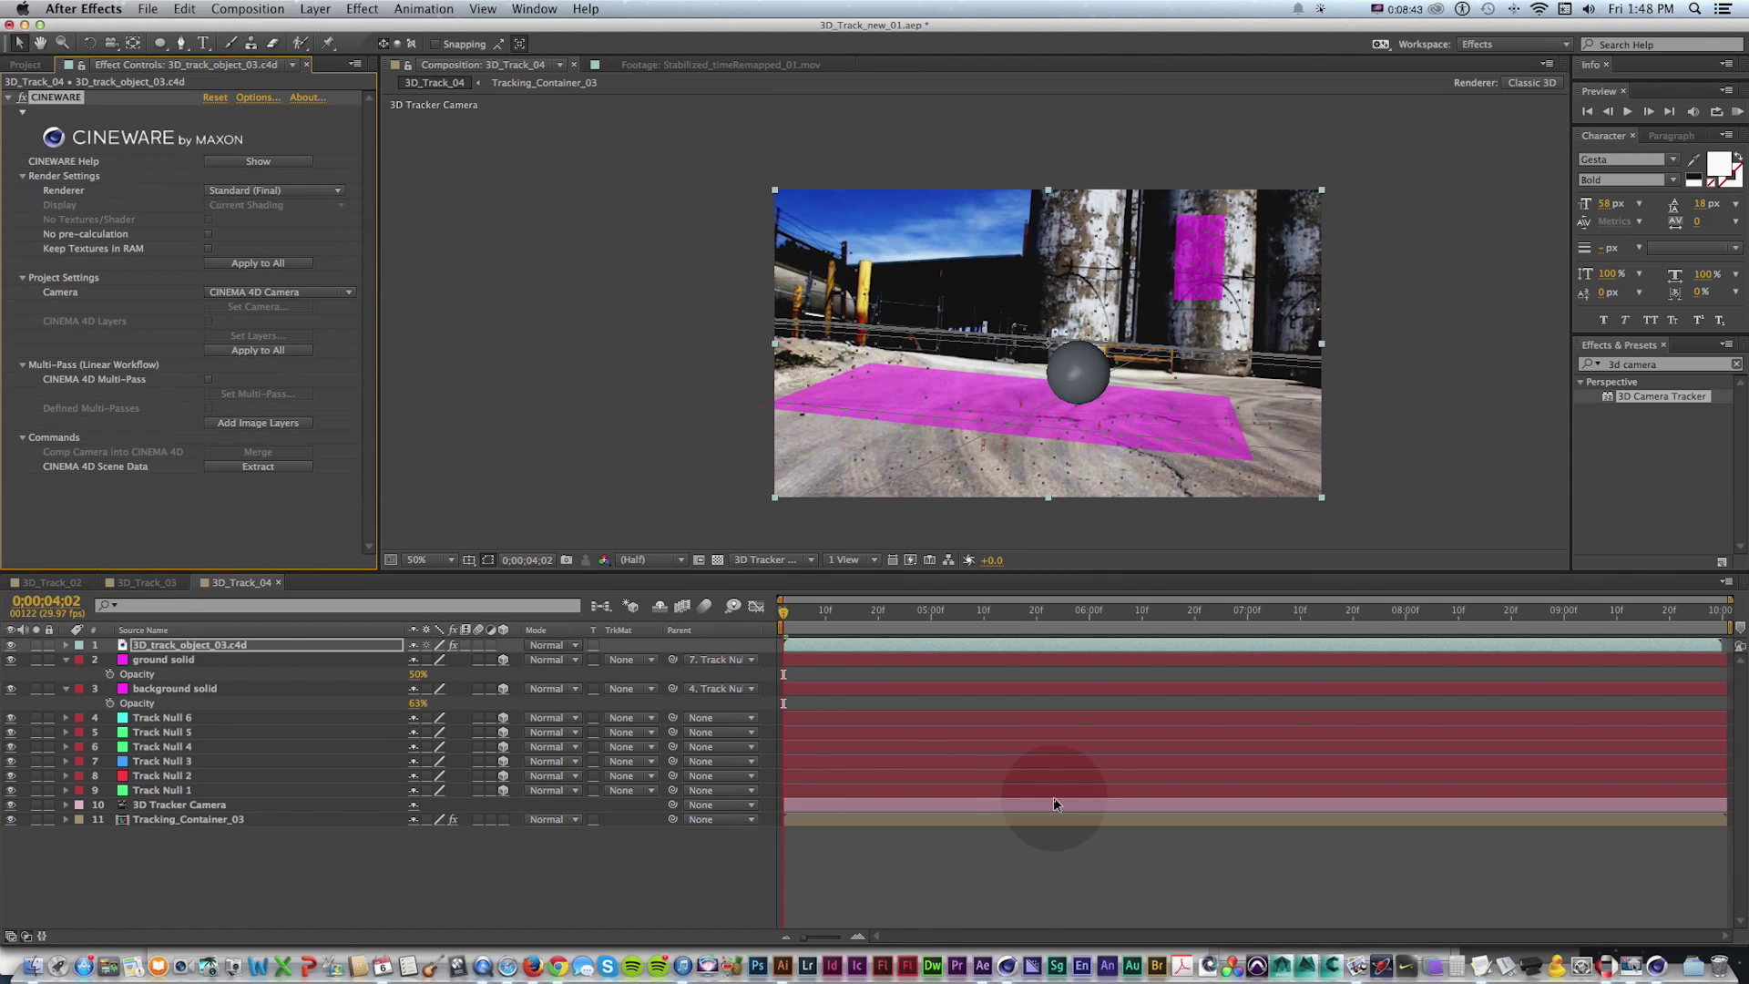
Hide the ground solid and background solid layers and RAM preview the sphere over the footage
{"action": "left_click_drag", "start_coordinate": [10, 662], "coordinate": [11, 689]}
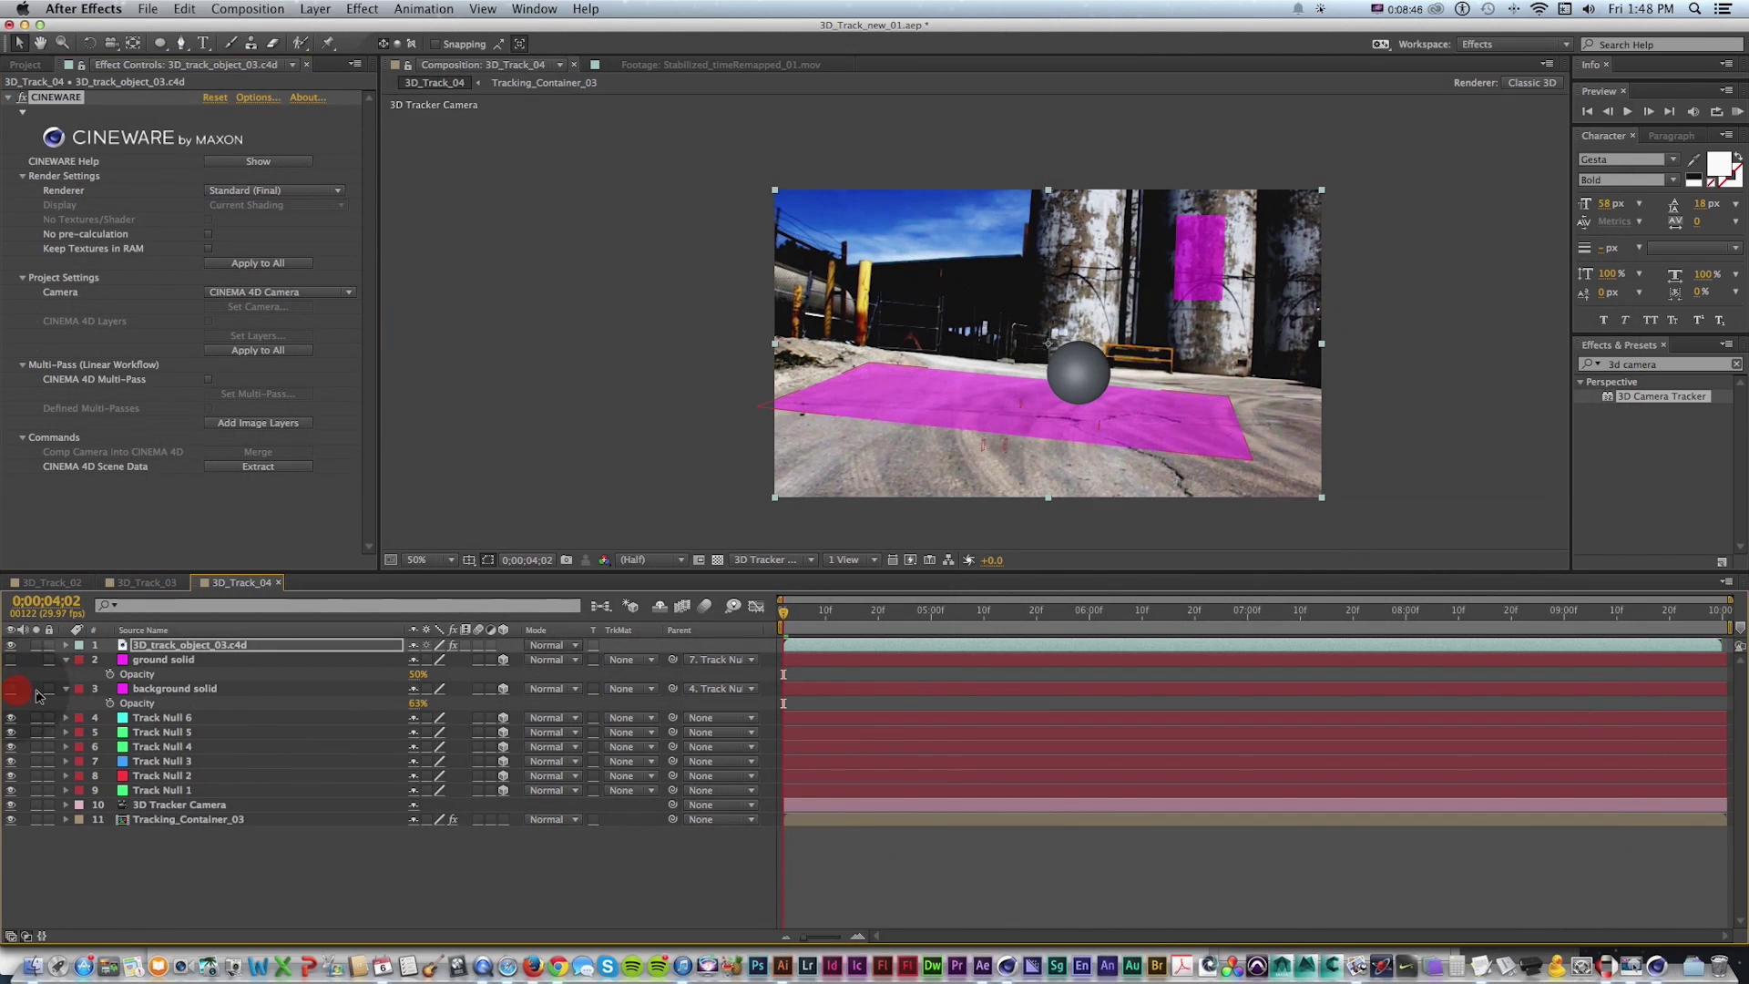
{"action": "left_click", "coordinate": [886, 743]}
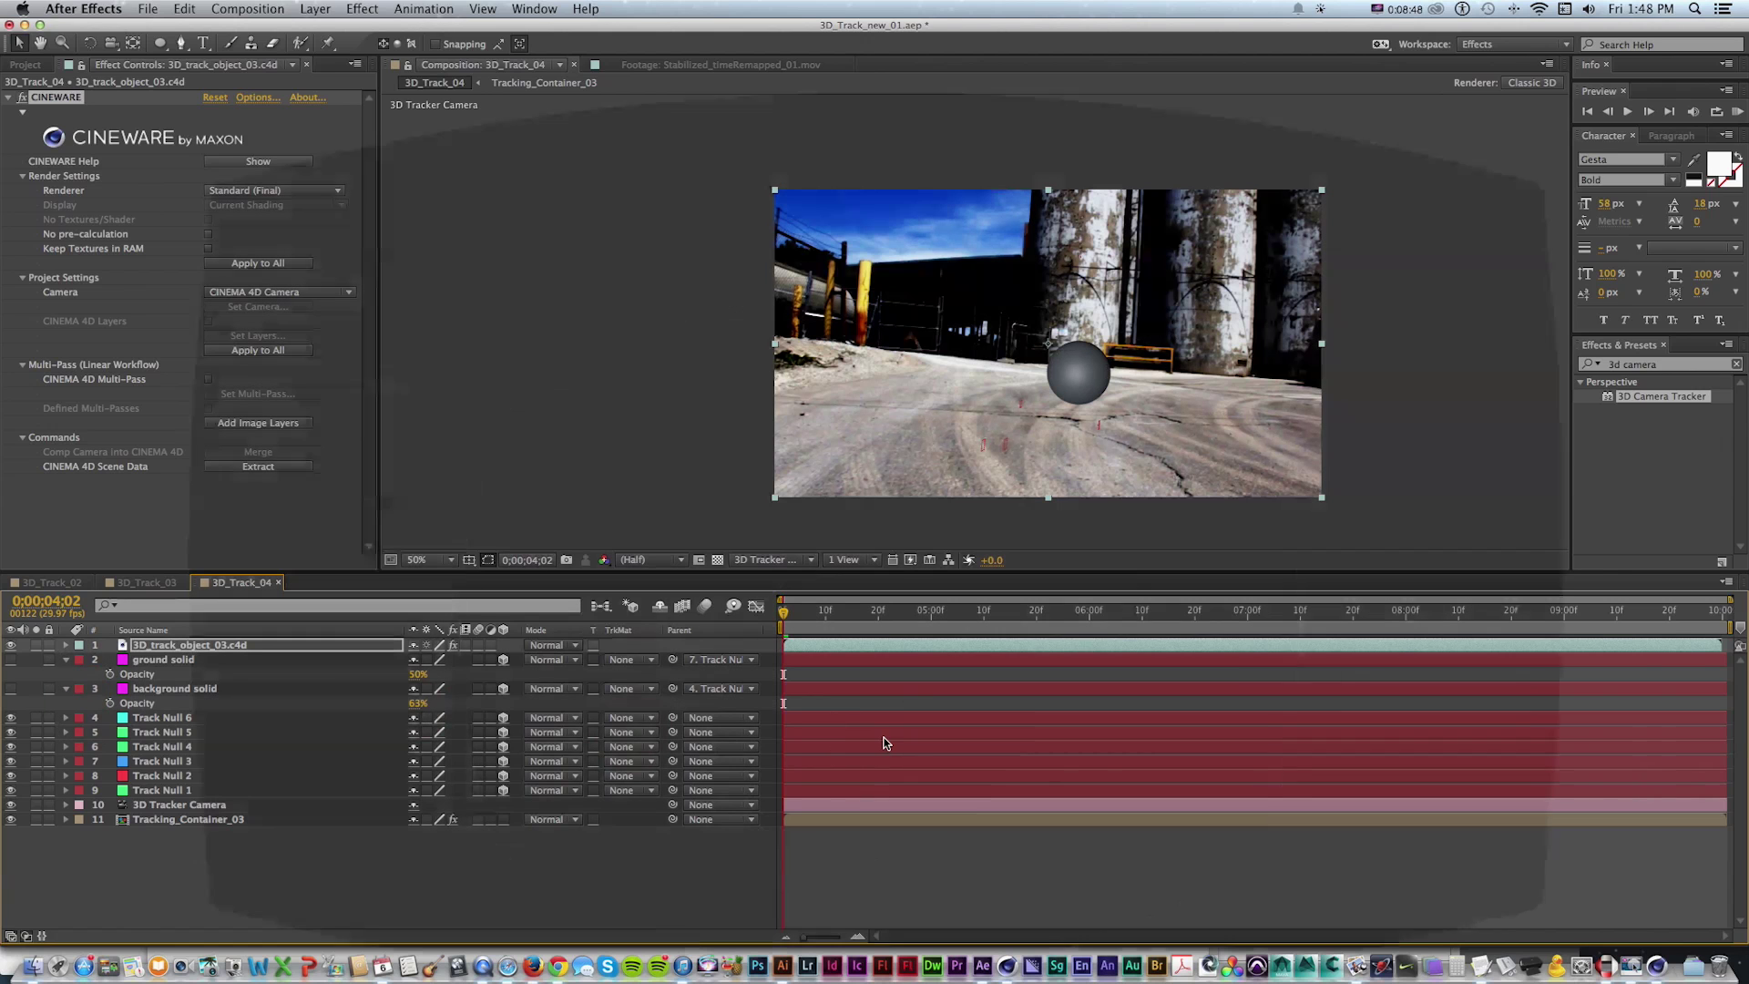
{"action": "key", "text": "KP_0"}
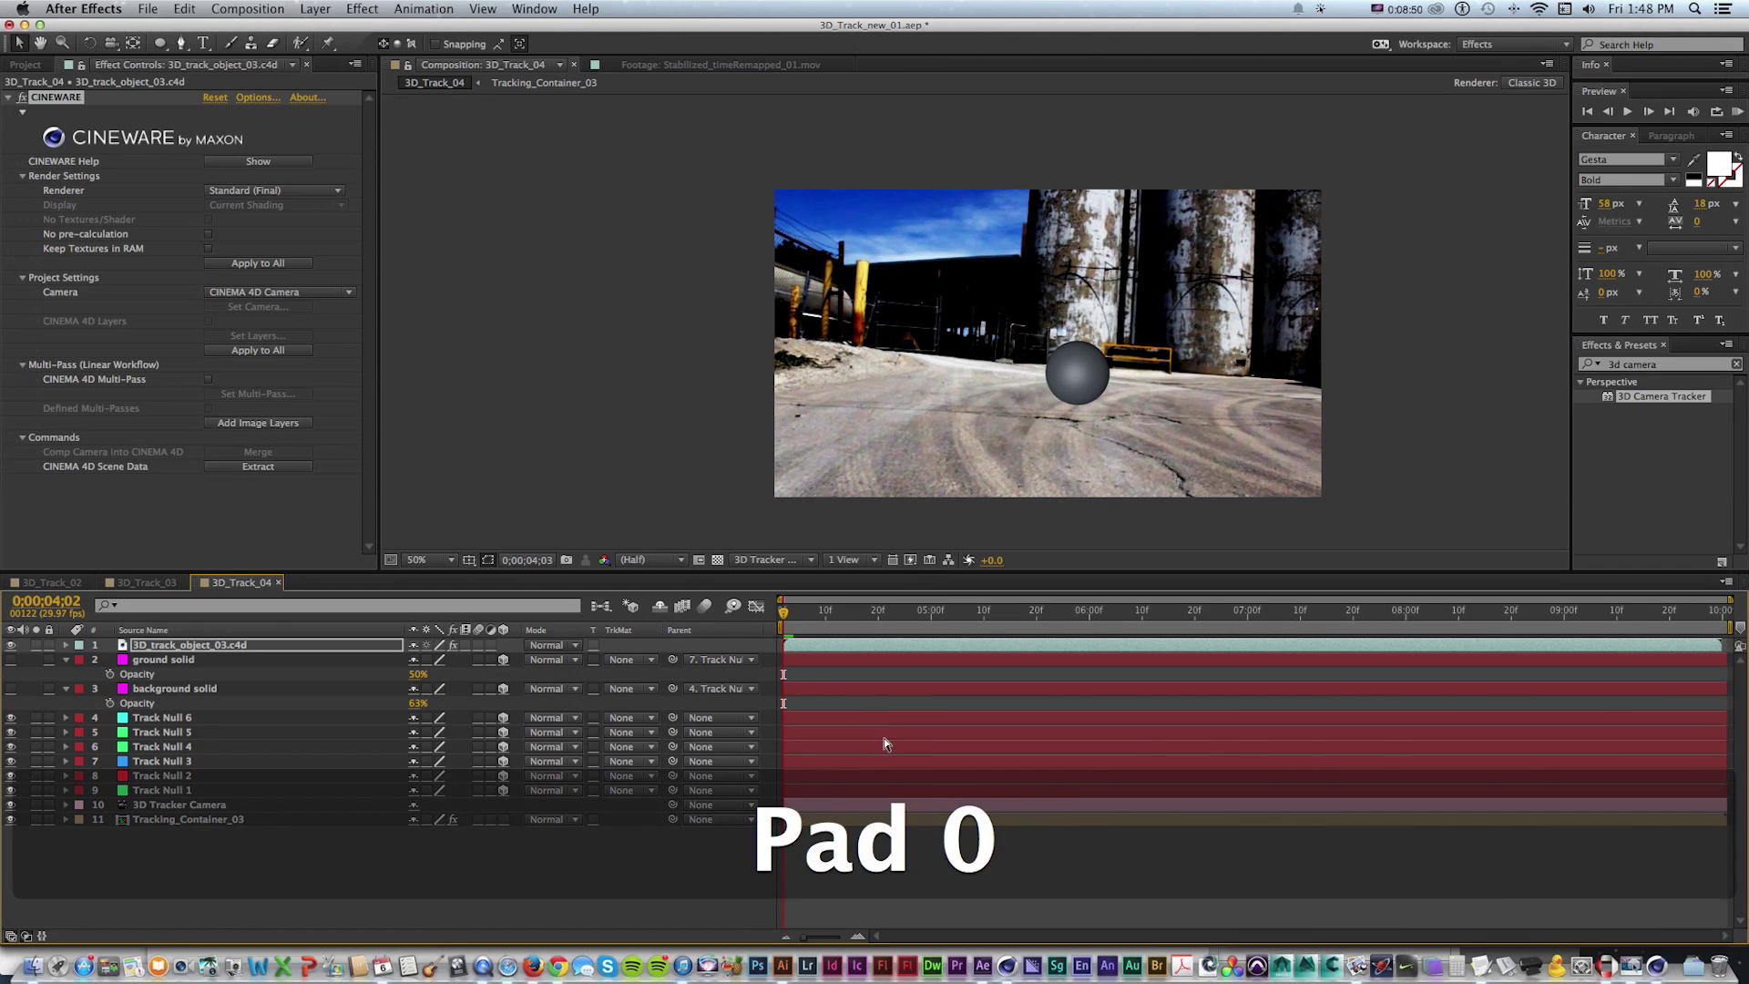
{"action": "key", "text": "space"}
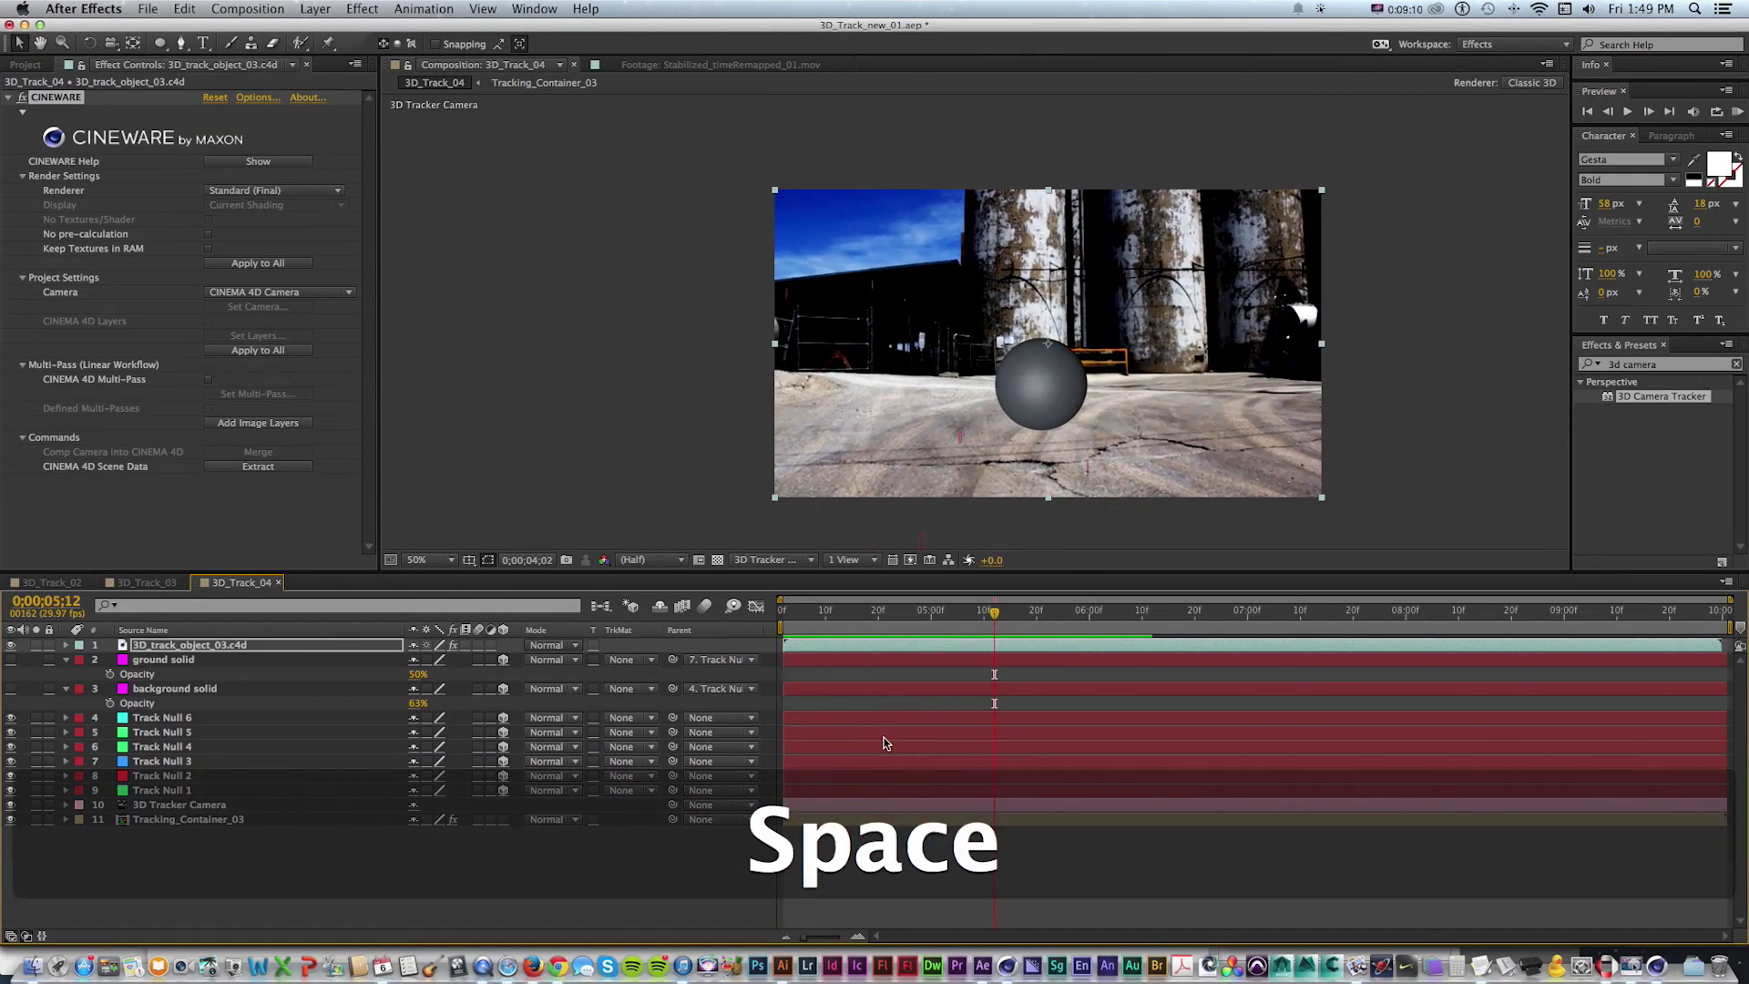
{"action": "key", "text": "KP_0"}
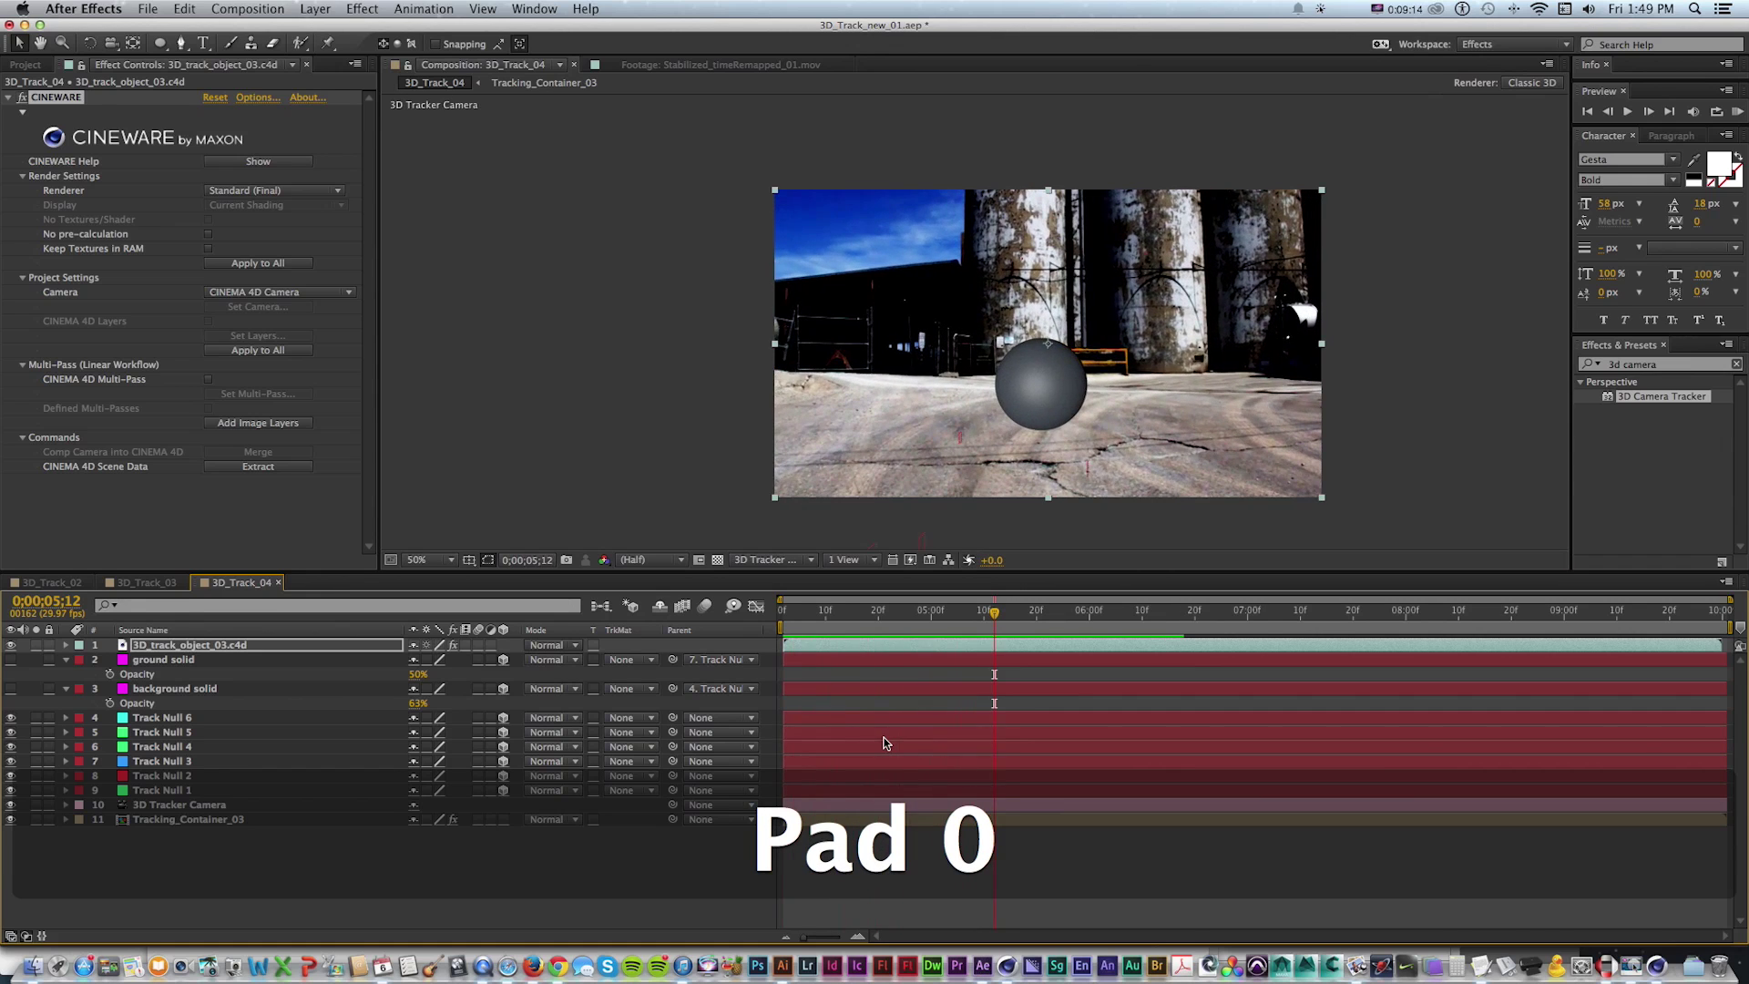
{"action": "left_click", "coordinate": [572, 815]}
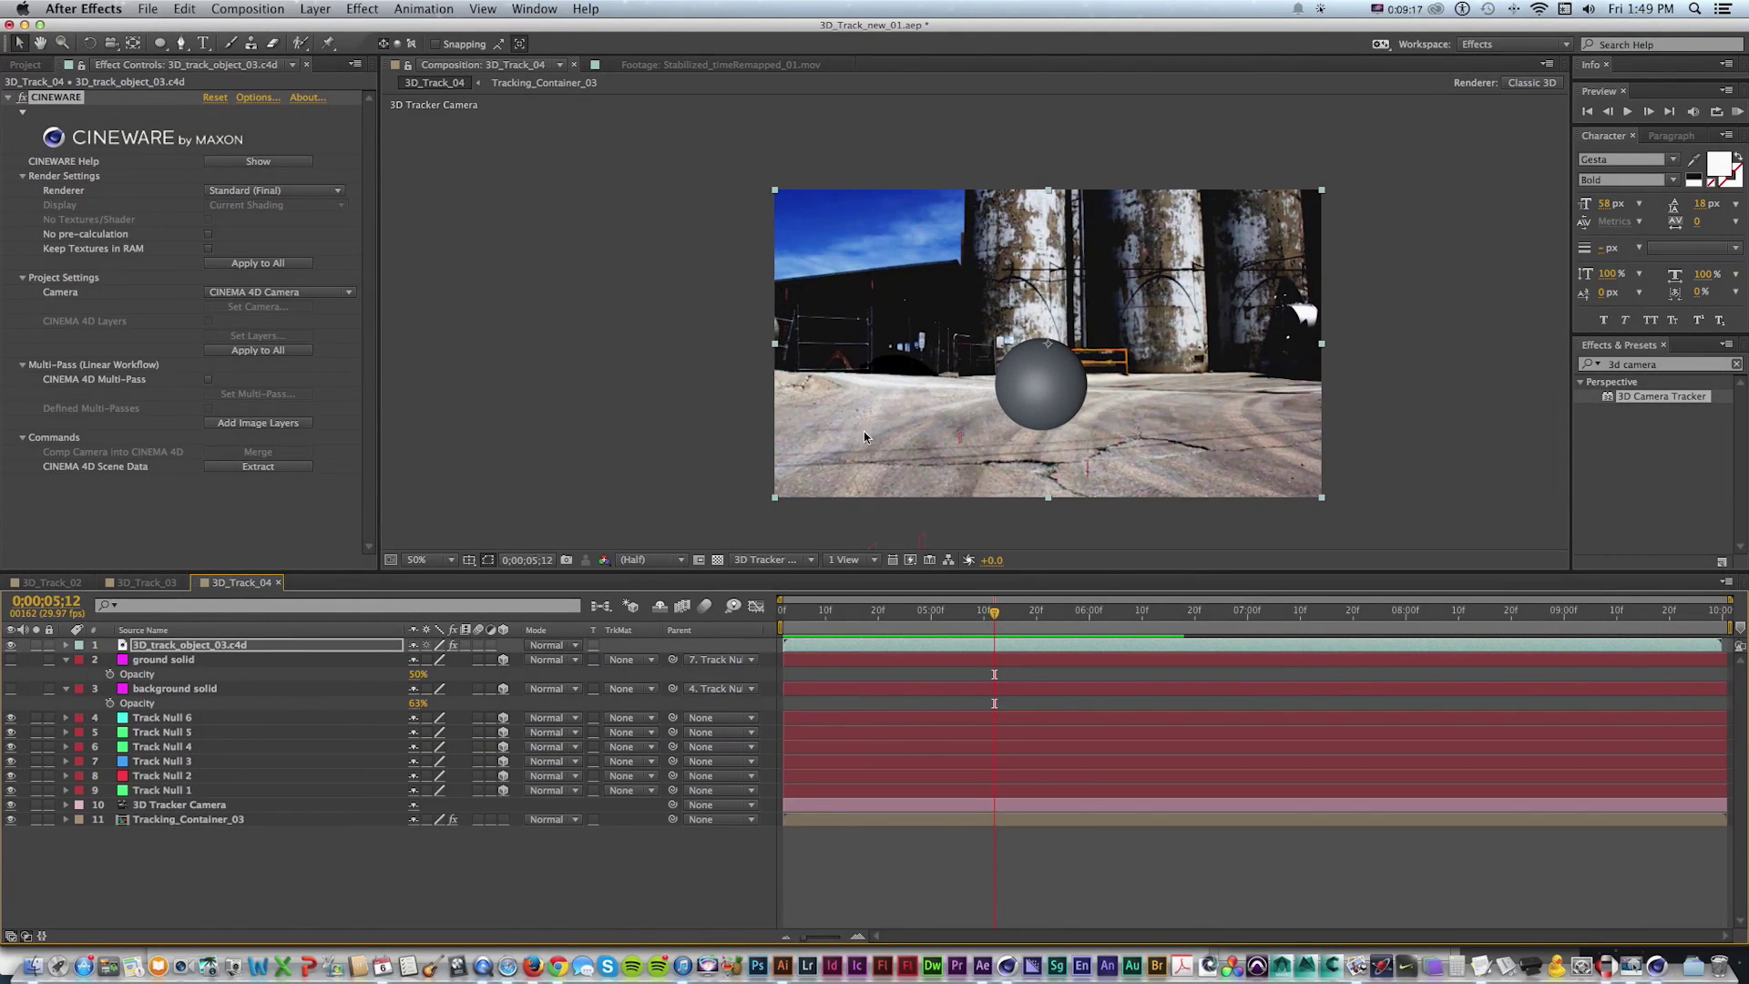
{"action": "key", "text": "KP_0"}
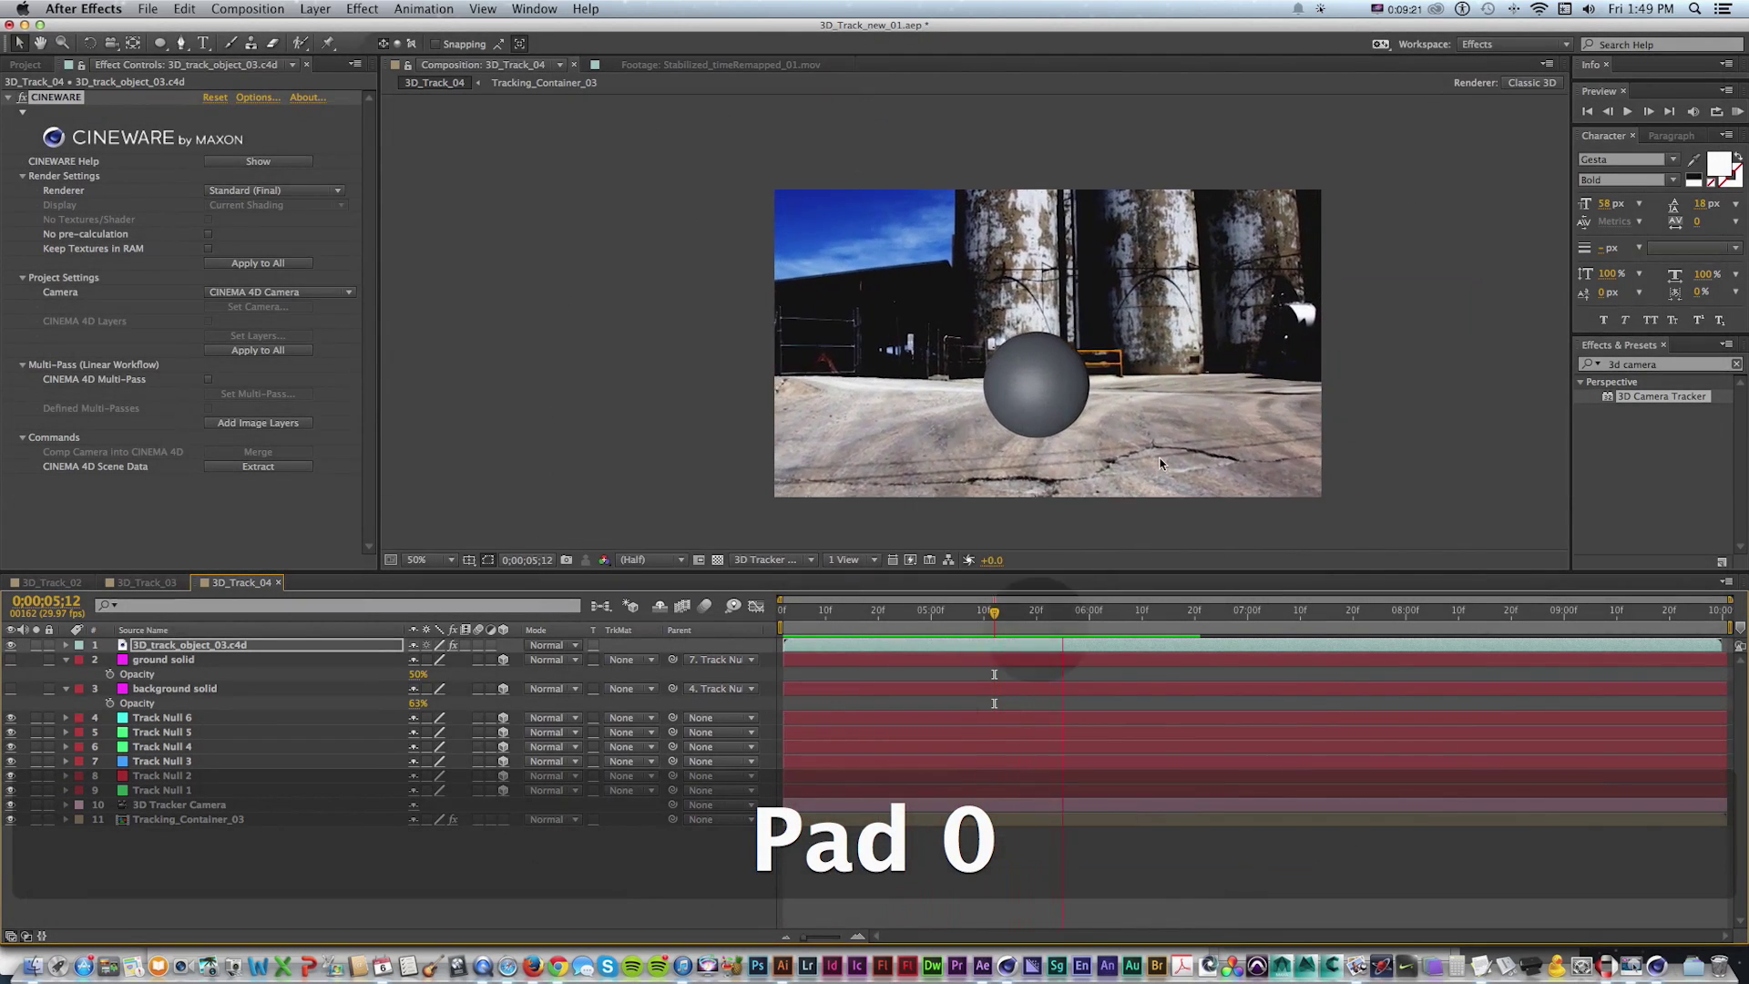
{"action": "key", "text": "space"}
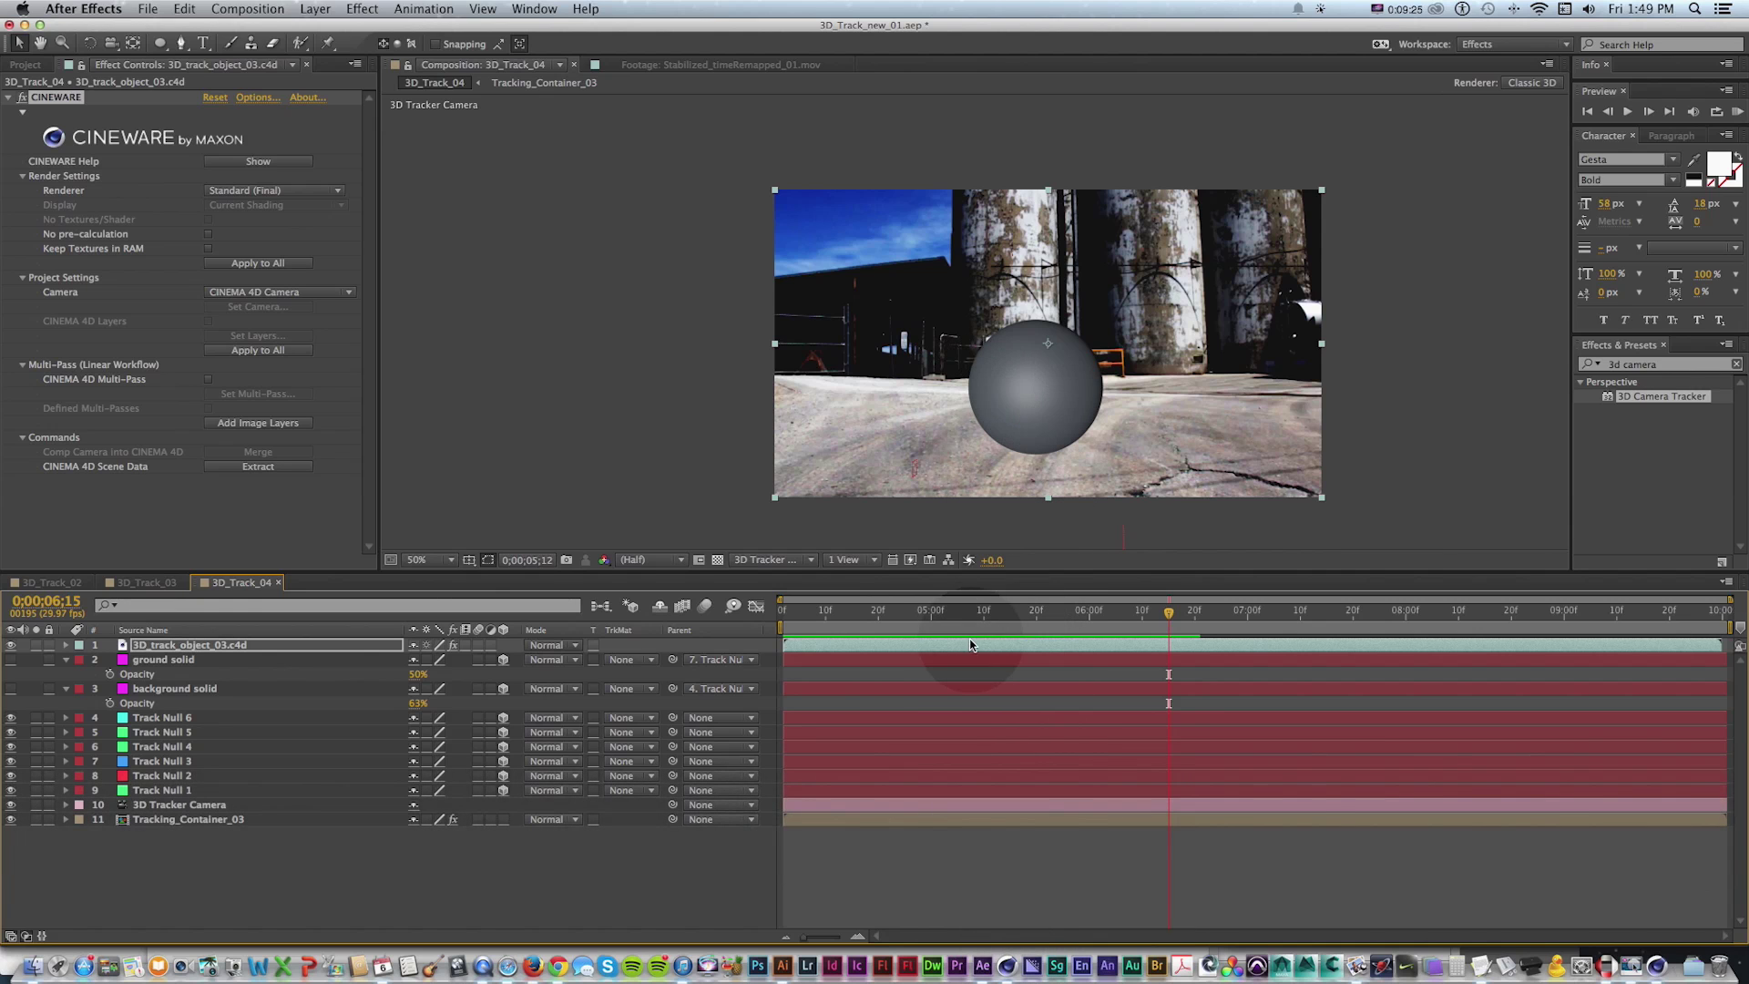
Apply the magenta background solid material to the sphere in Cinema 4D Lite, save the scene and return to After Effects
{"action": "key", "text": "super+Tab"}
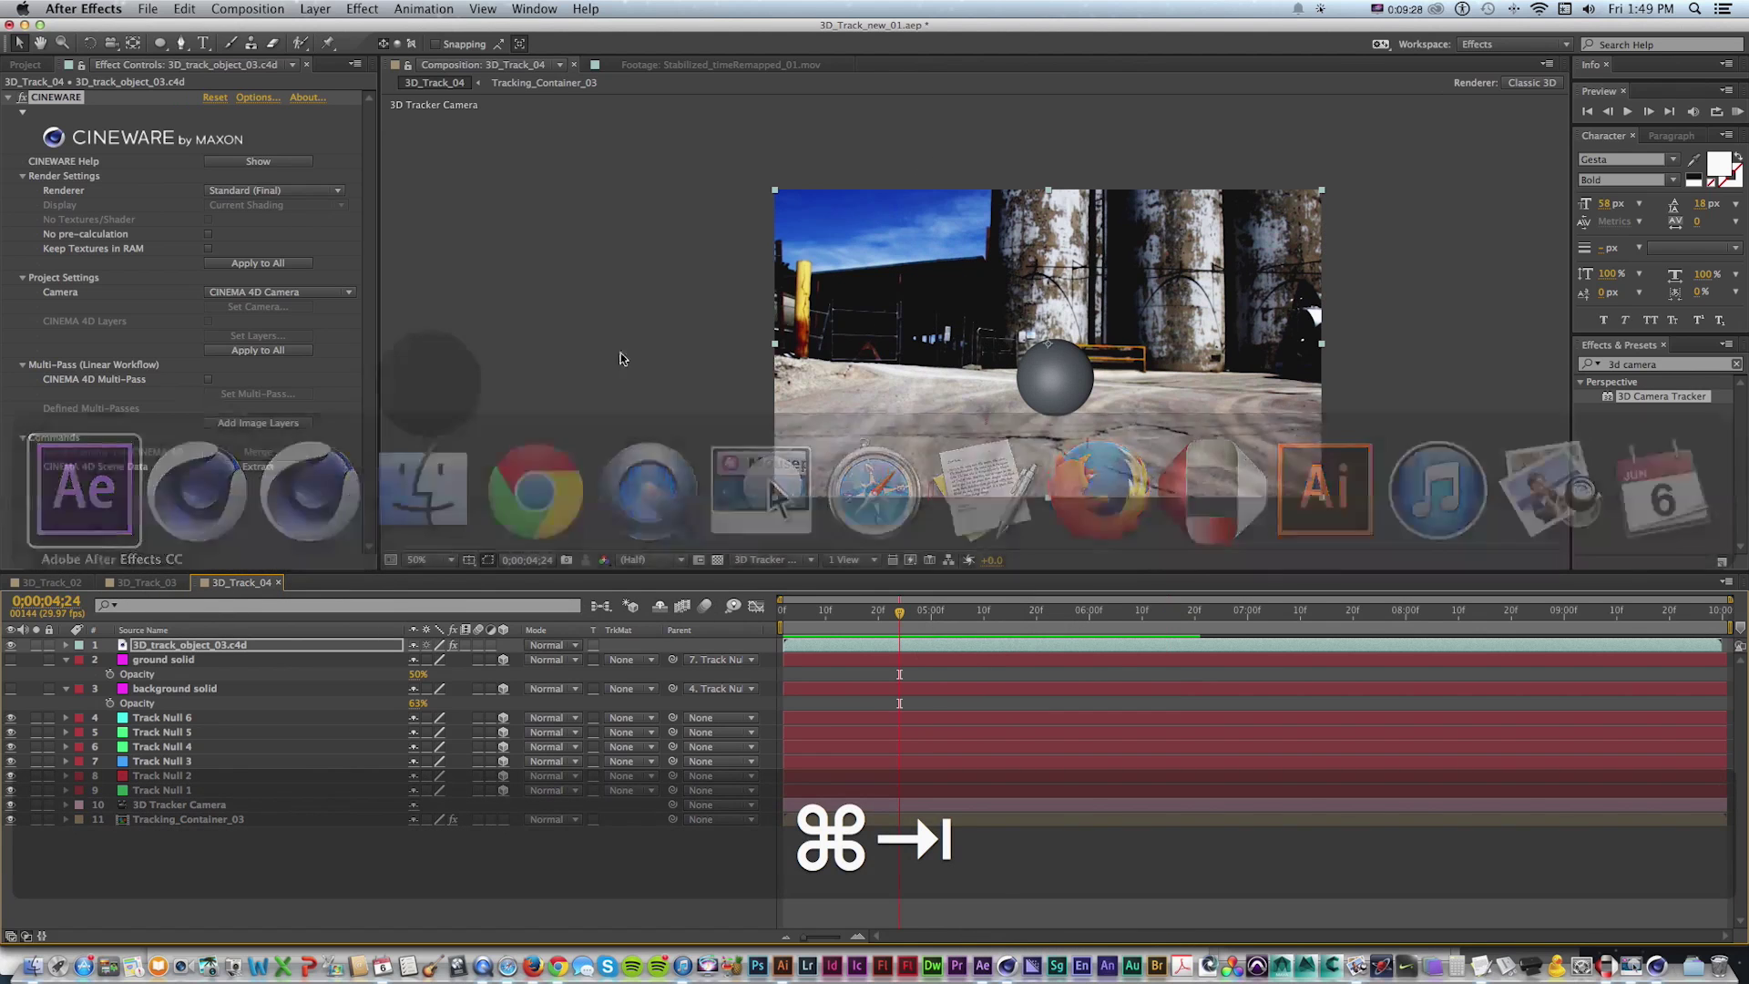
{"action": "key", "text": "super+Tab"}
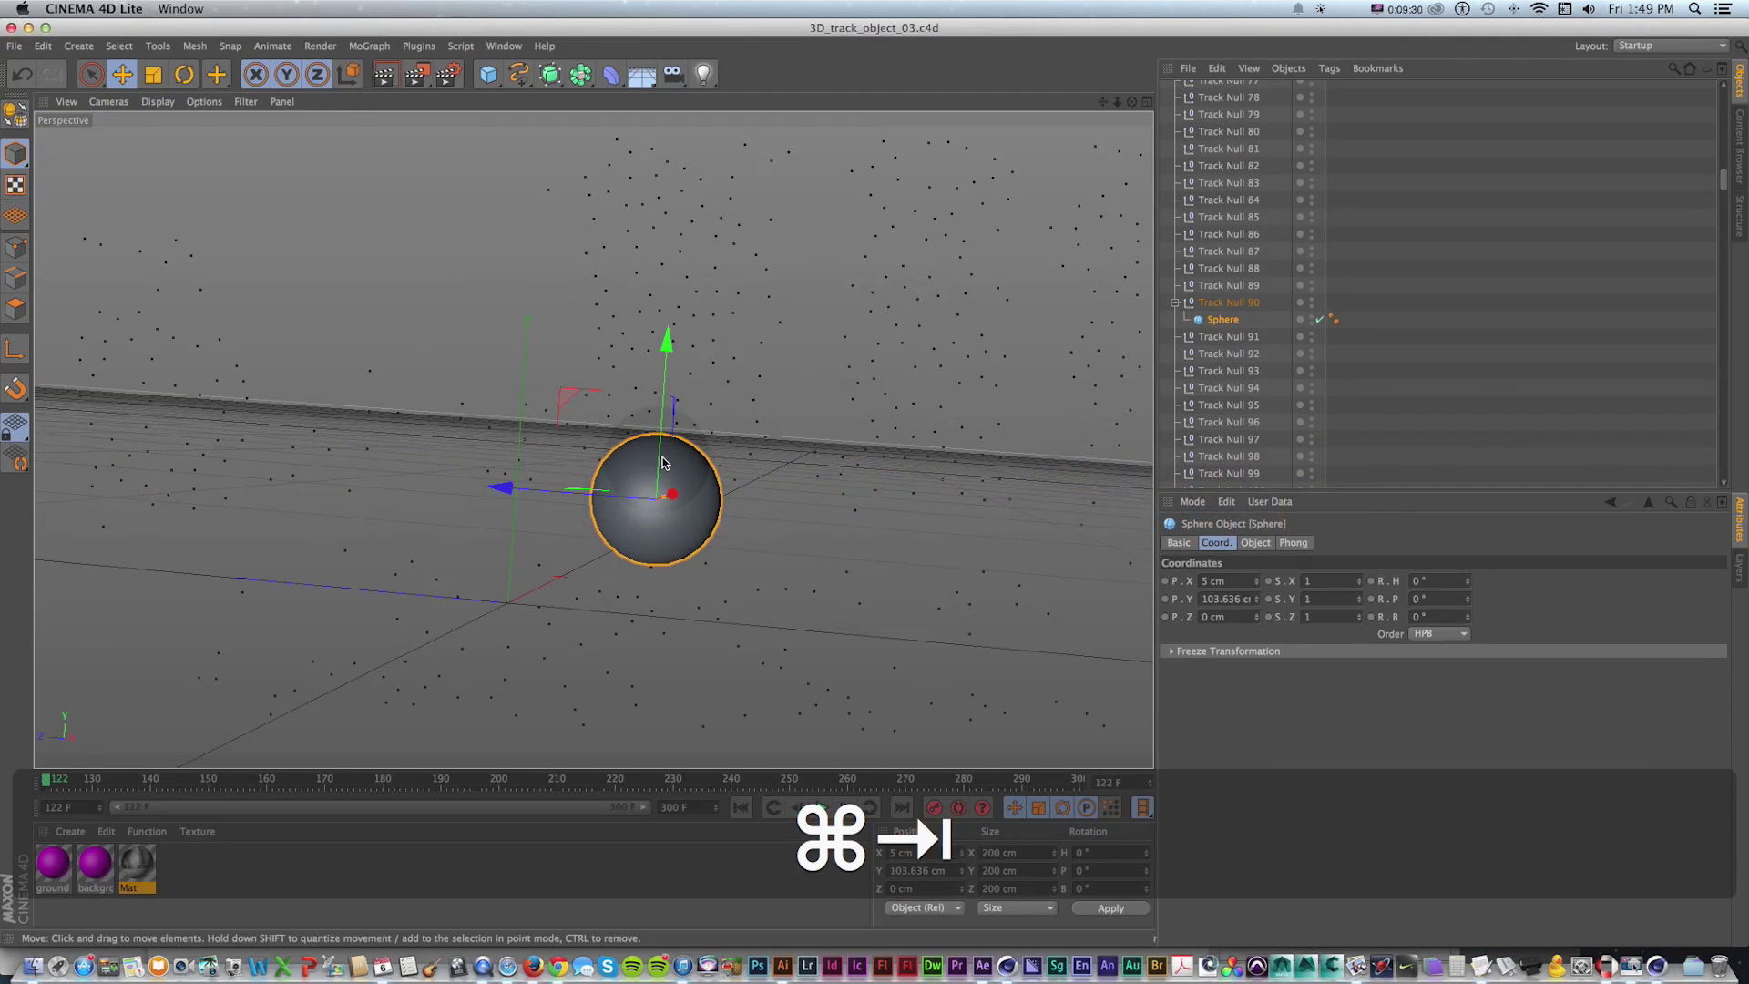
{"action": "left_click_drag", "start_coordinate": [101, 874], "coordinate": [638, 520]}
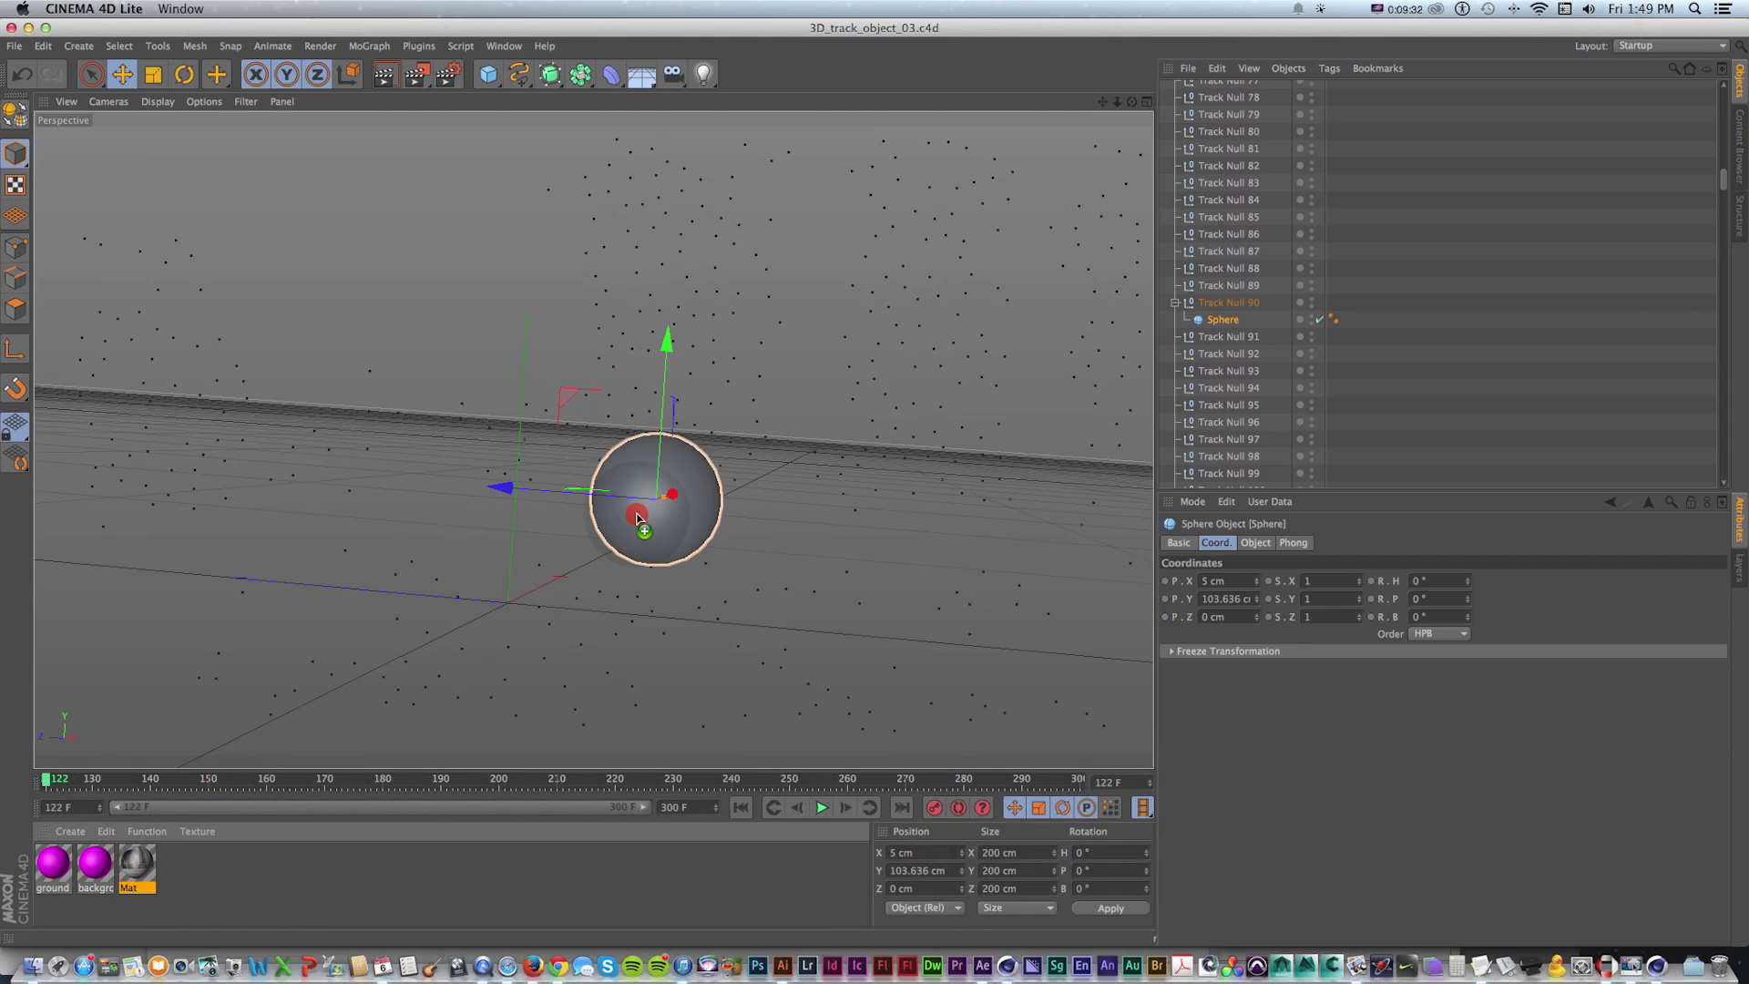
{"action": "left_click_drag", "start_coordinate": [936, 659], "coordinate": [702, 538]}
{"action": "key", "text": "super+s"}
{"action": "key", "text": "super+Tab"}
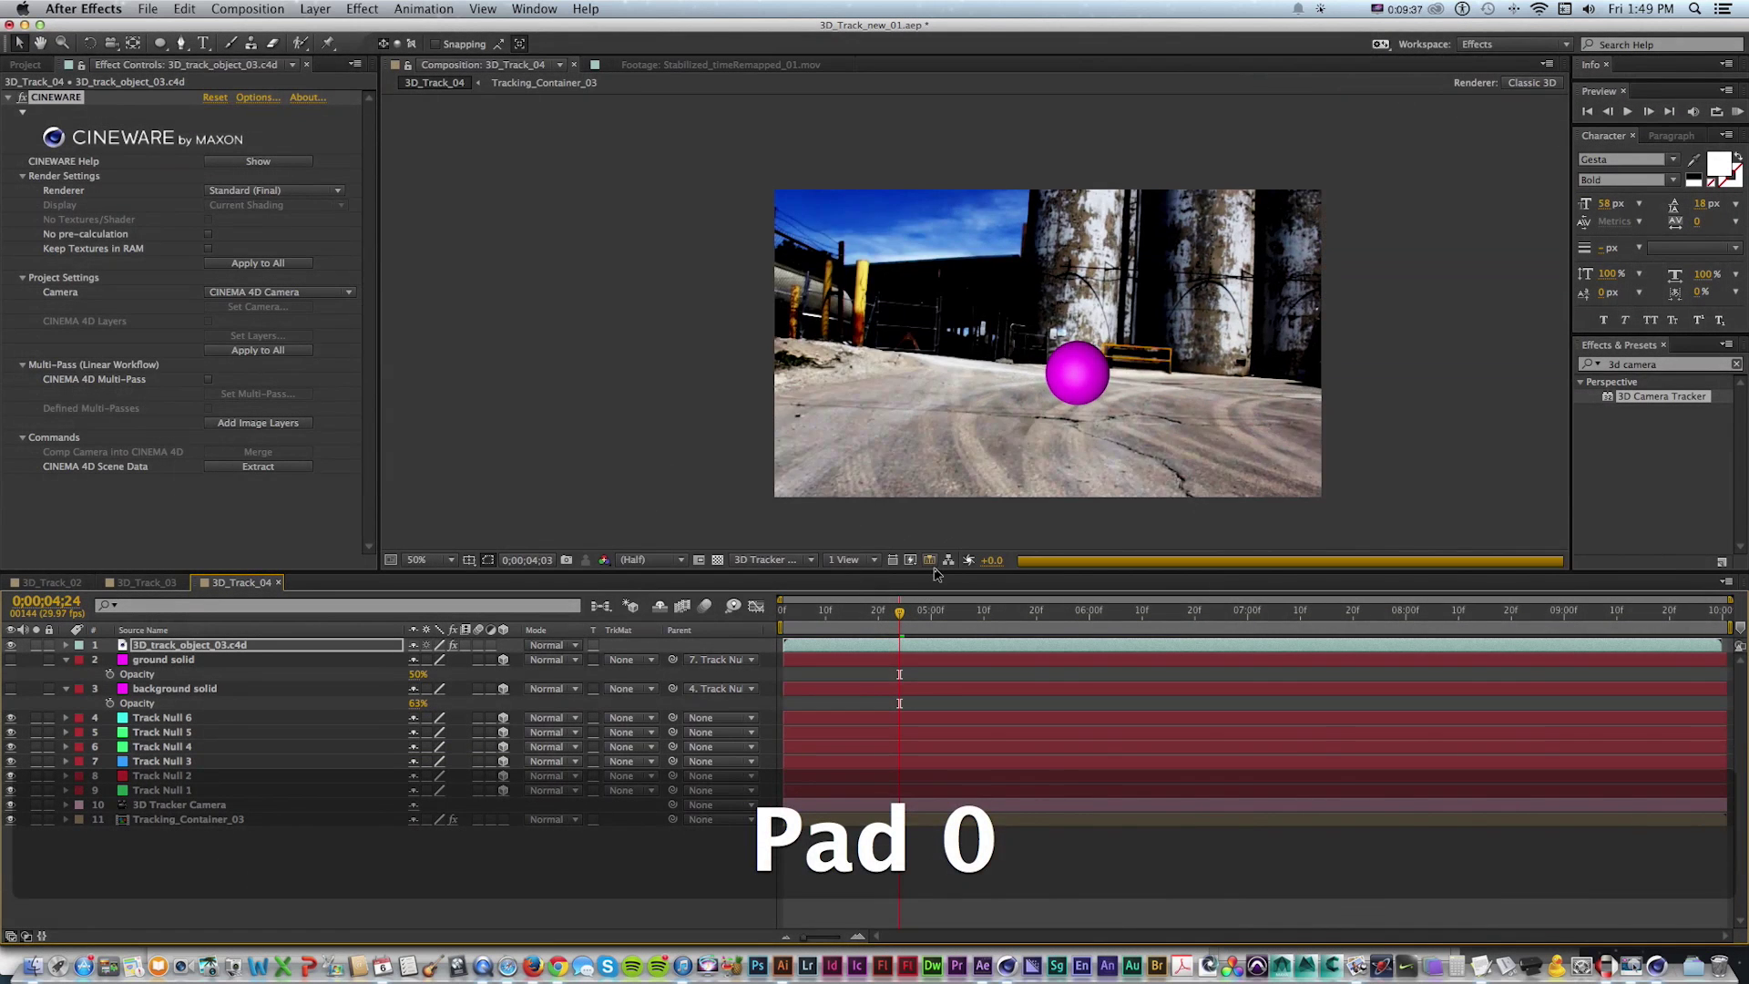
Preview the magenta sphere over the footage and scrub to 0;00;05;29 to check how well it sticks to the ground
{"action": "key", "text": "space"}
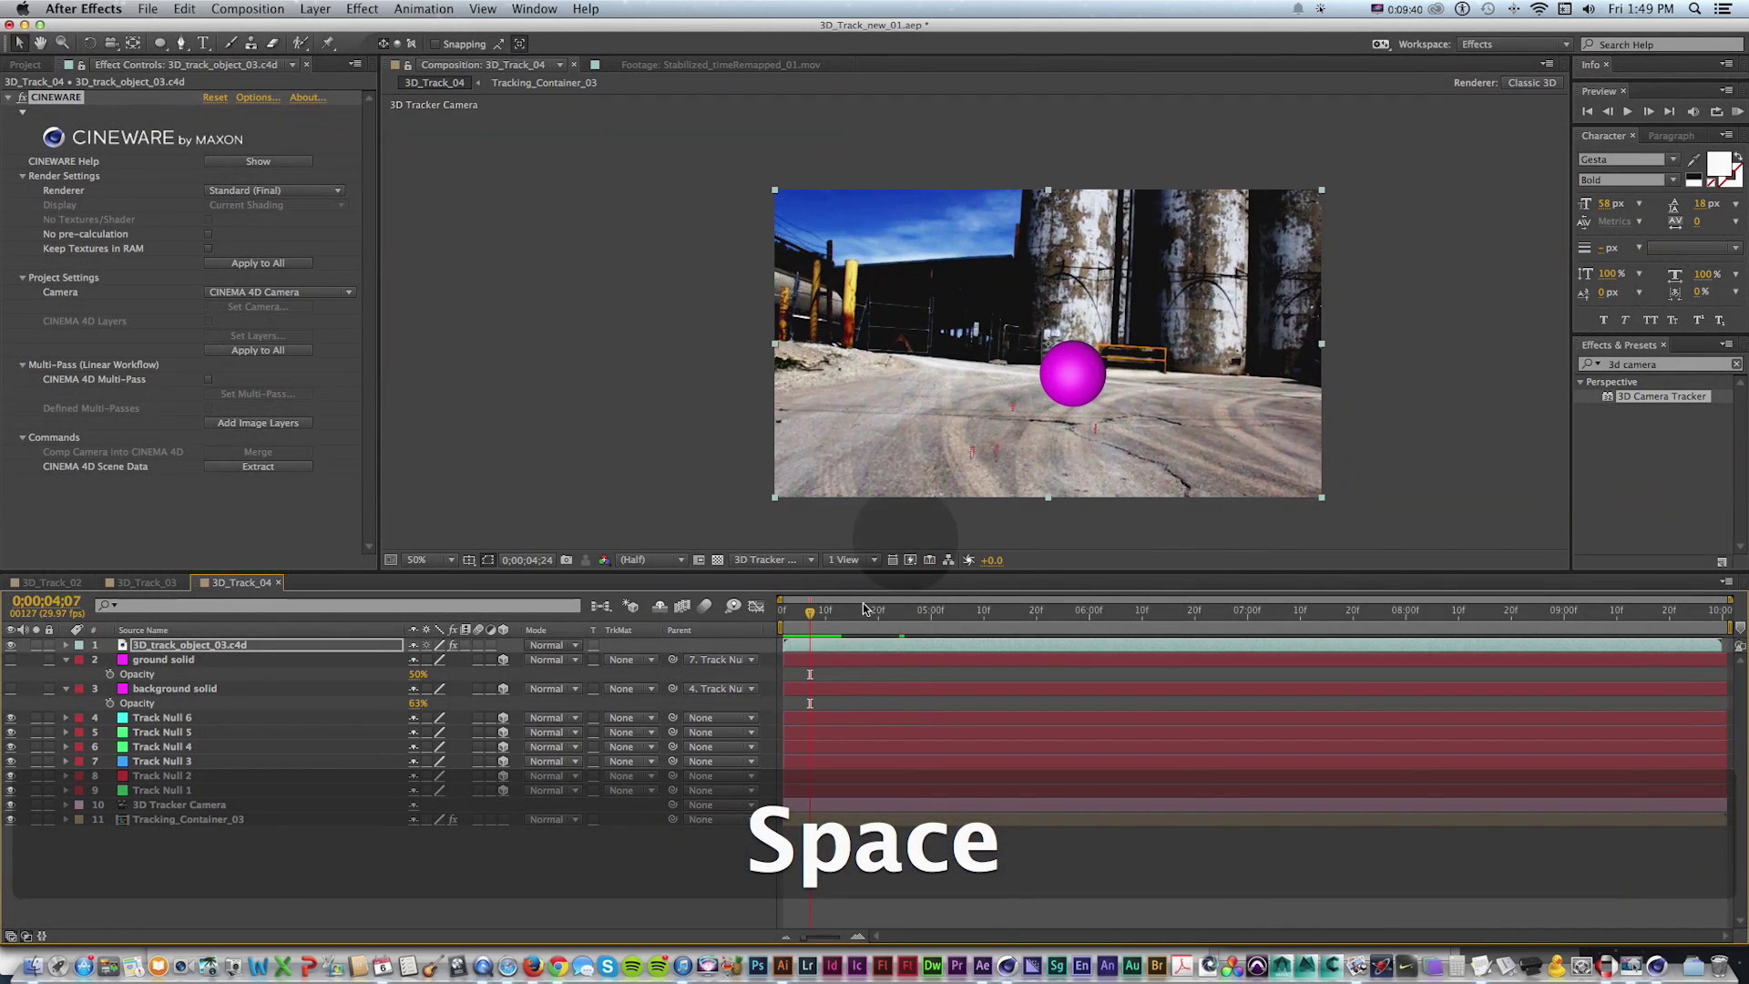
{"action": "key", "text": "space"}
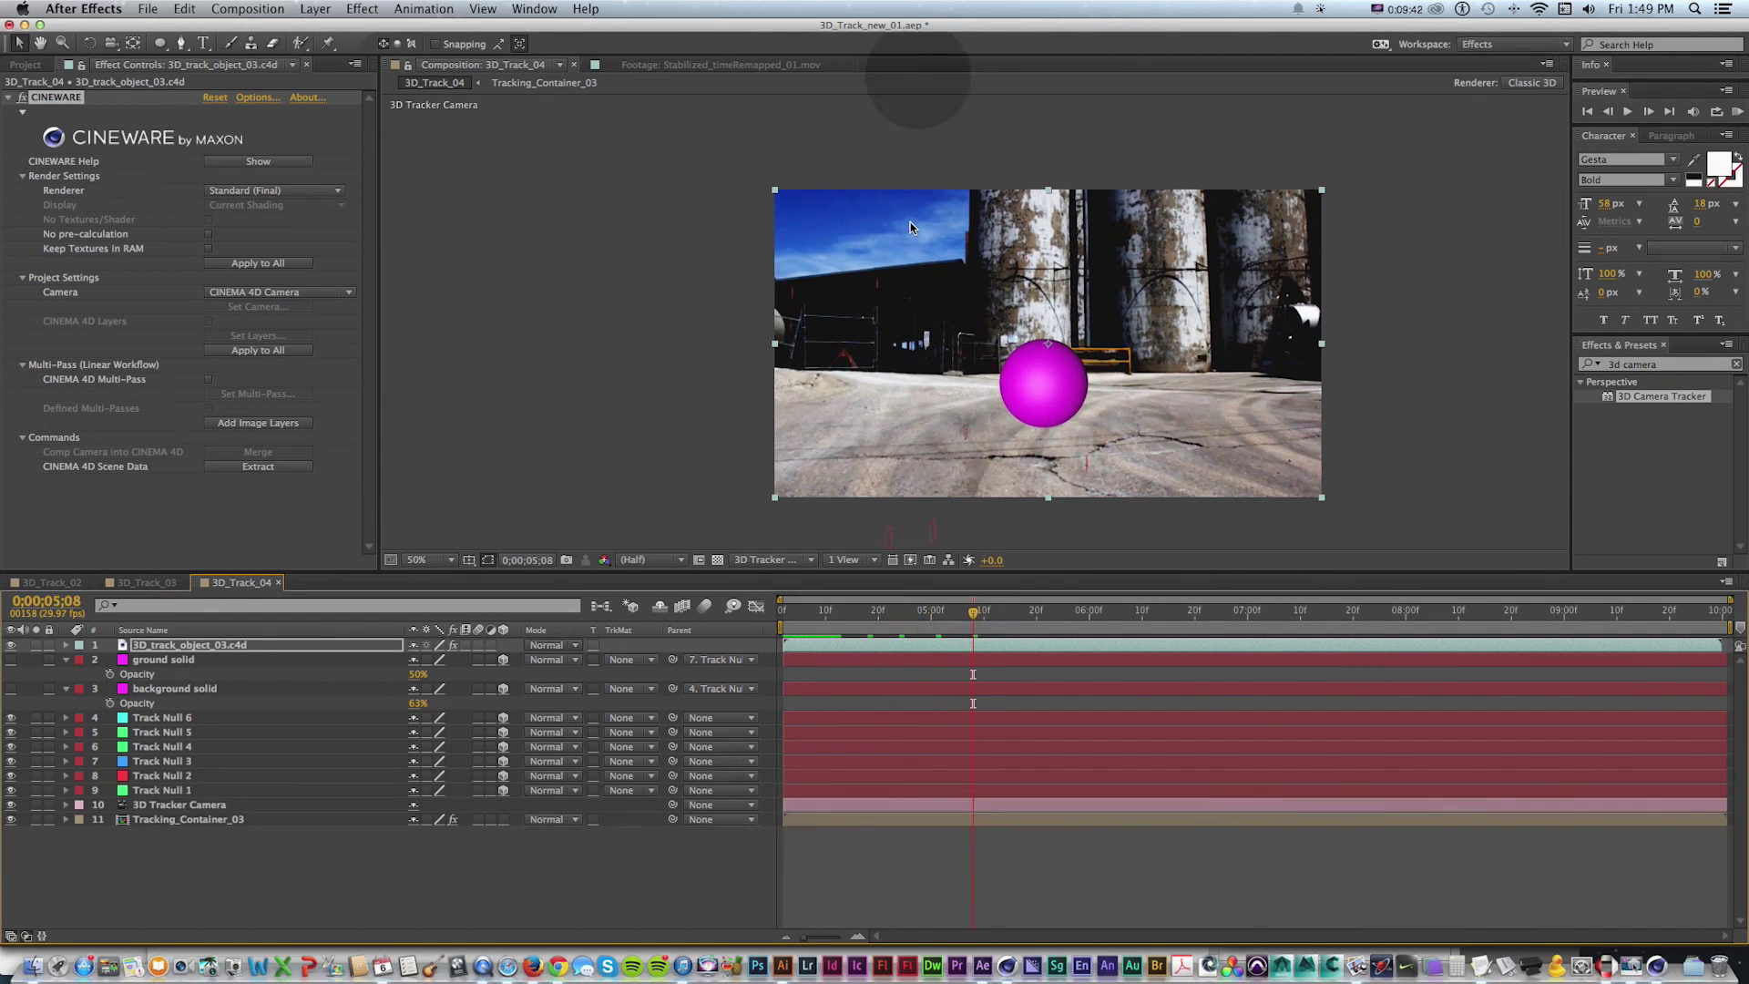
{"action": "left_click_drag", "start_coordinate": [831, 616], "coordinate": [1085, 616]}
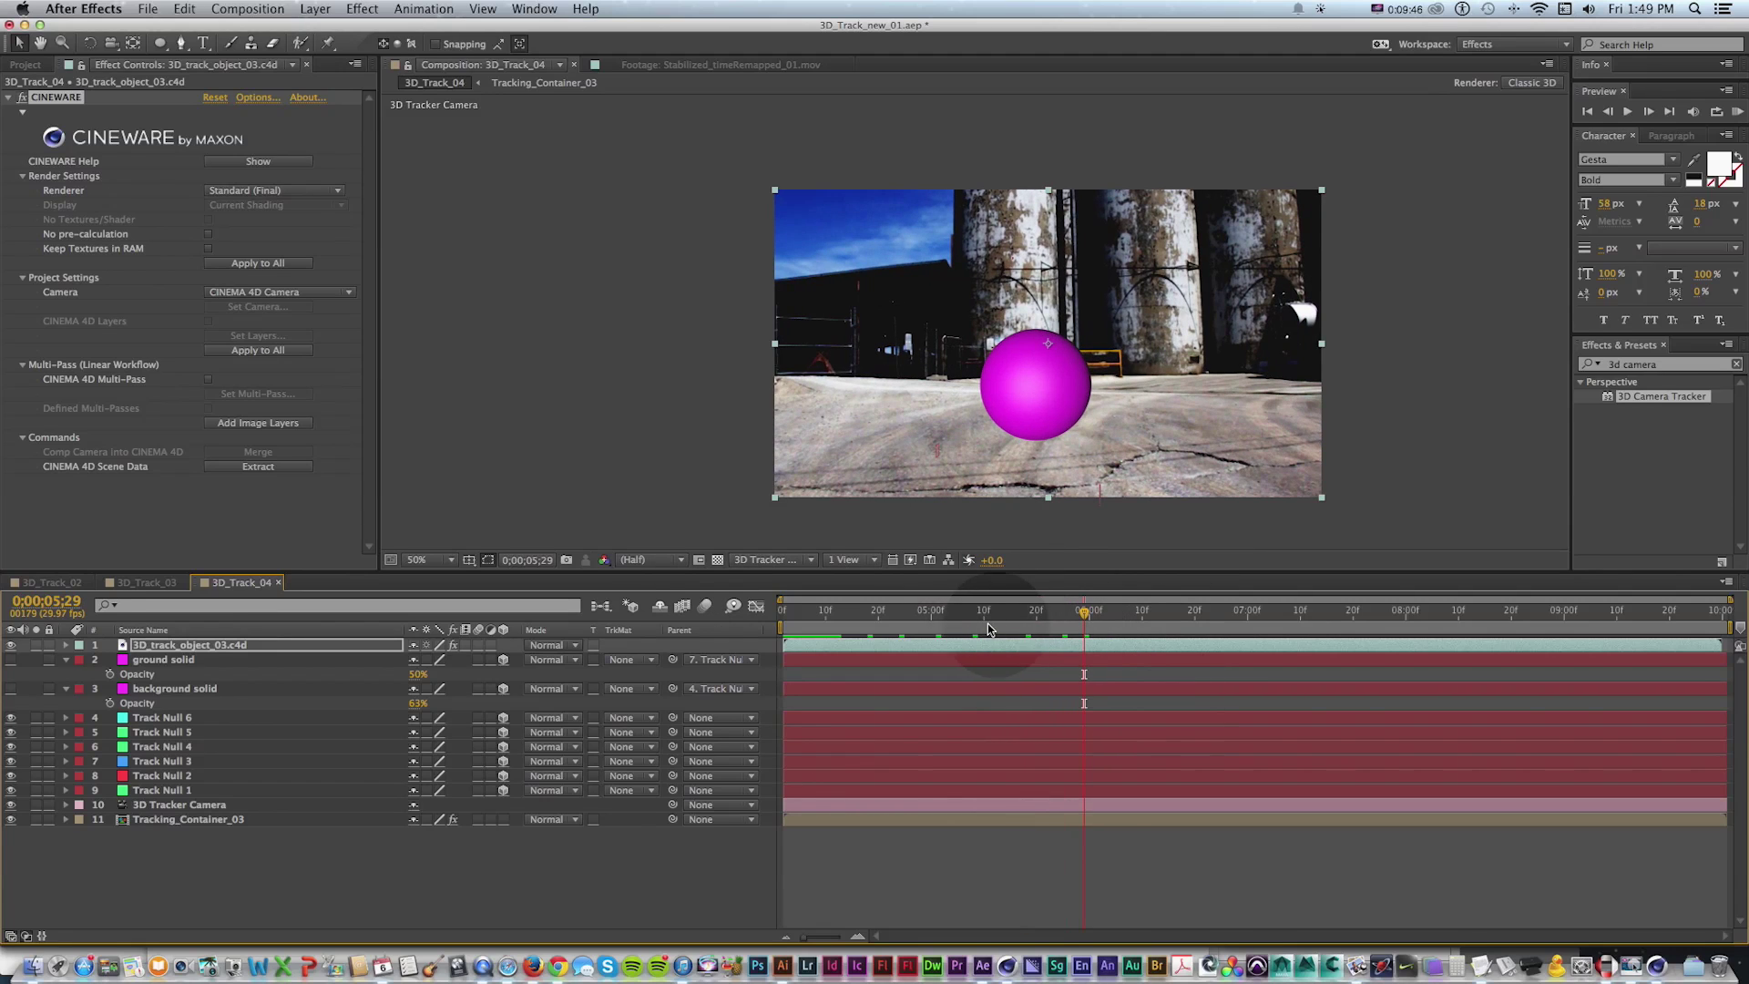
{"action": "key", "text": "KP_0"}
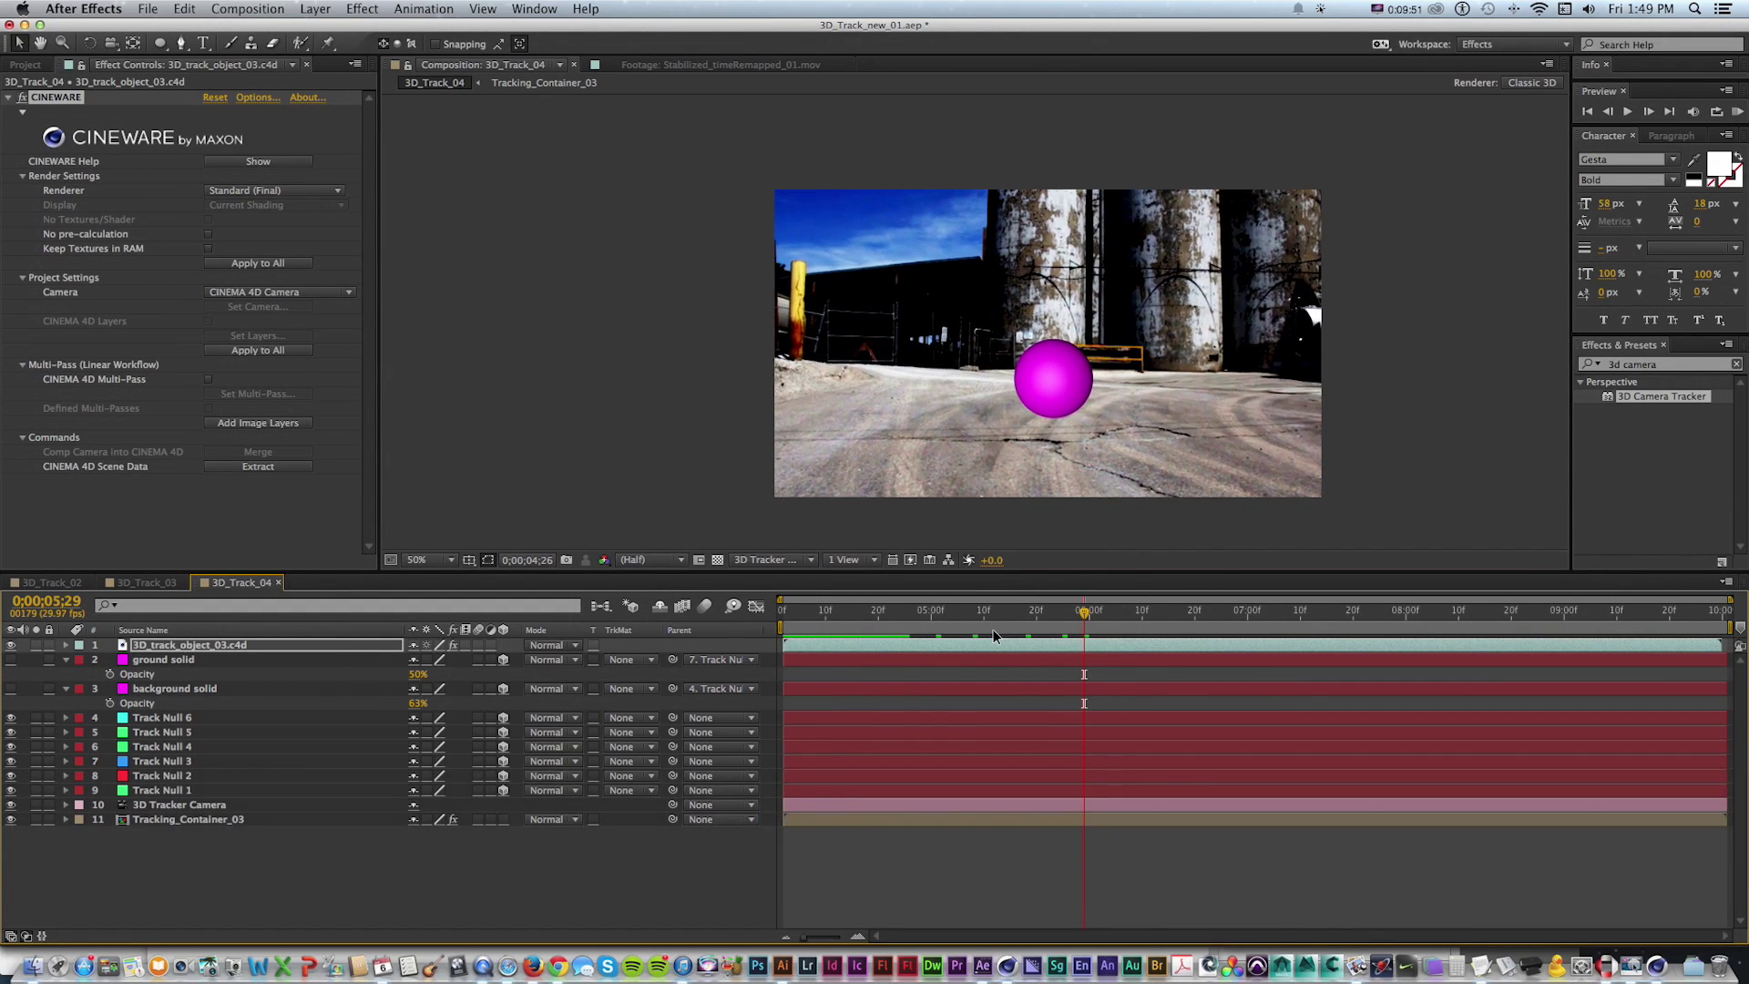
{"action": "key", "text": "space"}
Switch to Cinema 4D Lite and delete the magenta material tag from the sphere
{"action": "key", "text": "super+Tab"}
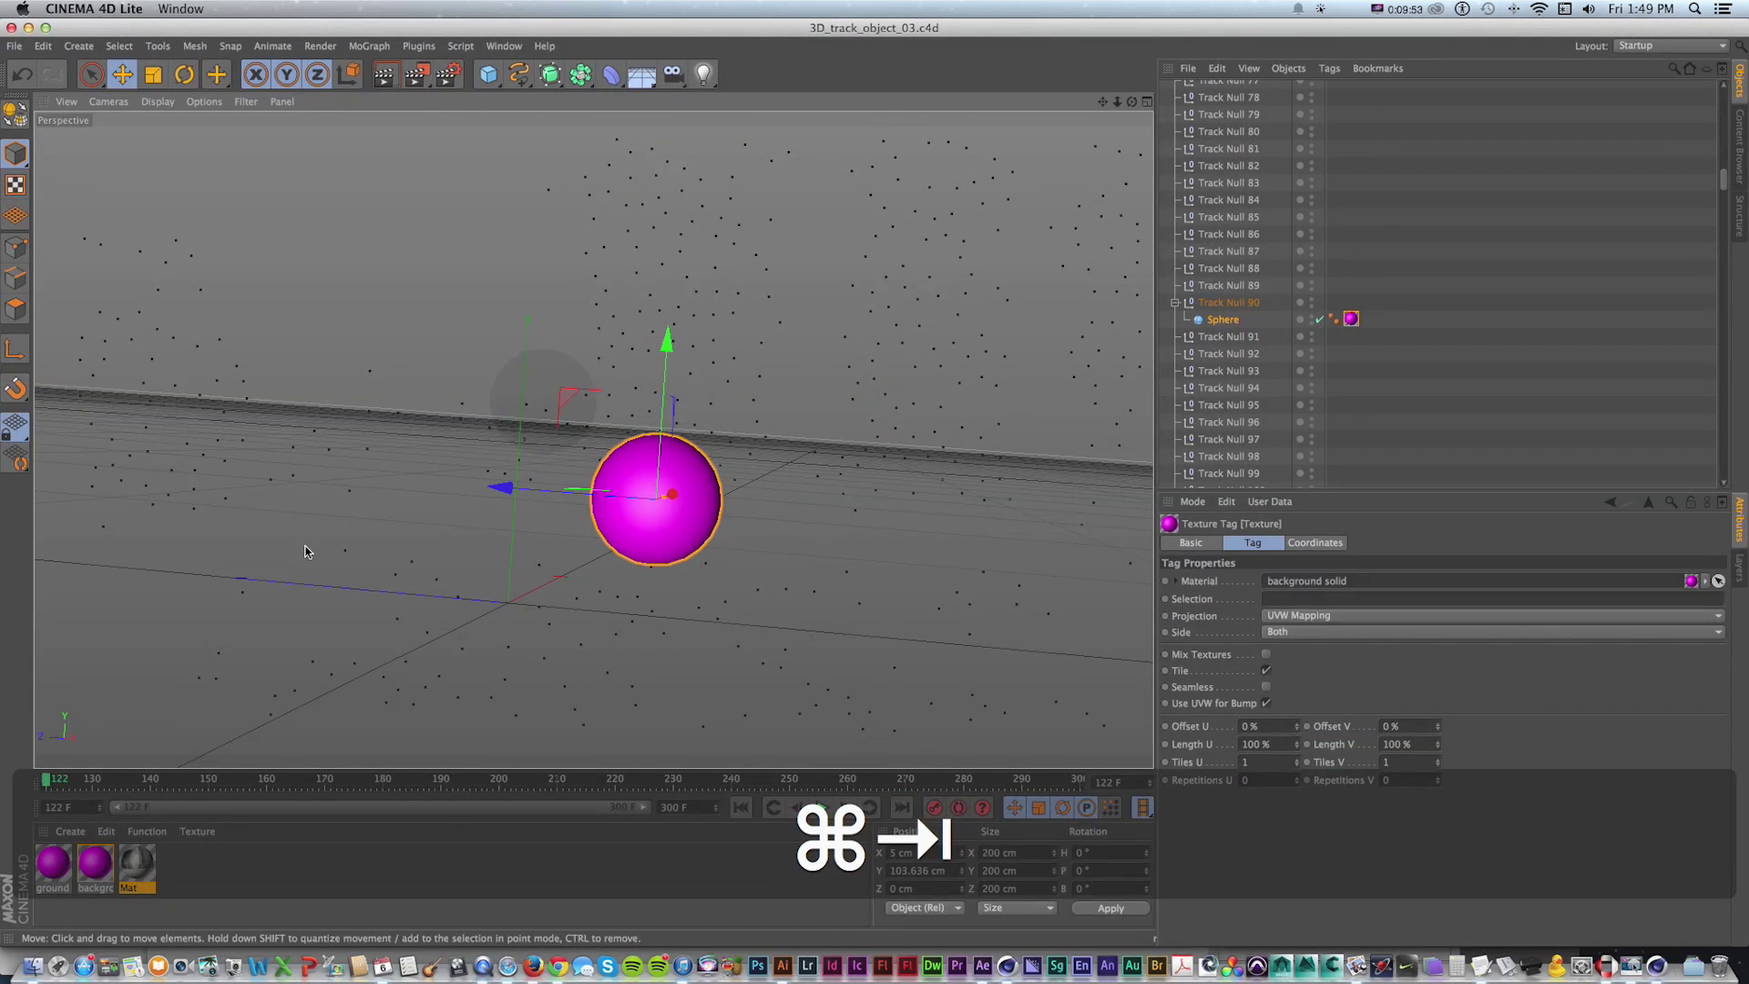
{"action": "left_click", "coordinate": [1352, 319]}
{"action": "key", "text": "Delete"}
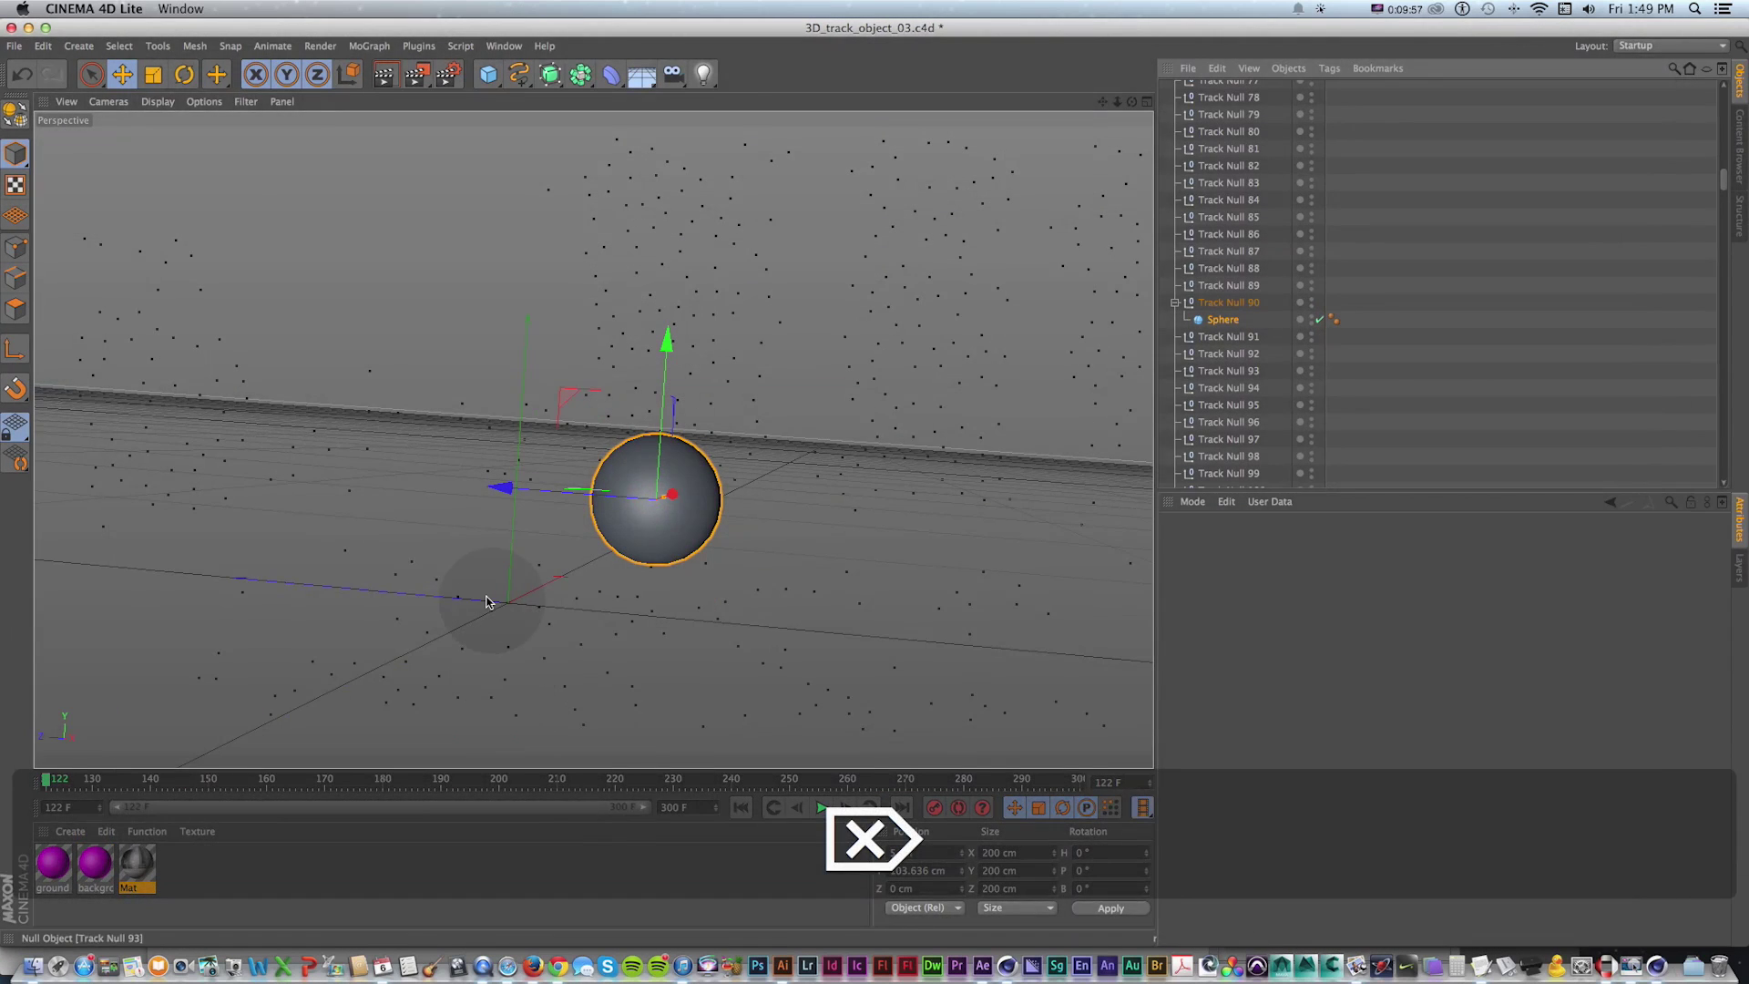
Scale the sphere under Track Null 90 up to about 247 cm and raise it about 24.5 cm along Y
{"action": "left_click", "coordinate": [408, 568]}
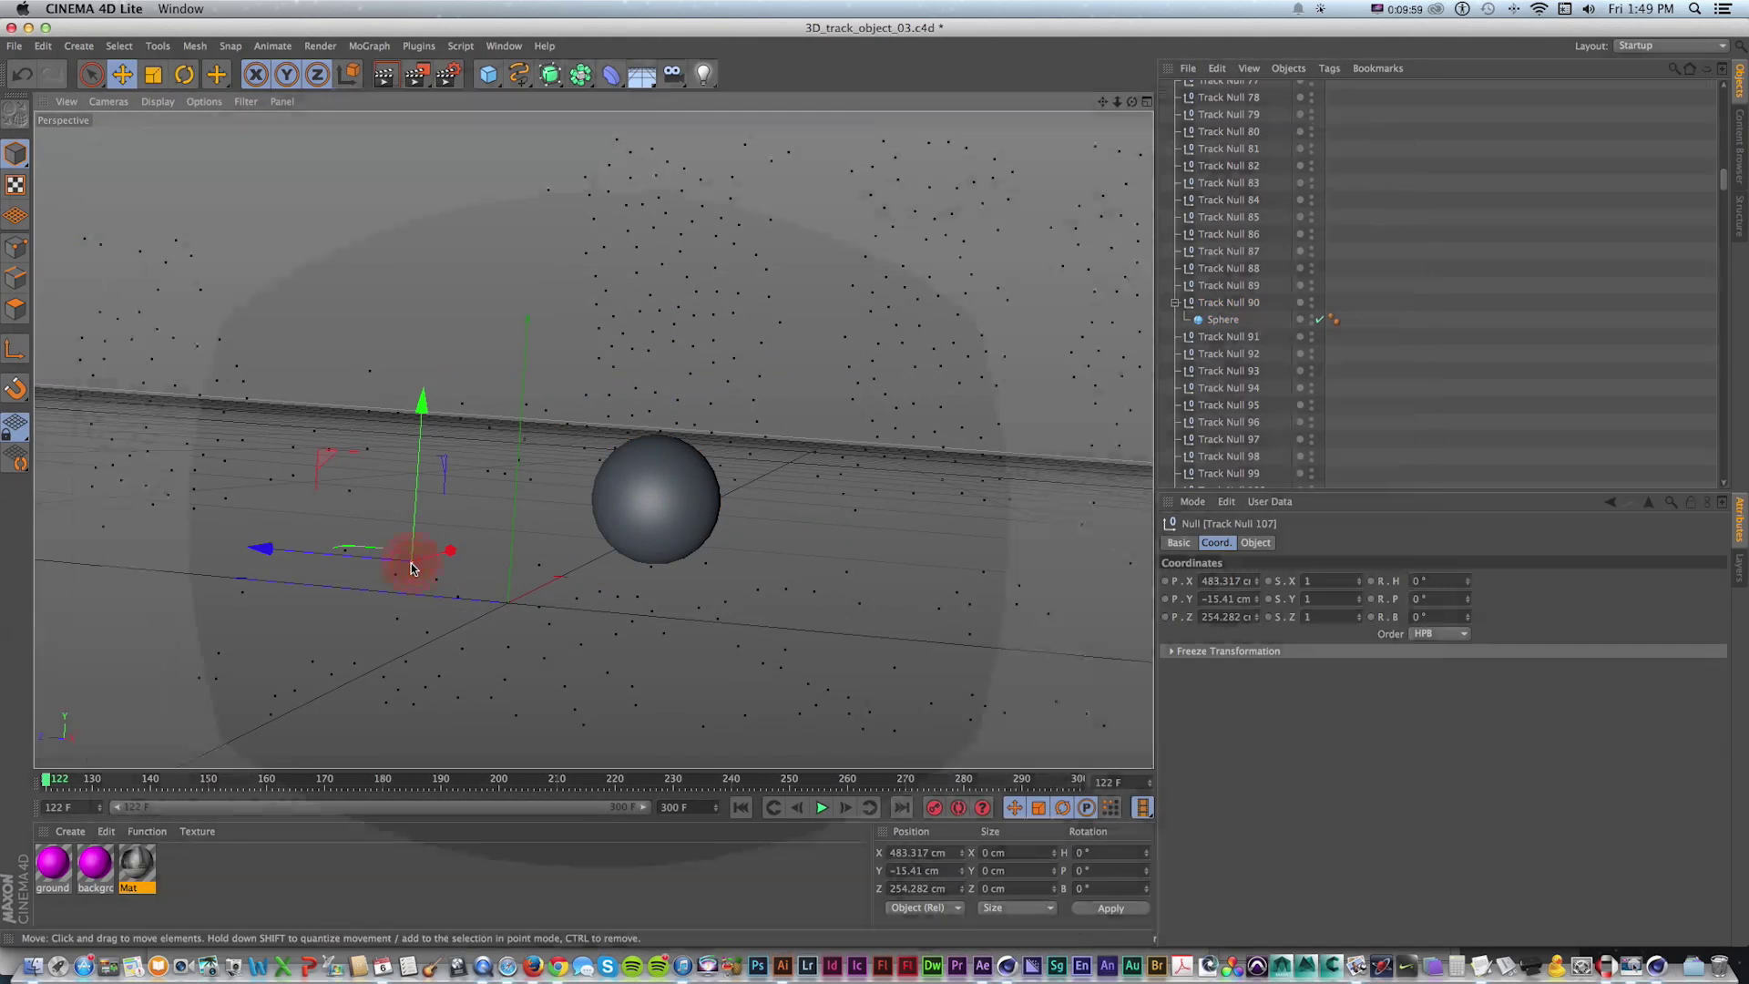
{"action": "left_click_drag", "start_coordinate": [1730, 167], "coordinate": [1731, 190]}
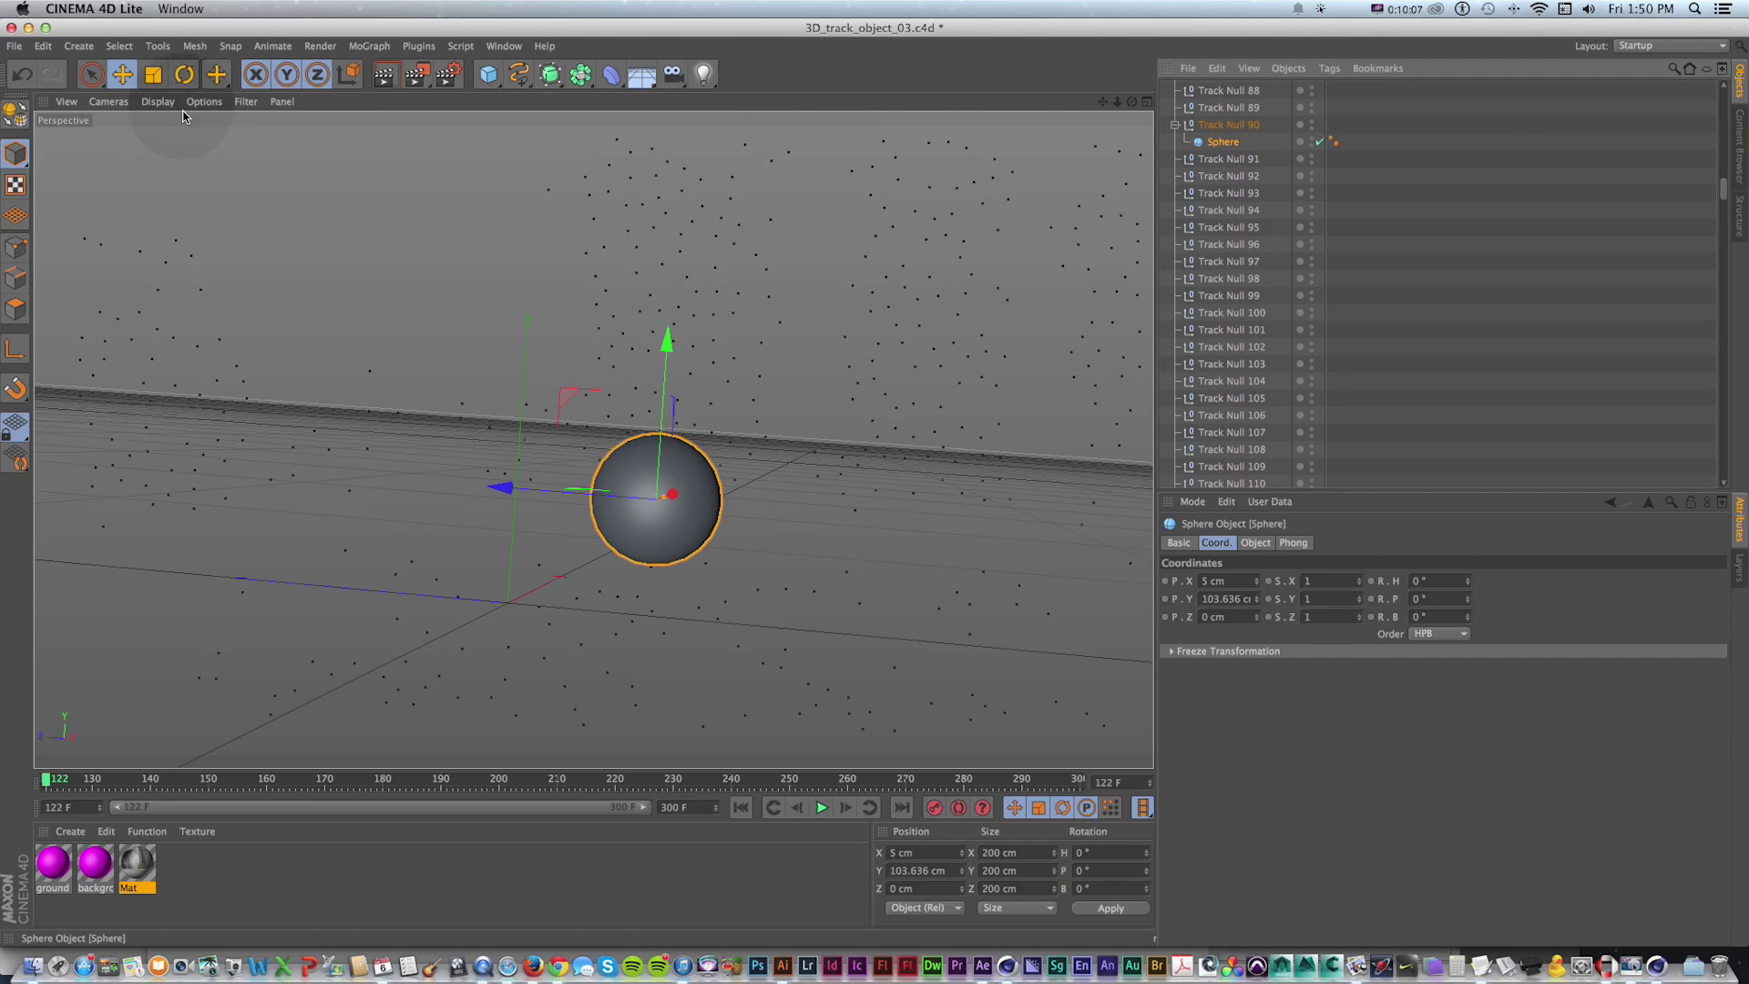
{"action": "key", "text": "t"}
{"action": "left_click_drag", "start_coordinate": [896, 412], "coordinate": [905, 406]}
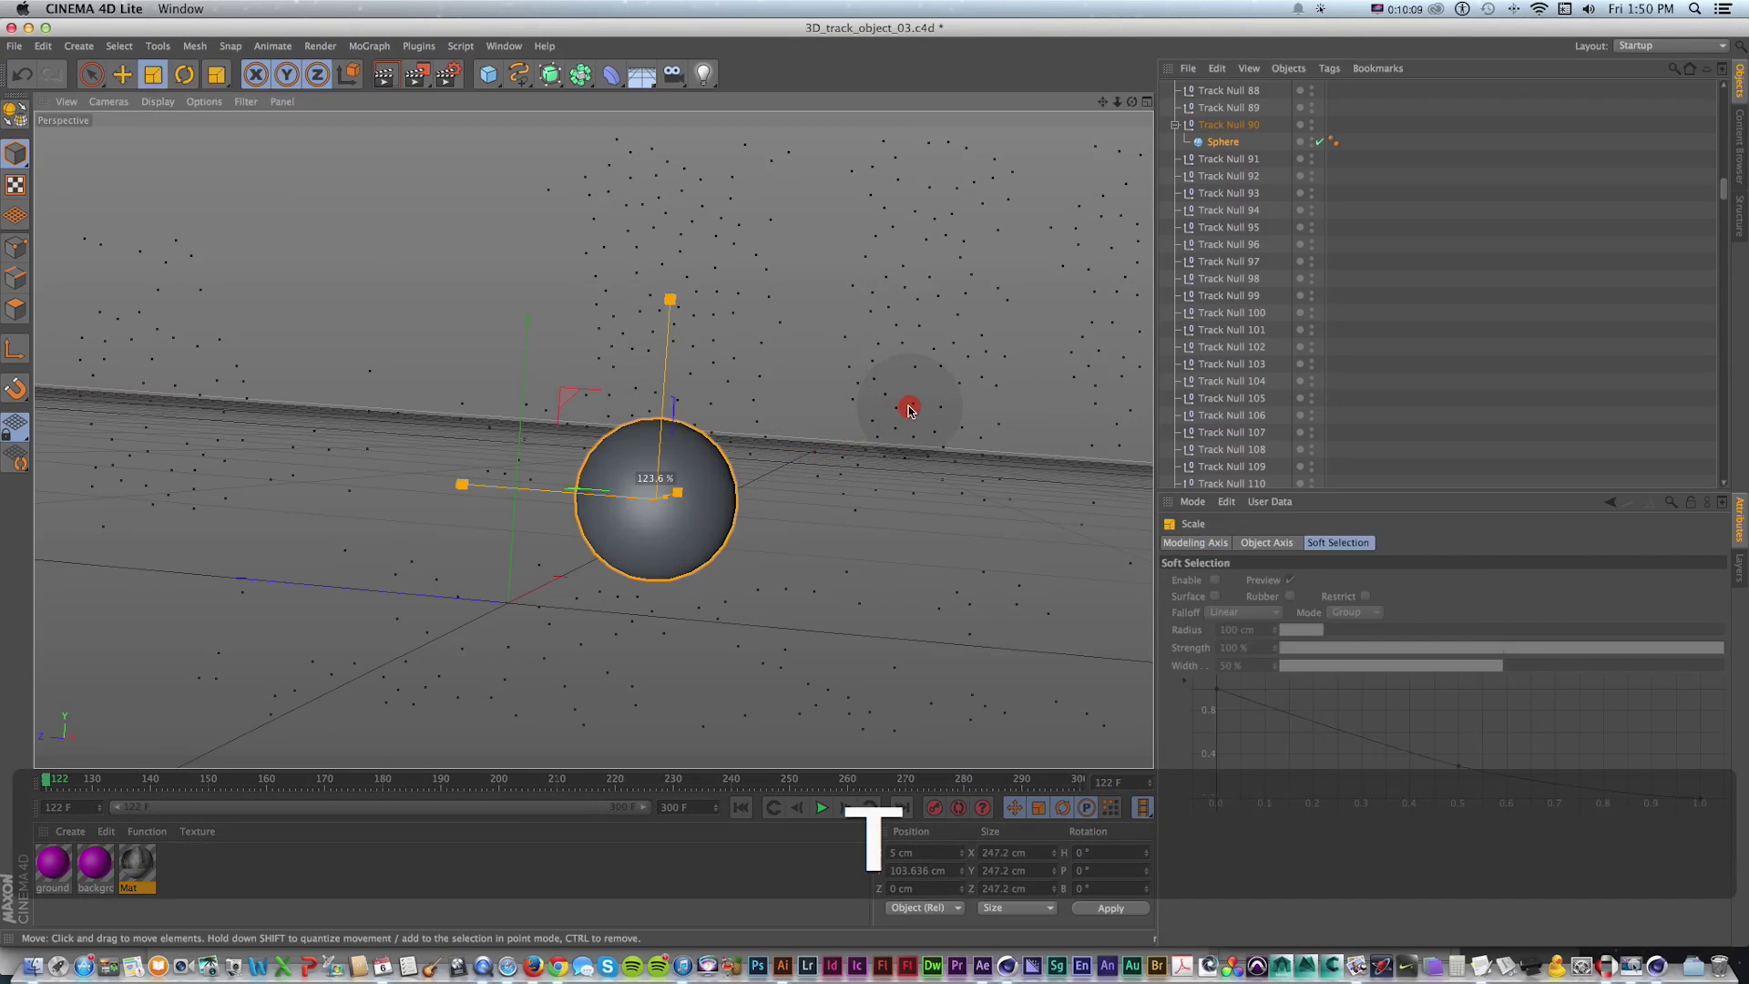
{"action": "key", "text": "e"}
{"action": "left_click_drag", "start_coordinate": [668, 441], "coordinate": [668, 421]}
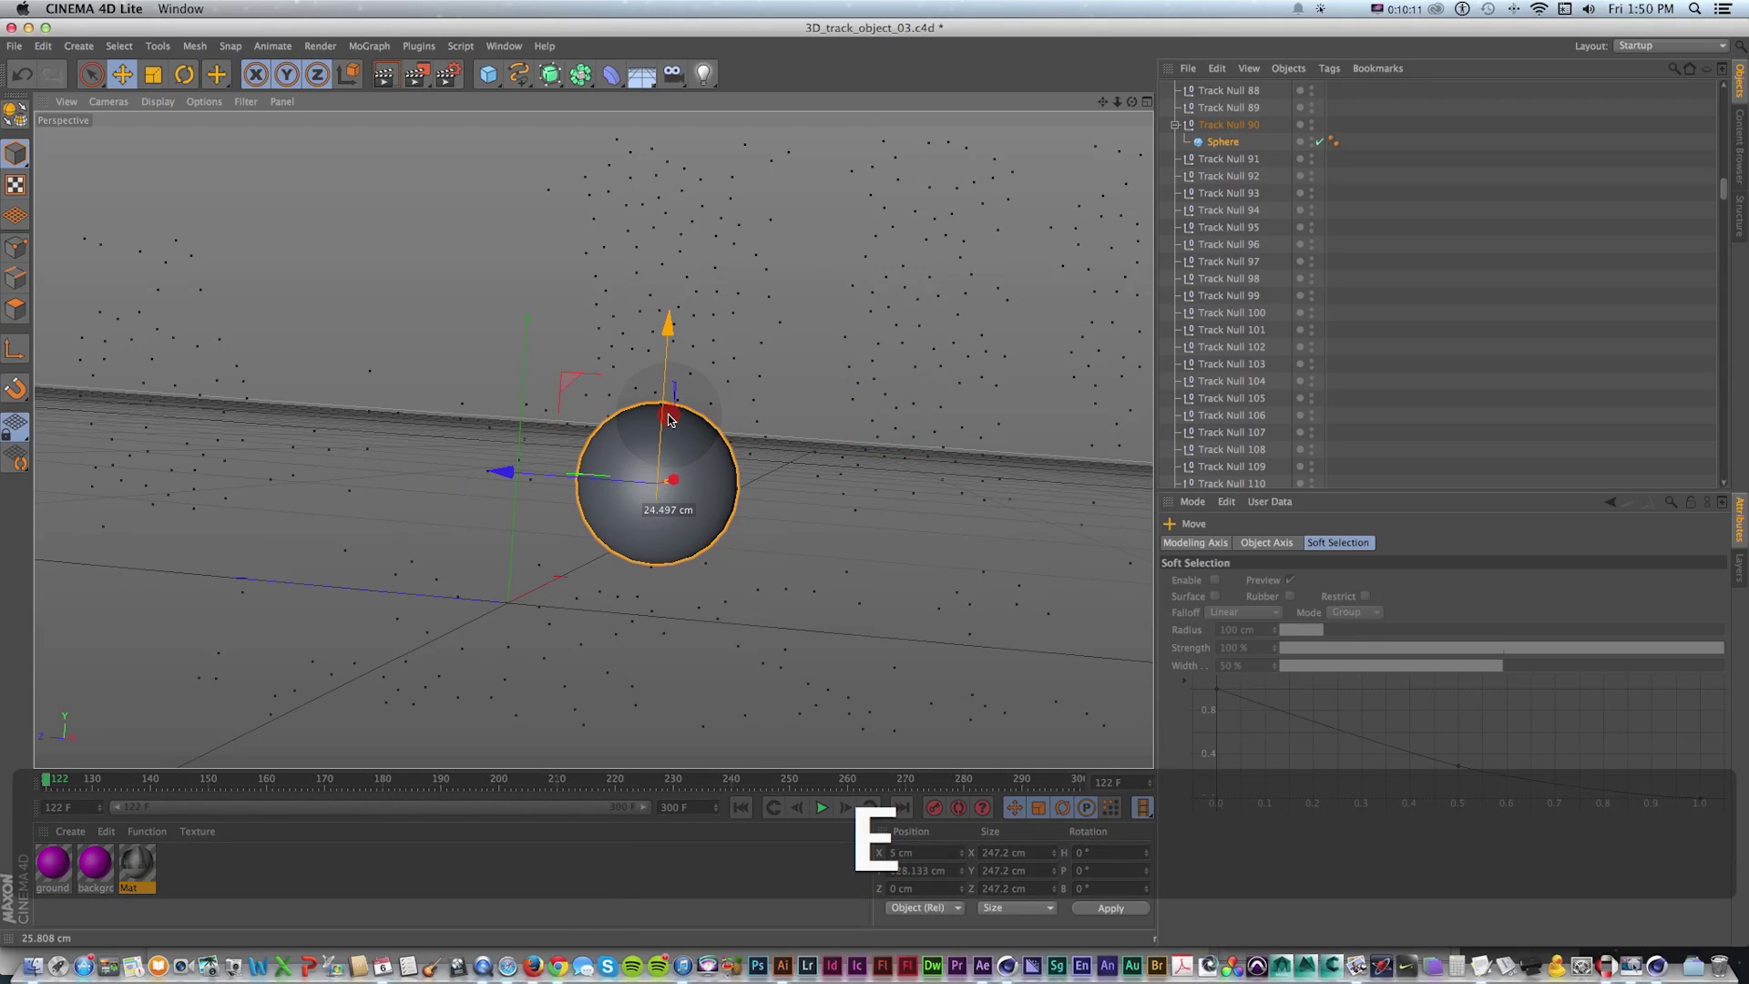
Duplicate the sphere under Track Null 107 and set the copy's X, Y and Z position to 0 cm
{"action": "left_click_drag", "start_coordinate": [1223, 143], "coordinate": [1229, 153], "text": "super"}
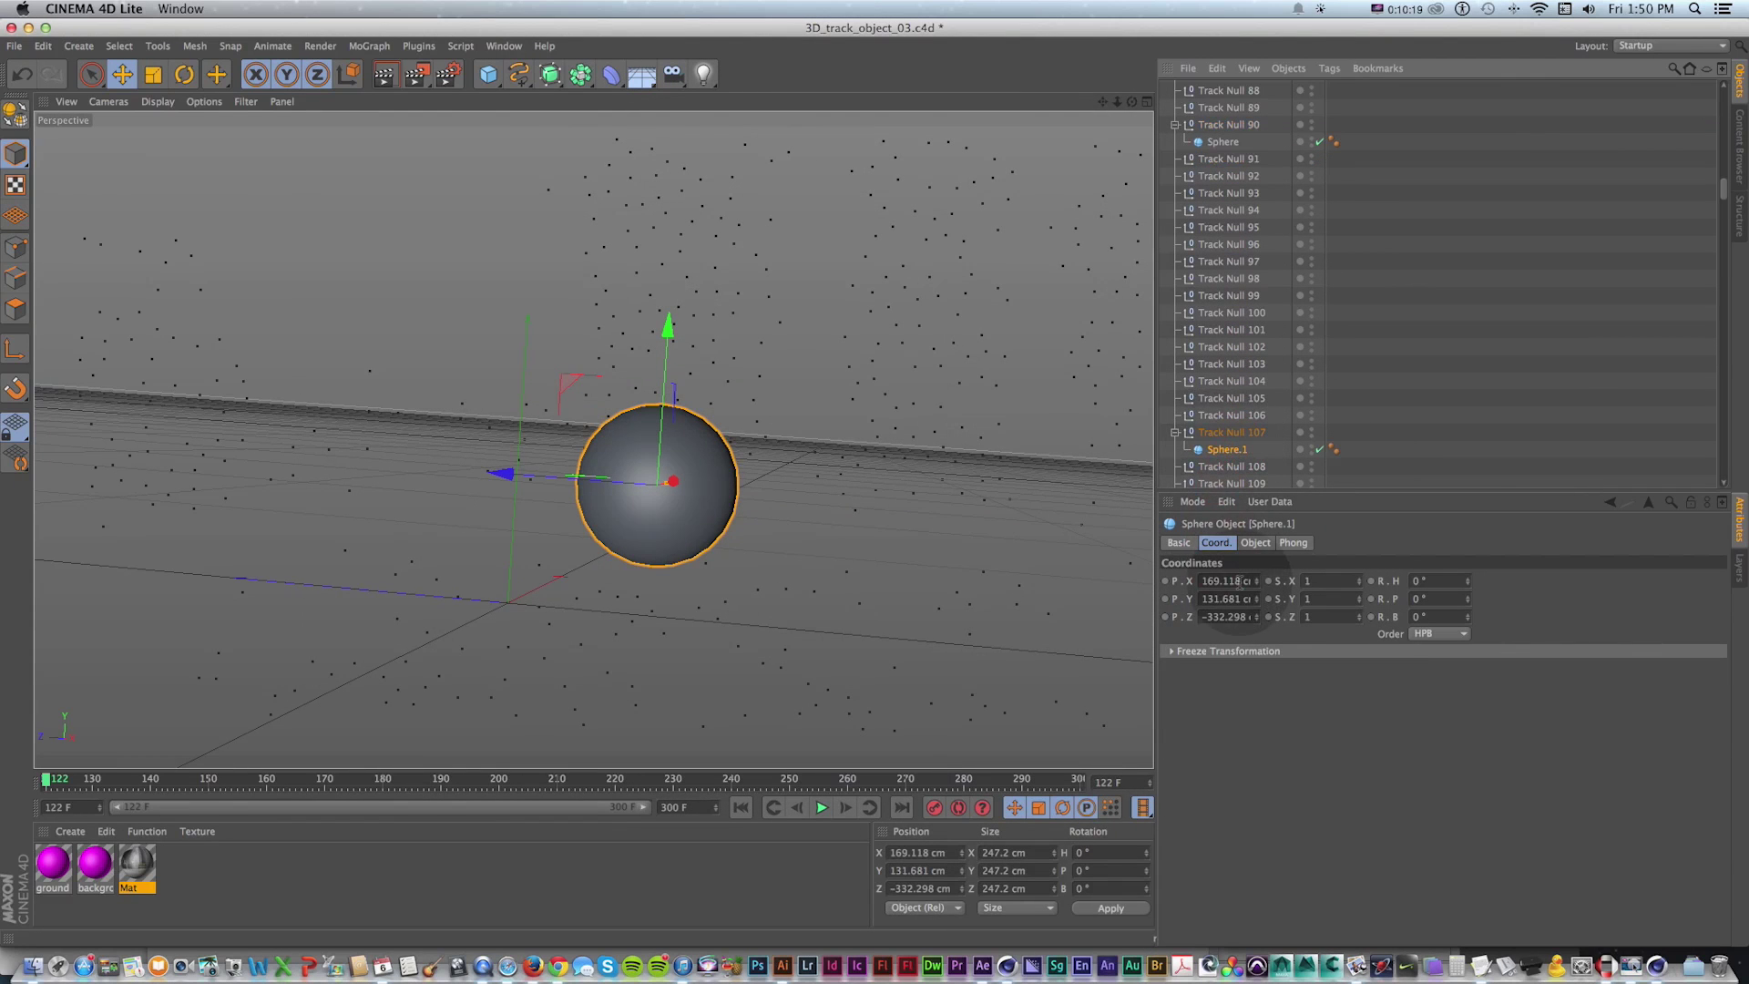
{"action": "left_click", "coordinate": [1123, 567]}
{"action": "type", "text": "0"}
{"action": "key", "text": "Tab"}
{"action": "type", "text": "0"}
{"action": "key", "text": "Tab"}
{"action": "type", "text": "0"}
{"action": "key", "text": "Return"}
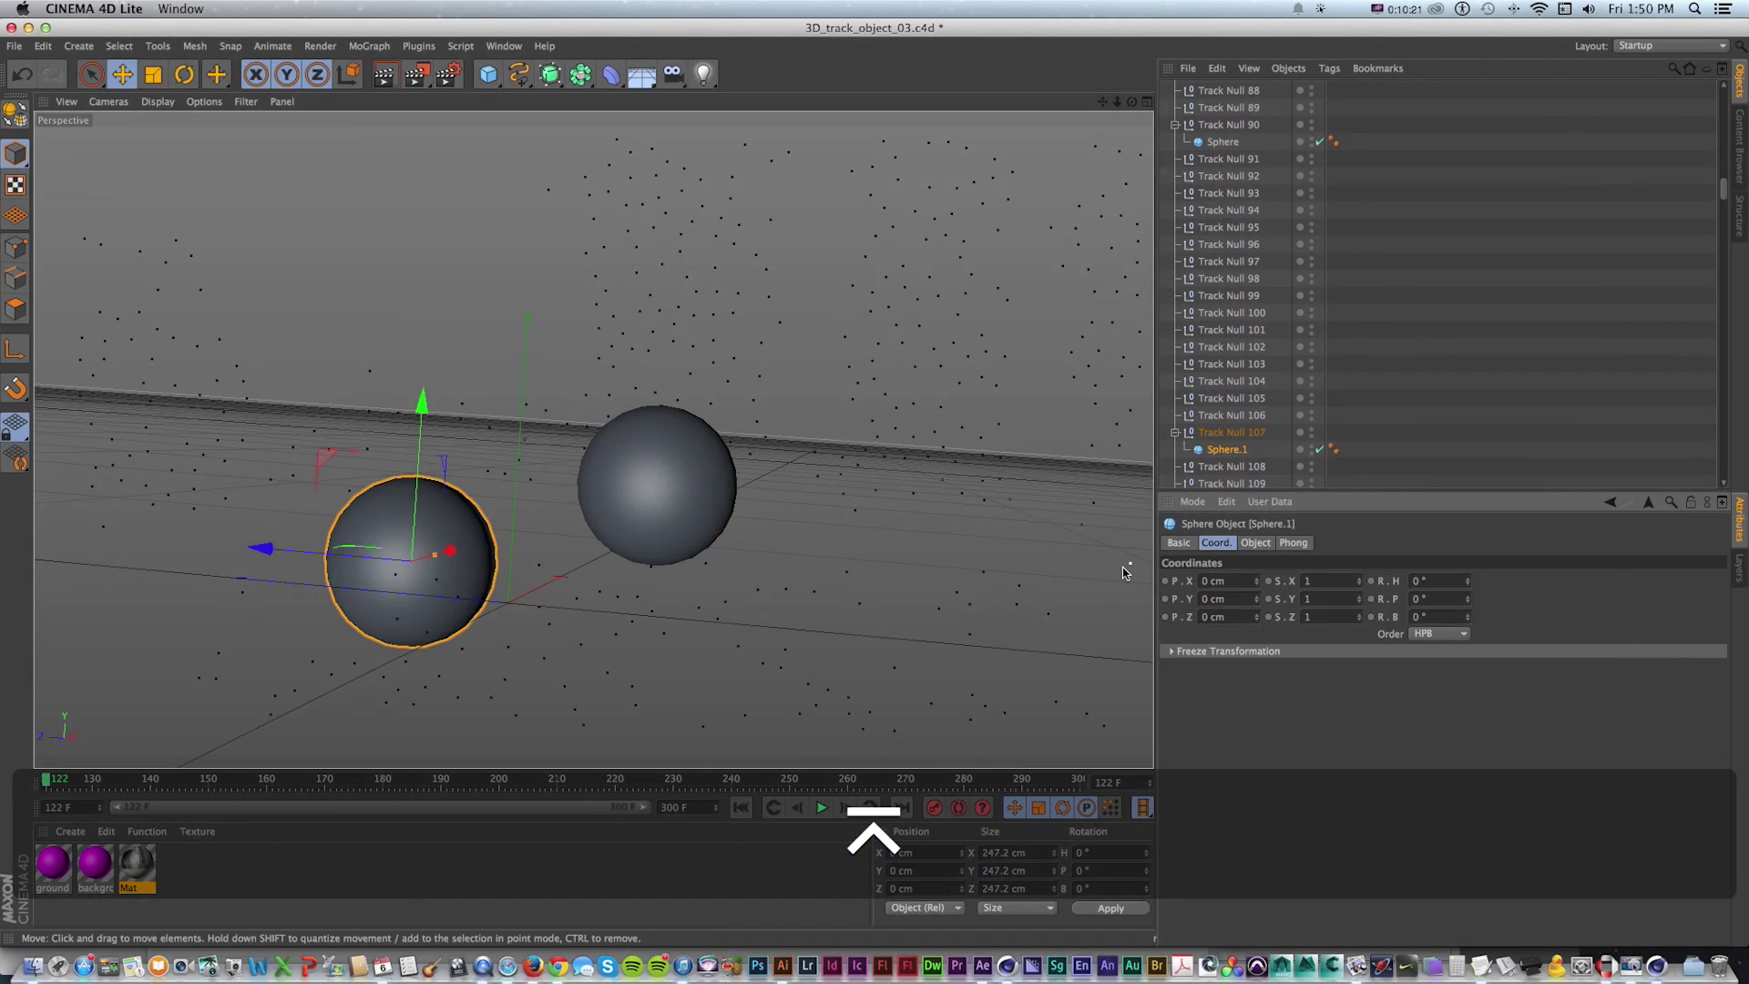
Scale the duplicated sphere down to about 136 cm and raise it along Y to about 70.6 cm
{"action": "key", "text": "t"}
{"action": "left_click_drag", "start_coordinate": [515, 488], "coordinate": [394, 508]}
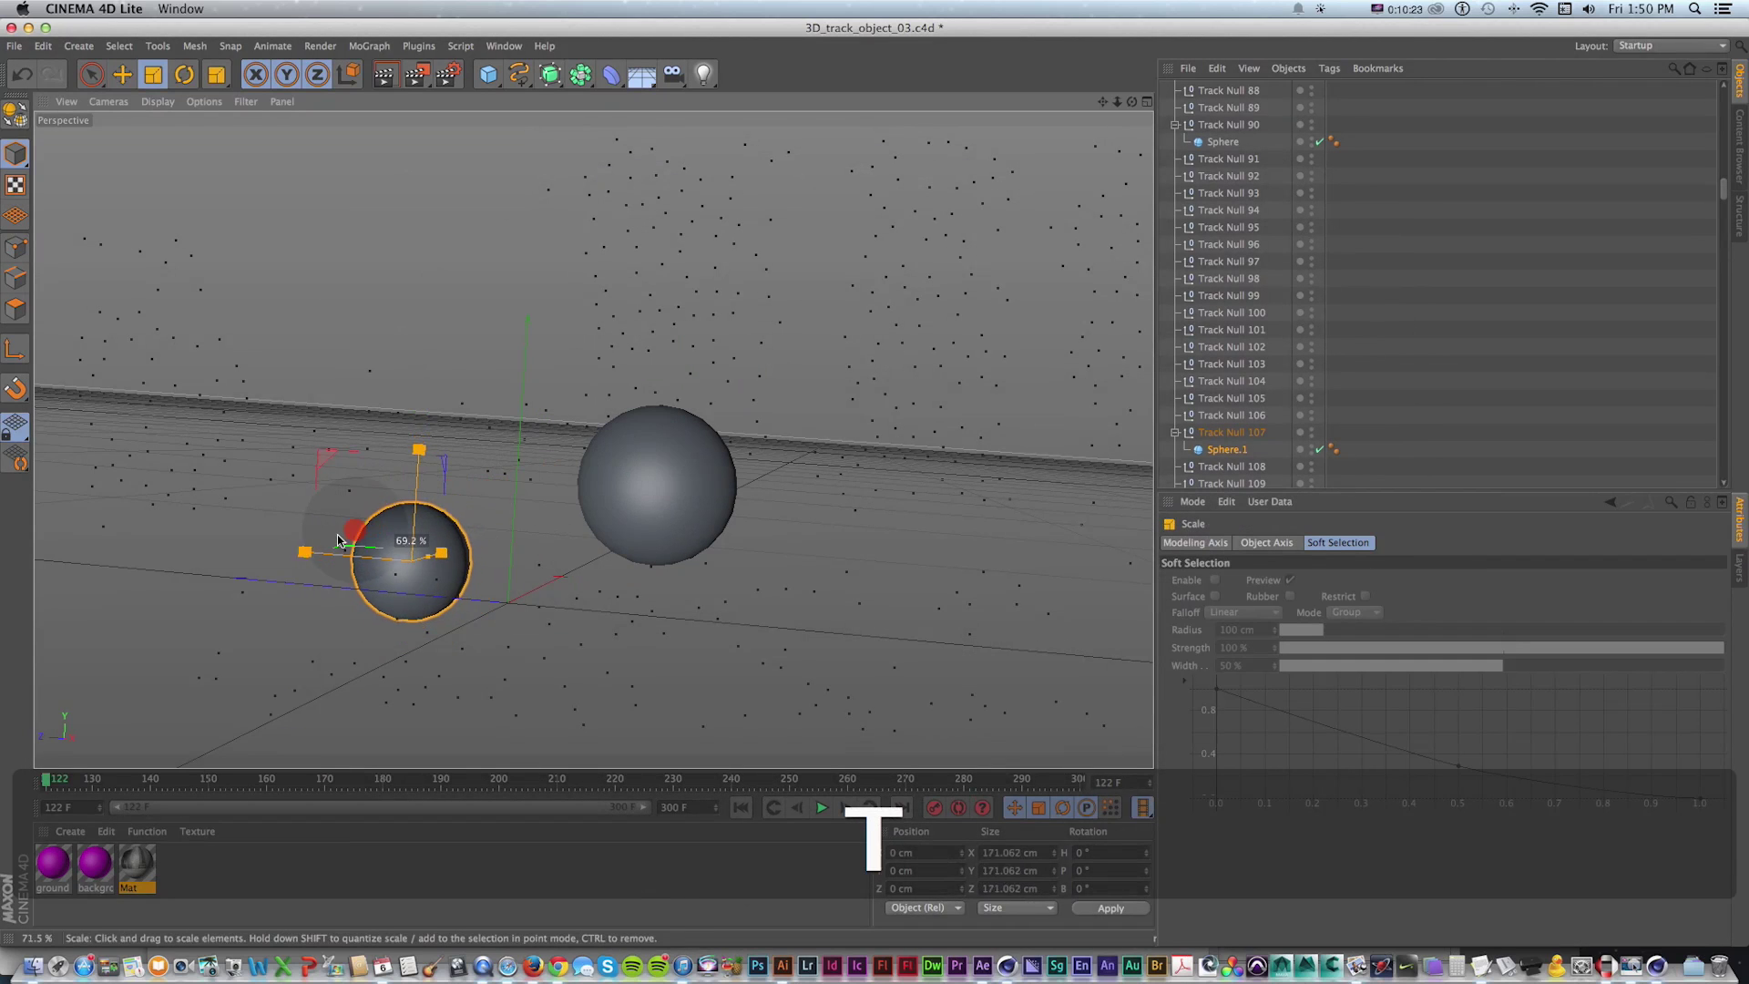
{"action": "left_click_drag", "start_coordinate": [256, 554], "coordinate": [251, 554]}
{"action": "middle_click", "coordinate": [255, 554]}
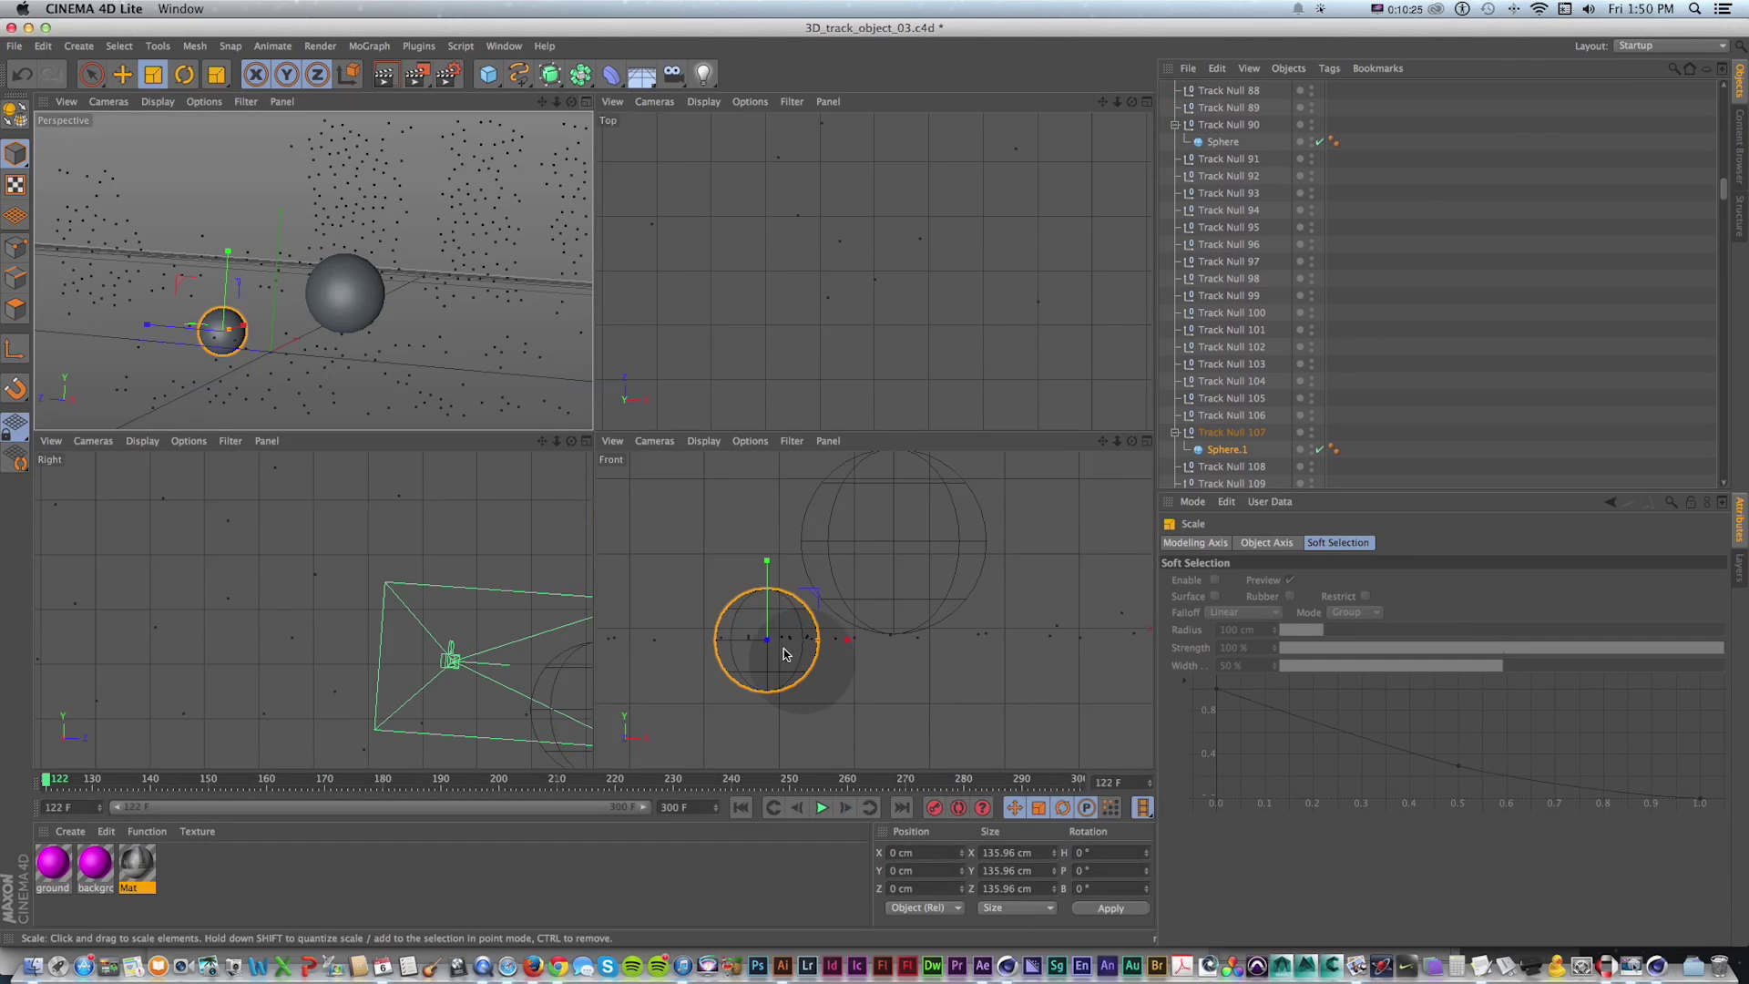
{"action": "key", "text": "e"}
{"action": "left_click_drag", "start_coordinate": [770, 602], "coordinate": [773, 559]}
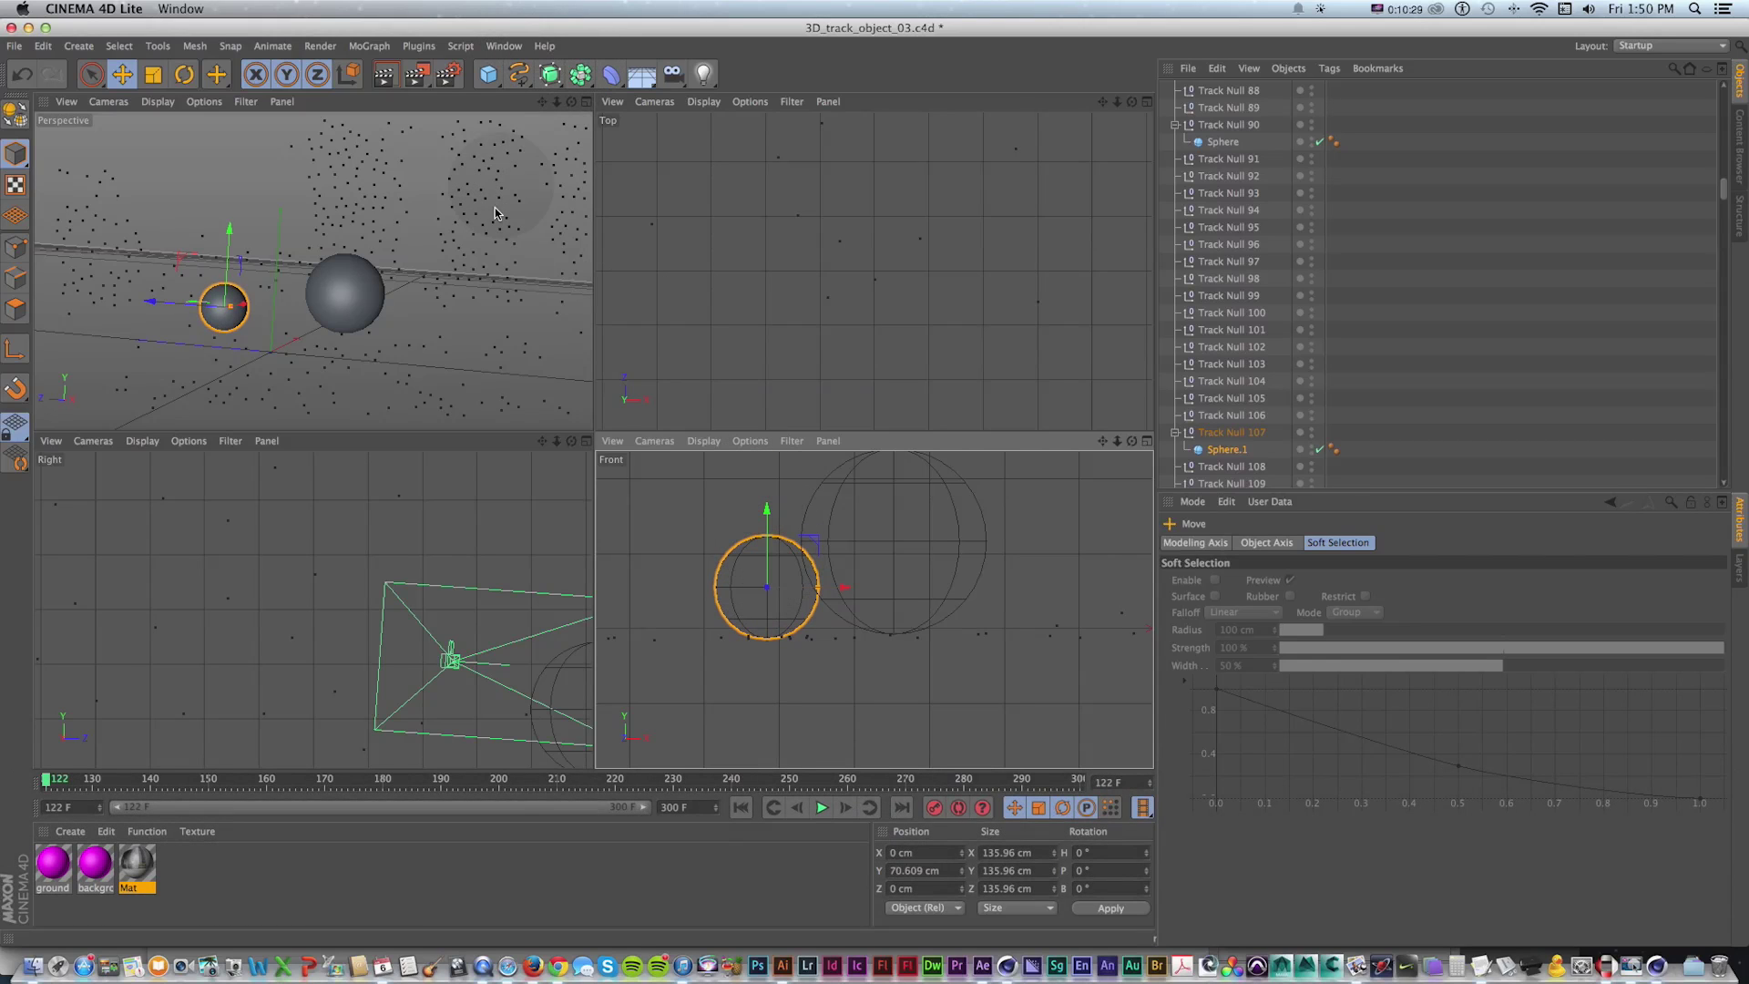
Switch to After Effects, RAM preview both spheres over the footage and move the current time to 0;00;04;22
{"action": "key", "text": "super+Tab"}
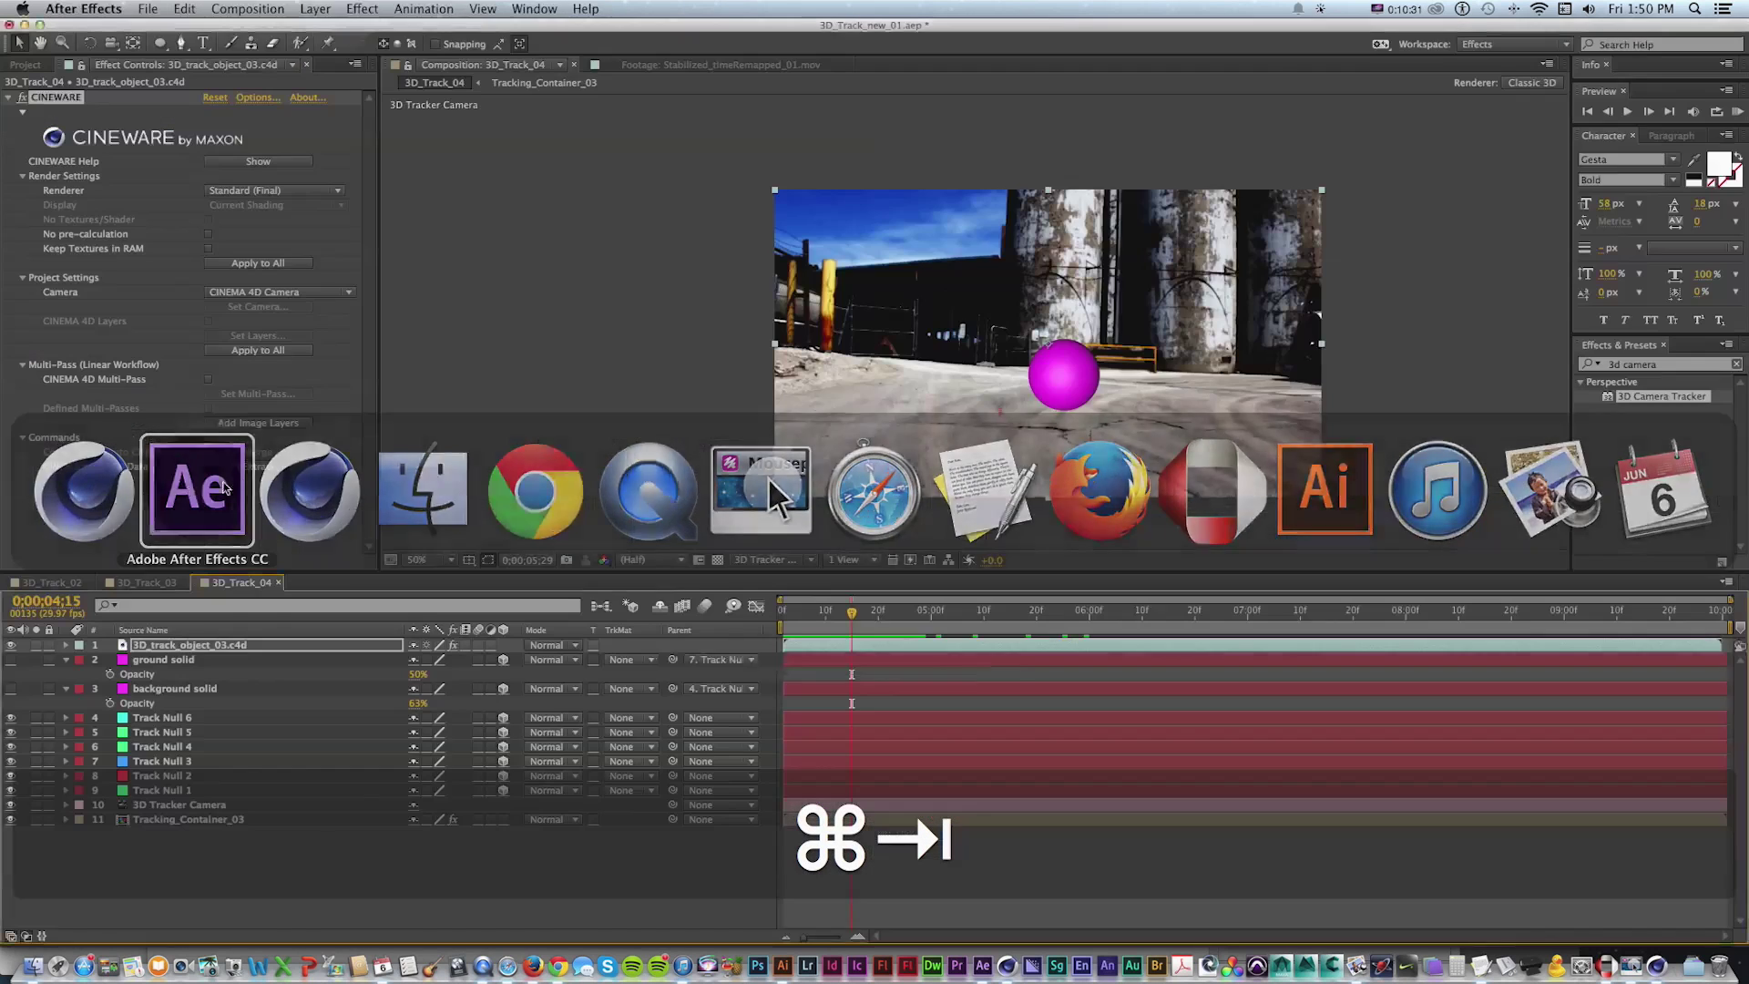
{"action": "key", "text": "KP_0"}
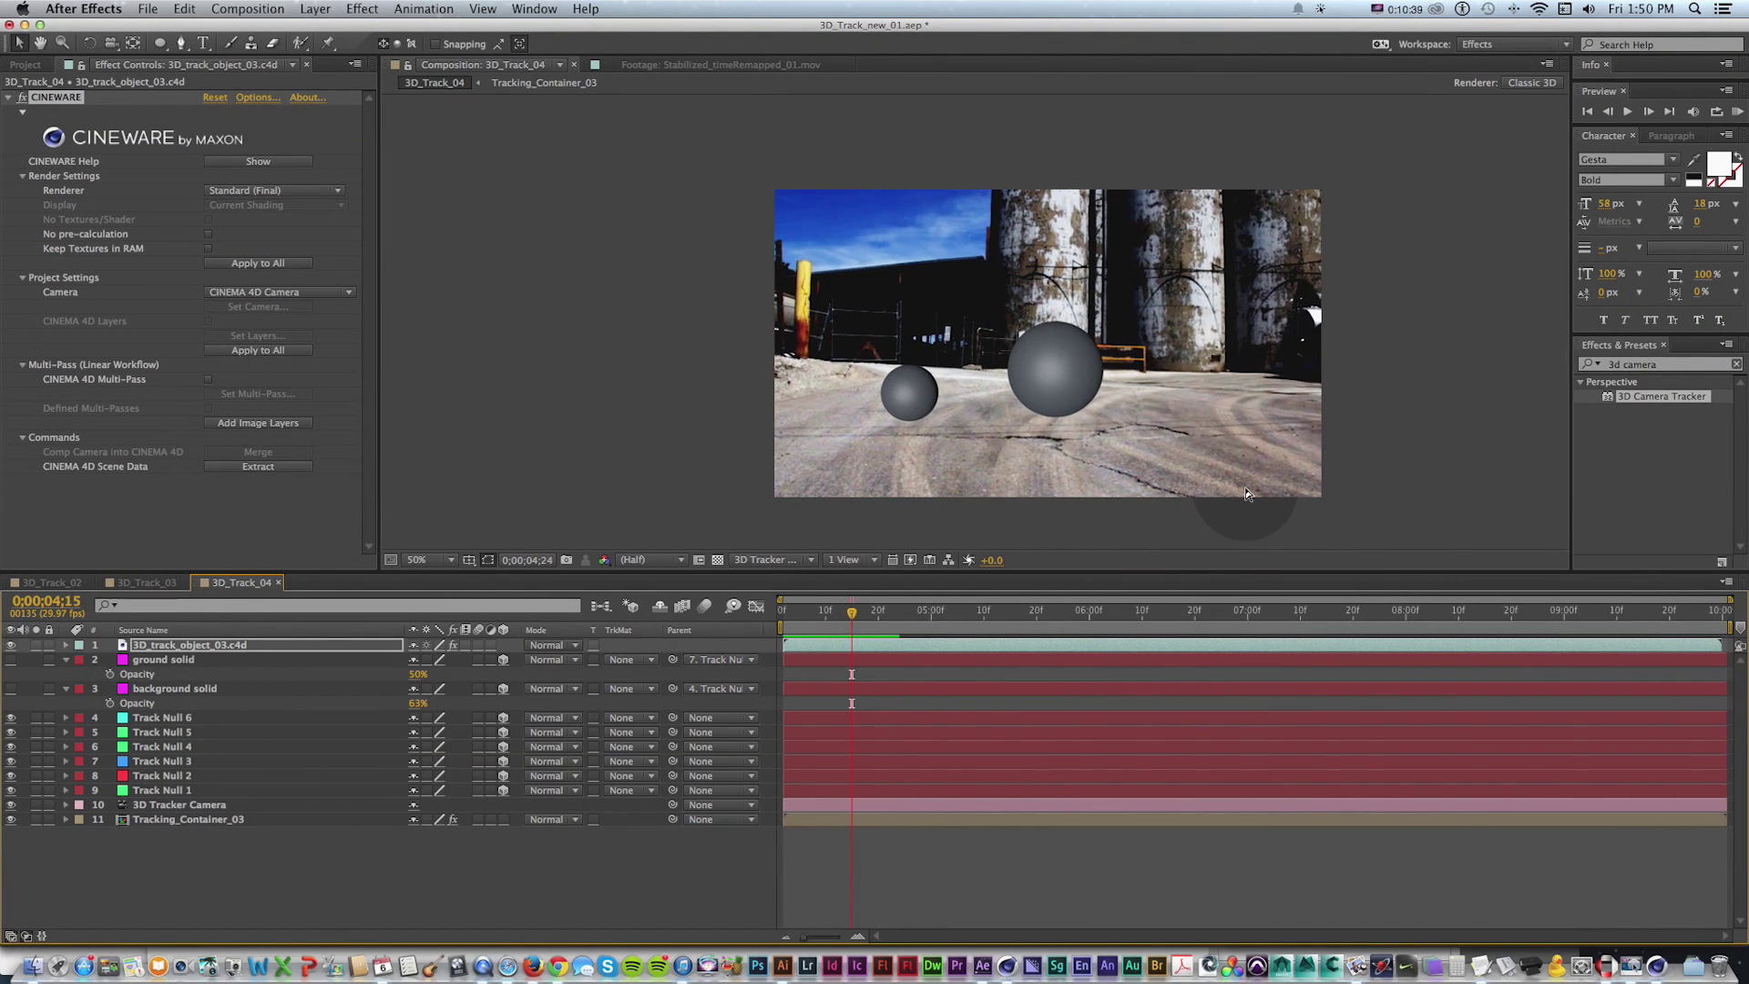
{"action": "key", "text": "KP_0"}
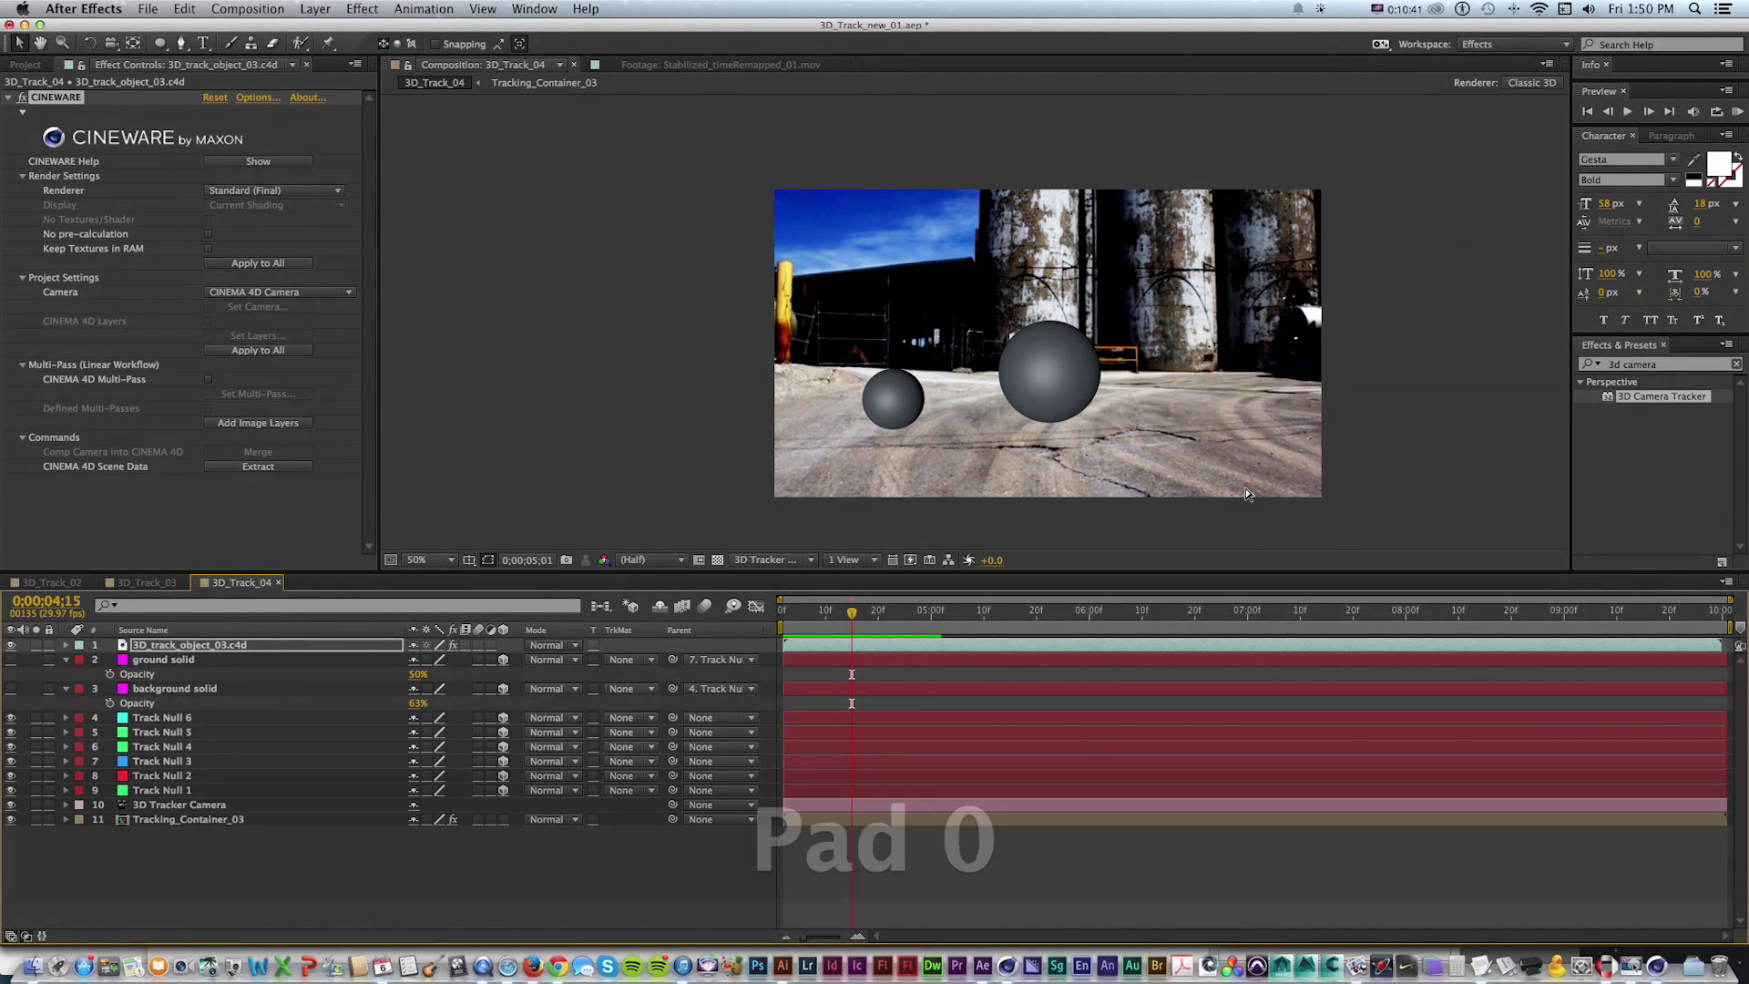
{"action": "key", "text": "space"}
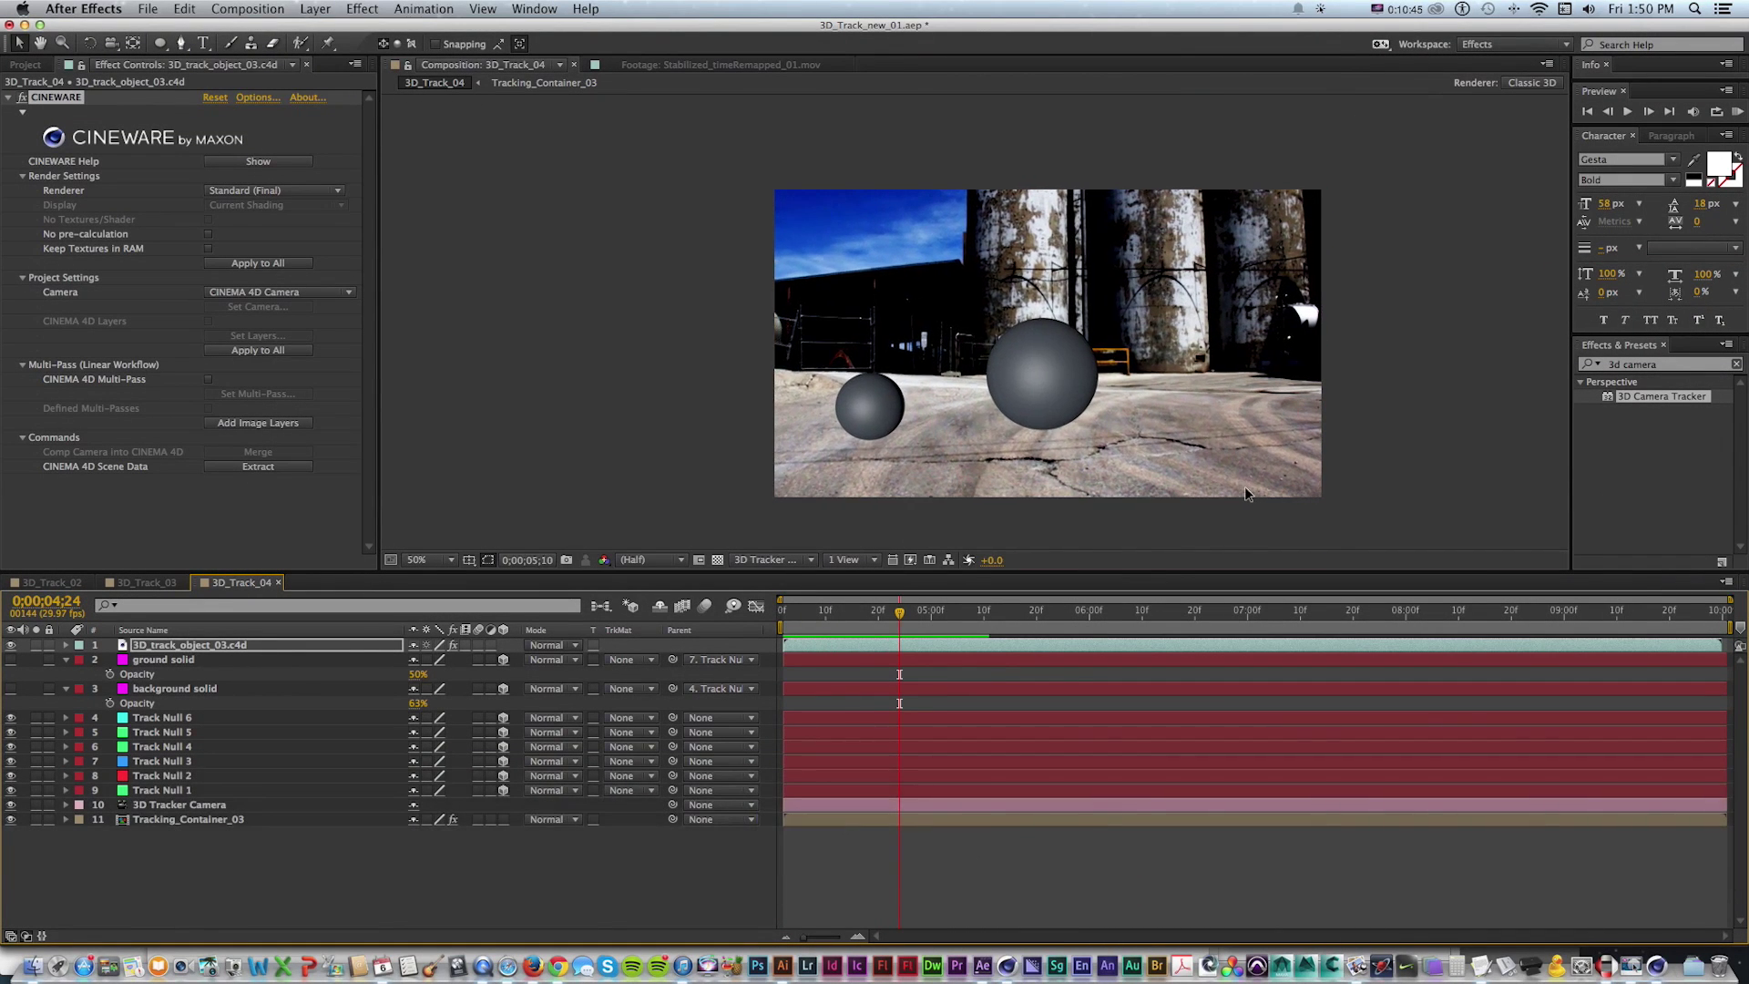
{"action": "key", "text": "KP_0"}
{"action": "key", "text": "KP_Decimal"}
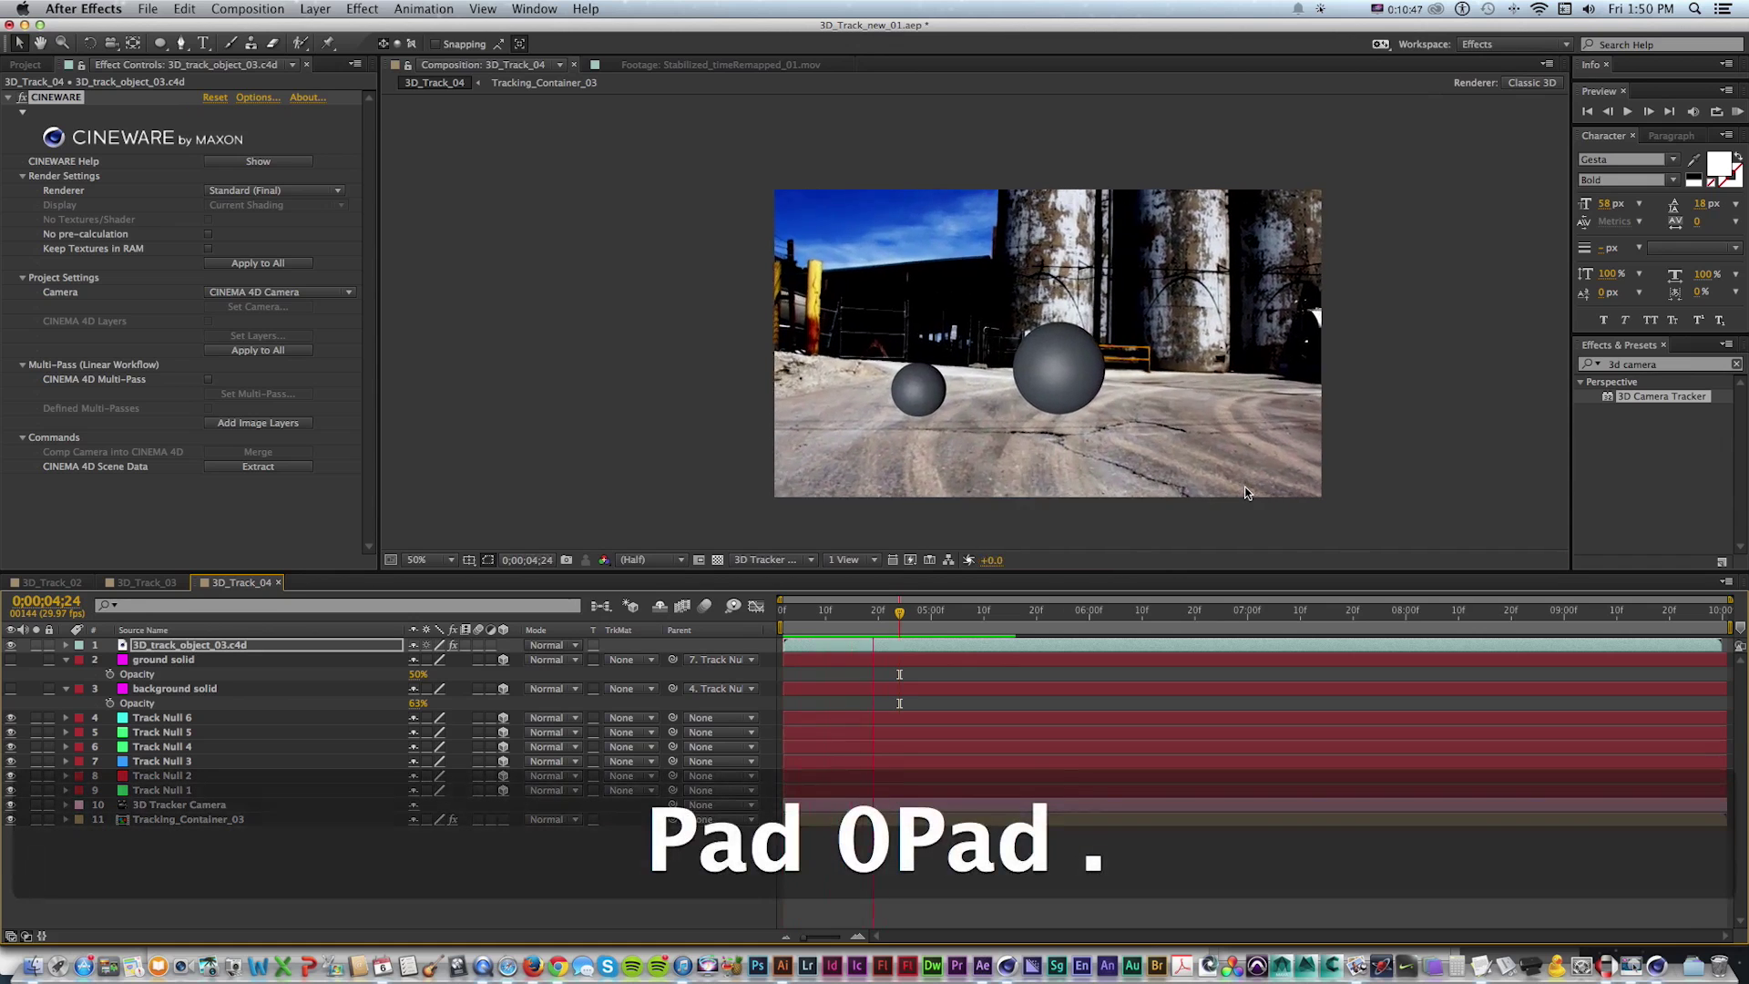
{"action": "key", "text": "space"}
{"action": "mouse_move", "coordinate": [906, 622]}
{"action": "left_mouse_down"}
{"action": "mouse_move", "coordinate": [851, 620]}
{"action": "mouse_move", "coordinate": [940, 608]}
{"action": "mouse_move", "coordinate": [847, 623]}
{"action": "mouse_move", "coordinate": [1070, 630]}
{"action": "mouse_move", "coordinate": [875, 618]}
{"action": "mouse_move", "coordinate": [1052, 615]}
{"action": "mouse_move", "coordinate": [889, 620]}
{"action": "left_mouse_up"}
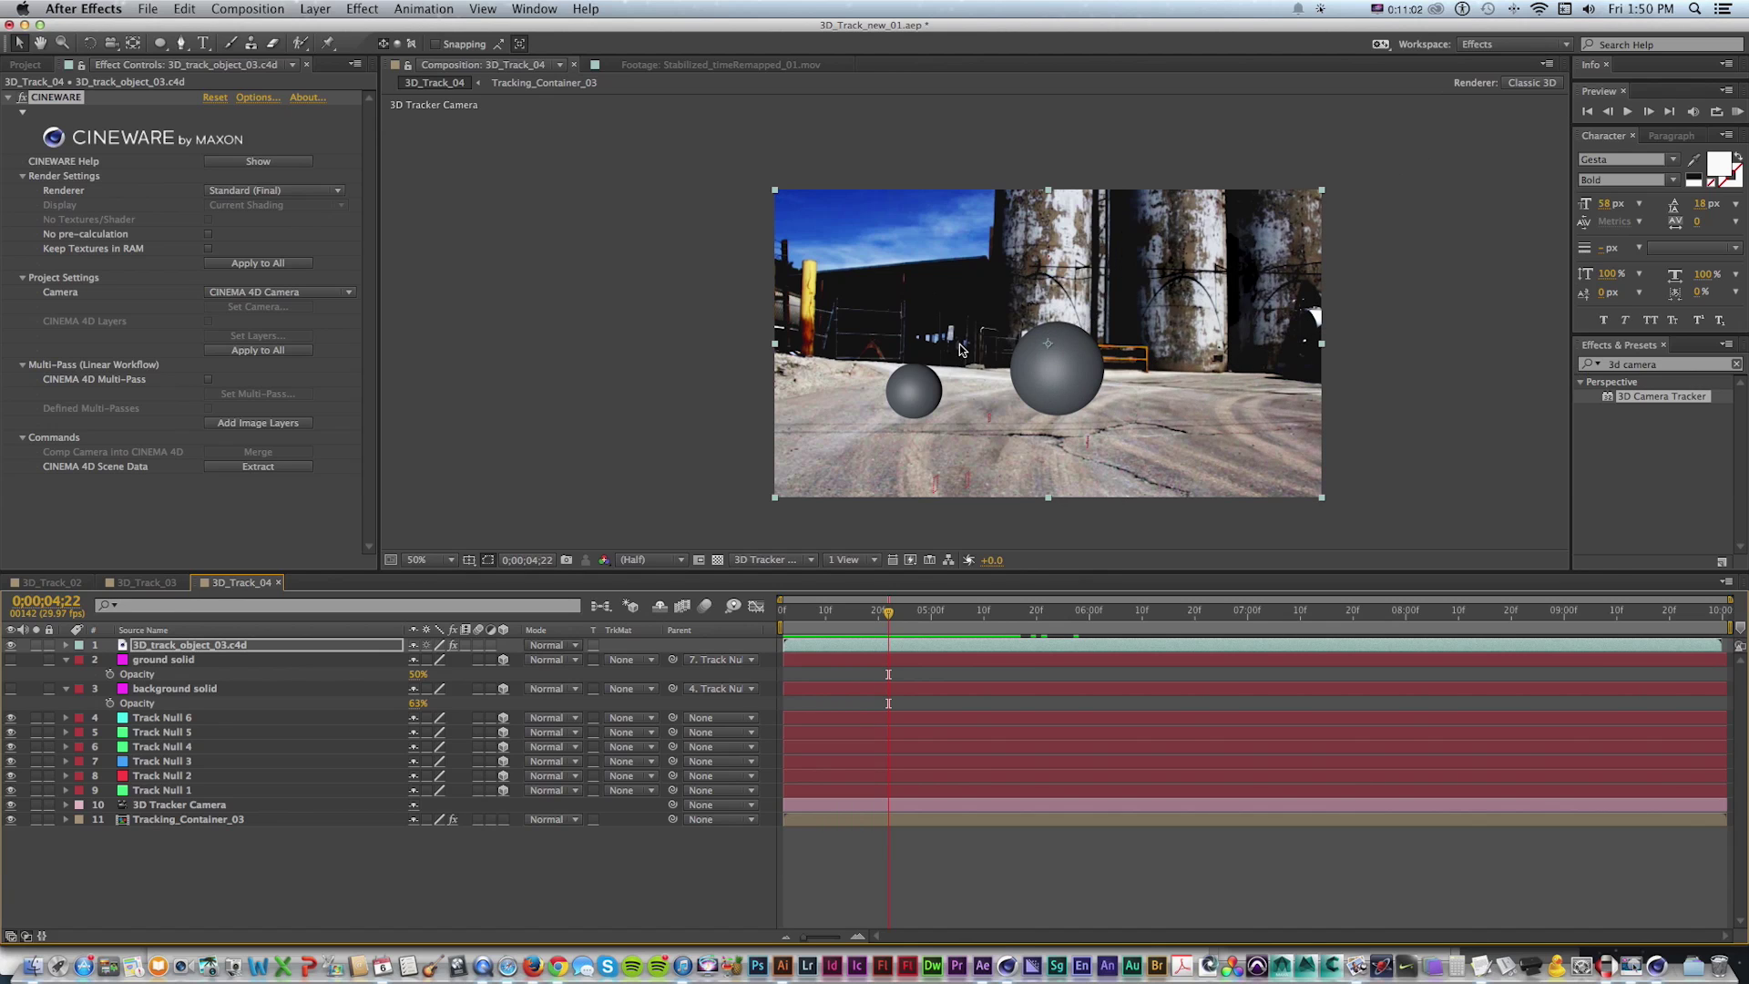
Preview the spheres at 100% magnification, return the view to 50% and deselect the Cinema 4D layer
{"action": "left_click", "coordinate": [1036, 349]}
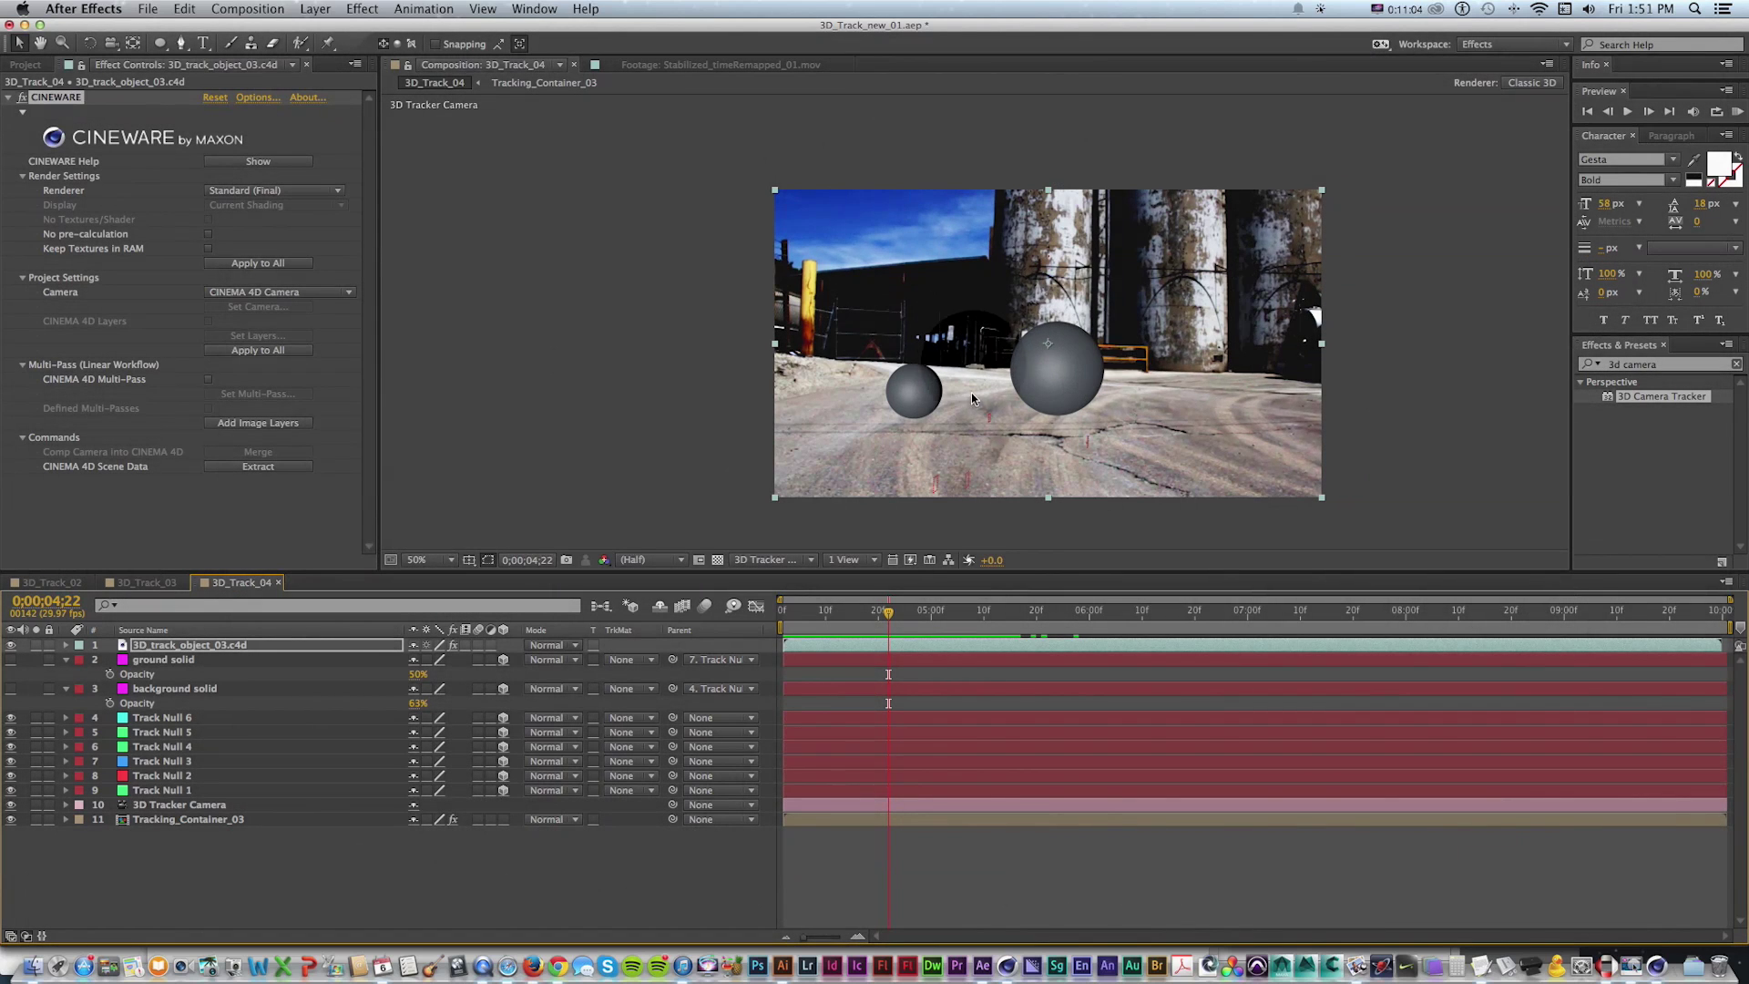
{"action": "left_click", "coordinate": [1002, 385]}
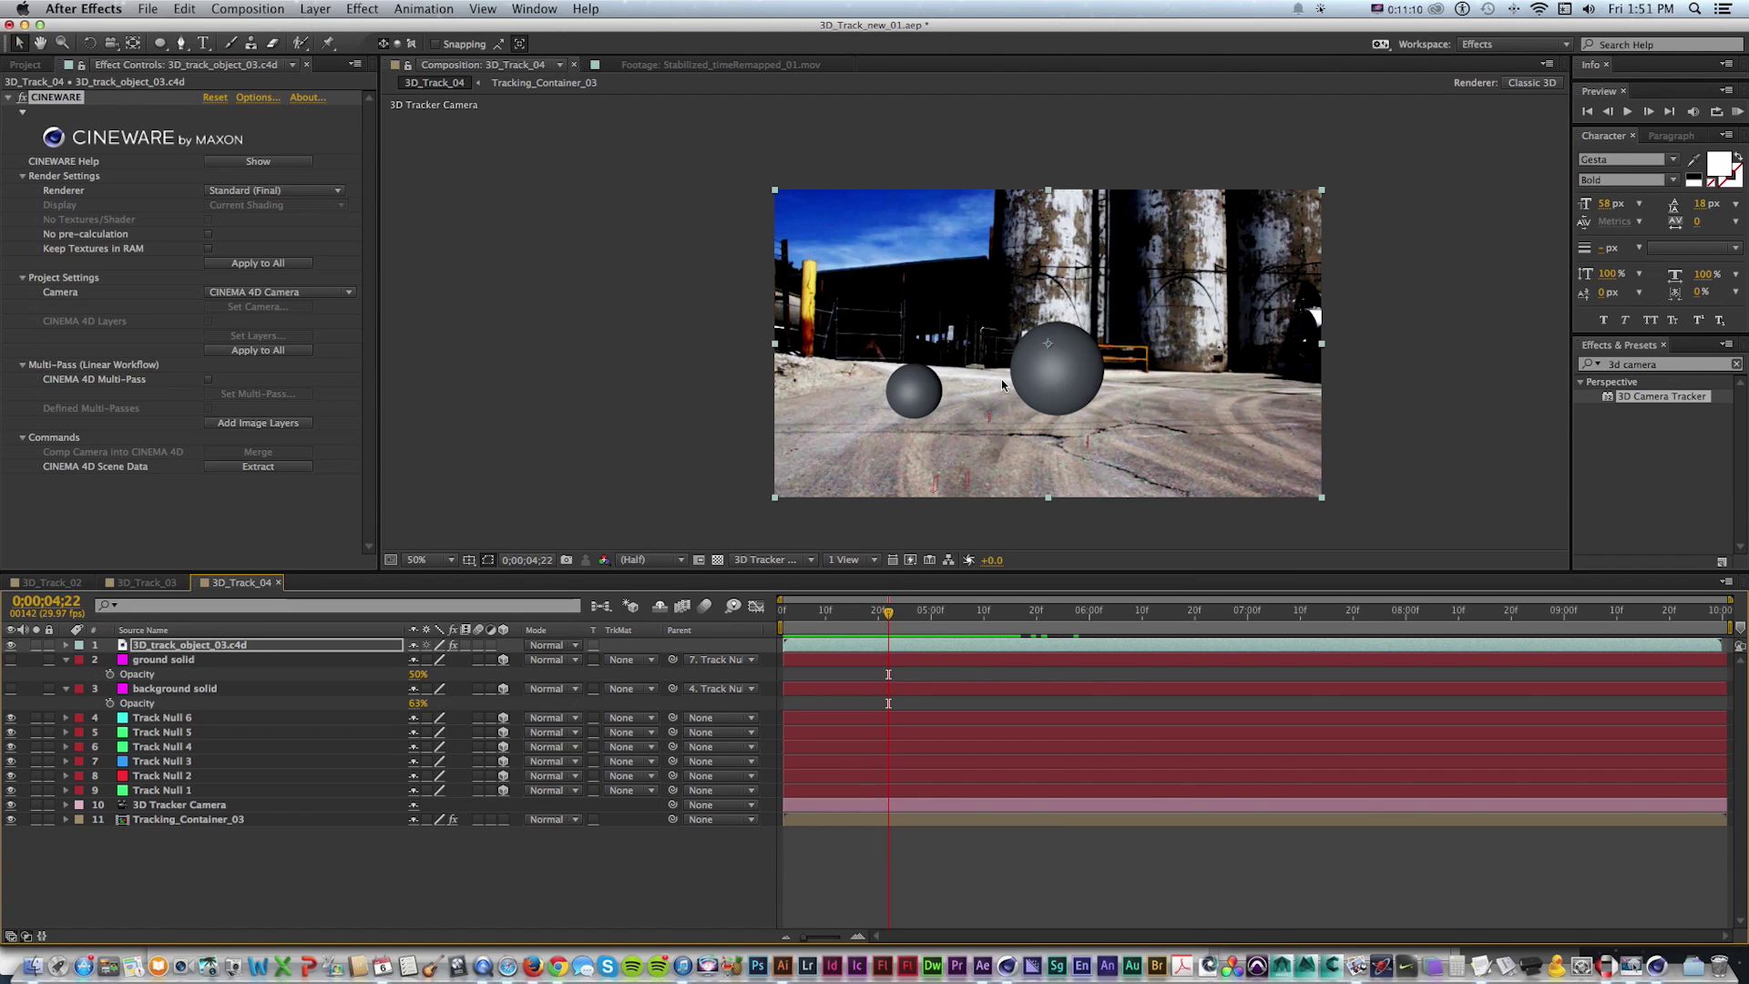
{"action": "key", "text": "super+equal"}
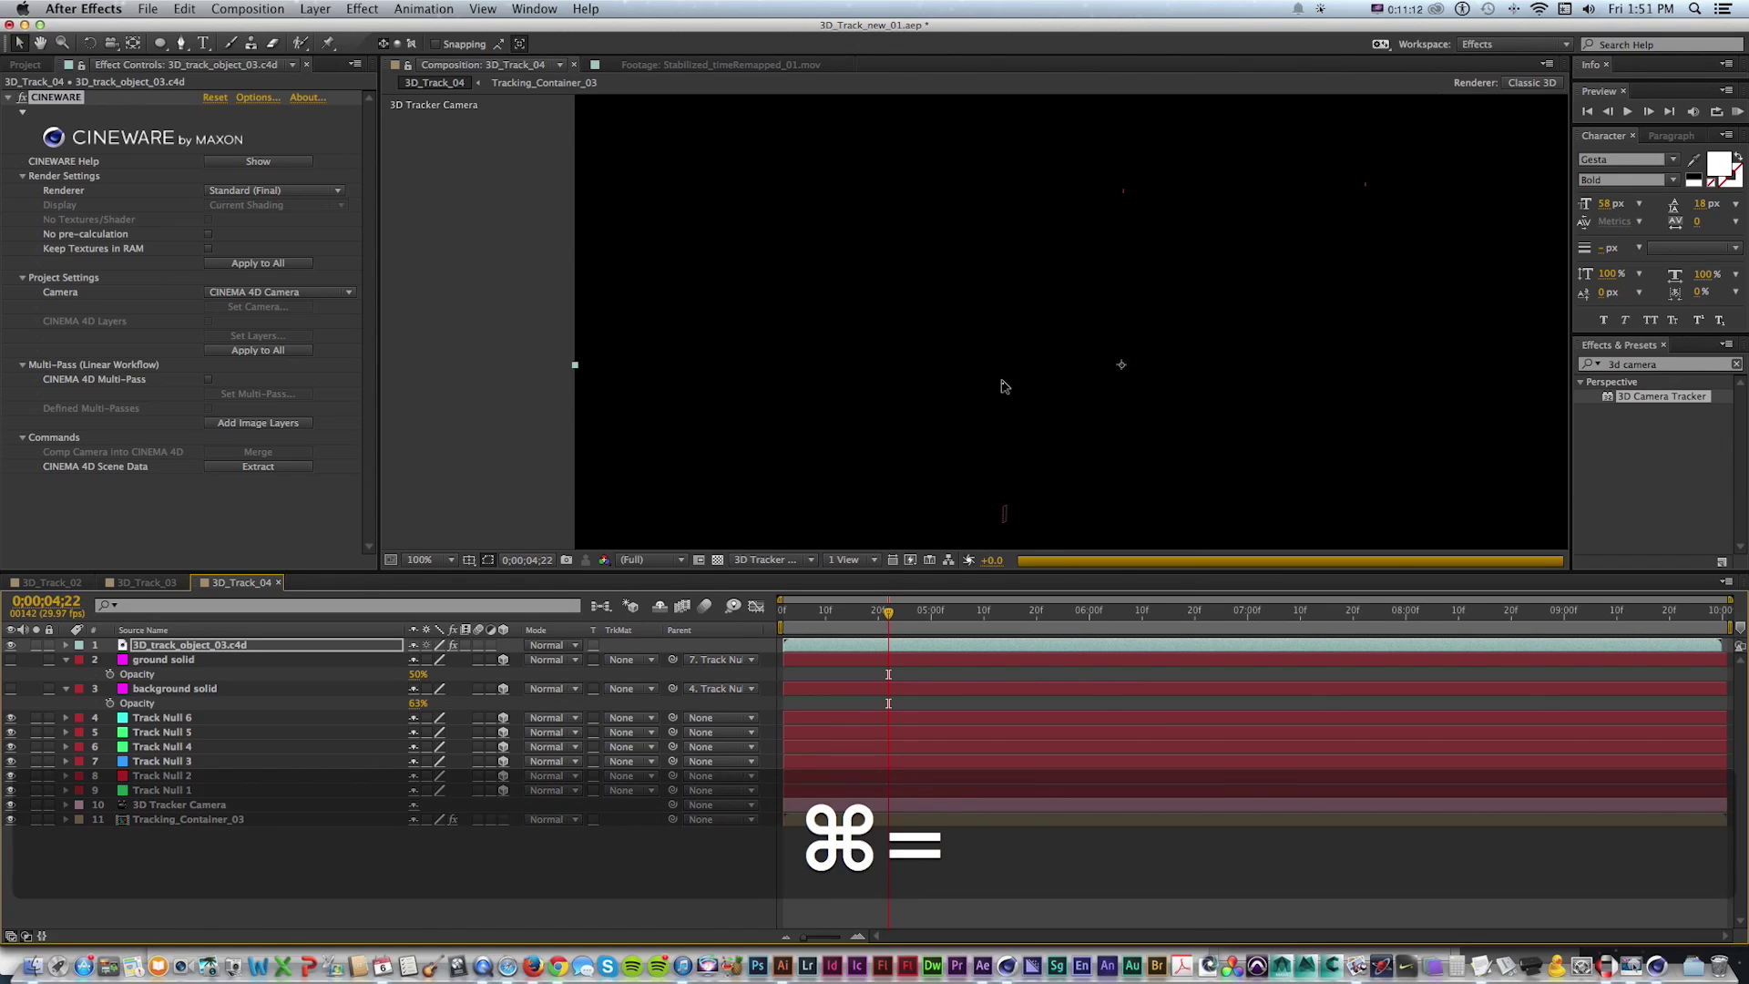
{"action": "key", "text": "KP_0"}
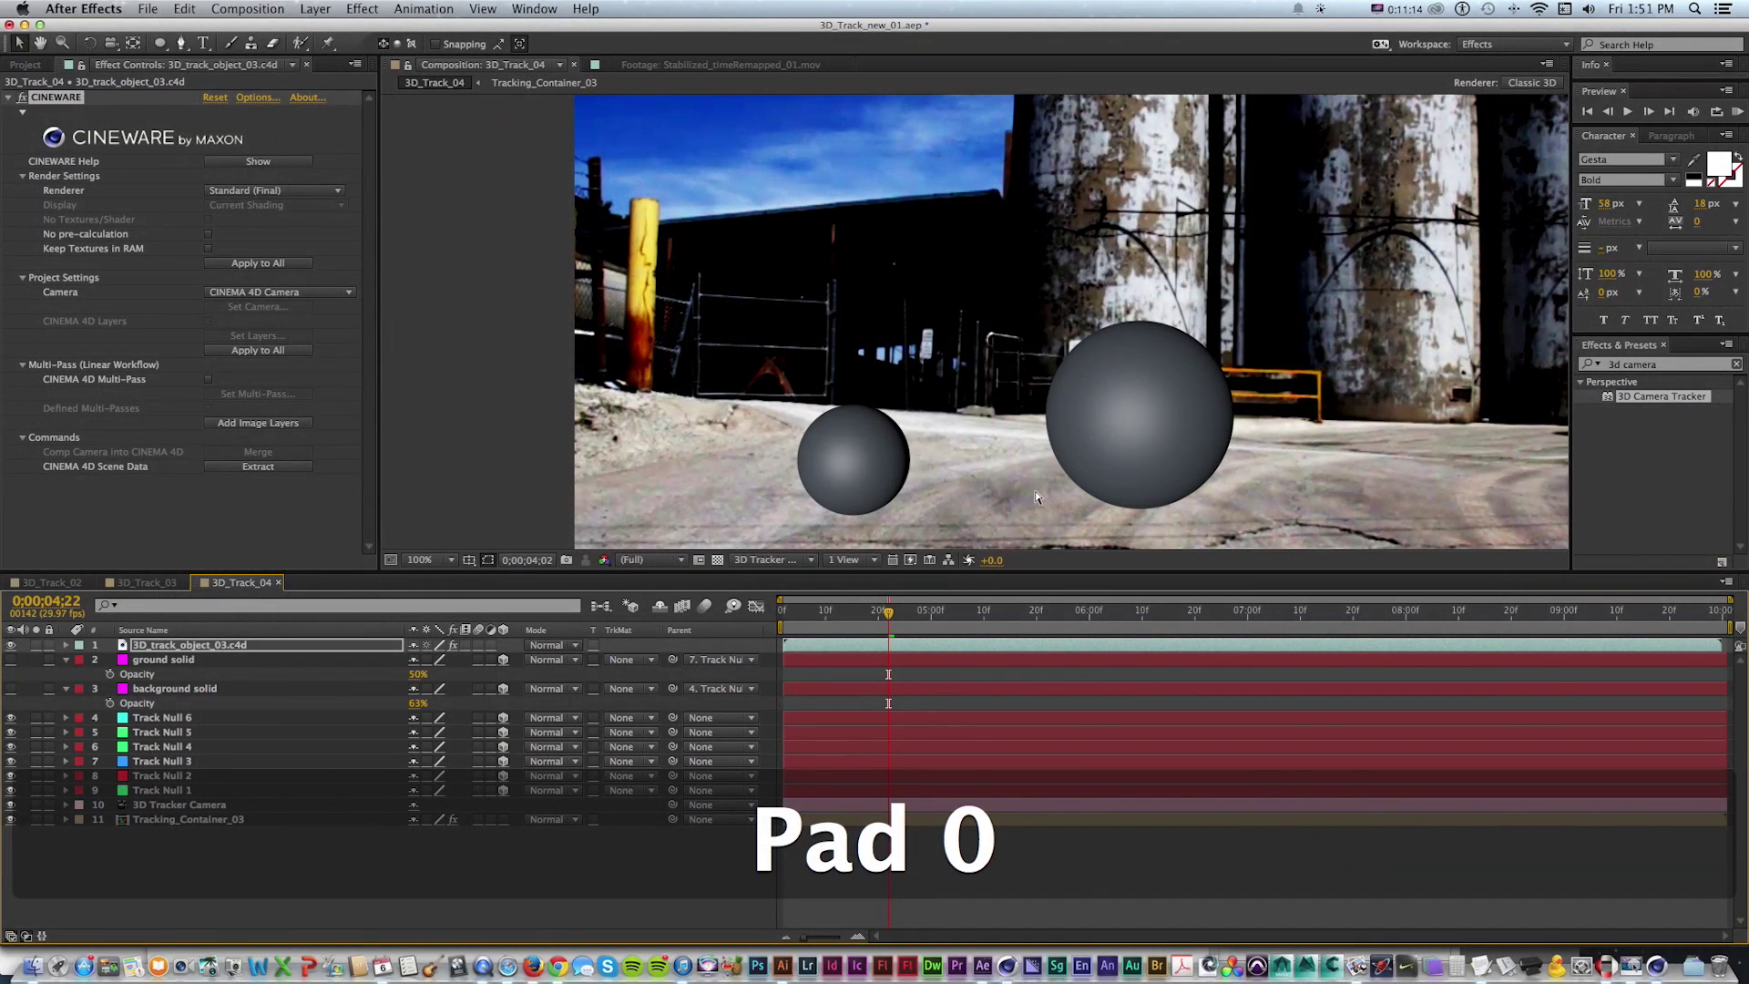
{"action": "key", "text": "space"}
{"action": "key", "text": "super+minus"}
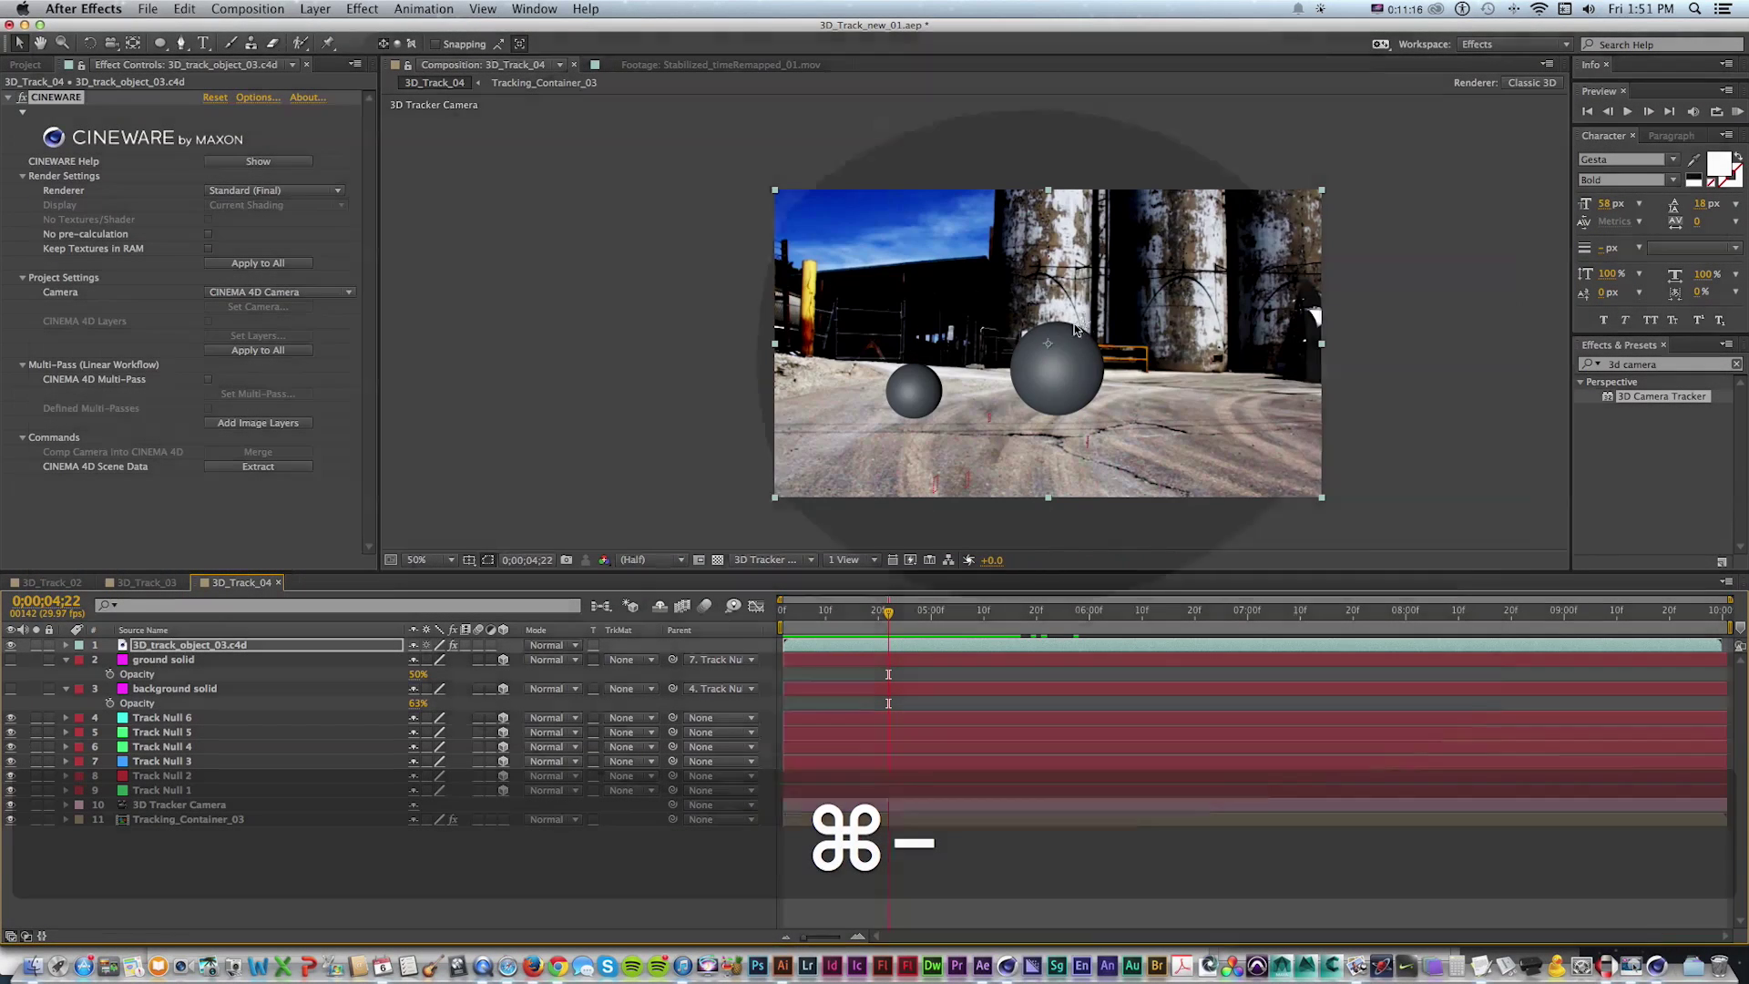
{"action": "key", "text": "v"}
{"action": "left_click", "coordinate": [675, 500]}
{"action": "left_click", "coordinate": [1119, 512]}
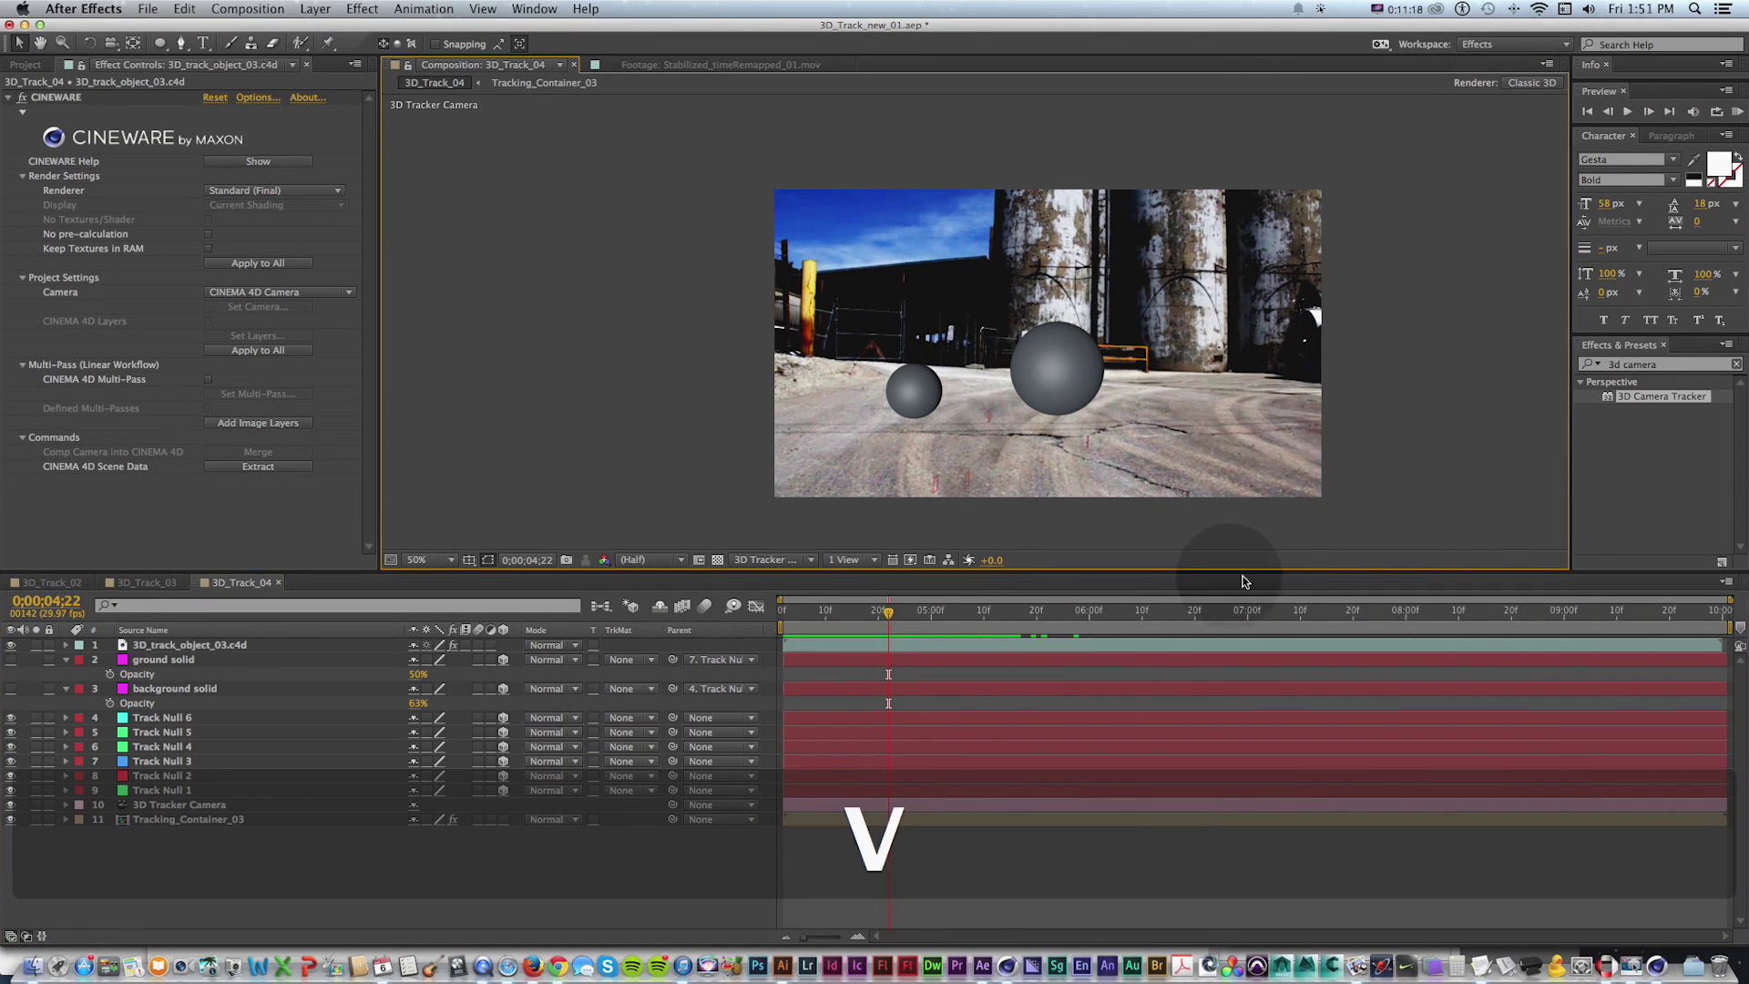
Scrub the footage between 0;00;05;09 and 0;00;04;02 to check both spheres, enlarging the composition viewer
{"action": "left_click_drag", "start_coordinate": [889, 611], "coordinate": [978, 615]}
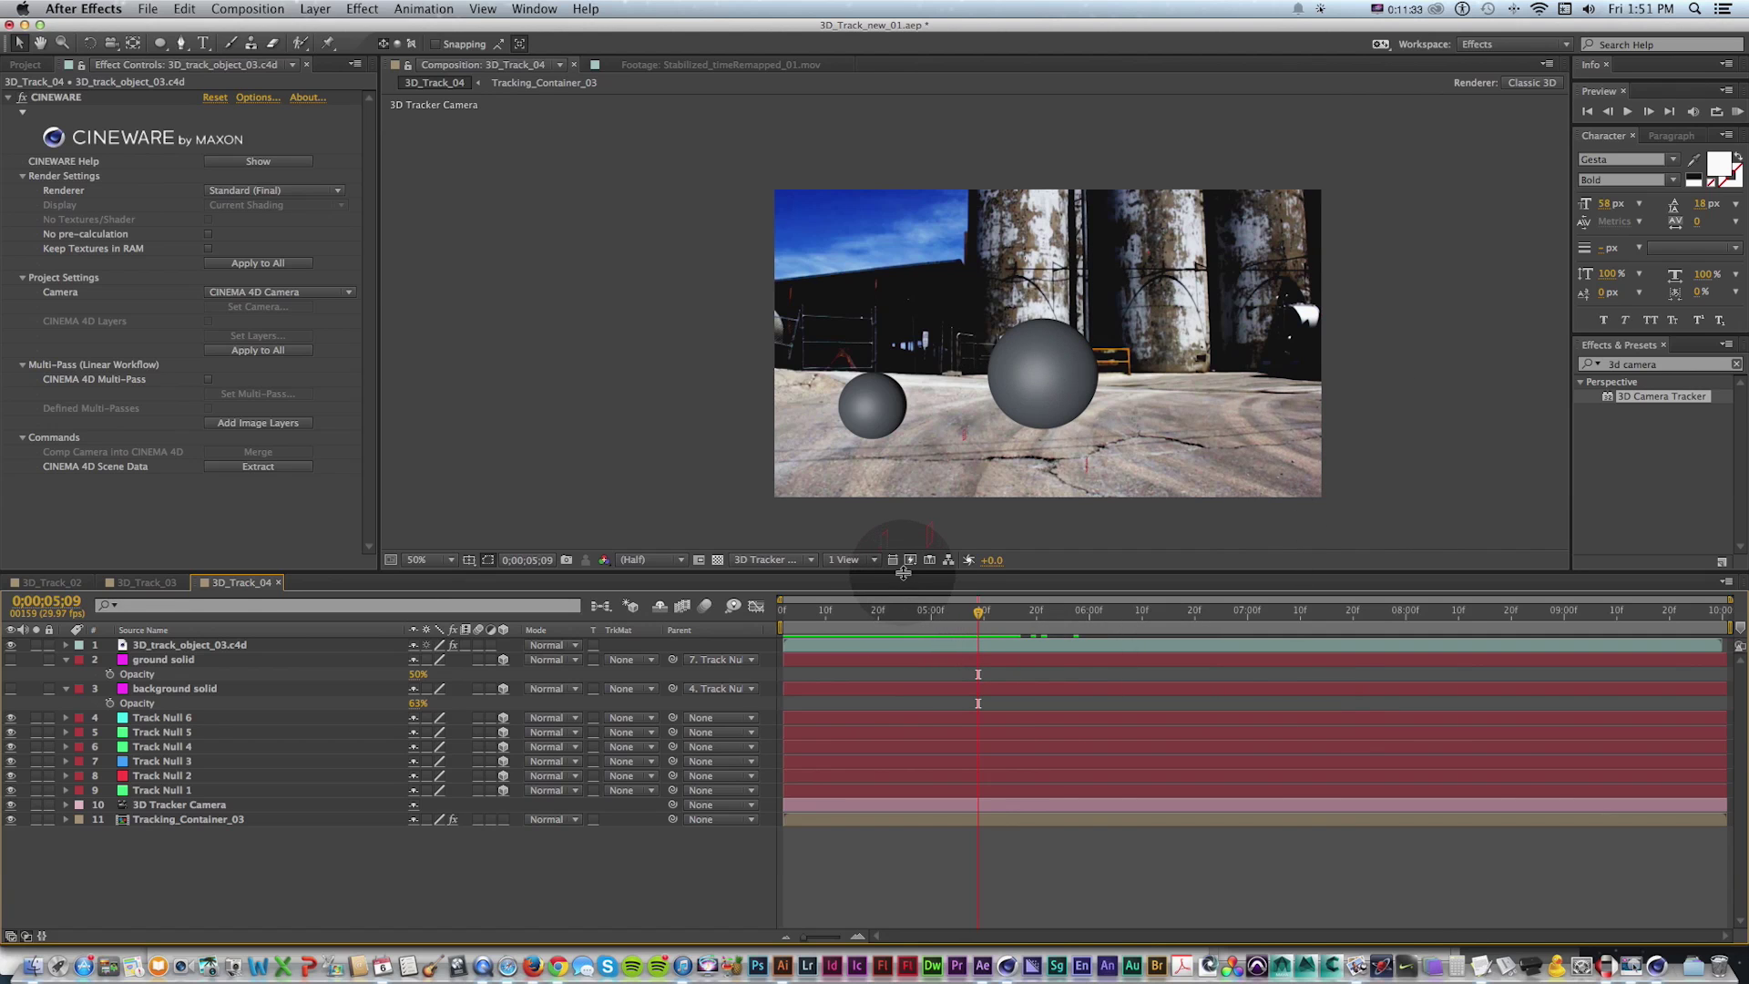
{"action": "left_click_drag", "start_coordinate": [903, 572], "coordinate": [903, 600]}
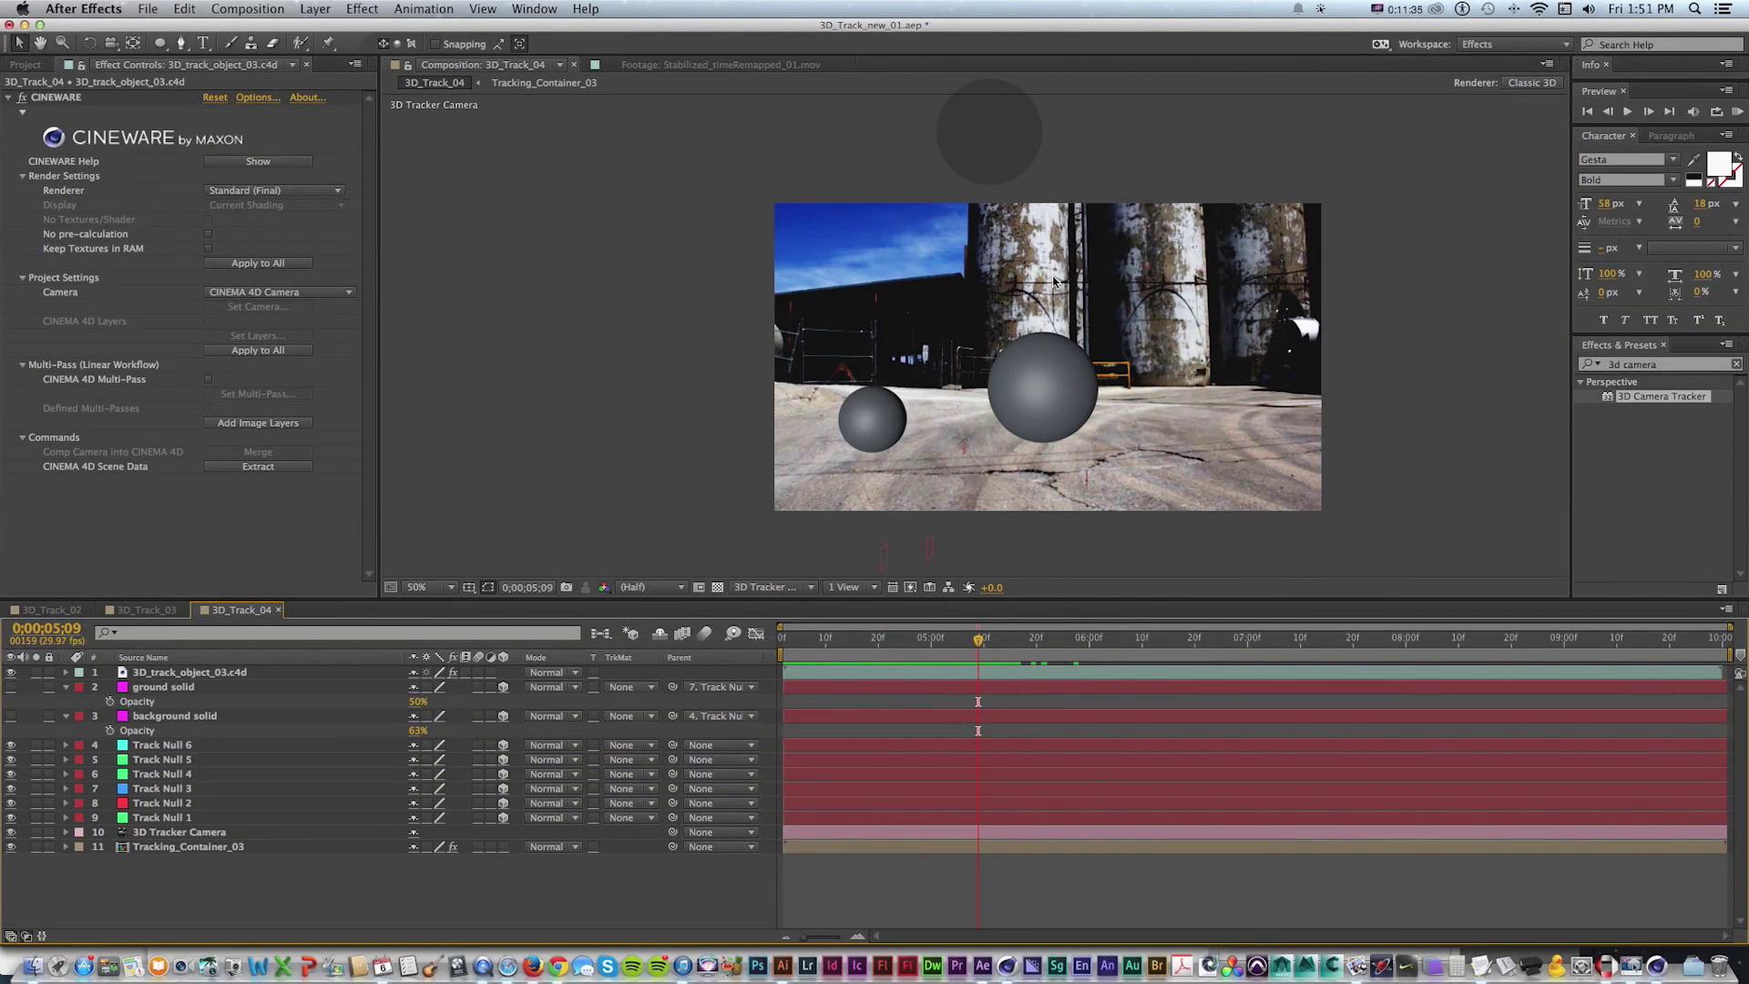
{"action": "left_click_drag", "start_coordinate": [1014, 638], "coordinate": [839, 645]}
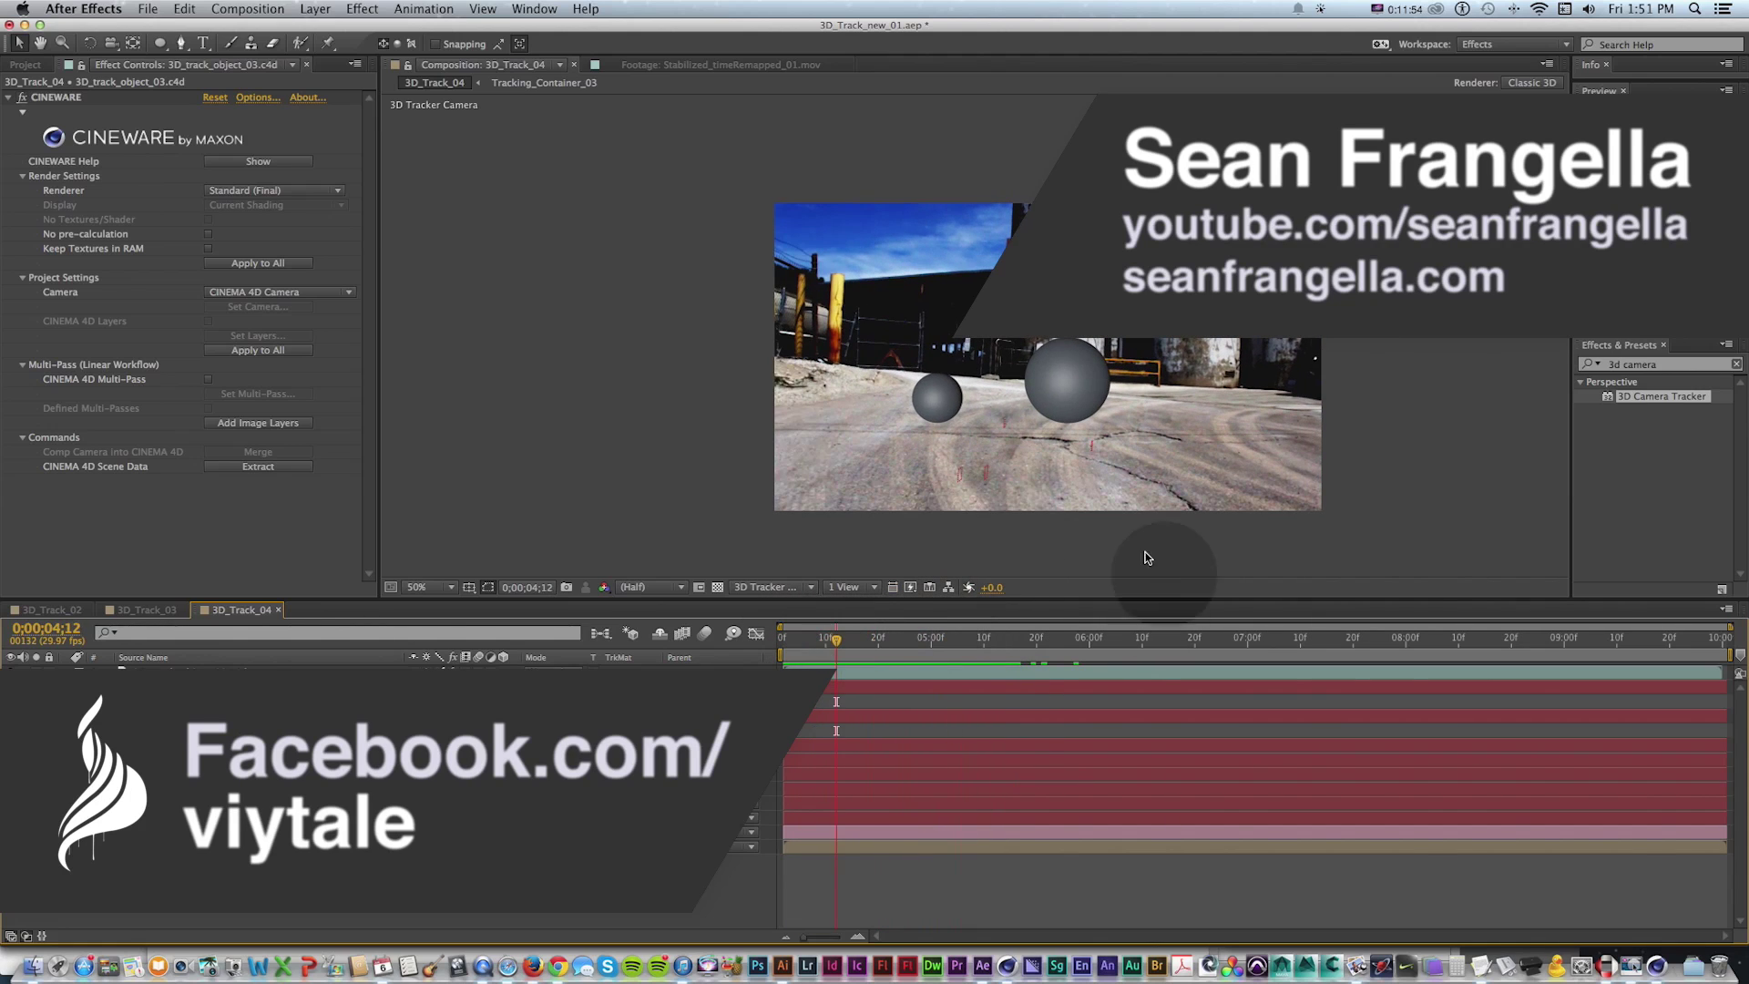
{"action": "left_click_drag", "start_coordinate": [868, 599], "coordinate": [720, 697]}
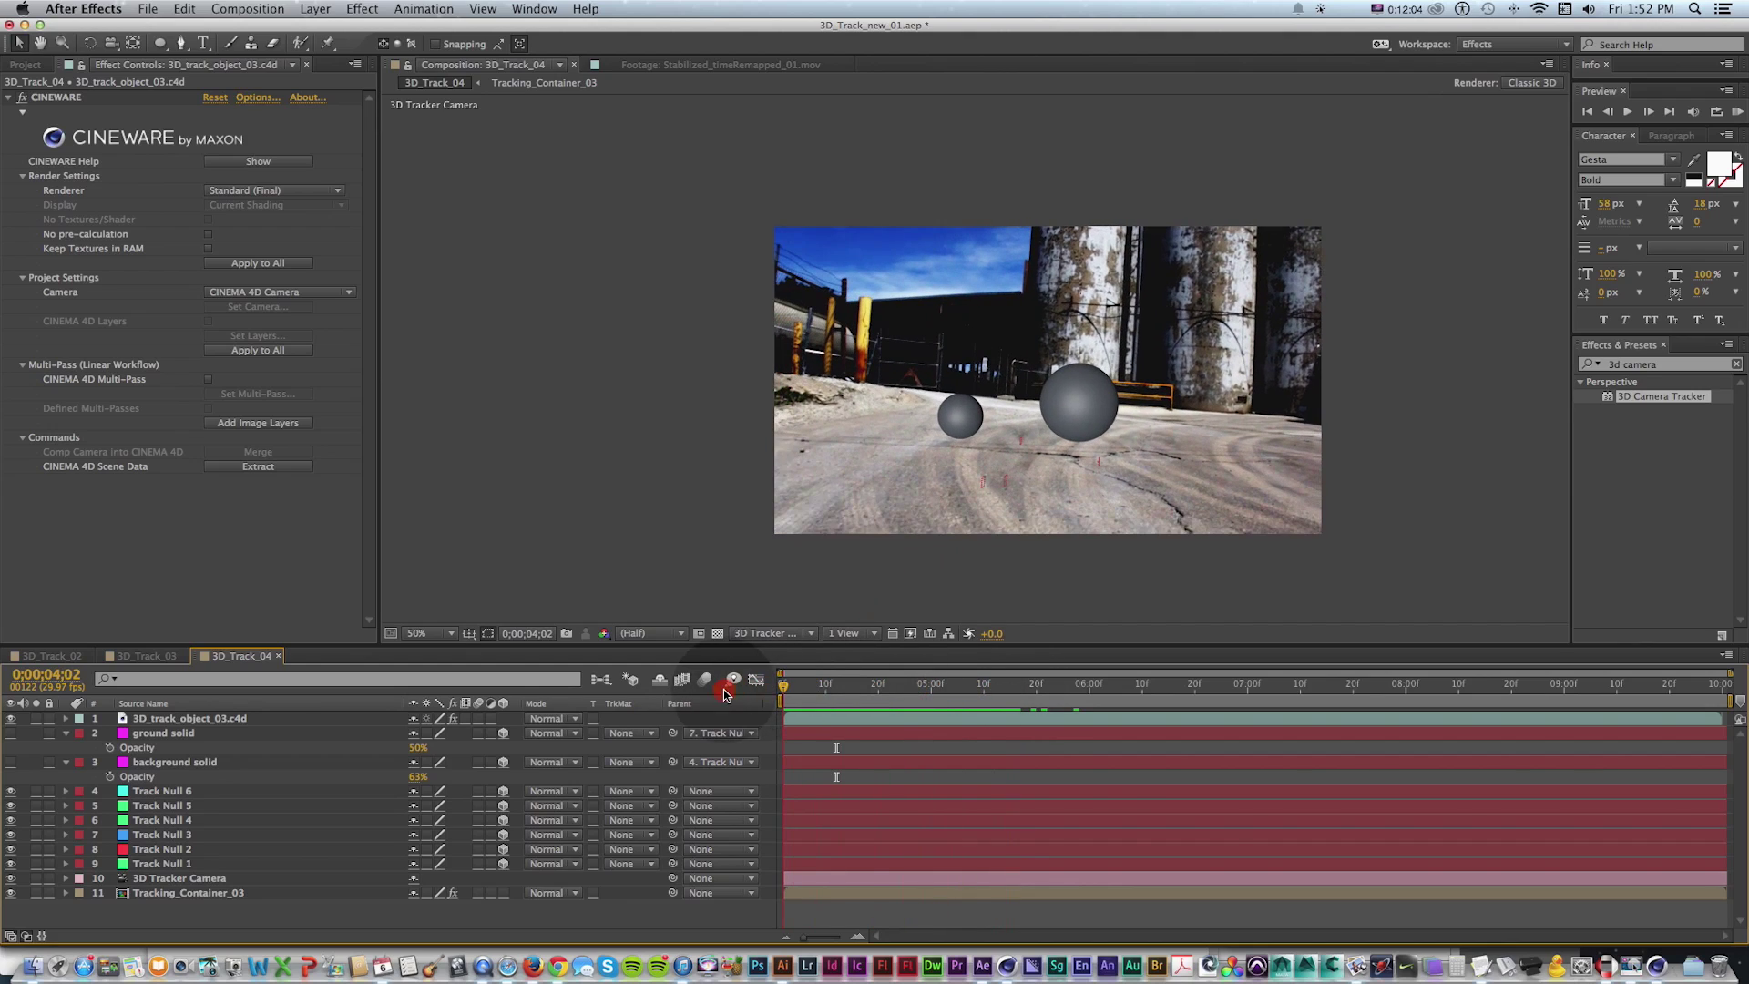